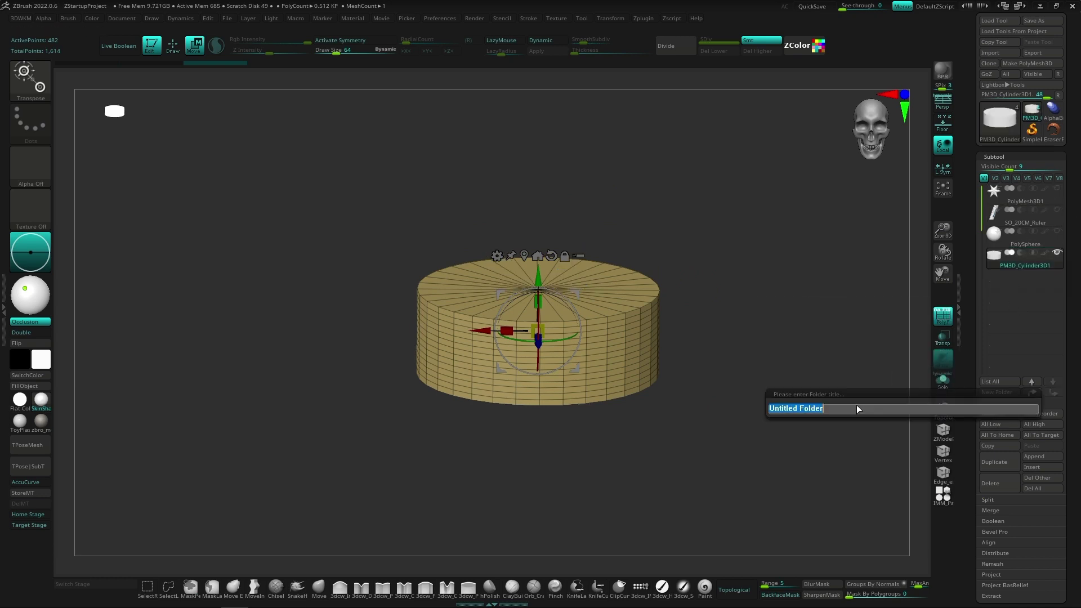
# Name the cylinder's subtool folder 'Cake' and set Scale Master's scene scale to mm.
pyautogui.write('Cake')
pyautogui.press('Return')
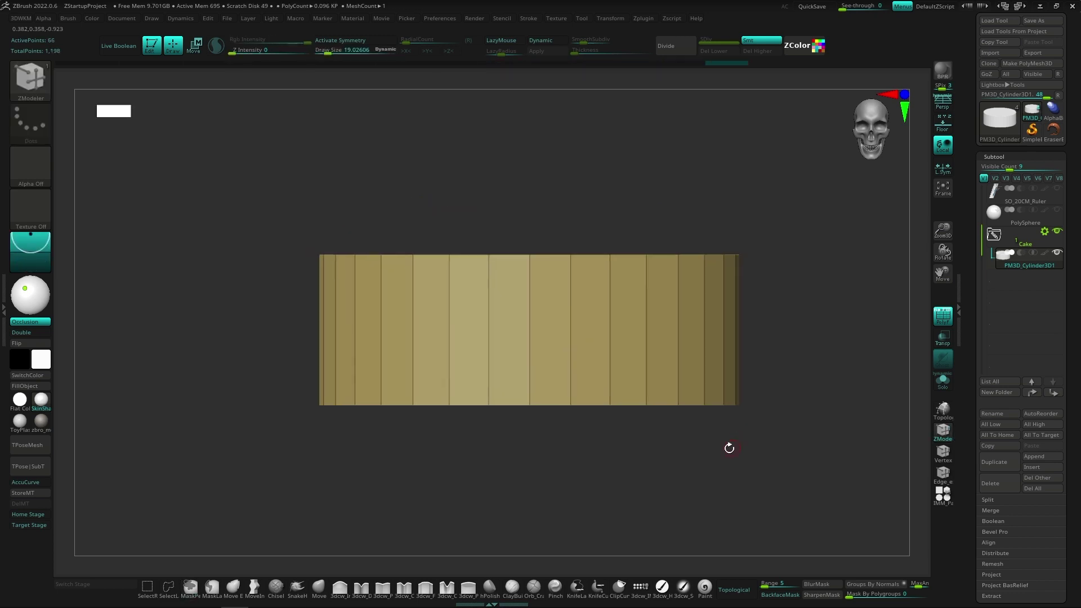
pyautogui.click(1020, 268)
pyautogui.click(428, 179)
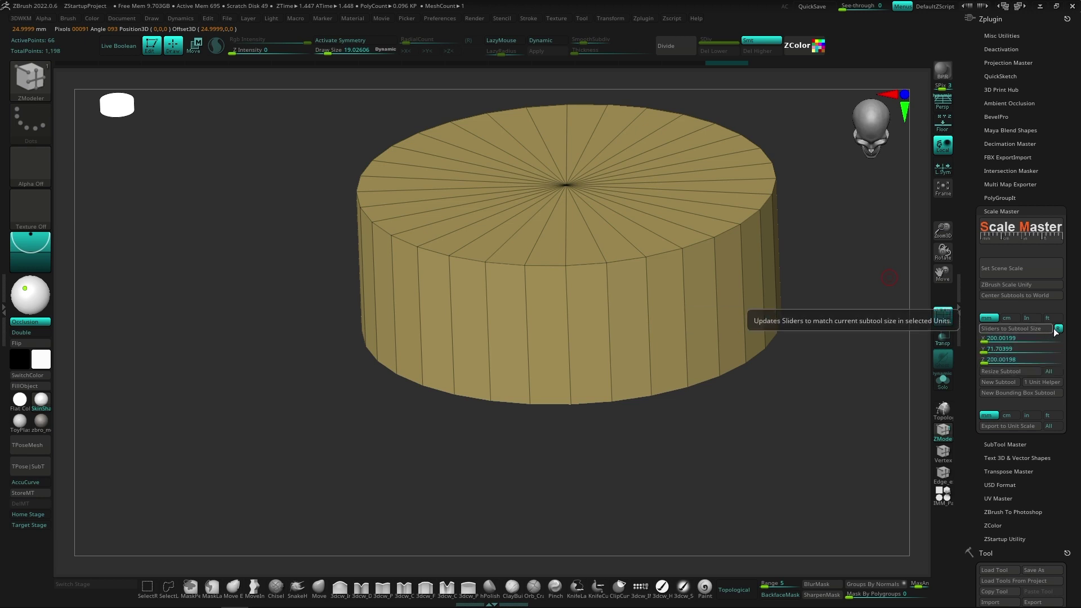
# Change the cylinder's Y size in Scale Master to make a flat puck about 19 mm wide.
pyautogui.write('2')
pyautogui.press('Return')
pyautogui.click(998, 358)
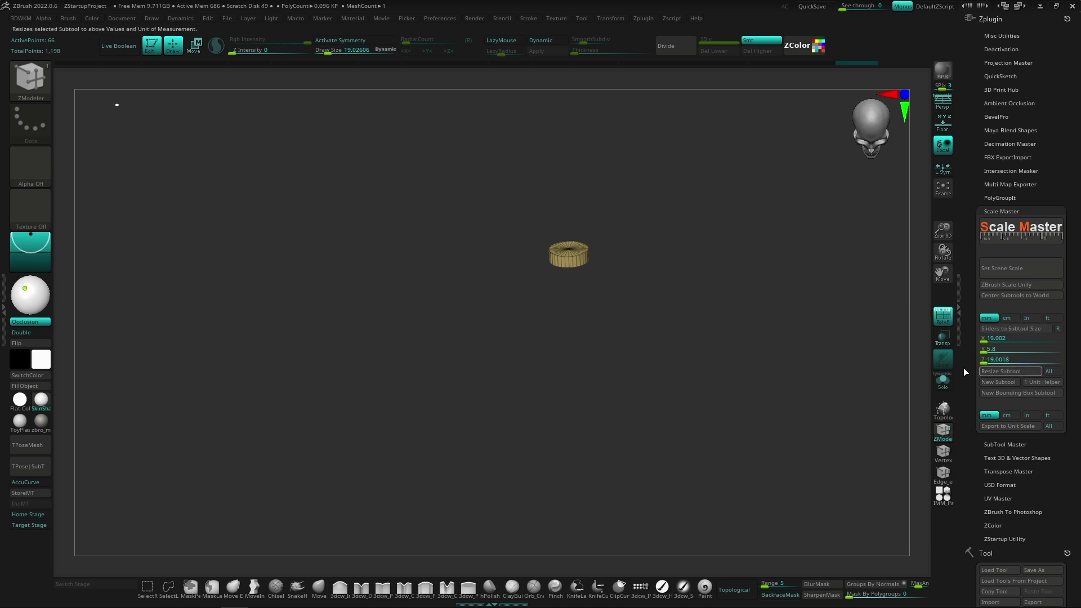
pyautogui.press('f')
pyautogui.press('space')
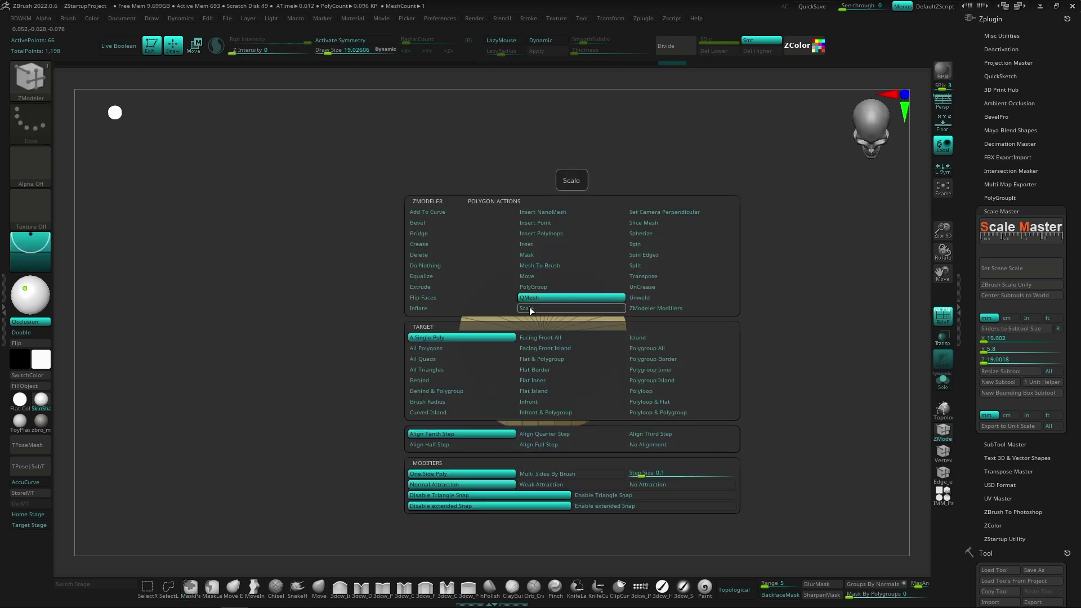
# Cap the cake's open top with a ZModeler Close Convex Hole radial fill.
pyautogui.click(529, 309)
pyautogui.moveTo(586, 379); pyautogui.dragTo(670, 425)
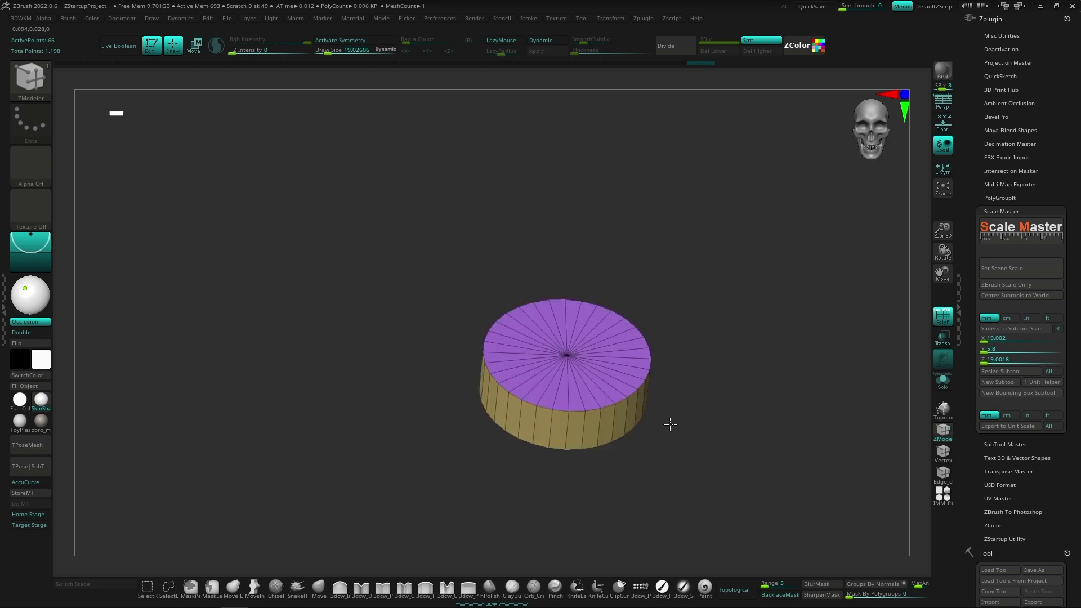
pyautogui.press('space')
pyautogui.press('space')
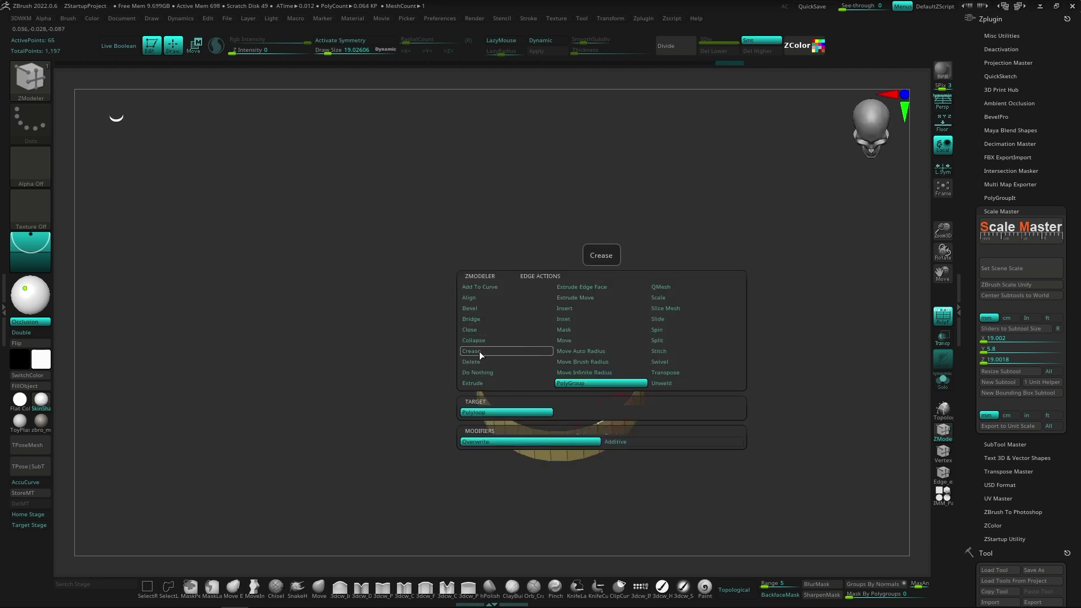
pyautogui.click(473, 329)
pyautogui.click(601, 412)
pyautogui.press('space')
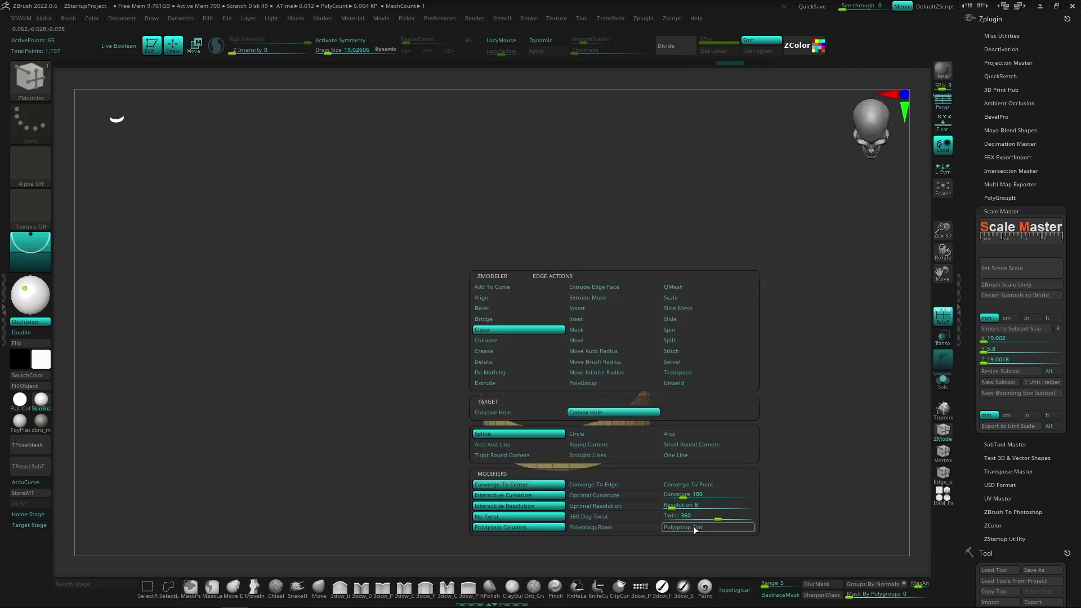
pyautogui.click(609, 495)
pyautogui.moveTo(646, 388); pyautogui.dragTo(732, 394)
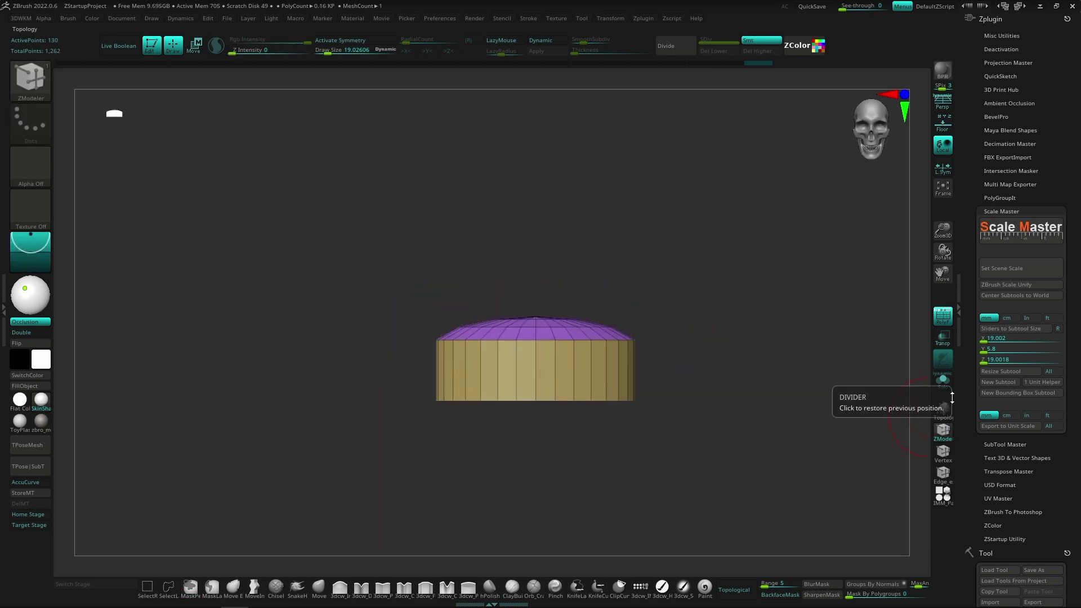
# Append a second cylinder subtool inside a new folder named 'Stand'.
pyautogui.moveTo(980, 333); pyautogui.dragTo(977, 450)
pyautogui.click(1035, 573)
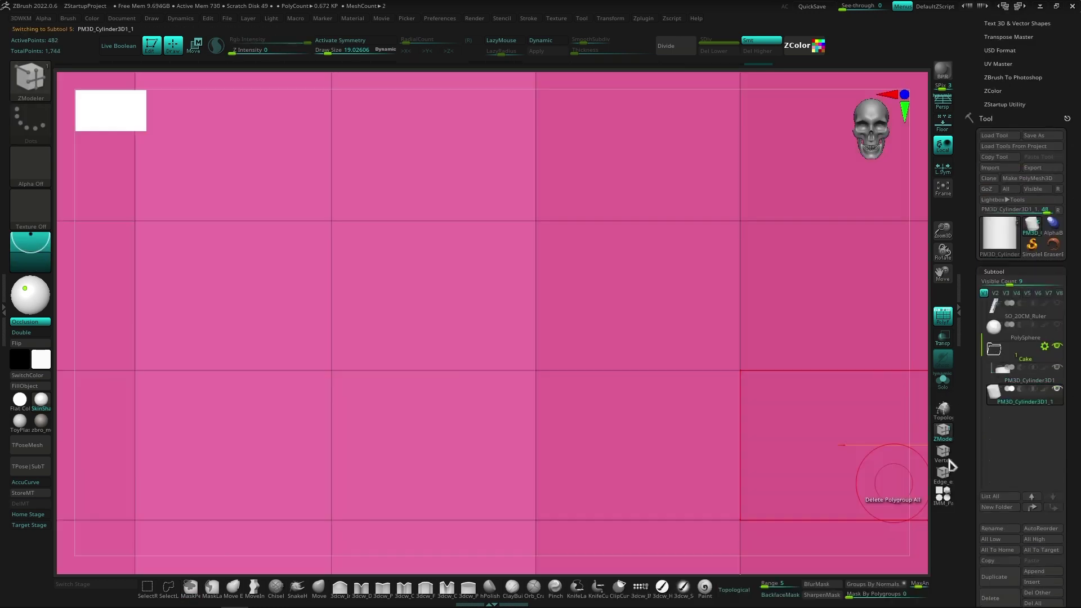
pyautogui.click(992, 508)
pyautogui.write('S')
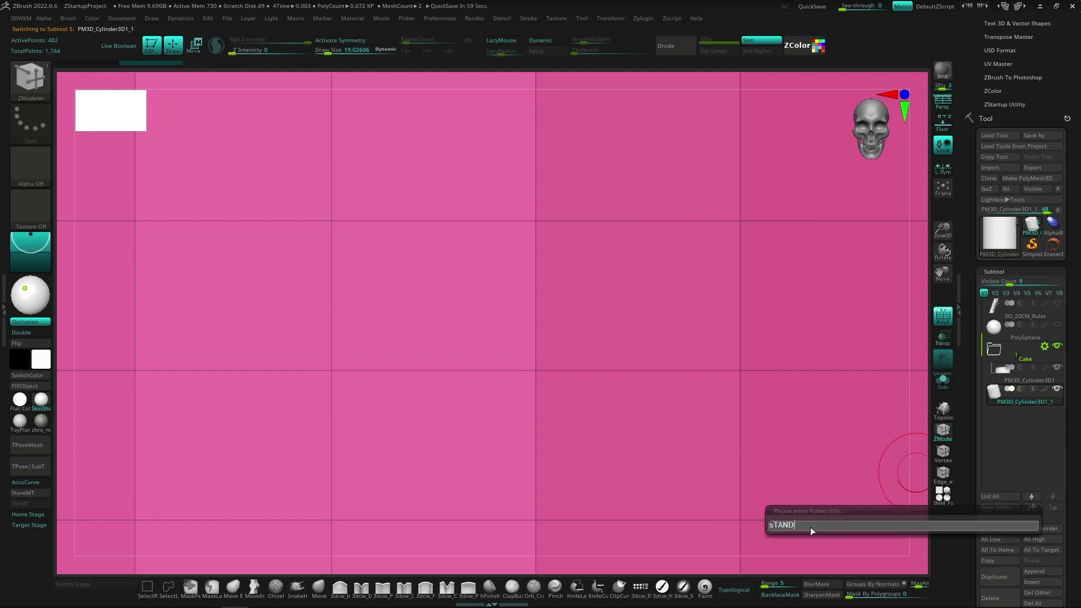
pyautogui.write('tand')
pyautogui.press('Return')
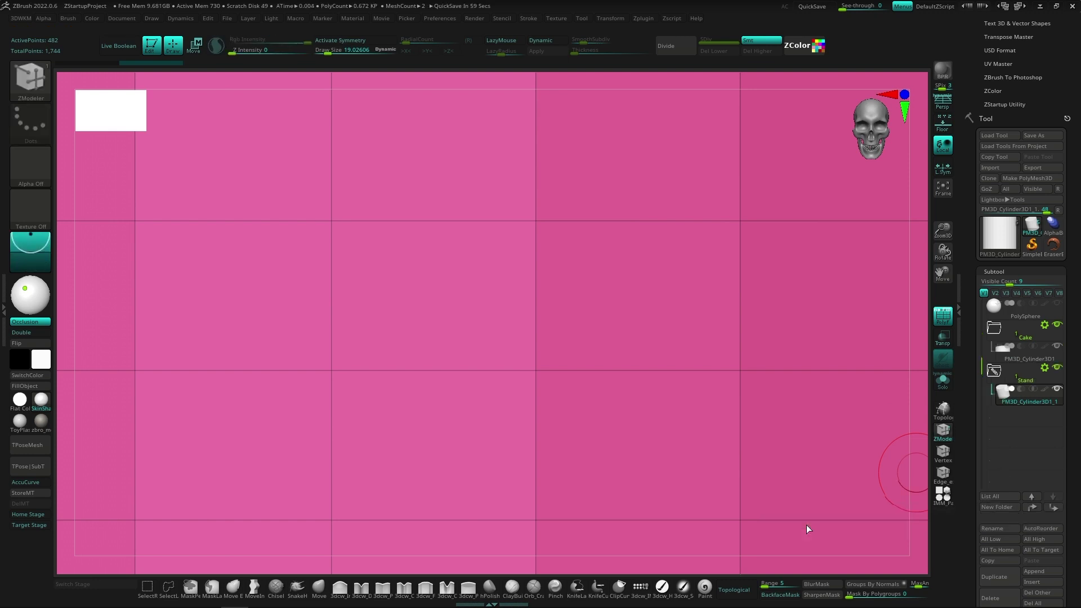
pyautogui.moveTo(980, 450); pyautogui.dragTo(977, 333)
pyautogui.click(1021, 268)
# Set mm units and resize the stand to a 21 × 3 × 21 mm disc.
pyautogui.click(419, 178)
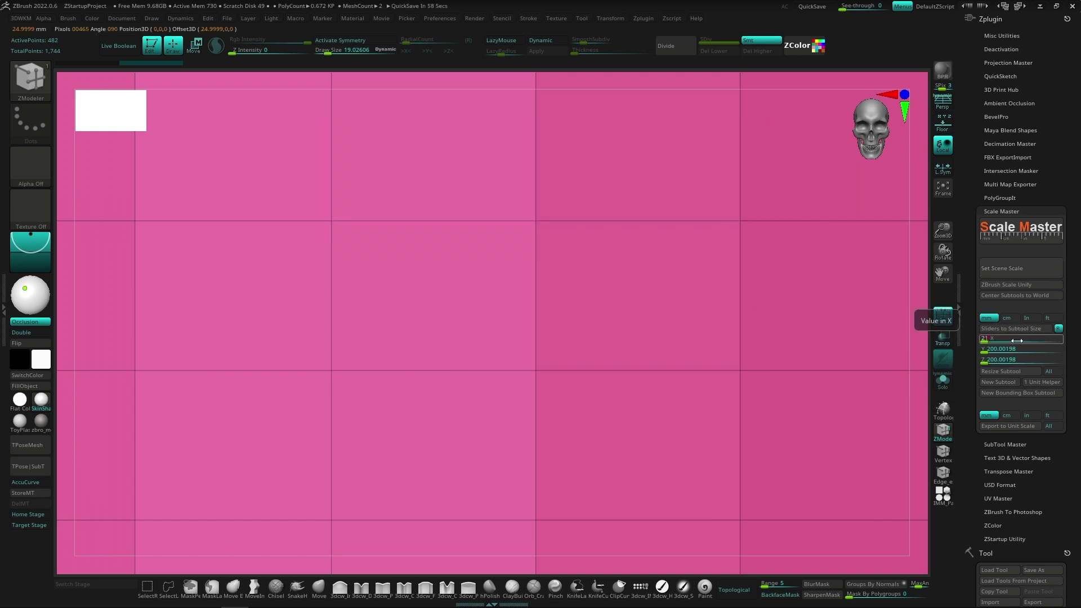
pyautogui.click(993, 375)
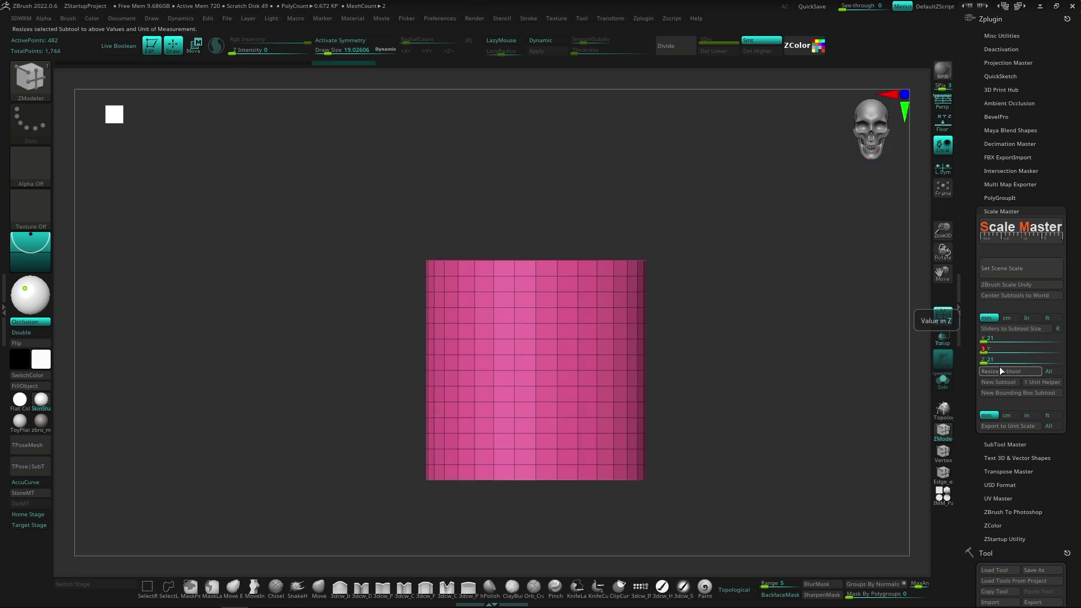
pyautogui.click(1001, 371)
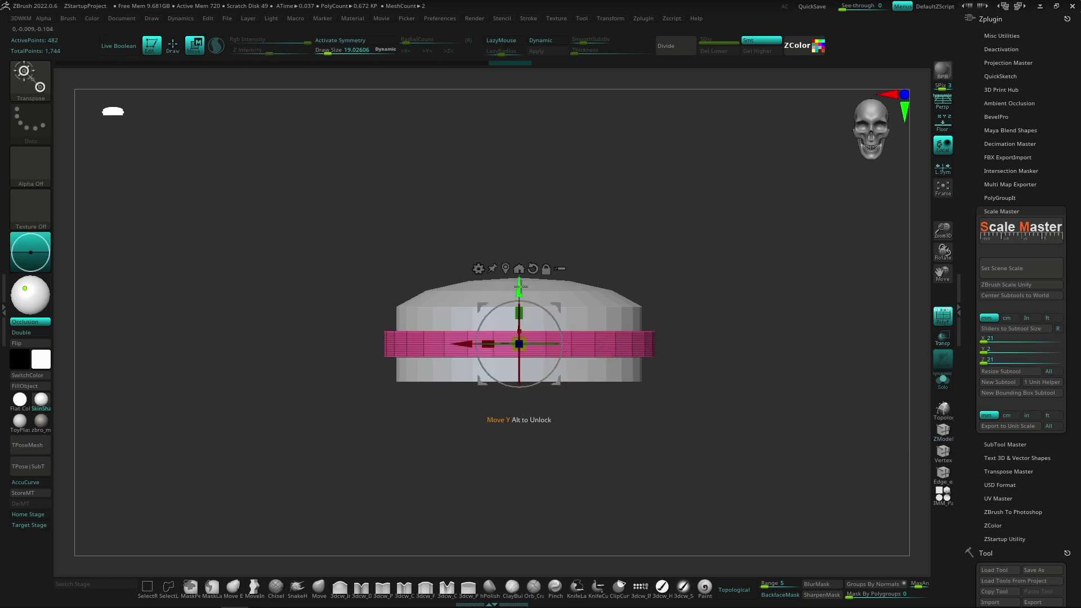
pyautogui.scroll(2, 519, 372)
pyautogui.scroll(5, 521, 377)
pyautogui.scroll(3, 524, 383)
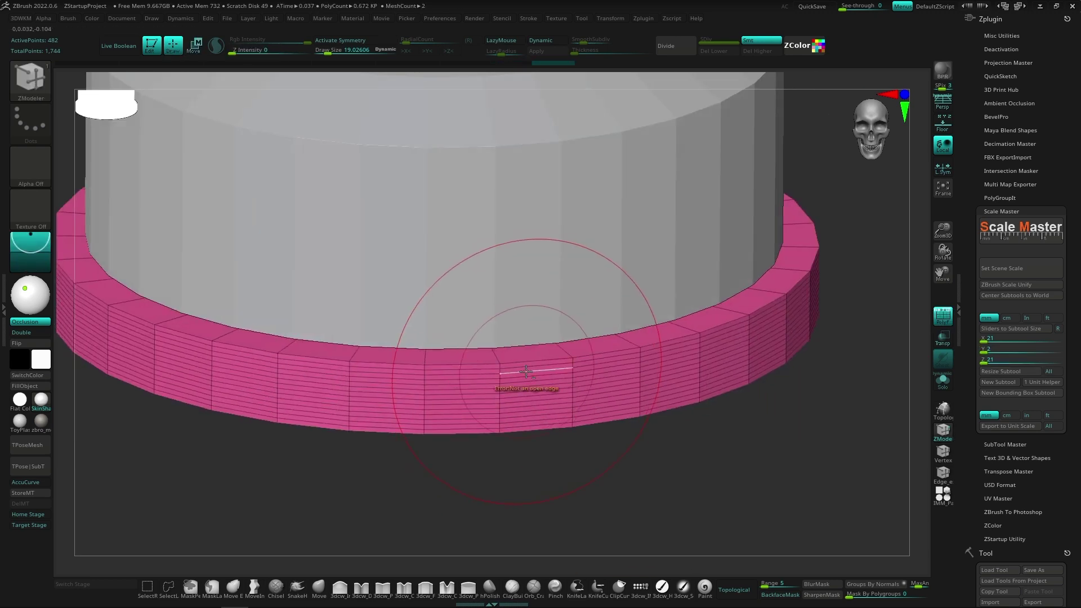
# Remove the stand's extra edge loops with the ZModeler Polygon QMesh action.
pyautogui.press('space')
pyautogui.click(509, 243)
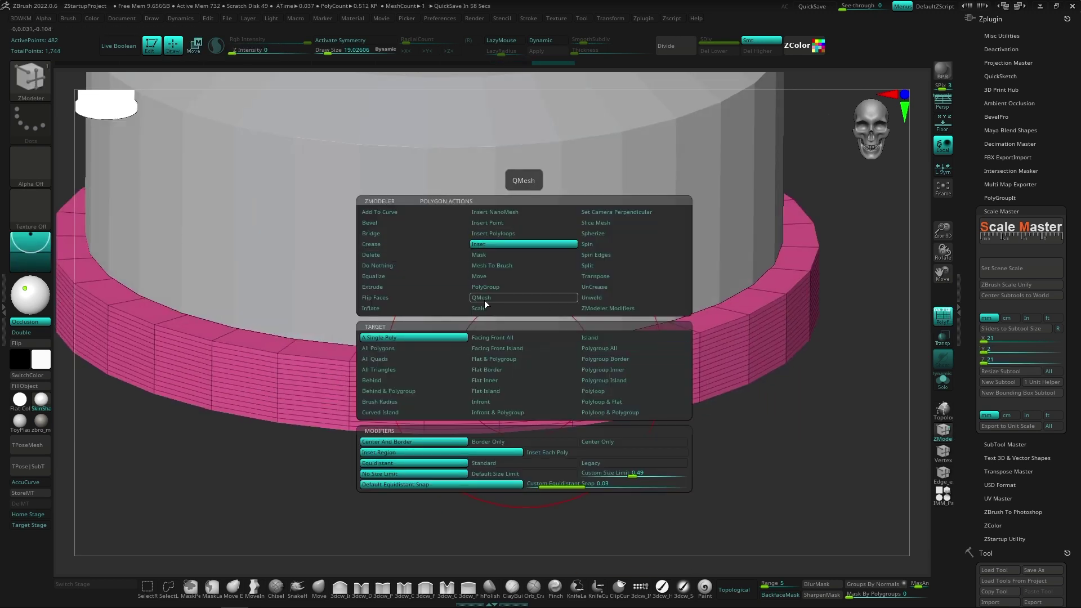
pyautogui.moveTo(534, 375); pyautogui.dragTo(535, 403)
pyautogui.keyDown('alt'); pyautogui.click(533, 410); pyautogui.keyUp('alt')
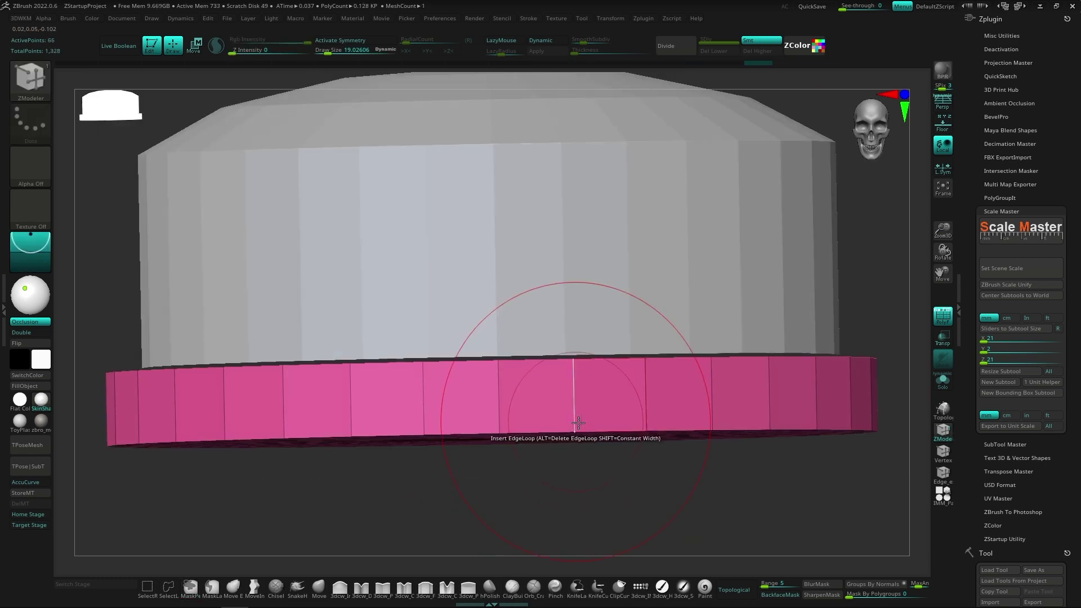
pyautogui.moveTo(533, 410)
pyautogui.keyDown('shift'); pyautogui.mouseDown(button='right')
pyautogui.moveTo(751, 338)
pyautogui.moveTo(703, 394)
pyautogui.moveTo(603, 470)
pyautogui.moveTo(620, 403)
pyautogui.moveTo(657, 355)
pyautogui.mouseUp(button='right'); pyautogui.keyUp('shift')
# Insert concentric edge loops into the stand's underside.
pyautogui.press('space')
pyautogui.click(643, 358)
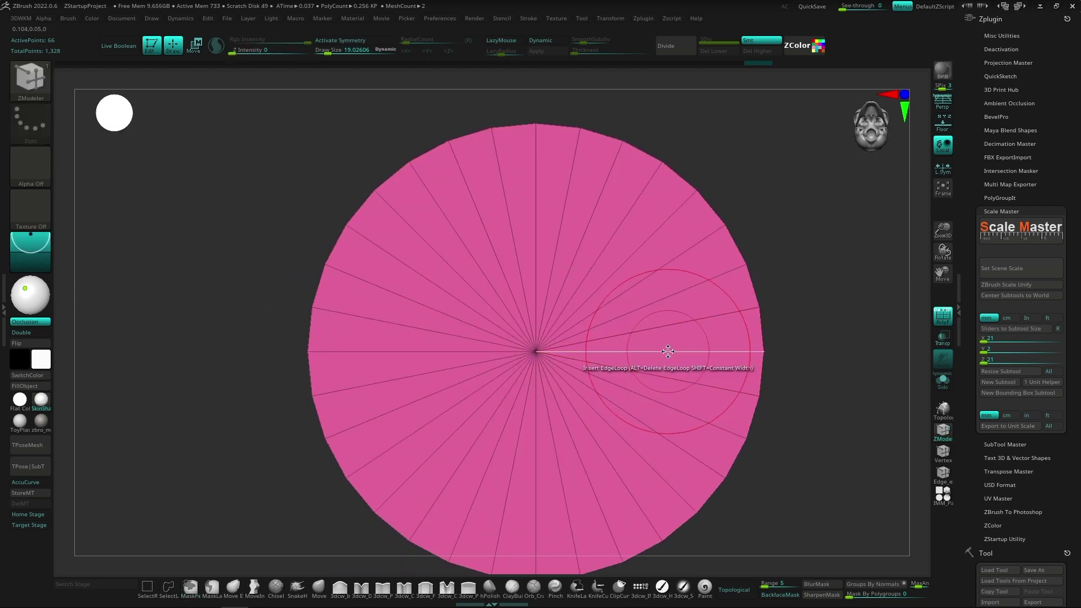
pyautogui.press('space')
pyautogui.click(728, 483)
pyautogui.click(665, 377)
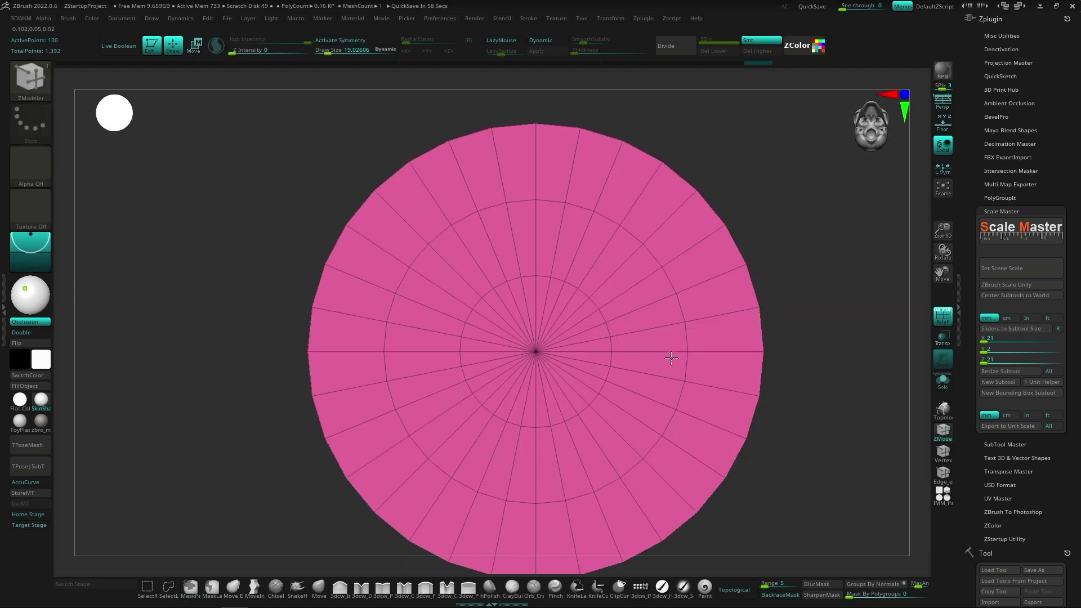
pyautogui.keyDown('ctrl'); pyautogui.moveTo(611, 351); pyautogui.dragTo(635, 351); pyautogui.keyUp('ctrl')
pyautogui.moveTo(635, 351)
pyautogui.mouseDown(button='right')
pyautogui.moveTo(676, 442)
pyautogui.moveTo(533, 357)
pyautogui.mouseUp(button='right')
# Polygroup the inner disc by PolyLoop and extrude it downward into a stem.
pyautogui.press('q')
pyautogui.press('space')
pyautogui.click(562, 383)
pyautogui.click(596, 376)
pyautogui.moveTo(595, 376); pyautogui.dragTo(604, 374, button='right')
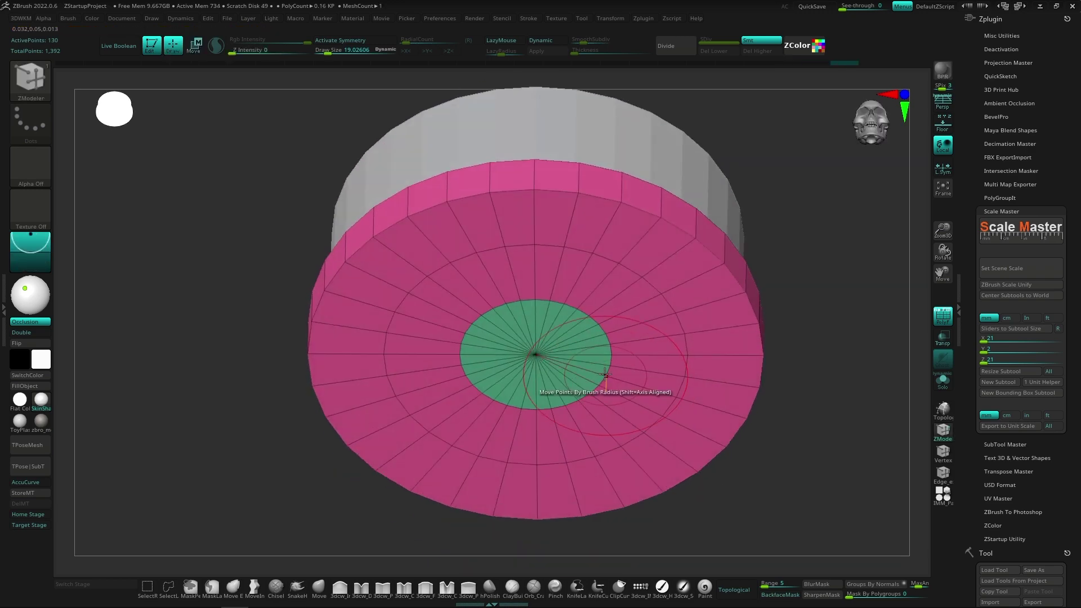
pyautogui.press('space')
pyautogui.click(474, 288)
pyautogui.moveTo(561, 394); pyautogui.dragTo(563, 428)
pyautogui.keyDown('shift'); pyautogui.moveTo(563, 428); pyautogui.dragTo(651, 406, button='right'); pyautogui.keyUp('shift')
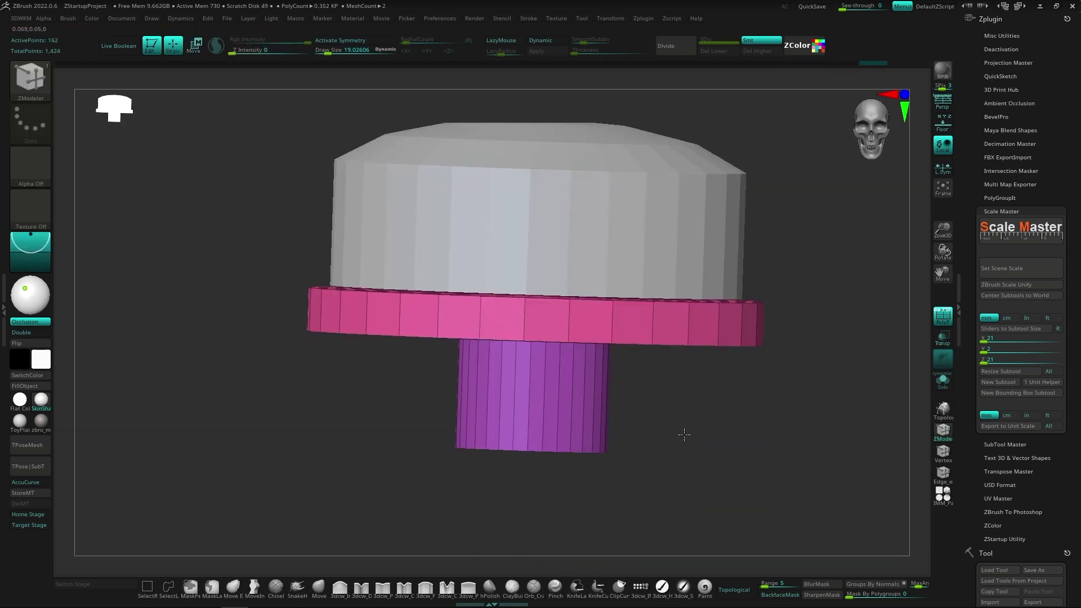
# Mask the stem except for its bottom band, with the Move gizmo active.
pyautogui.press('y')
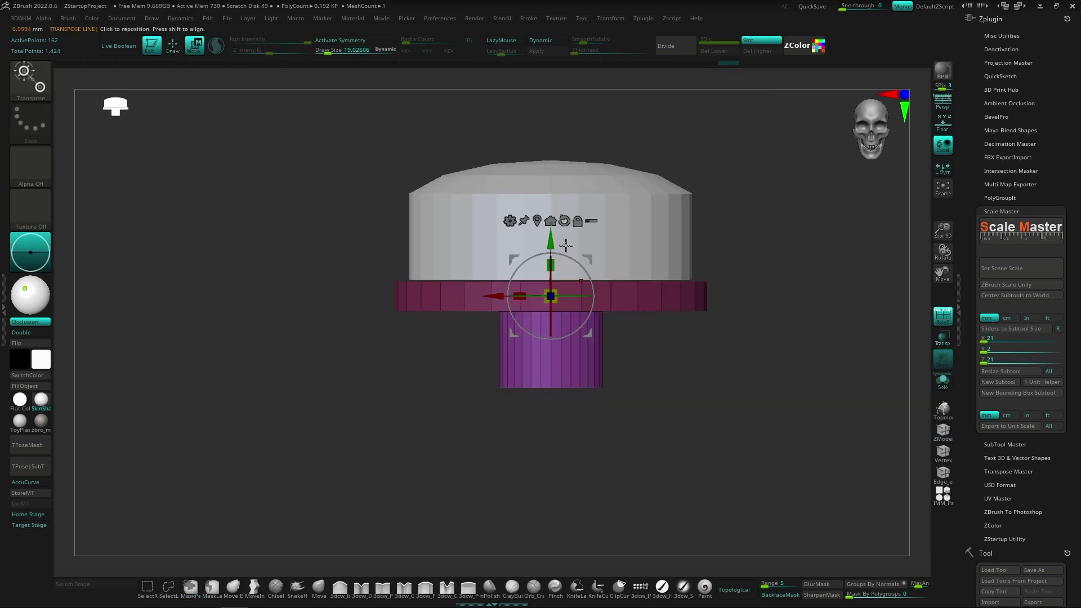
pyautogui.moveTo(568, 393)
pyautogui.mouseDown(button='right')
pyautogui.moveTo(660, 404)
pyautogui.moveTo(714, 363)
pyautogui.mouseUp(button='right')
pyautogui.press('q')
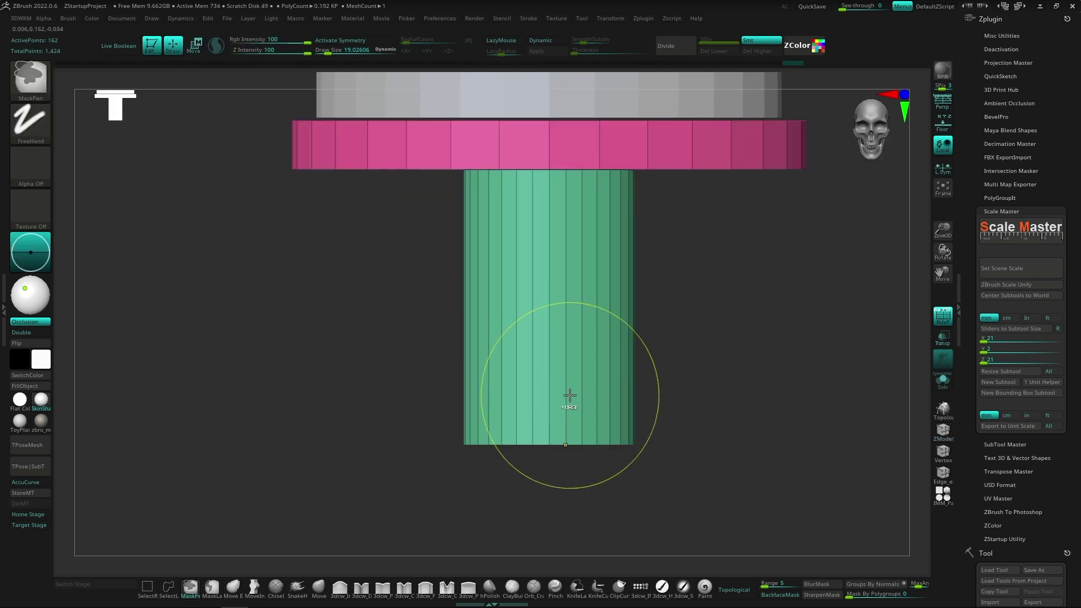
pyautogui.press('w')
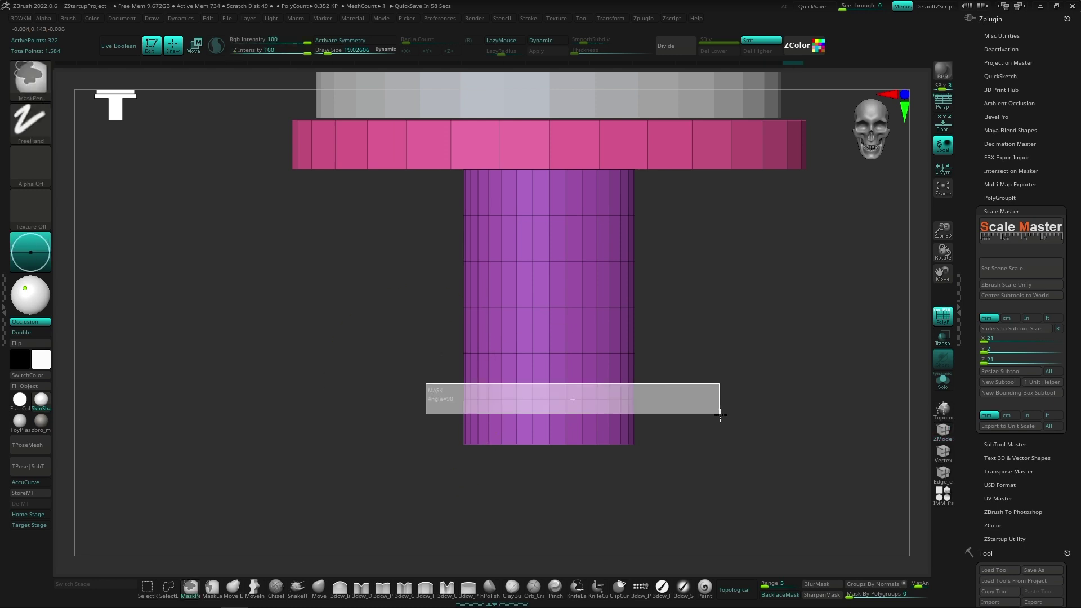
pyautogui.keyDown('ctrl'); pyautogui.keyDown('shift'); pyautogui.click(570, 412); pyautogui.keyUp('shift'); pyautogui.keyUp('ctrl')
pyautogui.moveTo(570, 412)
pyautogui.keyDown('ctrl'); pyautogui.mouseDown(button='right')
pyautogui.moveTo(540, 394)
pyautogui.moveTo(585, 354)
pyautogui.mouseUp(button='right'); pyautogui.keyUp('ctrl')
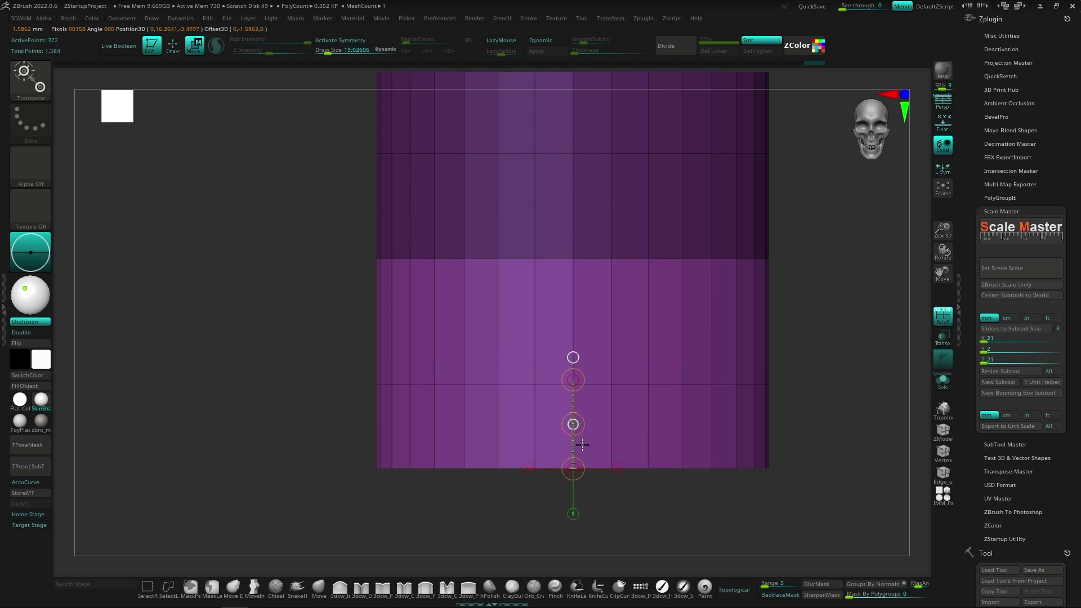
pyautogui.keyDown('ctrl'); pyautogui.moveTo(582, 445); pyautogui.dragTo(737, 371, button='right'); pyautogui.keyUp('ctrl')
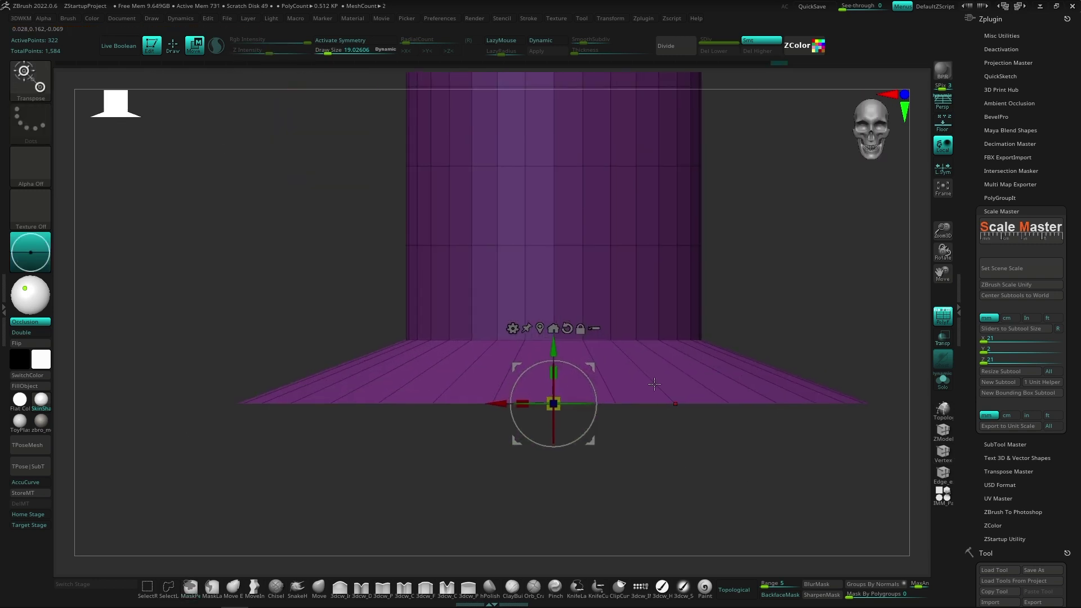
# Insert an edge loop in the flared base, then mask its rim for moving.
pyautogui.press('space')
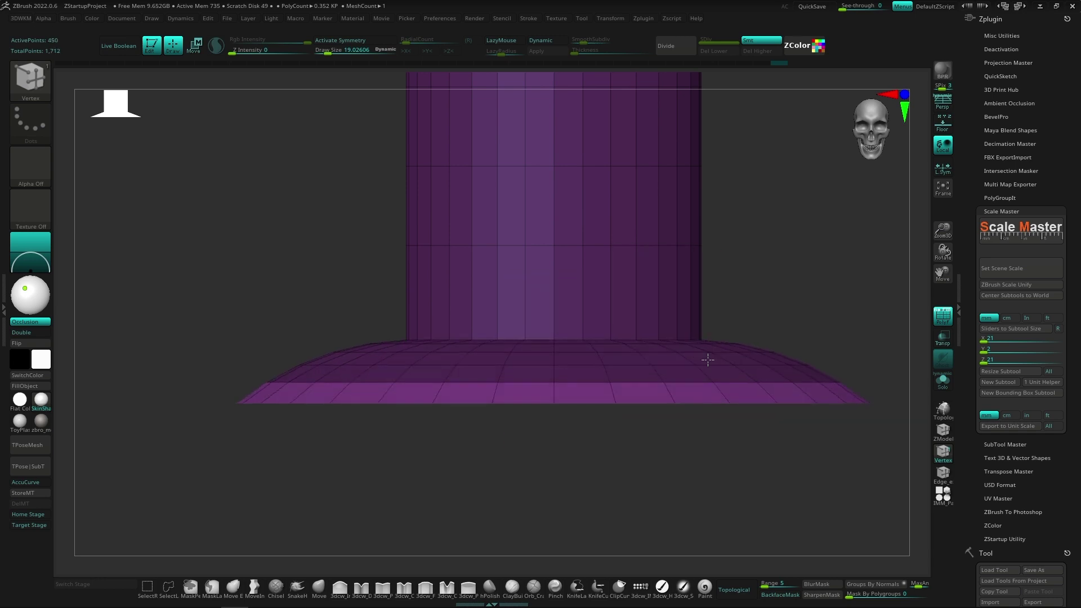
pyautogui.click(708, 360)
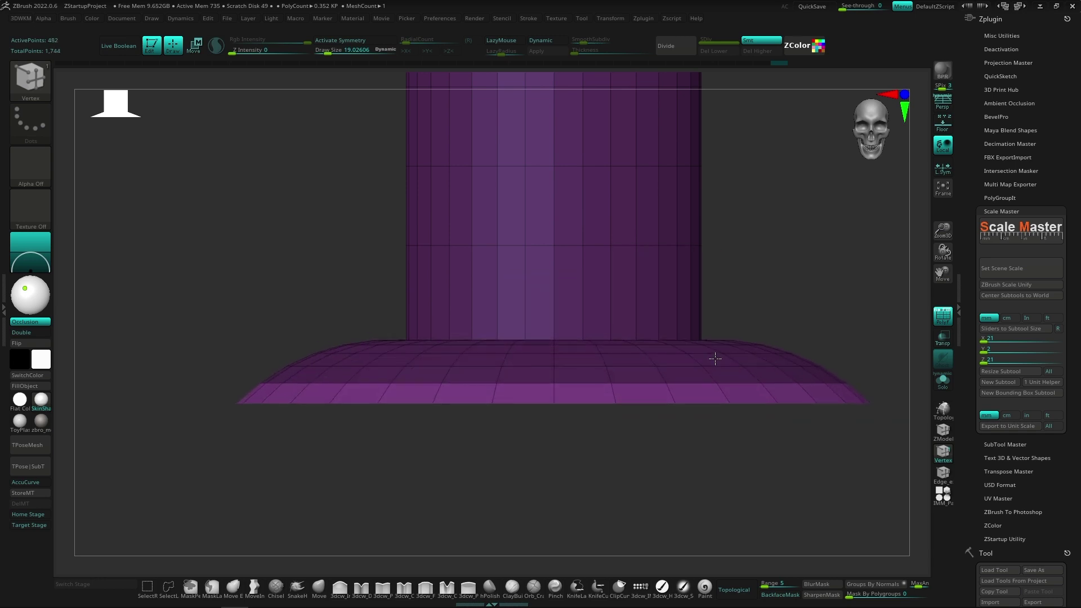
pyautogui.keyDown('ctrl'); pyautogui.click(719, 438); pyautogui.keyUp('ctrl')
pyautogui.keyDown('ctrl'); pyautogui.moveTo(219, 366); pyautogui.dragTo(877, 390); pyautogui.keyUp('ctrl')
pyautogui.press('w')
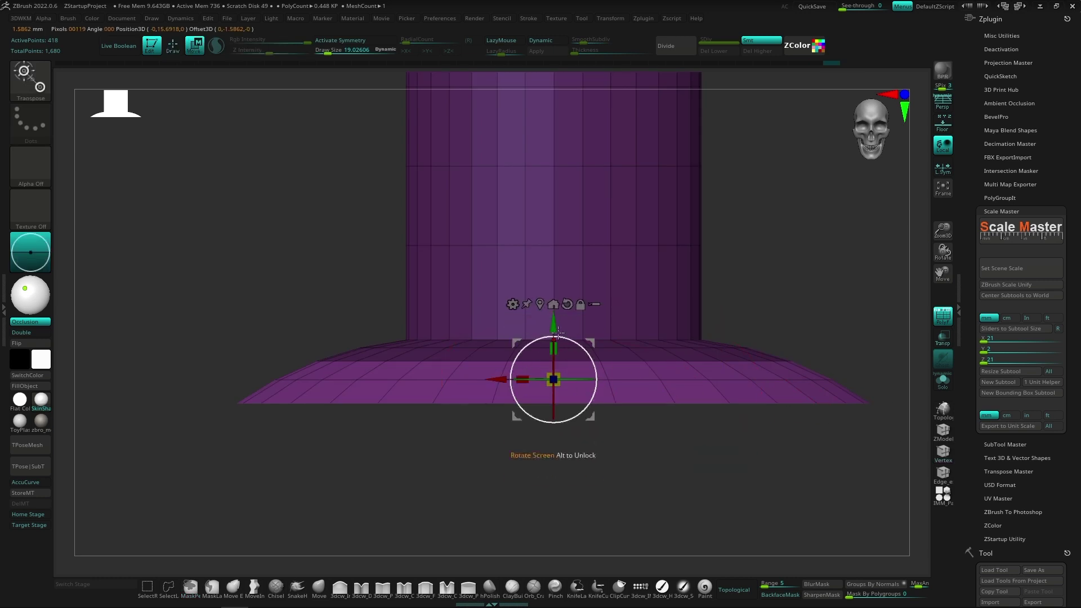
pyautogui.keyDown('ctrl'); pyautogui.moveTo(280, 357); pyautogui.dragTo(539, 354); pyautogui.keyUp('ctrl')
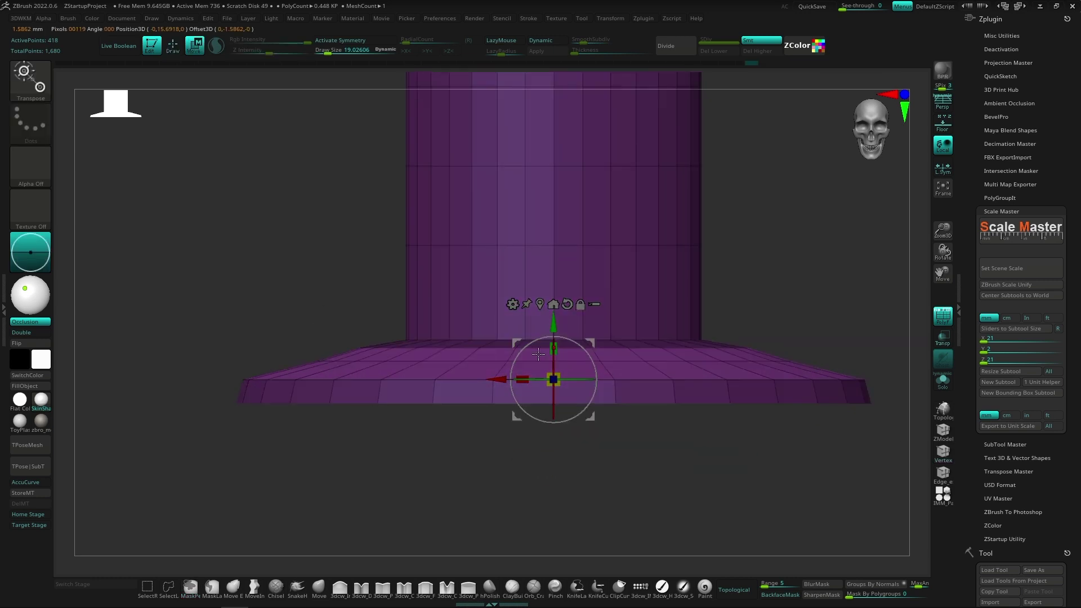
# Remask around the bottom rim and scale the flange out into a wide flat foot.
pyautogui.keyDown('ctrl'); pyautogui.click(331, 344); pyautogui.keyUp('ctrl')
pyautogui.keyDown('ctrl'); pyautogui.moveTo(334, 342); pyautogui.dragTo(791, 369); pyautogui.keyUp('ctrl')
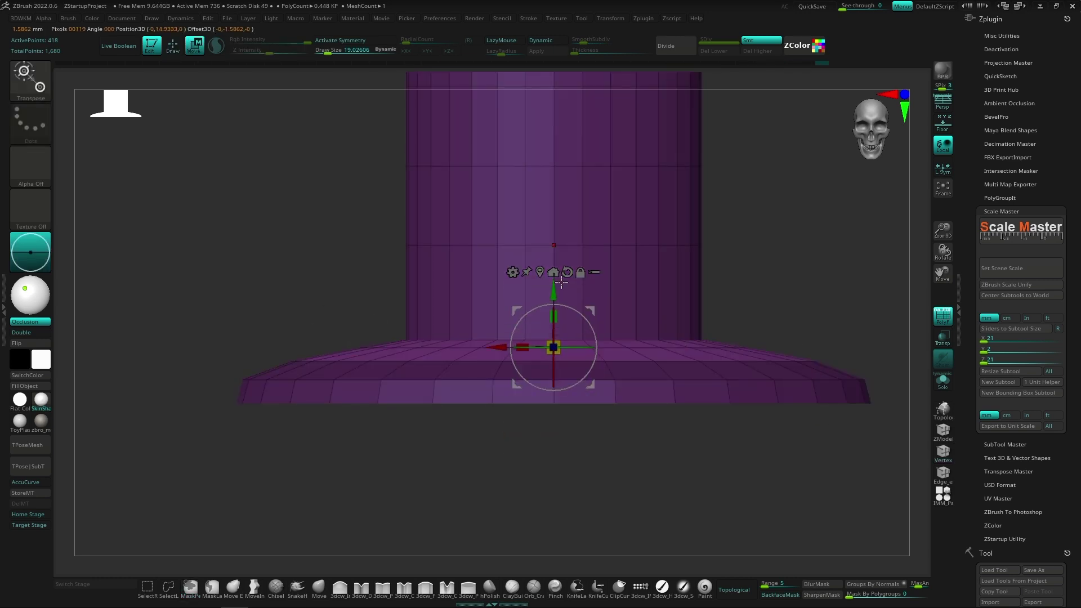
pyautogui.moveTo(751, 317); pyautogui.dragTo(638, 484)
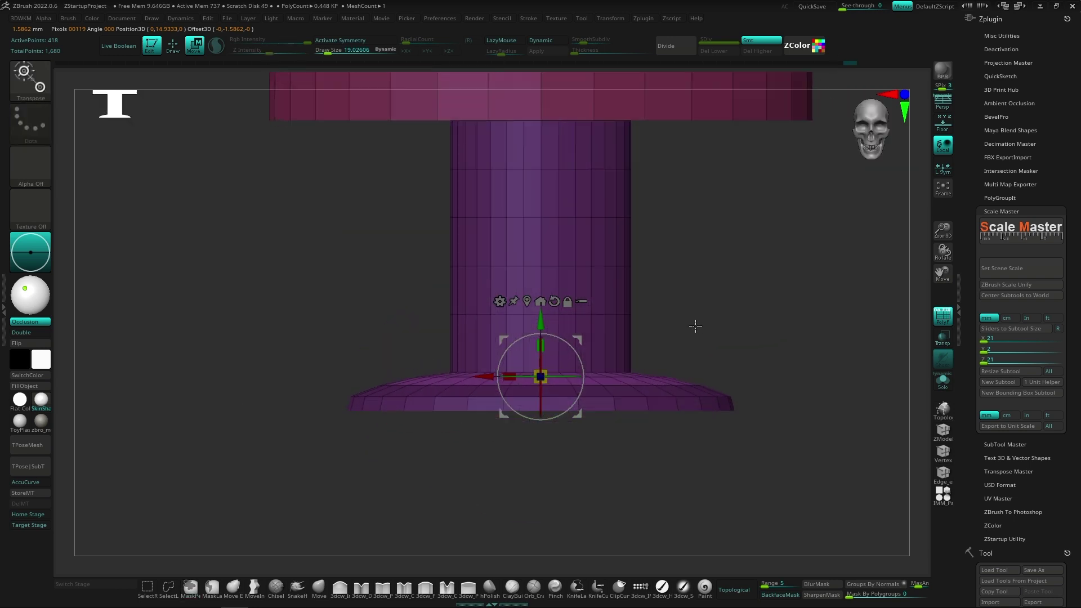
pyautogui.hotkey('ctrl', 'z')
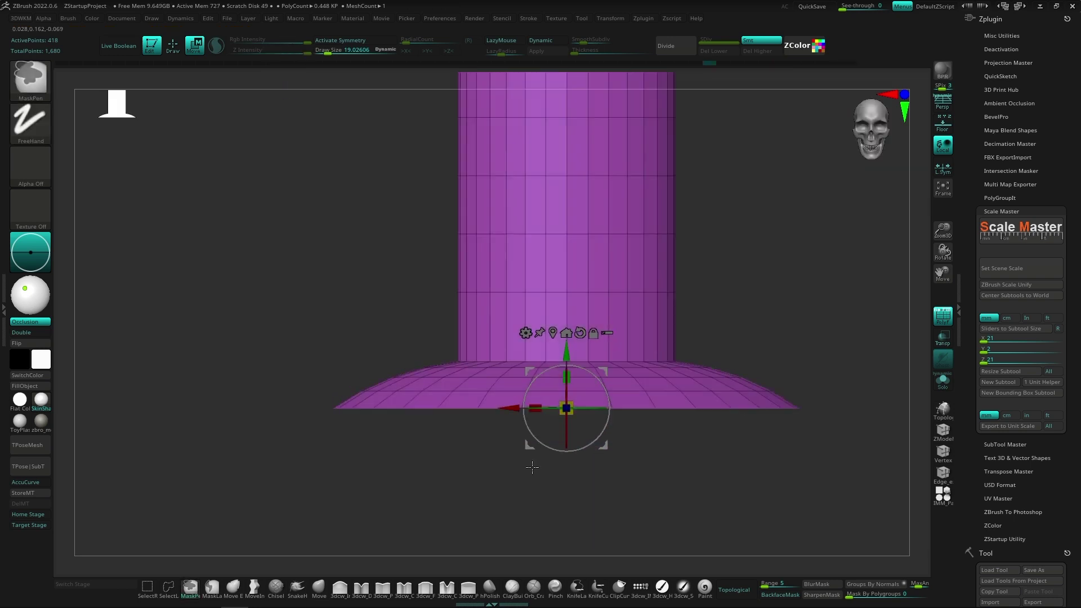
pyautogui.hotkey('ctrl', 'z')
pyautogui.moveTo(567, 355); pyautogui.dragTo(556, 313)
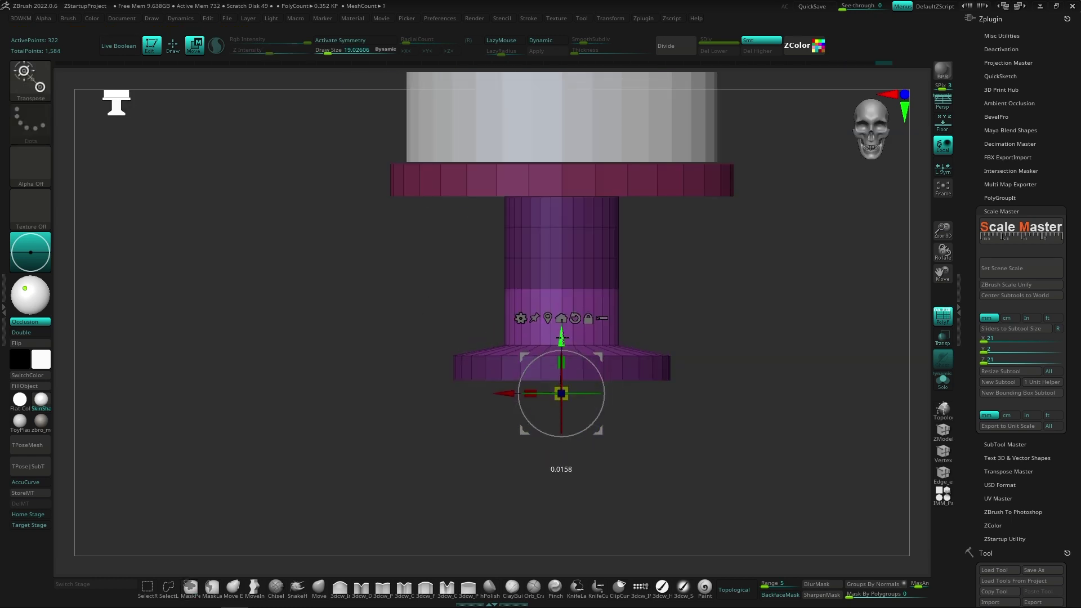
# Inset a new edge loop on the top of the base flange.
pyautogui.press('b')
pyautogui.press('z')
pyautogui.press('m')
pyautogui.press('space')
pyautogui.click(530, 318)
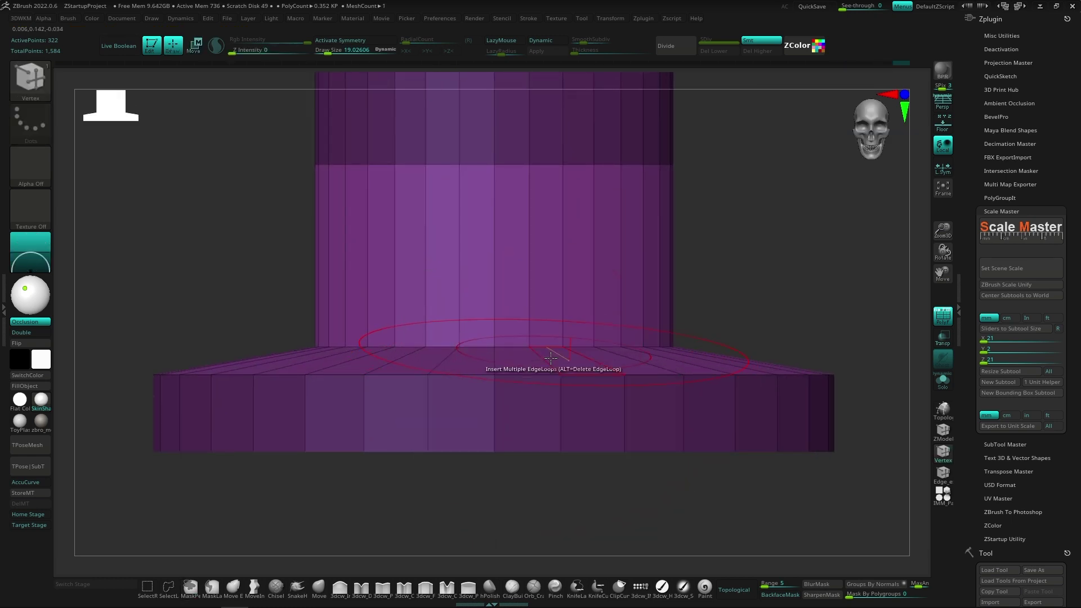
pyautogui.click(575, 353)
# Mask the column and top, then move the base flange vertically.
pyautogui.moveTo(776, 341)
pyautogui.mouseDown()
pyautogui.moveTo(711, 348)
pyautogui.moveTo(439, 430)
pyautogui.mouseUp()
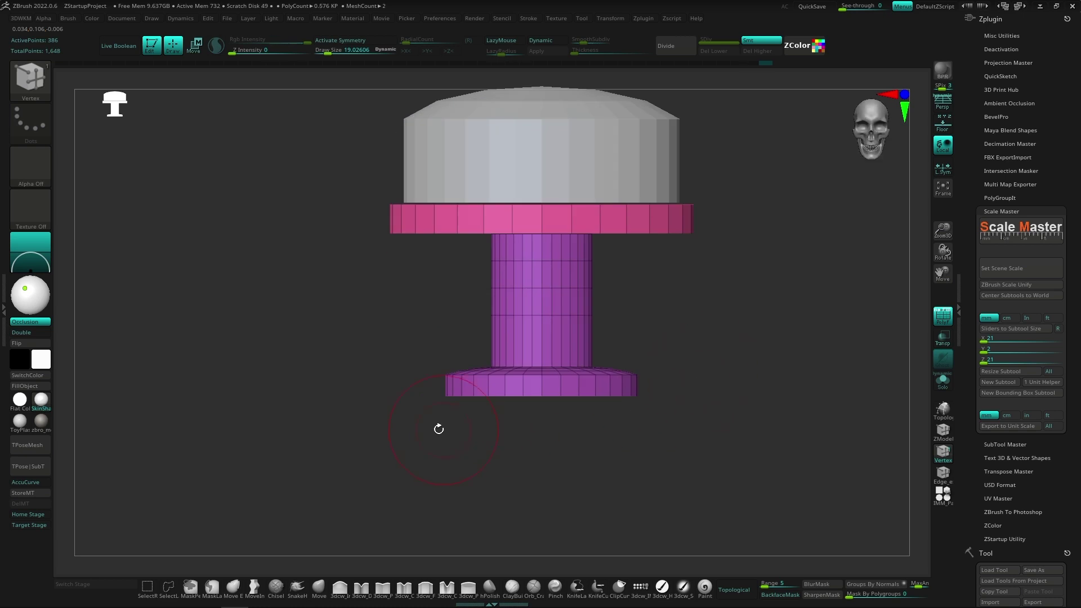
pyautogui.scroll(3, 338, 387)
pyautogui.keyDown('ctrl'); pyautogui.moveTo(339, 386); pyautogui.dragTo(808, 411); pyautogui.keyUp('ctrl')
pyautogui.press('w')
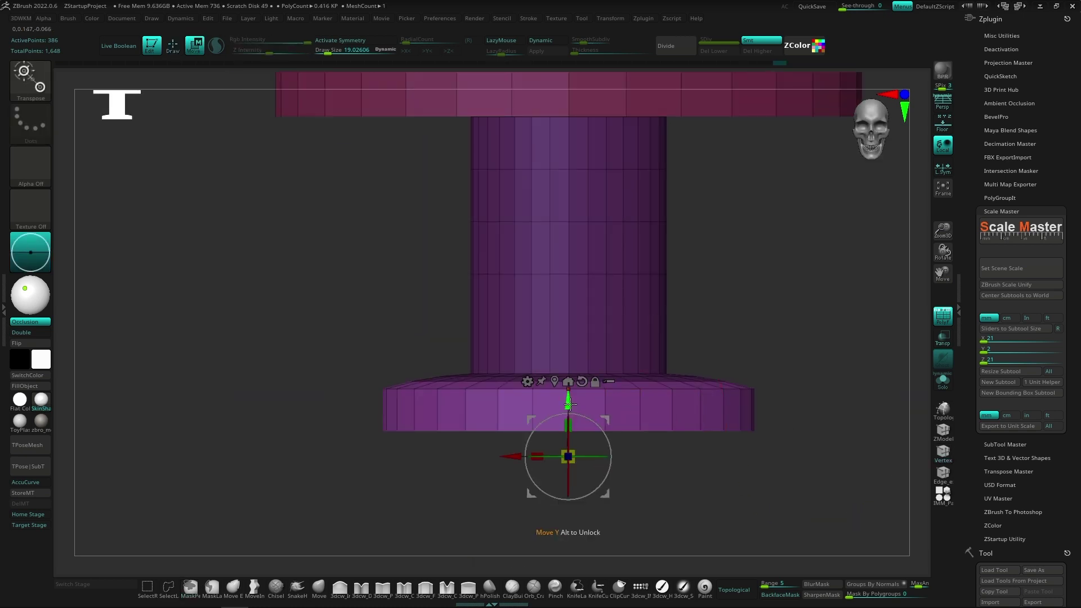
pyautogui.moveTo(569, 404); pyautogui.dragTo(604, 428)
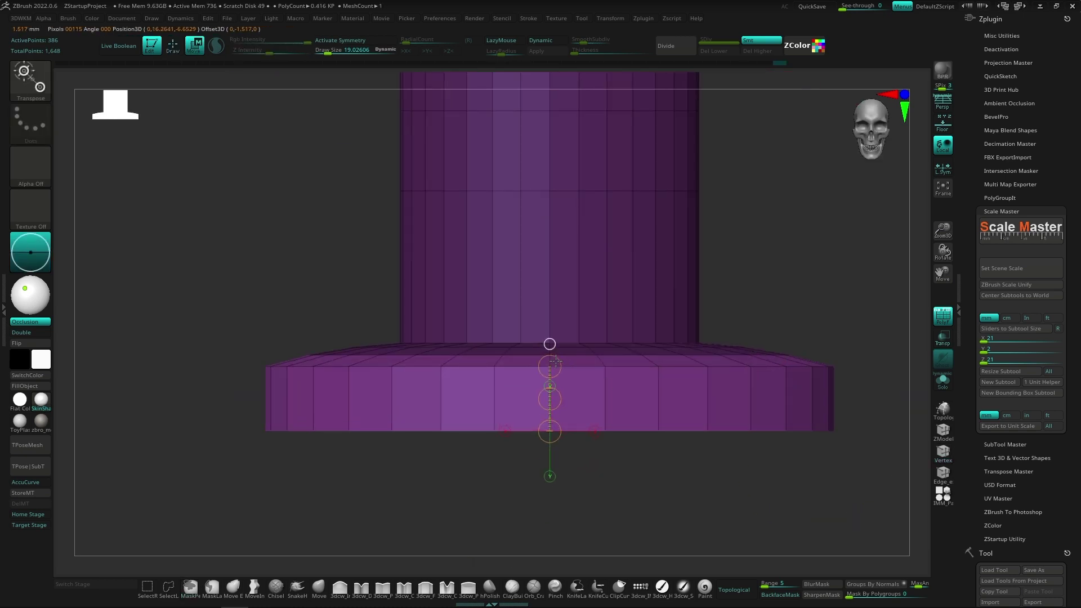
# Pinch the stand's column into an hourglass waist with the Transpose move gizmo.
pyautogui.press('f')
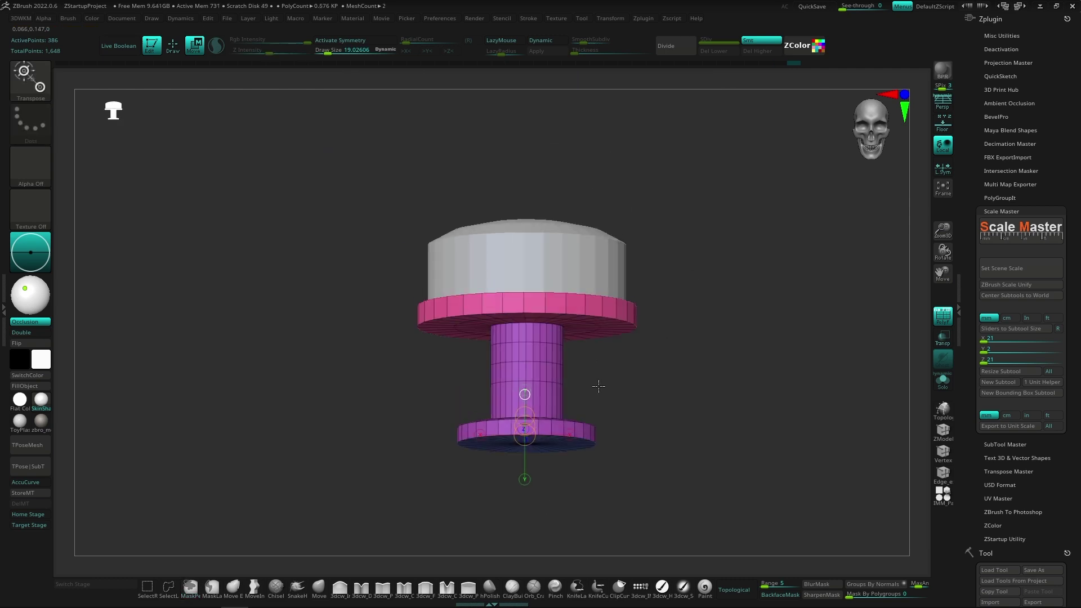
pyautogui.moveTo(599, 386)
pyautogui.mouseDown()
pyautogui.moveTo(633, 427)
pyautogui.moveTo(627, 329)
pyautogui.moveTo(624, 366)
pyautogui.mouseUp()
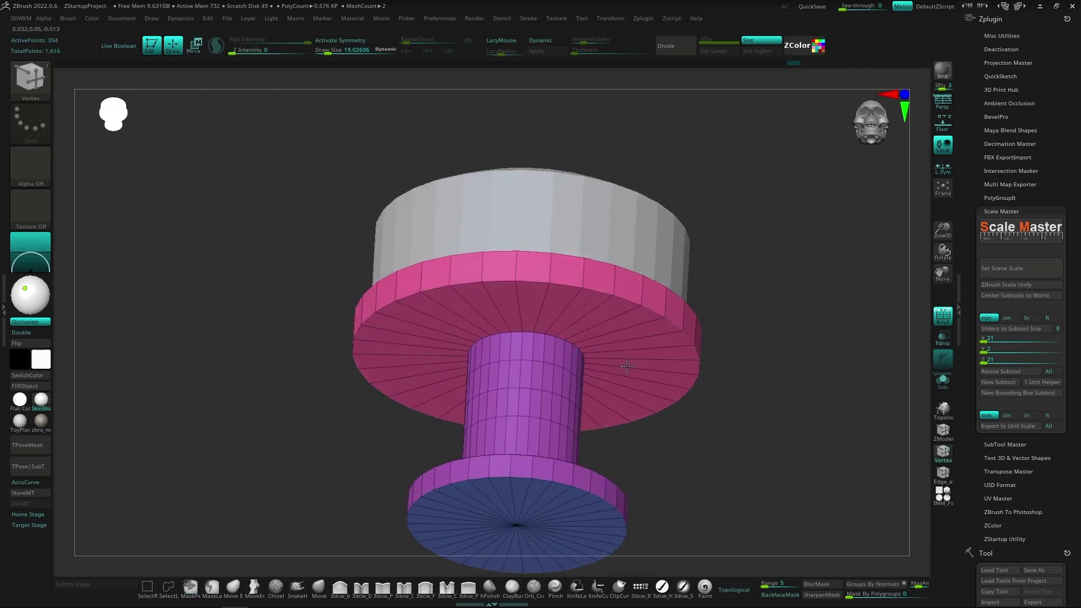
pyautogui.press('space')
pyautogui.press('w')
pyautogui.press('y')
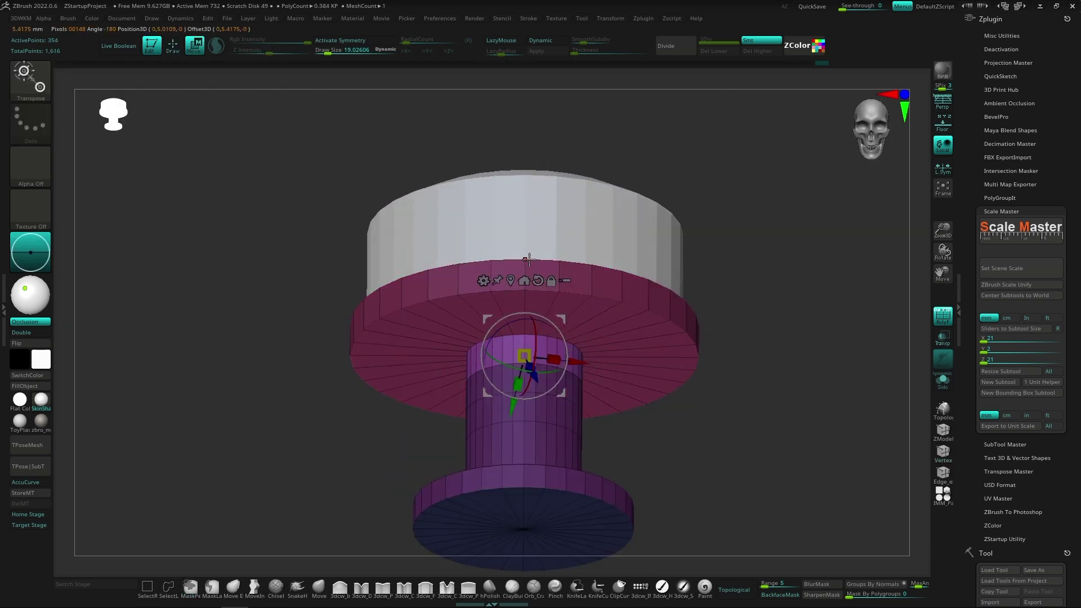
pyautogui.moveTo(530, 316)
pyautogui.mouseDown()
pyautogui.moveTo(598, 357)
pyautogui.moveTo(523, 315)
pyautogui.mouseUp()
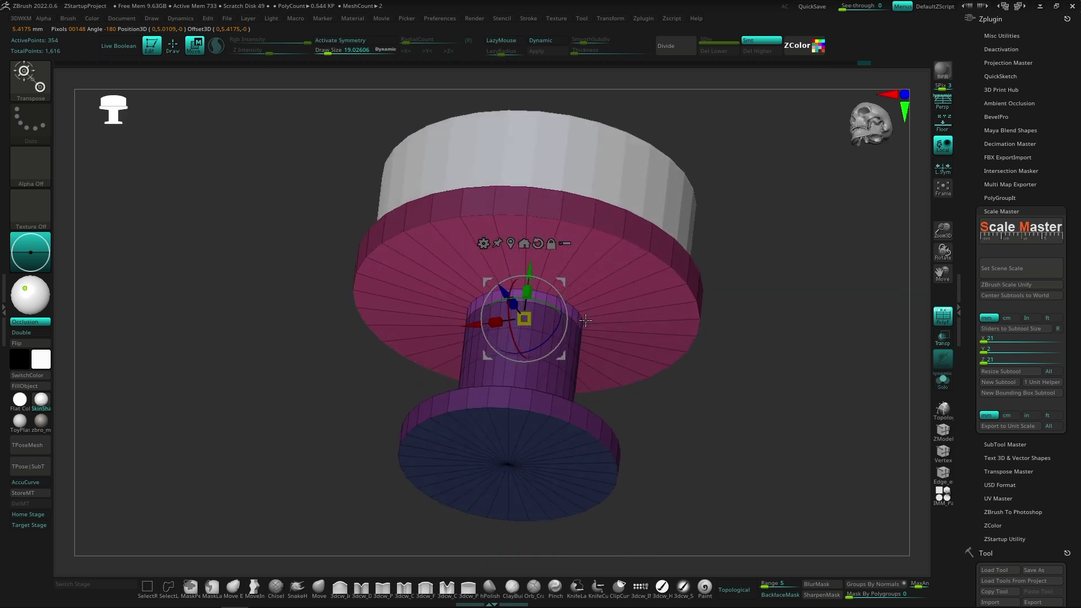
pyautogui.moveTo(529, 271); pyautogui.dragTo(579, 229)
pyautogui.press('q')
pyautogui.press('space')
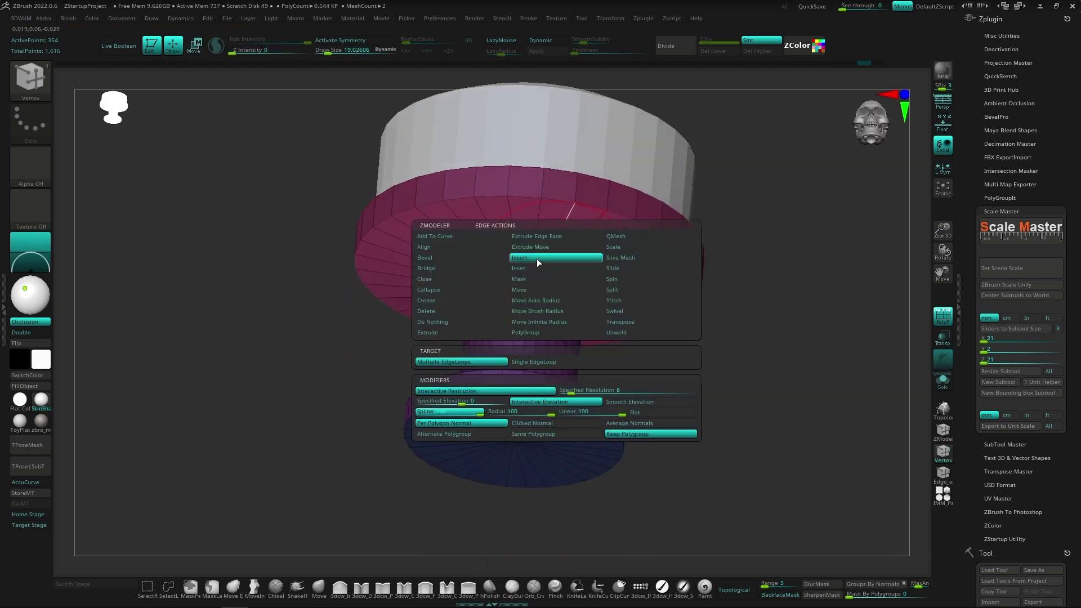
pyautogui.moveTo(648, 293)
pyautogui.mouseDown()
pyautogui.moveTo(691, 324)
pyautogui.moveTo(663, 368)
pyautogui.mouseUp()
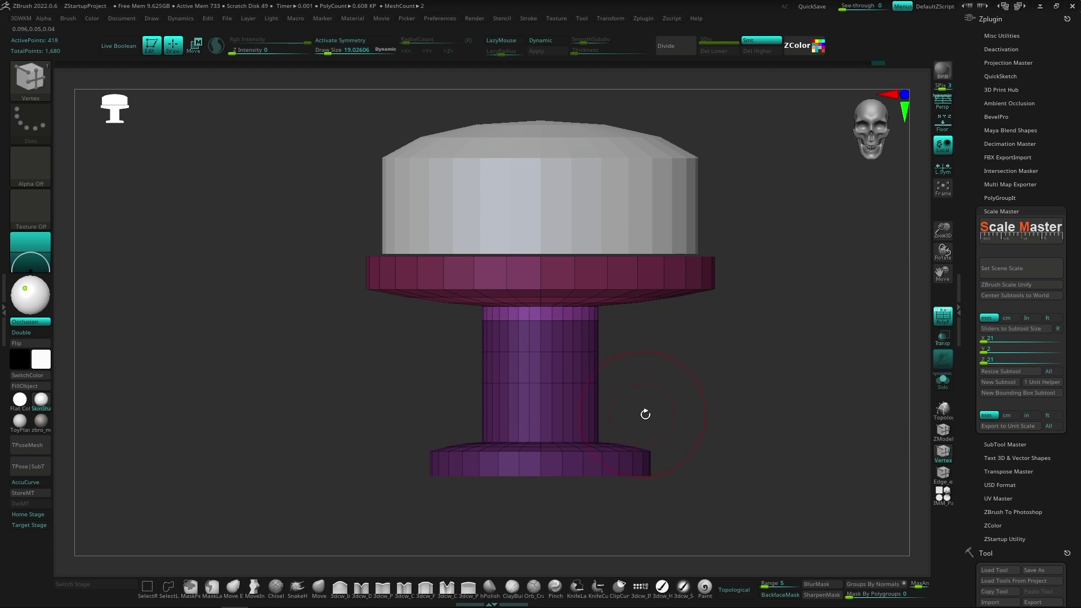
pyautogui.keyDown('shift'); pyautogui.moveTo(645, 415); pyautogui.dragTo(599, 411); pyautogui.keyUp('shift')
pyautogui.press('w')
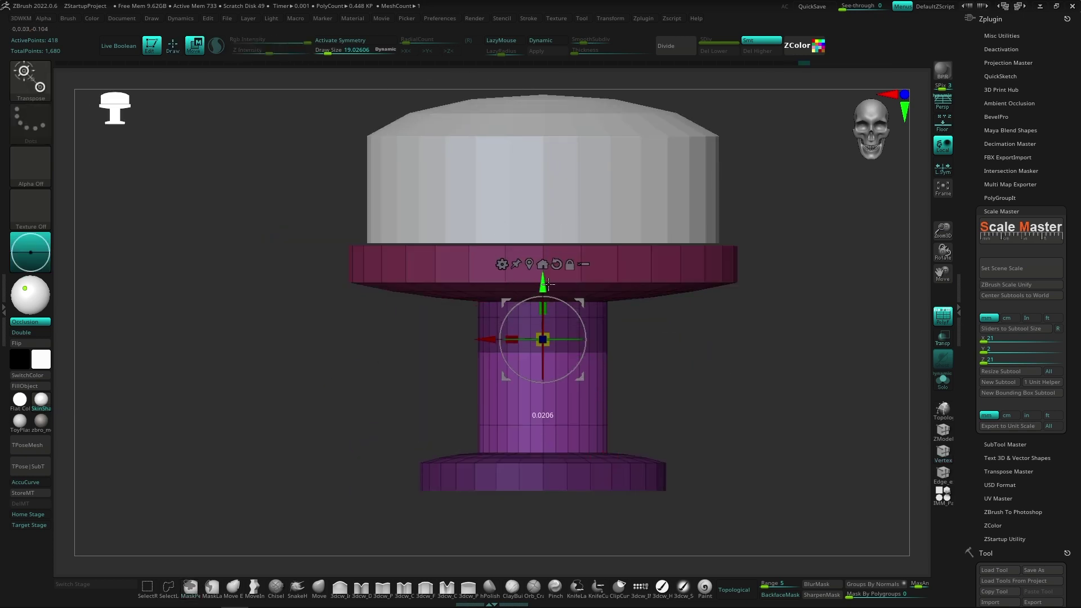
pyautogui.press('q')
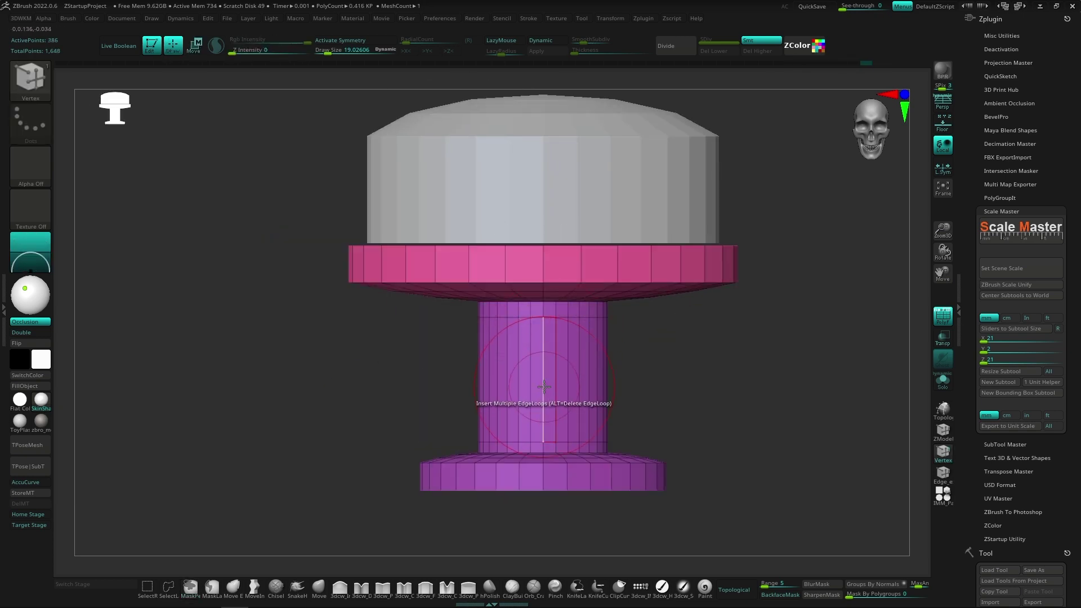
# Bevel an edge loop on the base with Bevel Edge Loop Complete.
pyautogui.moveTo(476, 415)
pyautogui.mouseDown()
pyautogui.moveTo(598, 288)
pyautogui.moveTo(687, 415)
pyautogui.mouseUp()
pyautogui.moveTo(687, 415)
pyautogui.keyDown('ctrl'); pyautogui.mouseDown(button='right')
pyautogui.moveTo(640, 387)
pyautogui.moveTo(666, 421)
pyautogui.mouseUp(button='right'); pyautogui.keyUp('ctrl')
pyautogui.moveTo(666, 421)
pyautogui.mouseDown()
pyautogui.moveTo(631, 415)
pyautogui.moveTo(478, 314)
pyautogui.mouseUp()
pyautogui.press('space')
pyautogui.click(479, 313)
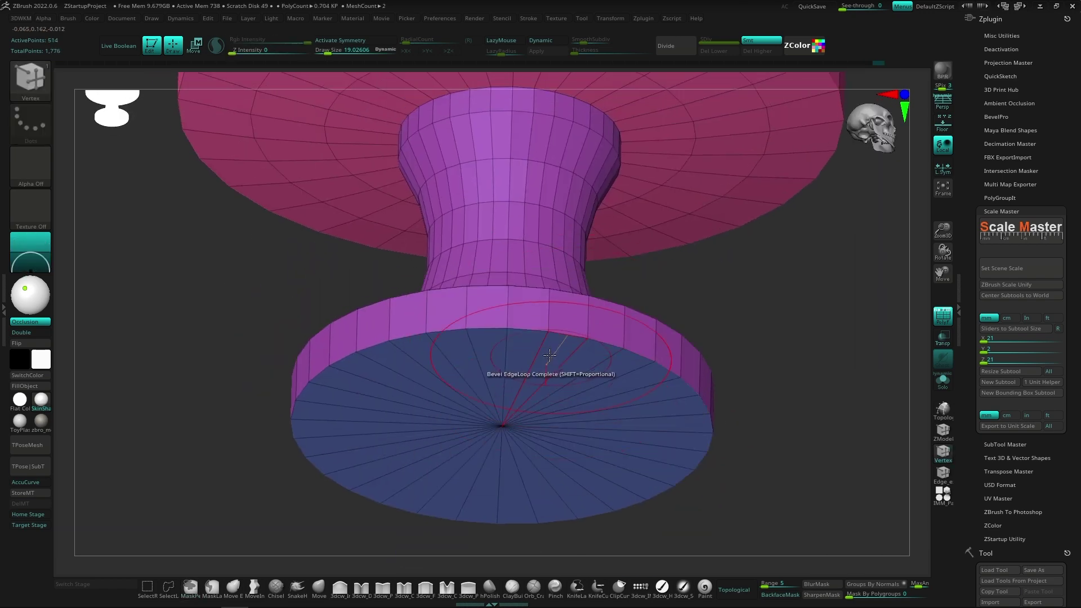
pyautogui.click(563, 330)
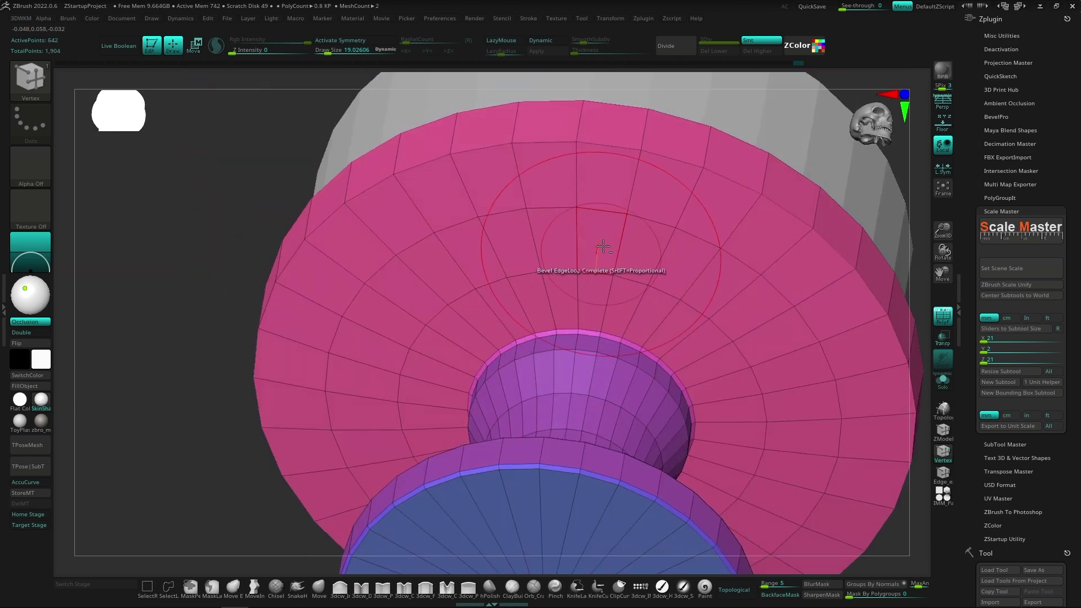
pyautogui.moveTo(563, 330); pyautogui.dragTo(549, 326)
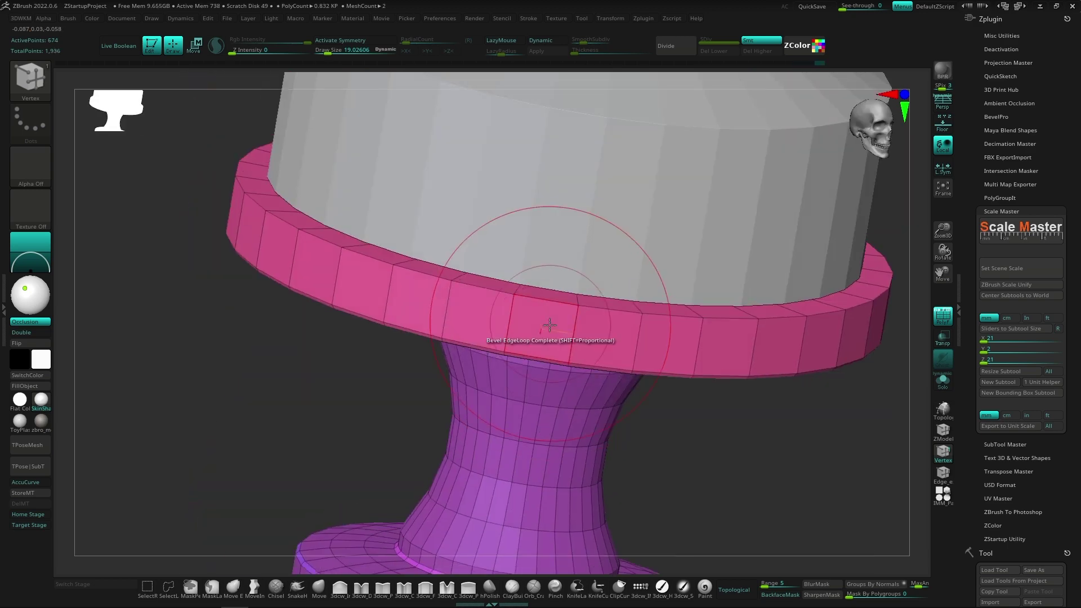
pyautogui.click(1042, 513)
# Append a PM3D_Sphere3D subtool, drag it up the subtool list, and expand Scale Master.
pyautogui.click(788, 554)
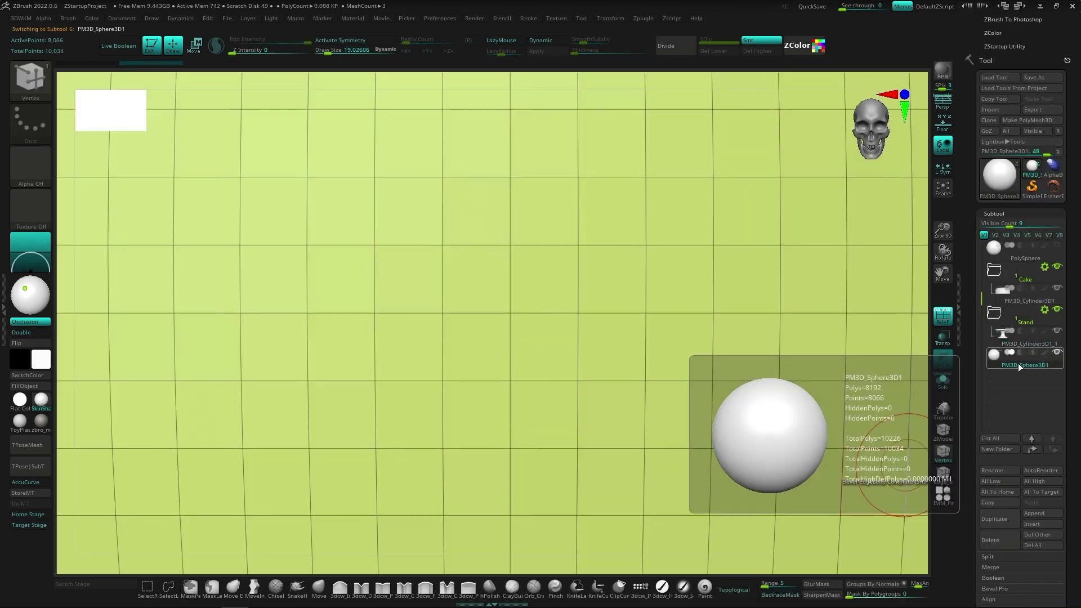
pyautogui.moveTo(1018, 363); pyautogui.dragTo(1014, 263)
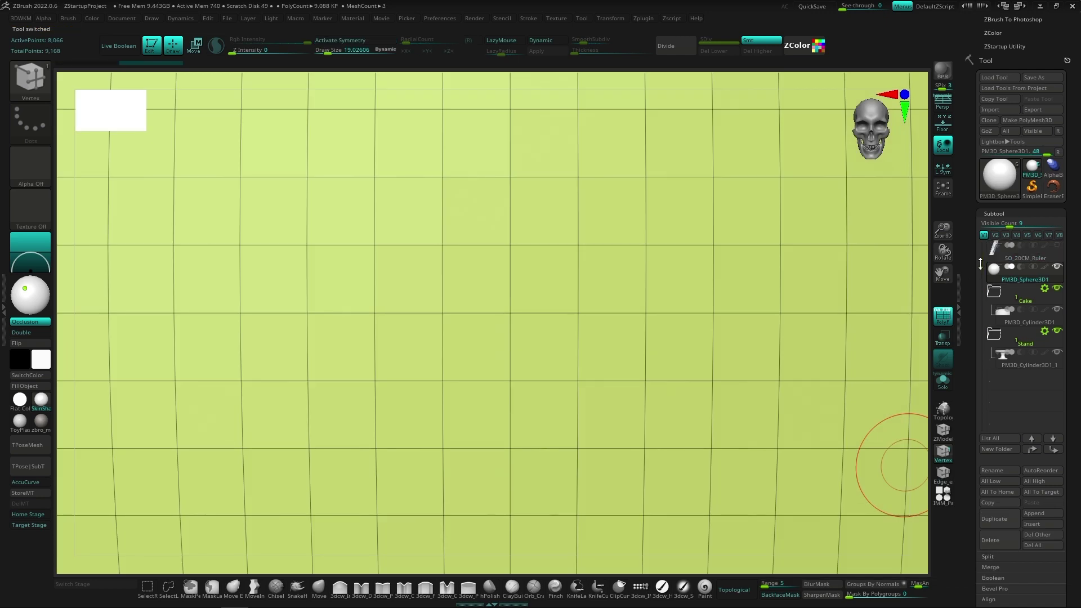
pyautogui.scroll(5, 980, 263)
pyautogui.scroll(5, 1002, 226)
pyautogui.click(1002, 76)
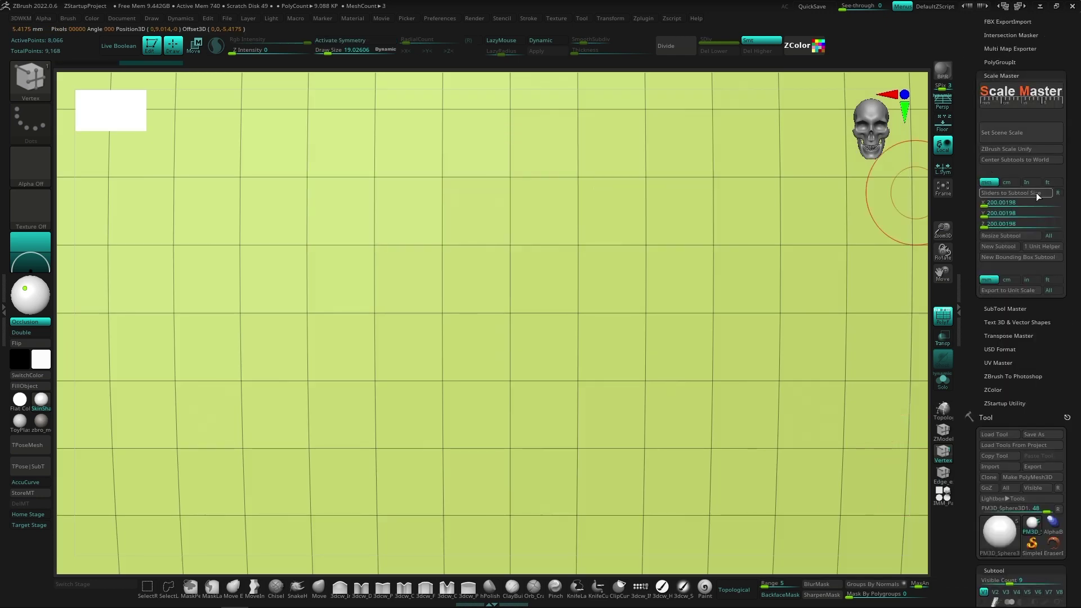
pyautogui.press('f')
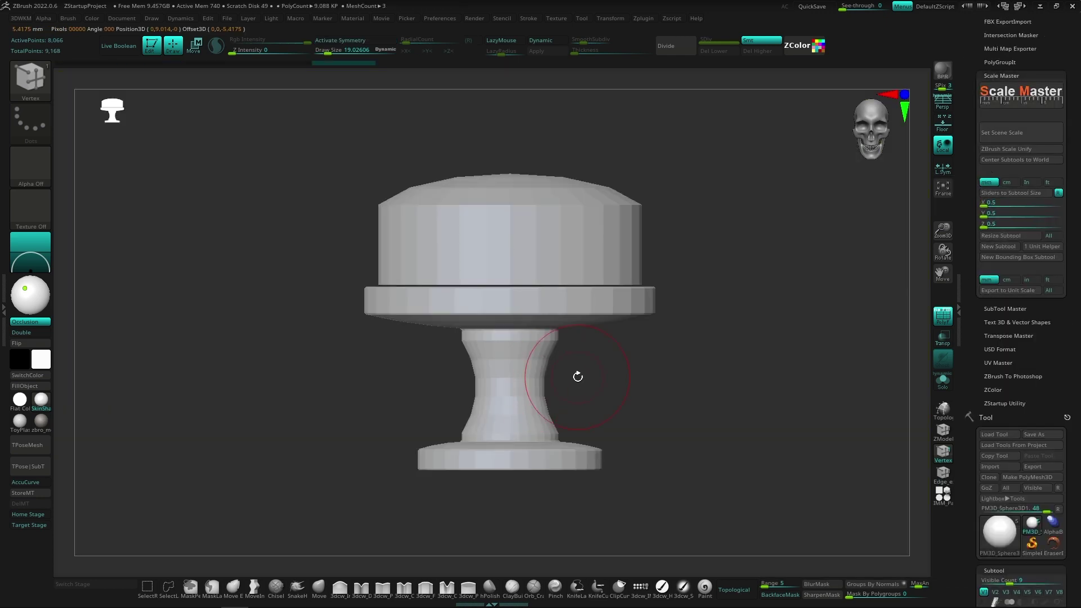
pyautogui.press('w')
pyautogui.moveTo(710, 392)
pyautogui.mouseDown()
pyautogui.moveTo(687, 403)
pyautogui.moveTo(692, 451)
pyautogui.moveTo(693, 442)
pyautogui.mouseUp()
# Select the stand with PolyF on, undo the extra bevel loop, and tidy its edge loops.
pyautogui.scroll(-5, 970, 351)
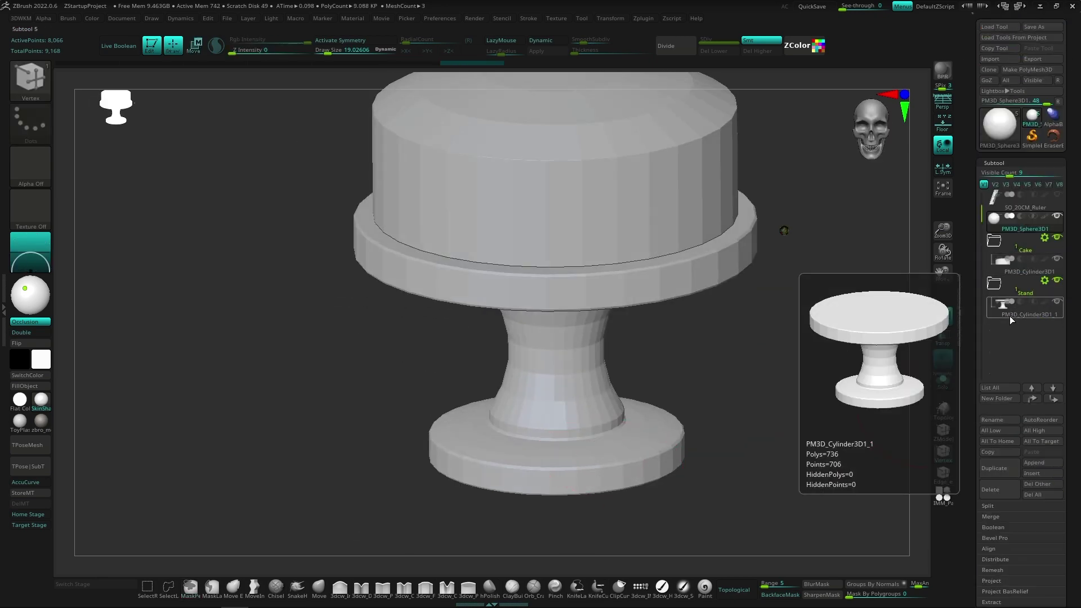
pyautogui.click(1009, 316)
pyautogui.hotkey('shift', 'f')
pyautogui.press('f')
pyautogui.moveTo(612, 432); pyautogui.dragTo(637, 428, button='right')
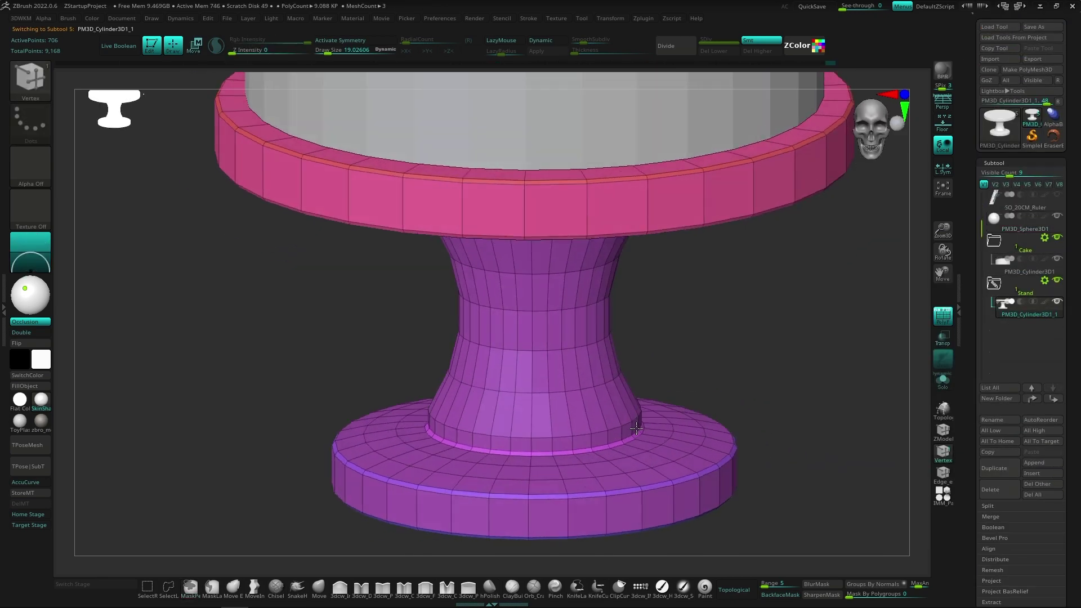
pyautogui.moveTo(564, 449)
pyautogui.mouseDown(button='right')
pyautogui.moveTo(566, 428)
pyautogui.moveTo(574, 471)
pyautogui.mouseUp(button='right')
pyautogui.hotkey('ctrl', 'z')
pyautogui.hotkey('ctrl', 'z')
pyautogui.press('space')
pyautogui.press('space')
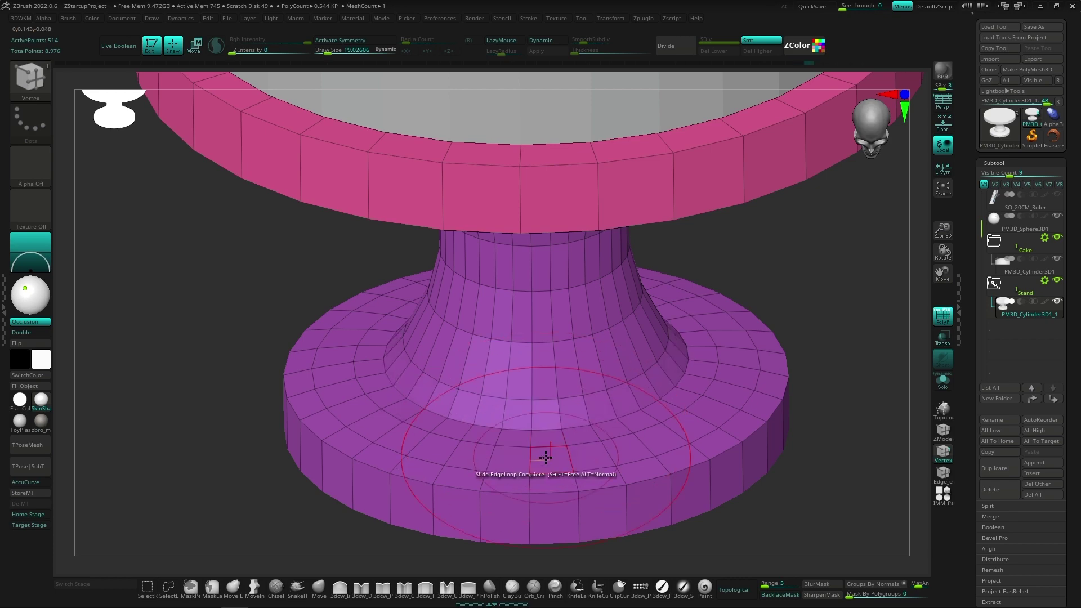
pyautogui.moveTo(546, 430); pyautogui.dragTo(543, 276, button='right')
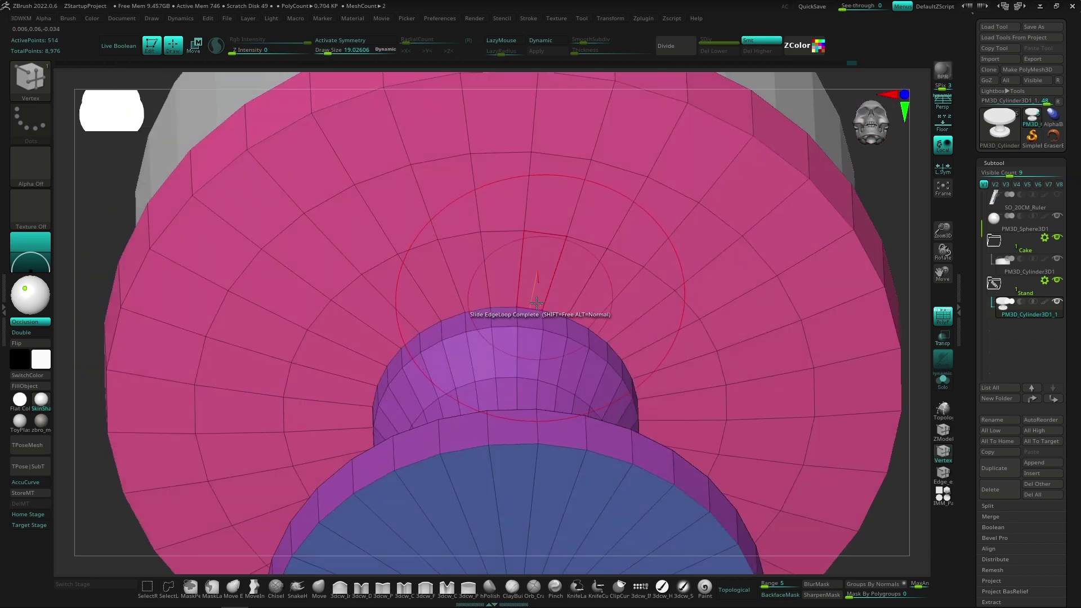
pyautogui.keyDown('shift'); pyautogui.moveTo(530, 322); pyautogui.dragTo(566, 442, button='right'); pyautogui.keyUp('shift')
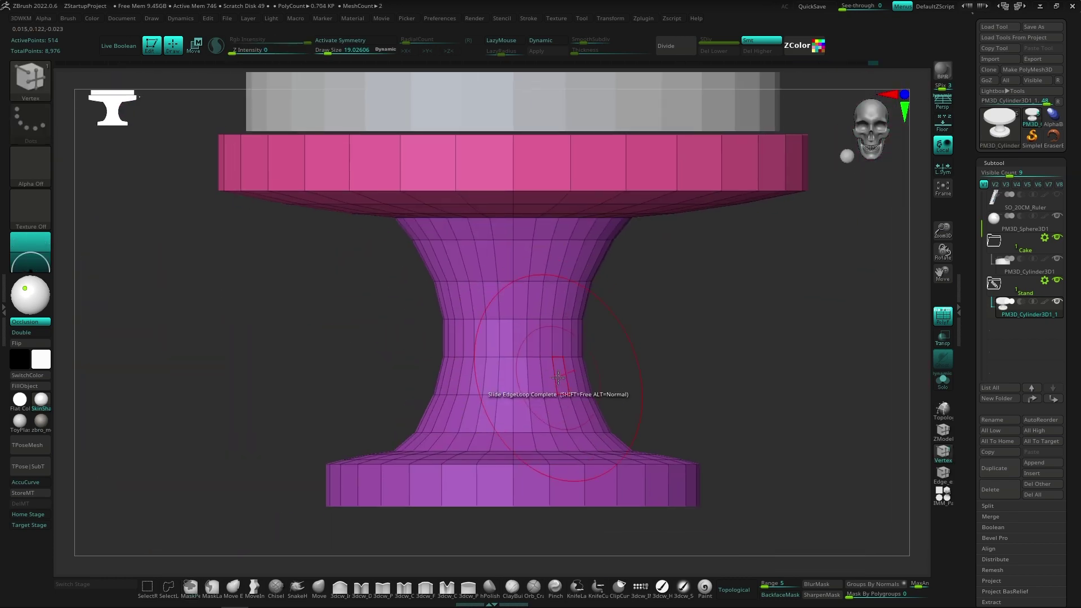
# Set the ZModeler edge action to PolyGroup on Polyloop with the Additive modifier.
pyautogui.press('space')
pyautogui.click(482, 383)
pyautogui.click(525, 442)
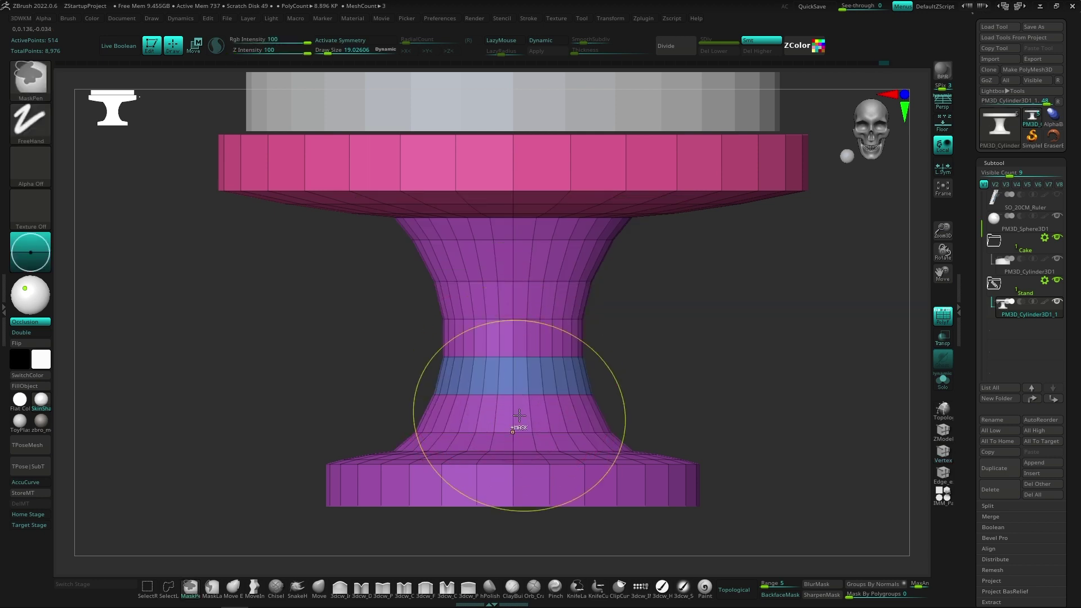
# Extrude the alternating polygroup strips around the stand's neck into raised vertical ribs.
pyautogui.press('space')
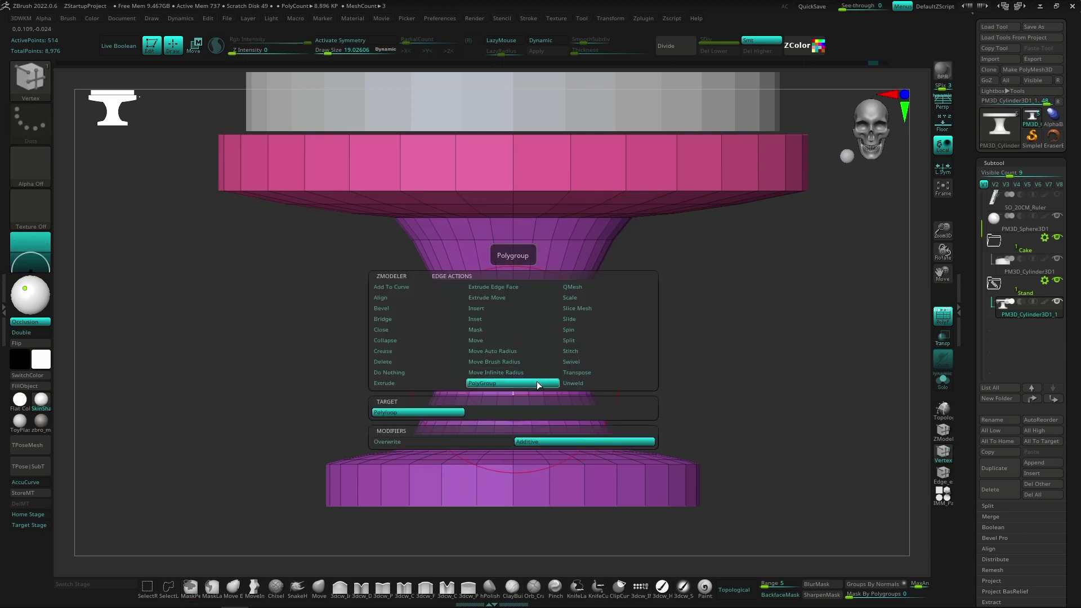
pyautogui.press('space')
pyautogui.press('space')
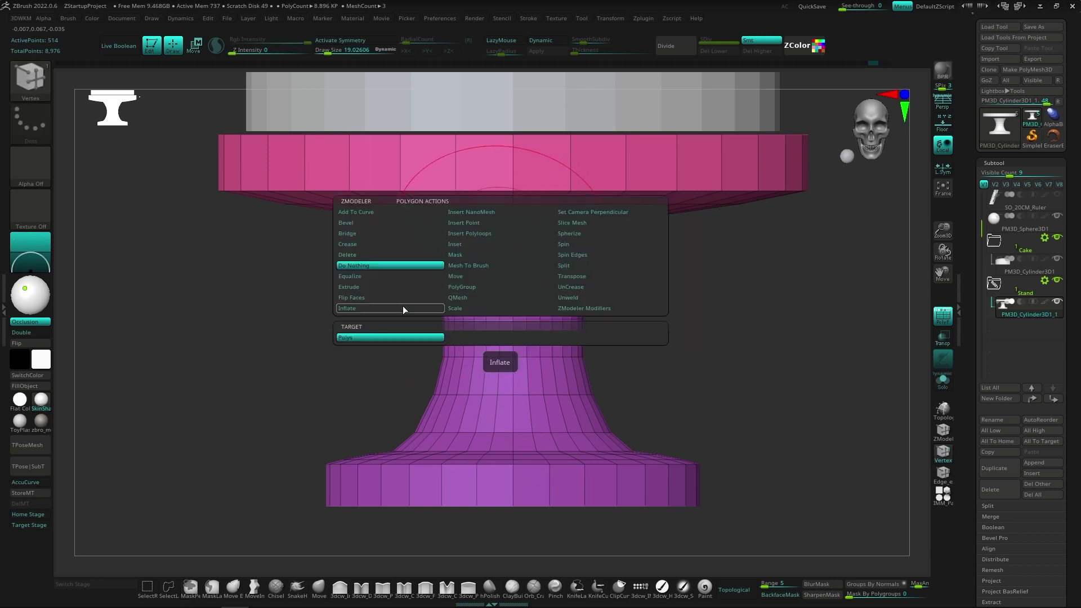
pyautogui.click(377, 287)
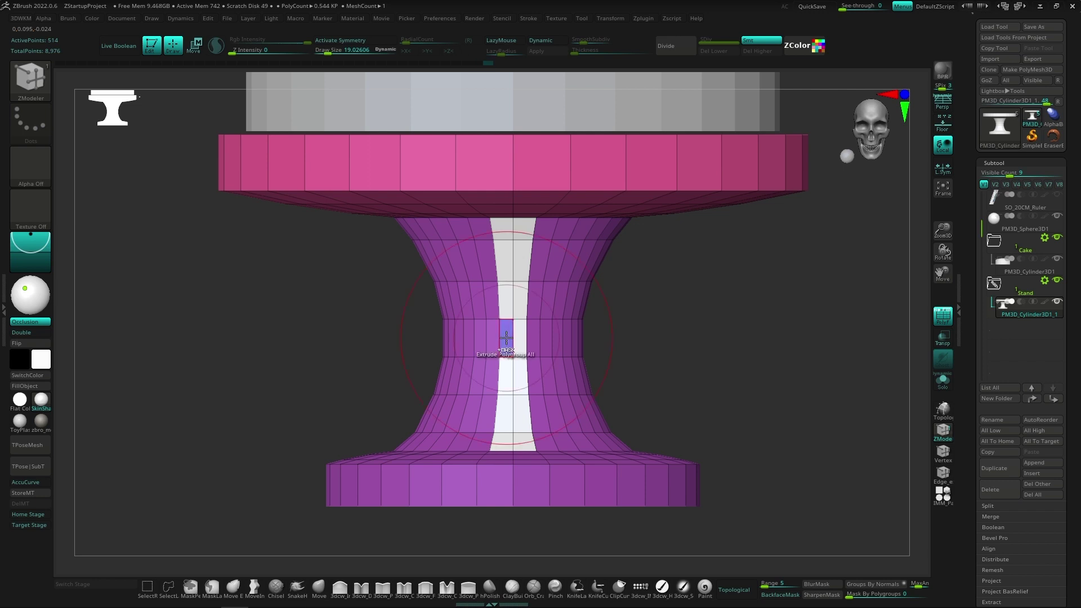
pyautogui.moveTo(507, 337)
pyautogui.mouseDown(button='right')
pyautogui.moveTo(561, 427)
pyautogui.moveTo(616, 443)
pyautogui.mouseUp(button='right')
pyautogui.moveTo(627, 336); pyautogui.dragTo(571, 386, button='right')
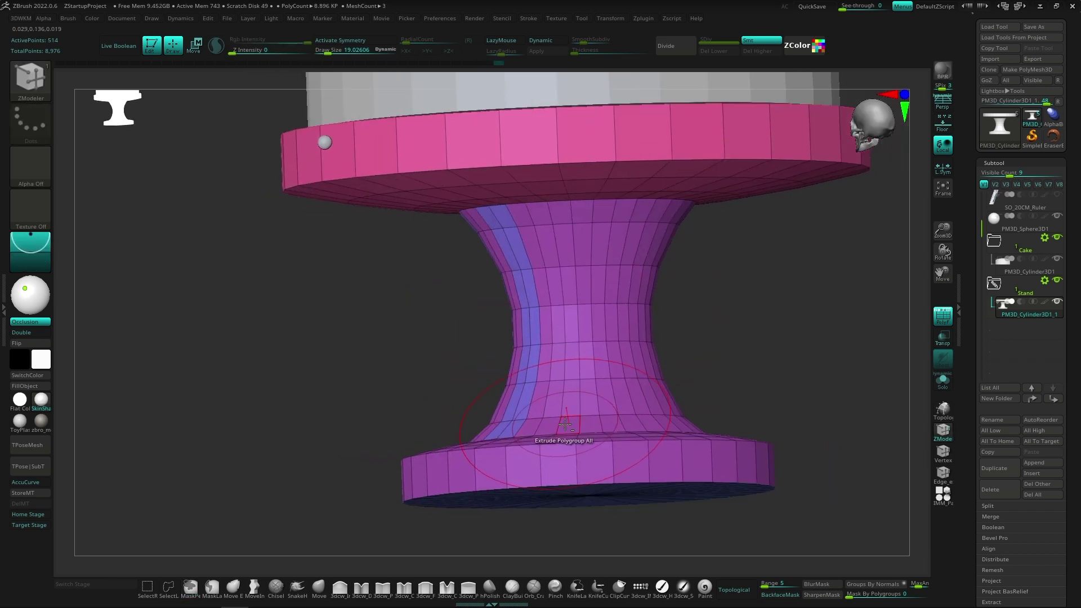
pyautogui.moveTo(570, 219); pyautogui.dragTo(639, 403, button='right')
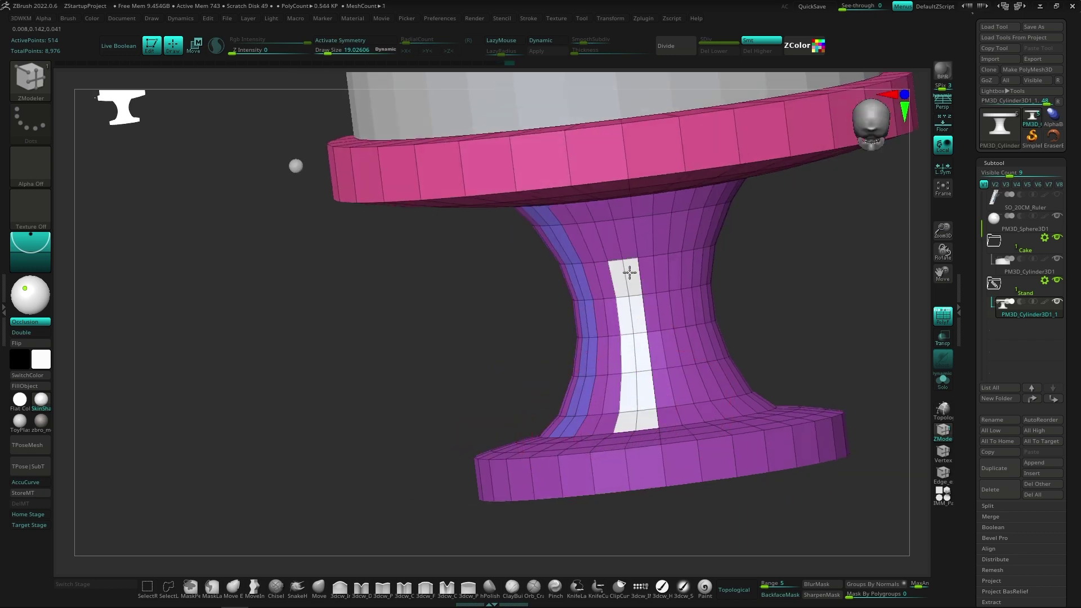
pyautogui.moveTo(647, 357); pyautogui.dragTo(558, 403, button='right')
pyautogui.hotkey('ctrl', 'z')
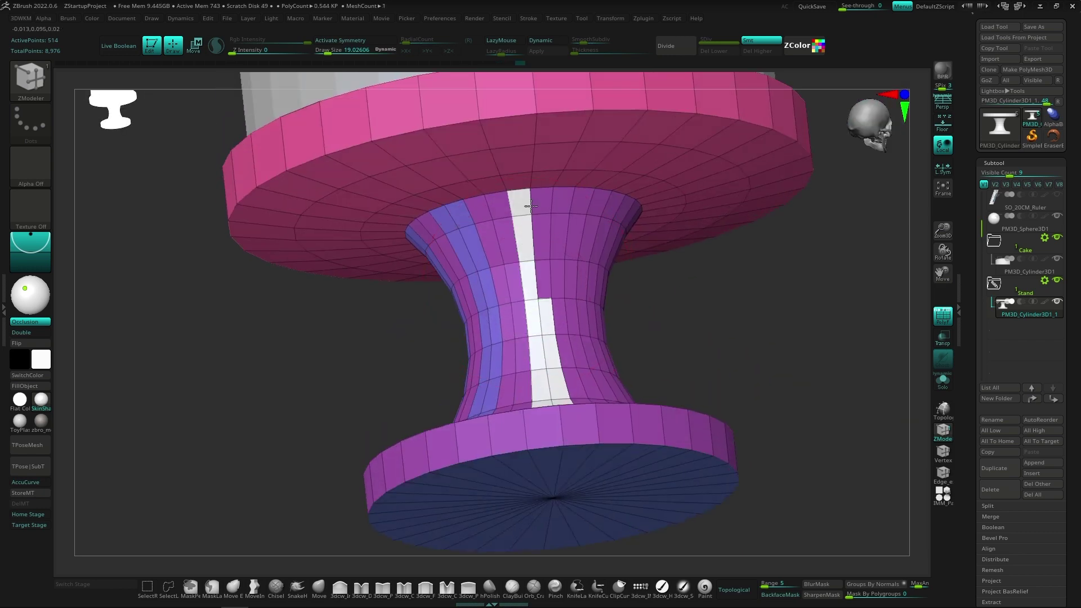
pyautogui.moveTo(596, 291); pyautogui.dragTo(590, 387, button='right')
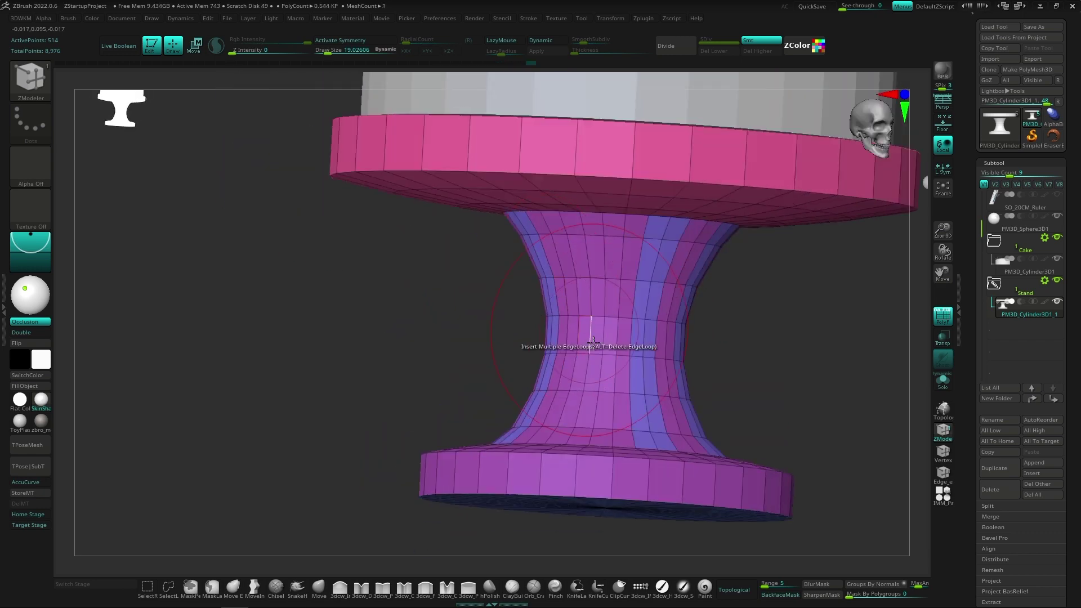
pyautogui.hotkey('ctrl', 'shift', 'z')
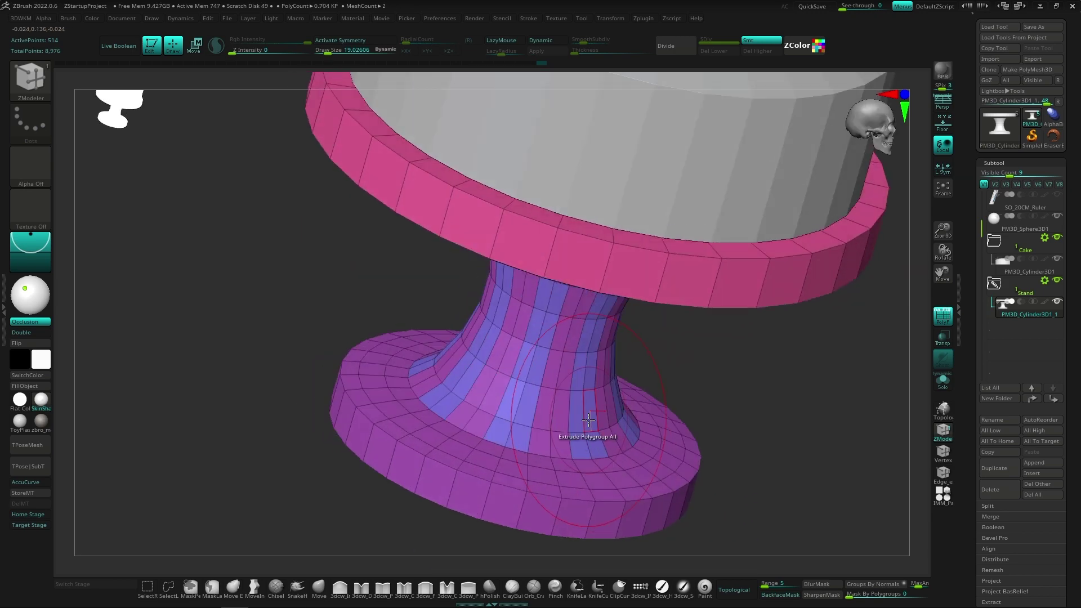
pyautogui.hotkey('ctrl', 'shift', 'z')
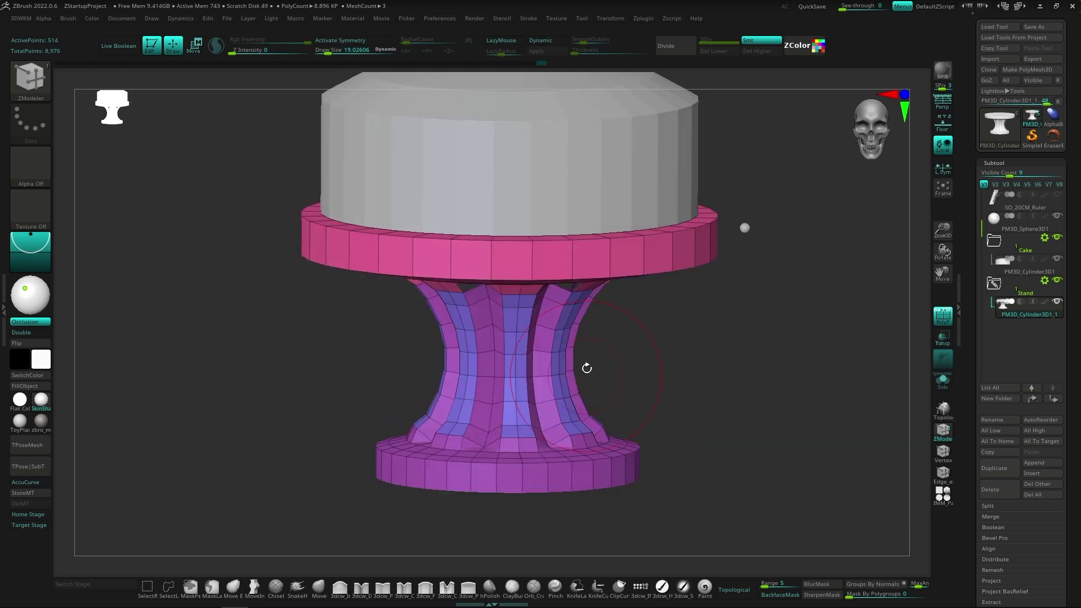
# Push an edge loop on the stand's ribbed neck outward.
pyautogui.moveTo(586, 368); pyautogui.dragTo(474, 91)
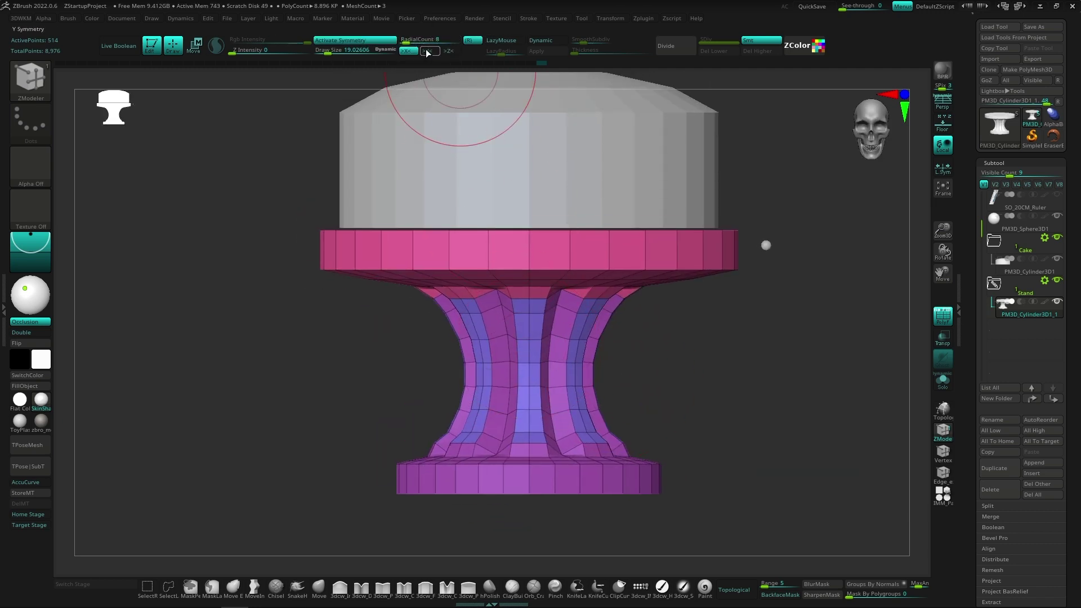
pyautogui.click(575, 375)
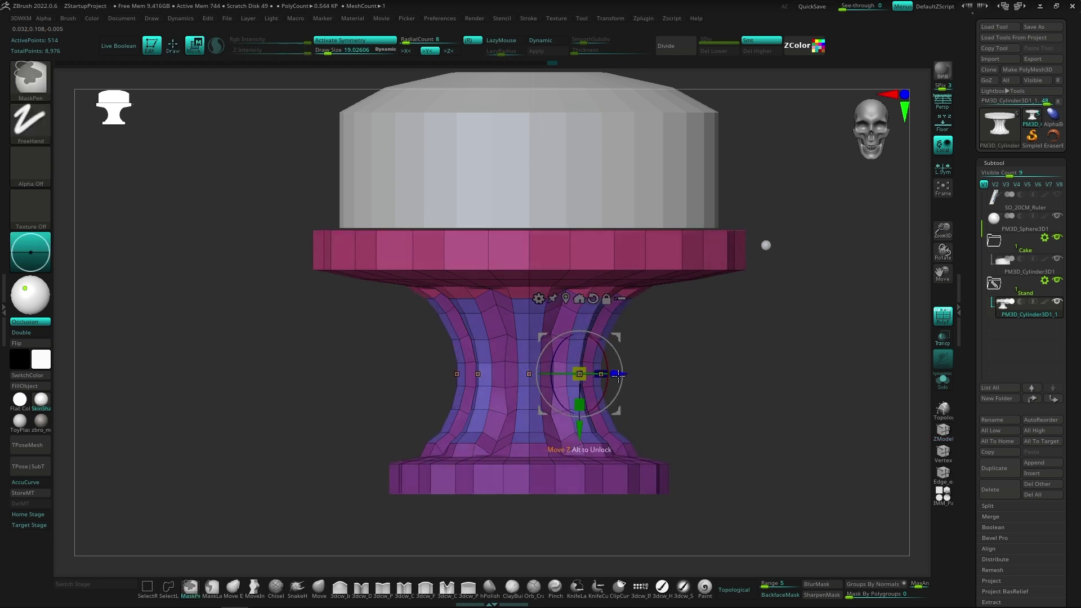
pyautogui.moveTo(617, 376); pyautogui.dragTo(819, 431)
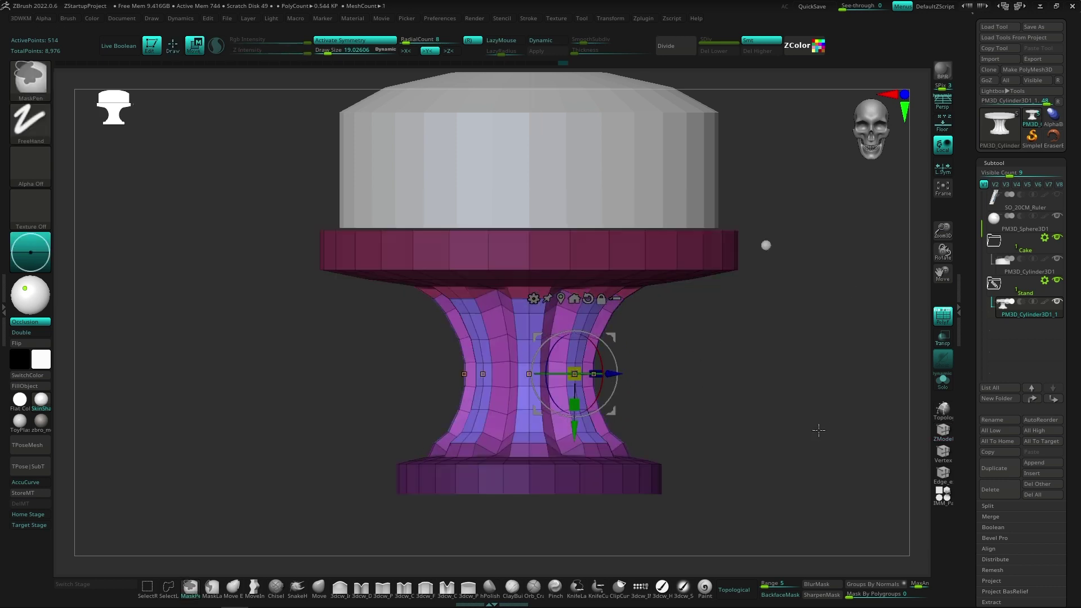
pyautogui.moveTo(625, 373); pyautogui.dragTo(625, 441)
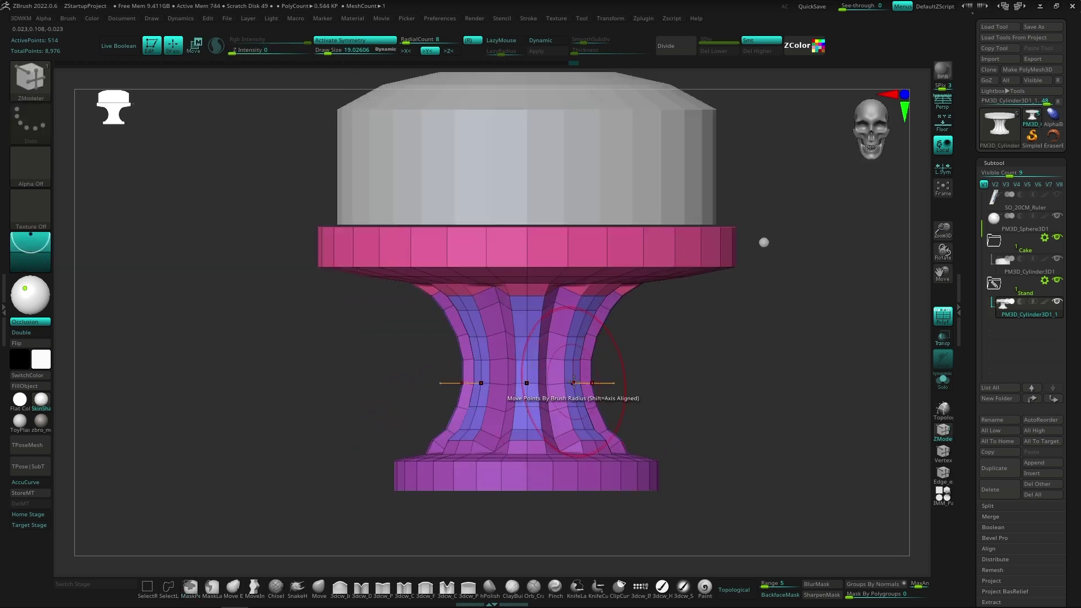
# Mask the stand's base, nudge the unmasked neck loop in depth, then clear the mask.
pyautogui.press('w')
pyautogui.keyDown('ctrl'); pyautogui.moveTo(172, 152); pyautogui.dragTo(821, 262); pyautogui.keyUp('ctrl')
pyautogui.keyDown('ctrl'); pyautogui.moveTo(358, 529); pyautogui.dragTo(787, 449); pyautogui.keyUp('ctrl')
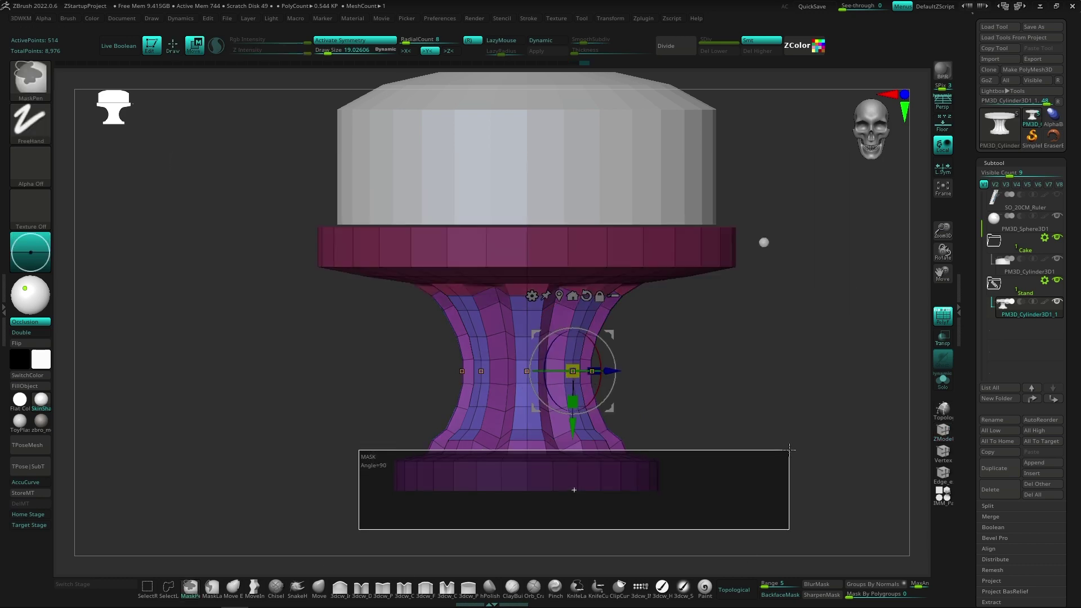
pyautogui.moveTo(611, 371); pyautogui.dragTo(616, 371)
pyautogui.moveTo(678, 390)
pyautogui.mouseDown()
pyautogui.moveTo(731, 399)
pyautogui.moveTo(692, 401)
pyautogui.moveTo(716, 434)
pyautogui.mouseUp()
pyautogui.press('q')
pyautogui.press('w')
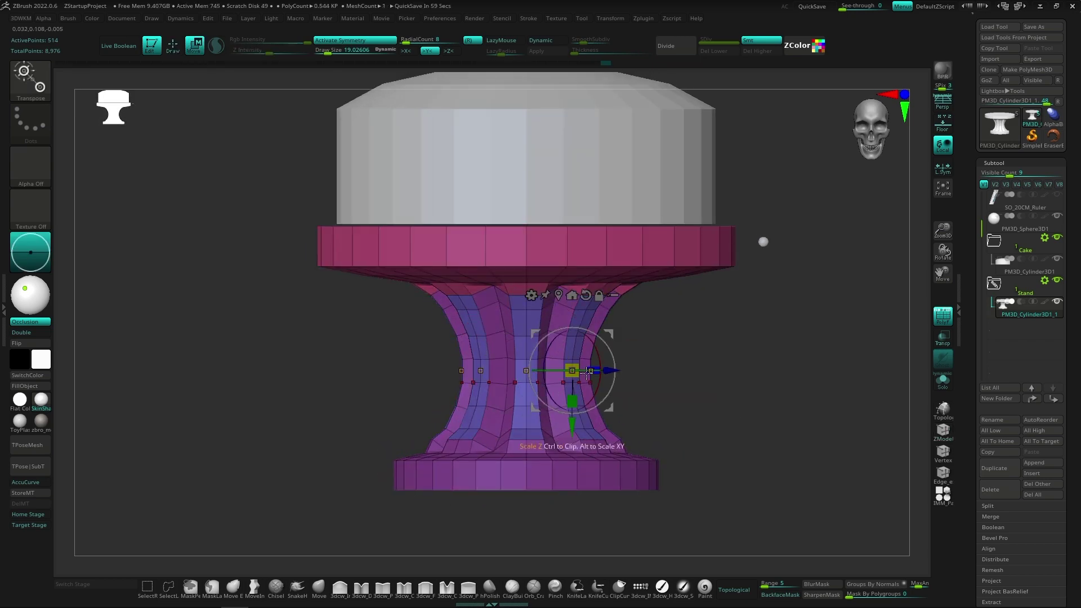
pyautogui.moveTo(587, 371)
pyautogui.mouseDown()
pyautogui.moveTo(613, 390)
pyautogui.moveTo(664, 377)
pyautogui.moveTo(578, 393)
pyautogui.mouseUp()
pyautogui.press('q')
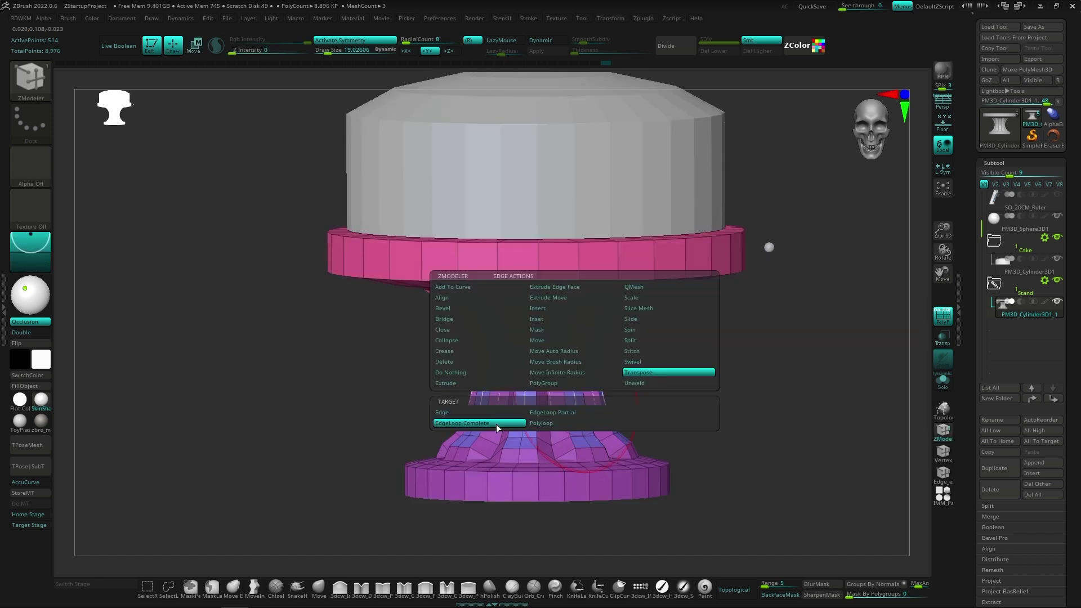
# Target whole polygon loops, move a neck loop, and mask the stand's top plate.
pyautogui.click(543, 424)
pyautogui.click(573, 414)
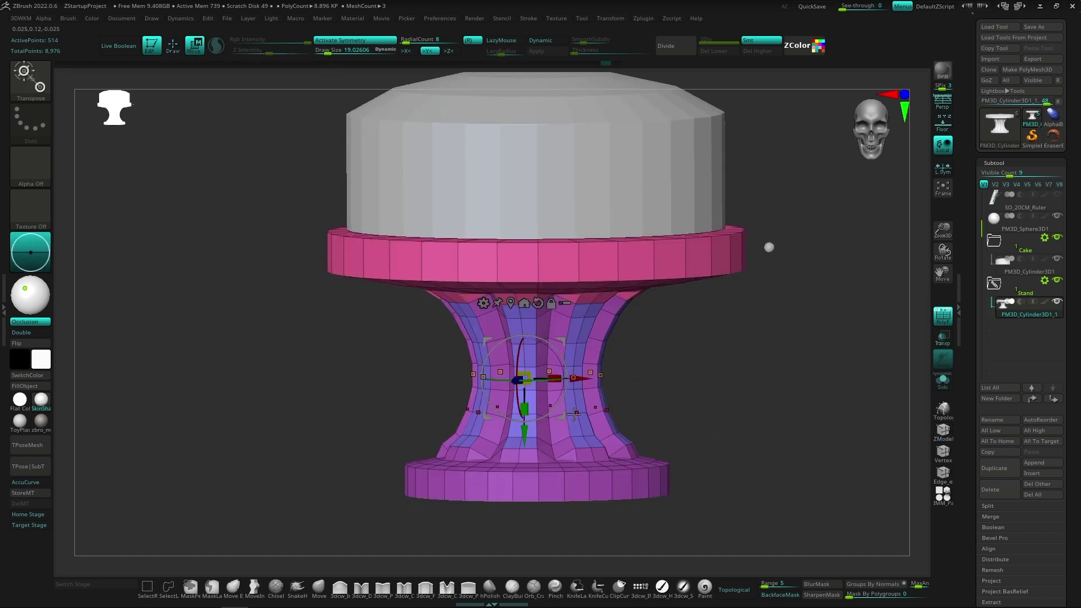
pyautogui.click(574, 411)
pyautogui.moveTo(577, 418); pyautogui.dragTo(610, 392)
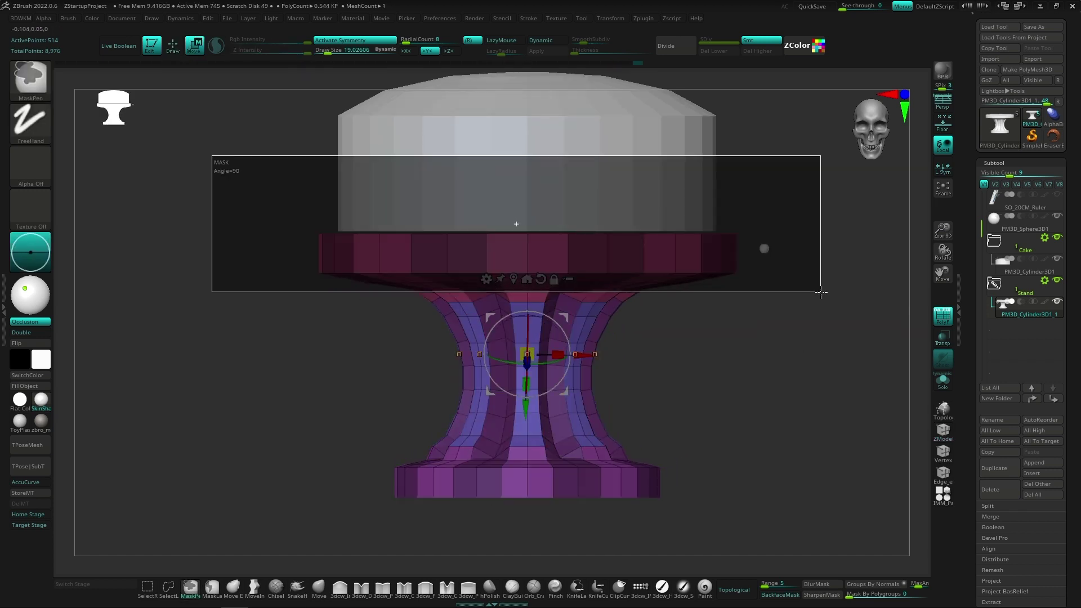
pyautogui.keyDown('ctrl'); pyautogui.moveTo(345, 538); pyautogui.dragTo(811, 462); pyautogui.keyUp('ctrl')
pyautogui.moveTo(581, 363)
pyautogui.mouseDown(button='right')
pyautogui.moveTo(499, 421)
pyautogui.moveTo(755, 420)
pyautogui.moveTo(653, 423)
pyautogui.mouseUp(button='right')
# Toggle dynamic subdivision to preview the stand smoothed, then return to ZModeler low-poly.
pyautogui.press('d')
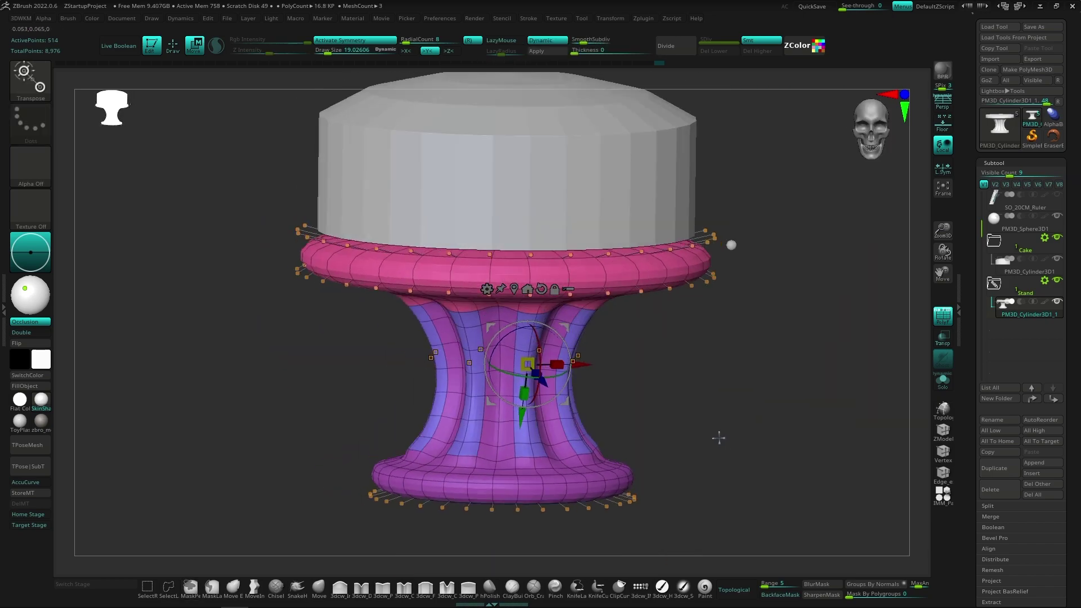
pyautogui.hotkey('shift', 'd')
pyautogui.keyDown('shift'); pyautogui.moveTo(571, 387); pyautogui.dragTo(555, 399, button='right'); pyautogui.keyUp('shift')
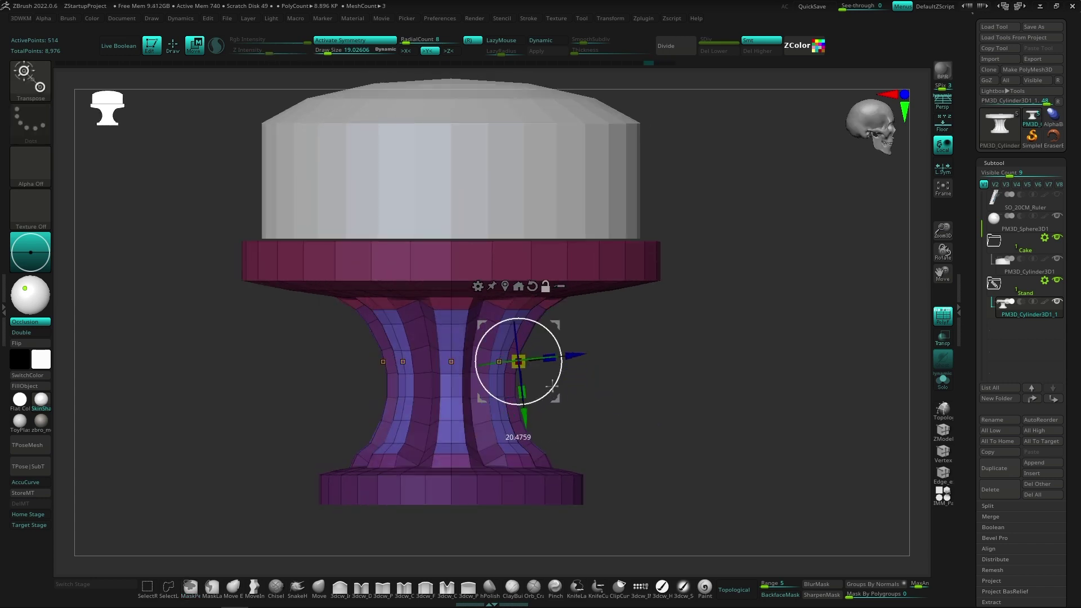
pyautogui.press('d')
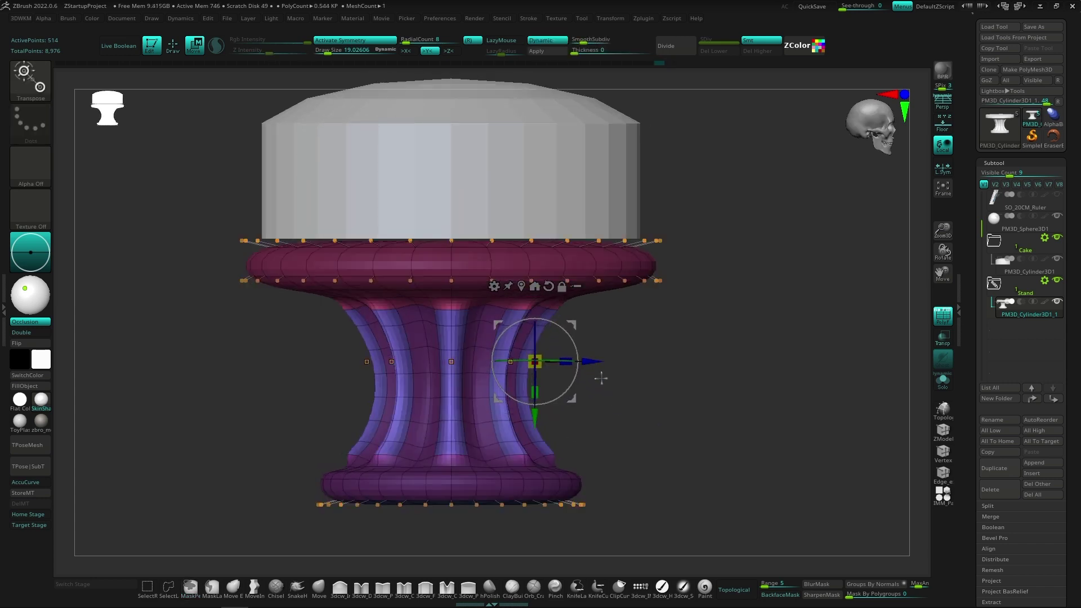
pyautogui.moveTo(598, 363)
pyautogui.keyDown('shift'); pyautogui.mouseDown(button='right')
pyautogui.moveTo(729, 449)
pyautogui.moveTo(681, 393)
pyautogui.mouseUp(button='right'); pyautogui.keyUp('shift')
pyautogui.press('d')
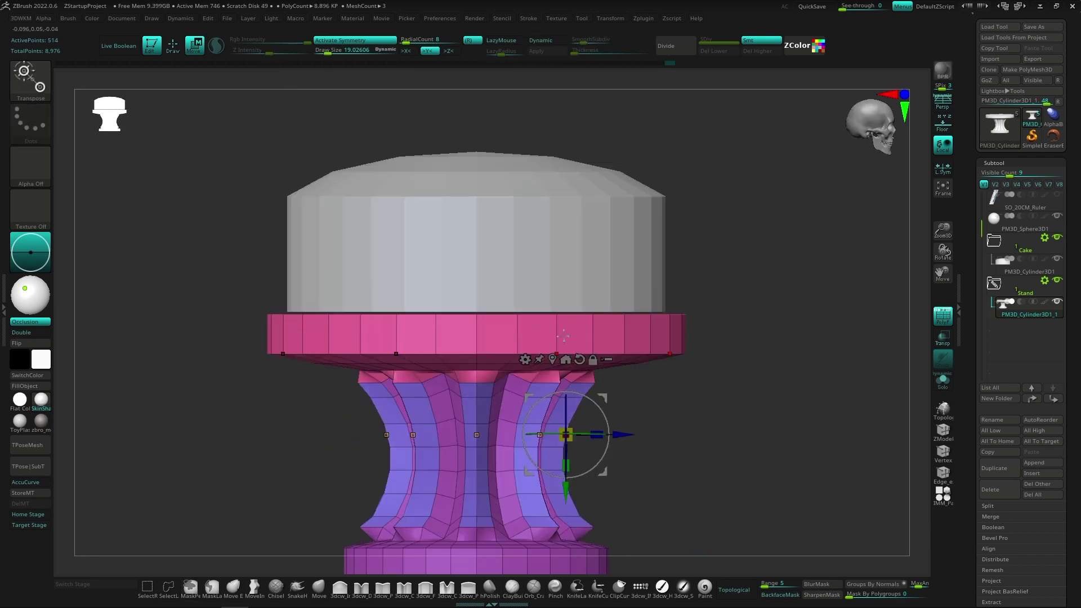
pyautogui.press('b')
pyautogui.press('z')
pyautogui.press('m')
pyautogui.press('space')
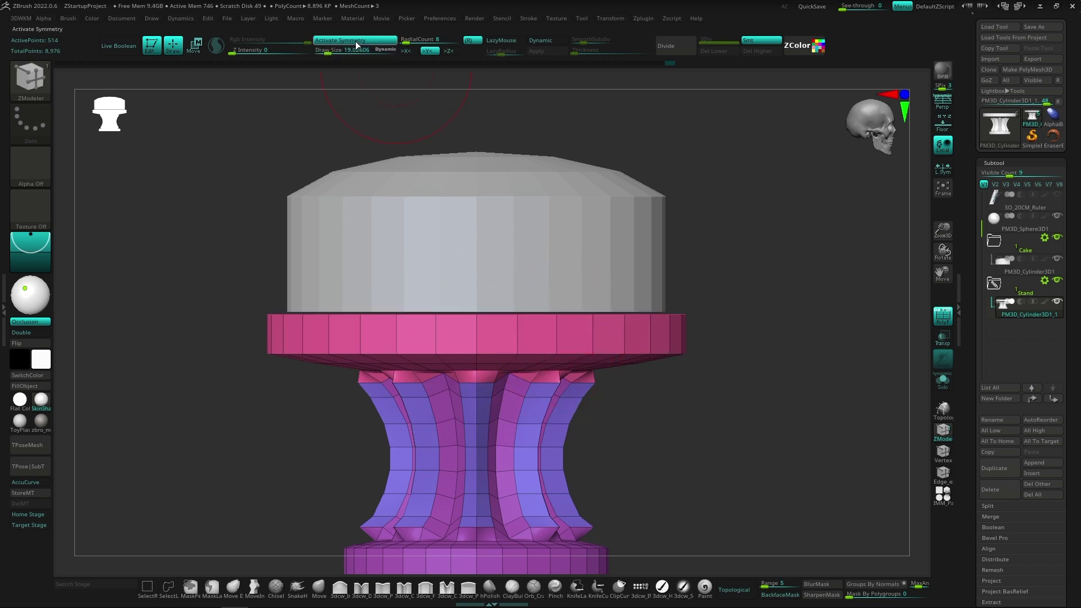
# Insert an edge loop around the rim and compare smoothed versus faceted views.
pyautogui.moveTo(557, 337)
pyautogui.mouseDown(button='right')
pyautogui.moveTo(576, 338)
pyautogui.moveTo(683, 451)
pyautogui.moveTo(555, 323)
pyautogui.mouseUp(button='right')
pyautogui.moveTo(567, 310); pyautogui.dragTo(568, 314)
pyautogui.moveTo(568, 315)
pyautogui.mouseDown(button='right')
pyautogui.moveTo(727, 284)
pyautogui.moveTo(734, 261)
pyautogui.moveTo(628, 326)
pyautogui.moveTo(623, 261)
pyautogui.moveTo(639, 290)
pyautogui.moveTo(611, 345)
pyautogui.moveTo(514, 356)
pyautogui.moveTo(510, 338)
pyautogui.moveTo(504, 370)
pyautogui.mouseUp(button='right')
pyautogui.press('d')
pyautogui.hotkey('shift', 'd')
# Set edge loop moving, enable eightfold radial symmetry, and mask the base and top band.
pyautogui.press('space')
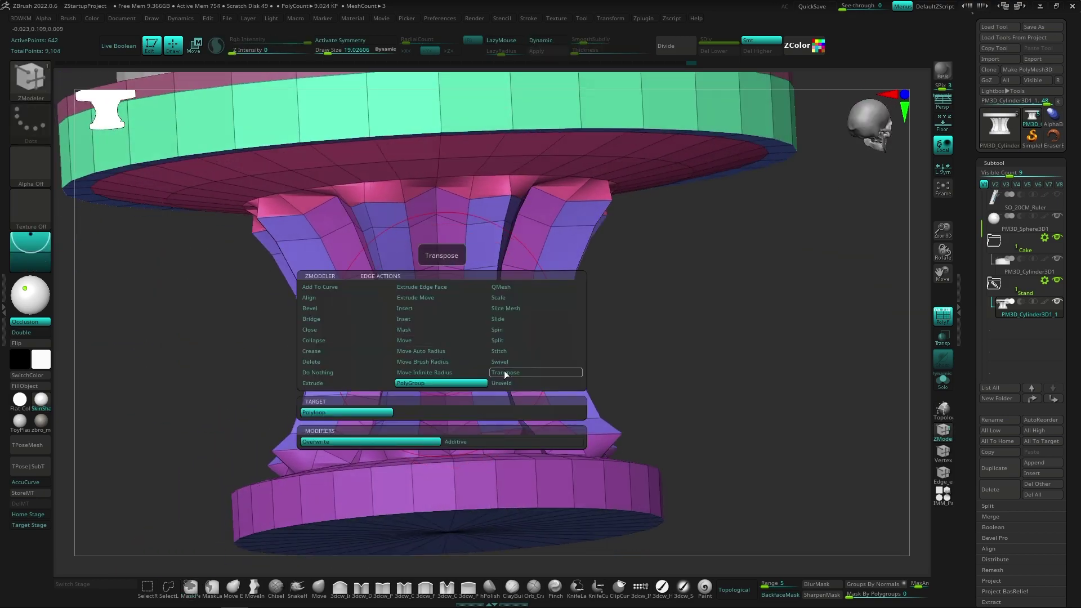
pyautogui.click(505, 372)
pyautogui.keyDown('ctrl'); pyautogui.moveTo(360, 483); pyautogui.dragTo(735, 388); pyautogui.keyUp('ctrl')
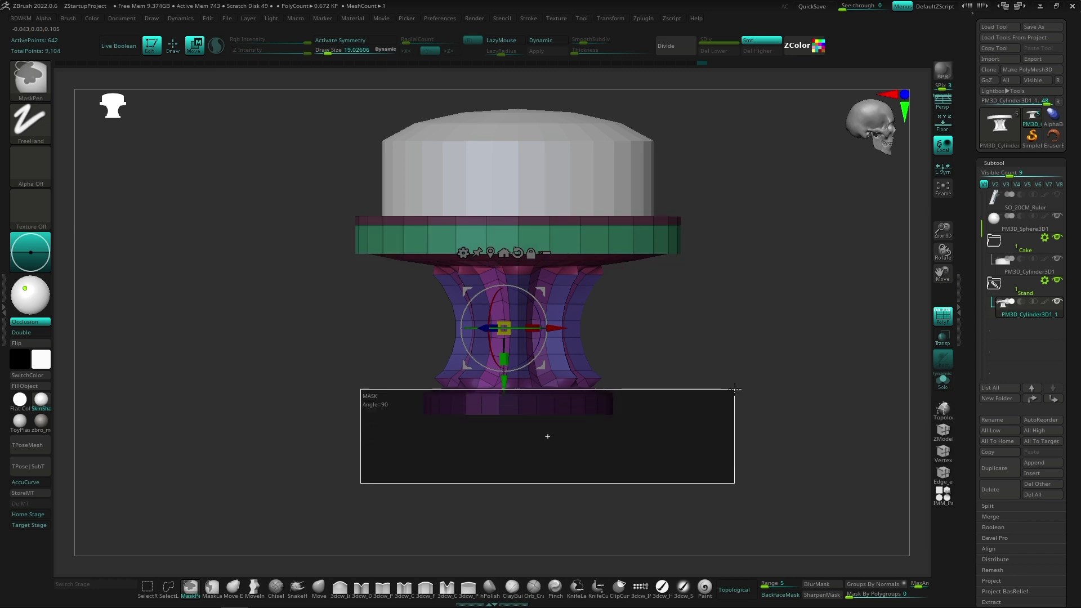
pyautogui.keyDown('ctrl'); pyautogui.moveTo(601, 434); pyautogui.dragTo(493, 338, button='right'); pyautogui.keyUp('ctrl')
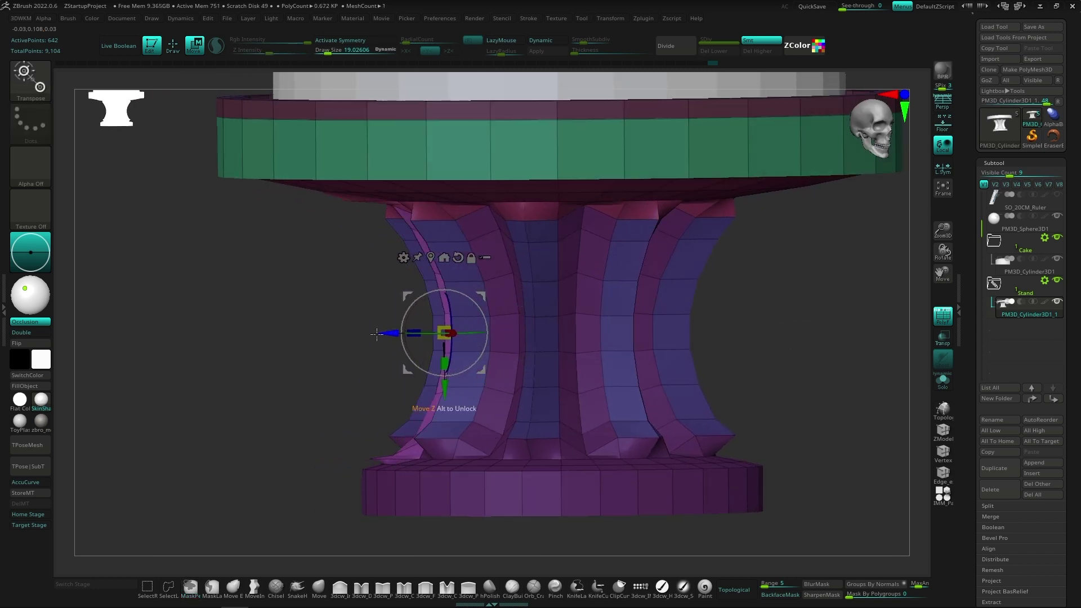
pyautogui.press('x')
pyautogui.keyDown('shift'); pyautogui.moveTo(376, 334); pyautogui.dragTo(483, 321, button='right'); pyautogui.keyUp('shift')
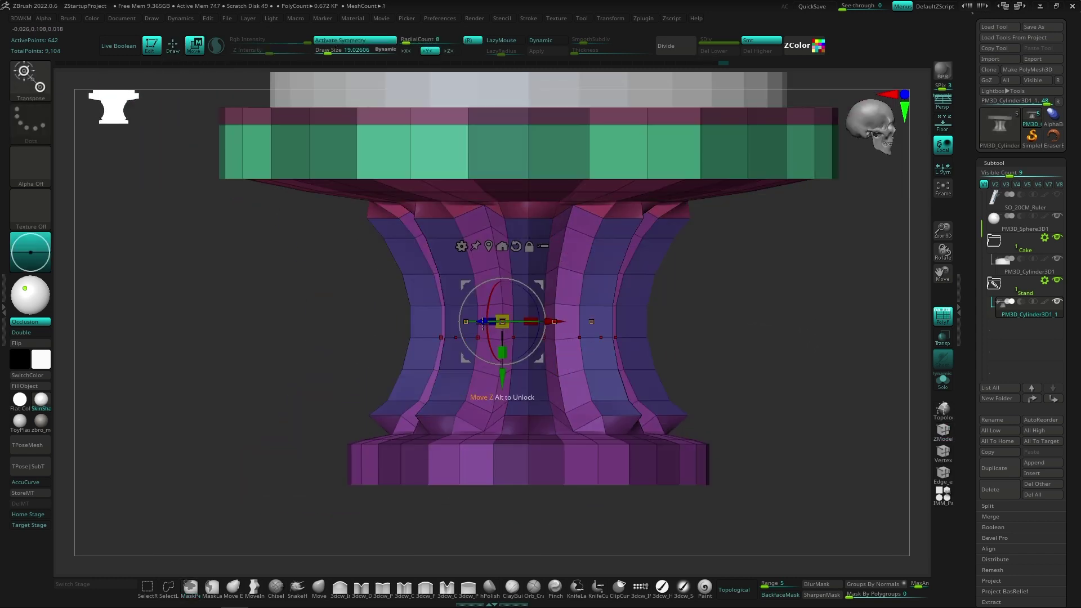
pyautogui.keyDown('ctrl'); pyautogui.moveTo(231, 549); pyautogui.dragTo(826, 430); pyautogui.keyUp('ctrl')
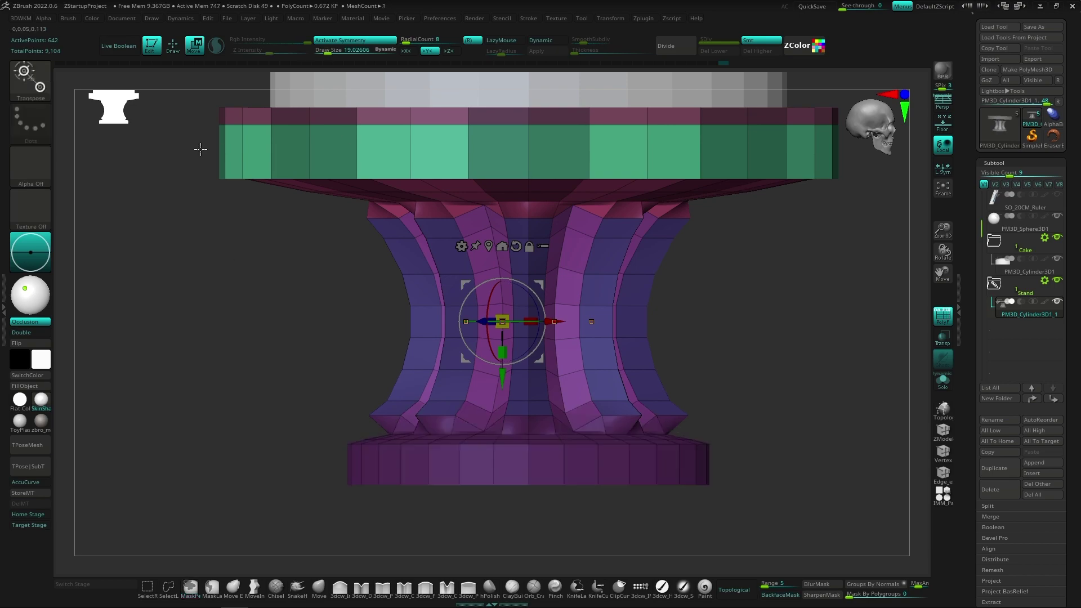
pyautogui.keyDown('ctrl'); pyautogui.moveTo(194, 205); pyautogui.dragTo(834, 91); pyautogui.keyUp('ctrl')
# Preview the stand smoothed and faceted again from a raised view, reselecting ZModeler.
pyautogui.moveTo(488, 324)
pyautogui.mouseDown(button='right')
pyautogui.moveTo(659, 402)
pyautogui.moveTo(695, 403)
pyautogui.moveTo(586, 415)
pyautogui.mouseUp(button='right')
pyautogui.press('d')
pyautogui.press('q')
pyautogui.hotkey('shift', 'd')
pyautogui.press('b')
pyautogui.press('z')
pyautogui.press('m')
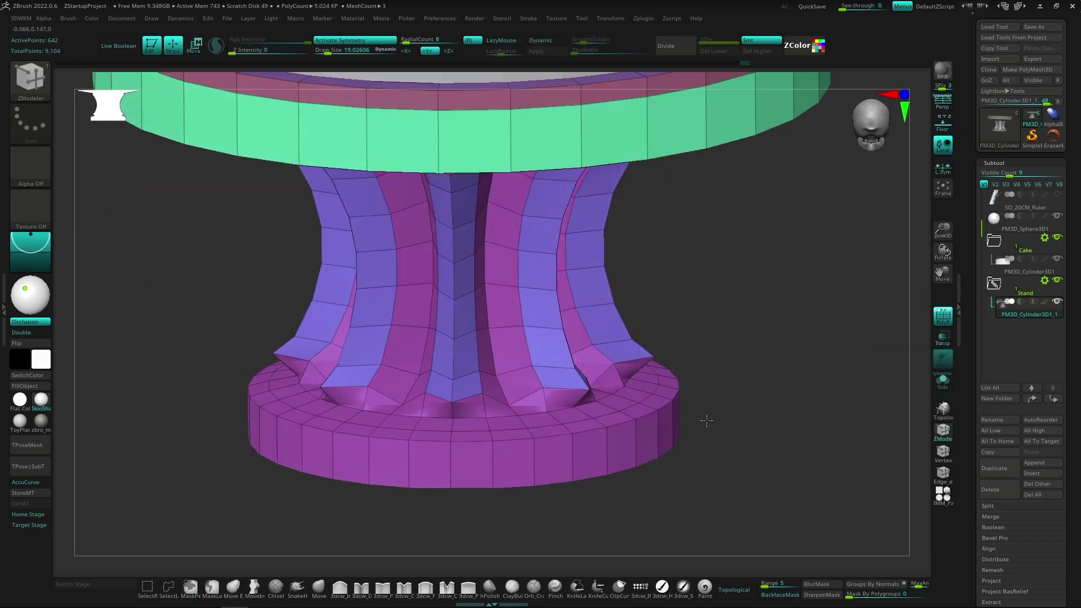
pyautogui.press('space')
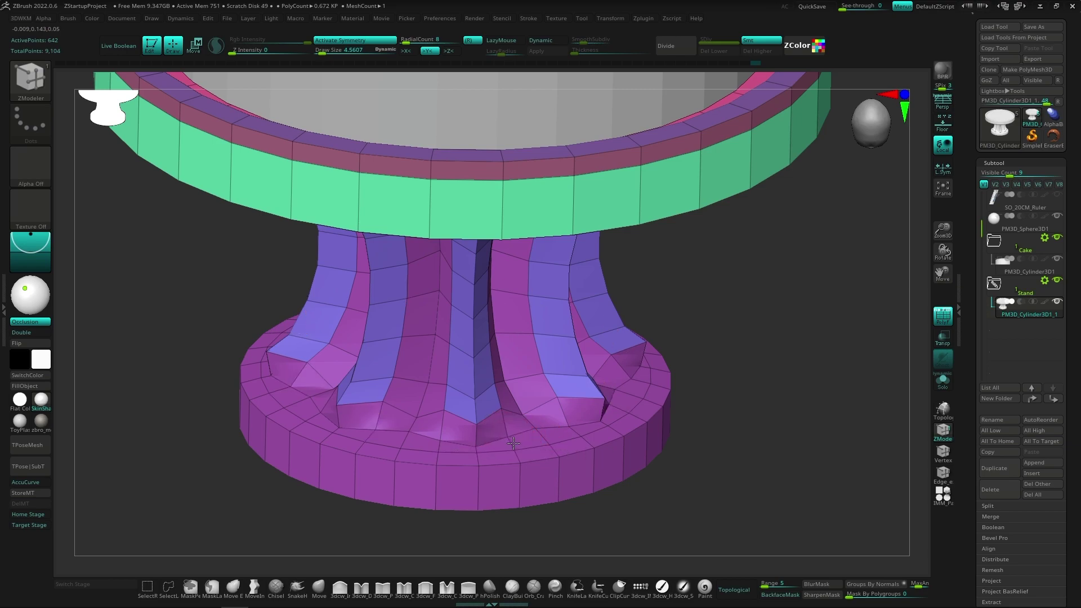
pyautogui.moveTo(514, 443)
pyautogui.mouseDown(button='right')
pyautogui.moveTo(495, 278)
pyautogui.moveTo(578, 325)
pyautogui.moveTo(593, 389)
pyautogui.moveTo(657, 387)
pyautogui.moveTo(619, 393)
pyautogui.mouseUp(button='right')
pyautogui.press('d')
pyautogui.hotkey('shift', 'd')
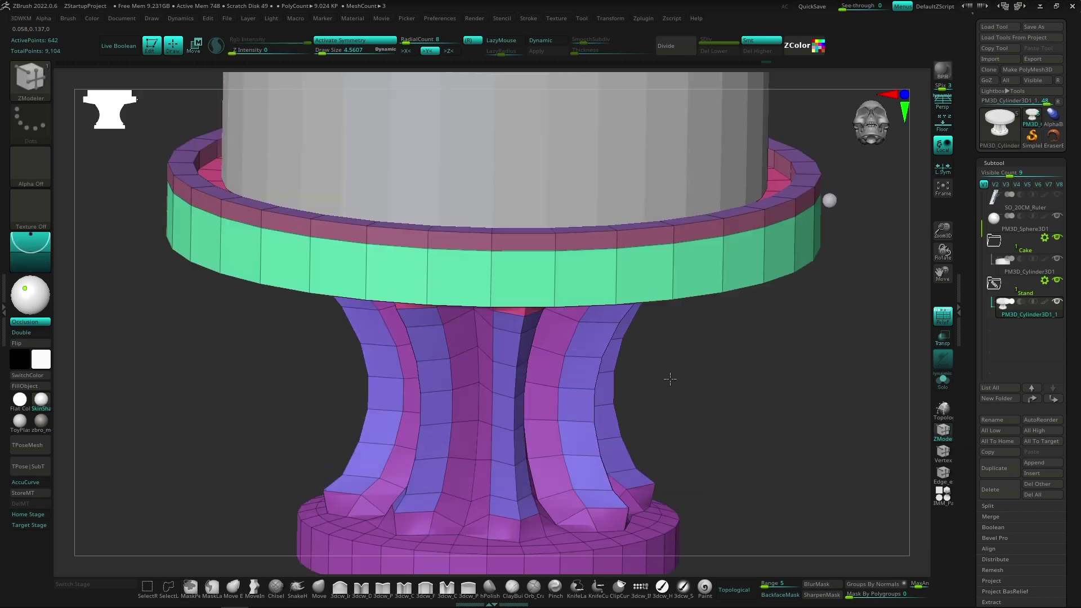
# Bevel the complete edge loop around the base's underside.
pyautogui.press('space')
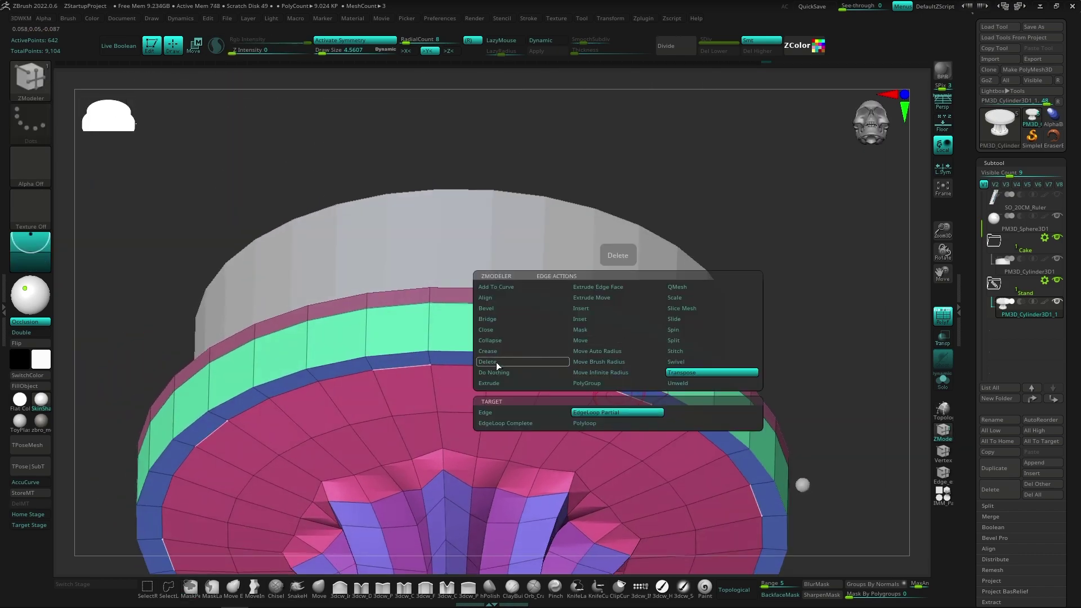
pyautogui.click(616, 308)
pyautogui.keyDown('alt'); pyautogui.click(619, 392); pyautogui.keyUp('alt')
pyautogui.moveTo(619, 392)
pyautogui.mouseDown(button='right')
pyautogui.moveTo(647, 385)
pyautogui.moveTo(635, 381)
pyautogui.moveTo(675, 405)
pyautogui.moveTo(666, 377)
pyautogui.moveTo(598, 415)
pyautogui.moveTo(595, 380)
pyautogui.mouseUp(button='right')
pyautogui.press('space')
pyautogui.click(514, 308)
pyautogui.moveTo(582, 404); pyautogui.dragTo(602, 284)
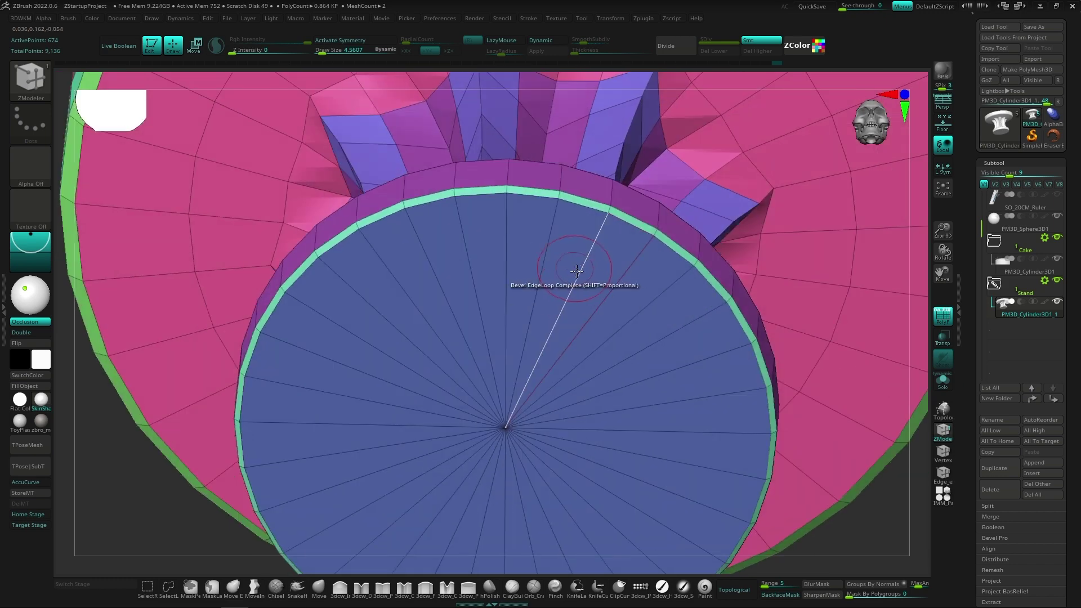
# Insert several concentric edge loops on the base disc.
pyautogui.press('space')
pyautogui.keyDown('shift'); pyautogui.moveTo(556, 407); pyautogui.dragTo(543, 314, button='right'); pyautogui.keyUp('shift')
pyautogui.click(528, 290)
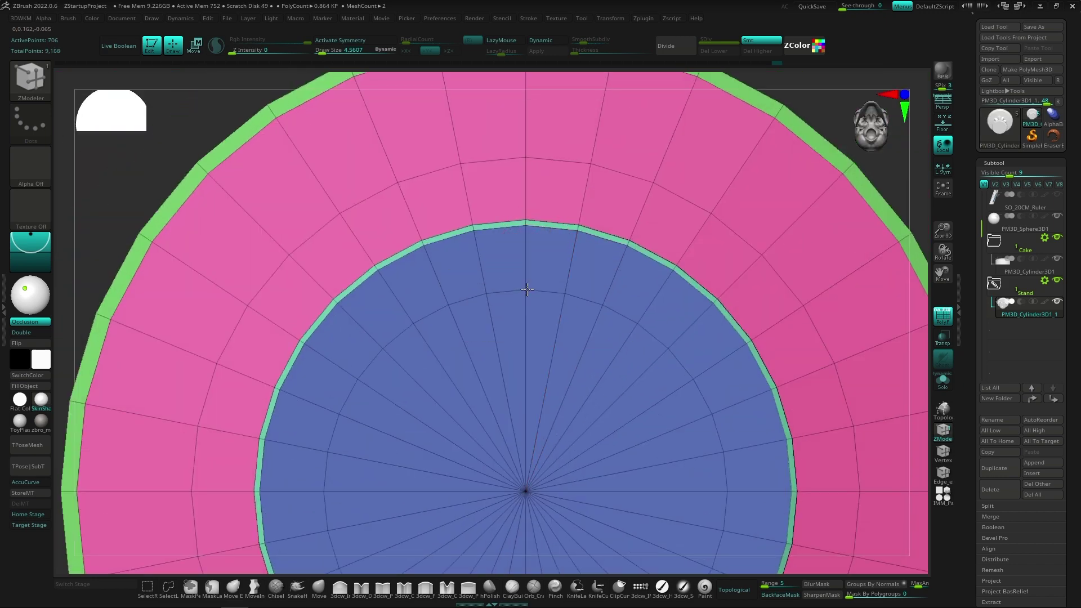
pyautogui.press('space')
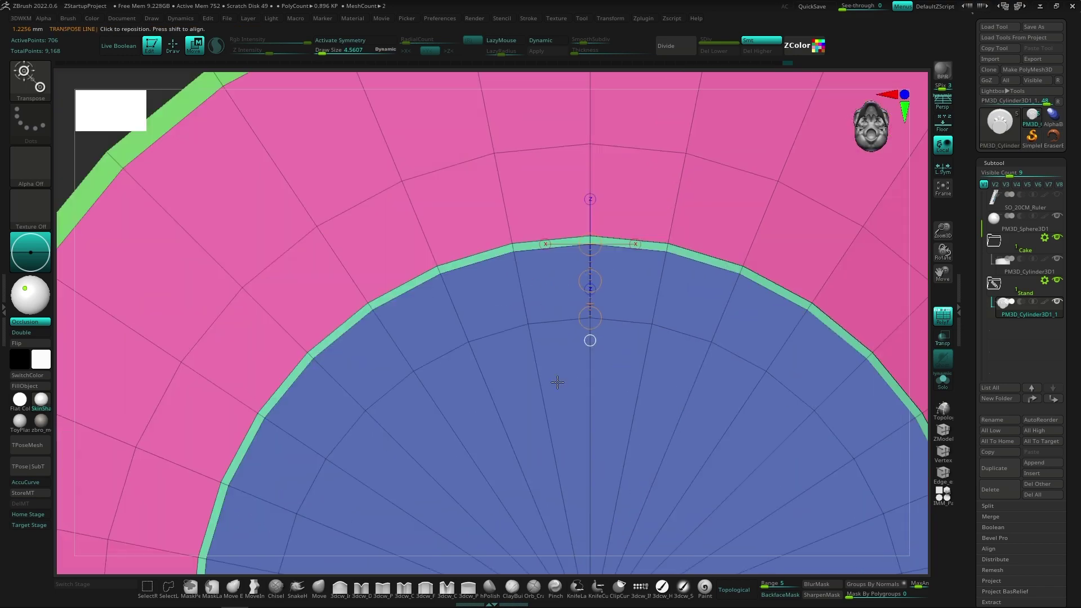
pyautogui.press('q')
pyautogui.moveTo(568, 317); pyautogui.dragTo(627, 373, button='right')
pyautogui.press('space')
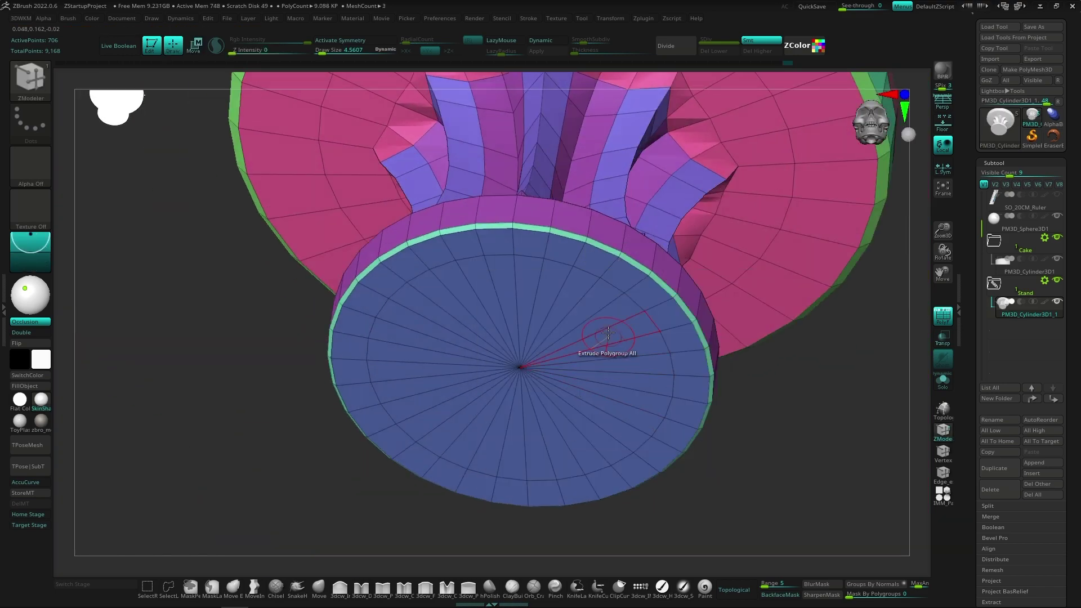
pyautogui.click(554, 319)
pyautogui.moveTo(544, 311); pyautogui.dragTo(602, 352, button='right')
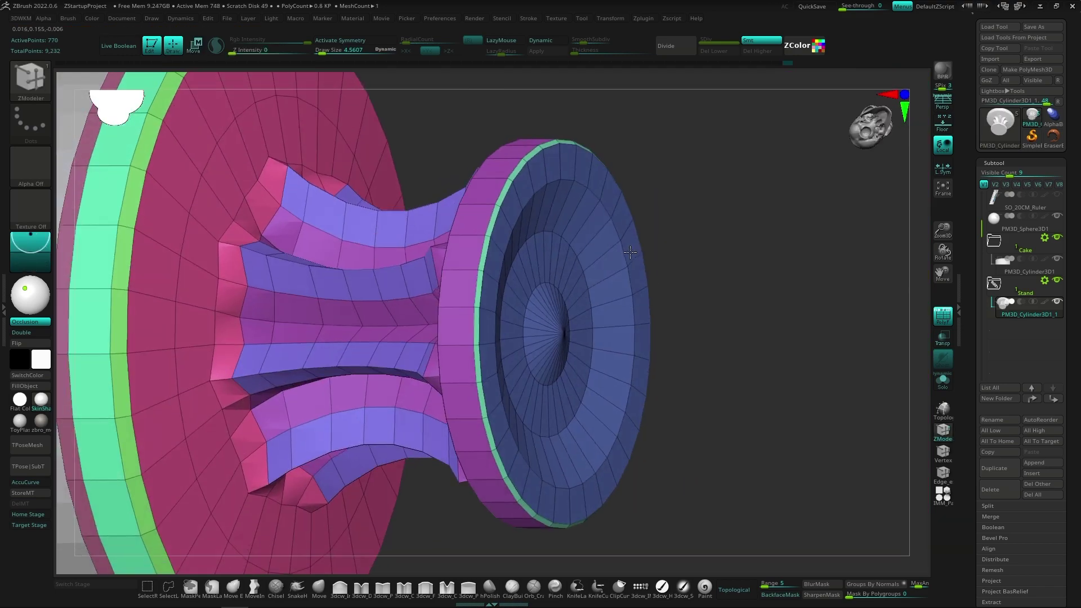
pyautogui.click(601, 352)
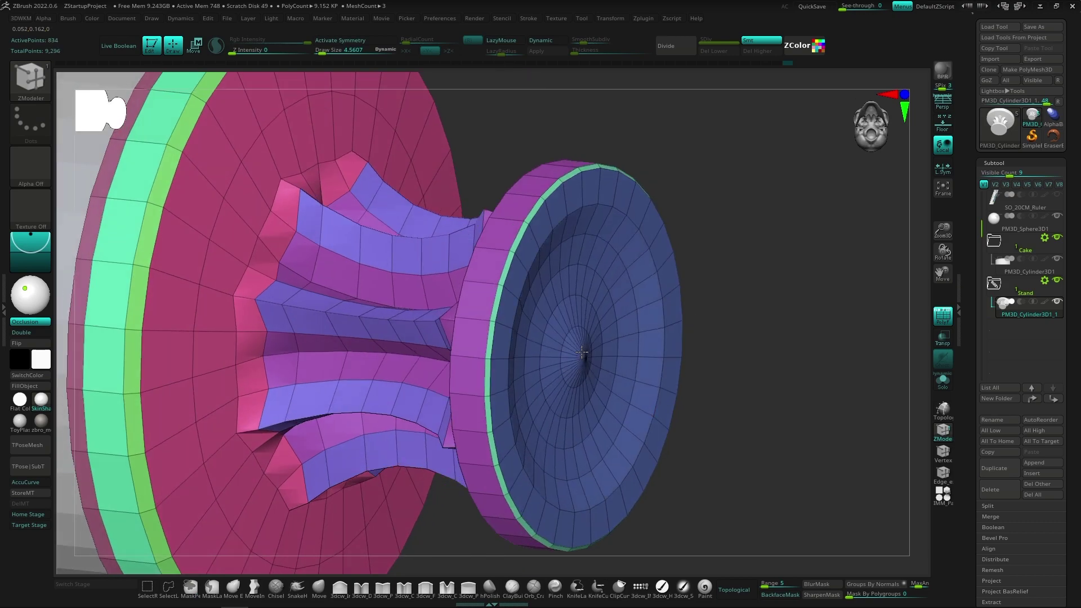
# Face the disc and choose the Polygroup PolyLoop polygon action.
pyautogui.keyDown('shift'); pyautogui.moveTo(581, 353); pyautogui.dragTo(581, 293, button='right'); pyautogui.keyUp('shift')
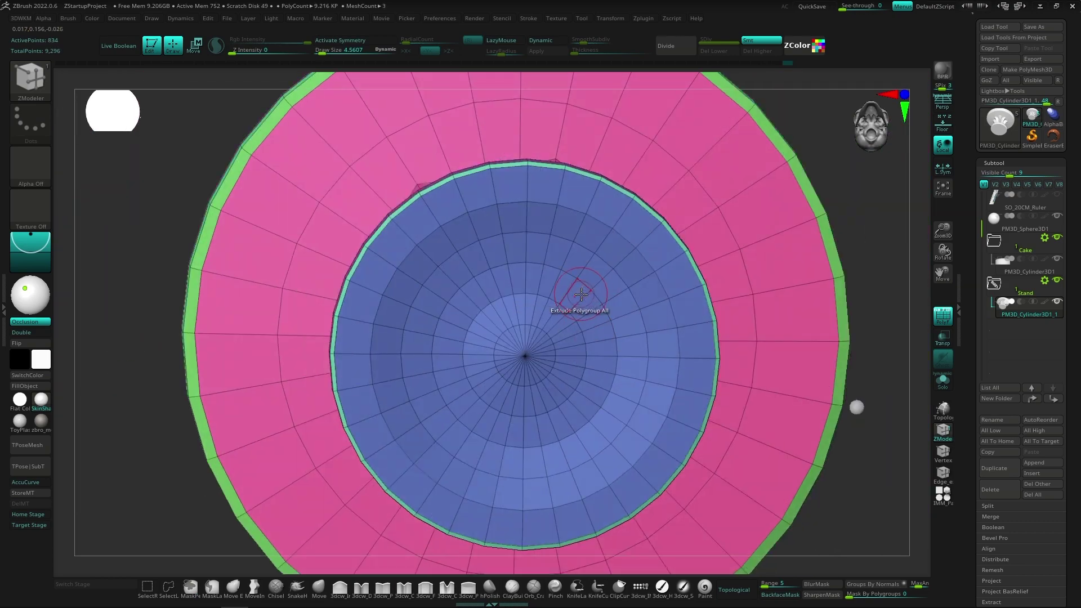
pyautogui.rightClick(581, 293)
pyautogui.click(586, 316)
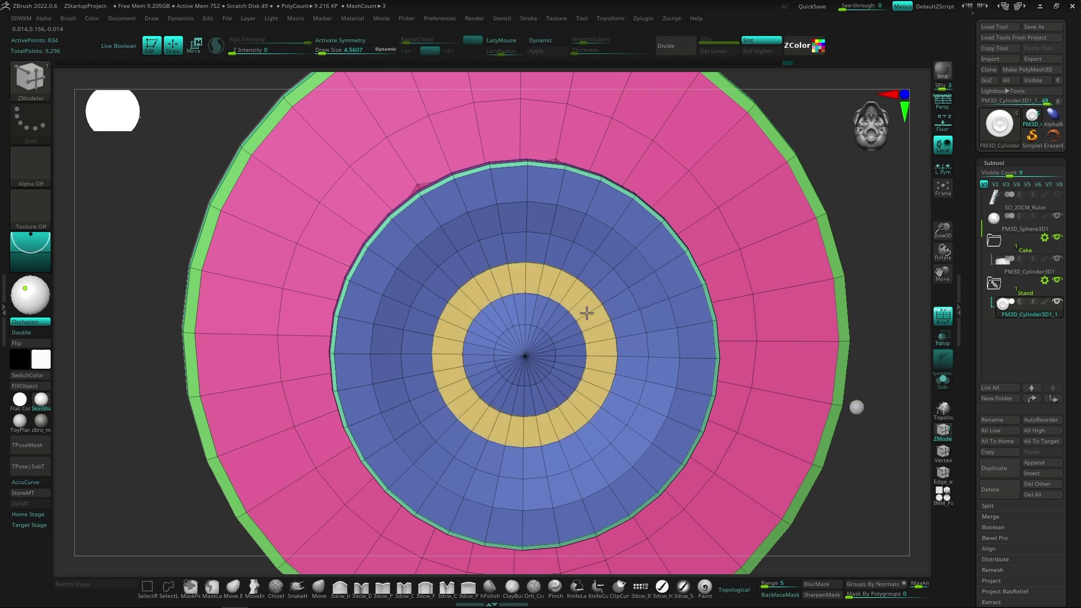
# Polygroup the centre ring yellow, isolate and mask it, then unhide the rest.
pyautogui.click(545, 343)
pyautogui.keyDown('ctrl'); pyautogui.keyDown('shift'); pyautogui.click(619, 357); pyautogui.keyUp('shift'); pyautogui.keyUp('ctrl')
pyautogui.moveTo(620, 357); pyautogui.dragTo(389, 331, button='right')
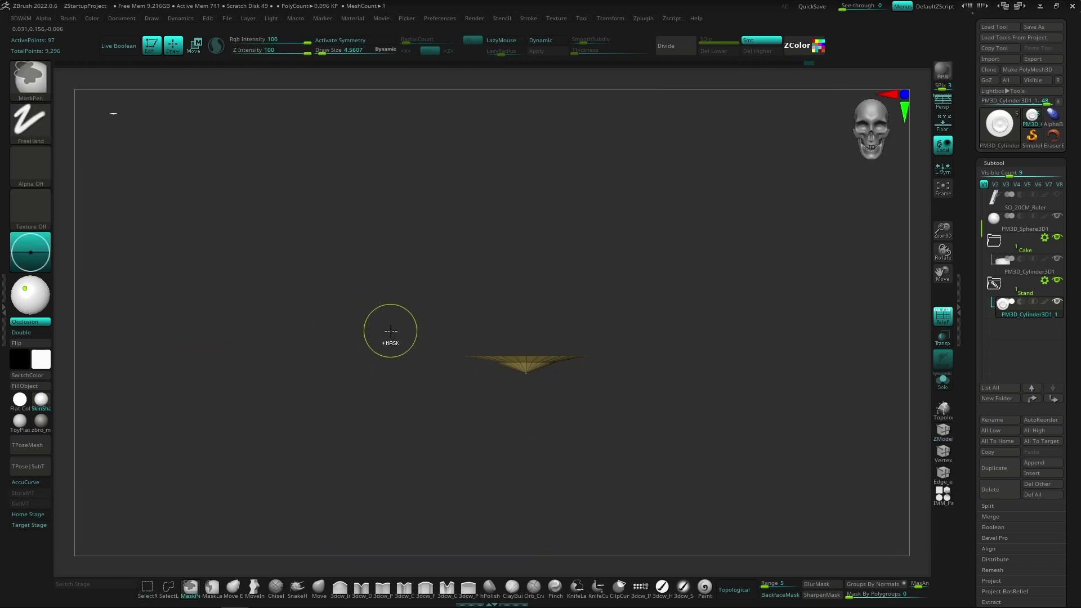
pyautogui.keyDown('ctrl'); pyautogui.moveTo(367, 309); pyautogui.dragTo(695, 436); pyautogui.keyUp('ctrl')
pyautogui.keyDown('ctrl'); pyautogui.keyDown('shift'); pyautogui.click(584, 426); pyautogui.keyUp('shift'); pyautogui.keyUp('ctrl')
pyautogui.moveTo(597, 433); pyautogui.dragTo(613, 447)
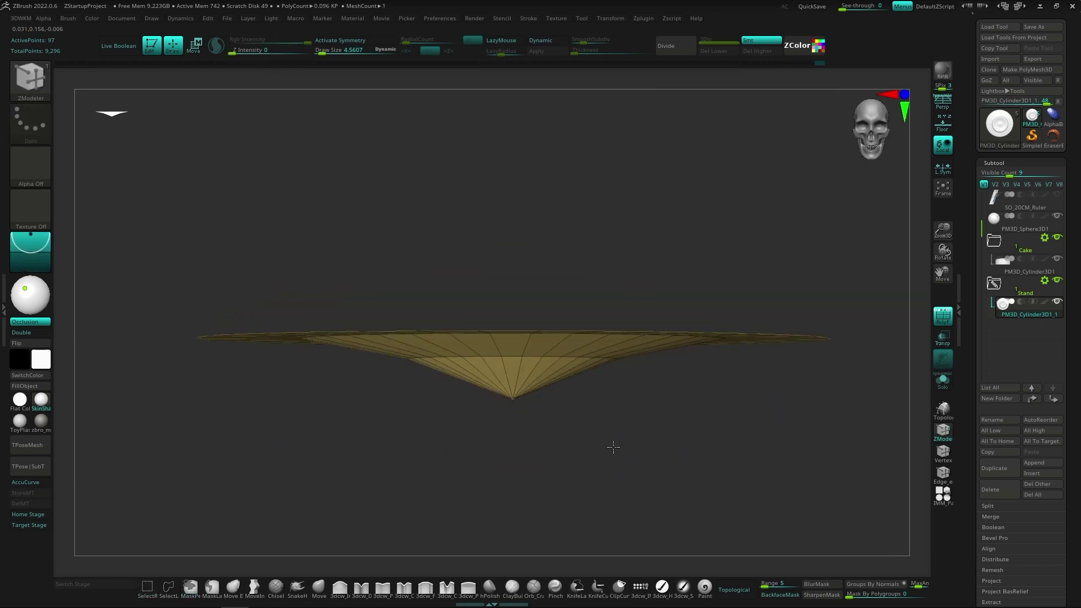
pyautogui.keyDown('ctrl'); pyautogui.keyDown('shift'); pyautogui.click(709, 483); pyautogui.keyUp('shift'); pyautogui.keyUp('ctrl')
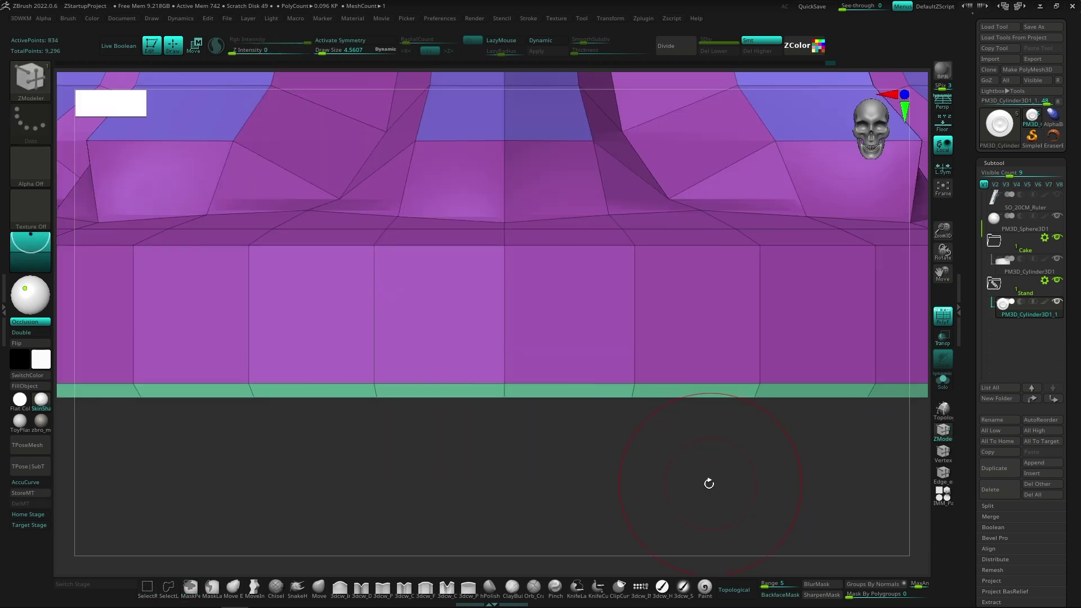
# Move the yellow centre disc in depth with the transform gizmo.
pyautogui.moveTo(719, 475); pyautogui.dragTo(688, 433)
pyautogui.press('w')
pyautogui.press('f')
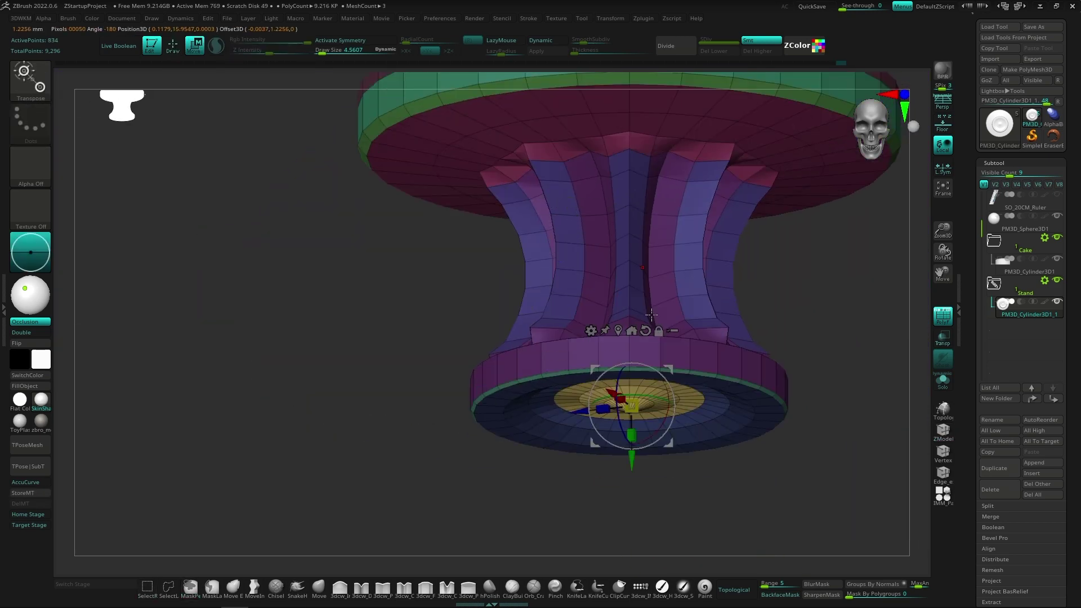
pyautogui.moveTo(691, 483); pyautogui.dragTo(676, 445)
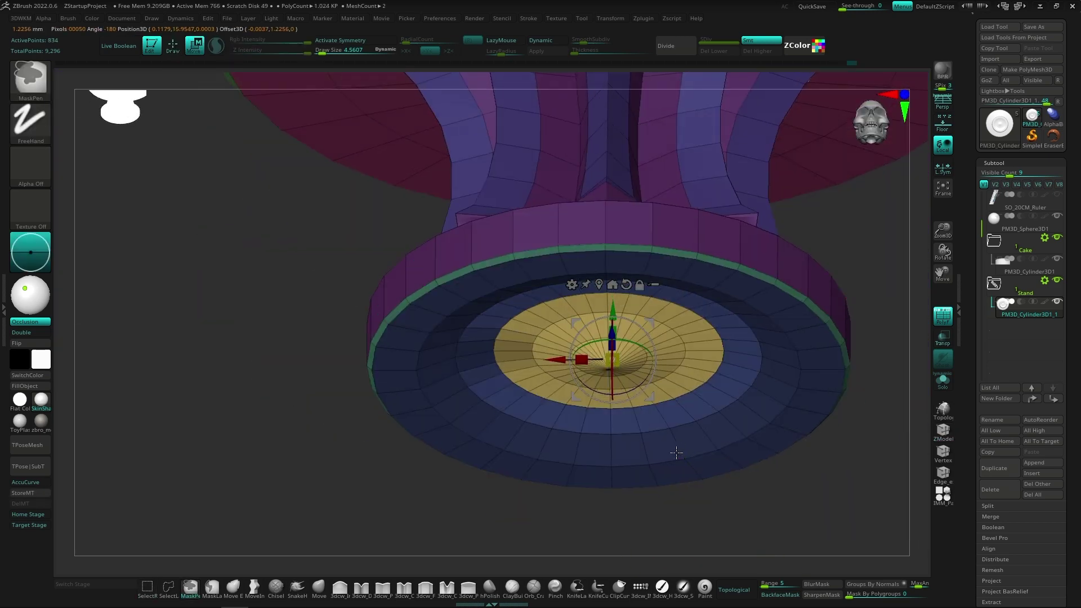
pyautogui.hotkey('ctrl', 'z')
pyautogui.hotkey('ctrl', 'shift', 'z')
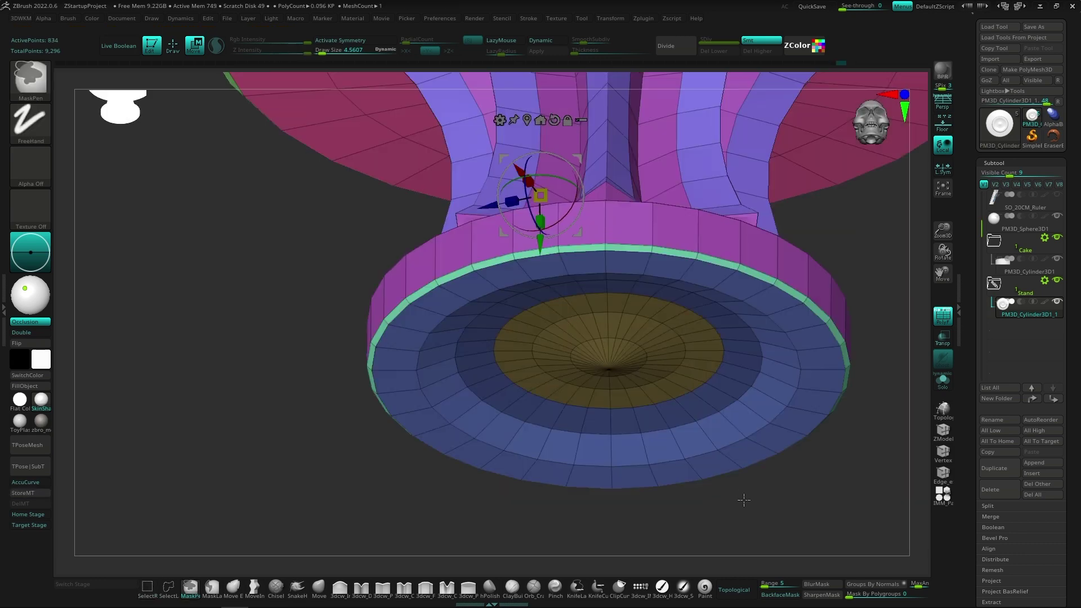
pyautogui.moveTo(553, 176); pyautogui.dragTo(584, 461)
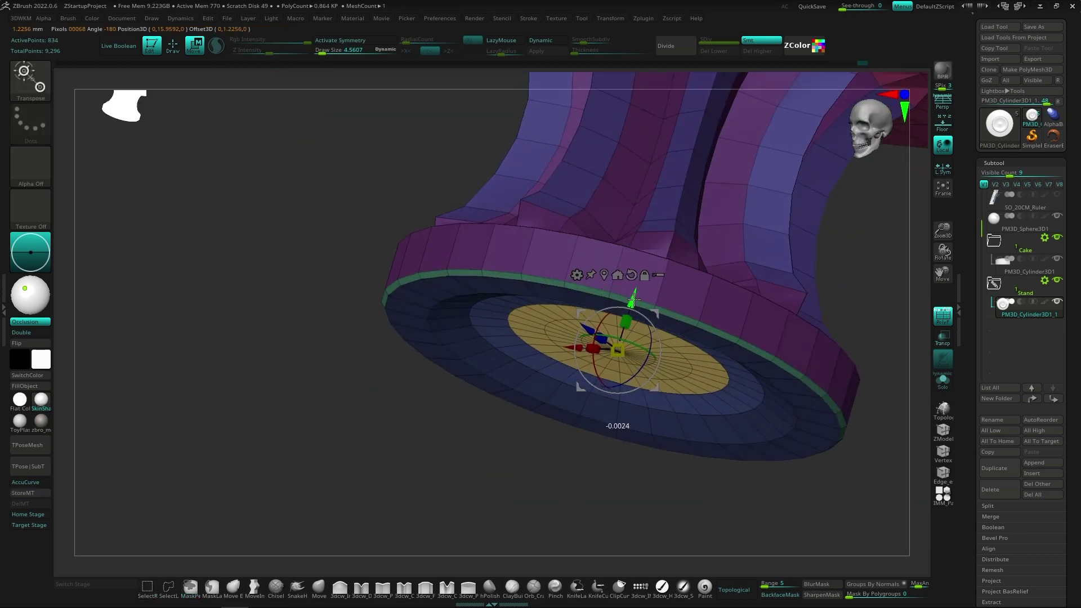
pyautogui.moveTo(632, 298)
pyautogui.mouseDown()
pyautogui.moveTo(308, 545)
pyautogui.moveTo(295, 510)
pyautogui.mouseUp()
# Try extruding the underside ring with ZModeler and zoom out to the whole stand.
pyautogui.press('q')
pyautogui.moveTo(499, 365); pyautogui.dragTo(491, 365)
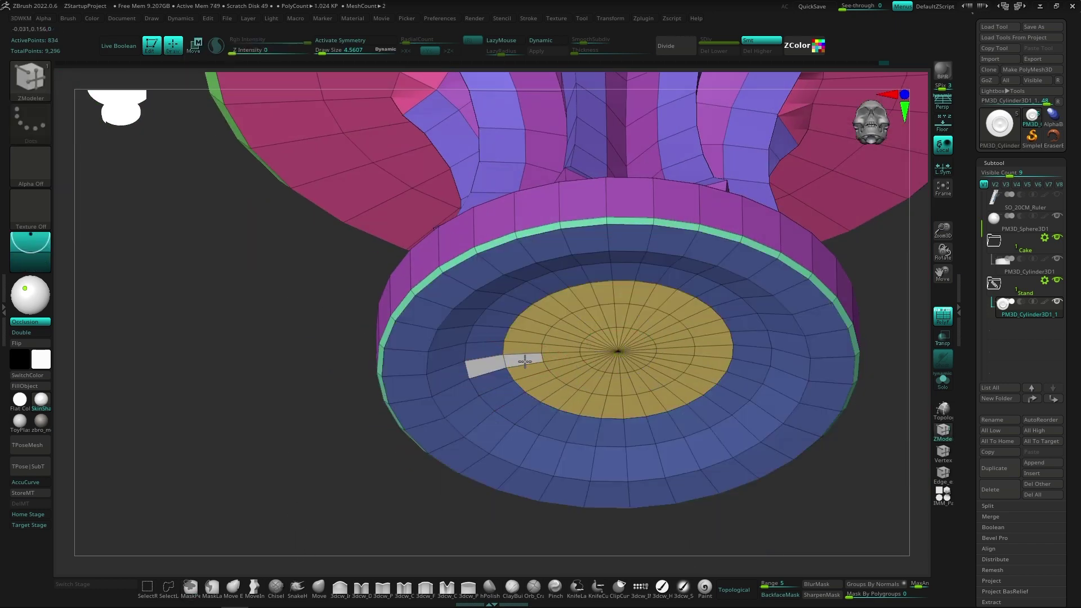
pyautogui.moveTo(664, 435)
pyautogui.mouseDown()
pyautogui.moveTo(666, 473)
pyautogui.moveTo(611, 393)
pyautogui.mouseUp()
pyautogui.moveTo(601, 315); pyautogui.dragTo(641, 391)
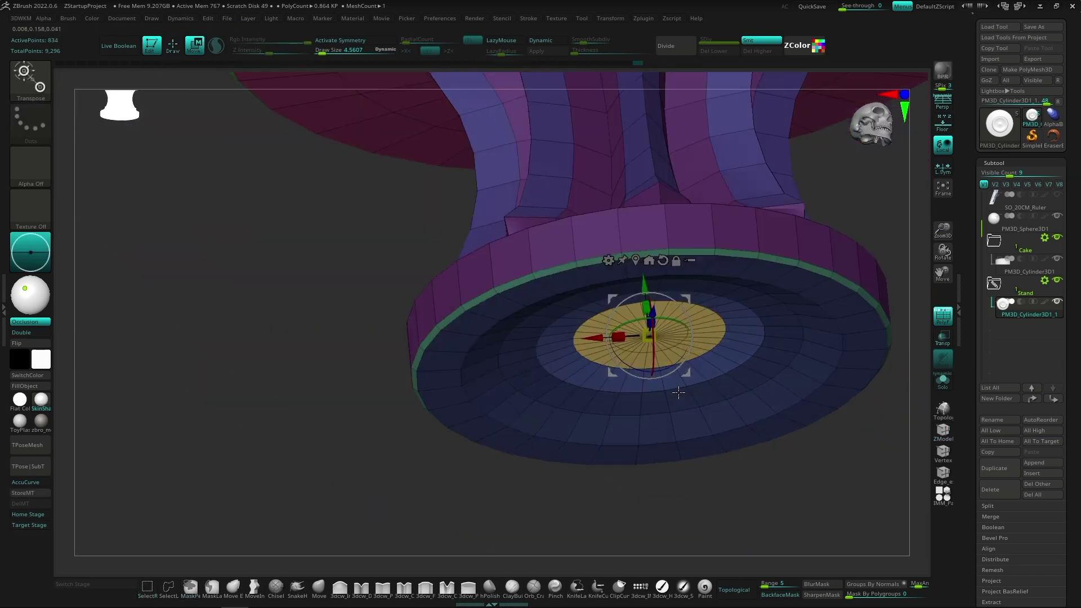
pyautogui.moveTo(661, 352)
pyautogui.mouseDown()
pyautogui.moveTo(752, 498)
pyautogui.moveTo(700, 242)
pyautogui.moveTo(661, 442)
pyautogui.moveTo(644, 337)
pyautogui.mouseUp()
# Insert partial and multiple edge loops near the base rim to keep edges crisp.
pyautogui.press('q')
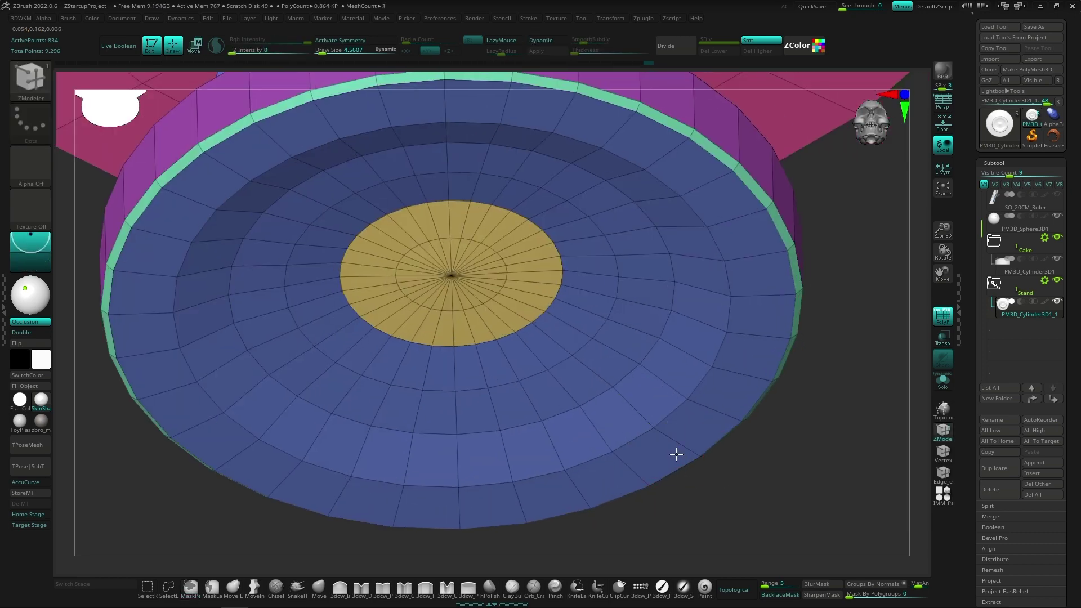
pyautogui.press('space')
pyautogui.click(686, 411)
pyautogui.click(690, 370)
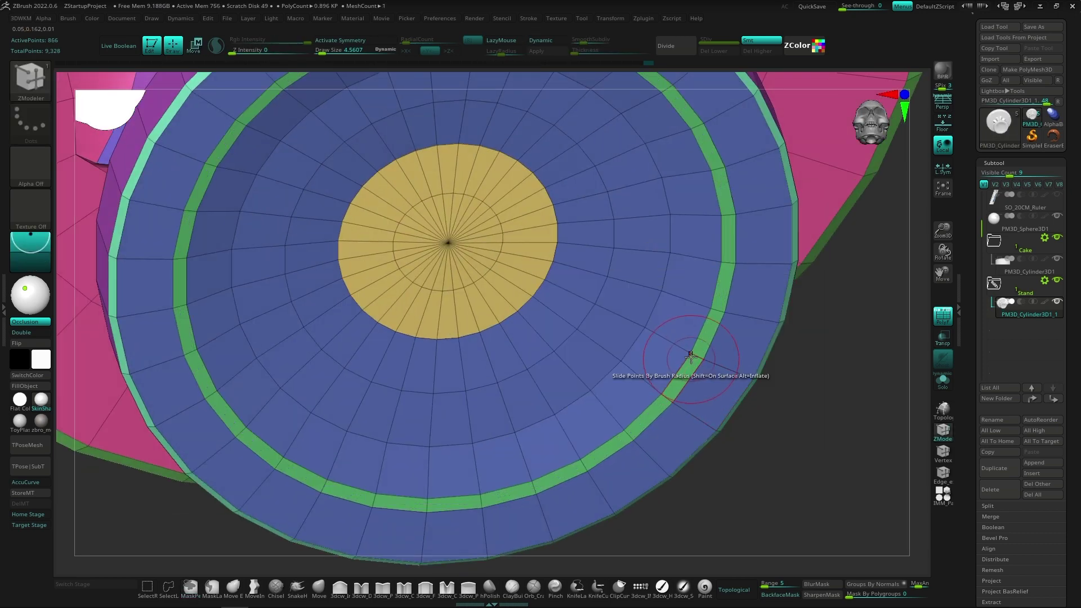
pyautogui.press('space')
pyautogui.click(679, 345)
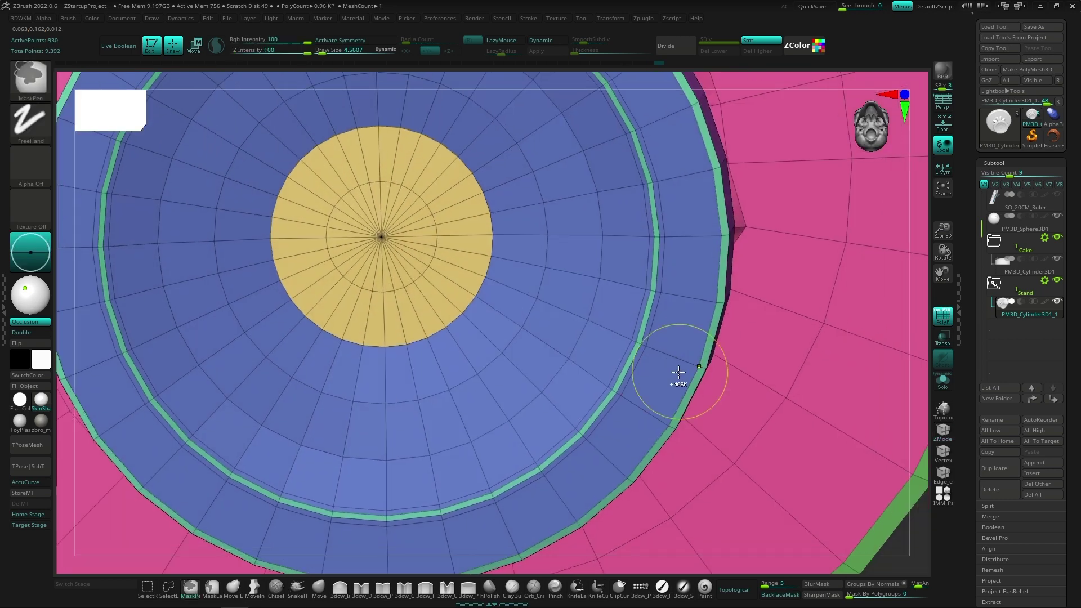
pyautogui.press('space')
pyautogui.click(650, 322)
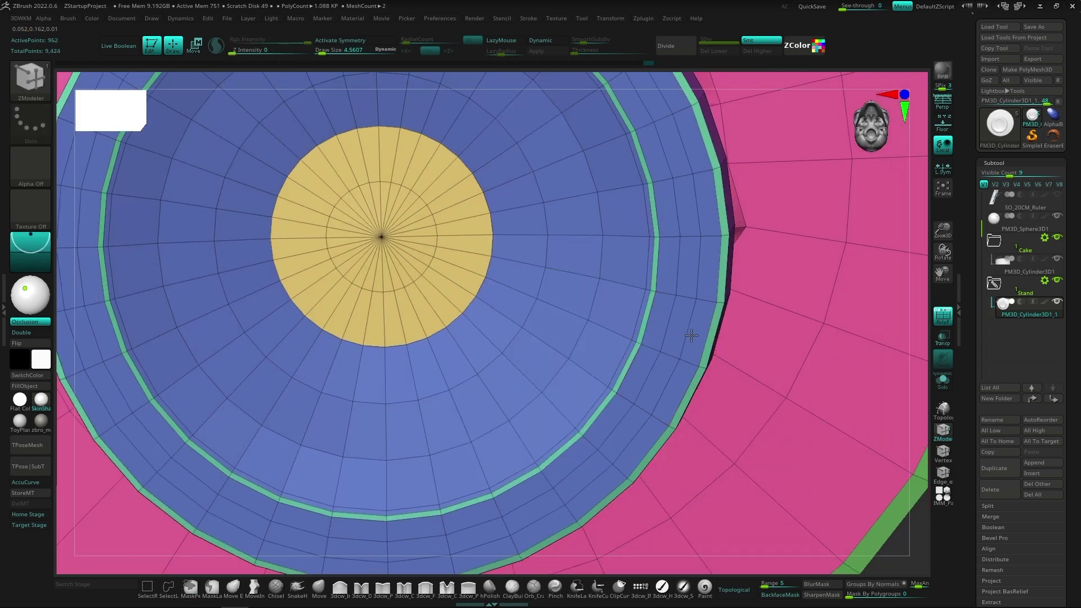
pyautogui.press('space')
pyautogui.click(692, 365)
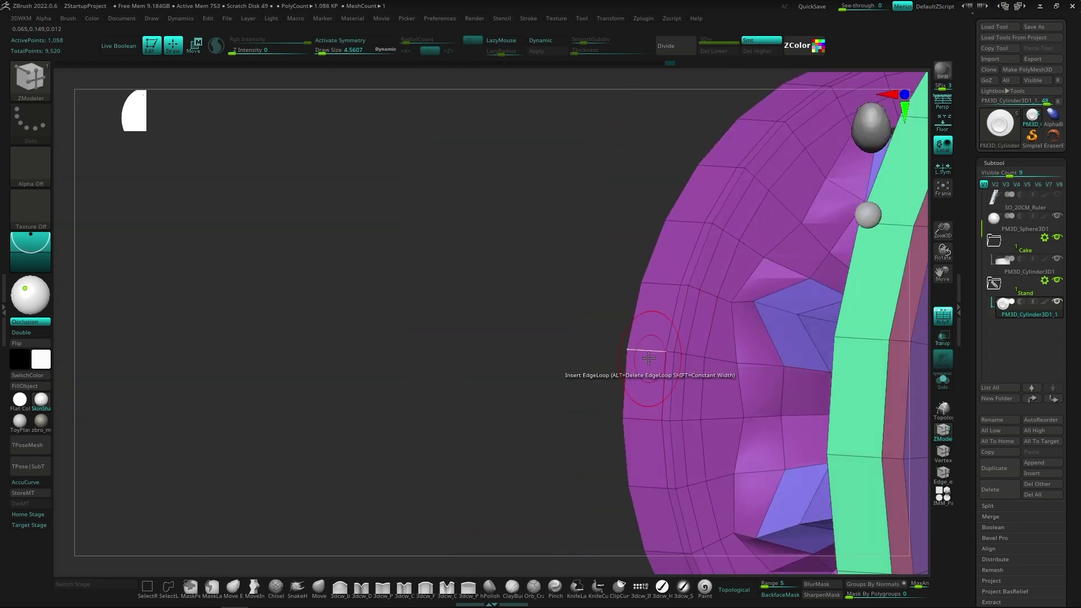
pyautogui.keyDown('shift'); pyautogui.moveTo(623, 350); pyautogui.dragTo(641, 381); pyautogui.keyUp('shift')
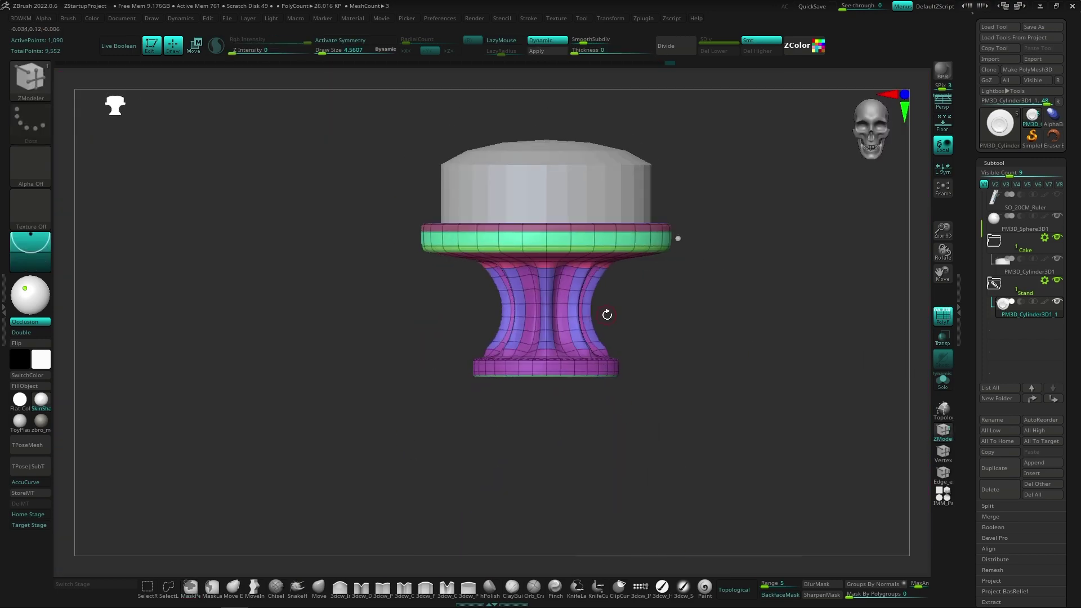
pyautogui.moveTo(683, 456)
pyautogui.mouseDown()
pyautogui.moveTo(629, 400)
pyautogui.moveTo(673, 386)
pyautogui.mouseUp()
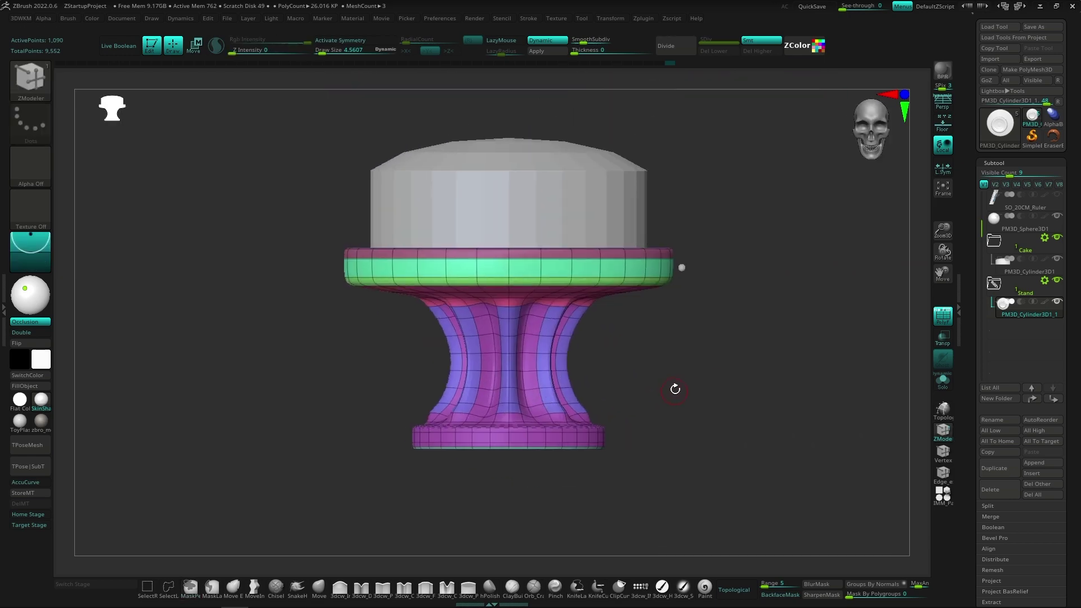
# Step back and forth through undo history on the fluted stem while orbiting it.
pyautogui.moveTo(723, 441); pyautogui.dragTo(688, 416)
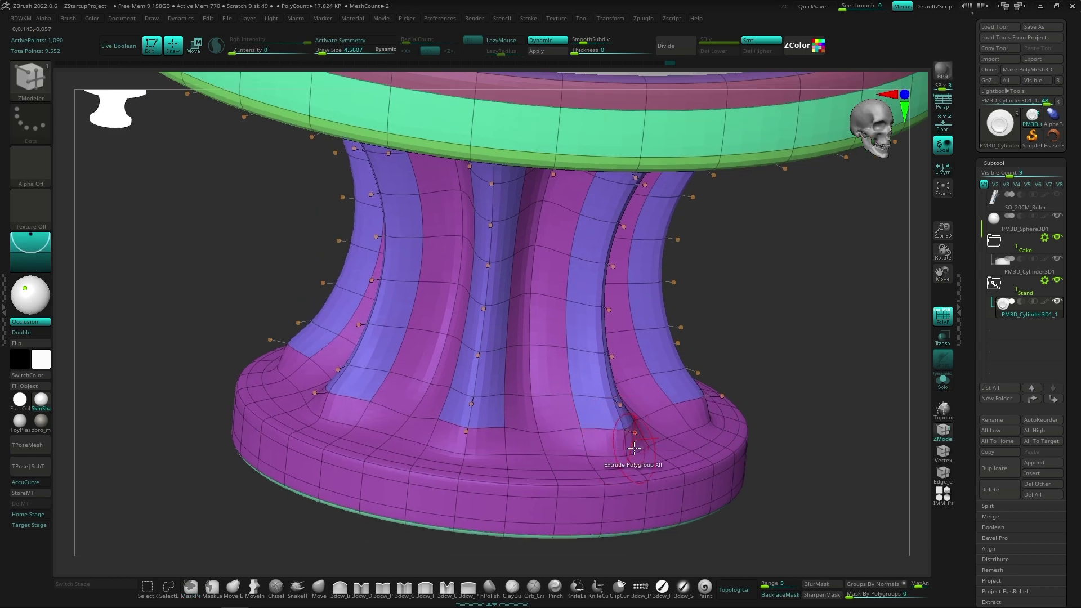
pyautogui.press('space')
pyautogui.hotkey('ctrl', 'z')
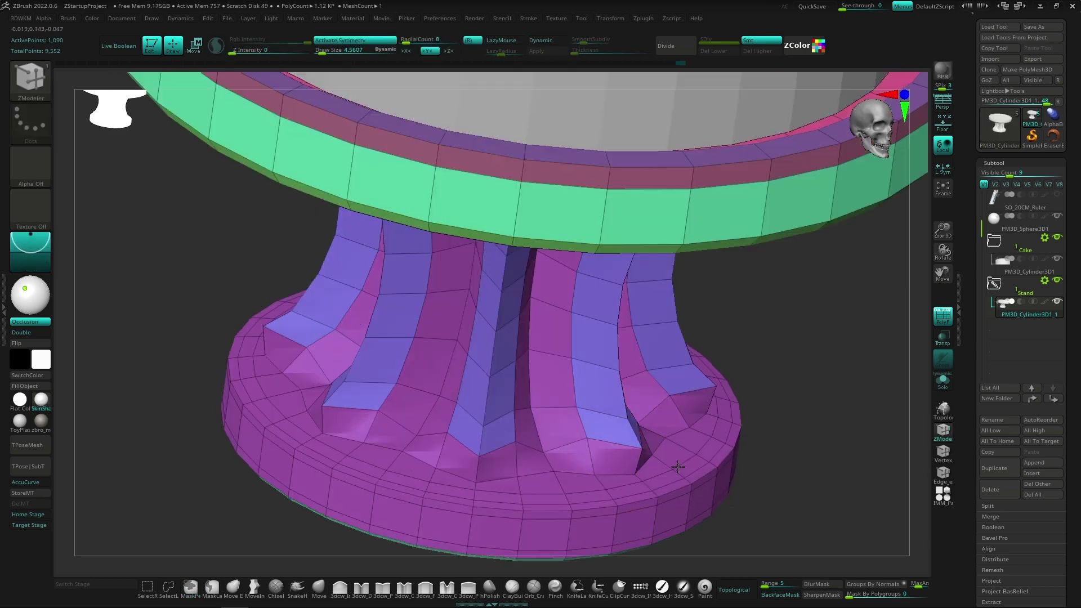
pyautogui.moveTo(621, 466); pyautogui.dragTo(692, 442)
pyautogui.press('space')
pyautogui.press('w')
pyautogui.hotkey('ctrl', 'shift', 'z')
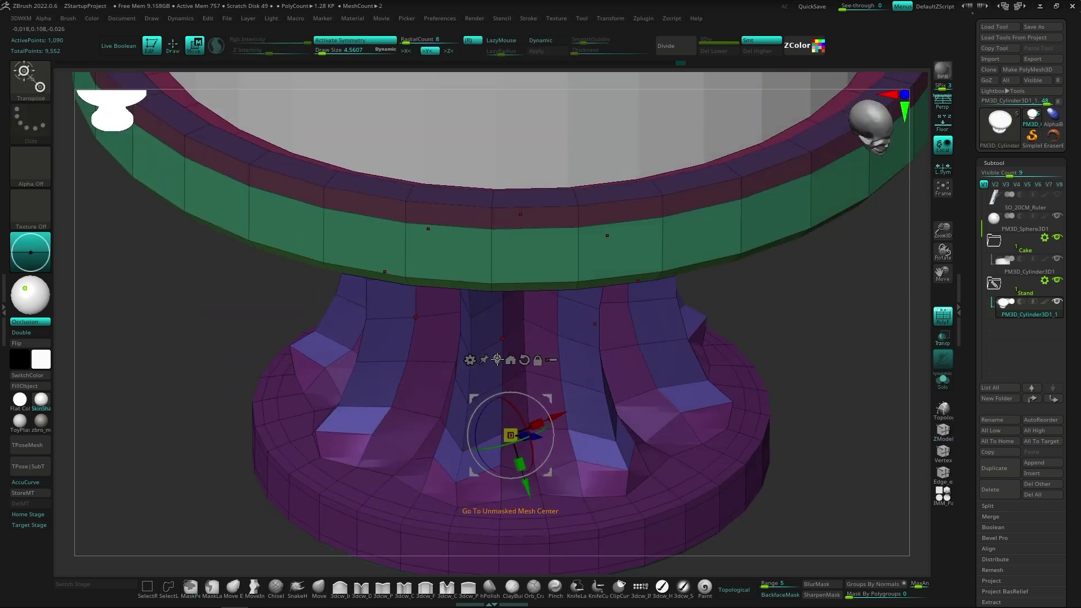
pyautogui.moveTo(635, 485)
pyautogui.mouseDown()
pyautogui.moveTo(608, 466)
pyautogui.moveTo(548, 490)
pyautogui.moveTo(543, 414)
pyautogui.mouseUp()
pyautogui.press('q')
# Reshape the stem with Transpose Move and the Move brush, undoing to earlier states.
pyautogui.press('w')
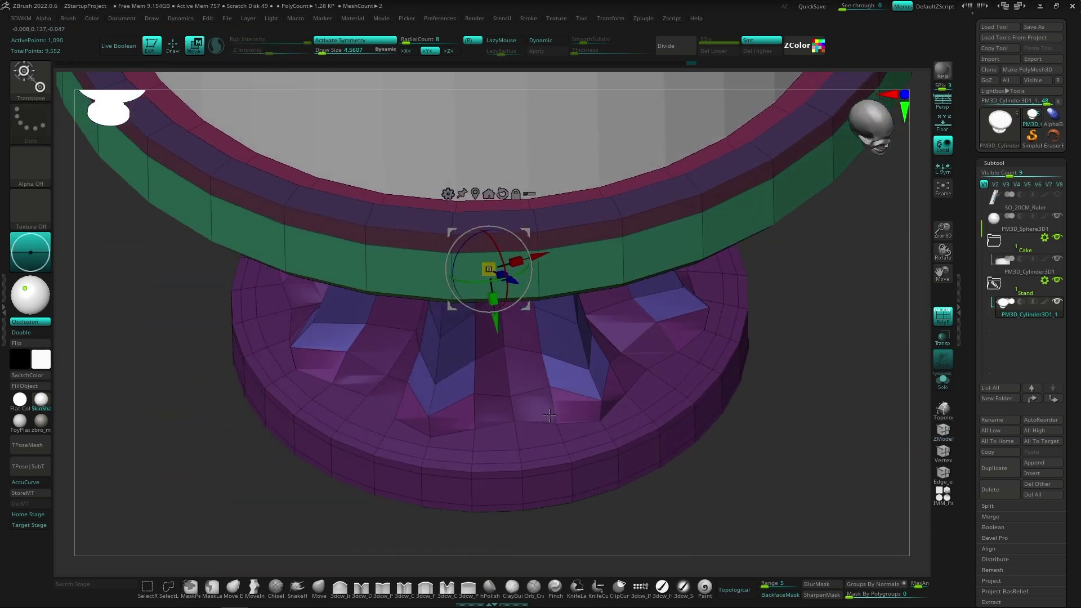
pyautogui.hotkey('ctrl', 'z')
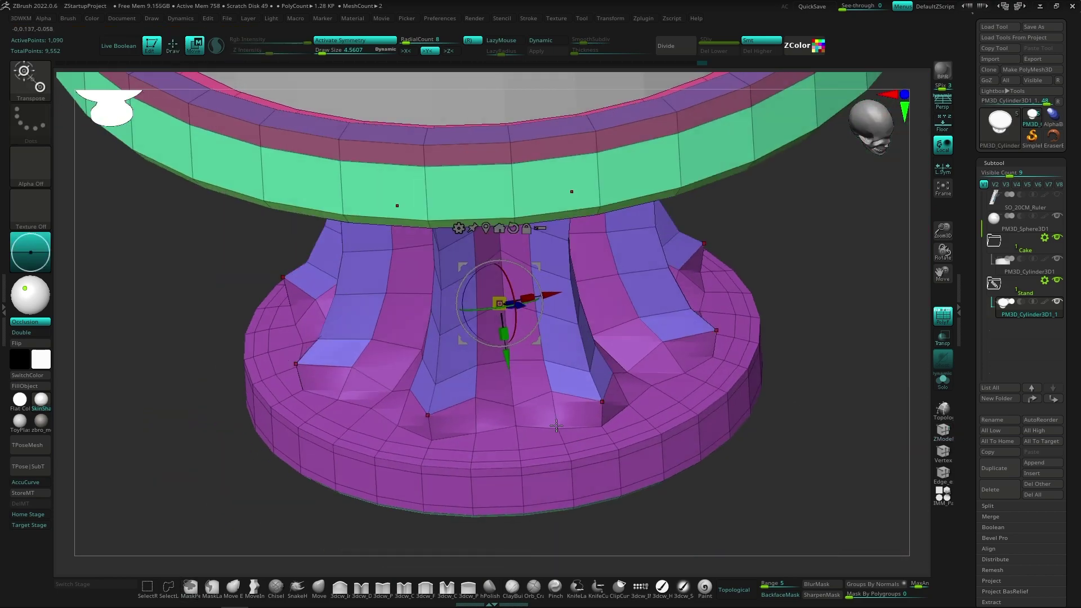
pyautogui.click(319, 589)
pyautogui.moveTo(563, 535); pyautogui.dragTo(608, 413)
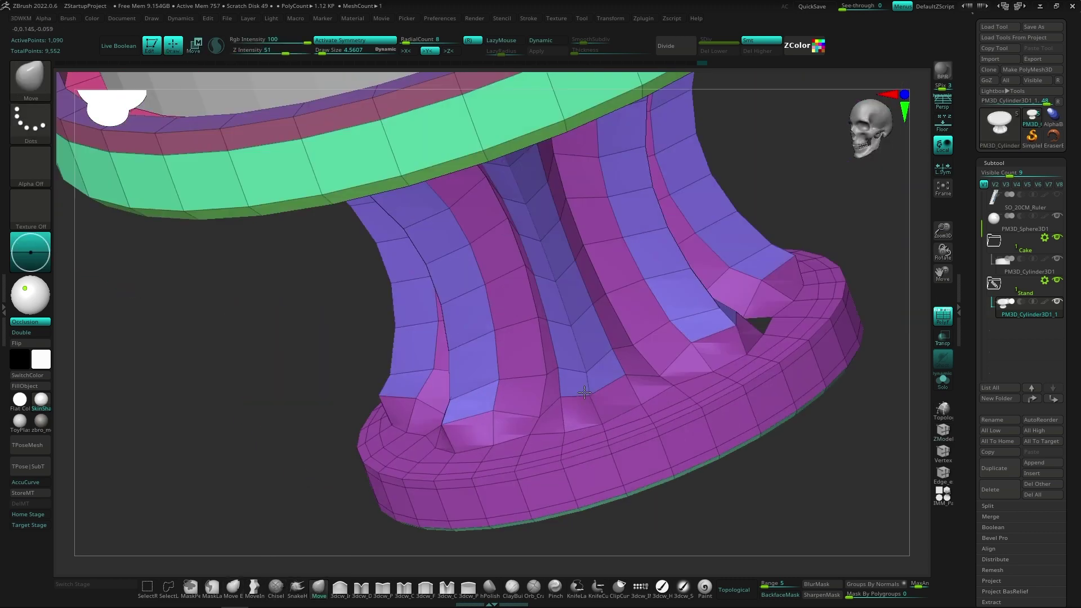
pyautogui.hotkey('ctrl', 'z')
pyautogui.hotkey('ctrl', 'z')
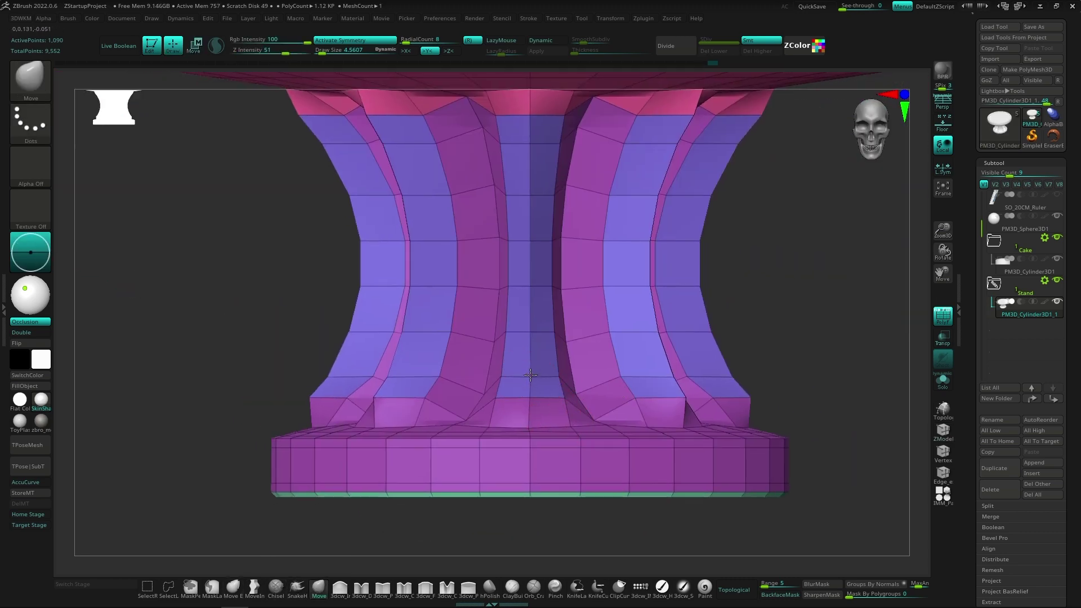
pyautogui.hotkey('ctrl', 'z')
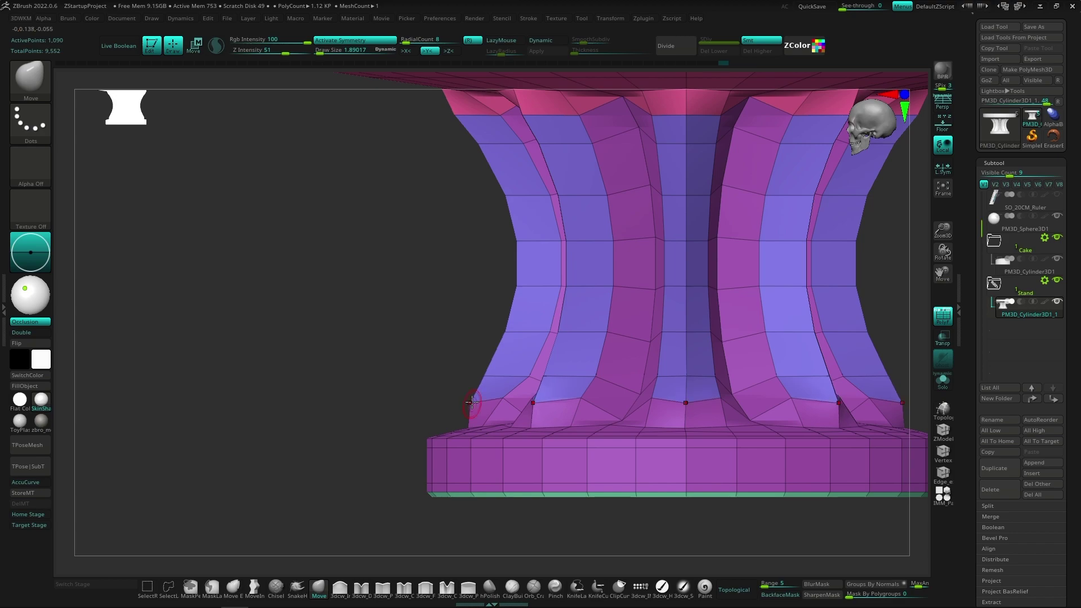
pyautogui.hotkey('ctrl', 'z')
pyautogui.hotkey('ctrl', 'z')
pyautogui.hotkey('ctrl', 'z')
pyautogui.hotkey('ctrl', 'z')
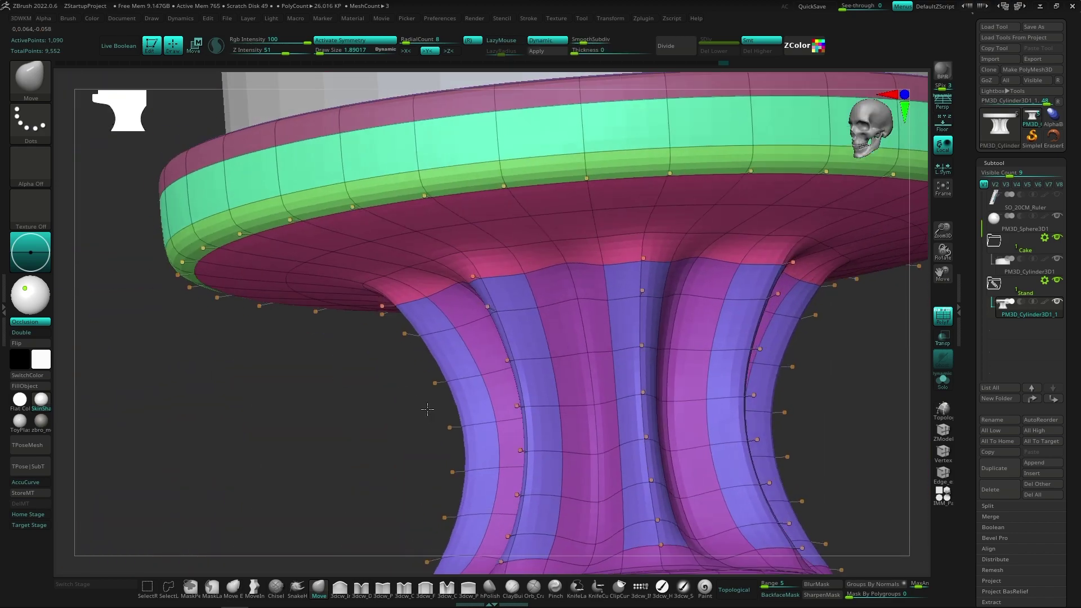
pyautogui.hotkey('ctrl', 'z')
pyautogui.hotkey('ctrl', 'z')
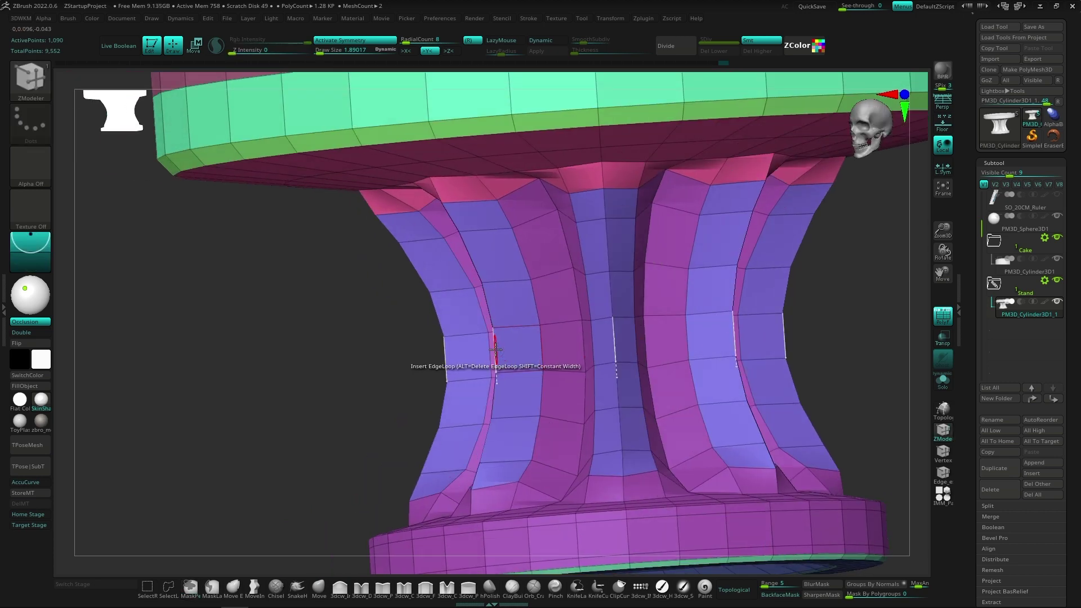
# Bevel a thin edge loop along the stem and preview the stand with Dynamic subdivision.
pyautogui.press('space')
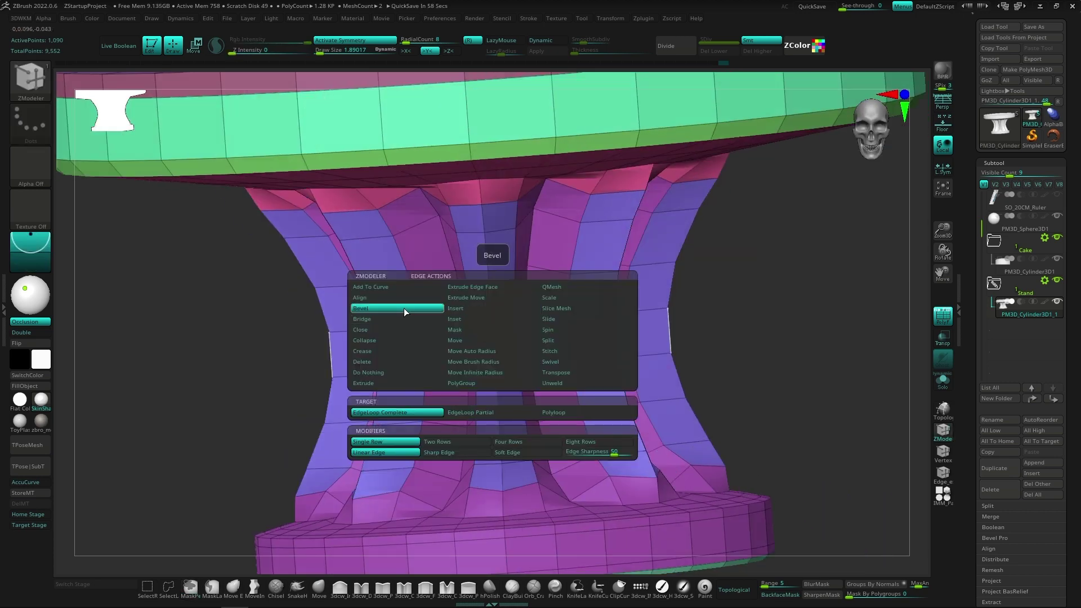
pyautogui.click(471, 412)
pyautogui.press('space')
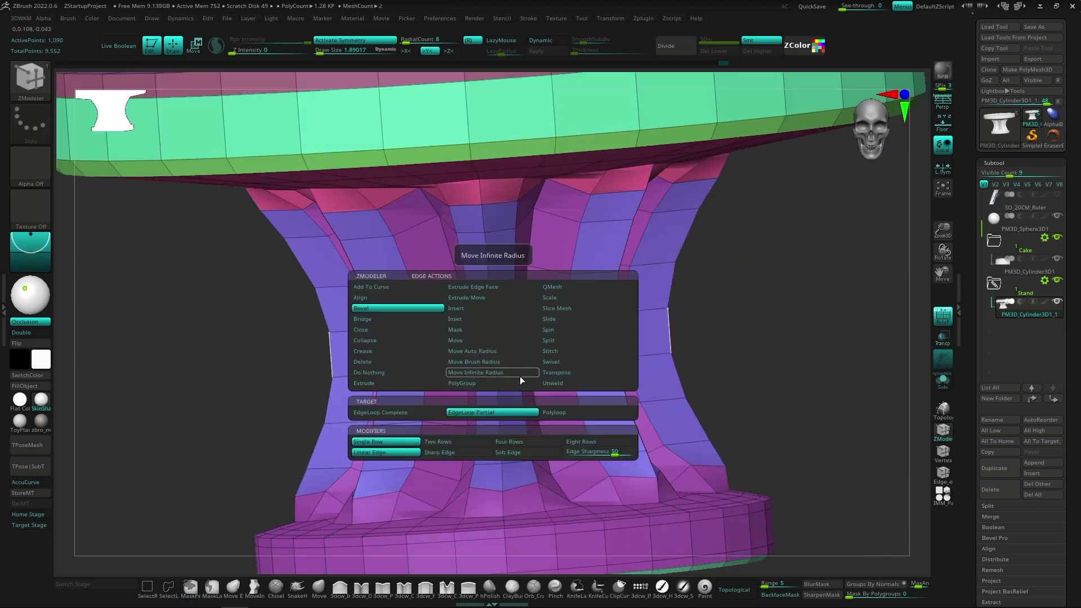
pyautogui.click(499, 355)
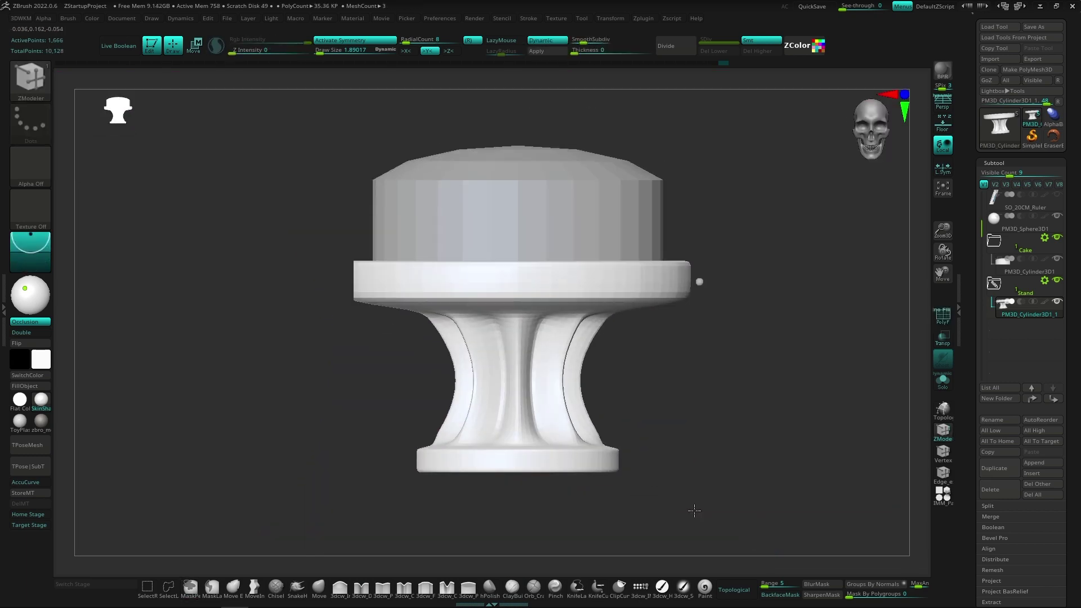
pyautogui.moveTo(694, 511); pyautogui.dragTo(616, 463)
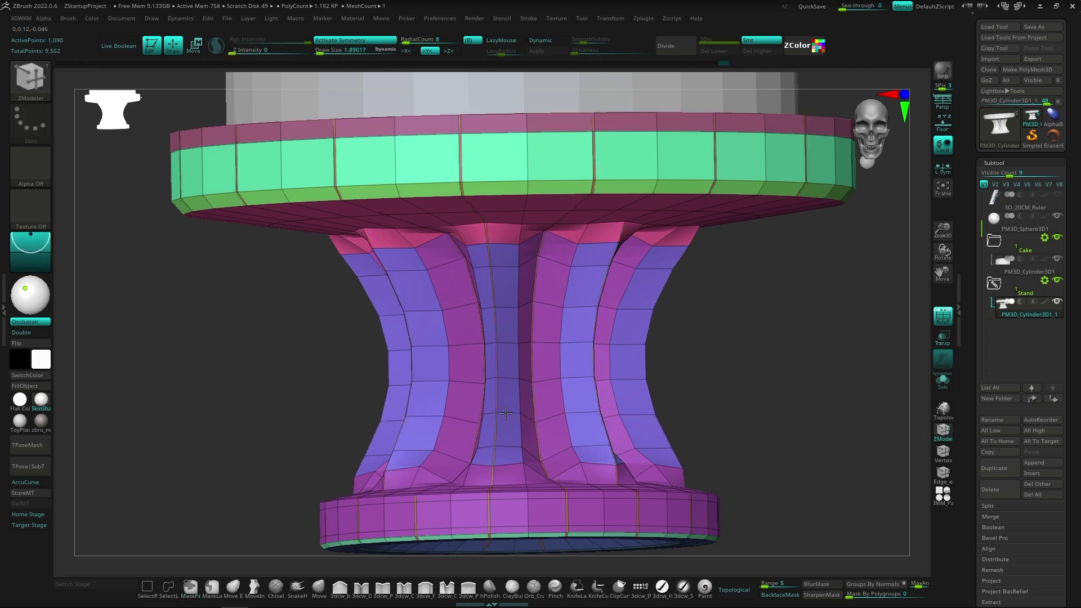
pyautogui.press('d')
pyautogui.moveTo(531, 410)
pyautogui.mouseDown(button='right')
pyautogui.moveTo(562, 483)
pyautogui.moveTo(541, 417)
pyautogui.mouseUp(button='right')
# Step back and forward through the history to compare the bevelled stand.
pyautogui.hotkey('ctrl', 'z')
pyautogui.hotkey('ctrl', 'z')
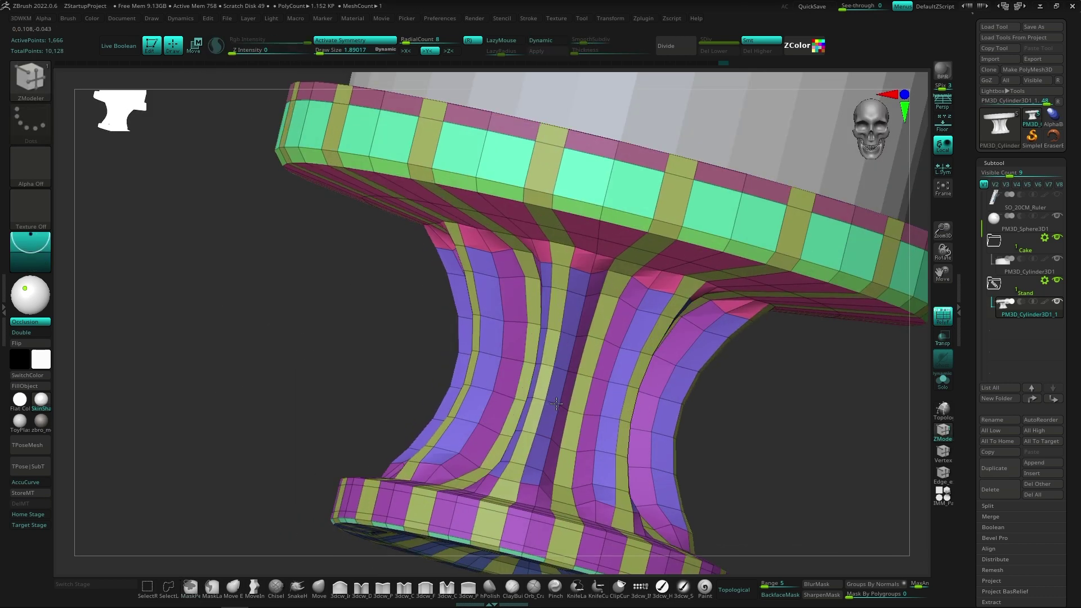
pyautogui.hotkey('ctrl', 'z')
pyautogui.hotkey('ctrl', 'z')
pyautogui.hotkey('ctrl', 'z')
pyautogui.hotkey('ctrl', 'z')
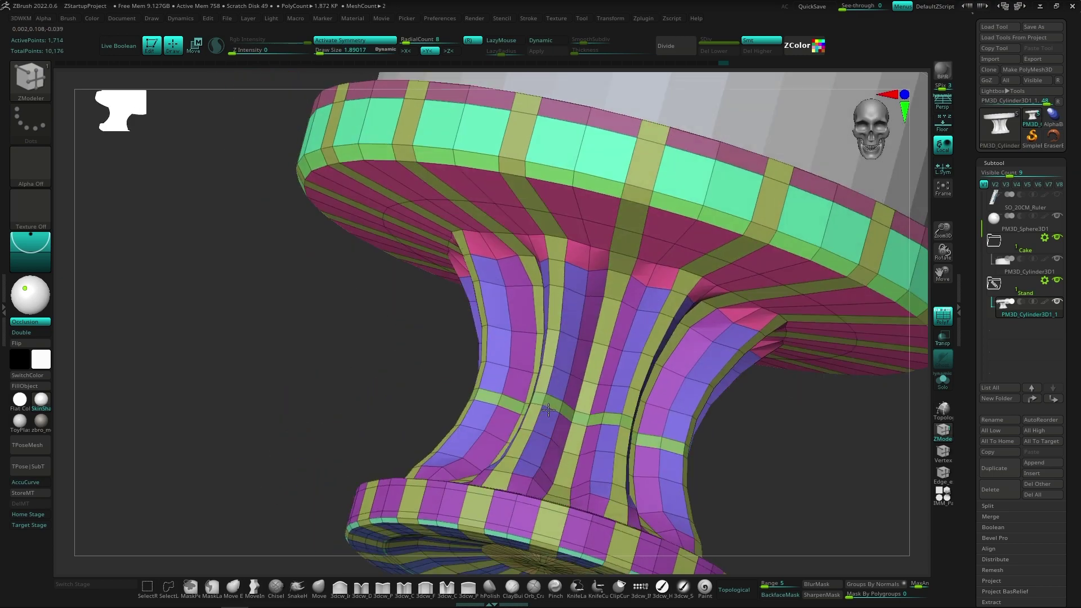
pyautogui.hotkey('ctrl', 'z')
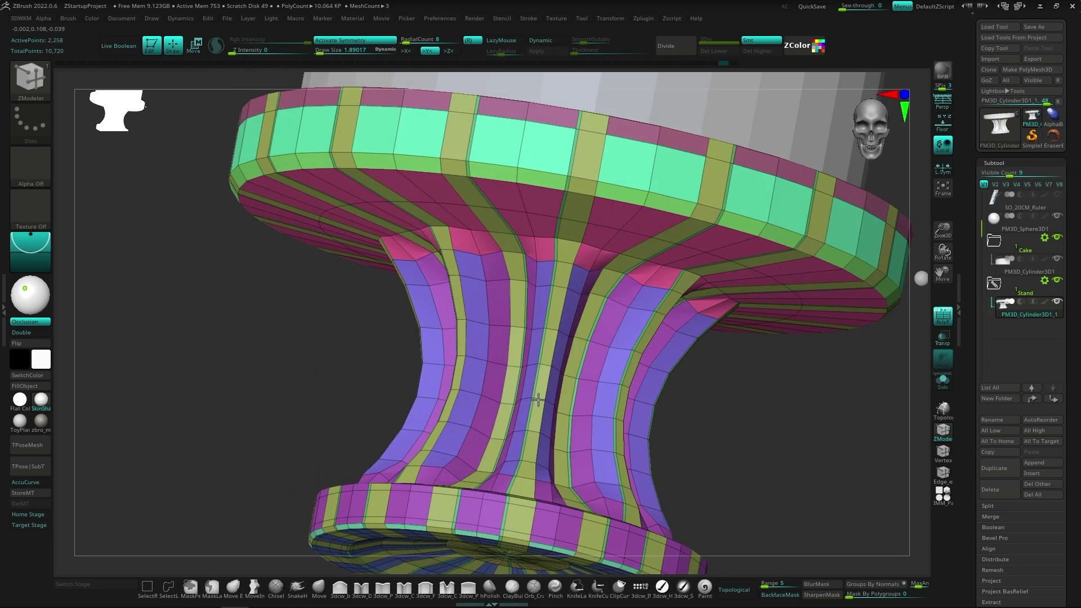
pyautogui.hotkey('ctrl', 'z')
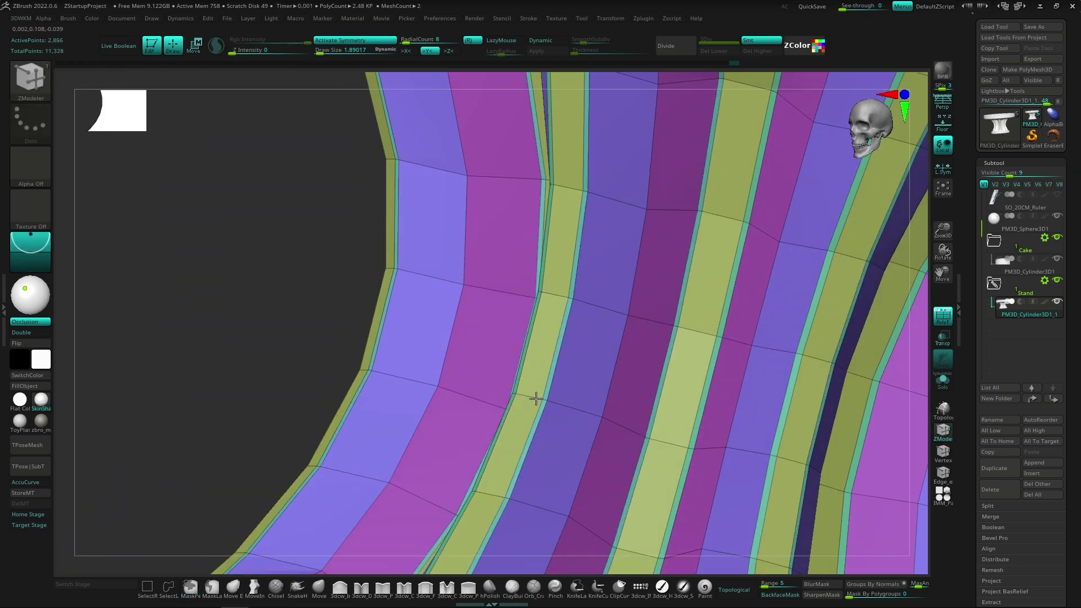
pyautogui.hotkey('ctrl', 'z')
pyautogui.hotkey('ctrl', 'z')
pyautogui.hotkey('ctrl', 'z')
pyautogui.hotkey('ctrl', 'z')
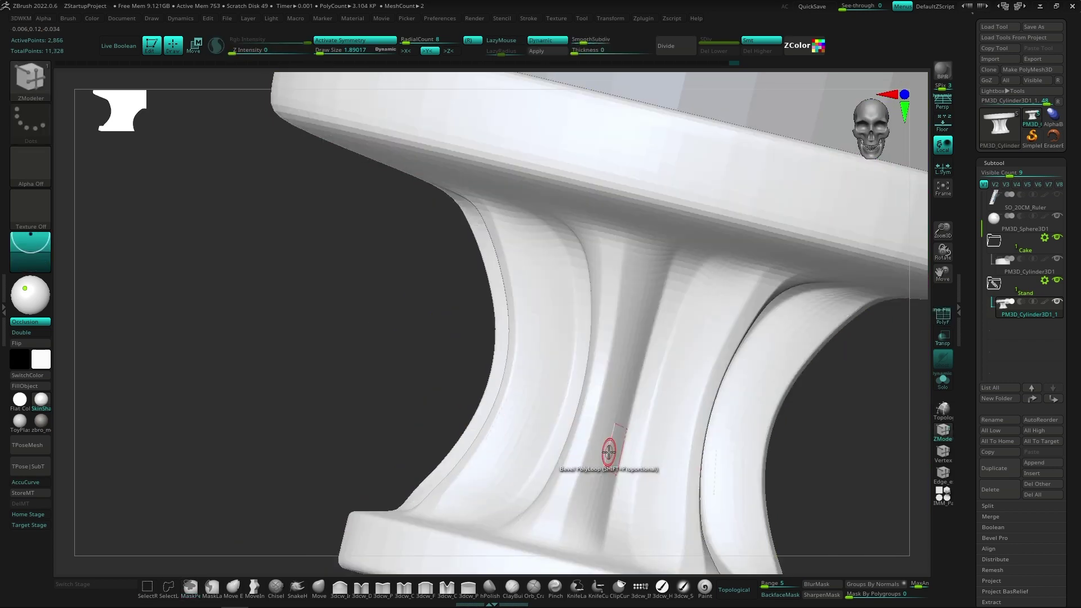
pyautogui.hotkey('ctrl', 'z')
pyautogui.hotkey('ctrl', 'z')
pyautogui.hotkey('ctrl', 'z')
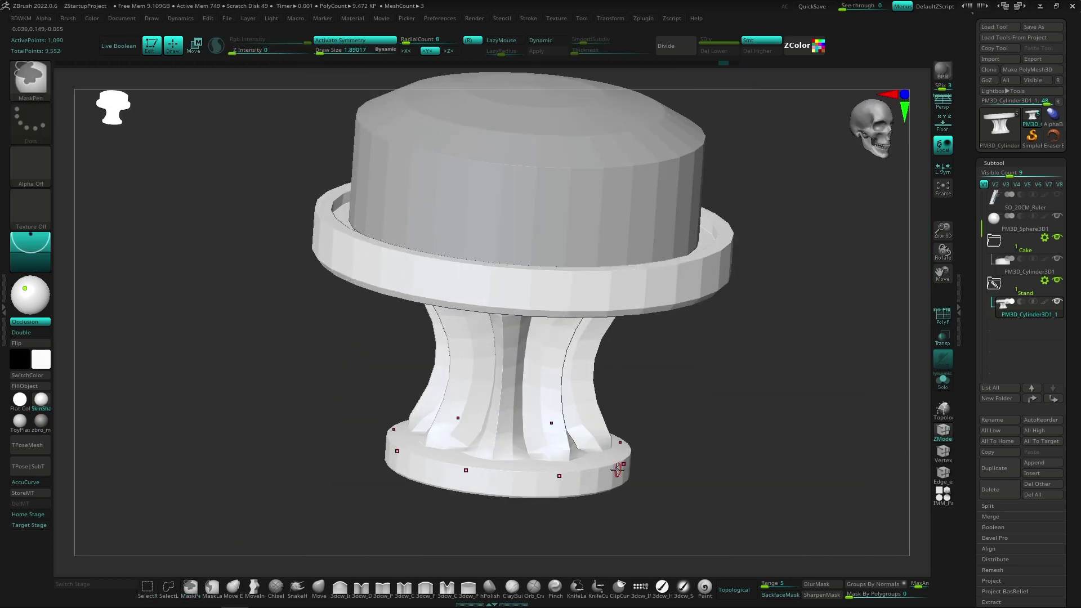
pyautogui.hotkey('ctrl', 'shift', 'z')
pyautogui.hotkey('ctrl', 'shift', 'z')
pyautogui.hotkey('ctrl', 'shift', 'z')
pyautogui.hotkey('ctrl', 'shift', 'z')
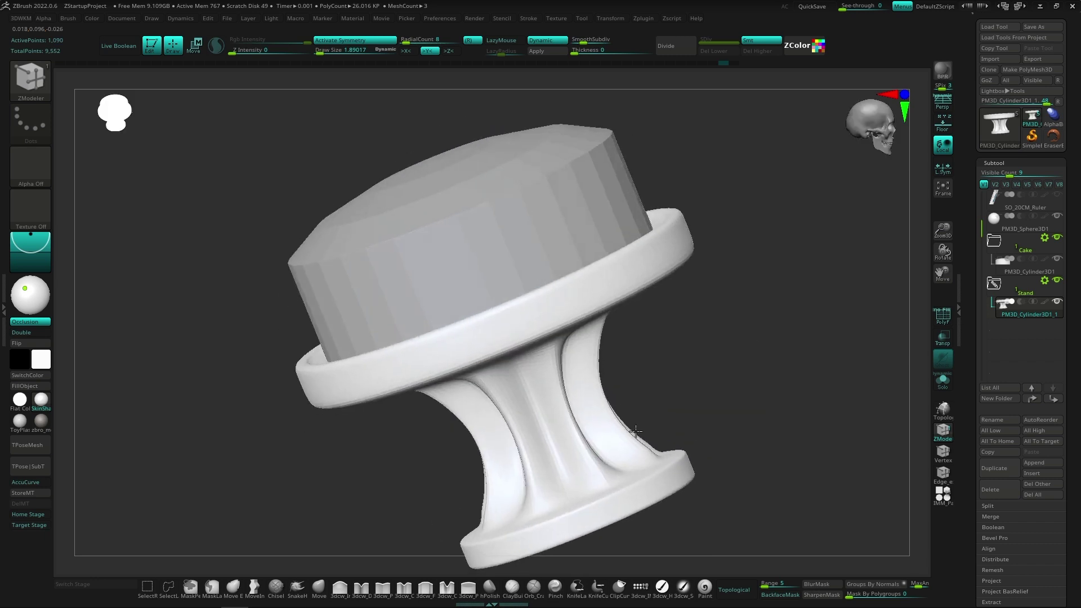
pyautogui.hotkey('ctrl', 'shift', 'z')
pyautogui.hotkey('ctrl', 'shift', 'z')
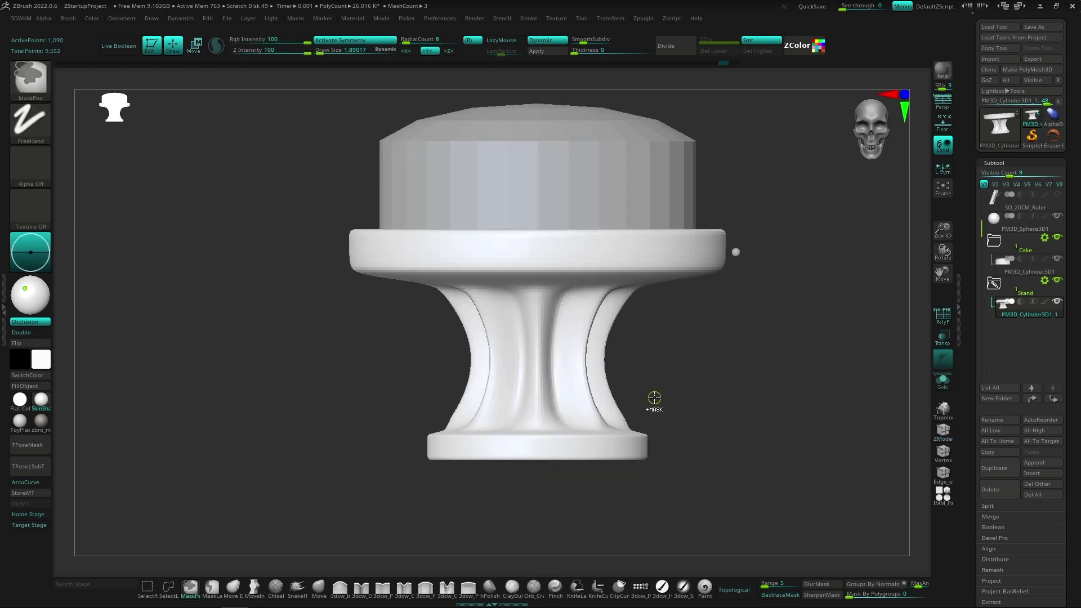
# Show polygroup colours and redo the bevels until the rim appears as a green band.
pyautogui.hotkey('shift', 'f')
pyautogui.hotkey('ctrl', 'shift', 'z')
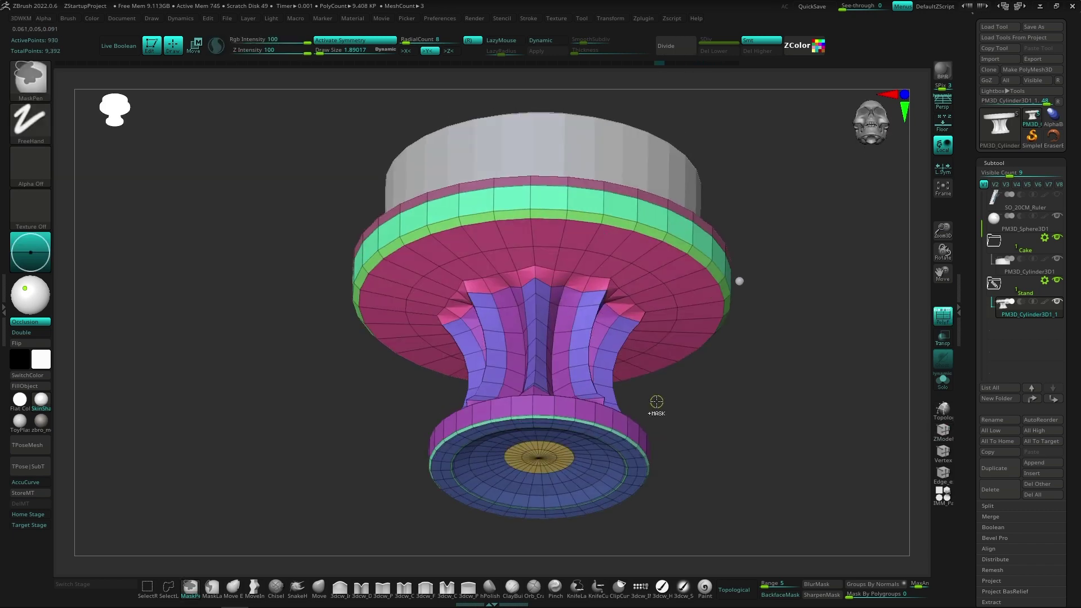
pyautogui.hotkey('ctrl', 'shift', 'z')
pyautogui.hotkey('ctrl', 'shift', 'z')
pyautogui.hotkey('ctrl', 'shift', 'z')
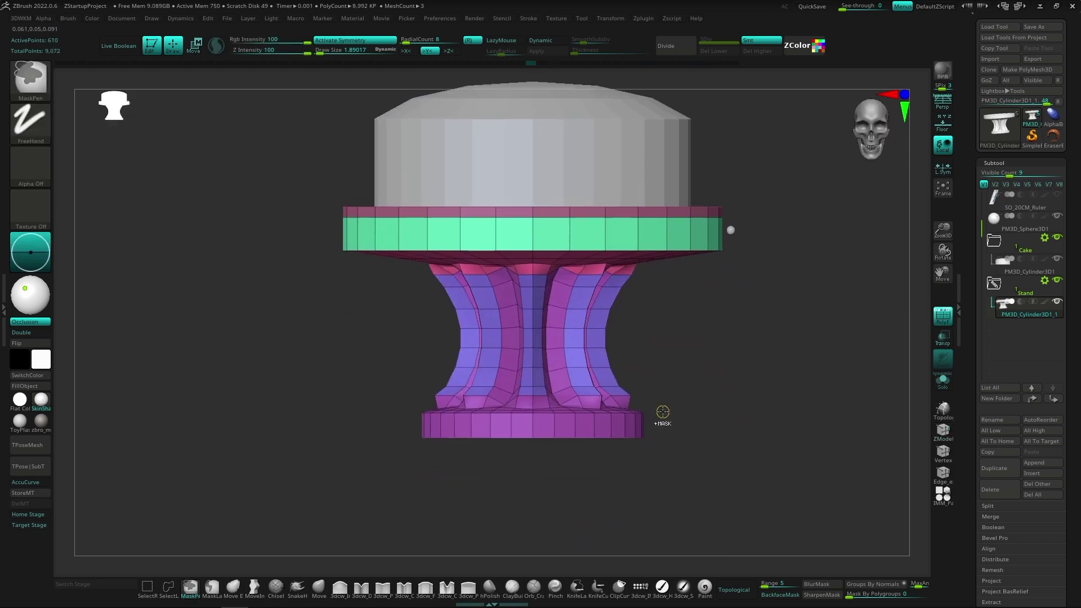
pyautogui.hotkey('ctrl', 'shift', 'z')
pyautogui.hotkey('ctrl', 'shift', 'z')
pyautogui.hotkey('ctrl', 'shift', 'z')
pyautogui.hotkey('ctrl', 'shift', 'z')
pyautogui.hotkey('ctrl', 'shift', 'z')
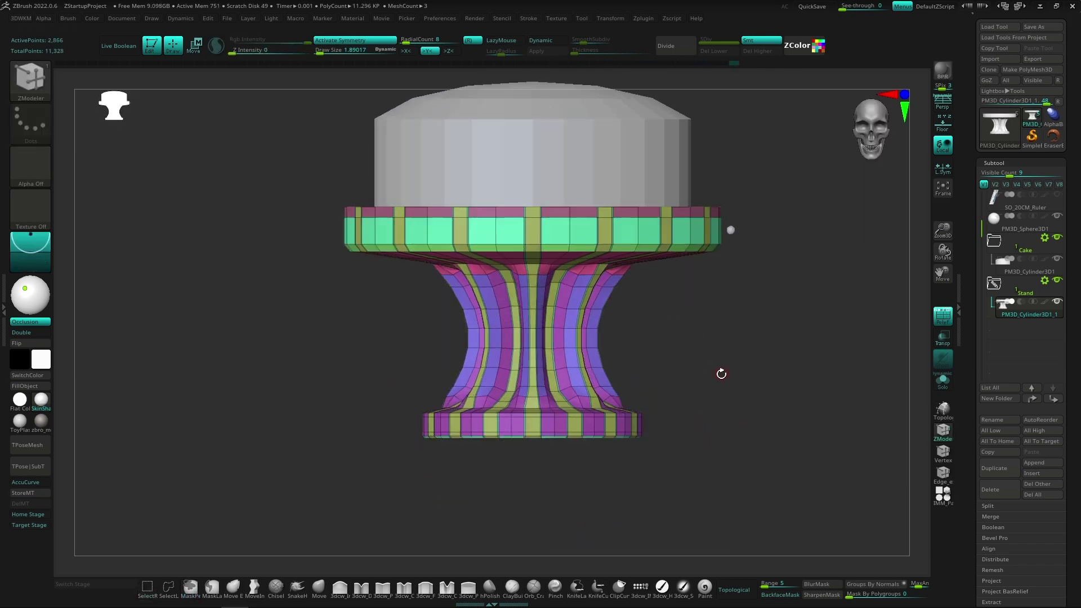
pyautogui.hotkey('ctrl', 'shift', 'z')
pyautogui.hotkey('ctrl', 'shift', 'z')
pyautogui.hotkey('ctrl', 'shift', 'z')
pyautogui.hotkey('ctrl', 'shift', 'z')
# Redo the remaining steps to restore the bevelled low-poly stand.
pyautogui.press('space')
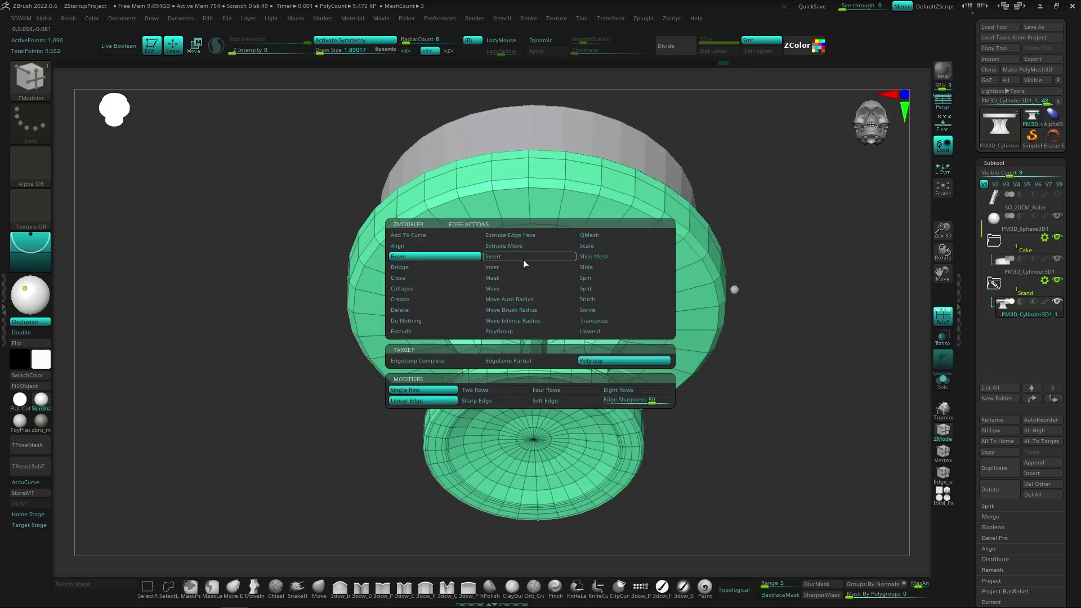
pyautogui.hotkey('ctrl', 'shift', 'z')
pyautogui.hotkey('ctrl', 'shift', 'z')
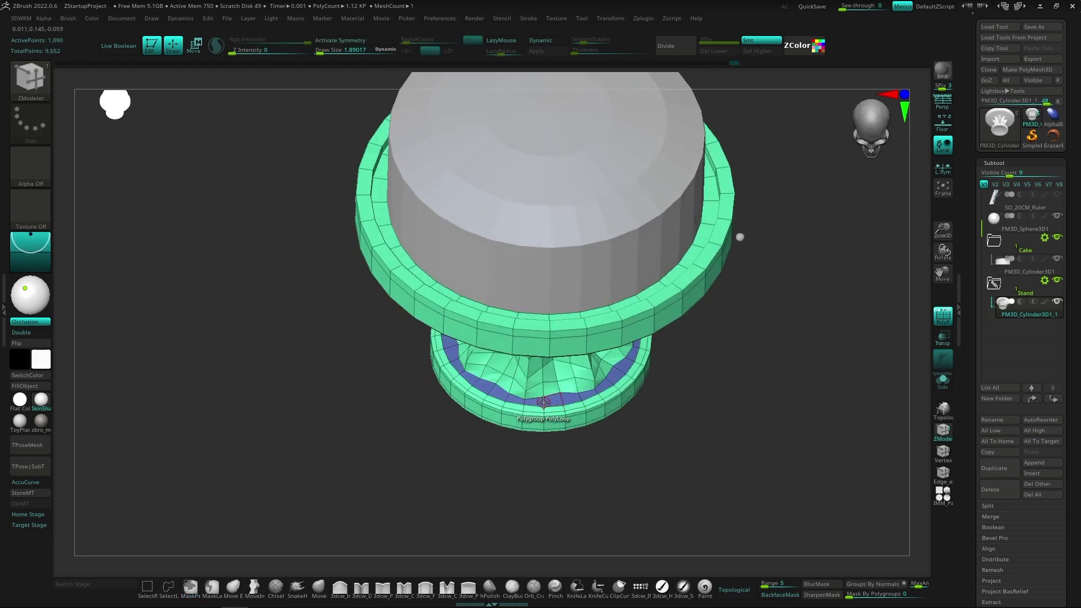
pyautogui.hotkey('ctrl', 'shift', 'z')
pyautogui.hotkey('ctrl', 'shift', 'z')
pyautogui.hotkey('ctrl', 'shift', 'z')
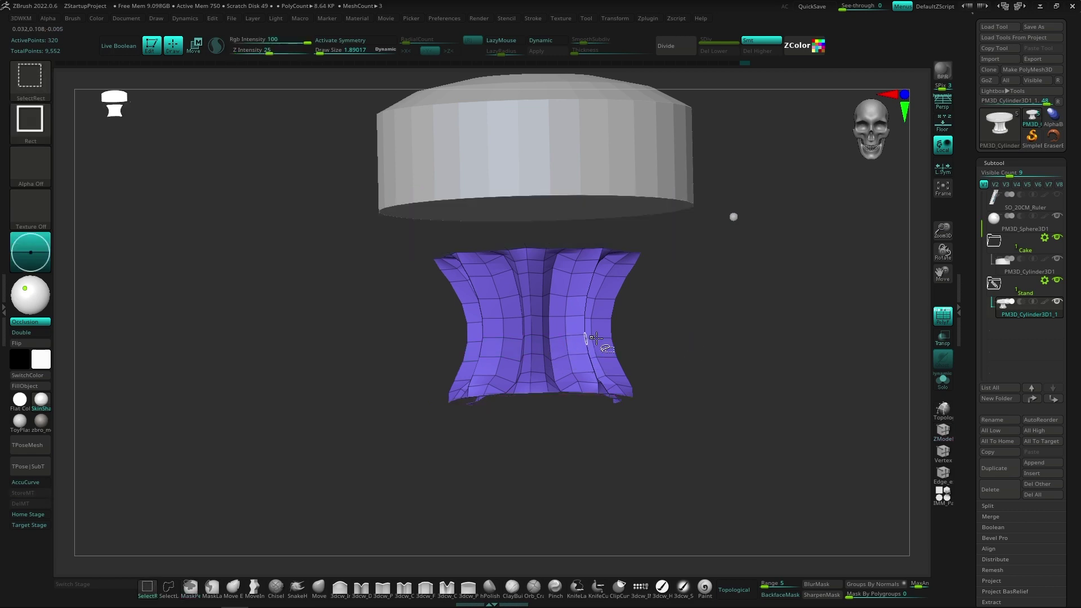
pyautogui.hotkey('ctrl', 'shift', 'z')
pyautogui.hotkey('ctrl', 'shift', 'z')
pyautogui.hotkey('ctrl', 'shift', 'z')
pyautogui.hotkey('ctrl', 'shift', 'z')
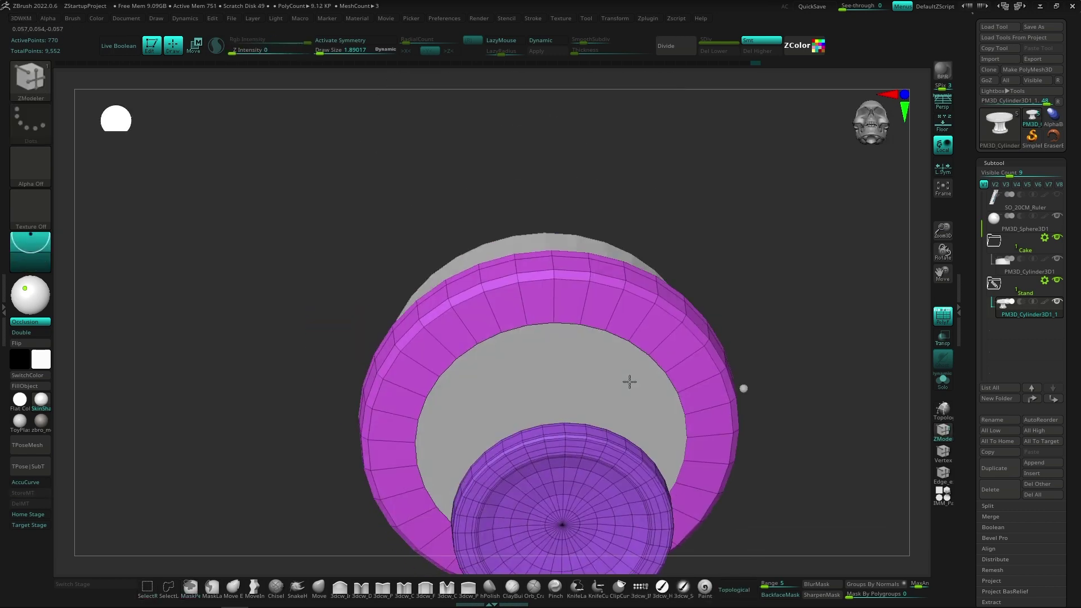
pyautogui.hotkey('ctrl', 'shift', 'z')
pyautogui.hotkey('ctrl', 'shift', 'z')
# Bridge the upper ring to the base ring with Bridge Two Holes, then undo it.
pyautogui.press('space')
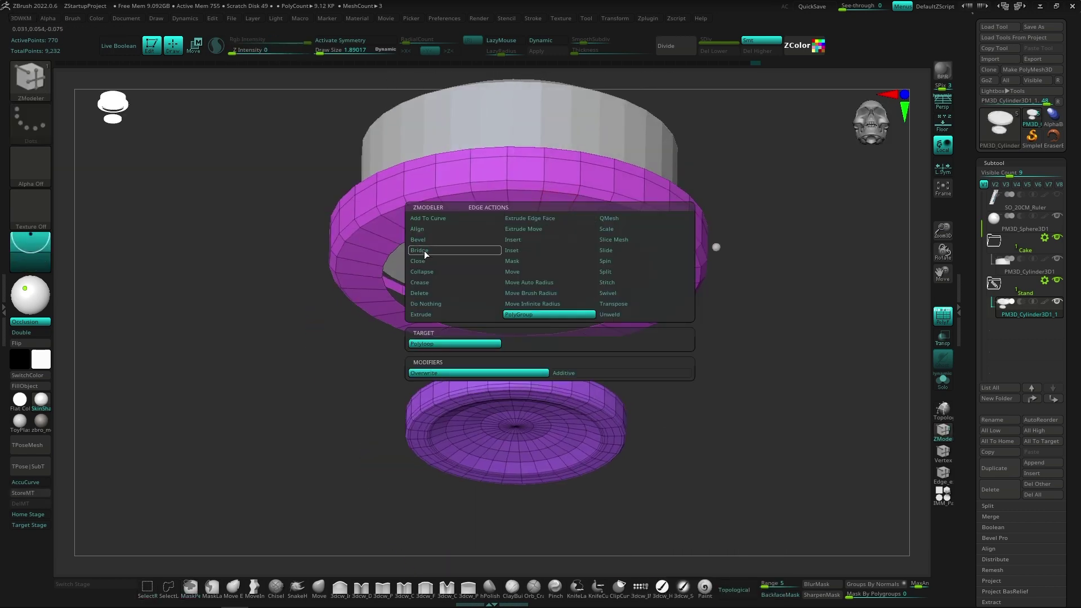
pyautogui.click(428, 250)
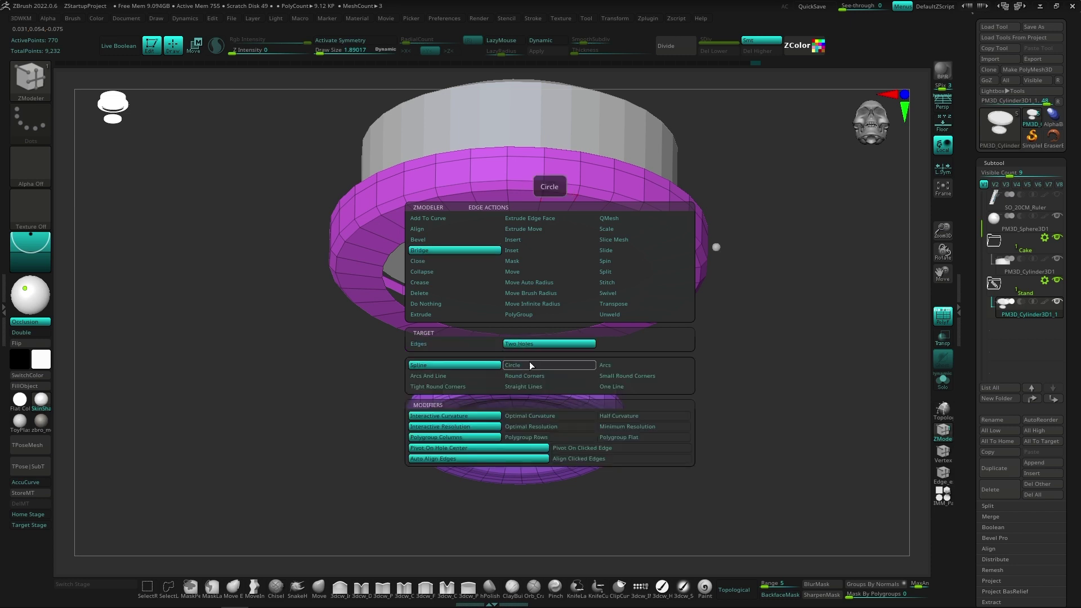
pyautogui.click(529, 374)
pyautogui.click(494, 412)
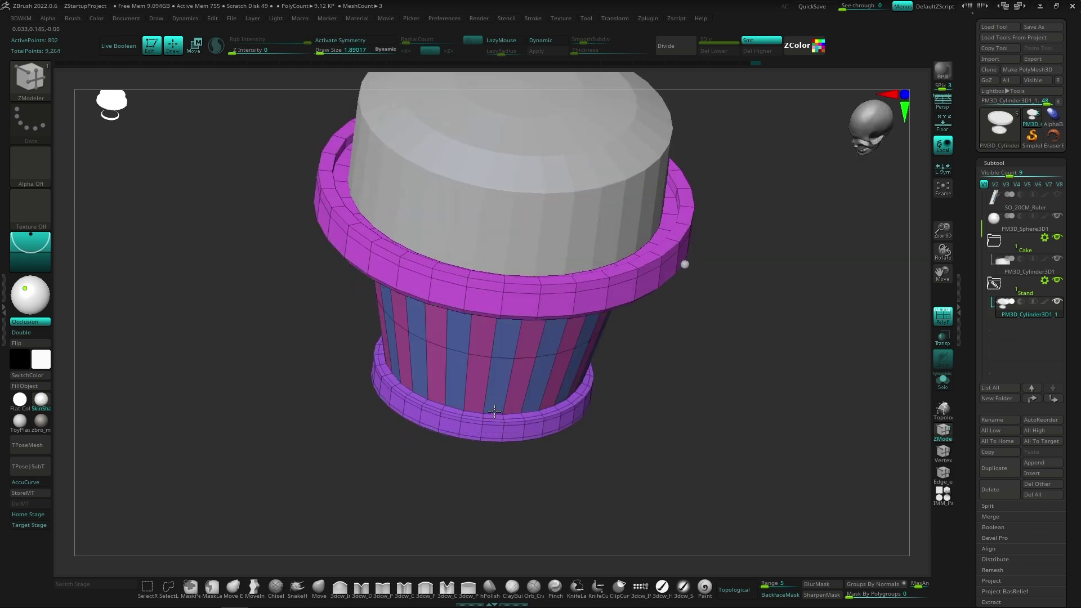
pyautogui.moveTo(509, 388); pyautogui.dragTo(545, 417)
pyautogui.hotkey('ctrl', 'z')
# Retry the ring bridge with a Circle profile, inspect it, and undo it.
pyautogui.moveTo(536, 490); pyautogui.dragTo(534, 270)
pyautogui.press('space')
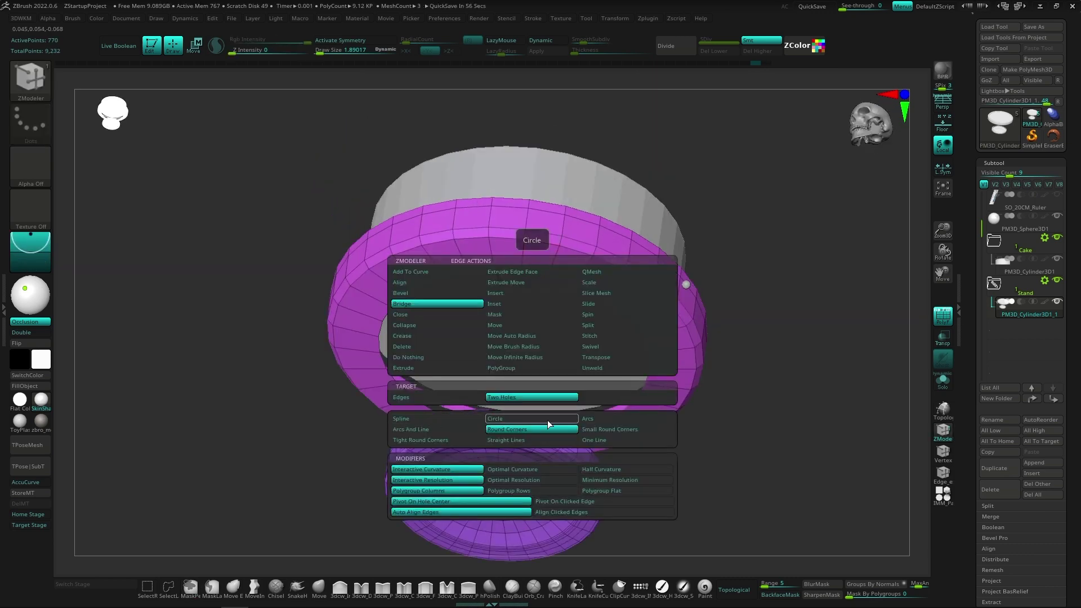
pyautogui.click(547, 420)
pyautogui.moveTo(526, 290)
pyautogui.mouseDown()
pyautogui.moveTo(495, 454)
pyautogui.moveTo(440, 417)
pyautogui.mouseUp()
pyautogui.moveTo(366, 448)
pyautogui.mouseDown()
pyautogui.moveTo(478, 405)
pyautogui.moveTo(520, 288)
pyautogui.mouseUp()
pyautogui.hotkey('ctrl', 'z')
# Retry the ring bridge with Polygroup Flat, inspect it, and undo it.
pyautogui.press('space')
pyautogui.click(591, 506)
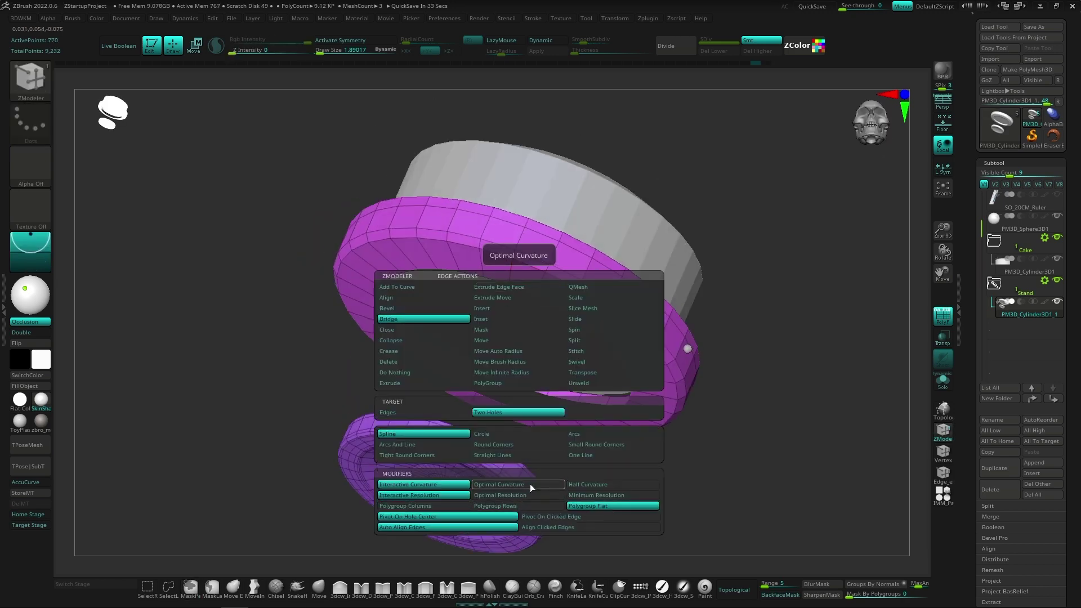
pyautogui.moveTo(529, 484)
pyautogui.mouseDown()
pyautogui.moveTo(511, 313)
pyautogui.moveTo(471, 429)
pyautogui.moveTo(520, 440)
pyautogui.mouseUp()
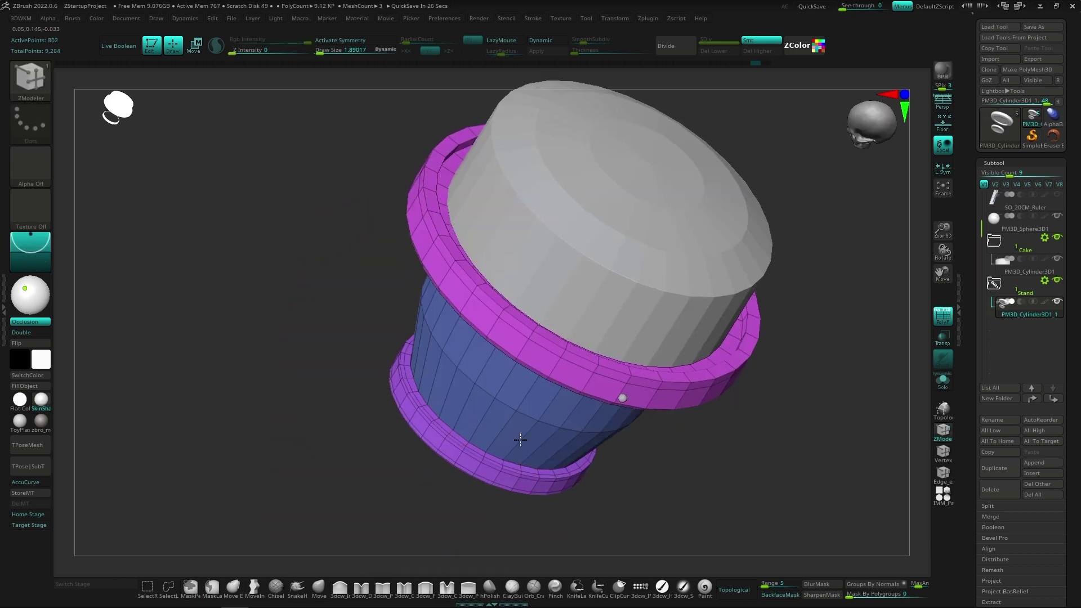
pyautogui.moveTo(627, 370); pyautogui.dragTo(545, 334)
pyautogui.hotkey('ctrl', 'z')
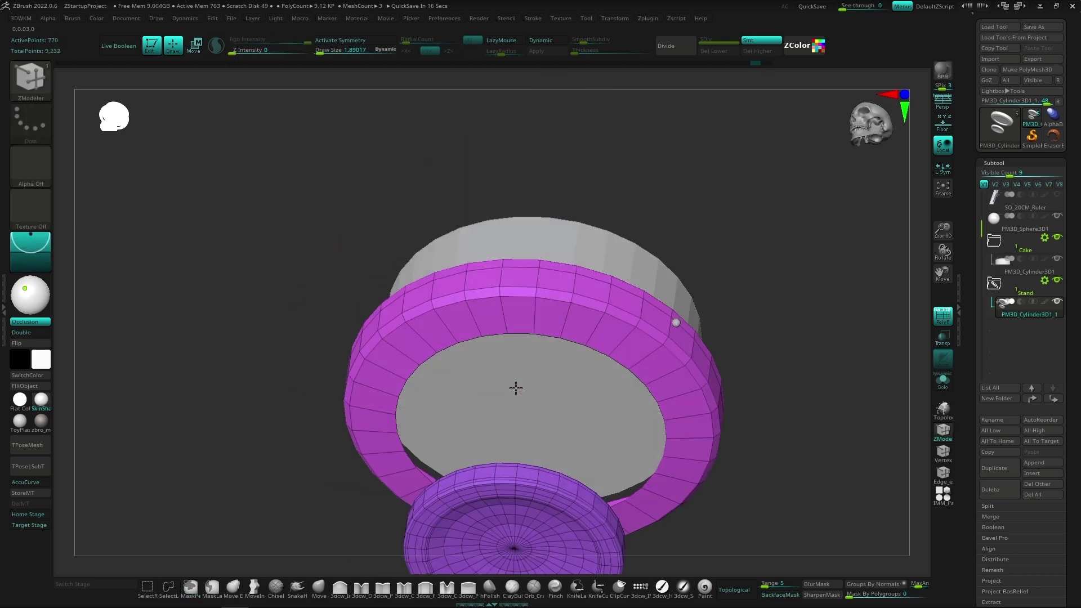
# Bridge the upper plate ring to the base ring to form the column wall.
pyautogui.press('space')
pyautogui.press('space')
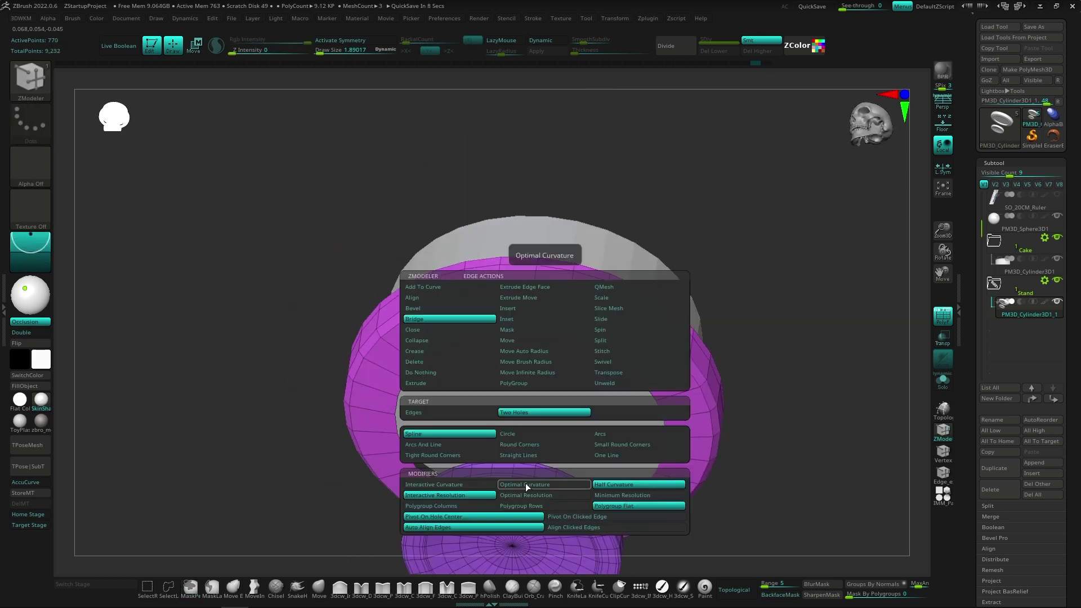
pyautogui.moveTo(546, 340)
pyautogui.mouseDown()
pyautogui.moveTo(499, 437)
pyautogui.moveTo(543, 434)
pyautogui.mouseUp()
pyautogui.hotkey('ctrl', 'z')
pyautogui.press('space')
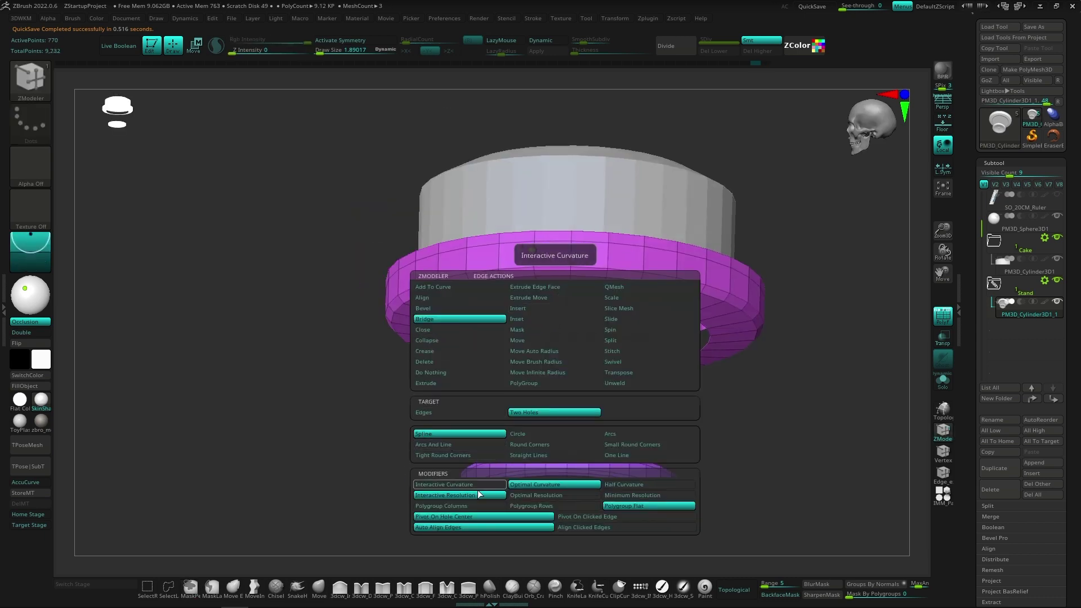
pyautogui.click(479, 488)
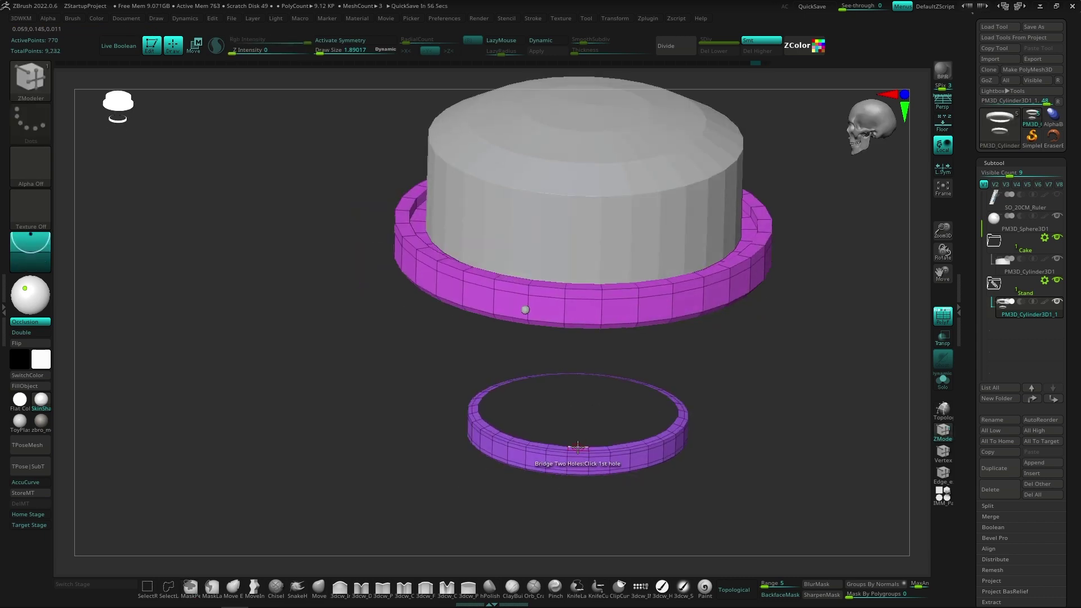
pyautogui.moveTo(514, 272); pyautogui.dragTo(581, 342)
# Scale the column's middle inward with the Transpose gizmo to start the hourglass.
pyautogui.press('space')
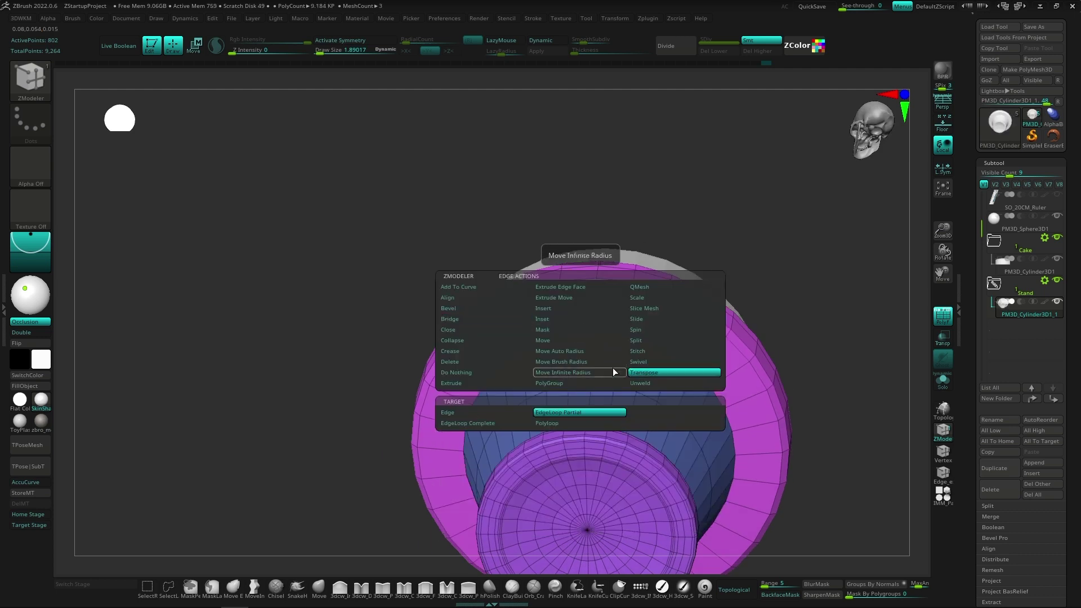
pyautogui.press('w')
pyautogui.moveTo(580, 337)
pyautogui.mouseDown(button='right')
pyautogui.moveTo(626, 416)
pyautogui.moveTo(548, 302)
pyautogui.mouseUp(button='right')
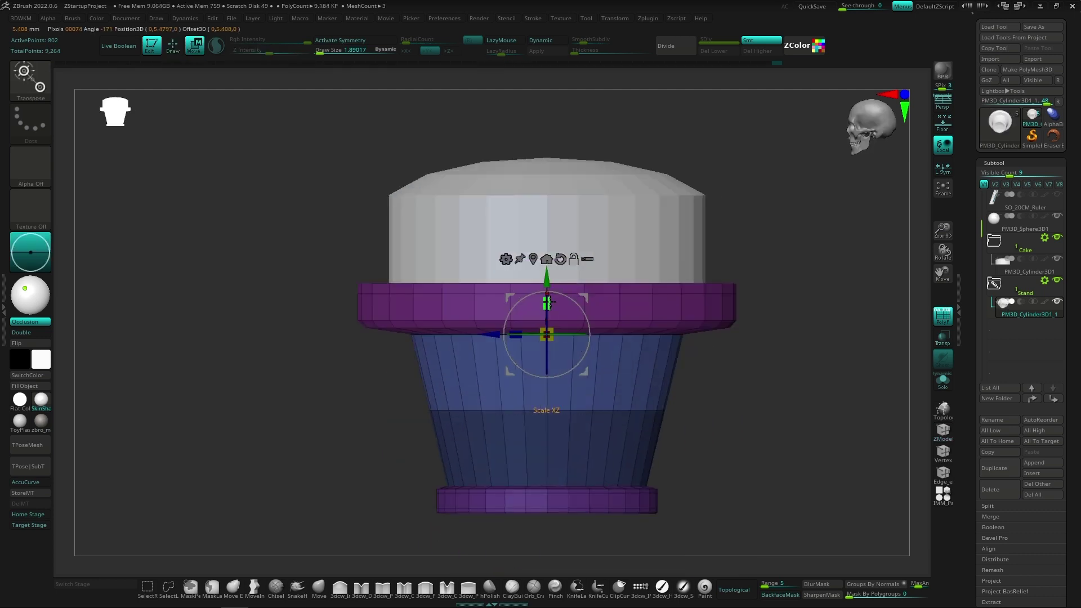
pyautogui.click(394, 410)
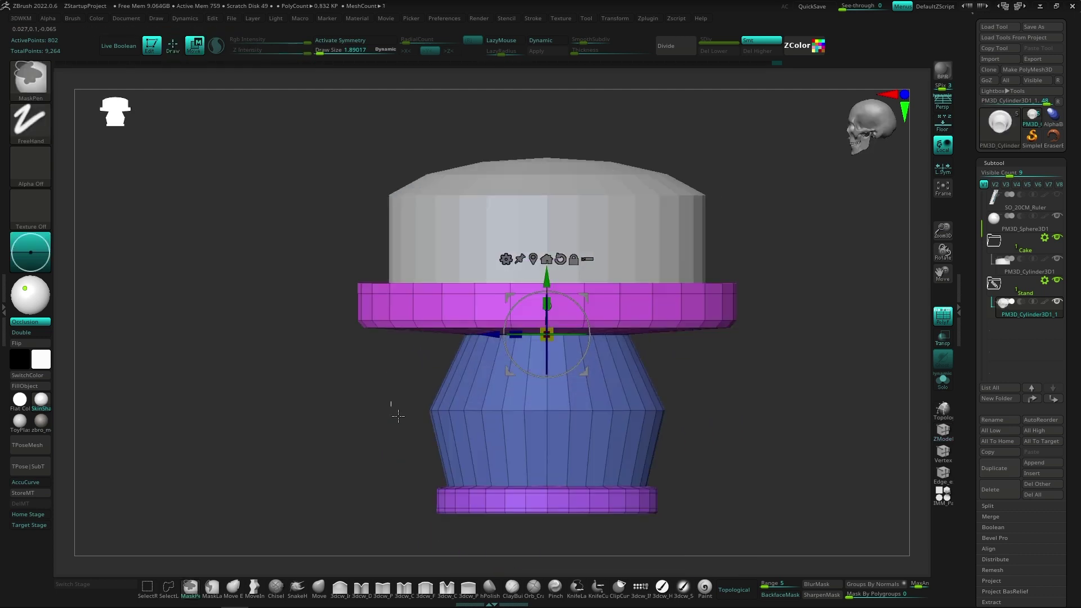
pyautogui.press('ctrl')
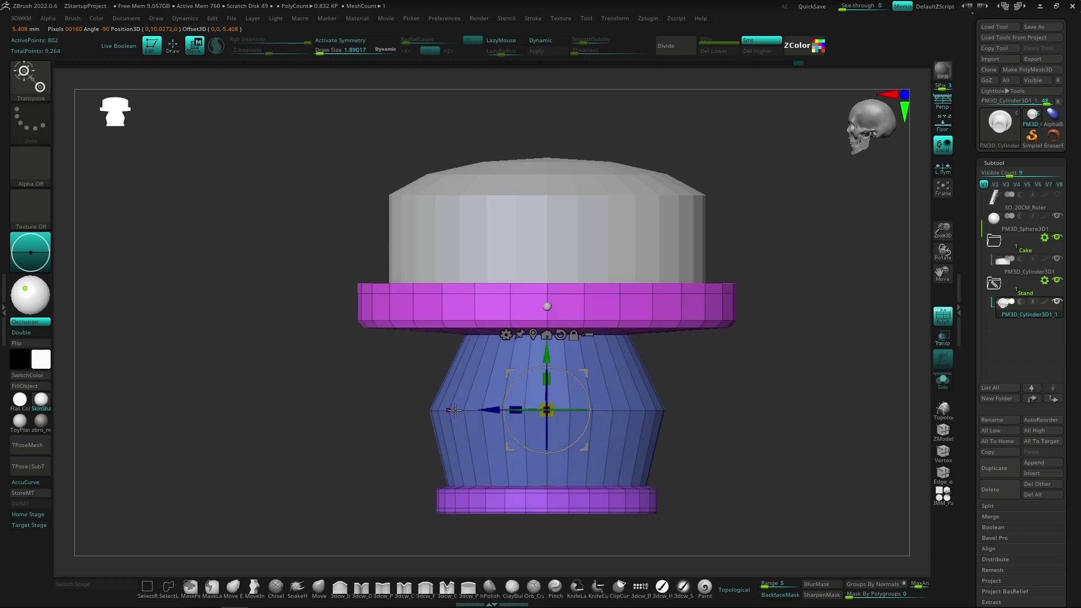
pyautogui.click(561, 336)
pyautogui.moveTo(548, 379); pyautogui.dragTo(547, 397)
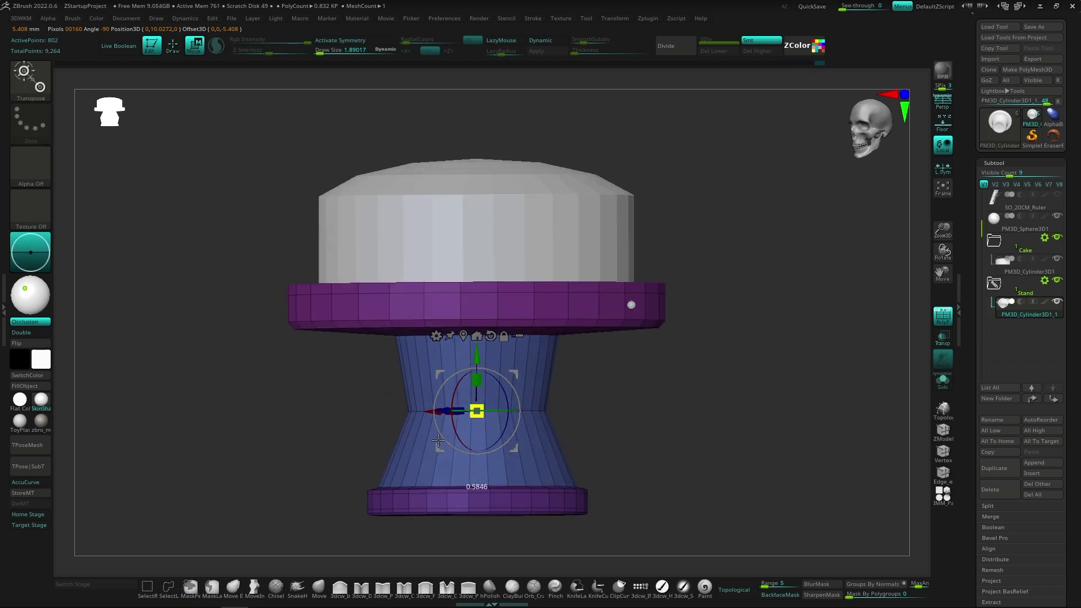
pyautogui.moveTo(732, 338); pyautogui.dragTo(748, 398)
pyautogui.press('q')
pyautogui.press('w')
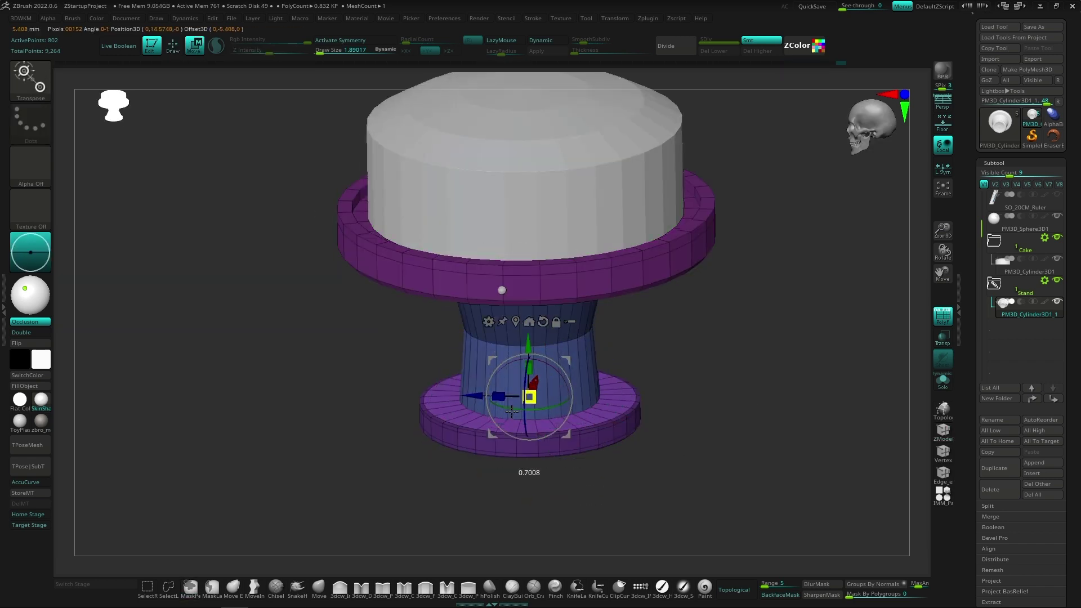
# Insert an edge loop around the column and scale it in to a narrow waist.
pyautogui.keyDown('alt'); pyautogui.moveTo(504, 411); pyautogui.dragTo(530, 366); pyautogui.keyUp('alt')
pyautogui.moveTo(732, 338)
pyautogui.mouseDown()
pyautogui.moveTo(732, 360)
pyautogui.moveTo(532, 370)
pyautogui.mouseUp()
pyautogui.moveTo(828, 333); pyautogui.dragTo(695, 354)
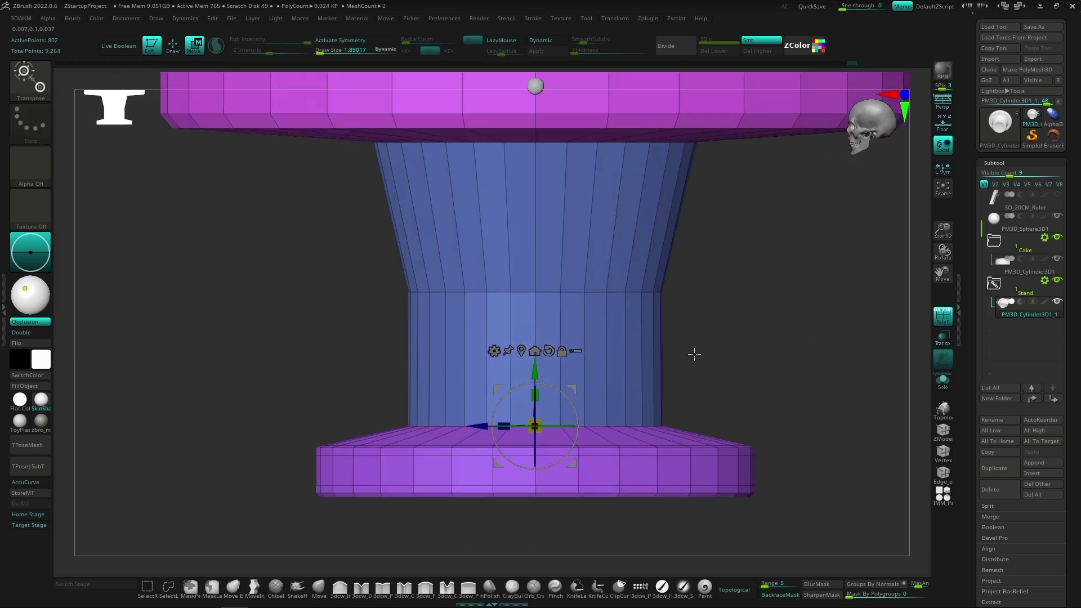
pyautogui.press('space')
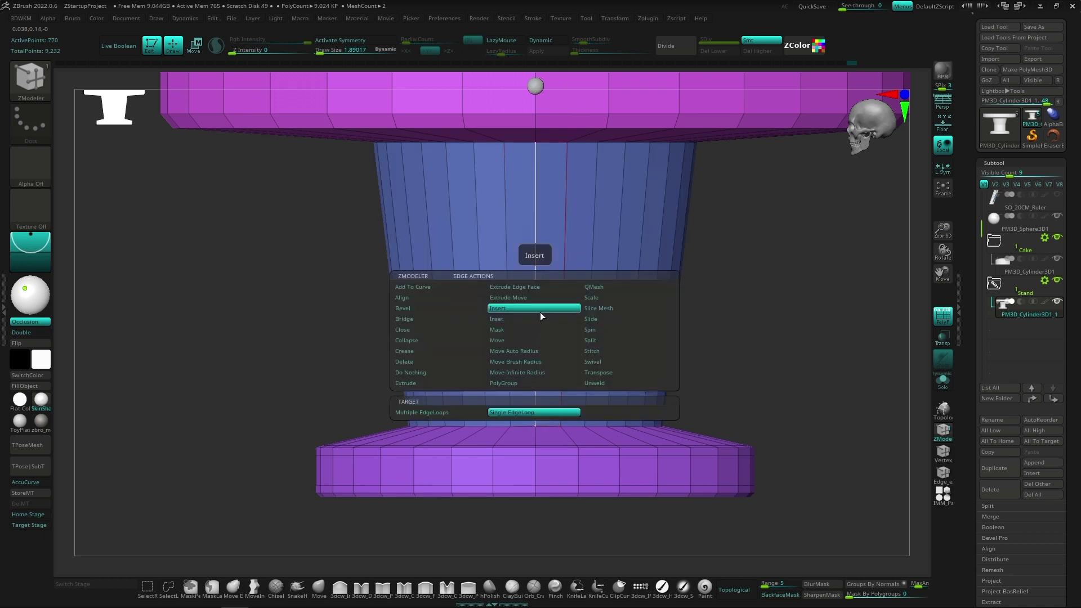
pyautogui.click(563, 321)
pyautogui.click(506, 293)
pyautogui.moveTo(507, 293); pyautogui.dragTo(457, 266)
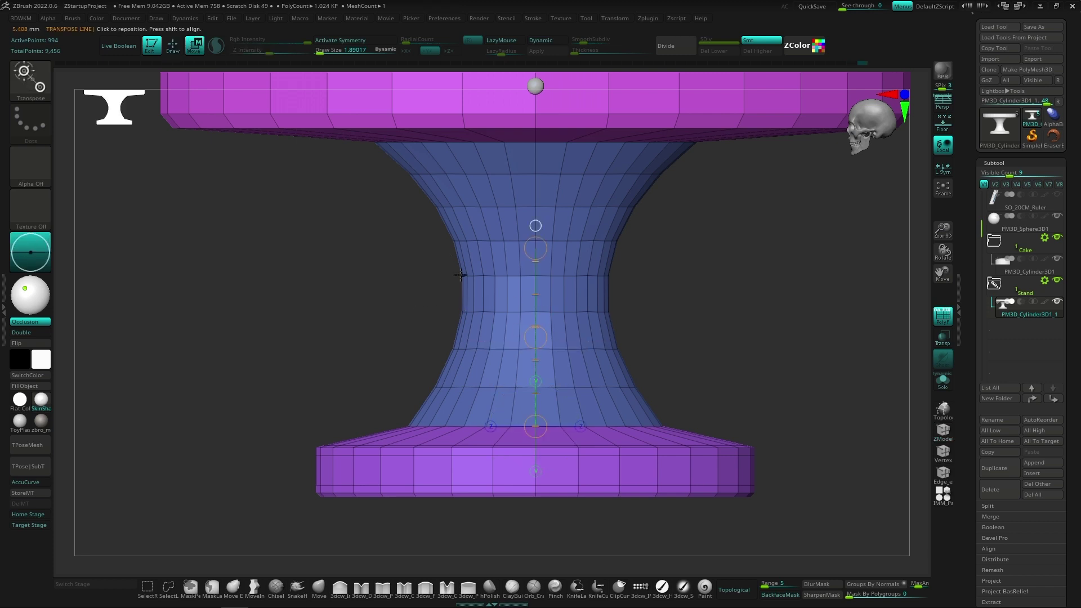
pyautogui.press('q')
pyautogui.moveTo(617, 278)
pyautogui.mouseDown()
pyautogui.moveTo(695, 379)
pyautogui.moveTo(653, 428)
pyautogui.moveTo(707, 379)
pyautogui.moveTo(591, 414)
pyautogui.mouseUp()
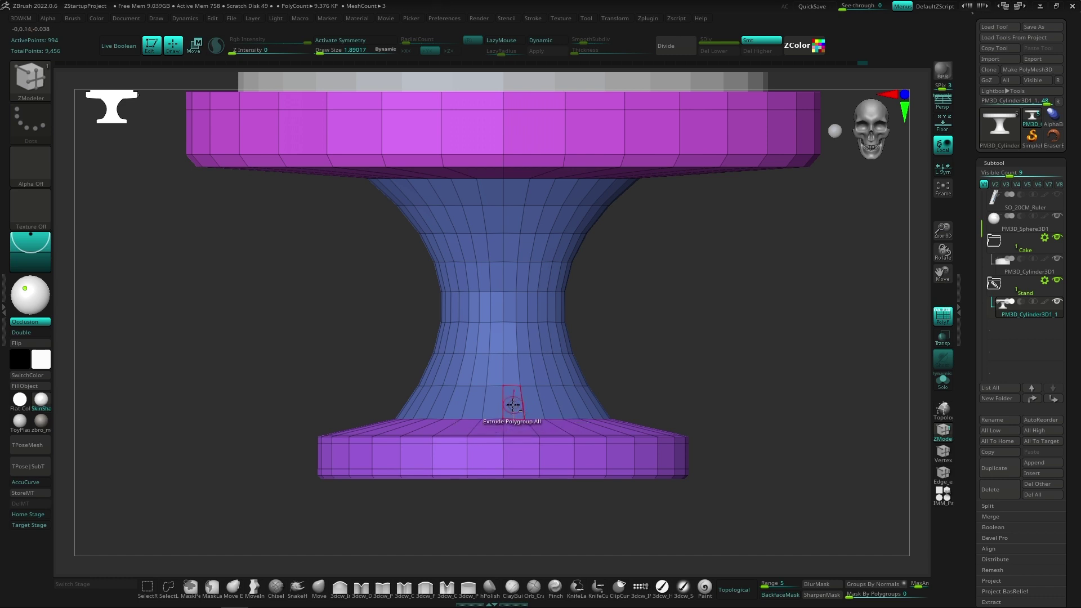
# Mark alternating vertical strips of the column as stripe polygroups.
pyautogui.moveTo(557, 248); pyautogui.dragTo(513, 368)
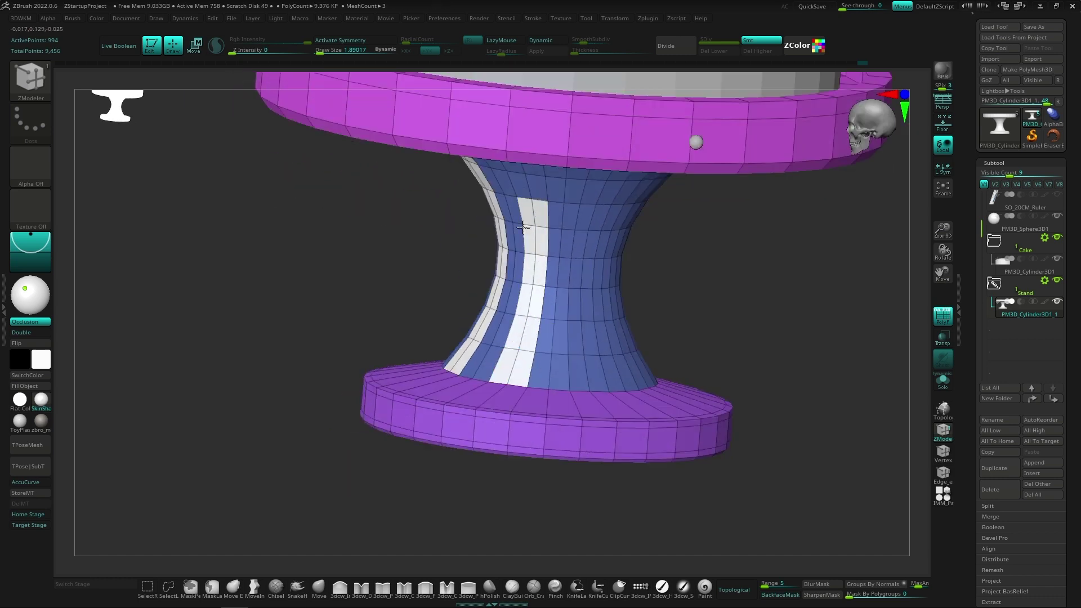
pyautogui.moveTo(519, 237)
pyautogui.mouseDown()
pyautogui.moveTo(547, 152)
pyautogui.moveTo(567, 378)
pyautogui.mouseUp()
pyautogui.moveTo(606, 199)
pyautogui.mouseDown()
pyautogui.moveTo(489, 165)
pyautogui.moveTo(509, 332)
pyautogui.mouseUp()
pyautogui.moveTo(519, 232)
pyautogui.mouseDown()
pyautogui.moveTo(516, 171)
pyautogui.moveTo(560, 285)
pyautogui.moveTo(541, 294)
pyautogui.mouseUp()
pyautogui.moveTo(548, 158); pyautogui.dragTo(494, 328)
pyautogui.moveTo(528, 180); pyautogui.dragTo(548, 305)
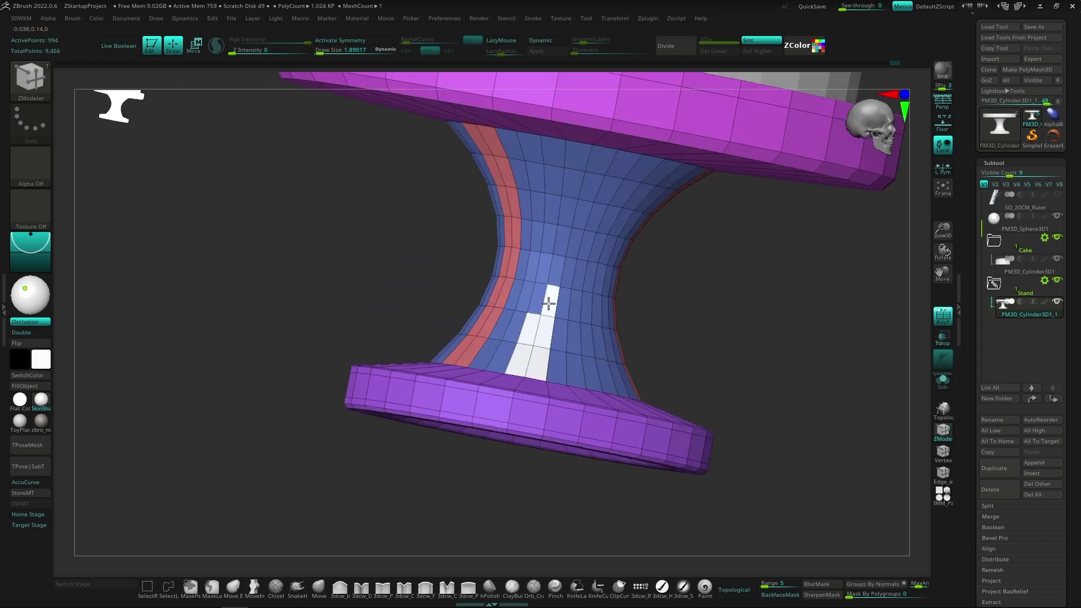
pyautogui.moveTo(563, 178); pyautogui.dragTo(578, 313)
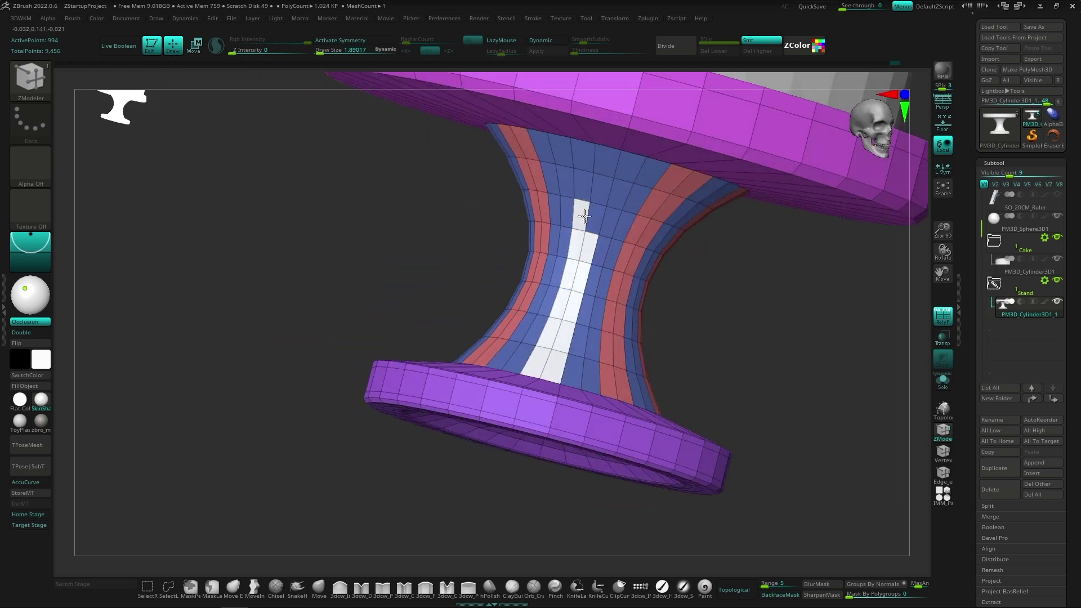
pyautogui.moveTo(611, 169); pyautogui.dragTo(584, 366)
# Try extruding the stripes outward with QMesh Polygroup All, preview, then undo.
pyautogui.press('space')
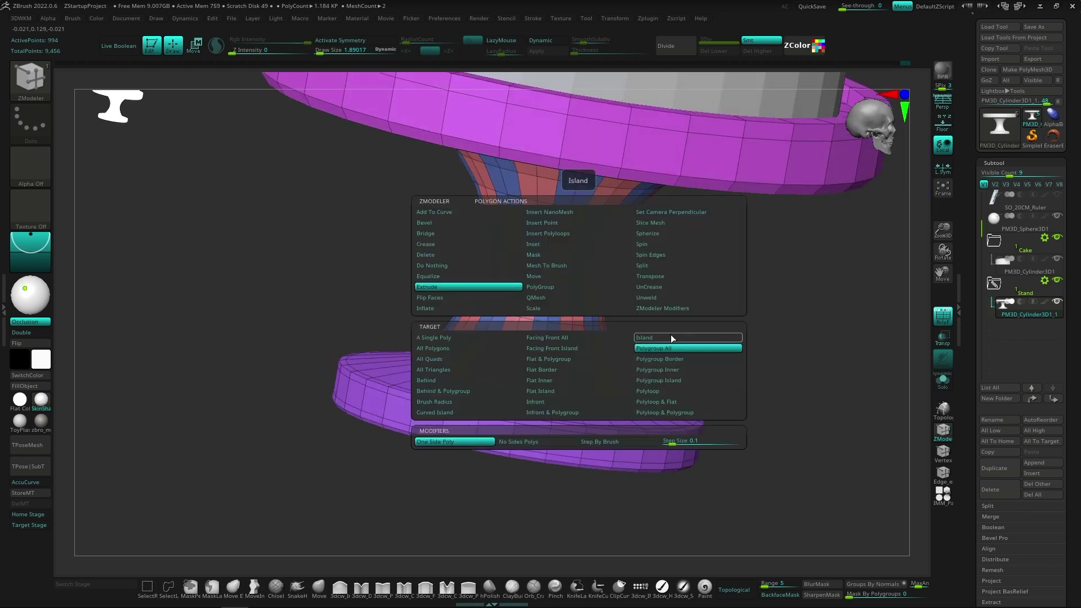
pyautogui.click(549, 304)
pyautogui.click(565, 369)
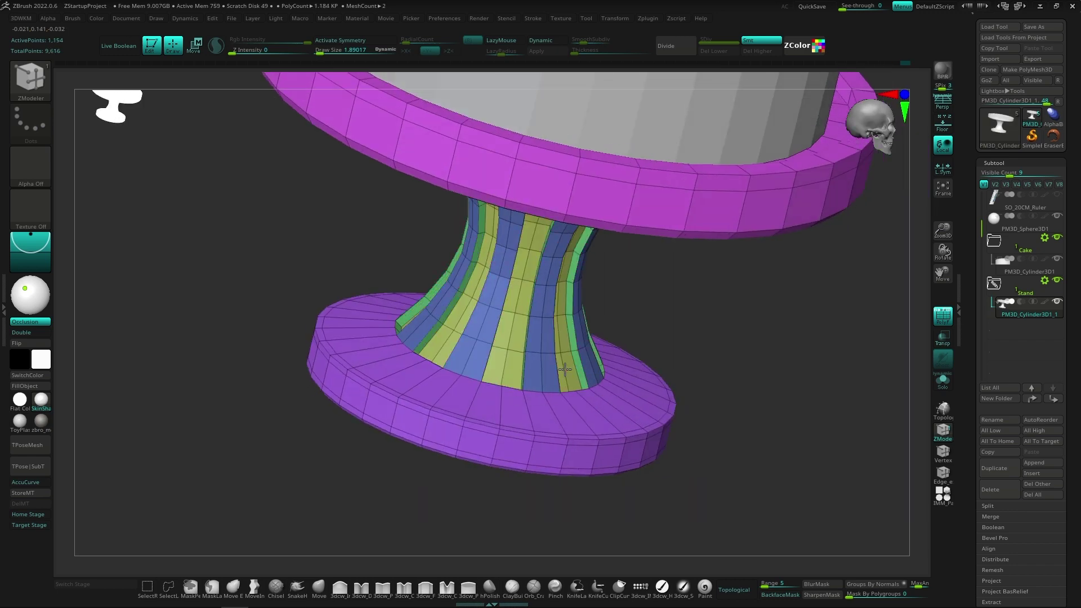
pyautogui.hotkey('ctrl', 'z')
pyautogui.moveTo(551, 363)
pyautogui.mouseDown()
pyautogui.moveTo(577, 345)
pyautogui.moveTo(583, 366)
pyautogui.moveTo(564, 364)
pyautogui.mouseUp()
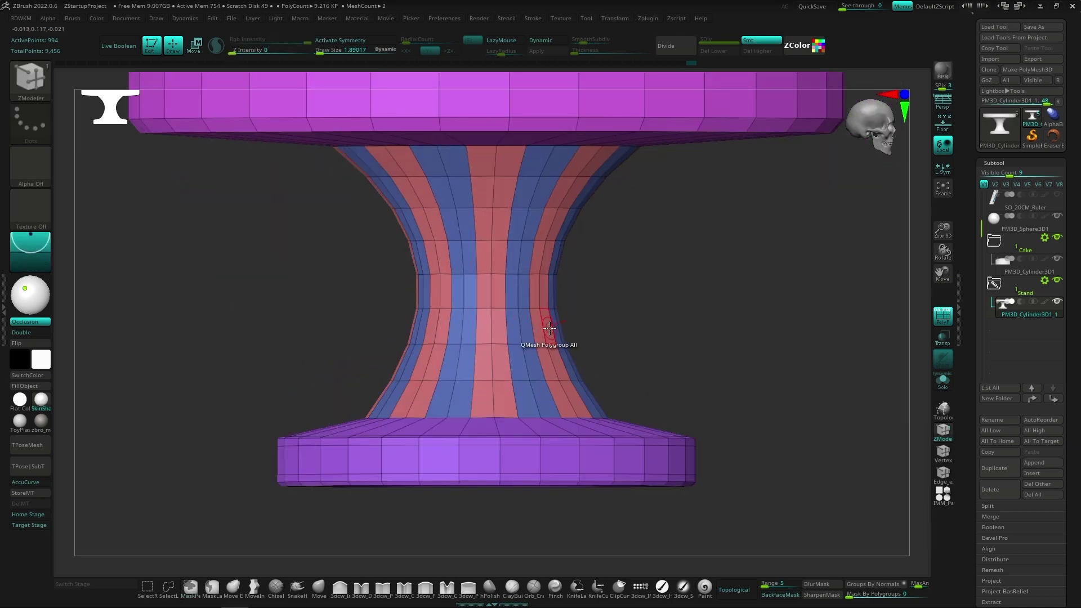
pyautogui.moveTo(549, 327)
pyautogui.mouseDown()
pyautogui.moveTo(729, 362)
pyautogui.moveTo(760, 502)
pyautogui.moveTo(683, 406)
pyautogui.moveTo(663, 479)
pyautogui.moveTo(644, 488)
pyautogui.moveTo(674, 463)
pyautogui.moveTo(567, 471)
pyautogui.moveTo(608, 415)
pyautogui.mouseUp()
pyautogui.hotkey('shift', 'f')
pyautogui.hotkey('shift', 'f')
pyautogui.hotkey('ctrl', 'z')
pyautogui.press('space')
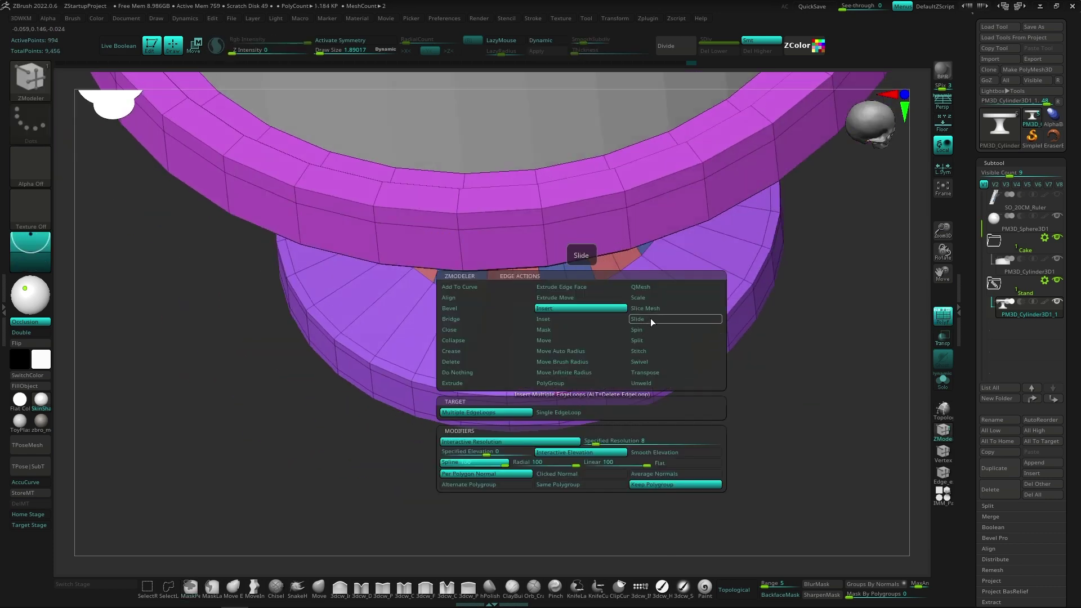
# Insert an edge loop under the plate with Insert EdgeLoop.
pyautogui.click(650, 319)
pyautogui.moveTo(591, 368); pyautogui.dragTo(583, 159)
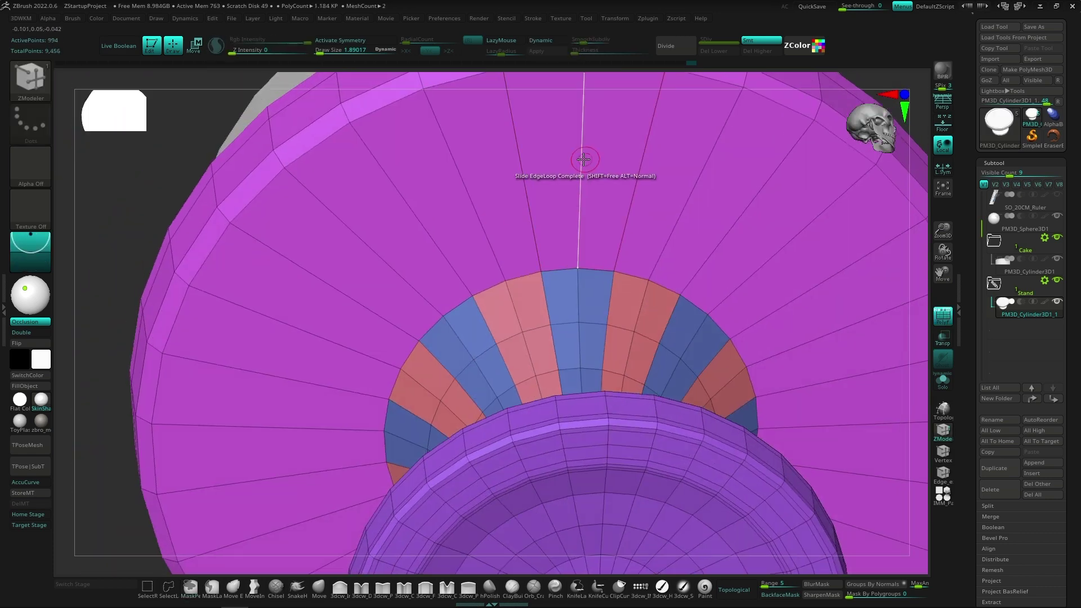
pyautogui.moveTo(582, 162)
pyautogui.mouseDown(button='right')
pyautogui.moveTo(591, 340)
pyautogui.moveTo(555, 285)
pyautogui.mouseUp(button='right')
pyautogui.press('space')
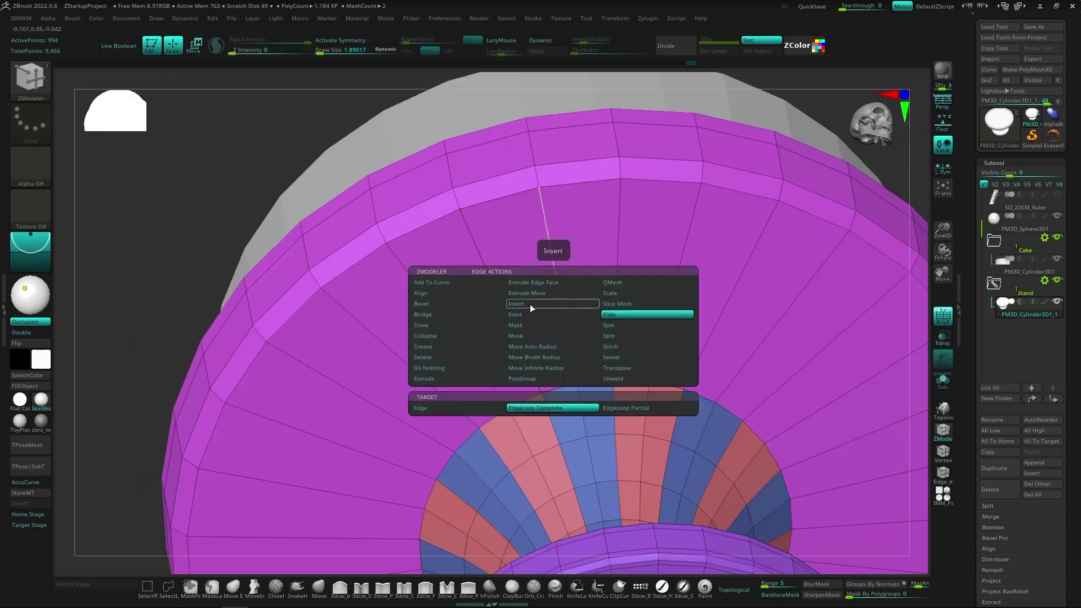
pyautogui.click(529, 304)
pyautogui.click(549, 236)
pyautogui.moveTo(546, 241)
pyautogui.mouseDown(button='right')
pyautogui.moveTo(563, 371)
pyautogui.moveTo(586, 394)
pyautogui.moveTo(618, 481)
pyautogui.moveTo(662, 432)
pyautogui.moveTo(728, 449)
pyautogui.moveTo(635, 353)
pyautogui.moveTo(632, 369)
pyautogui.moveTo(534, 297)
pyautogui.moveTo(564, 315)
pyautogui.moveTo(574, 289)
pyautogui.moveTo(575, 322)
pyautogui.mouseUp(button='right')
# Preview the stand smoothed, then return to the flat polygroup view.
pyautogui.press('f')
pyautogui.hotkey('shift', 'f')
pyautogui.press('d')
pyautogui.press('d')
pyautogui.hotkey('shift', 'd')
pyautogui.hotkey('shift', 'f')
# Insert another horizontal edge loop around the plate rim.
pyautogui.press('space')
pyautogui.press('w')
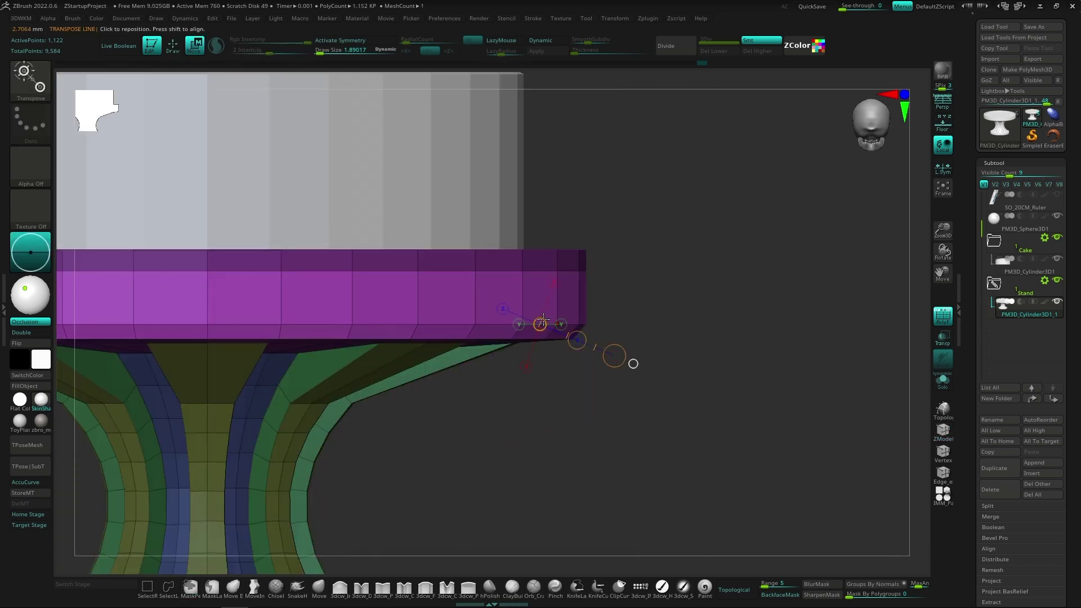
pyautogui.moveTo(540, 275)
pyautogui.mouseDown(button='right')
pyautogui.moveTo(555, 329)
pyautogui.moveTo(542, 288)
pyautogui.mouseUp(button='right')
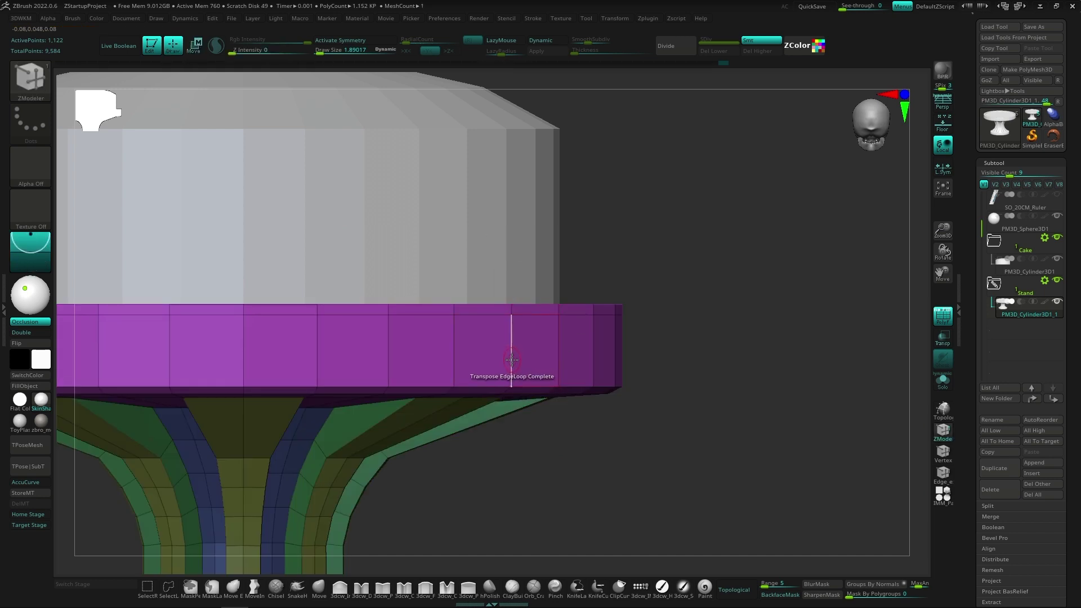
pyautogui.press('space')
pyautogui.click(513, 377)
pyautogui.moveTo(513, 377)
pyautogui.mouseDown(button='right')
pyautogui.moveTo(607, 322)
pyautogui.moveTo(553, 326)
pyautogui.moveTo(794, 313)
pyautogui.moveTo(743, 443)
pyautogui.moveTo(662, 358)
pyautogui.moveTo(690, 418)
pyautogui.moveTo(678, 328)
pyautogui.mouseUp(button='right')
# Push the recessed rim panels flush, checking them in the smoothed preview.
pyautogui.press('d')
pyautogui.hotkey('shift', 'd')
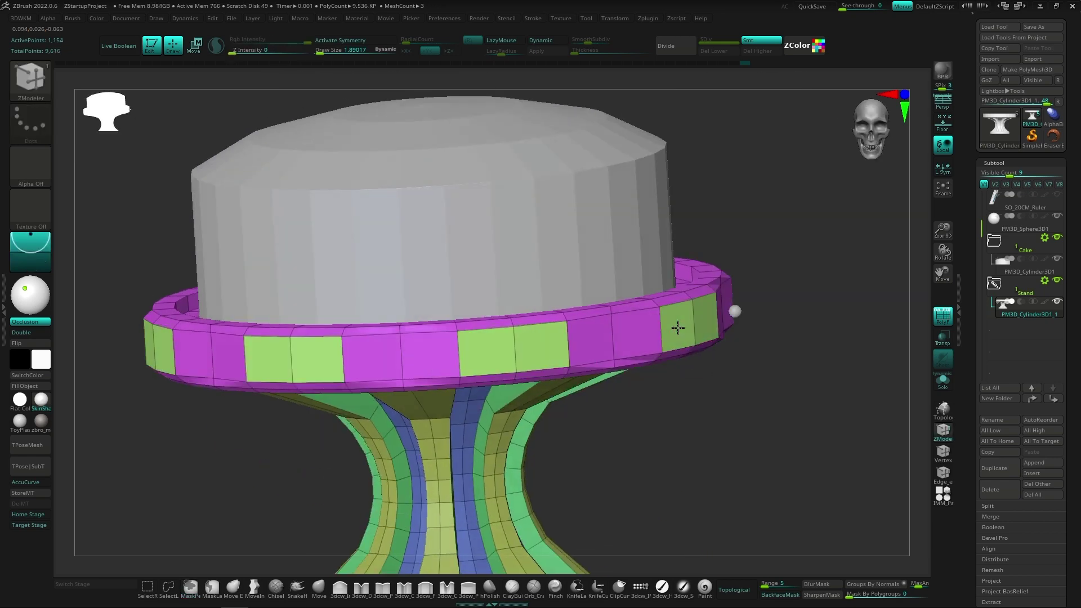
pyautogui.moveTo(716, 398)
pyautogui.mouseDown(button='right')
pyautogui.moveTo(734, 448)
pyautogui.moveTo(676, 313)
pyautogui.mouseUp(button='right')
pyautogui.press('d')
pyautogui.moveTo(685, 325); pyautogui.dragTo(684, 333)
pyautogui.moveTo(684, 333)
pyautogui.mouseDown(button='right')
pyautogui.moveTo(665, 421)
pyautogui.moveTo(677, 313)
pyautogui.mouseUp(button='right')
pyautogui.moveTo(728, 340)
pyautogui.mouseDown(button='right')
pyautogui.moveTo(704, 360)
pyautogui.moveTo(676, 316)
pyautogui.moveTo(664, 344)
pyautogui.moveTo(670, 392)
pyautogui.mouseUp(button='right')
# Append a Cylinder3D subtool and set its Scale Master X size to 23.
pyautogui.rightClick(665, 345)
pyautogui.press('w')
pyautogui.moveTo(670, 280)
pyautogui.mouseDown(button='right')
pyautogui.moveTo(768, 317)
pyautogui.moveTo(787, 362)
pyautogui.moveTo(693, 293)
pyautogui.mouseUp(button='right')
pyautogui.moveTo(759, 305)
pyautogui.keyDown('ctrl'); pyautogui.mouseDown(button='right')
pyautogui.moveTo(637, 454)
pyautogui.moveTo(680, 454)
pyautogui.moveTo(397, 461)
pyautogui.mouseUp(button='right'); pyautogui.keyUp('ctrl')
pyautogui.hotkey('shift', 'f')
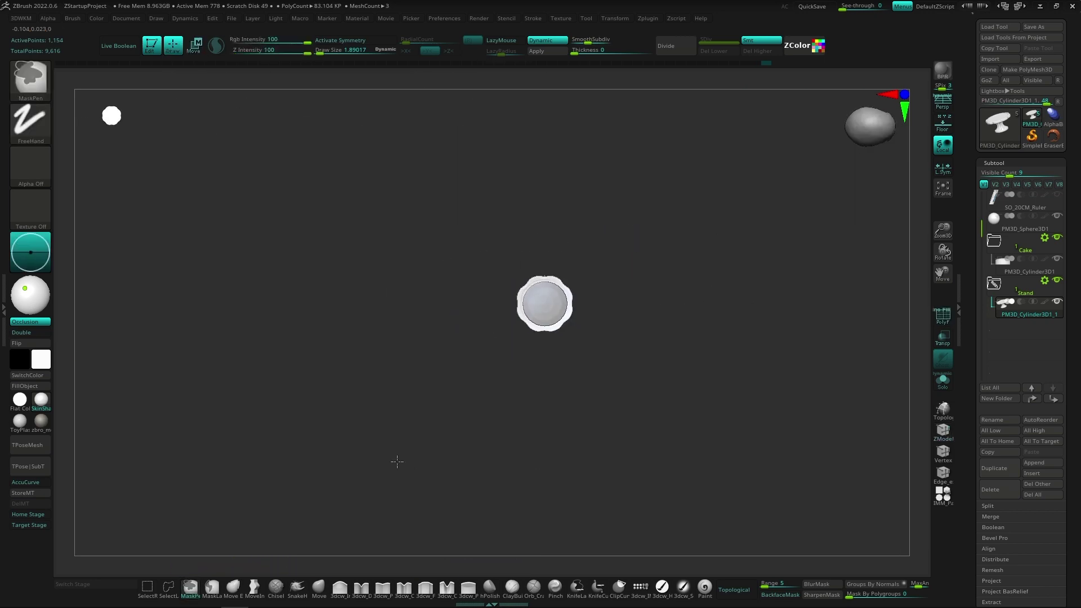
pyautogui.press('f')
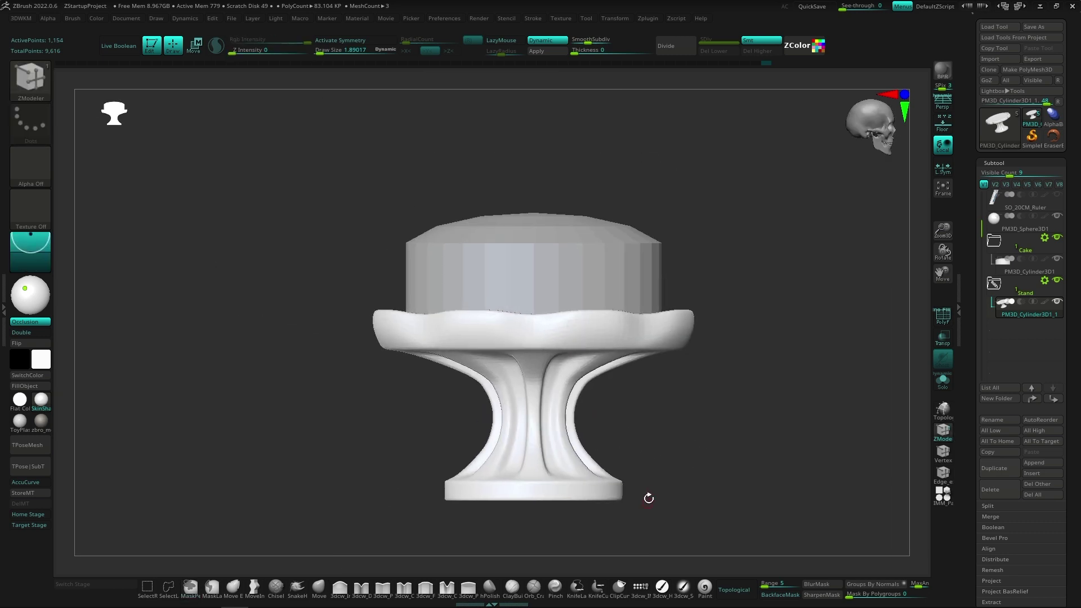
pyautogui.keyDown('ctrl'); pyautogui.moveTo(646, 499); pyautogui.dragTo(925, 384, button='right'); pyautogui.keyUp('ctrl')
pyautogui.click(1032, 473)
pyautogui.click(648, 530)
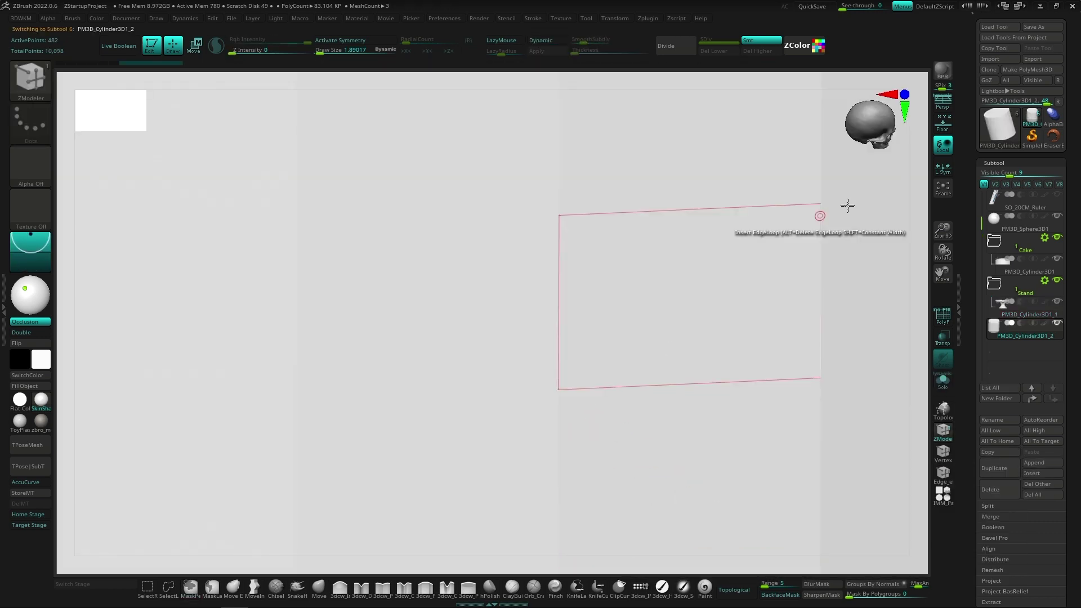
pyautogui.hotkey('shift', 'f')
pyautogui.scroll(5, 1000, 185)
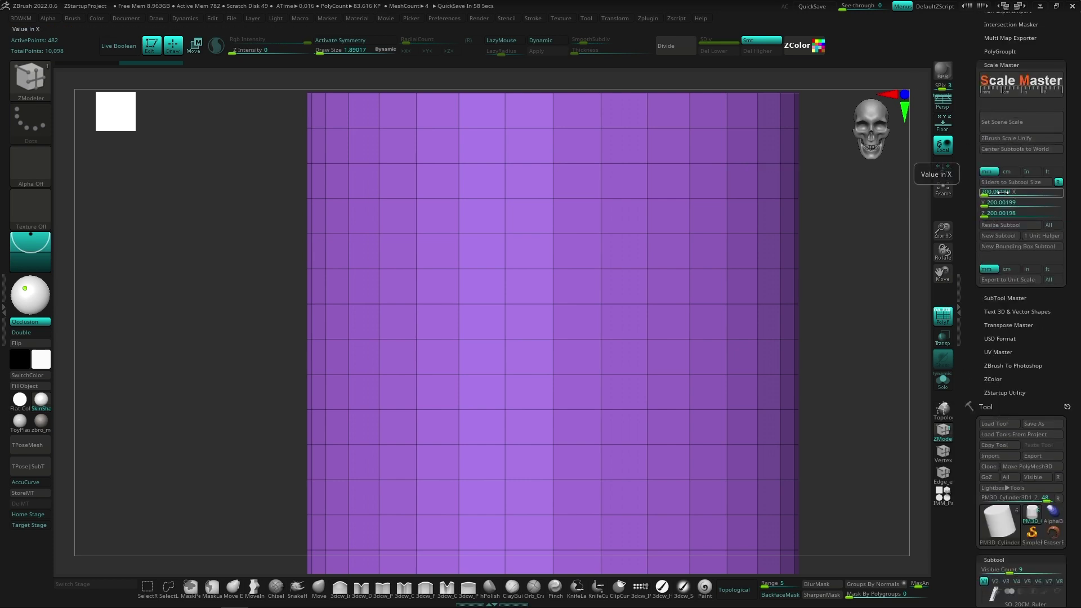
pyautogui.press('Return')
# Delete the cylinder's extra horizontal edge loops.
pyautogui.press('f')
pyautogui.press('w')
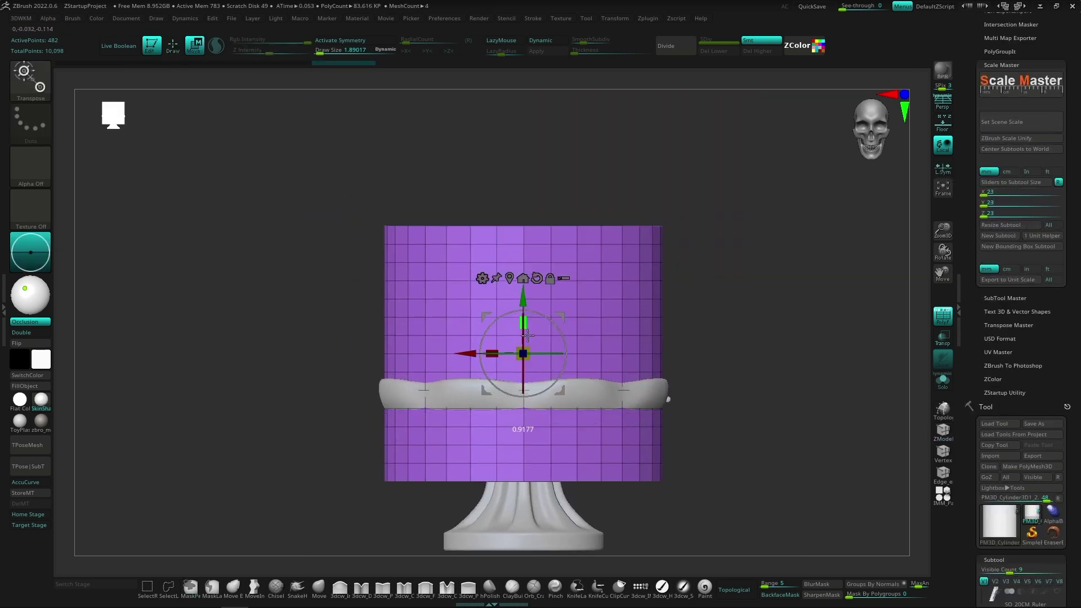
pyautogui.moveTo(523, 271)
pyautogui.mouseDown()
pyautogui.moveTo(622, 386)
pyautogui.moveTo(511, 307)
pyautogui.mouseUp()
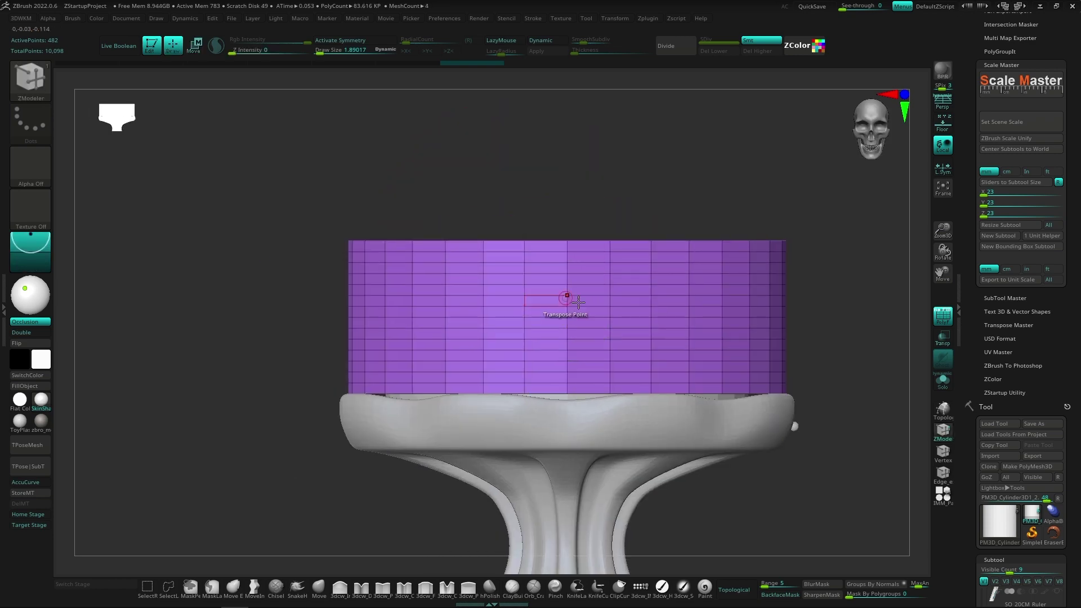
pyautogui.keyDown('alt'); pyautogui.click(545, 250); pyautogui.keyUp('alt')
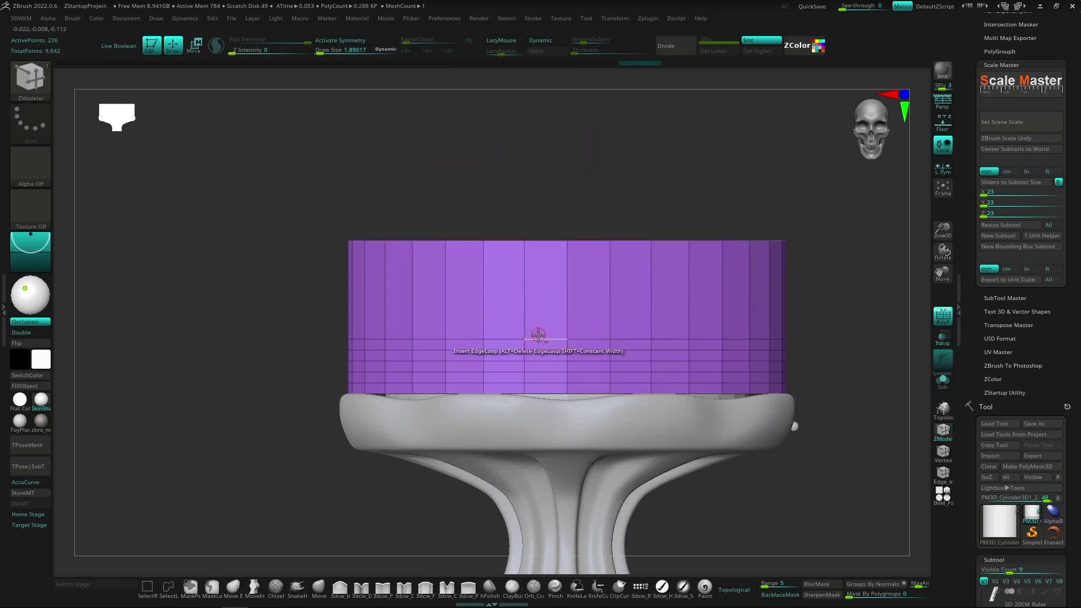
pyautogui.keyDown('alt'); pyautogui.click(540, 370); pyautogui.keyUp('alt')
pyautogui.moveTo(550, 459); pyautogui.dragTo(536, 536)
pyautogui.press('w')
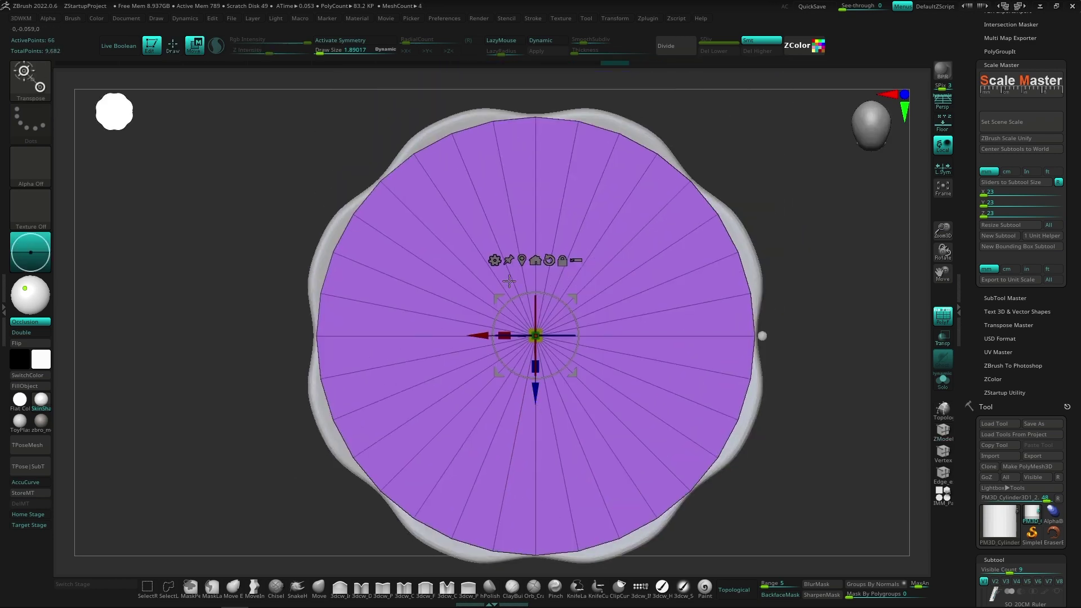
pyautogui.moveTo(521, 323)
pyautogui.keyDown('shift'); pyautogui.mouseDown()
pyautogui.moveTo(575, 338)
pyautogui.moveTo(422, 264)
pyautogui.moveTo(525, 282)
pyautogui.mouseUp(); pyautogui.keyUp('shift')
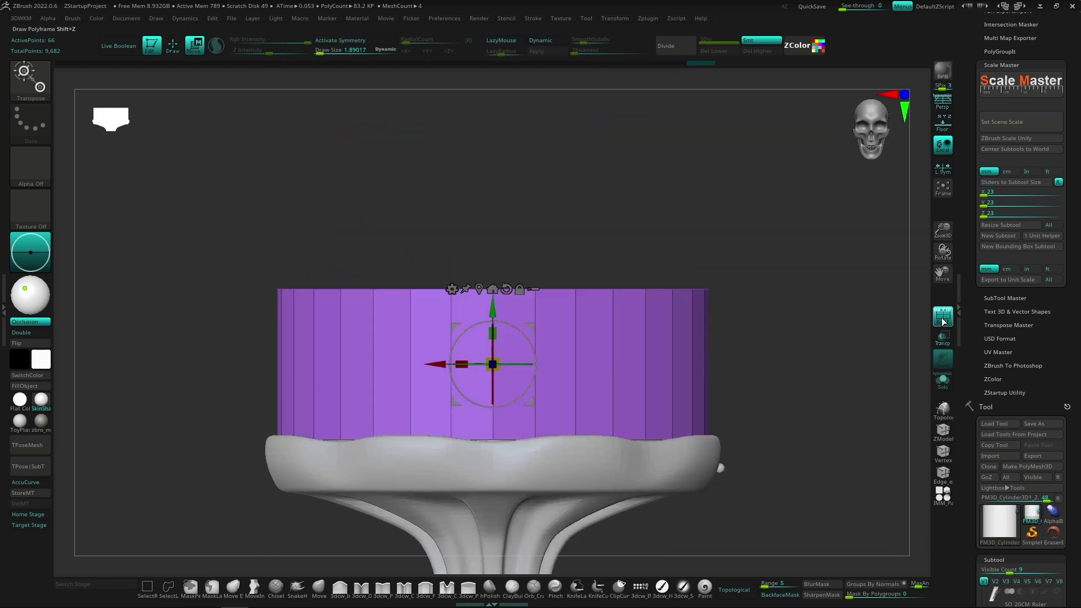
# Hide the cylinder's top cap, close the hole with a new cap, and dome it.
pyautogui.click(943, 336)
pyautogui.press('b')
pyautogui.press('z')
pyautogui.press('m')
pyautogui.moveTo(798, 305); pyautogui.dragTo(788, 371)
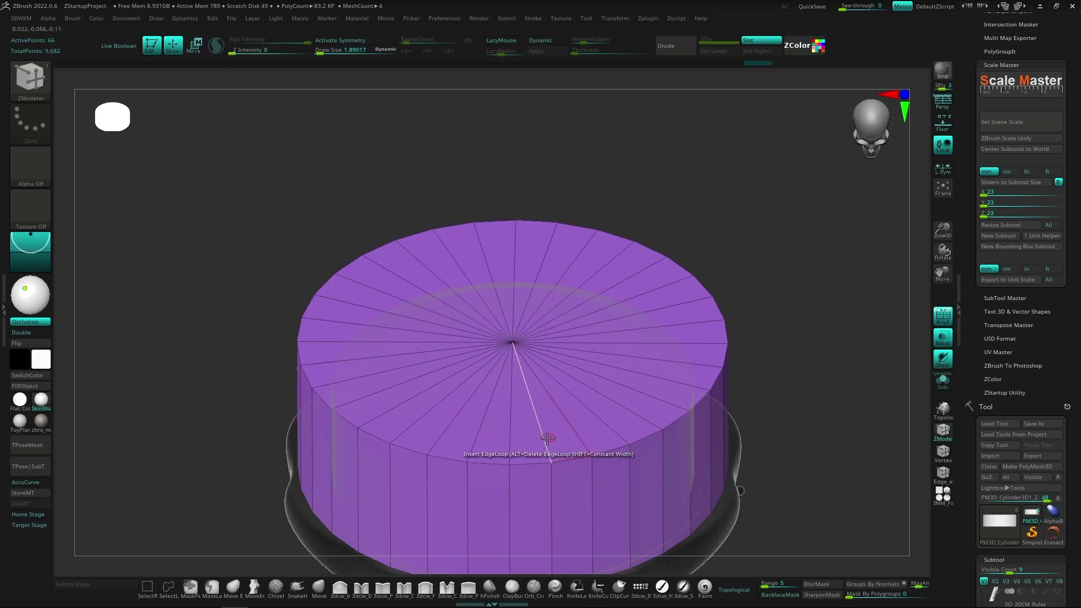
pyautogui.keyDown('ctrl'); pyautogui.keyDown('shift'); pyautogui.click(632, 532); pyautogui.keyUp('shift'); pyautogui.keyUp('ctrl')
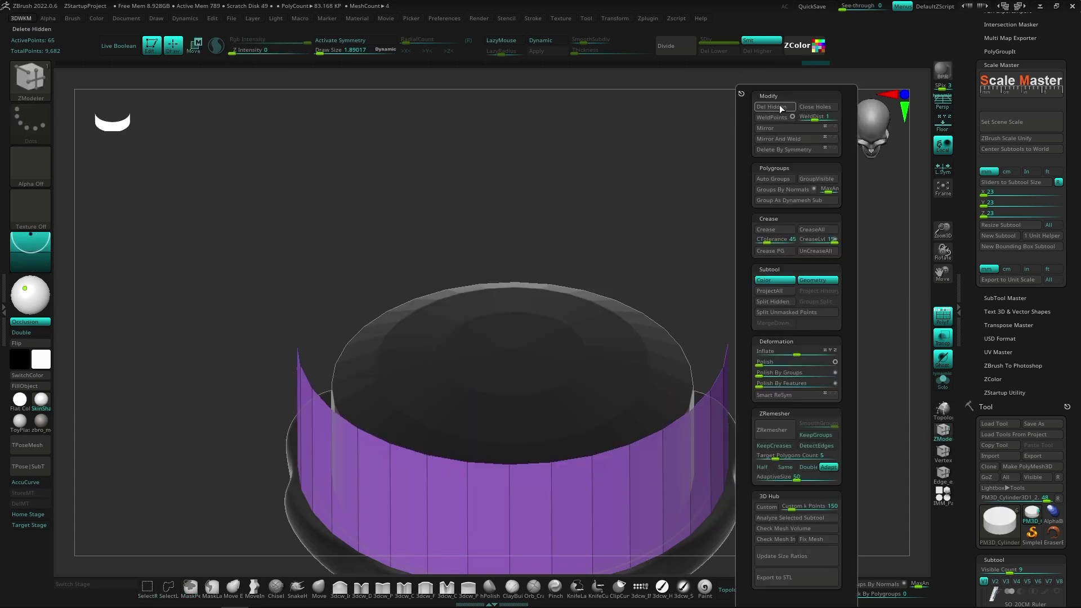
pyautogui.press('space')
pyautogui.click(519, 381)
pyautogui.moveTo(627, 420)
pyautogui.mouseDown()
pyautogui.moveTo(719, 402)
pyautogui.moveTo(607, 338)
pyautogui.mouseUp()
# Undo the cap's dome and make the cap's centre its own polygroup, targeting whole polygroups.
pyautogui.hotkey('ctrl', 'z')
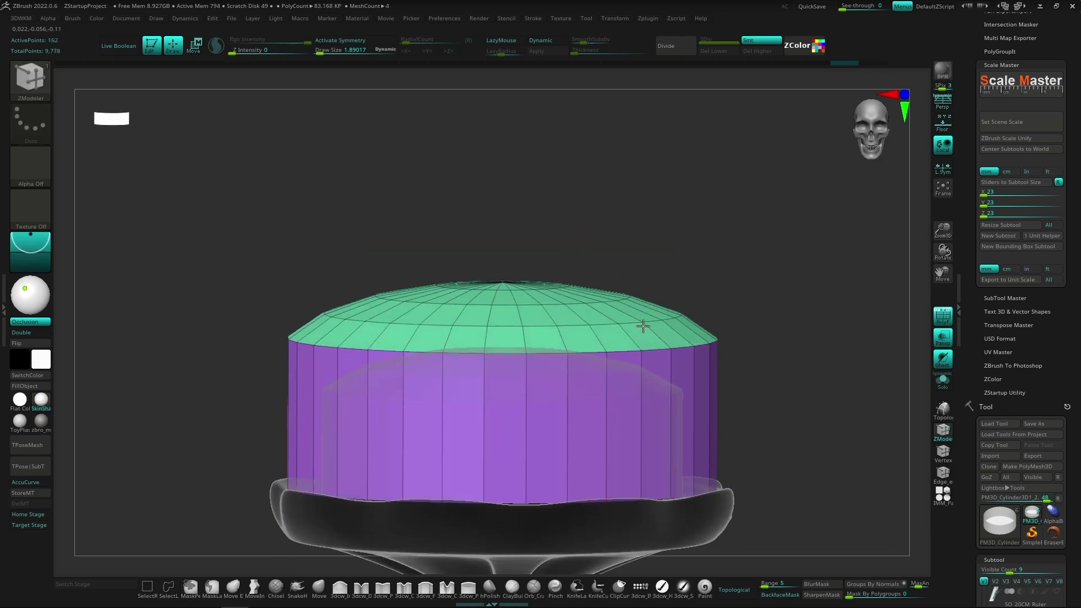
pyautogui.moveTo(642, 318)
pyautogui.mouseDown(button='right')
pyautogui.moveTo(623, 379)
pyautogui.moveTo(582, 431)
pyautogui.moveTo(560, 436)
pyautogui.moveTo(569, 352)
pyautogui.moveTo(621, 437)
pyautogui.moveTo(561, 482)
pyautogui.moveTo(542, 367)
pyautogui.mouseUp(button='right')
pyautogui.press('space')
pyautogui.click(538, 383)
pyautogui.press('space')
pyautogui.click(559, 436)
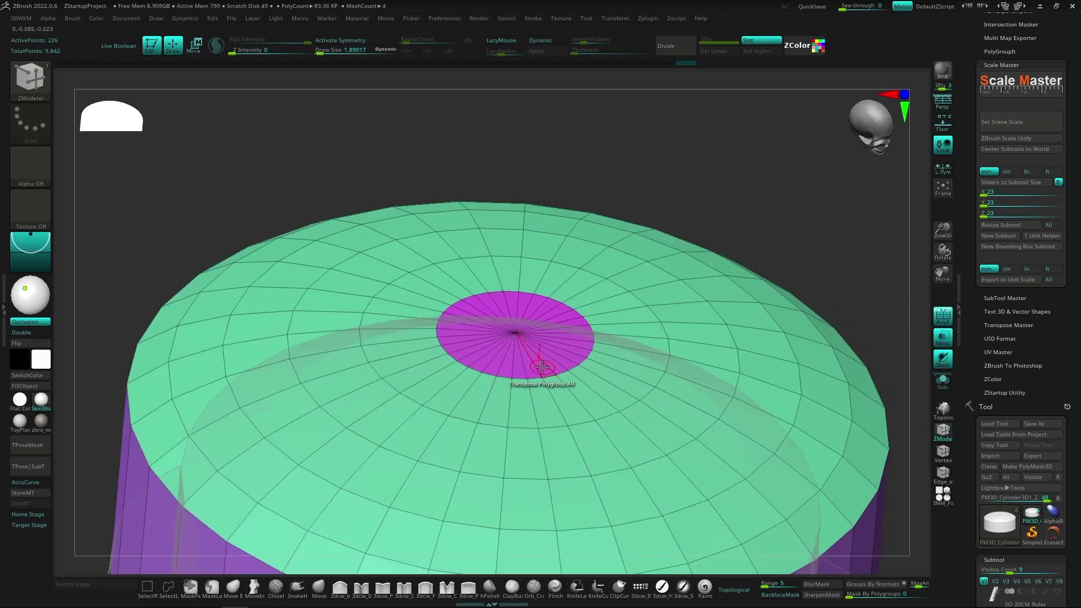
# Extrude the centre polygroup upward into a short post with Extrude Polygroup All.
pyautogui.press('space')
pyautogui.click(426, 288)
pyautogui.moveTo(543, 363); pyautogui.dragTo(542, 336)
pyautogui.moveTo(543, 327)
pyautogui.mouseDown(button='right')
pyautogui.moveTo(559, 355)
pyautogui.moveTo(552, 390)
pyautogui.mouseUp(button='right')
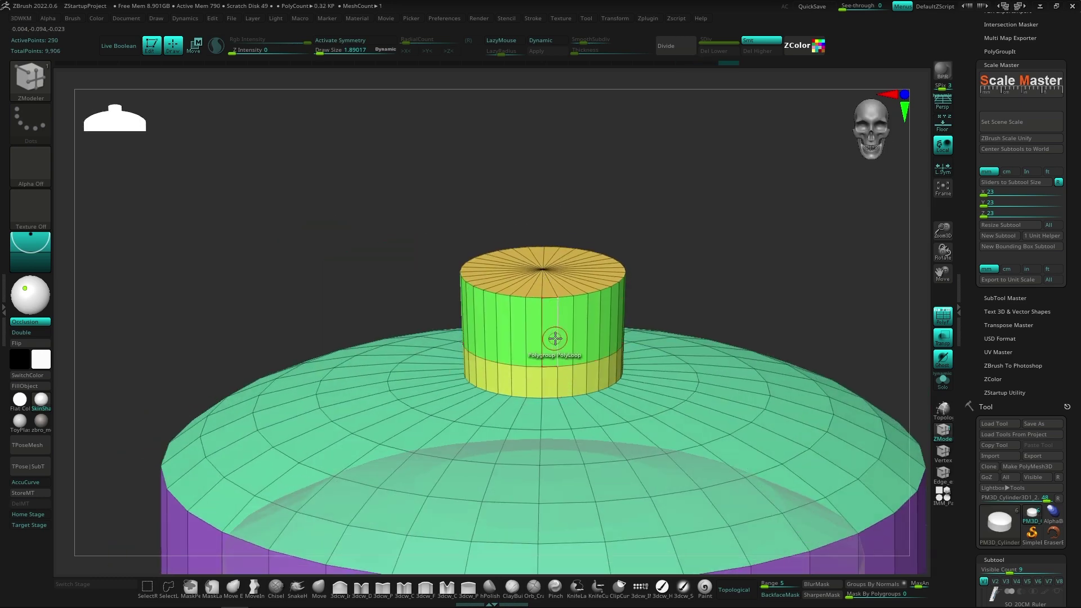
# Insert multiple edge loops along the post to round it into a knob.
pyautogui.press('space')
pyautogui.click(476, 414)
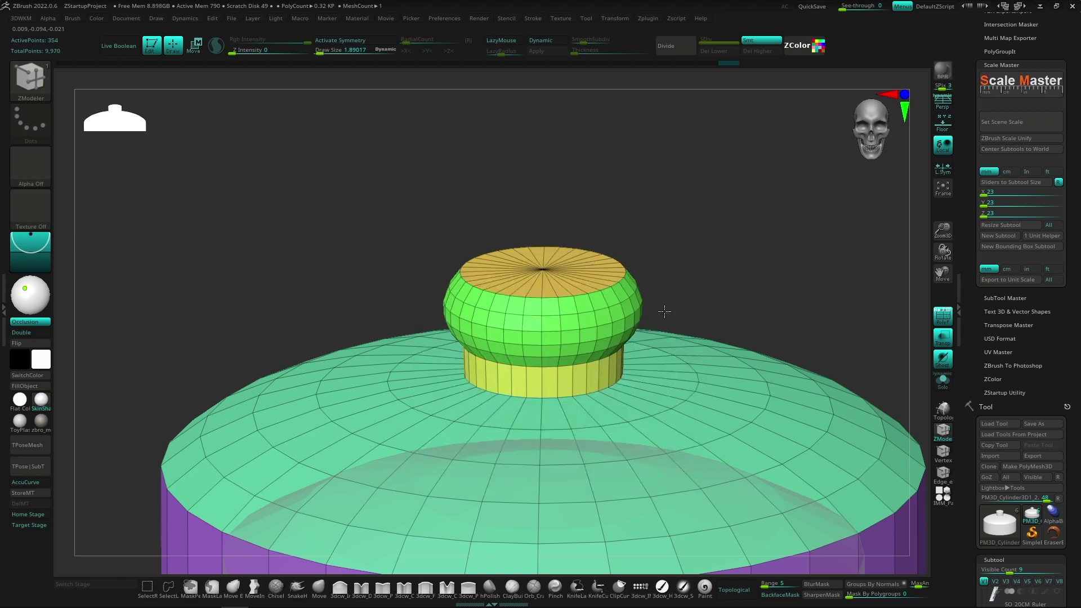
pyautogui.moveTo(664, 311); pyautogui.dragTo(542, 328, button='right')
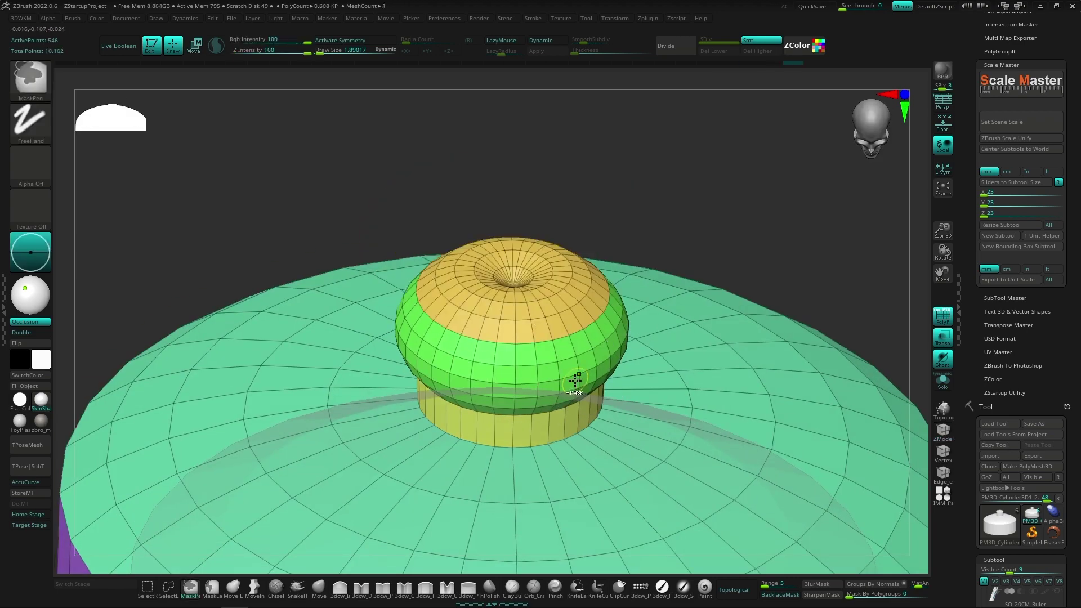
pyautogui.moveTo(575, 381)
pyautogui.mouseDown(button='right')
pyautogui.moveTo(601, 415)
pyautogui.moveTo(500, 386)
pyautogui.moveTo(587, 367)
pyautogui.moveTo(574, 381)
pyautogui.moveTo(529, 342)
pyautogui.mouseUp(button='right')
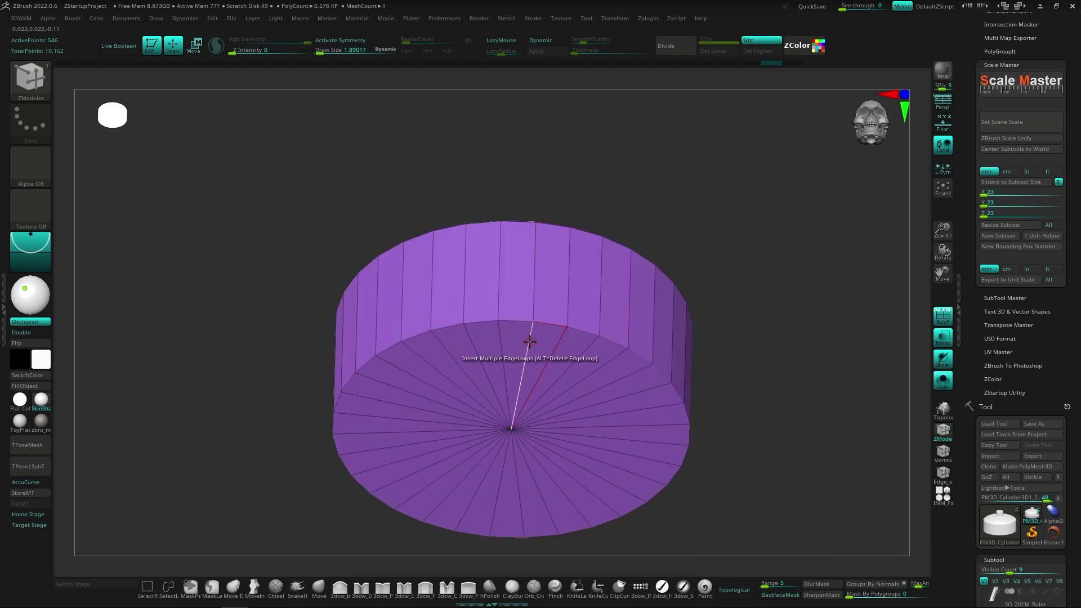
pyautogui.moveTo(541, 248)
pyautogui.mouseDown(button='right')
pyautogui.moveTo(702, 333)
pyautogui.moveTo(777, 288)
pyautogui.mouseUp(button='right')
# Delete the knob's green centre faces to leave an open top.
pyautogui.press('g')
pyautogui.moveTo(704, 186)
pyautogui.mouseDown(button='right')
pyautogui.moveTo(617, 259)
pyautogui.moveTo(613, 471)
pyautogui.moveTo(556, 313)
pyautogui.moveTo(514, 334)
pyautogui.moveTo(547, 365)
pyautogui.moveTo(555, 344)
pyautogui.mouseUp(button='right')
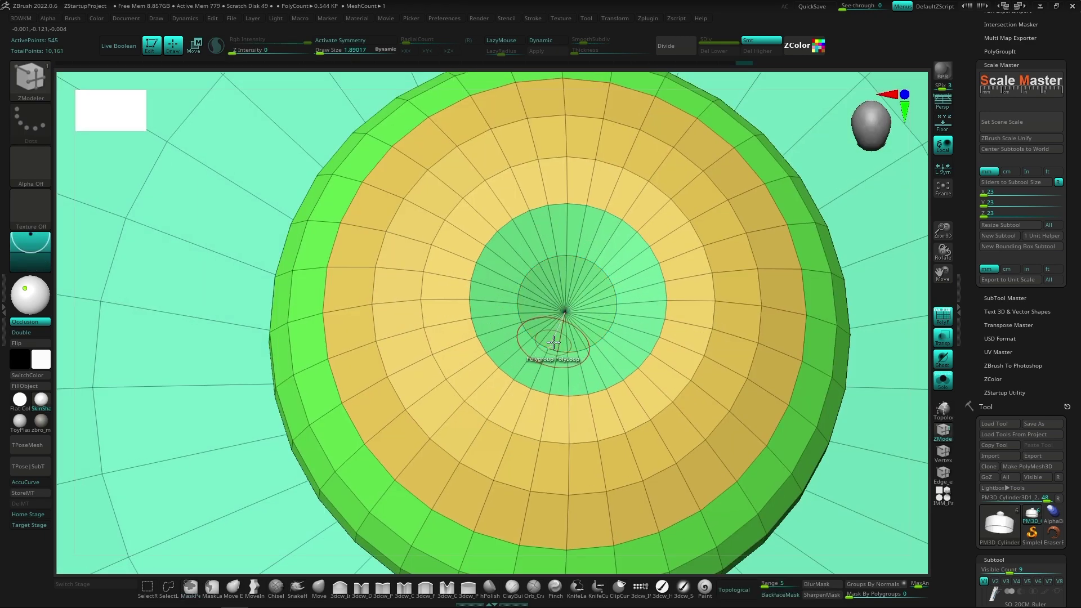
pyautogui.keyDown('ctrl'); pyautogui.keyDown('shift'); pyautogui.click(554, 342); pyautogui.keyUp('shift'); pyautogui.keyUp('ctrl')
pyautogui.keyDown('ctrl'); pyautogui.keyDown('shift'); pyautogui.click(725, 330); pyautogui.keyUp('shift'); pyautogui.keyUp('ctrl')
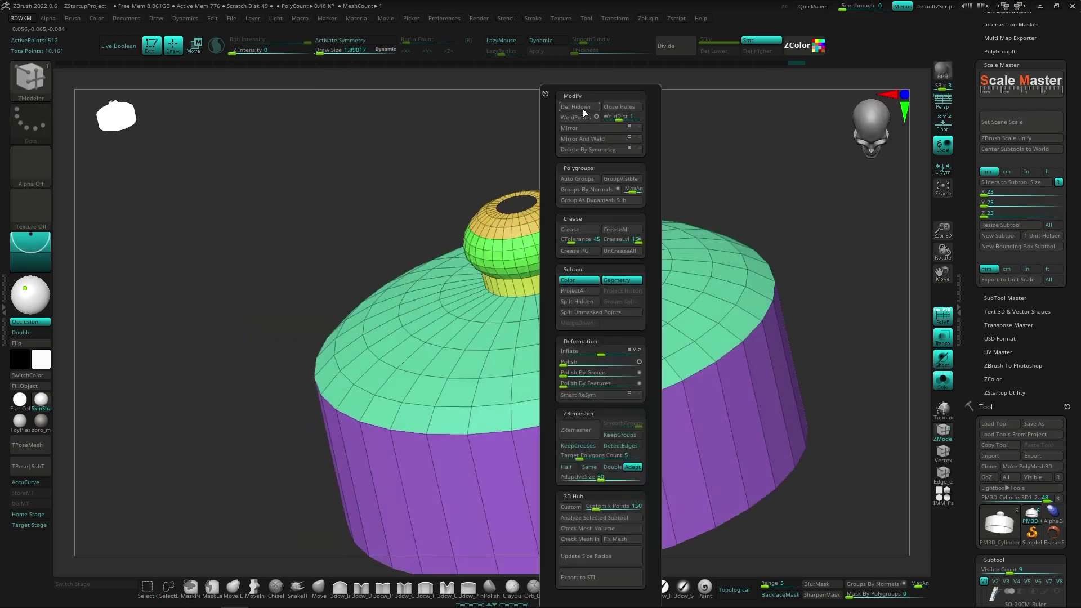
pyautogui.moveTo(724, 330)
pyautogui.mouseDown(button='right')
pyautogui.moveTo(507, 411)
pyautogui.moveTo(565, 480)
pyautogui.moveTo(563, 428)
pyautogui.moveTo(615, 368)
pyautogui.moveTo(615, 417)
pyautogui.mouseUp(button='right')
pyautogui.press('w')
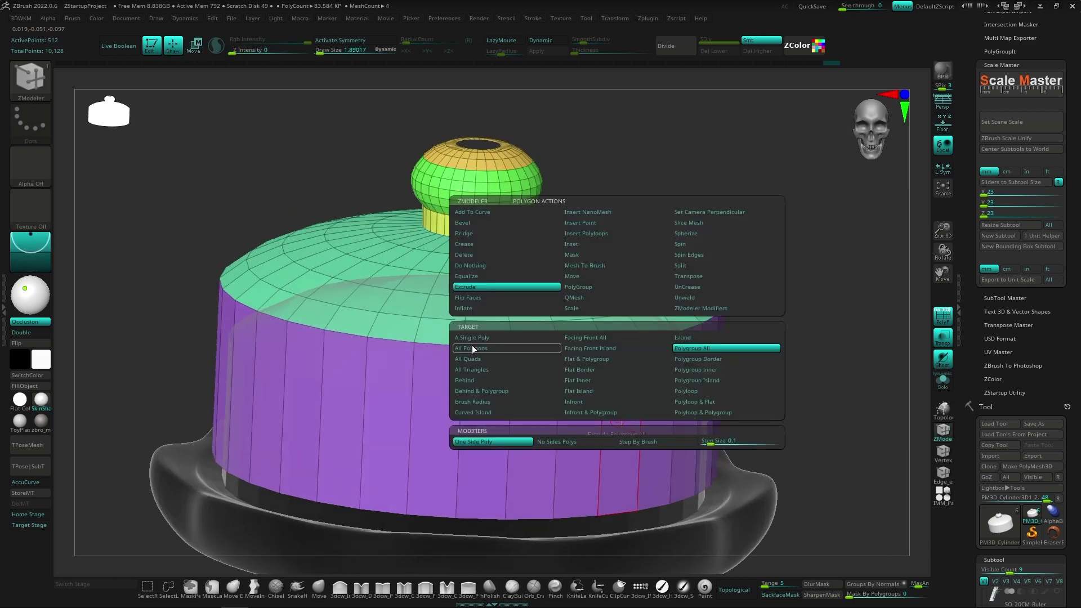
# Extrude all the lid's polygons to thicken the dome, then inspect its hollow underside.
pyautogui.click(473, 349)
pyautogui.moveTo(664, 433); pyautogui.dragTo(672, 435)
pyautogui.moveTo(673, 435); pyautogui.dragTo(661, 365, button='right')
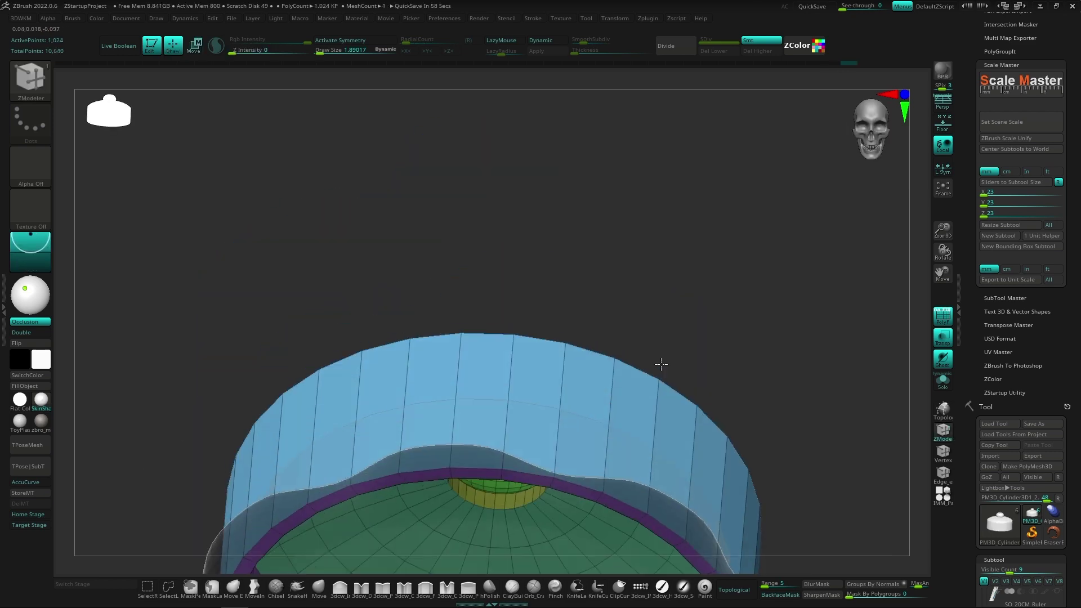
pyautogui.moveTo(631, 452)
pyautogui.mouseDown(button='right')
pyautogui.moveTo(588, 367)
pyautogui.moveTo(643, 350)
pyautogui.mouseUp(button='right')
pyautogui.moveTo(680, 413)
pyautogui.keyDown('alt'); pyautogui.mouseDown(button='right')
pyautogui.moveTo(531, 326)
pyautogui.moveTo(529, 287)
pyautogui.moveTo(553, 287)
pyautogui.moveTo(532, 382)
pyautogui.moveTo(570, 350)
pyautogui.moveTo(581, 381)
pyautogui.moveTo(586, 176)
pyautogui.moveTo(642, 200)
pyautogui.moveTo(528, 422)
pyautogui.moveTo(635, 406)
pyautogui.moveTo(534, 331)
pyautogui.moveTo(604, 289)
pyautogui.moveTo(591, 480)
pyautogui.moveTo(575, 319)
pyautogui.moveTo(570, 390)
pyautogui.moveTo(582, 405)
pyautogui.moveTo(548, 355)
pyautogui.moveTo(599, 272)
pyautogui.moveTo(632, 405)
pyautogui.moveTo(586, 386)
pyautogui.moveTo(594, 400)
pyautogui.mouseUp(button='right'); pyautogui.keyUp('alt')
pyautogui.press('space')
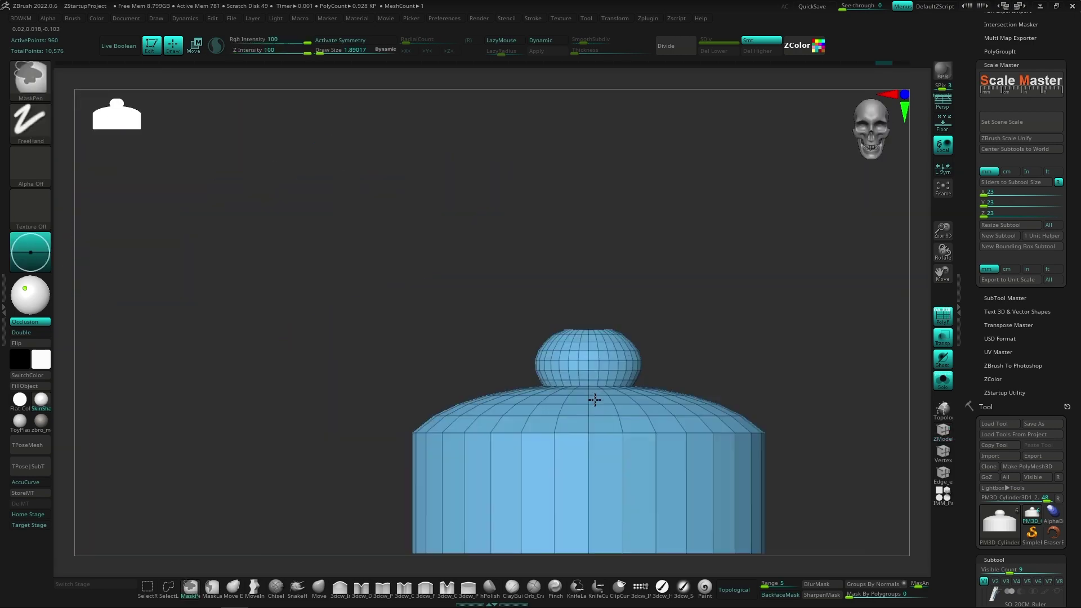
pyautogui.moveTo(574, 347)
pyautogui.mouseDown(button='right')
pyautogui.moveTo(608, 360)
pyautogui.moveTo(763, 357)
pyautogui.moveTo(612, 377)
pyautogui.moveTo(514, 345)
pyautogui.moveTo(562, 434)
pyautogui.moveTo(514, 415)
pyautogui.moveTo(515, 364)
pyautogui.moveTo(429, 398)
pyautogui.moveTo(507, 349)
pyautogui.moveTo(533, 394)
pyautogui.moveTo(579, 362)
pyautogui.moveTo(522, 307)
pyautogui.moveTo(499, 367)
pyautogui.moveTo(512, 451)
pyautogui.moveTo(519, 386)
pyautogui.mouseUp(button='right')
pyautogui.press('space')
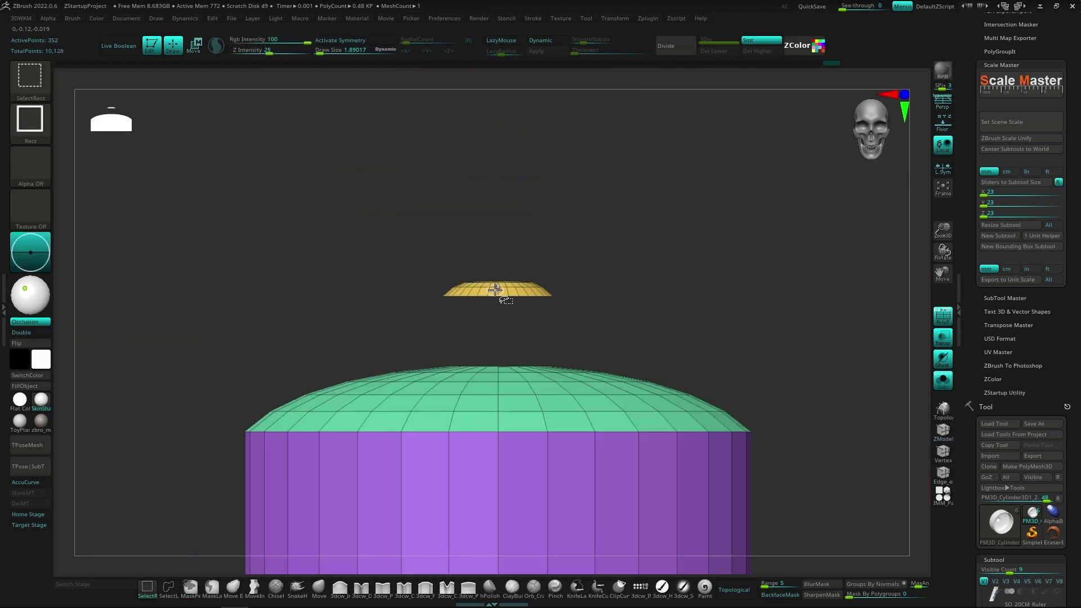
# Select the cover body and inset a ring around its top opening with ZModeler.
pyautogui.moveTo(496, 289)
pyautogui.mouseDown(button='right')
pyautogui.moveTo(651, 159)
pyautogui.moveTo(797, 244)
pyautogui.moveTo(763, 332)
pyautogui.moveTo(562, 276)
pyautogui.mouseUp(button='right')
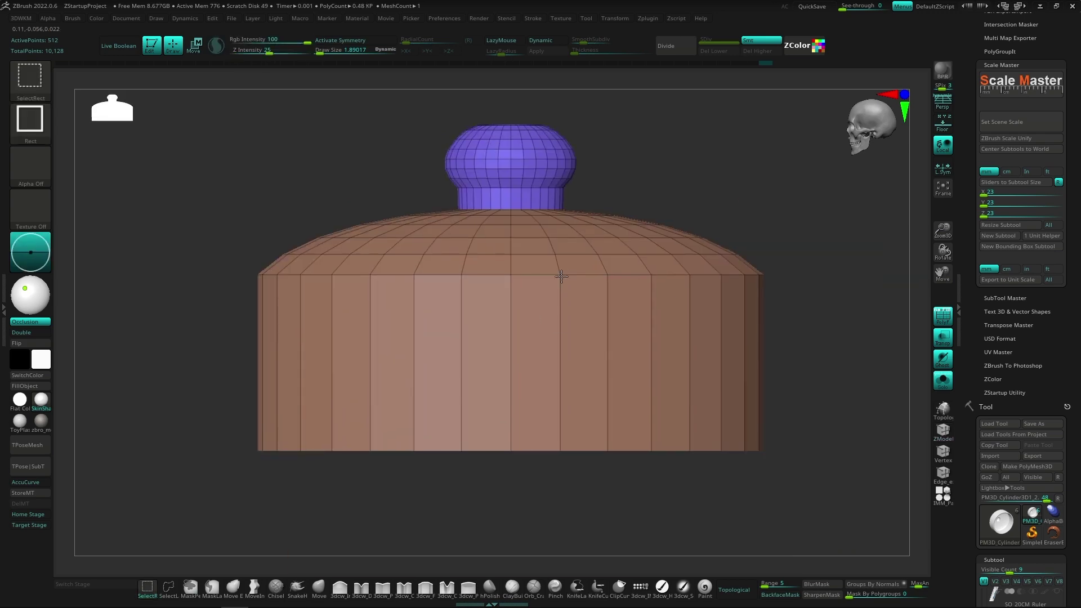
pyautogui.keyDown('alt'); pyautogui.click(561, 276); pyautogui.keyUp('alt')
pyautogui.press('b')
pyautogui.press('z')
pyautogui.press('m')
pyautogui.press('space')
pyautogui.moveTo(435, 434)
pyautogui.mouseDown(button='right')
pyautogui.moveTo(560, 379)
pyautogui.moveTo(584, 321)
pyautogui.mouseUp(button='right')
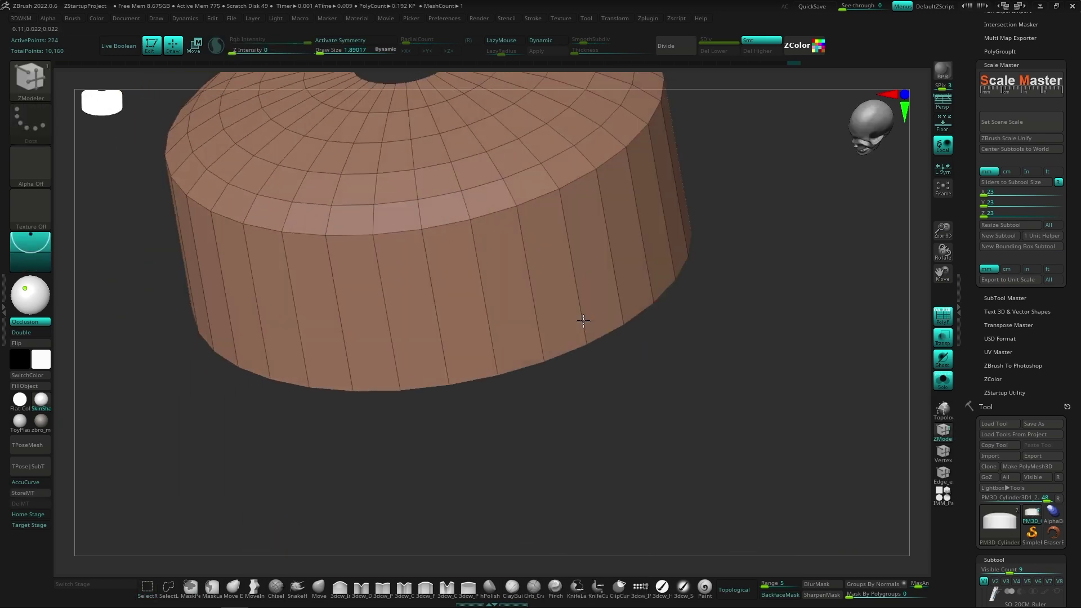
pyautogui.moveTo(584, 321); pyautogui.dragTo(591, 338)
pyautogui.moveTo(591, 337); pyautogui.dragTo(598, 354, button='right')
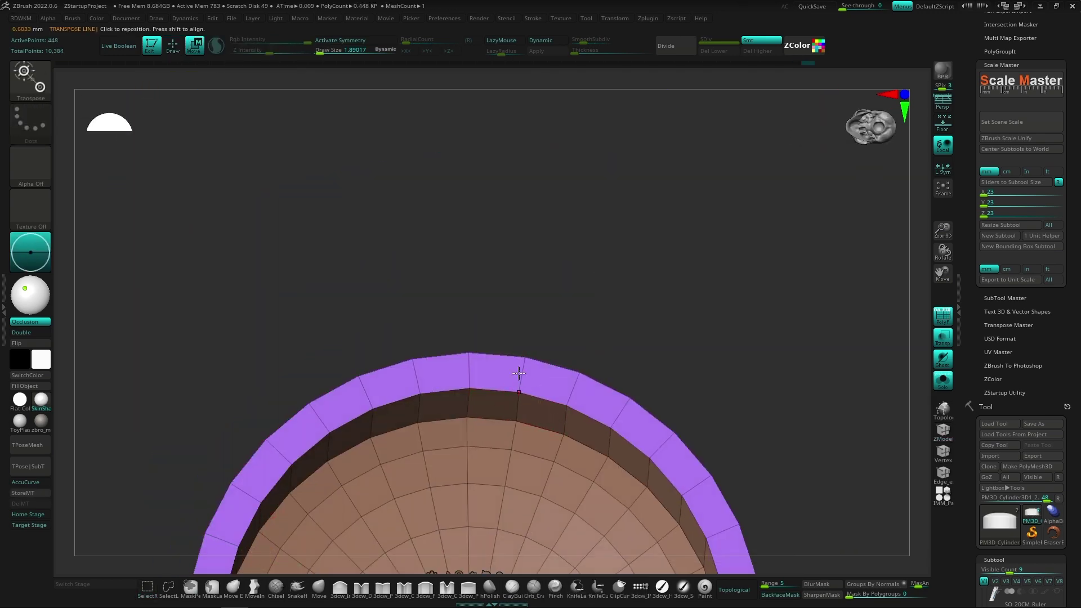
pyautogui.moveTo(580, 421)
pyautogui.mouseDown(button='right')
pyautogui.moveTo(550, 360)
pyautogui.moveTo(575, 382)
pyautogui.moveTo(540, 273)
pyautogui.mouseUp(button='right')
# Move the PM3D_Cylinder3D1_3 subtool into the Stand folder.
pyautogui.press('q')
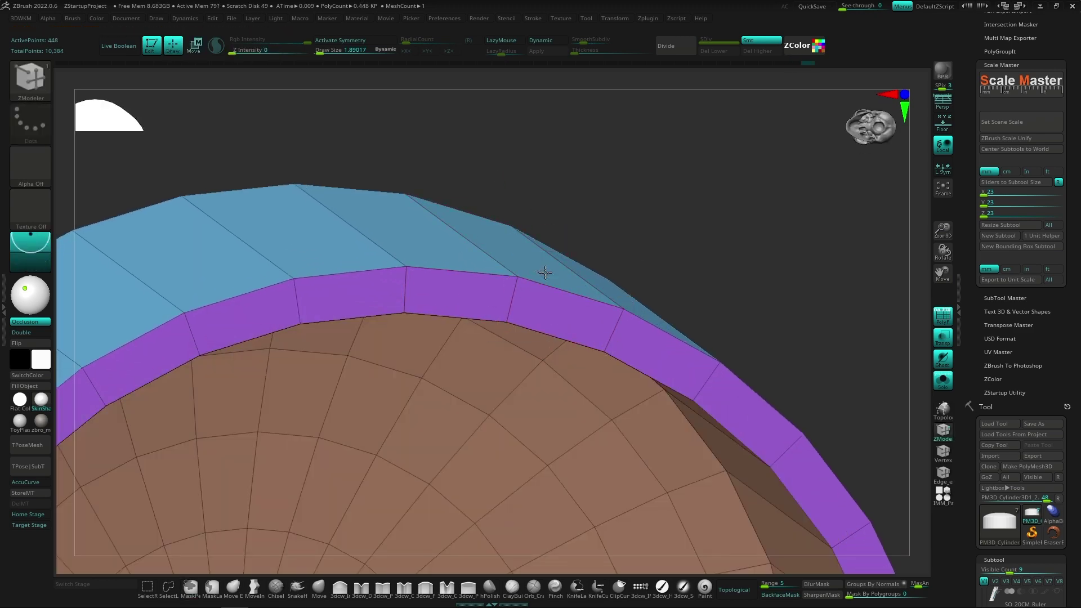
pyautogui.press('w')
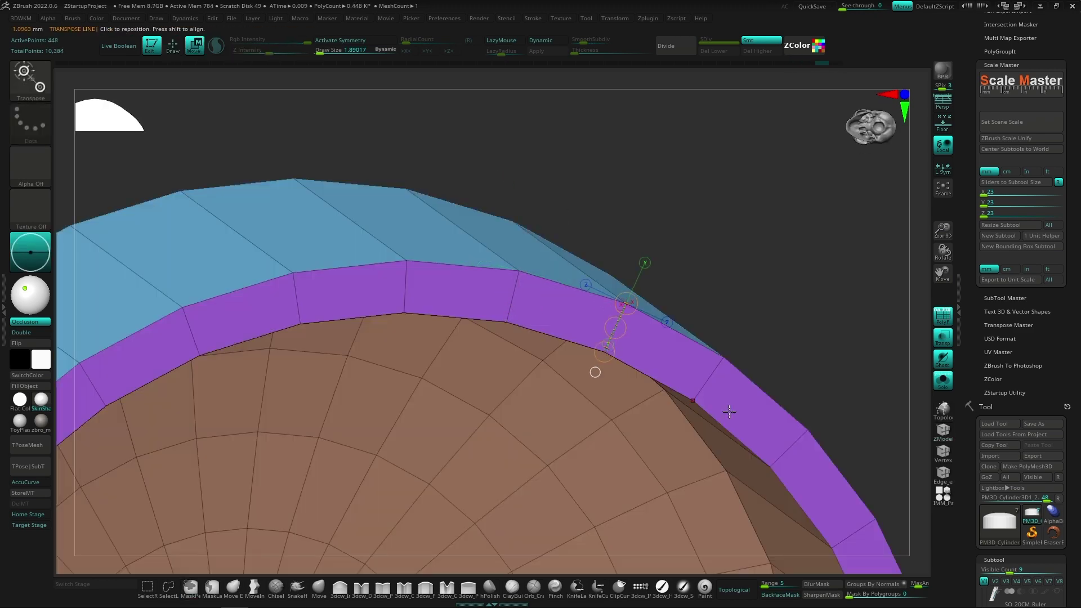
pyautogui.keyDown('shift'); pyautogui.moveTo(730, 412); pyautogui.dragTo(704, 395, button='right'); pyautogui.keyUp('shift')
pyautogui.scroll(-5, 1019, 282)
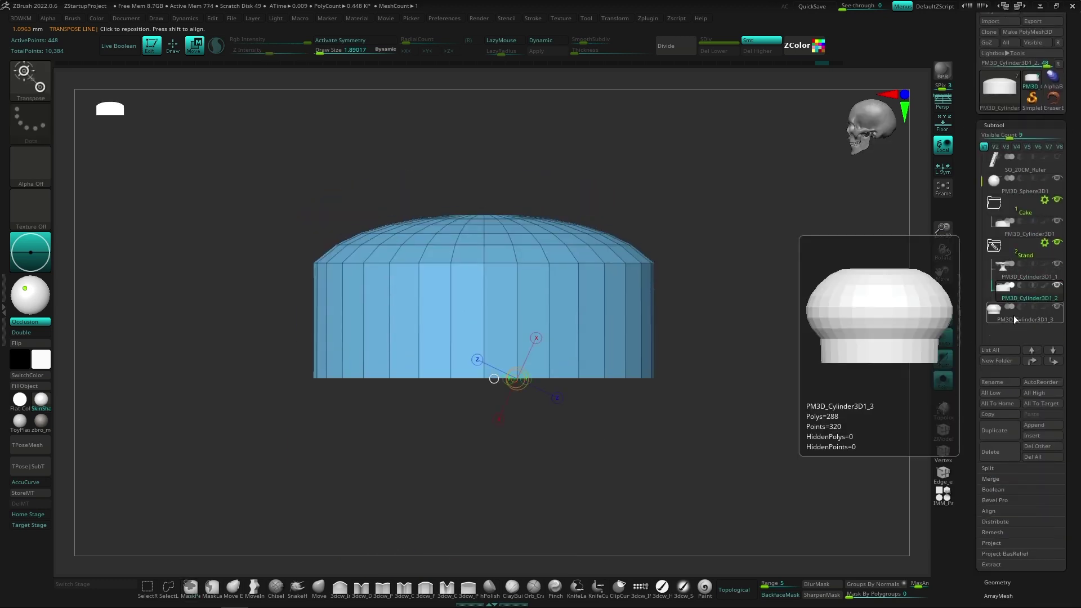
pyautogui.moveTo(1015, 319); pyautogui.dragTo(1014, 296)
pyautogui.moveTo(693, 417)
pyautogui.mouseDown(button='right')
pyautogui.moveTo(722, 387)
pyautogui.moveTo(572, 473)
pyautogui.moveTo(478, 277)
pyautogui.moveTo(506, 257)
pyautogui.mouseUp(button='right')
# Cap the opening at the dome's top with ZModeler Close Concave Hole.
pyautogui.press('b')
pyautogui.press('z')
pyautogui.press('m')
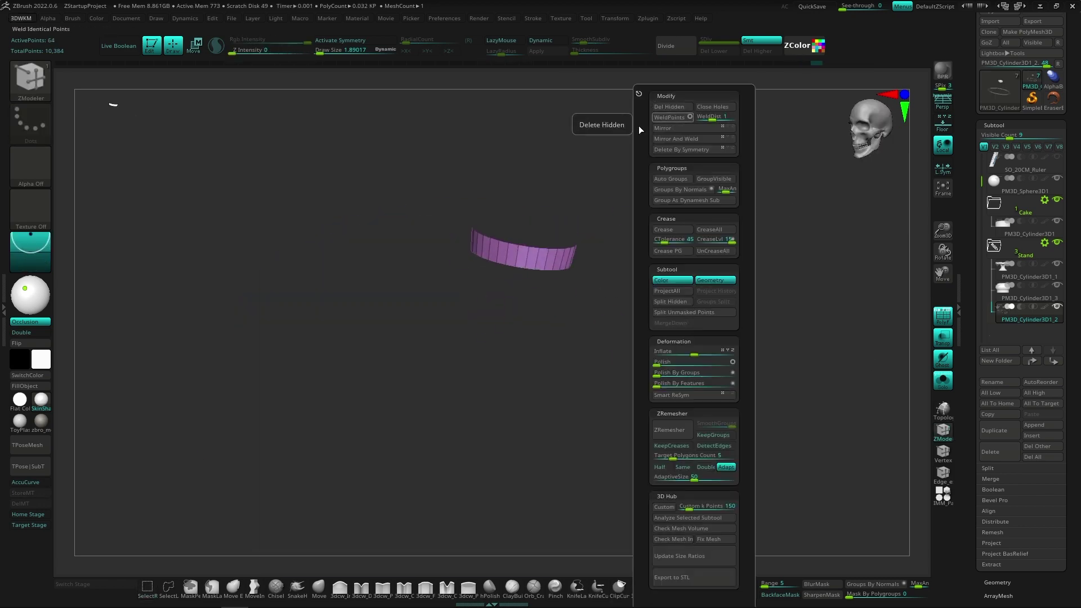
pyautogui.moveTo(567, 437)
pyautogui.mouseDown(button='right')
pyautogui.moveTo(486, 432)
pyautogui.moveTo(471, 400)
pyautogui.mouseUp(button='right')
pyautogui.press('space')
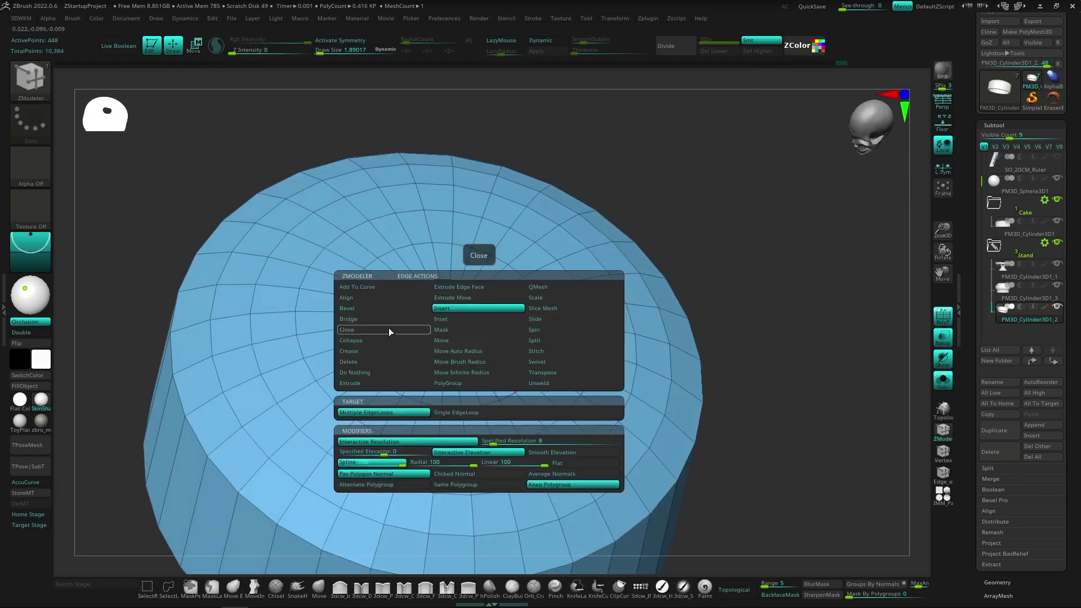
pyautogui.click(418, 416)
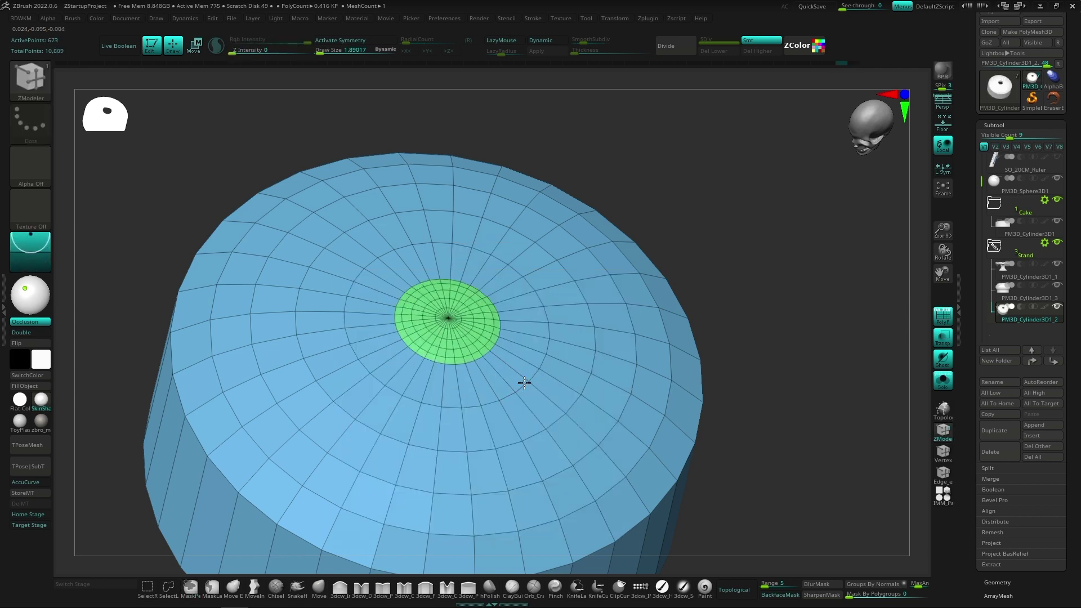
pyautogui.moveTo(524, 383)
pyautogui.mouseDown(button='right')
pyautogui.moveTo(519, 310)
pyautogui.moveTo(618, 465)
pyautogui.mouseUp(button='right')
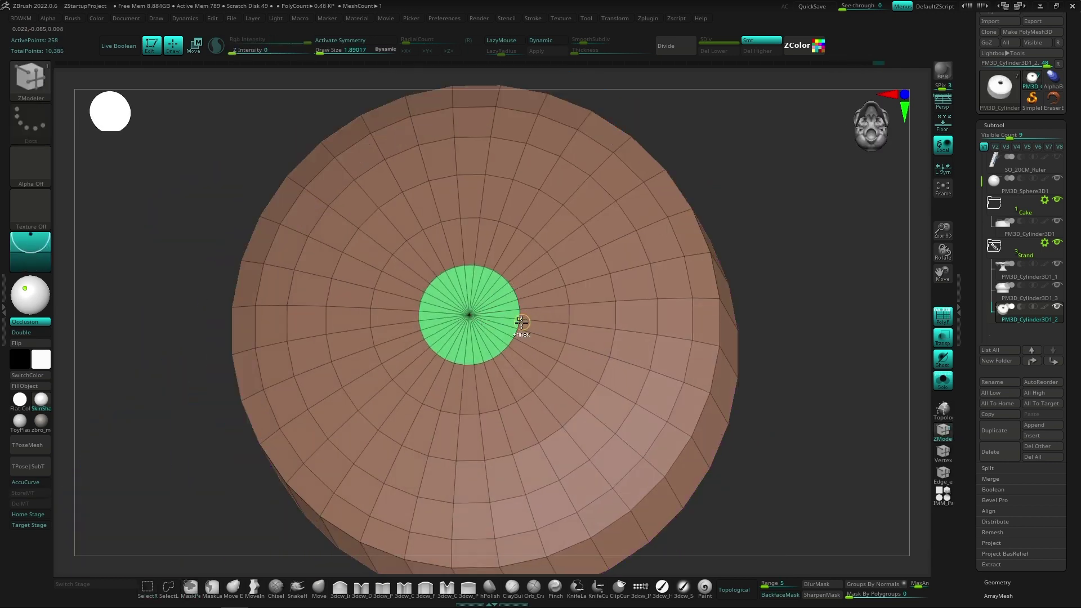
pyautogui.moveTo(517, 272)
pyautogui.mouseDown(button='right')
pyautogui.moveTo(627, 253)
pyautogui.moveTo(828, 273)
pyautogui.moveTo(741, 364)
pyautogui.moveTo(506, 193)
pyautogui.moveTo(602, 393)
pyautogui.mouseUp(button='right')
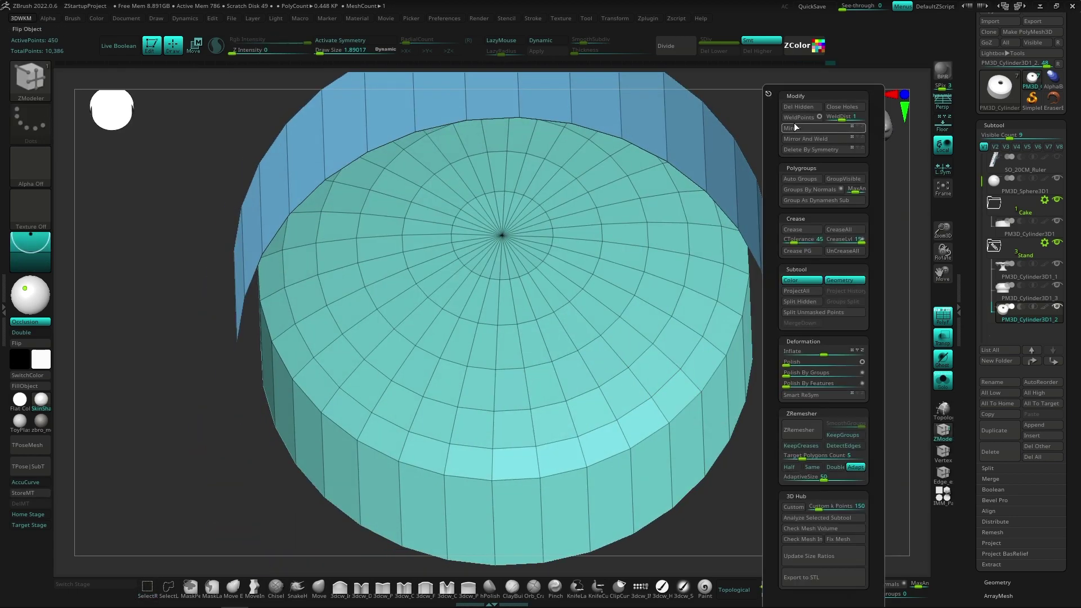
# Select the PM3D_Cylinder3D1_3 knob and set the ZModeler edge action to Inset.
pyautogui.hotkey('ctrl', 'w')
pyautogui.moveTo(759, 271)
pyautogui.keyDown('alt'); pyautogui.mouseDown(button='right')
pyautogui.moveTo(712, 322)
pyautogui.moveTo(683, 251)
pyautogui.moveTo(704, 391)
pyautogui.moveTo(584, 334)
pyautogui.moveTo(792, 305)
pyautogui.mouseUp(button='right'); pyautogui.keyUp('alt')
pyautogui.keyDown('alt'); pyautogui.click(584, 333); pyautogui.keyUp('alt')
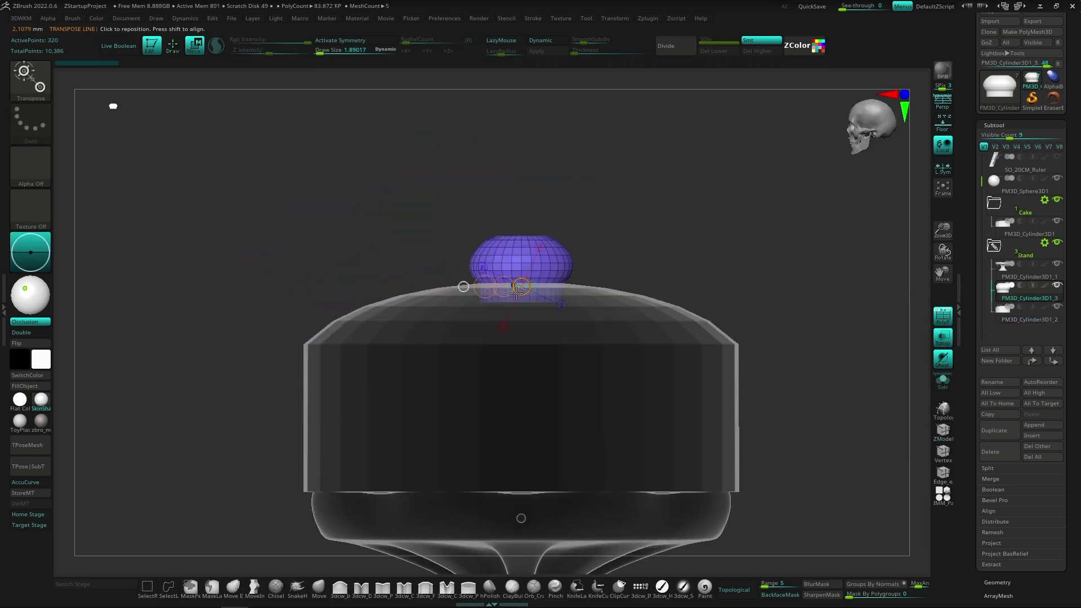
pyautogui.moveTo(569, 211)
pyautogui.keyDown('alt'); pyautogui.mouseDown(button='right')
pyautogui.moveTo(569, 169)
pyautogui.moveTo(811, 189)
pyautogui.mouseUp(button='right'); pyautogui.keyUp('alt')
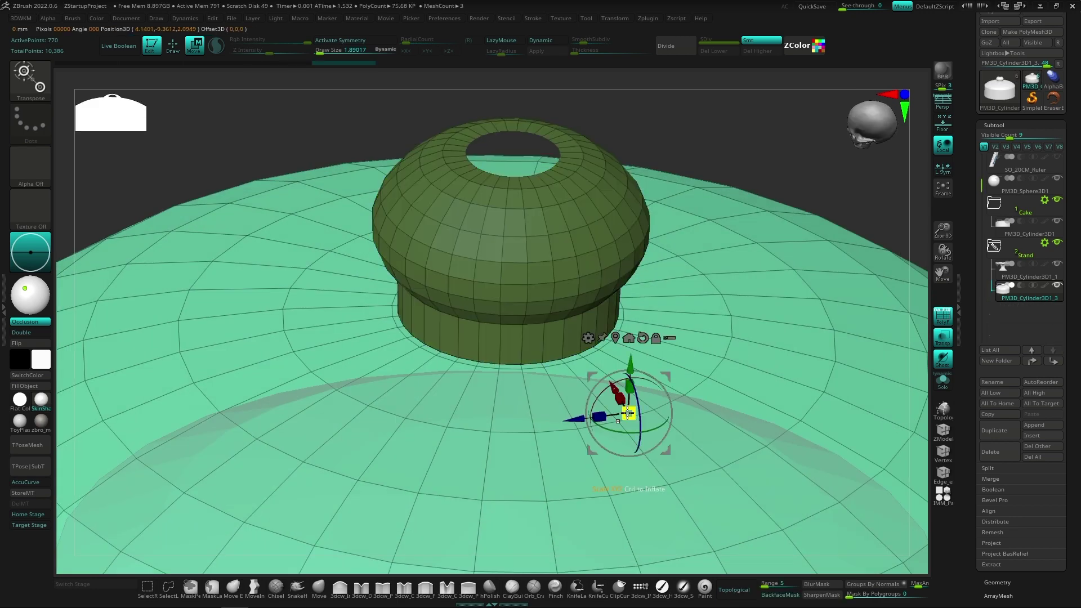
pyautogui.press('q')
pyautogui.press('b')
pyautogui.press('z')
pyautogui.press('m')
pyautogui.rightClick(557, 355)
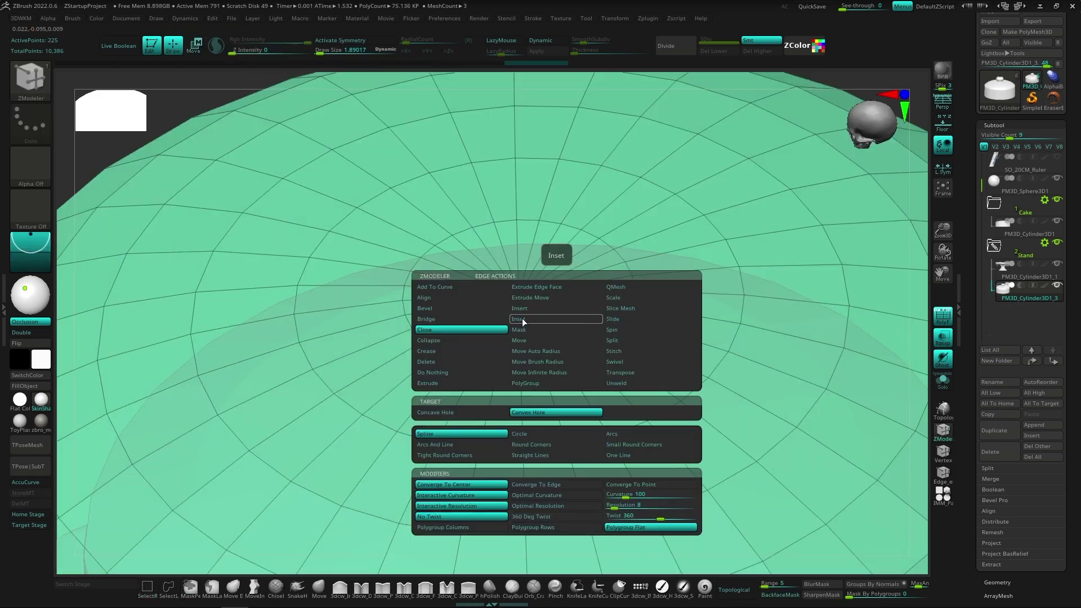
pyautogui.click(523, 321)
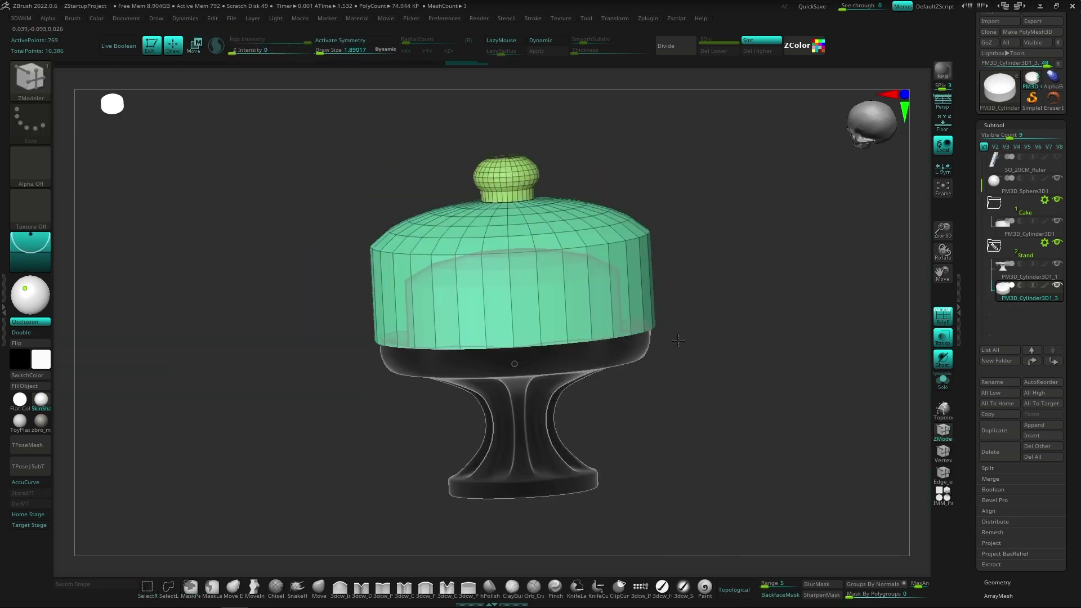
# Solo the lid and pull the knob's base edge loop down onto the dome.
pyautogui.hotkey('shift', 'alt', 's')
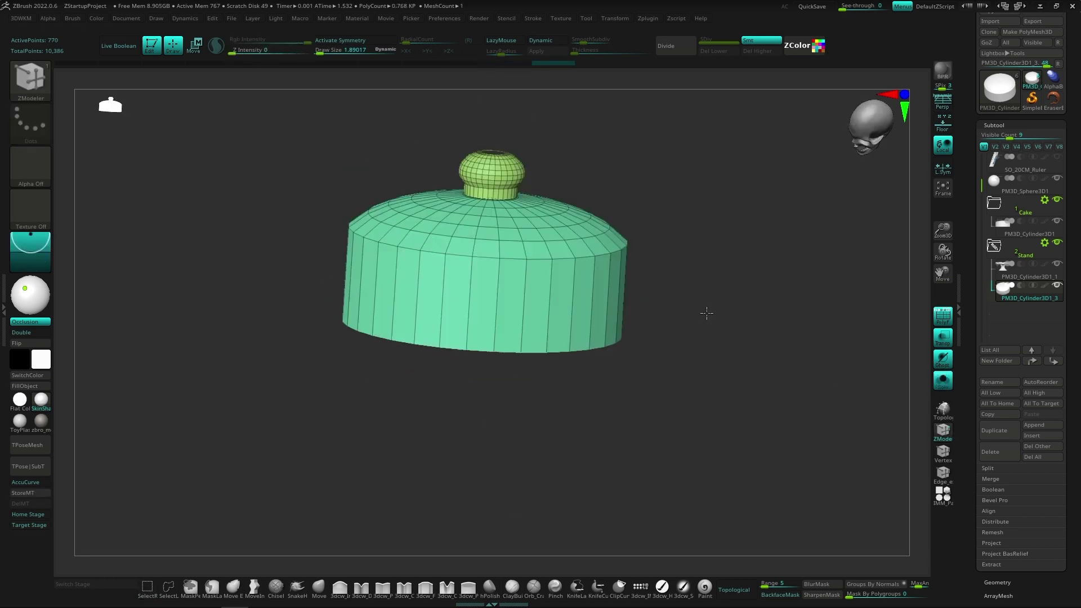
pyautogui.moveTo(704, 309); pyautogui.dragTo(596, 290)
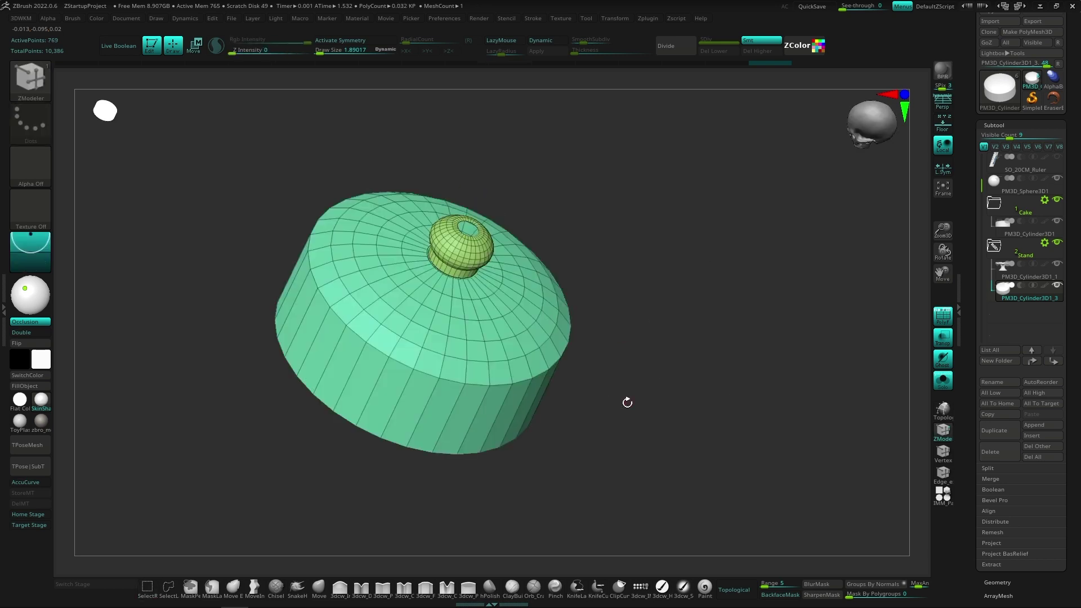
pyautogui.press('space')
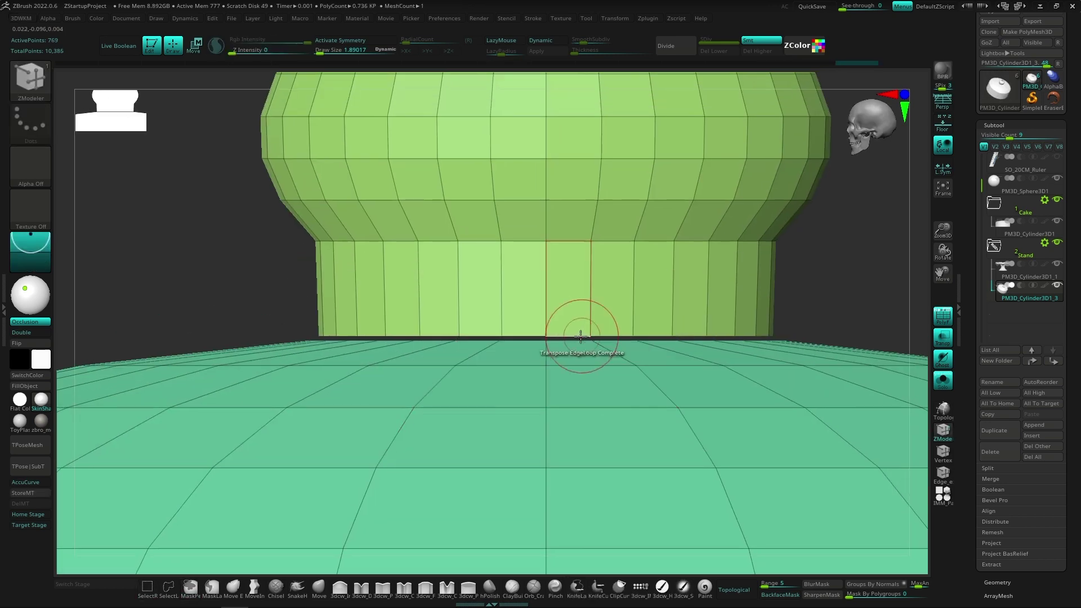
pyautogui.click(581, 336)
pyautogui.moveTo(641, 292); pyautogui.dragTo(664, 394)
pyautogui.press('q')
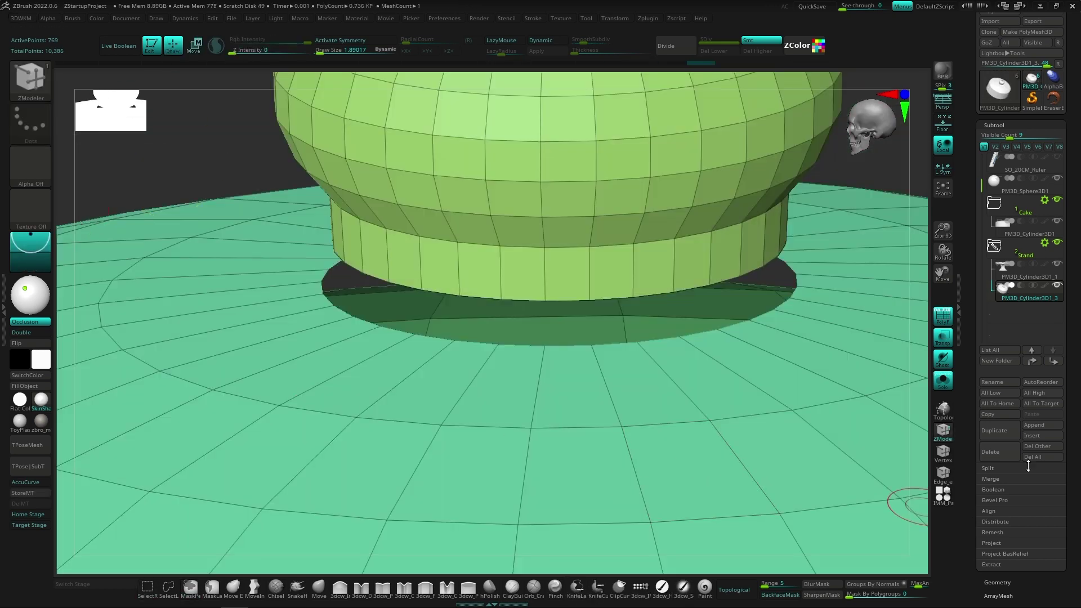
pyautogui.click(394, 319)
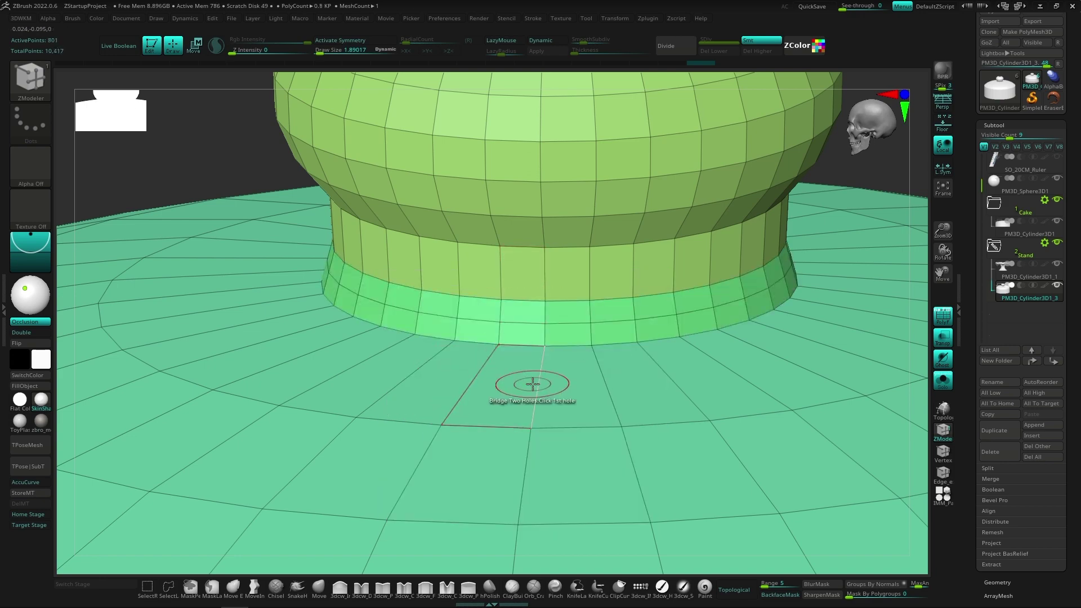
# Switch the ZModeler action to QMesh on whole polygroups and view the lid from above.
pyautogui.press('space')
pyautogui.click(526, 298)
pyautogui.moveTo(526, 302)
pyautogui.mouseDown(button='right')
pyautogui.moveTo(491, 426)
pyautogui.moveTo(492, 325)
pyautogui.moveTo(582, 446)
pyautogui.mouseUp(button='right')
pyautogui.keyDown('shift'); pyautogui.moveTo(659, 478); pyautogui.dragTo(712, 465, button='right'); pyautogui.keyUp('shift')
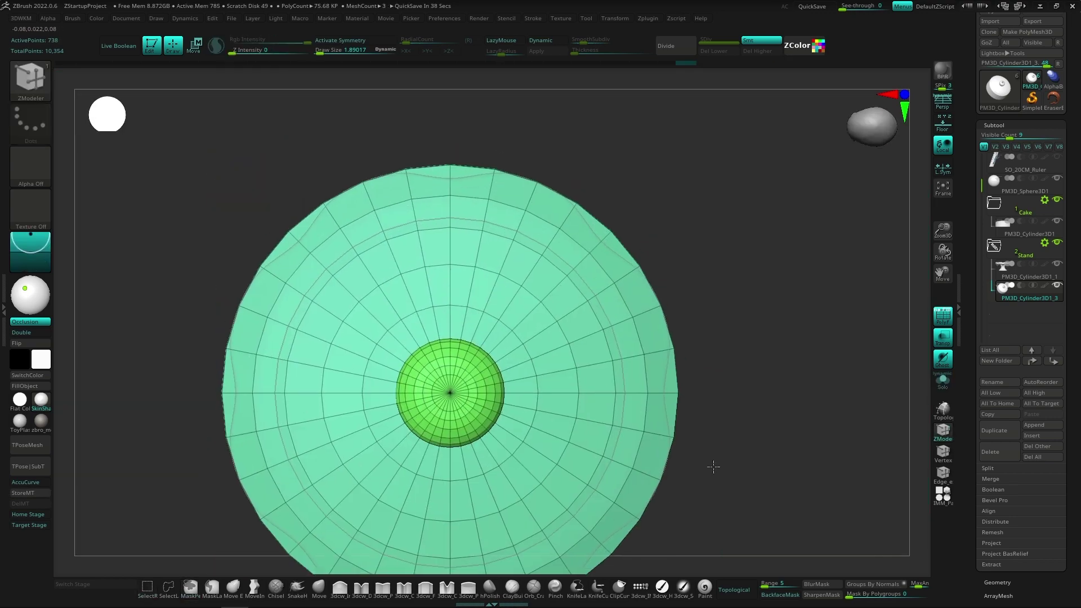
# Shrink the lid slightly and lower it onto the stand's plate.
pyautogui.press('w')
pyautogui.moveTo(471, 351); pyautogui.dragTo(459, 347)
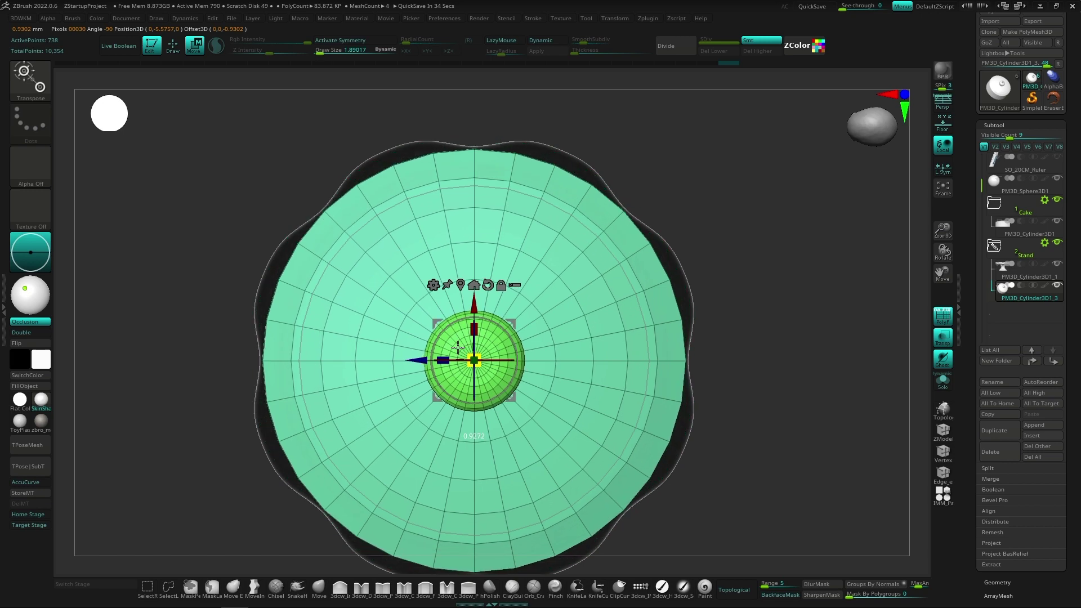
pyautogui.moveTo(457, 348)
pyautogui.keyDown('shift'); pyautogui.mouseDown(button='right')
pyautogui.moveTo(611, 289)
pyautogui.moveTo(466, 236)
pyautogui.moveTo(481, 381)
pyautogui.moveTo(449, 332)
pyautogui.moveTo(565, 286)
pyautogui.moveTo(543, 210)
pyautogui.moveTo(496, 169)
pyautogui.moveTo(419, 268)
pyautogui.moveTo(526, 362)
pyautogui.mouseUp(button='right'); pyautogui.keyUp('shift')
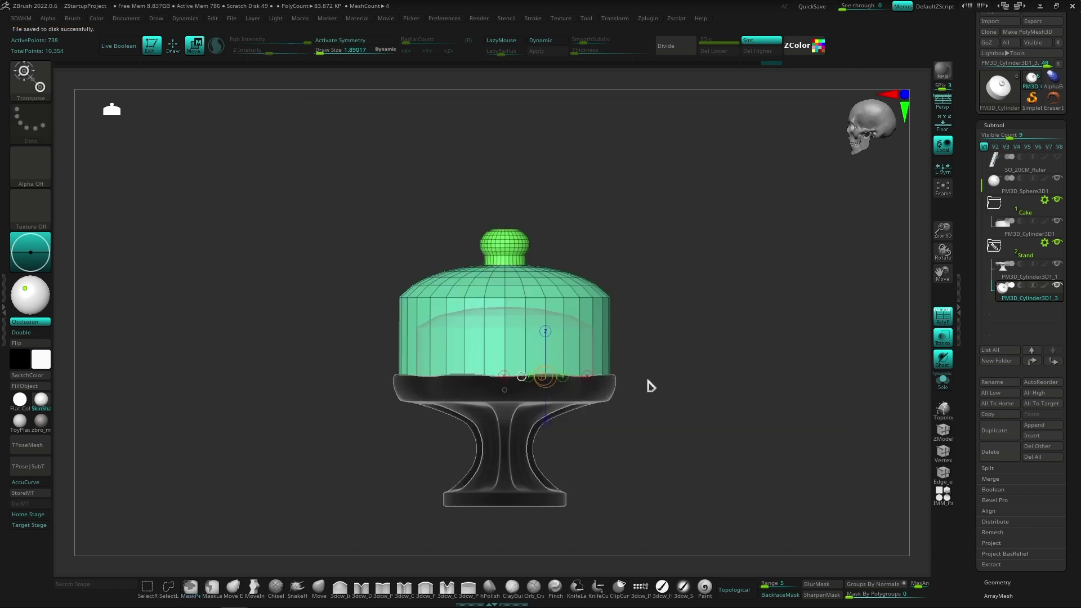
pyautogui.keyDown('ctrl'); pyautogui.moveTo(748, 305); pyautogui.dragTo(548, 432, button='right'); pyautogui.keyUp('ctrl')
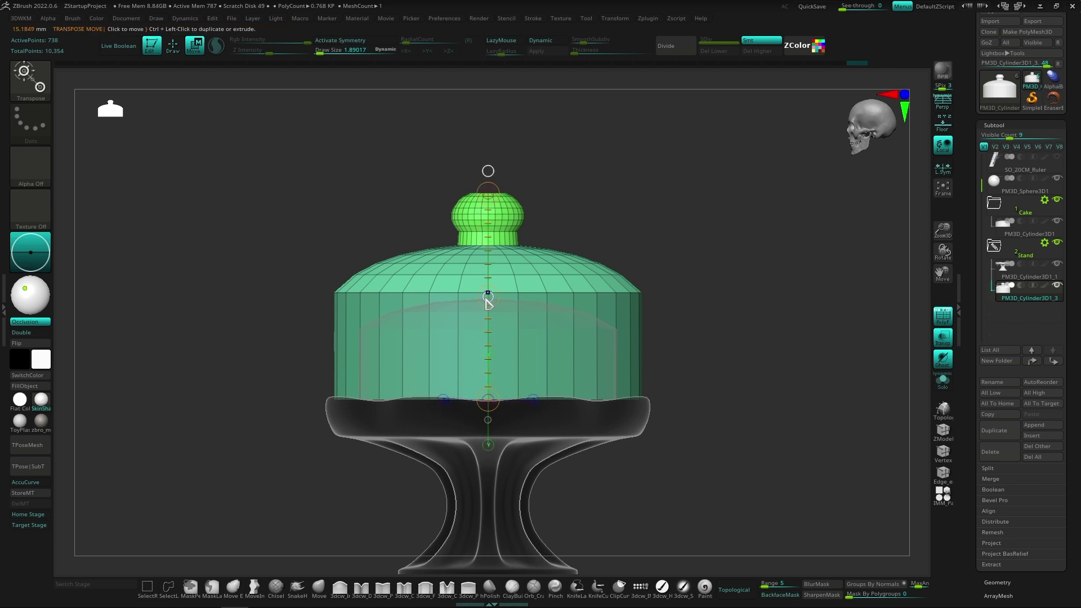
pyautogui.moveTo(487, 302); pyautogui.dragTo(493, 319)
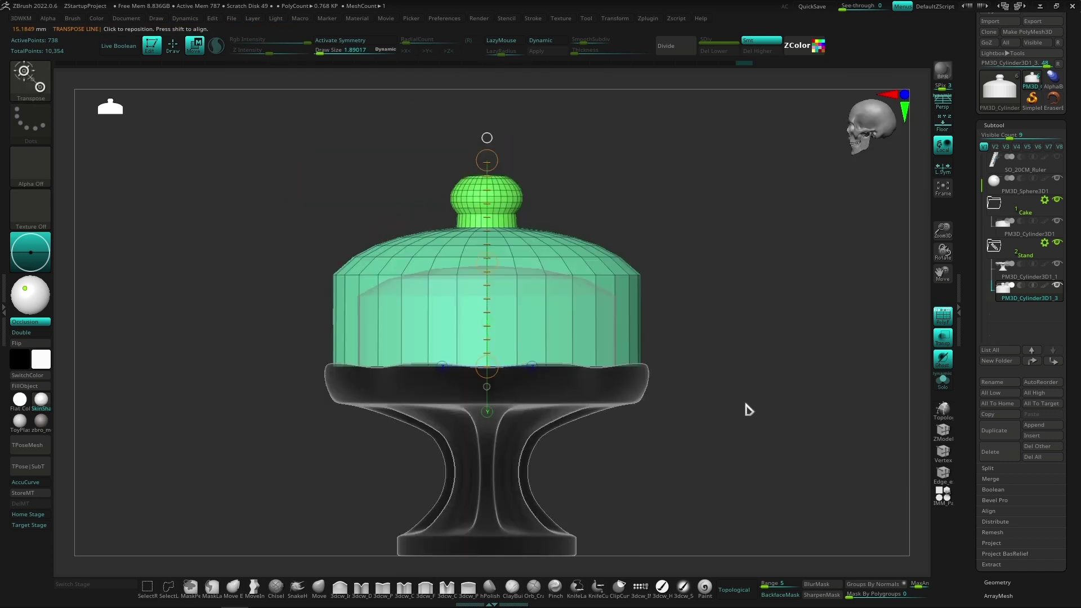
pyautogui.keyDown('shift'); pyautogui.moveTo(746, 408); pyautogui.dragTo(682, 453); pyautogui.keyUp('shift')
pyautogui.press('b')
pyautogui.press('z')
pyautogui.press('m')
pyautogui.keyDown('ctrl'); pyautogui.moveTo(683, 453); pyautogui.dragTo(526, 388, button='right'); pyautogui.keyUp('ctrl')
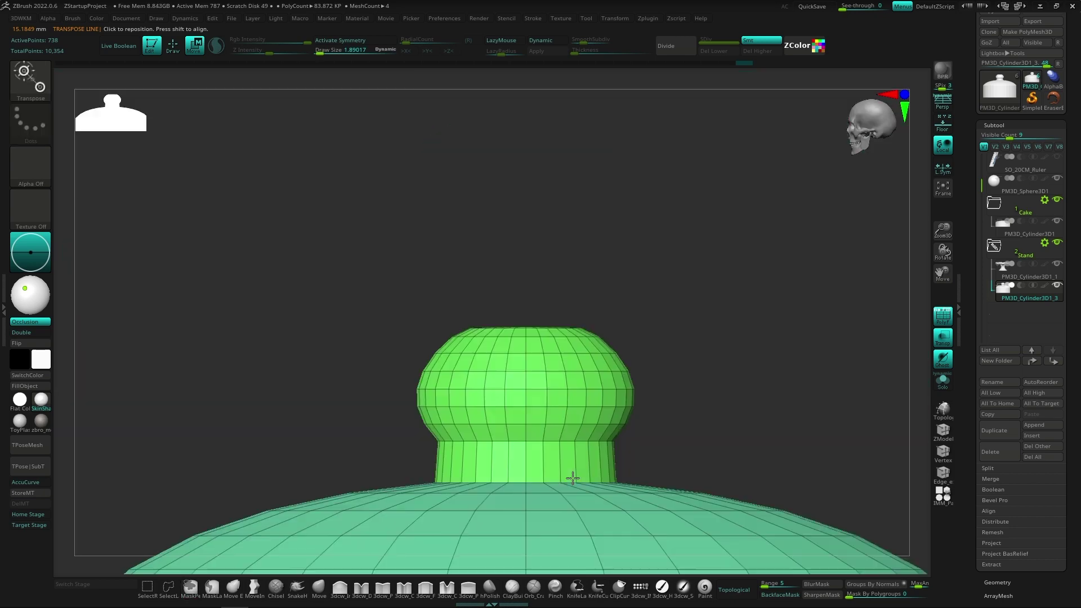
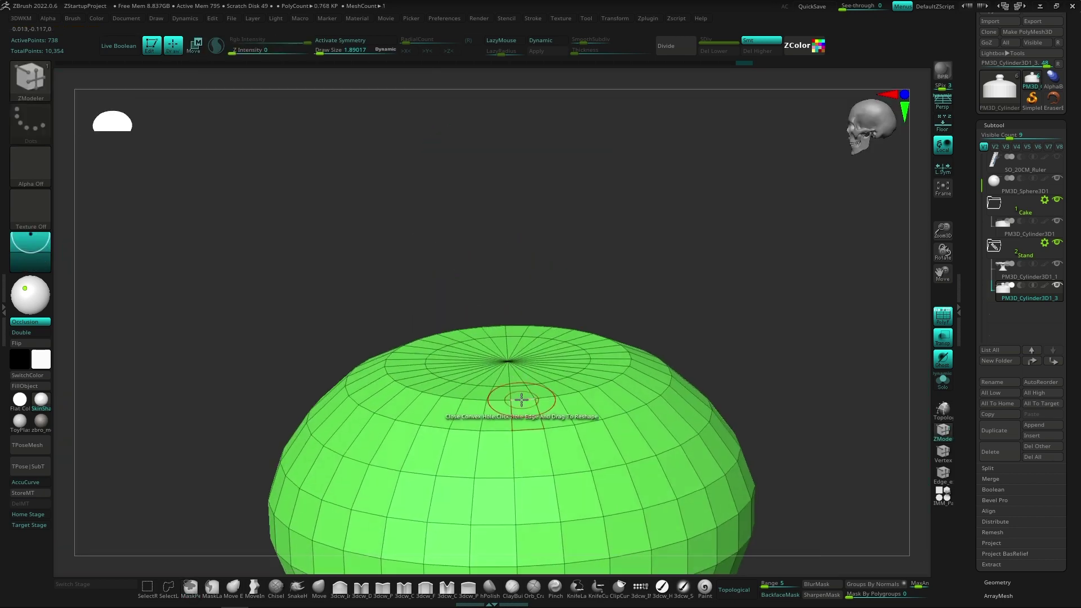
# Flatten the dome's top cap with ZModeler and raise it slightly.
pyautogui.moveTo(516, 416); pyautogui.dragTo(567, 421, button='right')
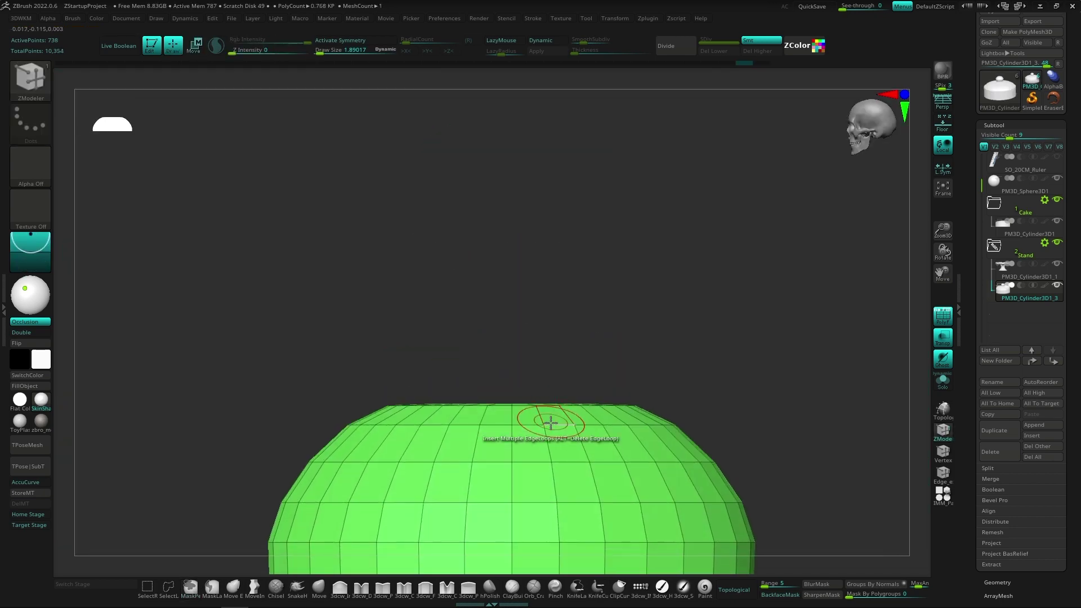
pyautogui.press('space')
pyautogui.click(594, 405)
pyautogui.click(520, 409)
pyautogui.press('w')
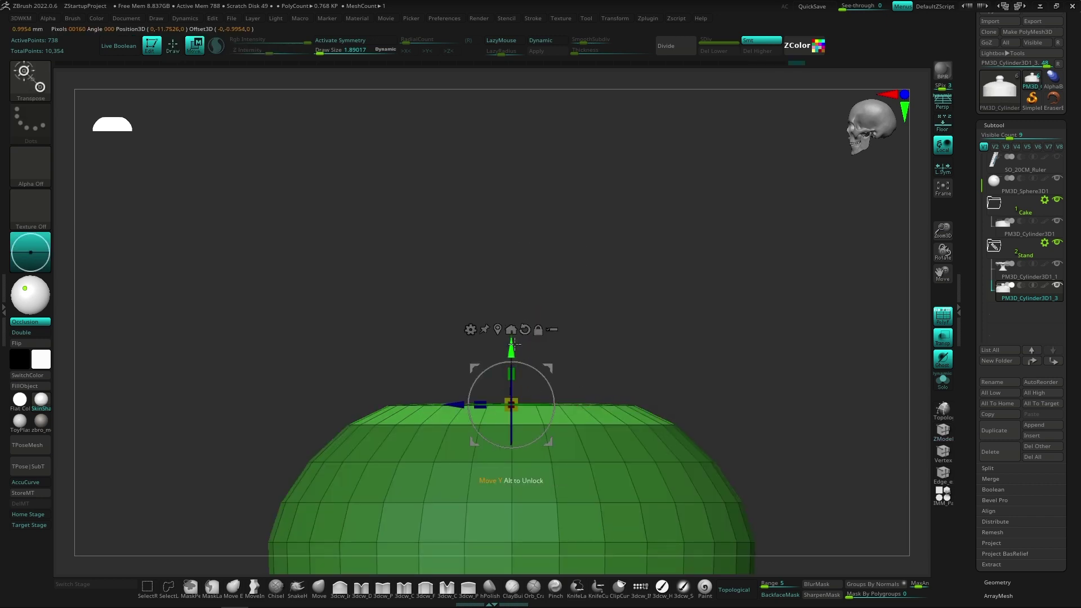
pyautogui.moveTo(514, 343); pyautogui.dragTo(598, 361)
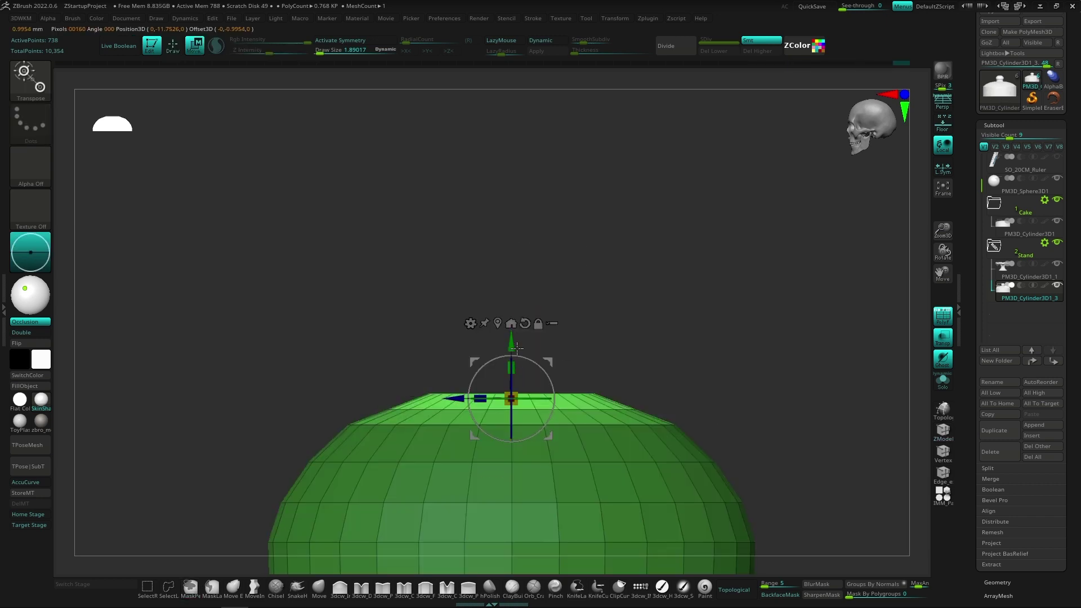
# Transpose the dome's top point upward and enlarge it into a mushroom-shaped knob.
pyautogui.keyDown('ctrl'); pyautogui.moveTo(351, 309); pyautogui.dragTo(658, 388); pyautogui.keyUp('ctrl')
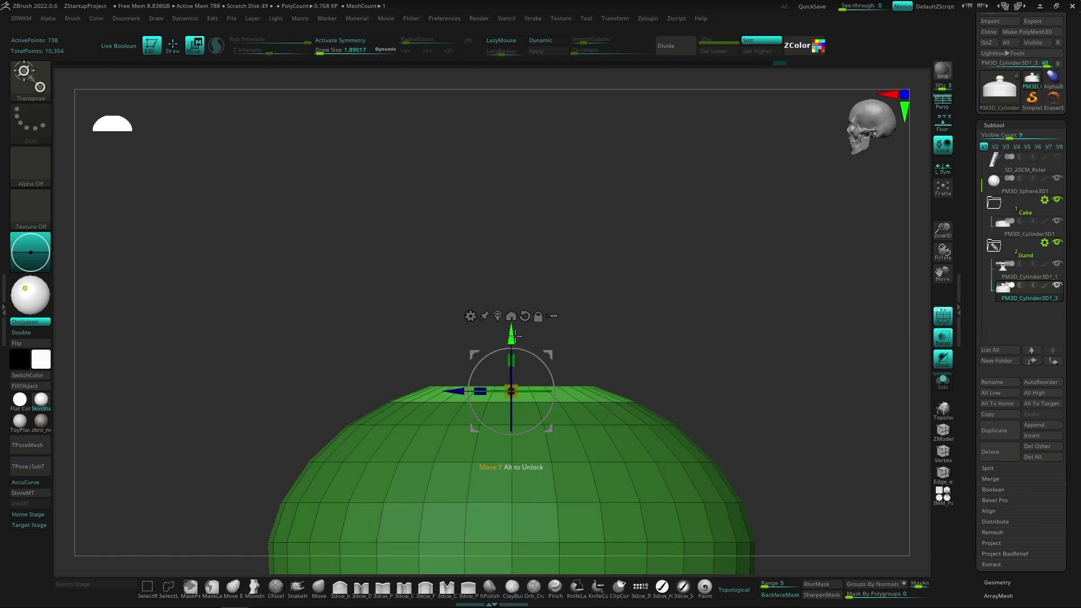
pyautogui.moveTo(657, 335); pyautogui.dragTo(600, 369)
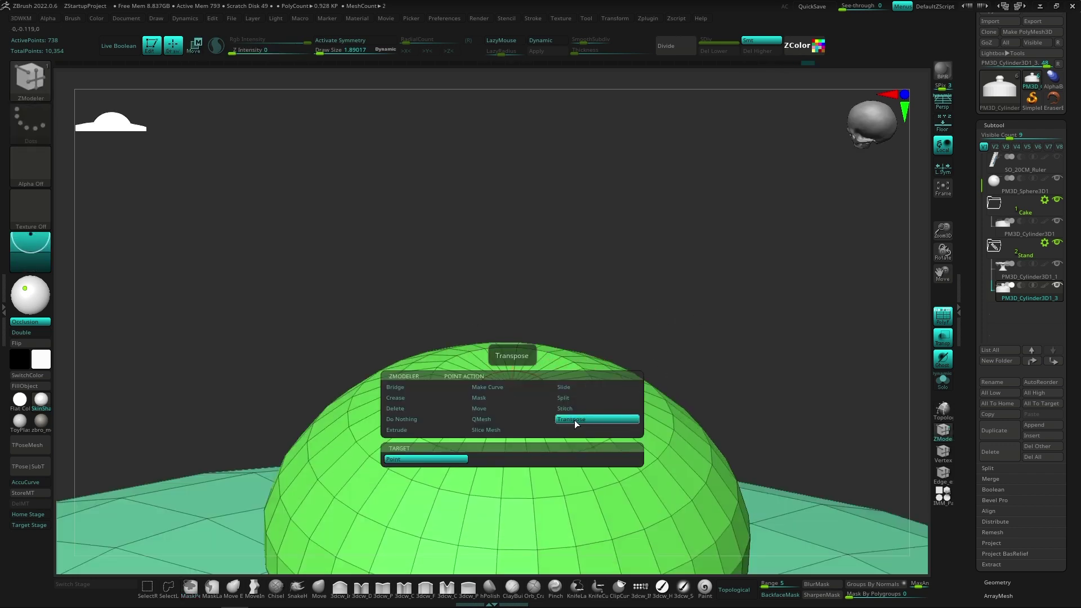
pyautogui.click(573, 420)
pyautogui.click(512, 383)
pyautogui.moveTo(732, 253)
pyautogui.mouseDown()
pyautogui.moveTo(692, 374)
pyautogui.moveTo(363, 241)
pyautogui.mouseUp()
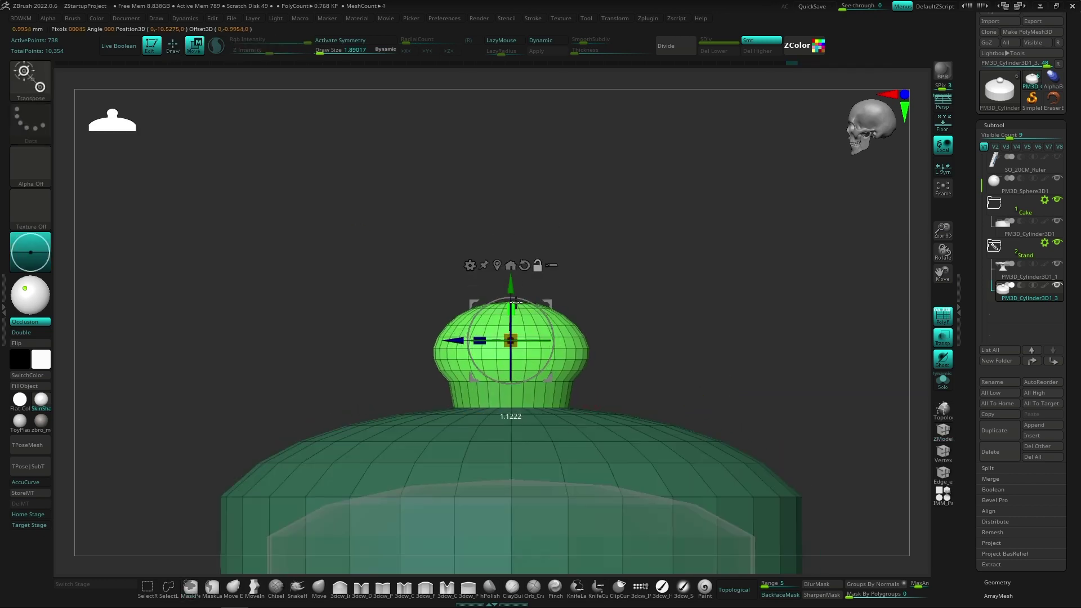
pyautogui.press('q')
pyautogui.keyDown('shift'); pyautogui.moveTo(683, 434); pyautogui.dragTo(715, 304); pyautogui.keyUp('shift')
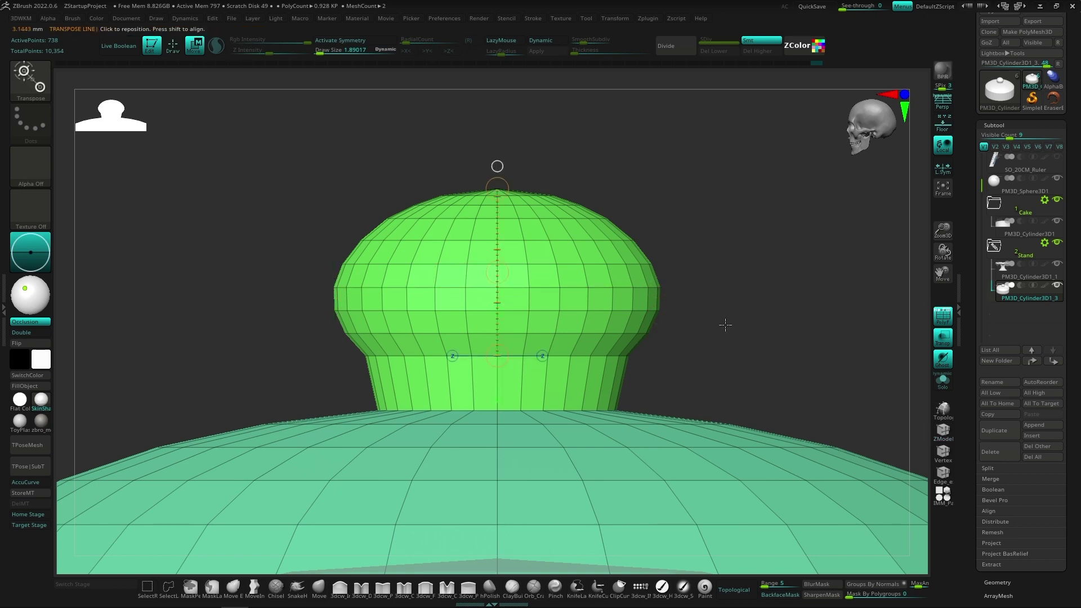
pyautogui.moveTo(508, 252); pyautogui.dragTo(595, 286, button='right')
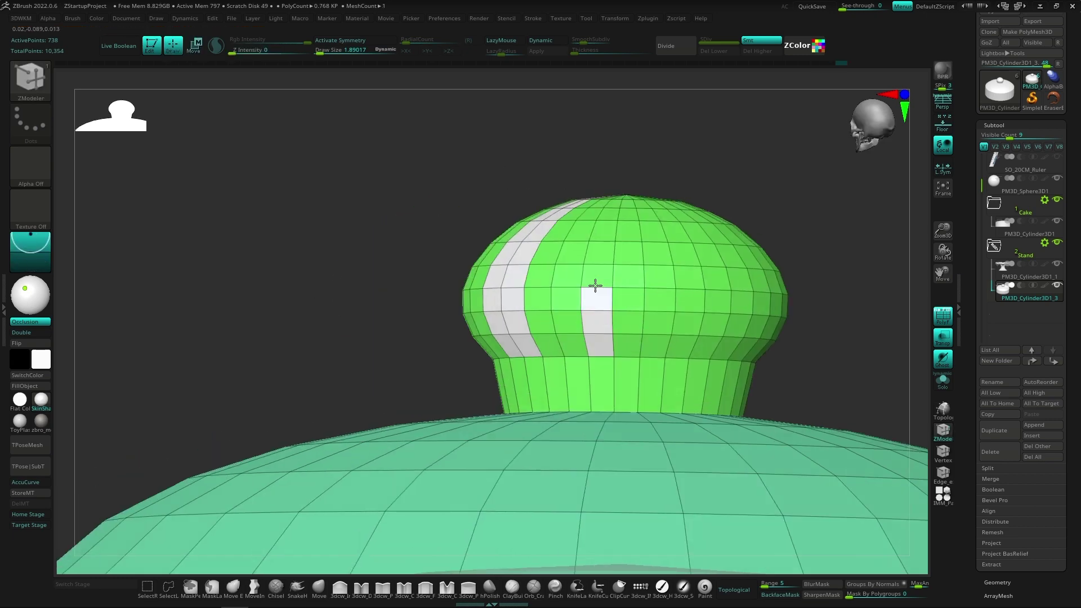
# Polygroup alternating vertical strips around the knob.
pyautogui.moveTo(603, 217); pyautogui.dragTo(530, 311, button='right')
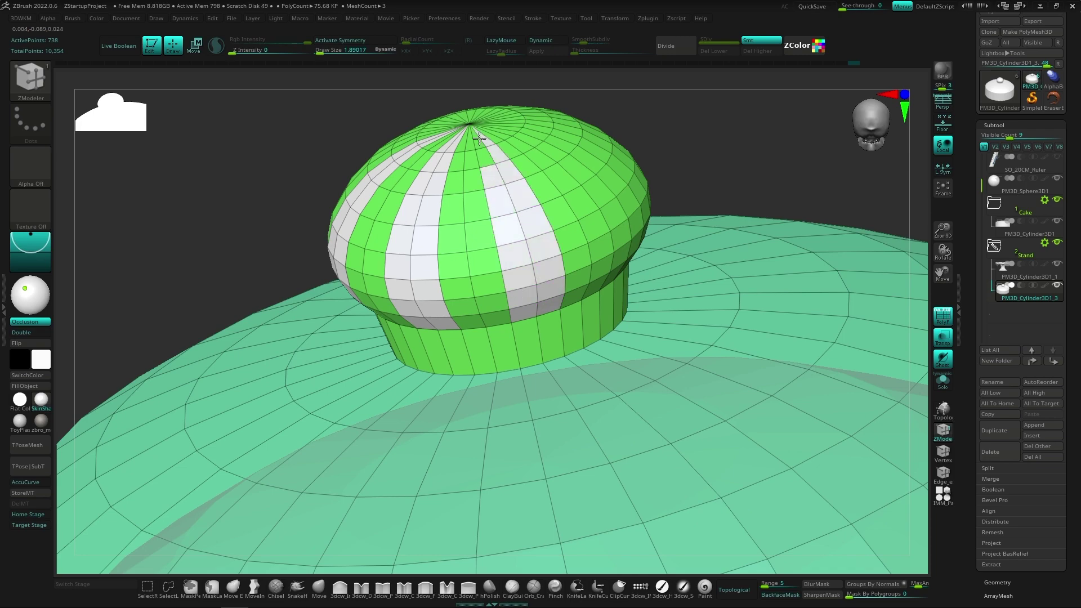
pyautogui.moveTo(478, 144); pyautogui.dragTo(440, 297, button='right')
pyautogui.keyDown('ctrl'); pyautogui.click(440, 297); pyautogui.keyUp('ctrl')
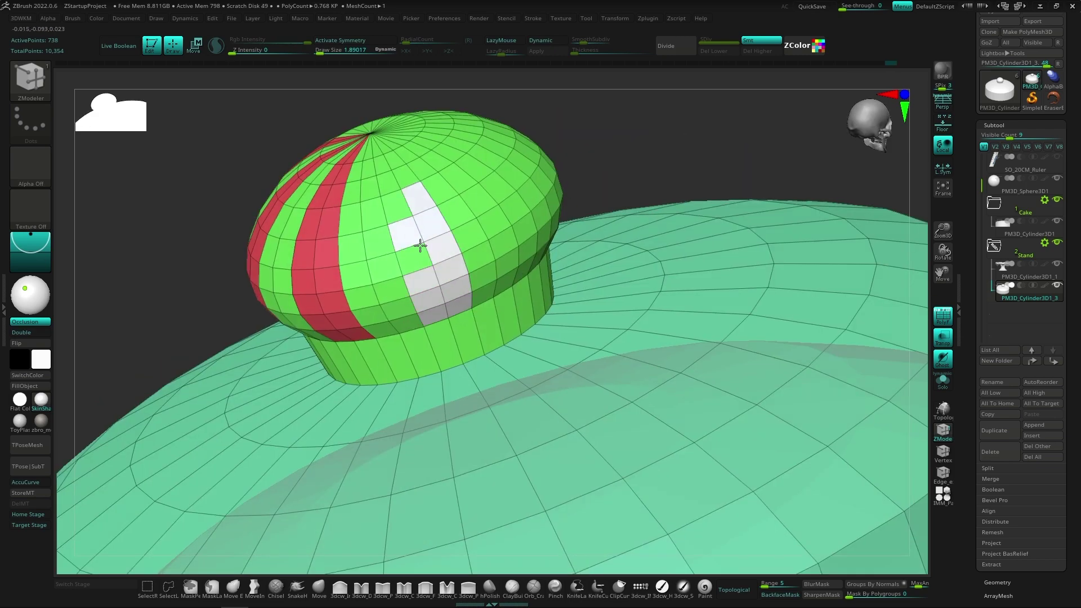
pyautogui.moveTo(472, 221); pyautogui.dragTo(477, 311, button='right')
pyautogui.moveTo(401, 183)
pyautogui.mouseDown(button='right')
pyautogui.moveTo(507, 338)
pyautogui.moveTo(550, 379)
pyautogui.moveTo(498, 338)
pyautogui.mouseUp(button='right')
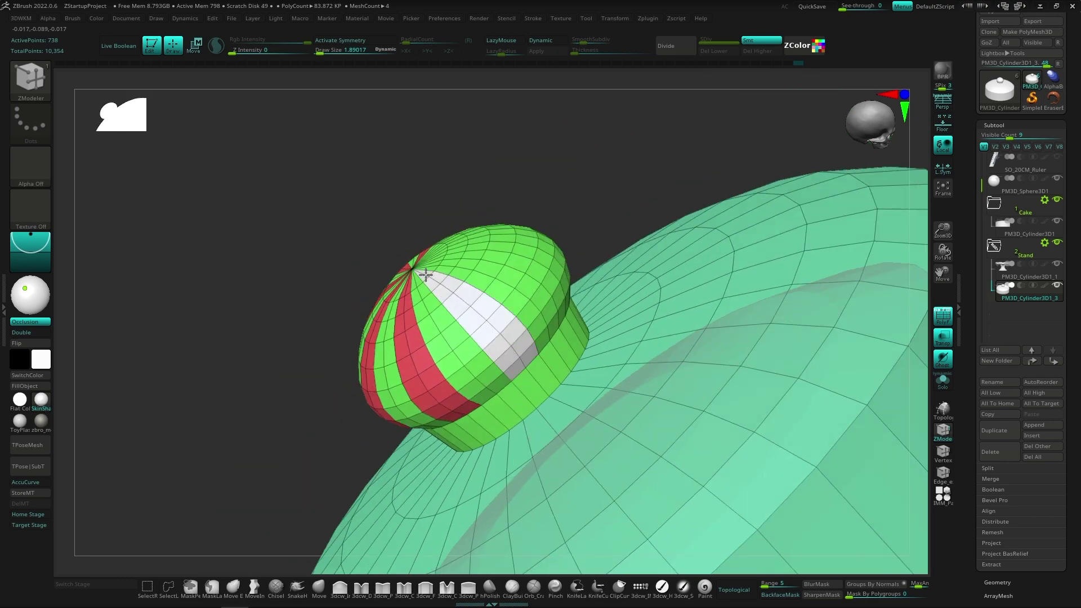
pyautogui.moveTo(426, 274); pyautogui.dragTo(447, 310, button='right')
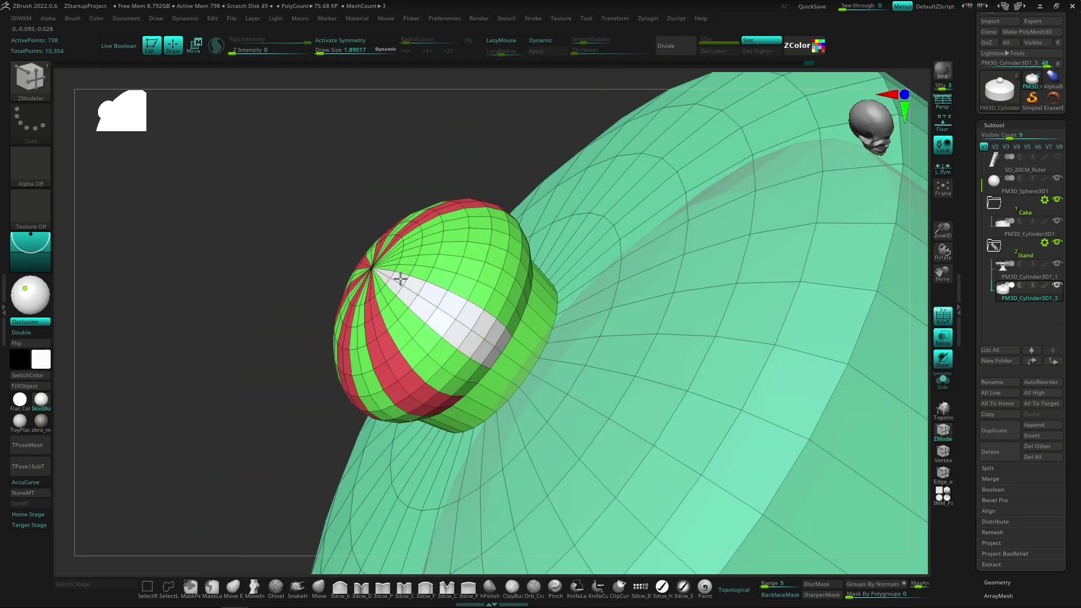
pyautogui.moveTo(401, 279); pyautogui.dragTo(489, 328, button='right')
pyautogui.moveTo(400, 290)
pyautogui.mouseDown(button='right')
pyautogui.moveTo(546, 264)
pyautogui.moveTo(450, 394)
pyautogui.mouseUp(button='right')
# Try insetting the knob's grouped strips, then undo the inset.
pyautogui.press('space')
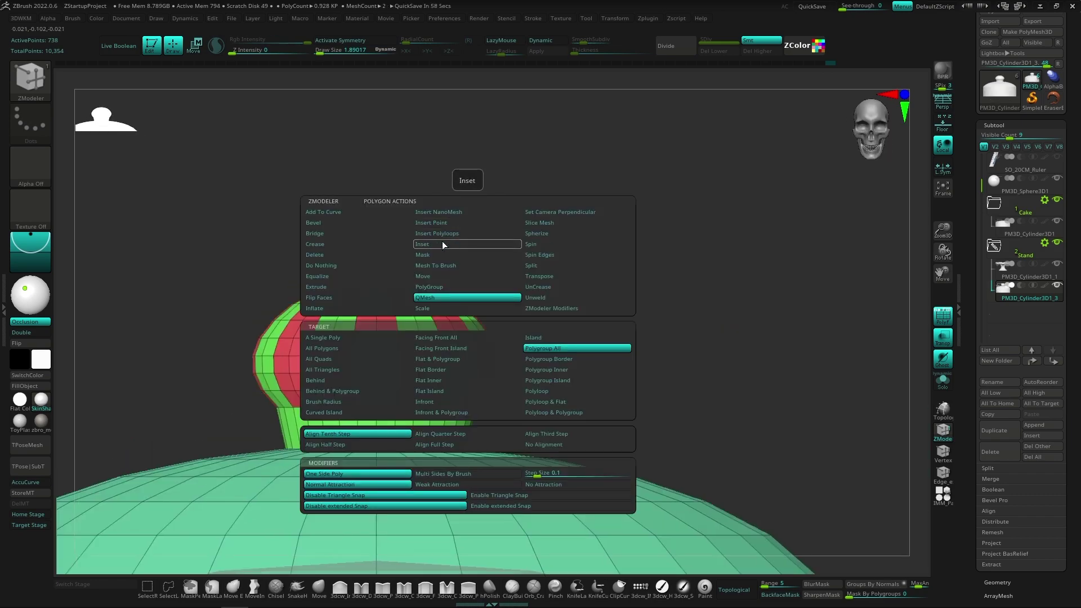
pyautogui.click(443, 245)
pyautogui.moveTo(450, 337); pyautogui.dragTo(461, 345)
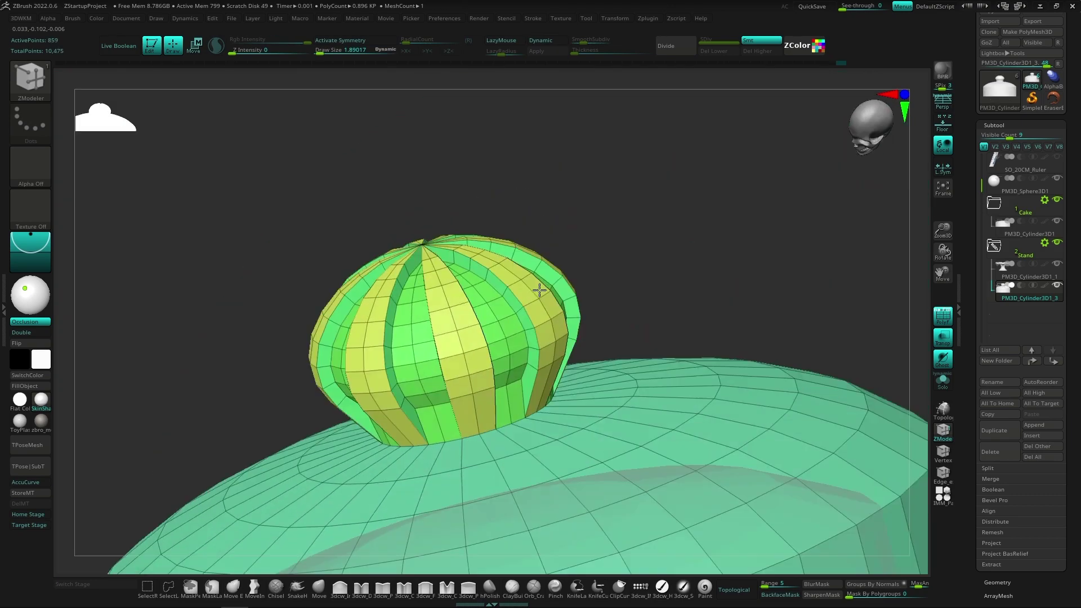
pyautogui.hotkey('ctrl', 'z')
pyautogui.moveTo(472, 343); pyautogui.dragTo(451, 311, button='right')
# Extrude the red knob strips outward into fins and check them with smoothing preview.
pyautogui.press('b')
pyautogui.press('z')
pyautogui.press('m')
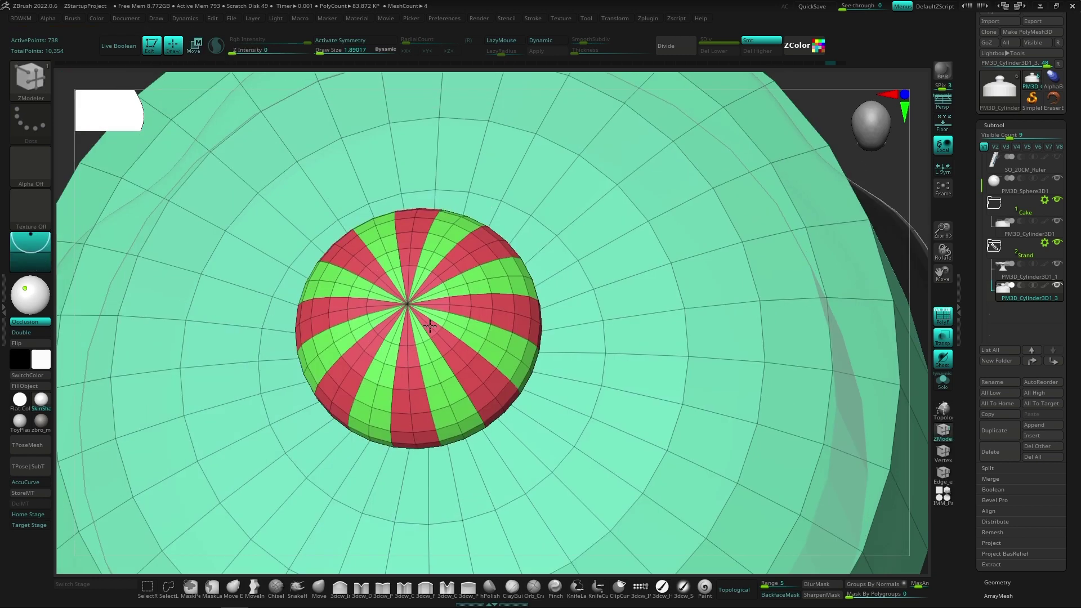
pyautogui.moveTo(399, 320); pyautogui.dragTo(428, 236, button='right')
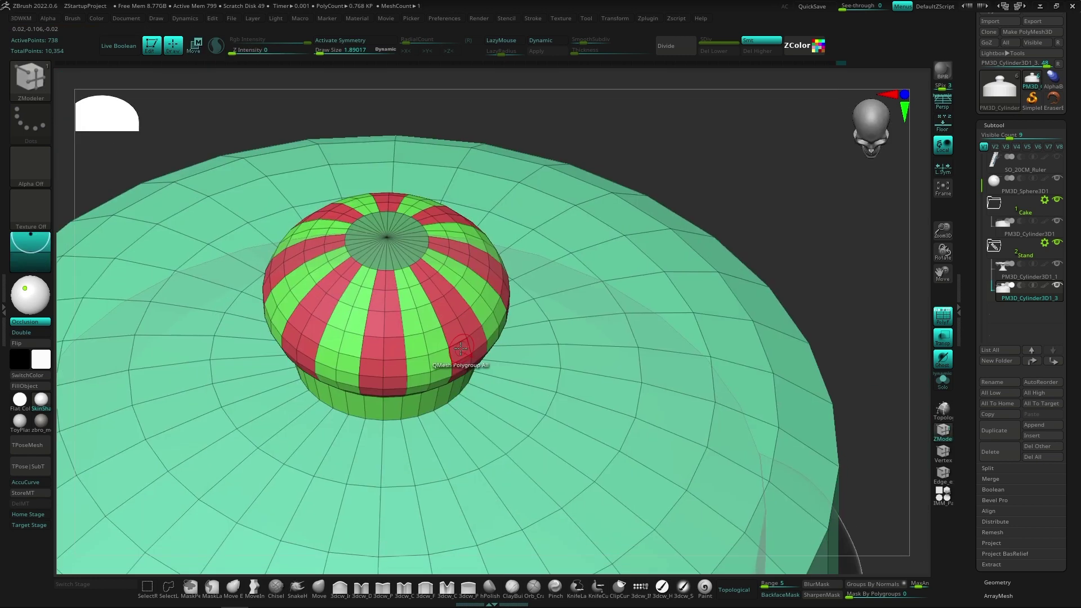
pyautogui.moveTo(484, 360); pyautogui.dragTo(489, 347)
pyautogui.press('d')
pyautogui.moveTo(490, 346)
pyautogui.mouseDown(button='right')
pyautogui.moveTo(534, 360)
pyautogui.moveTo(500, 414)
pyautogui.moveTo(467, 281)
pyautogui.mouseUp(button='right')
pyautogui.hotkey('shift', 'd')
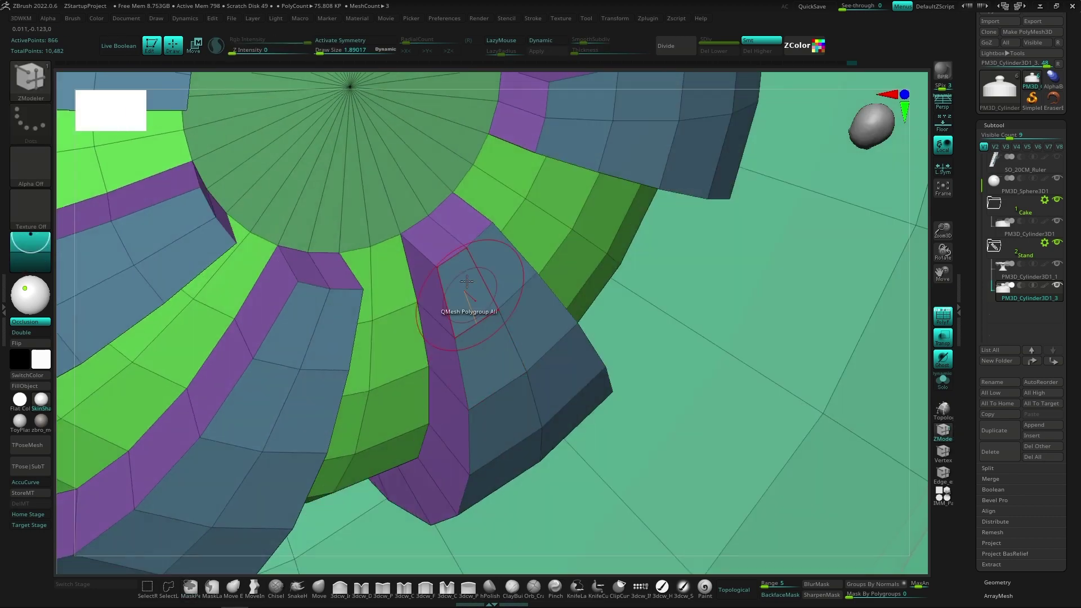
# Set the edge action to Stitch Two Points and weld the first fin corner.
pyautogui.press('space')
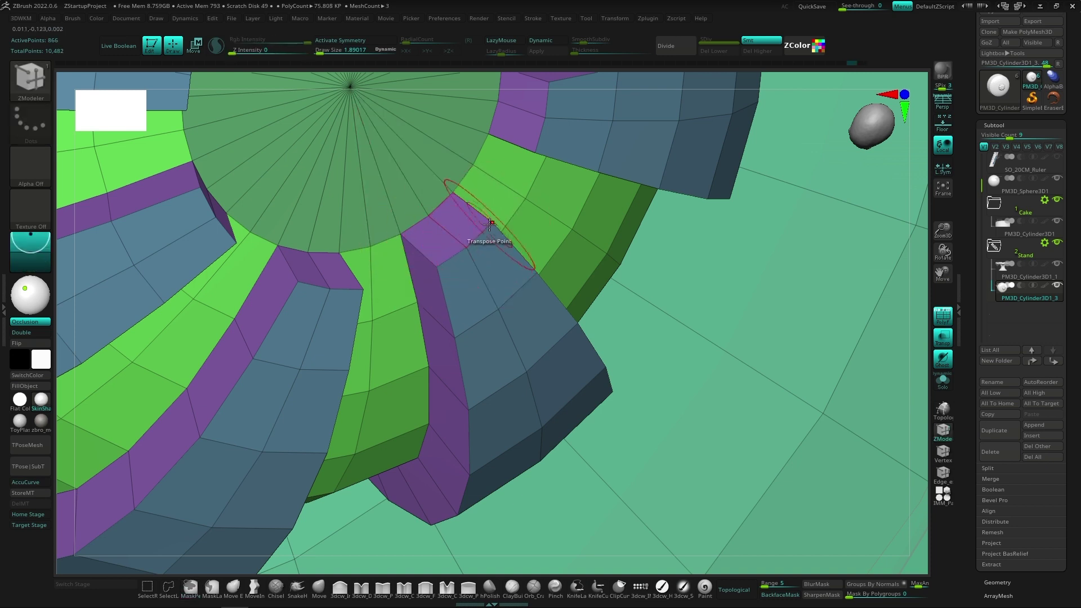
pyautogui.press('space')
pyautogui.click(546, 301)
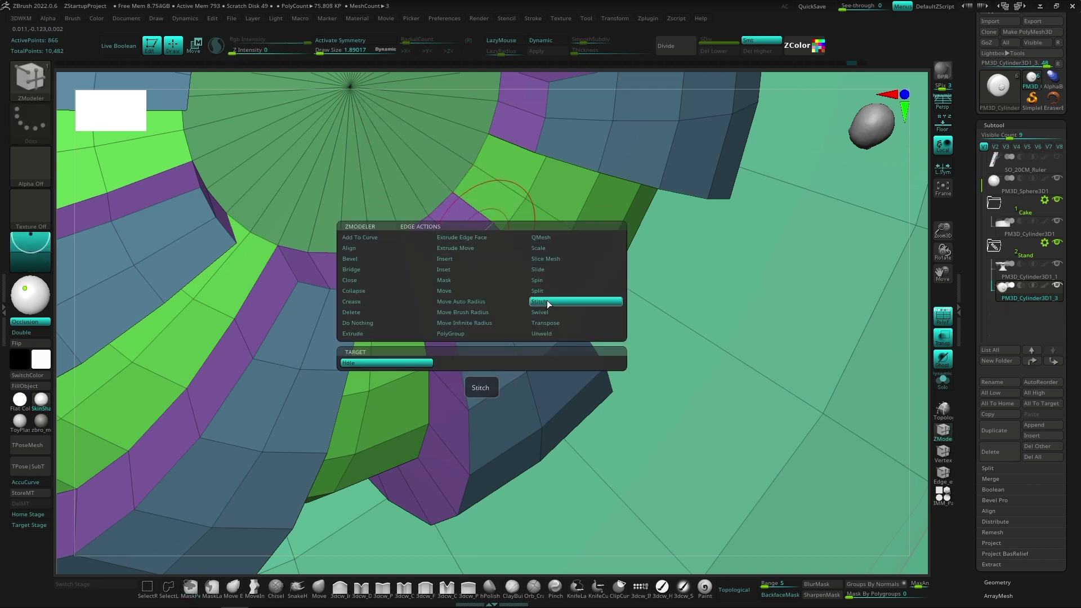
pyautogui.press('space')
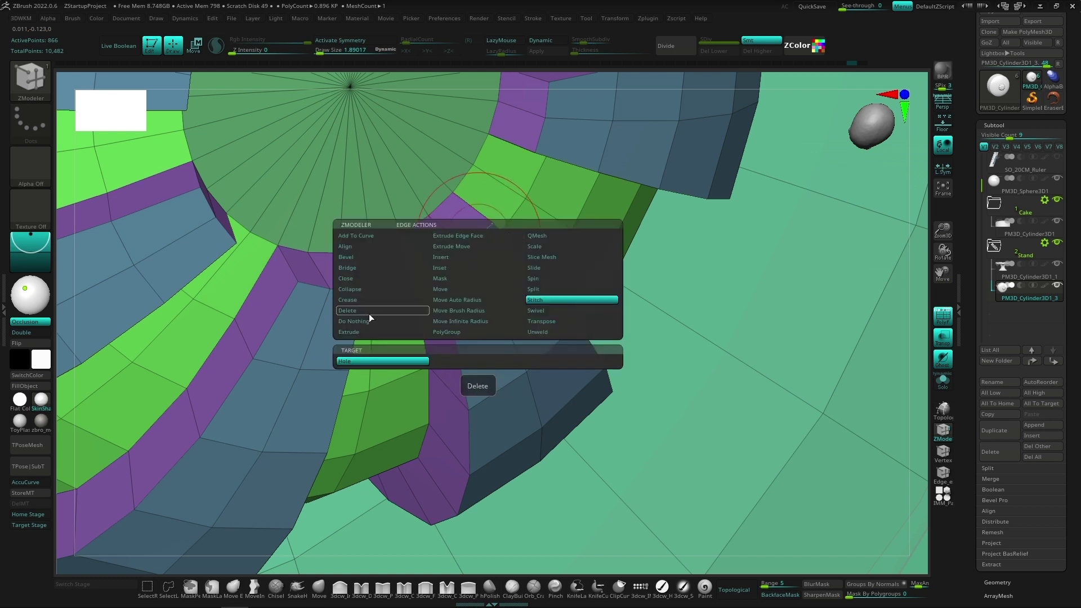
pyautogui.click(524, 269)
pyautogui.press('space')
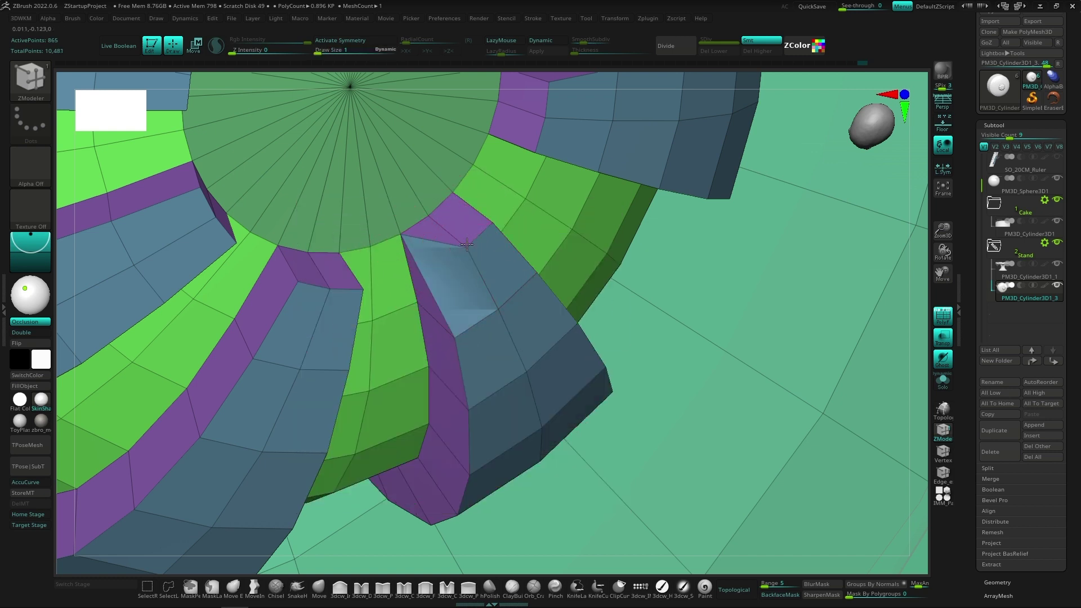
pyautogui.click(492, 222)
pyautogui.moveTo(491, 222); pyautogui.dragTo(408, 290, button='right')
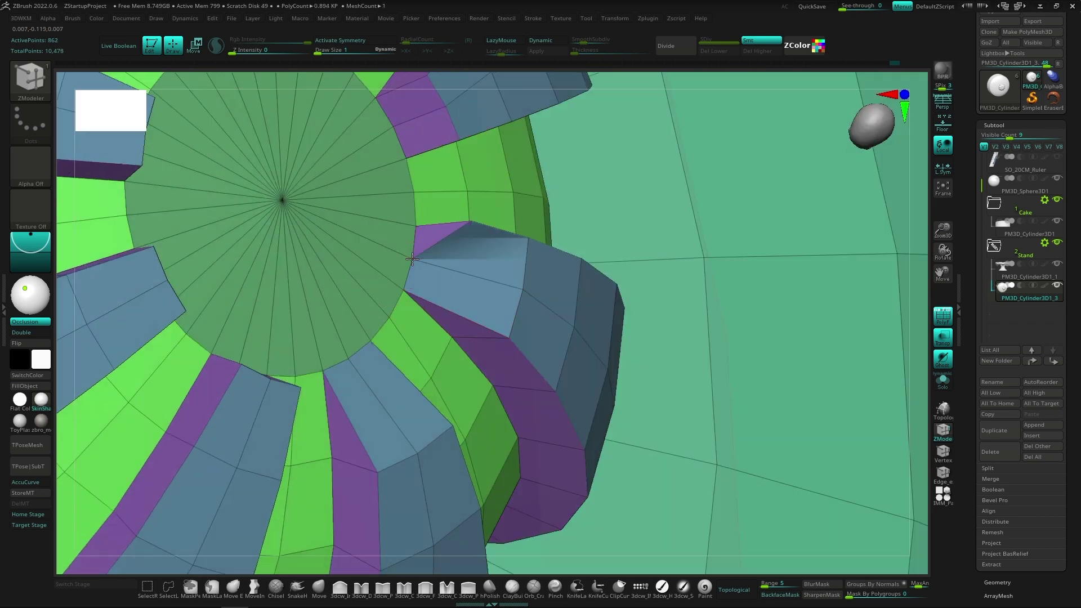
pyautogui.moveTo(441, 181)
pyautogui.mouseDown(button='right')
pyautogui.moveTo(418, 328)
pyautogui.moveTo(462, 340)
pyautogui.moveTo(406, 265)
pyautogui.mouseUp(button='right')
pyautogui.click(402, 306)
pyautogui.click(436, 326)
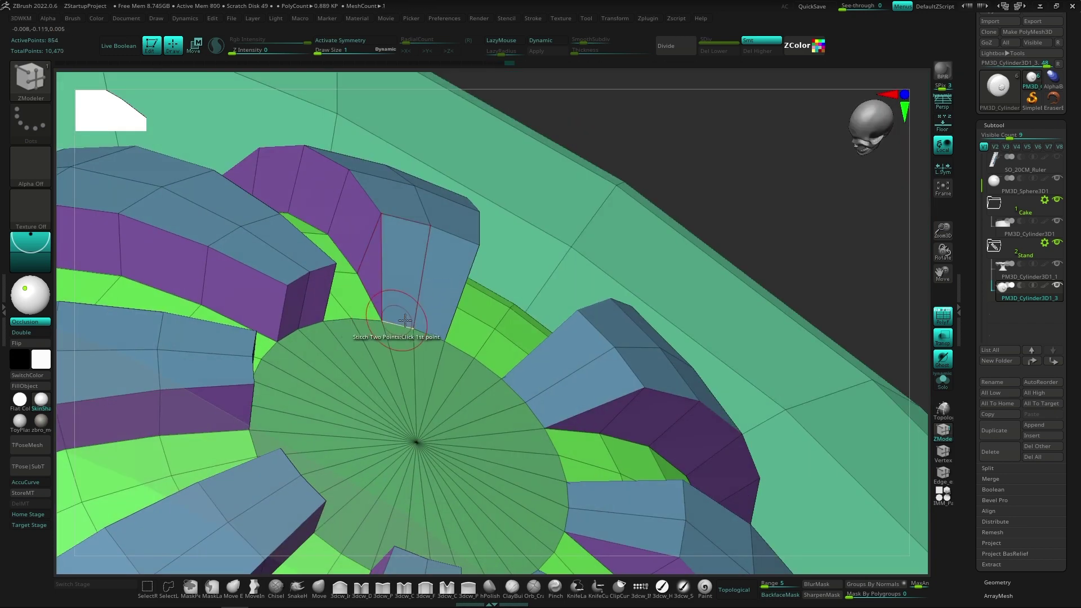
# Stitch the remaining fin corner points together around the knob.
pyautogui.moveTo(405, 320); pyautogui.dragTo(438, 275, button='right')
pyautogui.click(372, 296)
pyautogui.moveTo(371, 297); pyautogui.dragTo(405, 267, button='right')
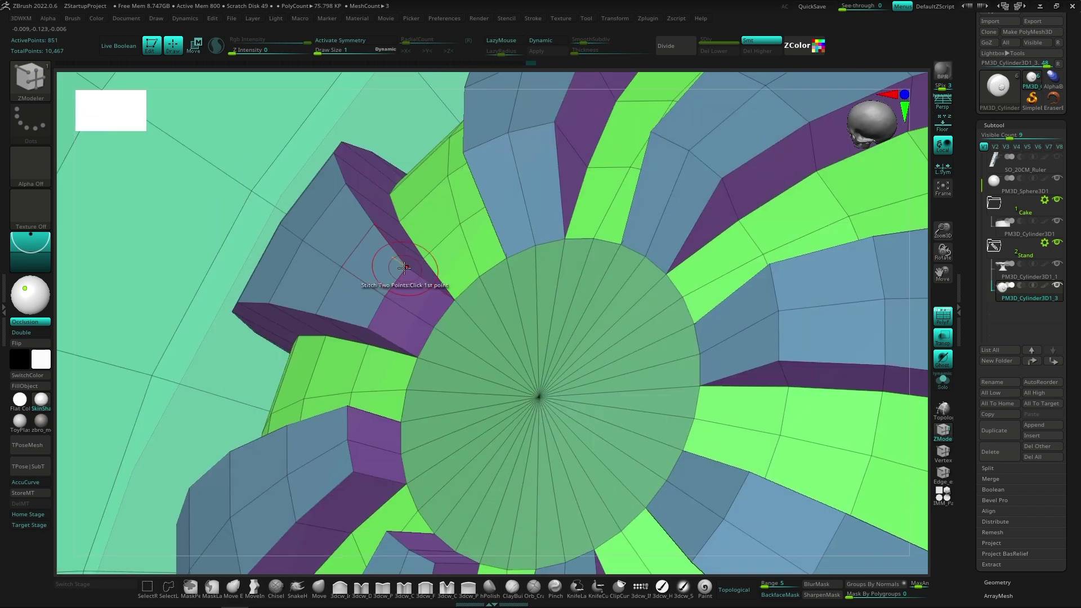
pyautogui.click(368, 327)
pyautogui.moveTo(368, 327); pyautogui.dragTo(442, 277, button='right')
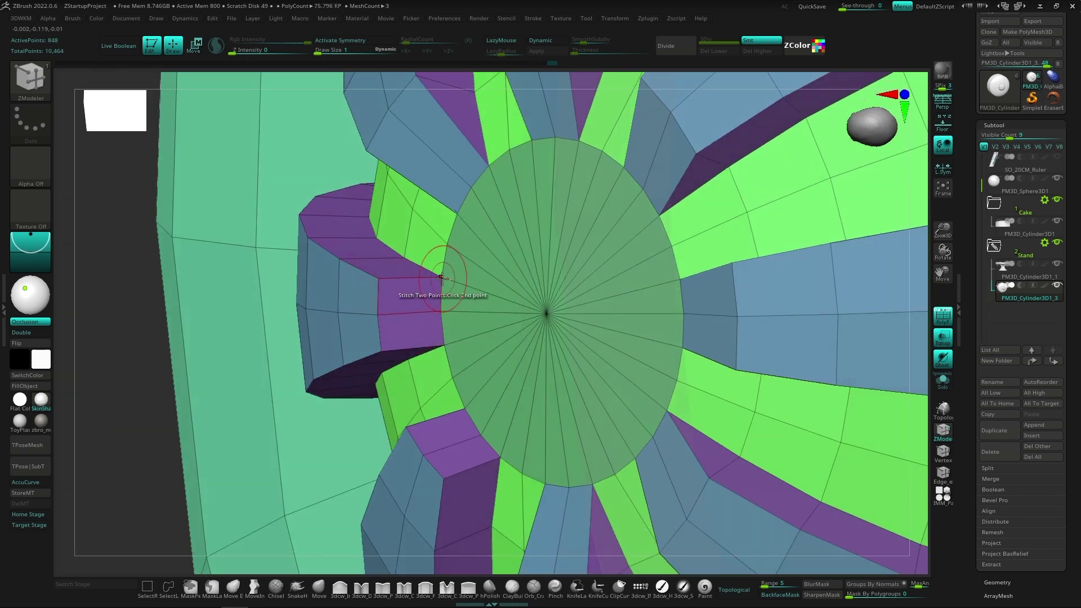
pyautogui.click(388, 349)
pyautogui.moveTo(389, 349); pyautogui.dragTo(417, 364, button='right')
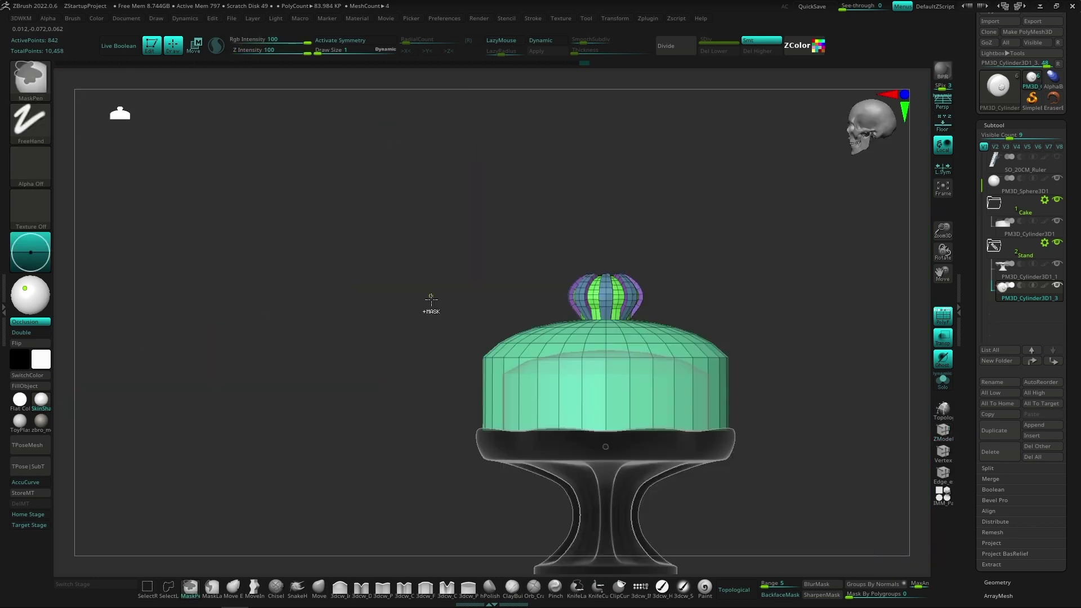
# Add an edge loop near the bottom of the dome lid.
pyautogui.moveTo(612, 283)
pyautogui.mouseDown(button='right')
pyautogui.moveTo(603, 374)
pyautogui.moveTo(510, 393)
pyautogui.moveTo(523, 387)
pyautogui.moveTo(555, 405)
pyautogui.moveTo(454, 314)
pyautogui.moveTo(500, 319)
pyautogui.moveTo(498, 418)
pyautogui.moveTo(475, 407)
pyautogui.mouseUp(button='right')
pyautogui.press('space')
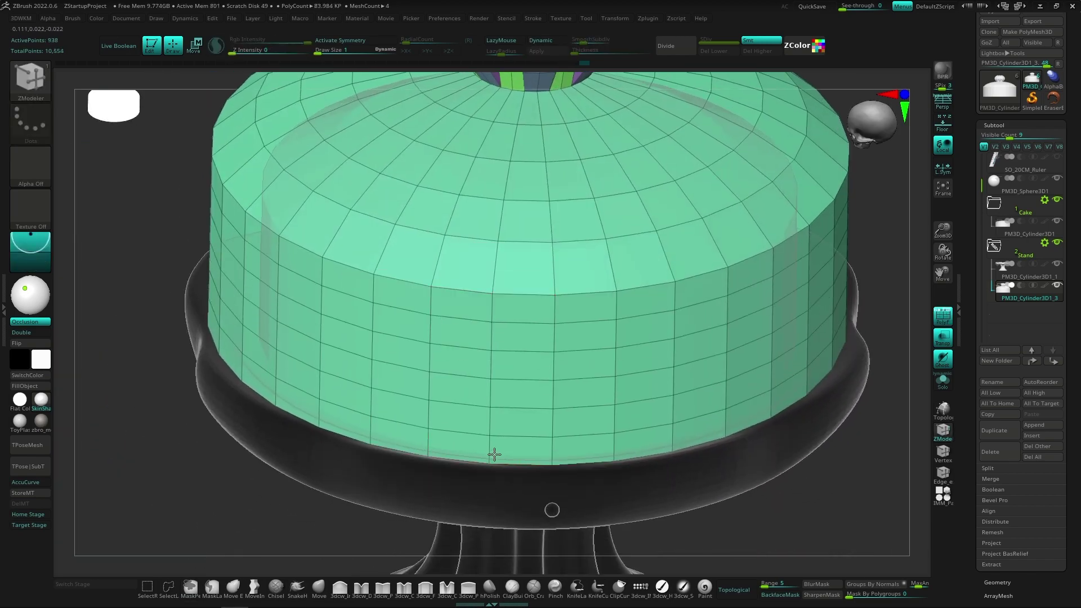
pyautogui.press('space')
pyautogui.click(491, 457)
pyautogui.moveTo(490, 454)
pyautogui.mouseDown(button='right')
pyautogui.moveTo(492, 417)
pyautogui.moveTo(511, 386)
pyautogui.moveTo(476, 367)
pyautogui.mouseUp(button='right')
# Start polygrouping alternating vertical strips of polygons on the dome.
pyautogui.press('space')
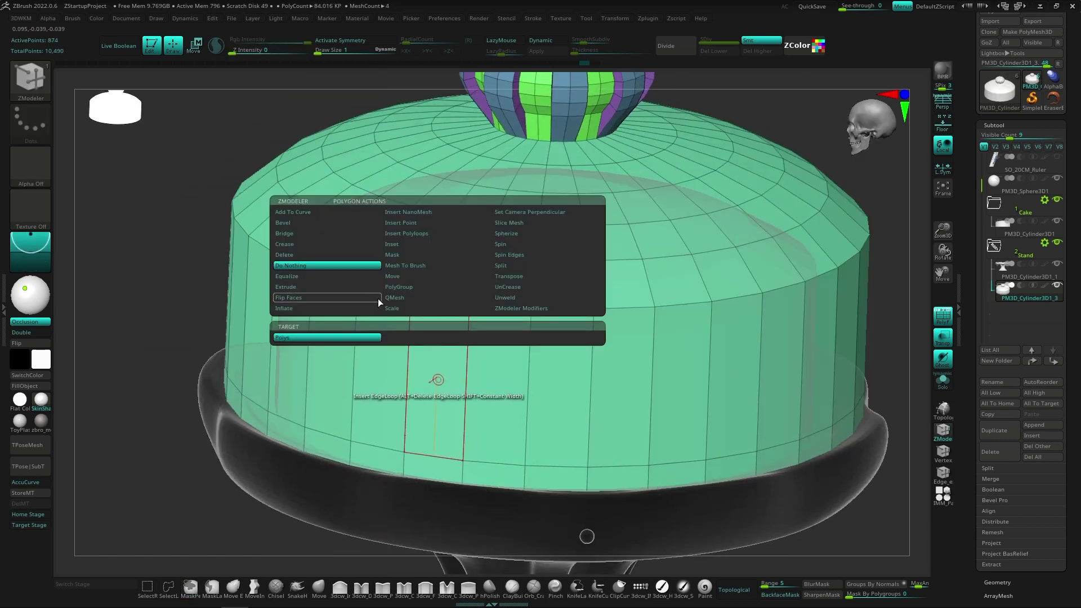
pyautogui.click(402, 310)
pyautogui.click(403, 285)
pyautogui.moveTo(500, 386)
pyautogui.mouseDown()
pyautogui.moveTo(470, 293)
pyautogui.moveTo(517, 162)
pyautogui.moveTo(507, 173)
pyautogui.mouseUp()
pyautogui.moveTo(506, 173); pyautogui.dragTo(670, 415, button='right')
pyautogui.moveTo(671, 415); pyautogui.dragTo(665, 163)
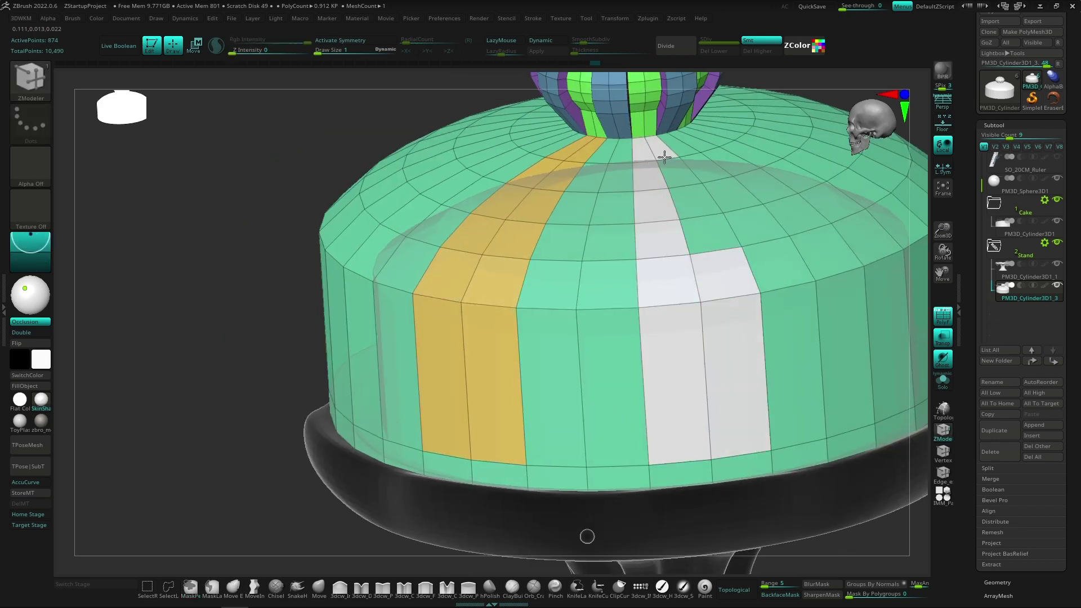
pyautogui.moveTo(664, 163)
pyautogui.mouseDown(button='right')
pyautogui.moveTo(503, 419)
pyautogui.moveTo(507, 315)
pyautogui.mouseUp(button='right')
pyautogui.moveTo(507, 315)
pyautogui.mouseDown()
pyautogui.moveTo(512, 292)
pyautogui.moveTo(574, 283)
pyautogui.mouseUp()
pyautogui.moveTo(574, 282); pyautogui.dragTo(567, 379, button='right')
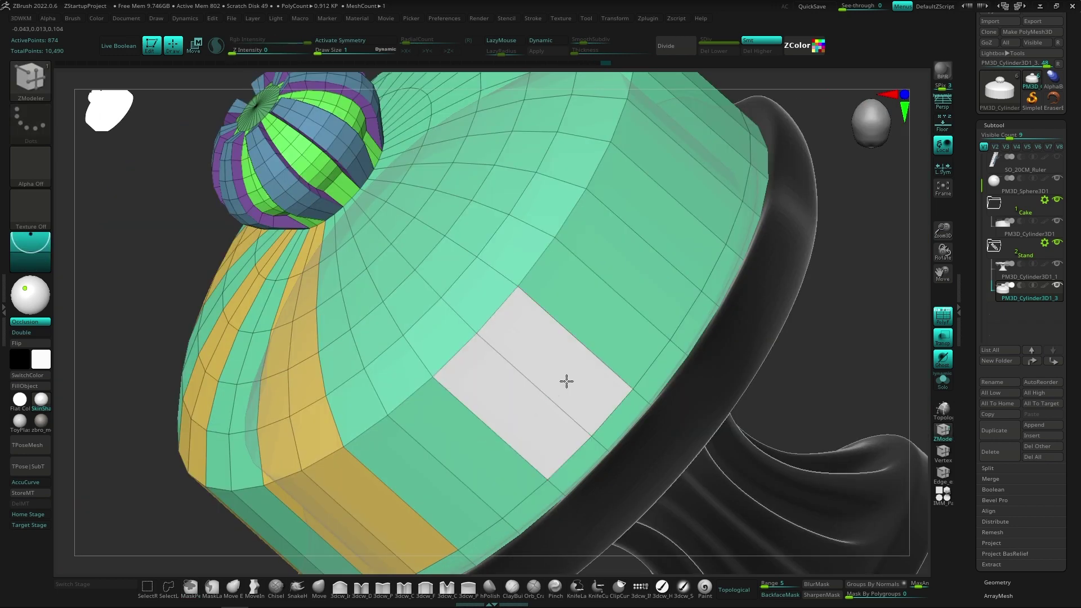
# Group the remaining alternating strips and stray white polygons into the orange group.
pyautogui.moveTo(567, 379); pyautogui.dragTo(402, 237)
pyautogui.moveTo(401, 236)
pyautogui.mouseDown(button='right')
pyautogui.moveTo(563, 360)
pyautogui.moveTo(564, 315)
pyautogui.mouseUp(button='right')
pyautogui.moveTo(564, 315); pyautogui.dragTo(398, 242)
pyautogui.moveTo(398, 241)
pyautogui.mouseDown(button='right')
pyautogui.moveTo(572, 294)
pyautogui.moveTo(534, 367)
pyautogui.mouseUp(button='right')
pyautogui.click(478, 246)
pyautogui.moveTo(478, 246)
pyautogui.mouseDown(button='right')
pyautogui.moveTo(526, 273)
pyautogui.moveTo(513, 210)
pyautogui.mouseUp(button='right')
pyautogui.click(512, 209)
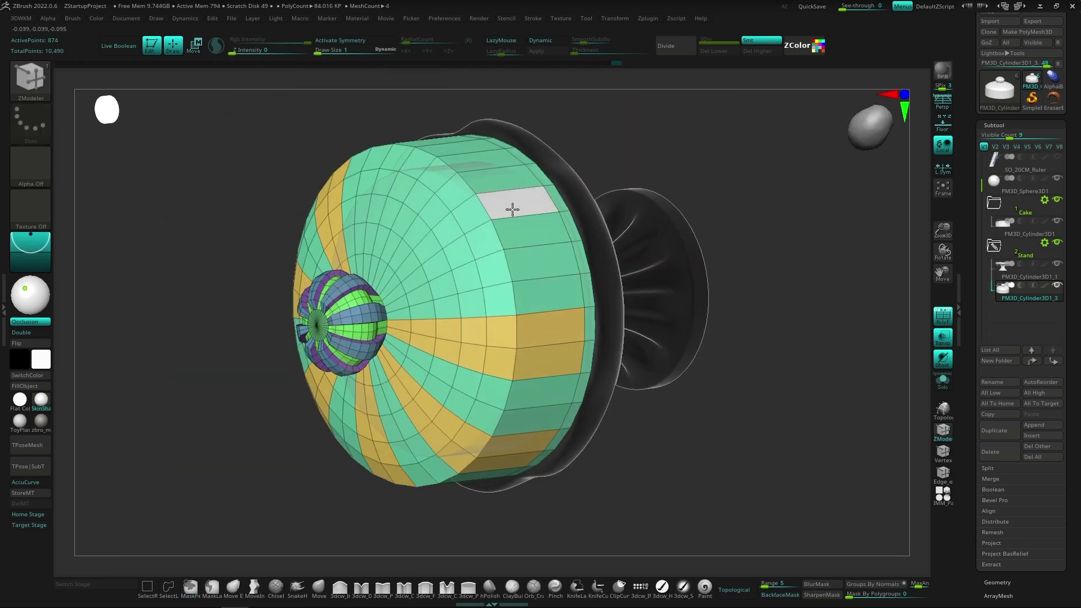
pyautogui.moveTo(403, 271); pyautogui.dragTo(437, 325, button='right')
pyautogui.moveTo(404, 252)
pyautogui.mouseDown(button='right')
pyautogui.moveTo(425, 259)
pyautogui.moveTo(466, 365)
pyautogui.mouseUp(button='right')
# Extrude the grouped strips outward into raised ribs and preview with dynamic subdivision.
pyautogui.press('space')
pyautogui.moveTo(437, 360); pyautogui.dragTo(445, 346)
pyautogui.moveTo(445, 346)
pyautogui.mouseDown(button='right')
pyautogui.moveTo(490, 369)
pyautogui.moveTo(516, 364)
pyautogui.moveTo(534, 324)
pyautogui.moveTo(543, 388)
pyautogui.moveTo(437, 324)
pyautogui.mouseUp(button='right')
pyautogui.press('d')
pyautogui.hotkey('shift', 'f')
pyautogui.hotkey('shift', 'f')
# Stitch pairs of points together around the dome's lower rim.
pyautogui.hotkey('shift', 'd')
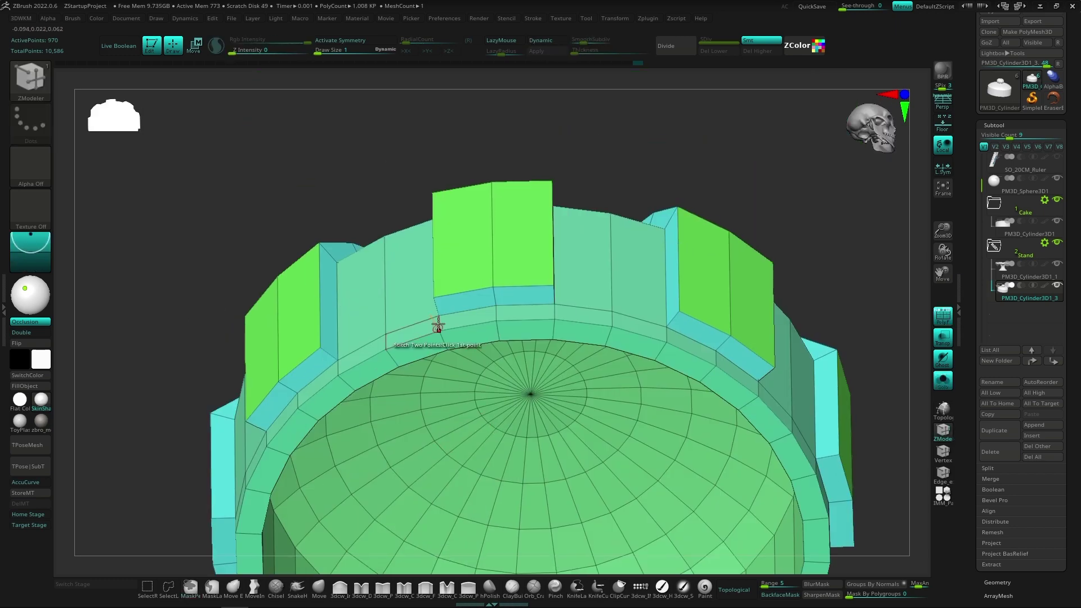
pyautogui.press('space')
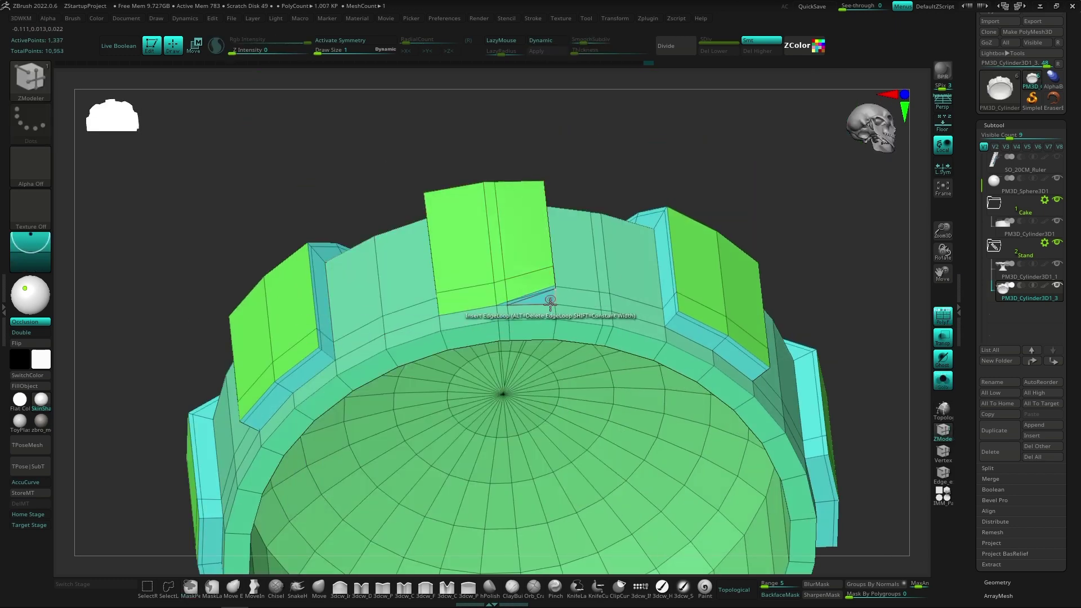
pyautogui.moveTo(554, 303); pyautogui.dragTo(485, 328, button='right')
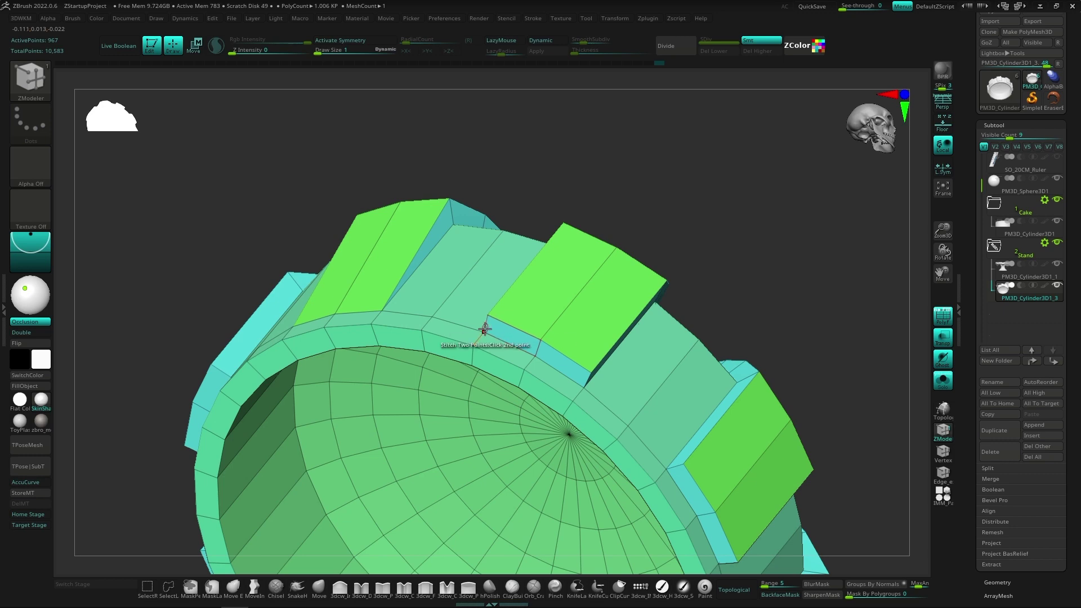
pyautogui.click(582, 387)
pyautogui.moveTo(583, 387); pyautogui.dragTo(500, 313, button='right')
pyautogui.moveTo(543, 421); pyautogui.dragTo(584, 330, button='right')
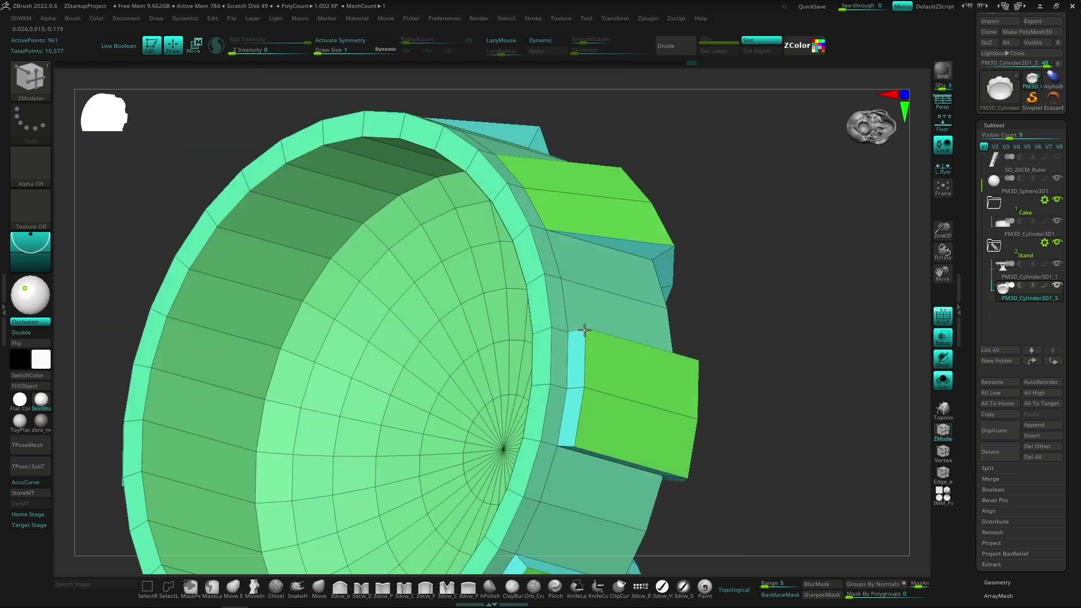
pyautogui.moveTo(557, 455); pyautogui.dragTo(547, 343, button='right')
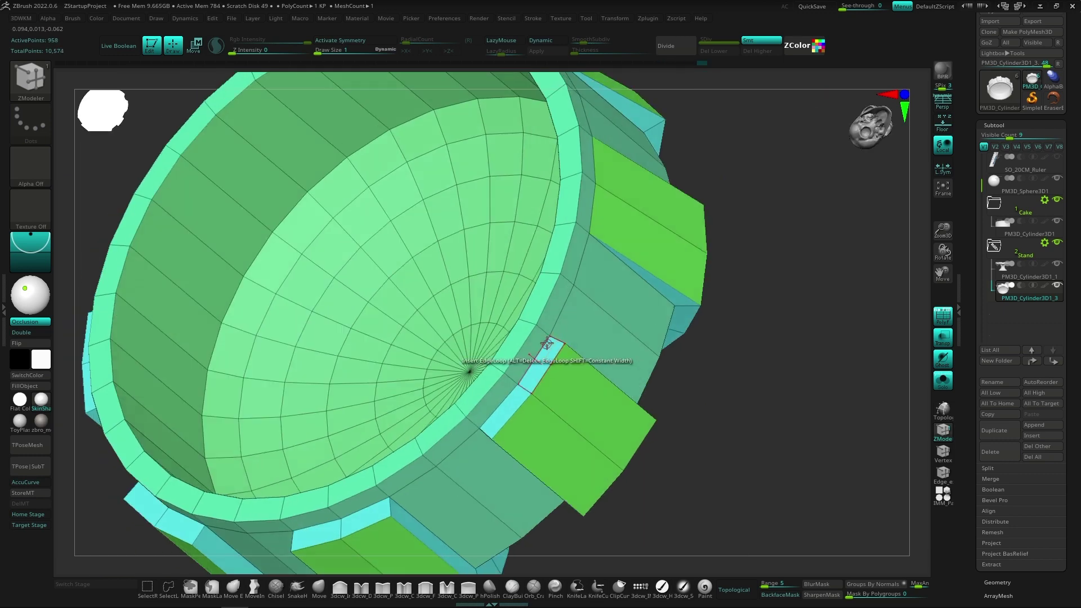
pyautogui.click(517, 385)
pyautogui.moveTo(517, 385)
pyautogui.mouseDown(button='right')
pyautogui.moveTo(555, 366)
pyautogui.moveTo(591, 379)
pyautogui.moveTo(489, 402)
pyautogui.moveTo(563, 394)
pyautogui.moveTo(591, 417)
pyautogui.moveTo(535, 404)
pyautogui.moveTo(466, 411)
pyautogui.moveTo(535, 406)
pyautogui.mouseUp(button='right')
pyautogui.keyDown('alt'); pyautogui.click(488, 402); pyautogui.keyUp('alt')
pyautogui.click(536, 407)
pyautogui.moveTo(472, 350)
pyautogui.mouseDown(button='right')
pyautogui.moveTo(495, 415)
pyautogui.moveTo(619, 383)
pyautogui.moveTo(597, 405)
pyautogui.mouseUp(button='right')
# Preview the dome smoothed, then return to the unsmoothed wireframe for modelling.
pyautogui.press('d')
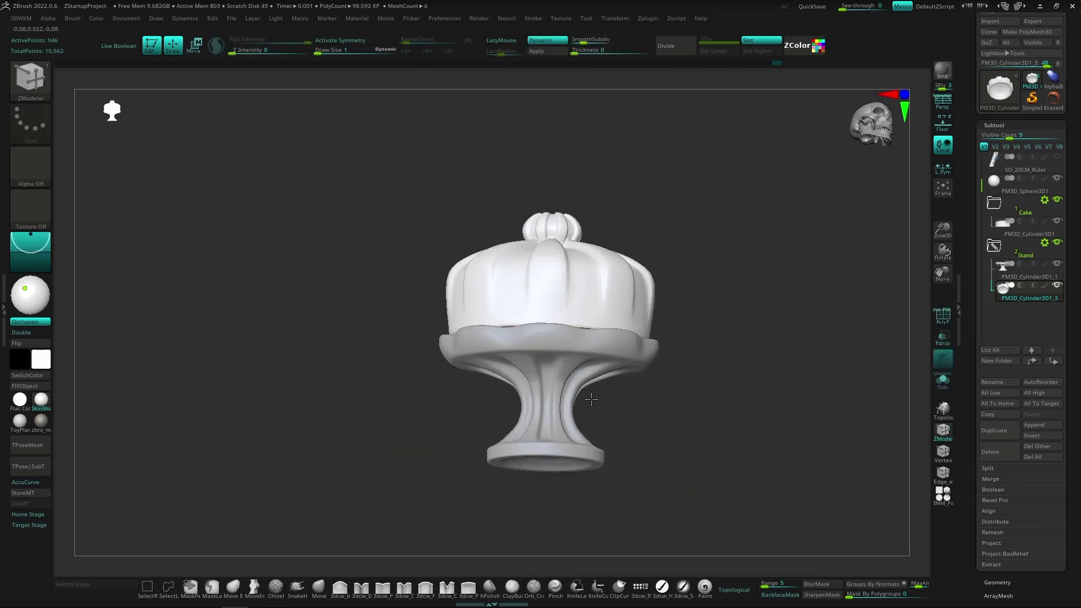
pyautogui.moveTo(600, 412)
pyautogui.mouseDown(button='right')
pyautogui.moveTo(567, 384)
pyautogui.moveTo(579, 302)
pyautogui.mouseUp(button='right')
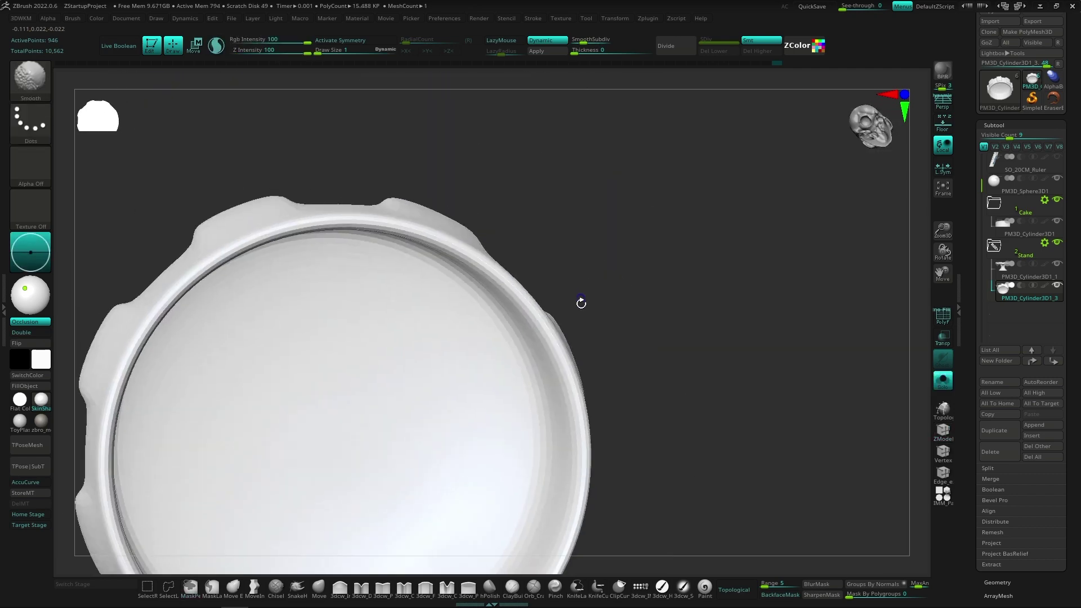
pyautogui.hotkey('shift', 'f')
pyautogui.hotkey('shift', 'd')
pyautogui.press('b')
pyautogui.press('z')
pyautogui.press('m')
pyautogui.moveTo(531, 415)
pyautogui.keyDown('ctrl'); pyautogui.mouseDown(button='right')
pyautogui.moveTo(502, 394)
pyautogui.moveTo(529, 430)
pyautogui.moveTo(507, 406)
pyautogui.mouseUp(button='right'); pyautogui.keyUp('ctrl')
# Bevel complete edge loops along the dome's rim.
pyautogui.press('space')
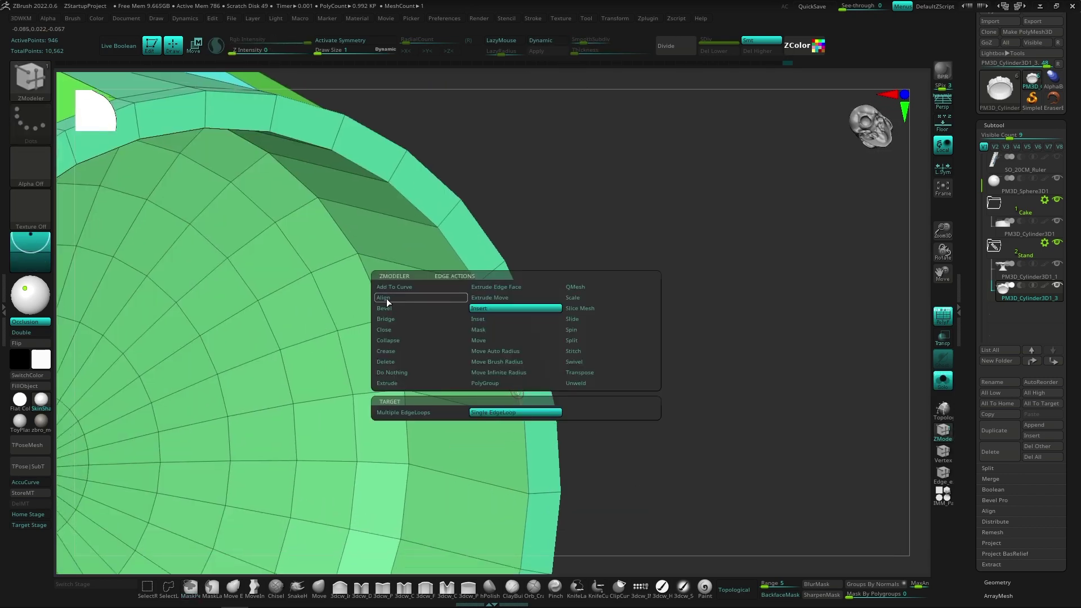
pyautogui.click(536, 407)
pyautogui.press('space')
pyautogui.click(504, 369)
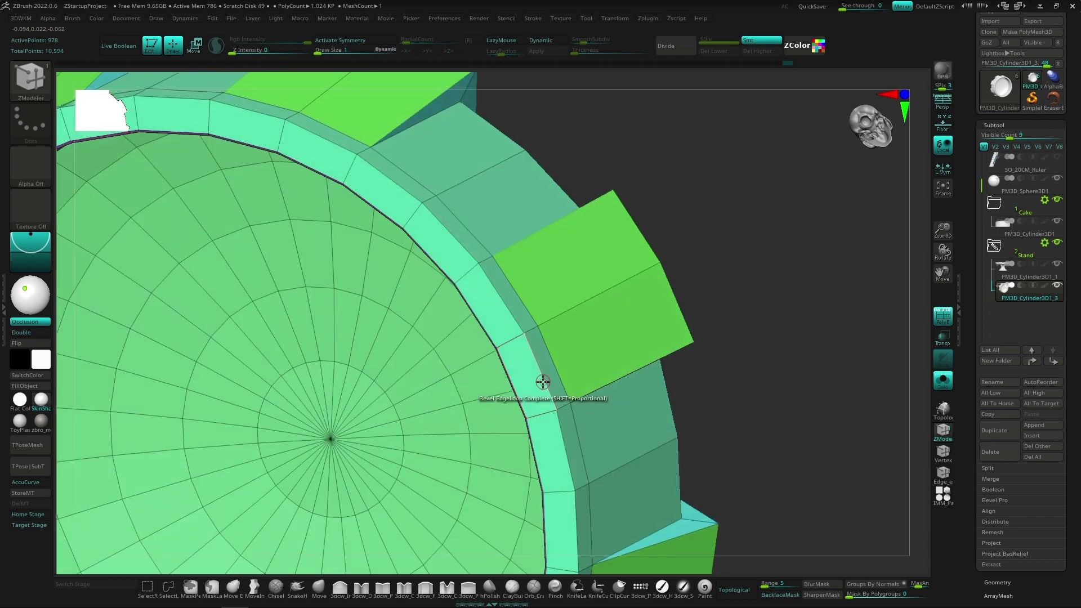
pyautogui.moveTo(518, 391); pyautogui.dragTo(524, 388)
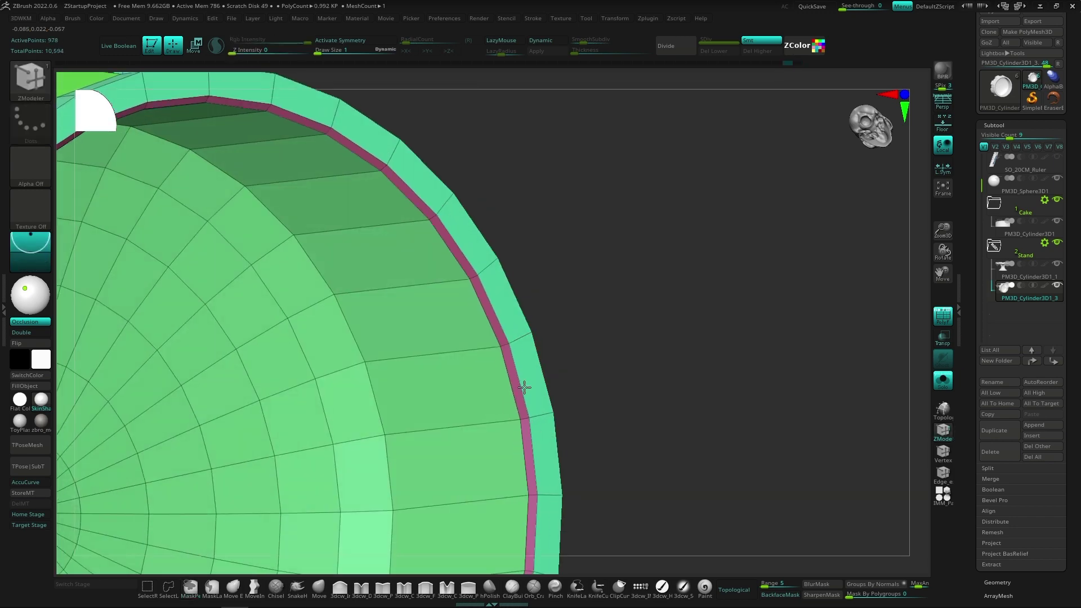
pyautogui.moveTo(524, 387)
pyautogui.mouseDown(button='right')
pyautogui.moveTo(495, 398)
pyautogui.moveTo(526, 406)
pyautogui.moveTo(560, 360)
pyautogui.mouseUp(button='right')
pyautogui.click(526, 406)
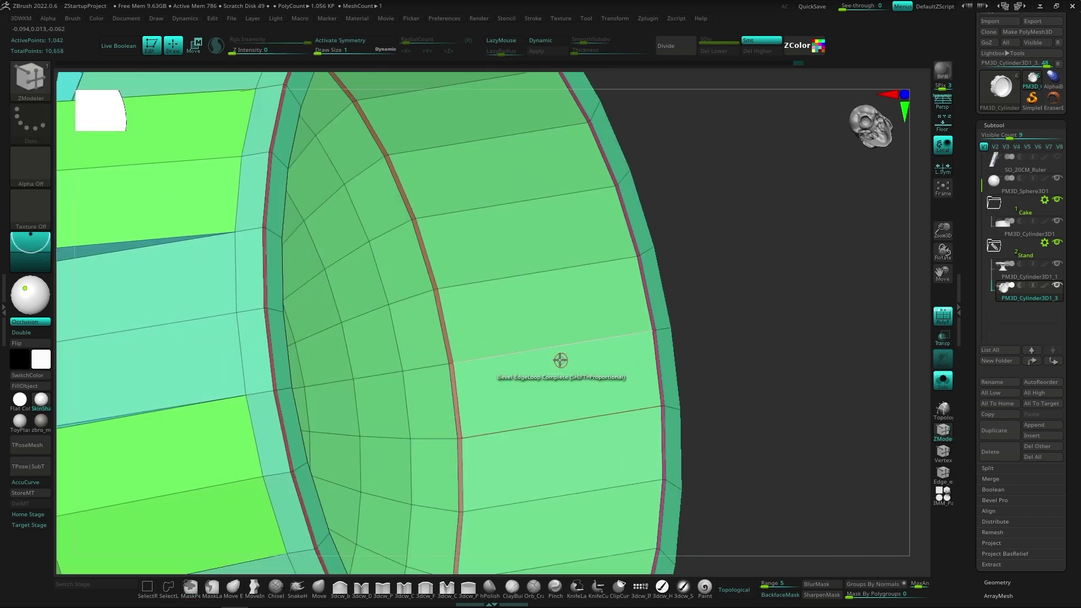
# Insert extra edge loops on the dome sides, then show the stand pieces again.
pyautogui.click(480, 414)
pyautogui.moveTo(572, 321)
pyautogui.mouseDown(button='right')
pyautogui.moveTo(490, 370)
pyautogui.moveTo(675, 404)
pyautogui.moveTo(657, 362)
pyautogui.moveTo(637, 352)
pyautogui.moveTo(679, 377)
pyautogui.mouseUp(button='right')
pyautogui.click(679, 378)
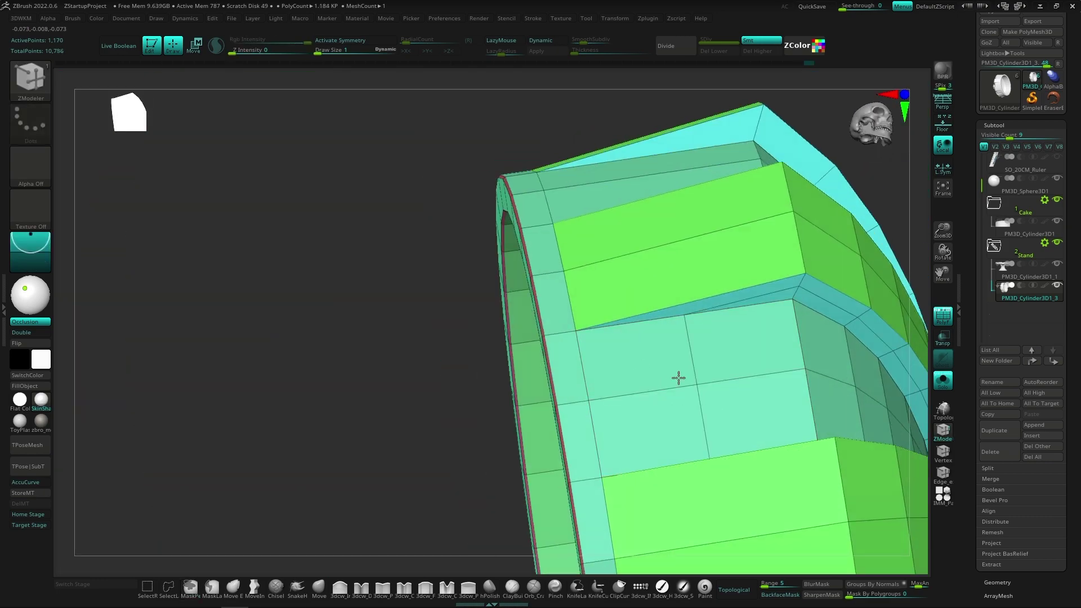
pyautogui.moveTo(596, 312); pyautogui.dragTo(584, 376, button='right')
pyautogui.press('space')
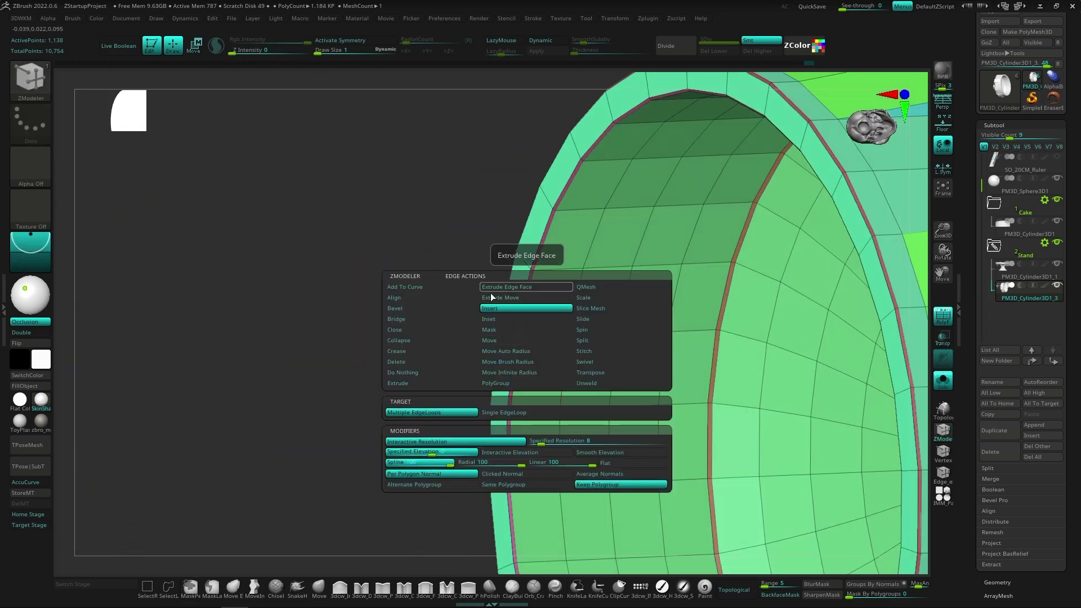
pyautogui.click(532, 329)
pyautogui.moveTo(531, 329); pyautogui.dragTo(491, 325, button='right')
pyautogui.click(503, 327)
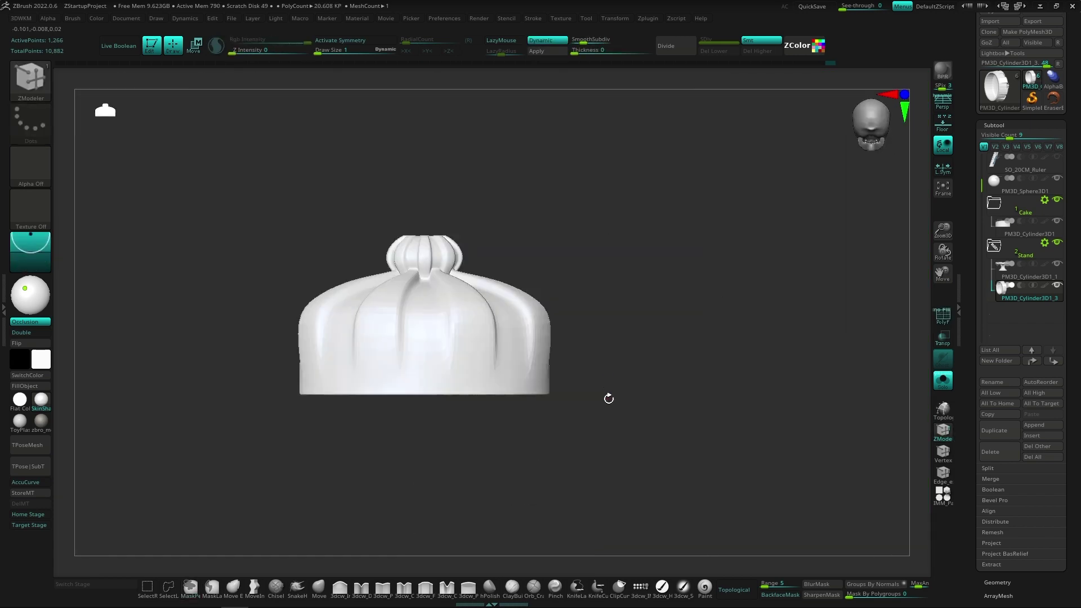
pyautogui.hotkey('ctrl', 'shift', 'f')
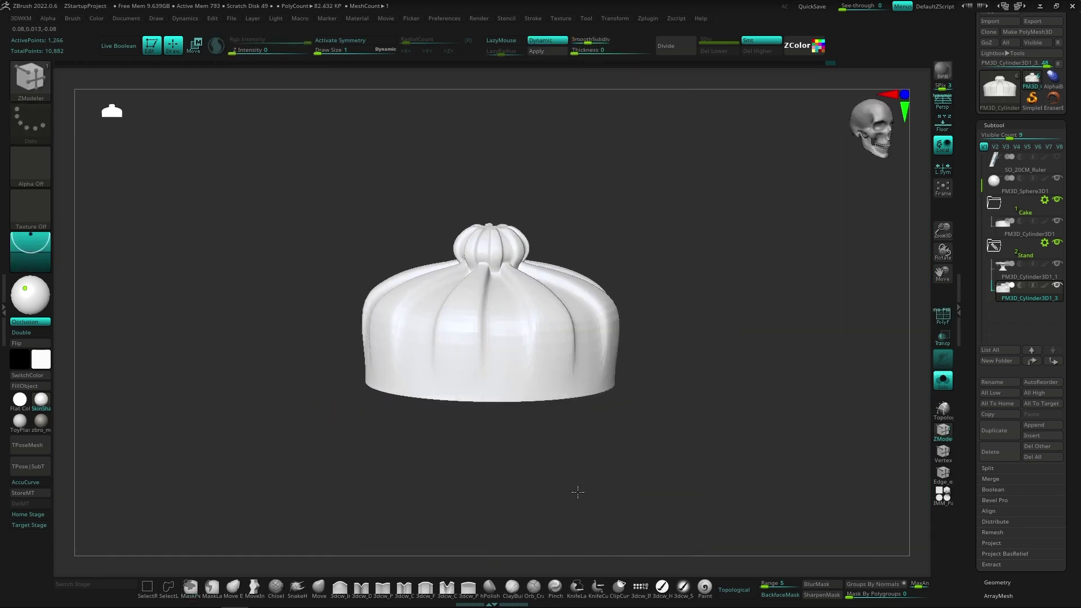
pyautogui.moveTo(597, 514); pyautogui.dragTo(594, 473, button='right')
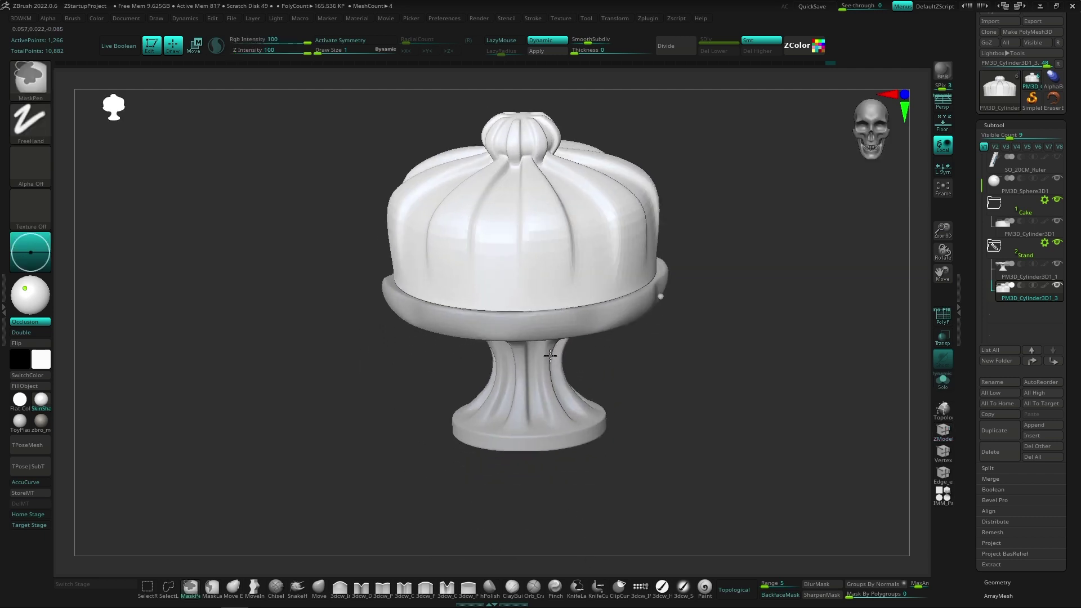
# Solo the stand and bevel a complete edge loop around its top plate with ZModeler.
pyautogui.press('f')
pyautogui.hotkey('ctrl', 'shift', 'f')
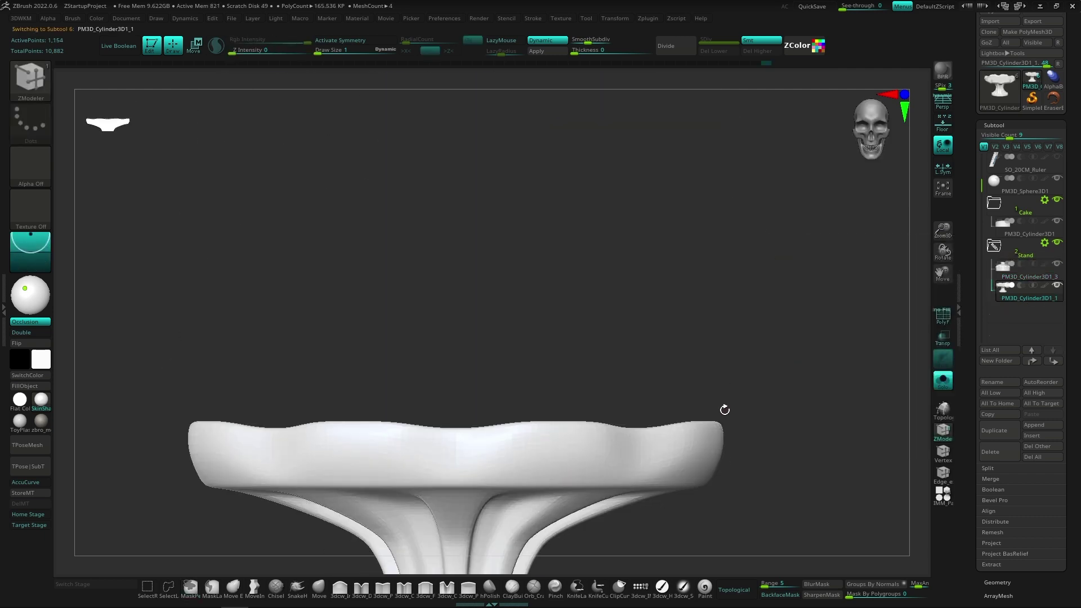
pyautogui.press('b')
pyautogui.press('z')
pyautogui.press('m')
pyautogui.hotkey('shift', 'f')
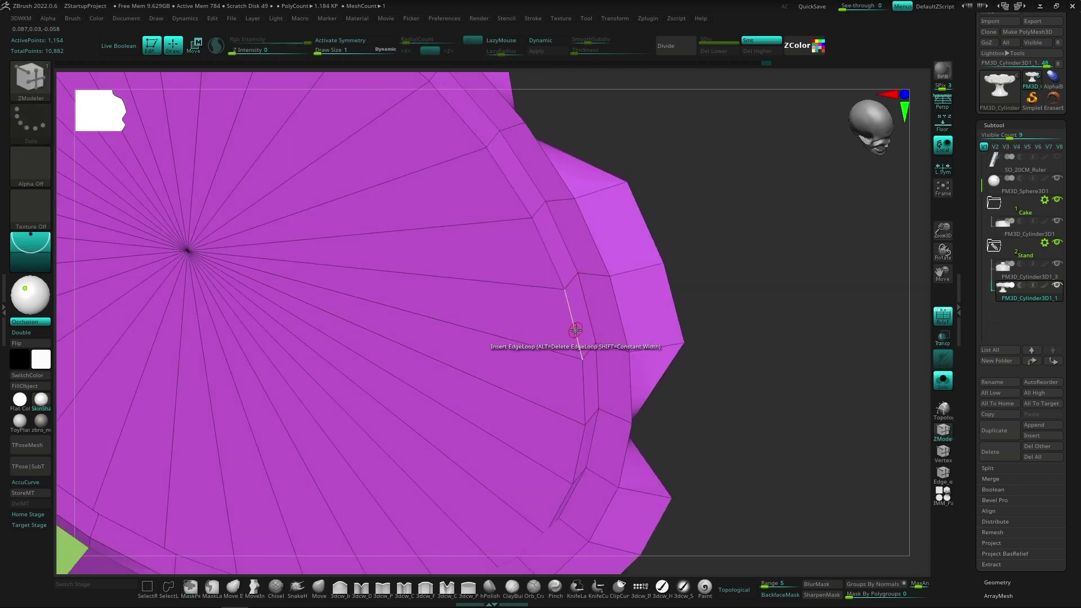
pyautogui.press('space')
pyautogui.click(563, 411)
pyautogui.press('space')
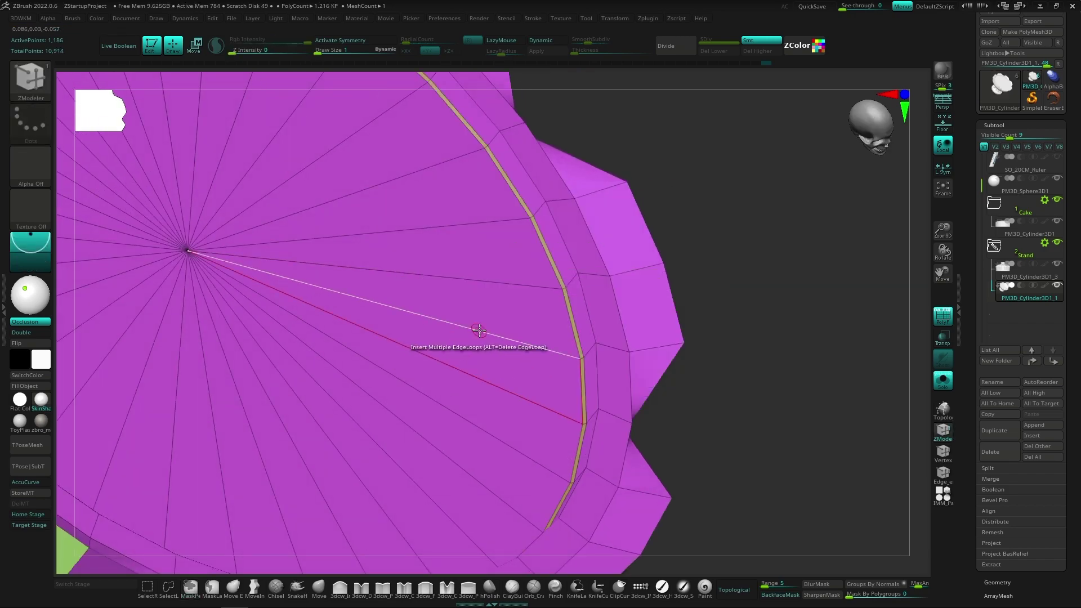
pyautogui.click(499, 345)
# Insert a supporting edge loop on the rim and compare faceted and smoothed previews.
pyautogui.moveTo(523, 312)
pyautogui.mouseDown(button='right')
pyautogui.moveTo(573, 320)
pyautogui.moveTo(584, 416)
pyautogui.moveTo(563, 319)
pyautogui.mouseUp(button='right')
pyautogui.press('d')
pyautogui.hotkey('shift', 'd')
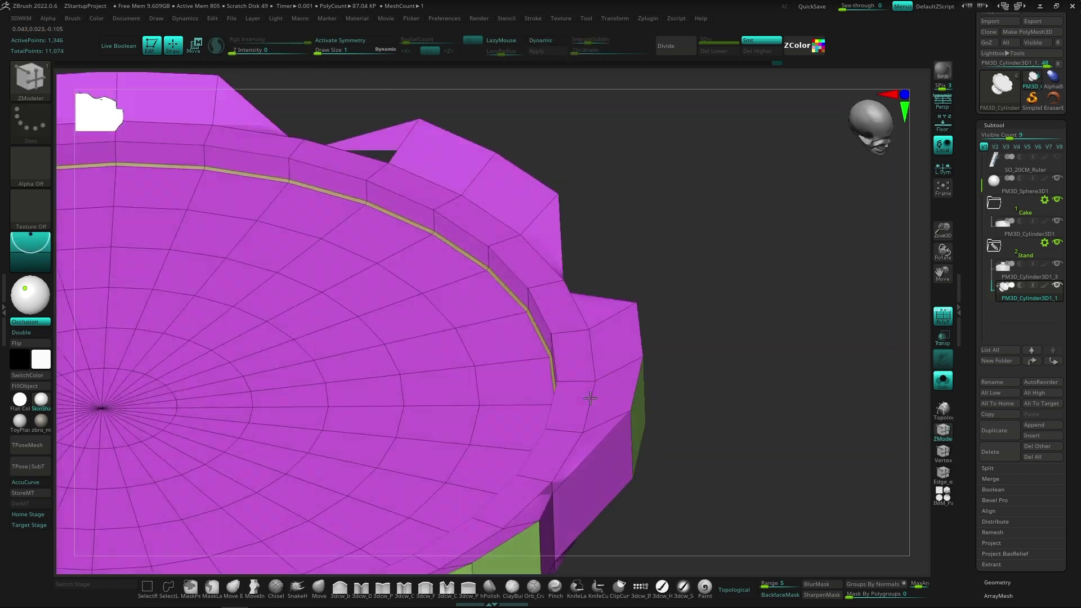
pyautogui.press('space')
pyautogui.click(462, 369)
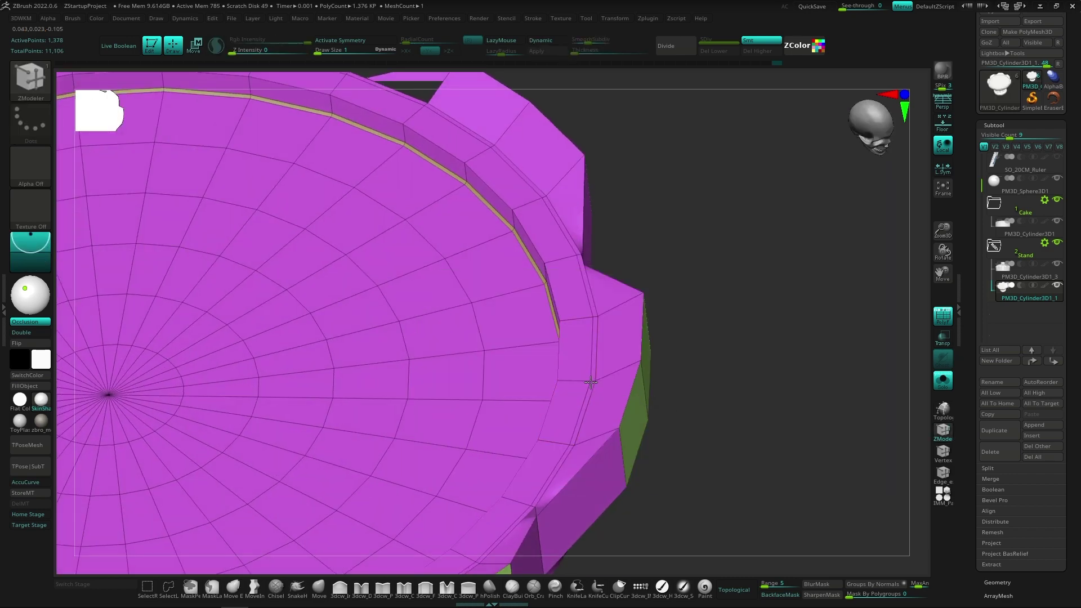
pyautogui.press('d')
pyautogui.moveTo(590, 383); pyautogui.dragTo(584, 376, button='right')
pyautogui.hotkey('shift', 'd')
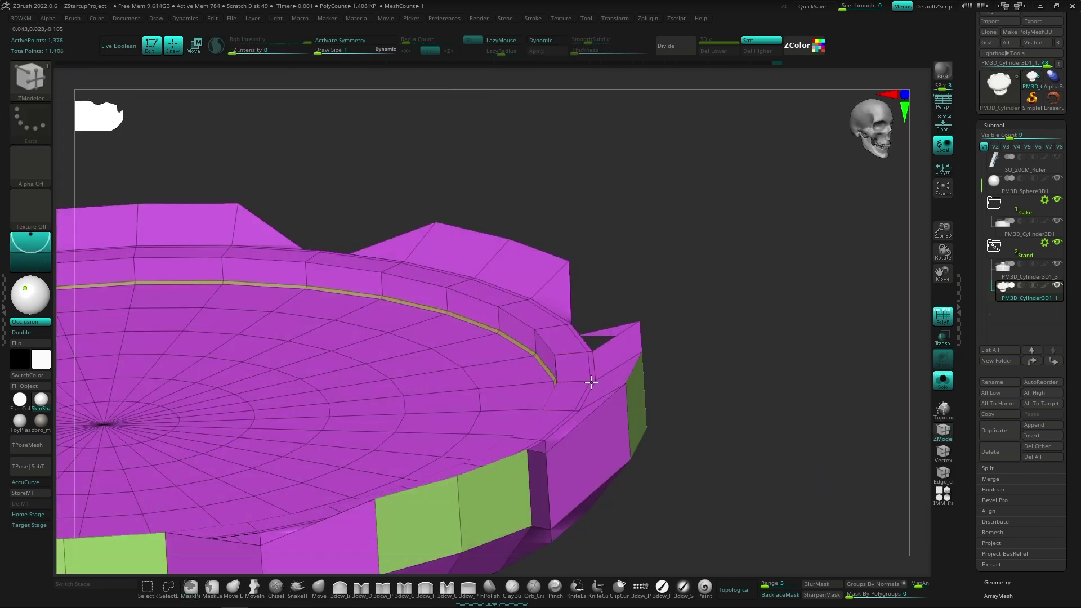
pyautogui.press('d')
pyautogui.moveTo(584, 382)
pyautogui.mouseDown(button='right')
pyautogui.moveTo(631, 366)
pyautogui.moveTo(544, 412)
pyautogui.moveTo(569, 466)
pyautogui.moveTo(599, 492)
pyautogui.moveTo(564, 411)
pyautogui.moveTo(628, 364)
pyautogui.moveTo(640, 432)
pyautogui.moveTo(623, 454)
pyautogui.moveTo(611, 431)
pyautogui.moveTo(610, 533)
pyautogui.moveTo(605, 427)
pyautogui.mouseUp(button='right')
pyautogui.hotkey('shift', 'd')
pyautogui.press('d')
# Show all pieces again and make the dome PM3D_Cylinder3D1_3 the active subtool.
pyautogui.press('f')
pyautogui.hotkey('shift', 'f')
pyautogui.hotkey('shift', 'alt', 's')
pyautogui.click(1026, 278)
# Rotate the cake cylinder around the X axis with the transform gizmo.
pyautogui.moveTo(631, 315); pyautogui.dragTo(633, 199, button='right')
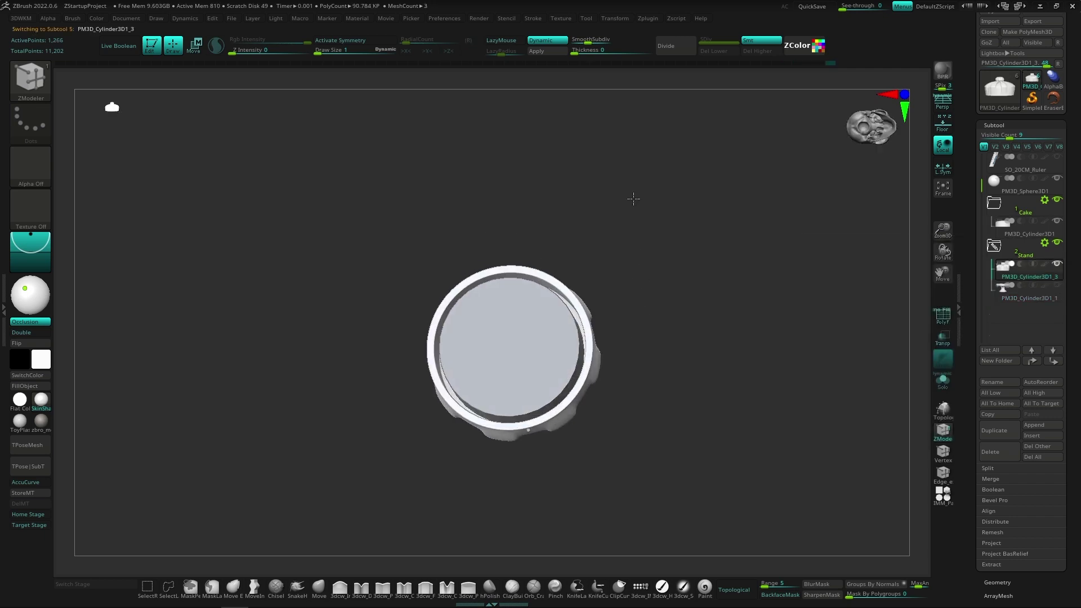
pyautogui.press('f')
pyautogui.keyDown('alt'); pyautogui.click(485, 388); pyautogui.keyUp('alt')
pyautogui.press('w')
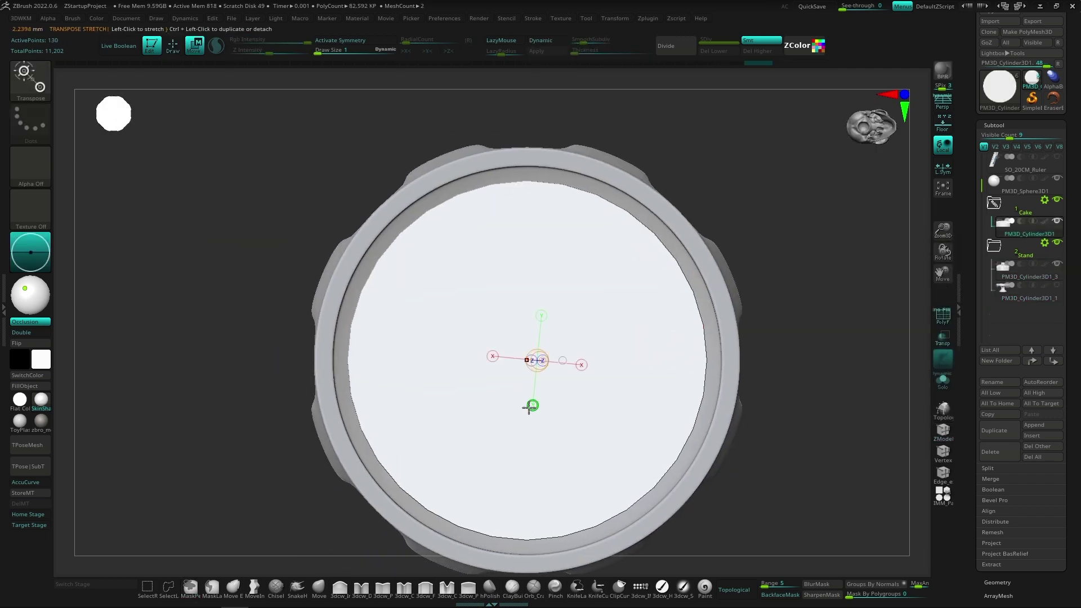
pyautogui.moveTo(558, 360); pyautogui.dragTo(518, 349)
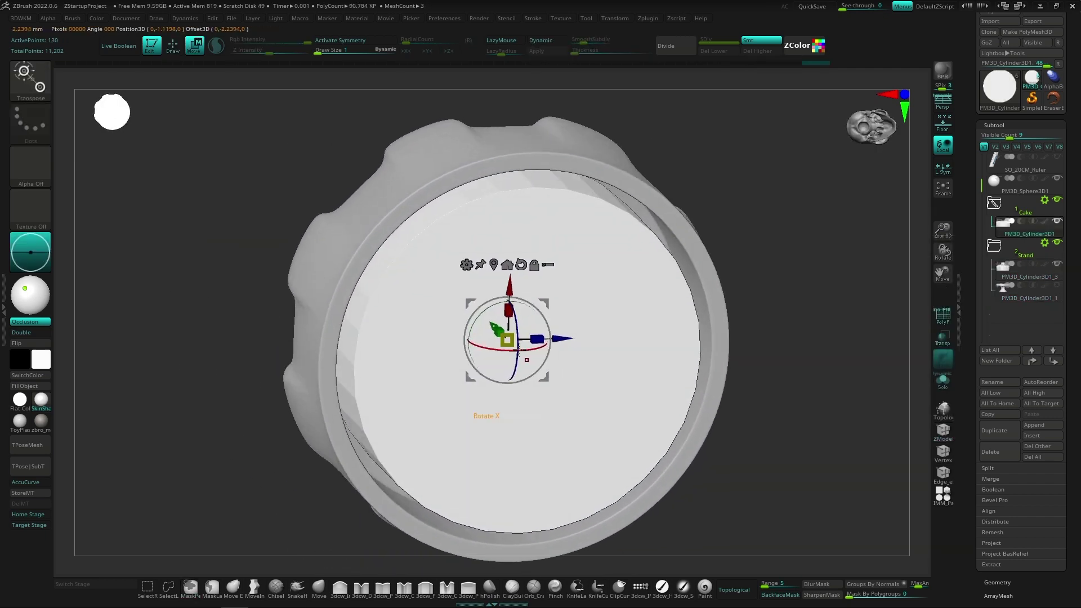
pyautogui.moveTo(503, 334)
pyautogui.mouseDown(button='right')
pyautogui.moveTo(655, 380)
pyautogui.moveTo(634, 385)
pyautogui.mouseUp(button='right')
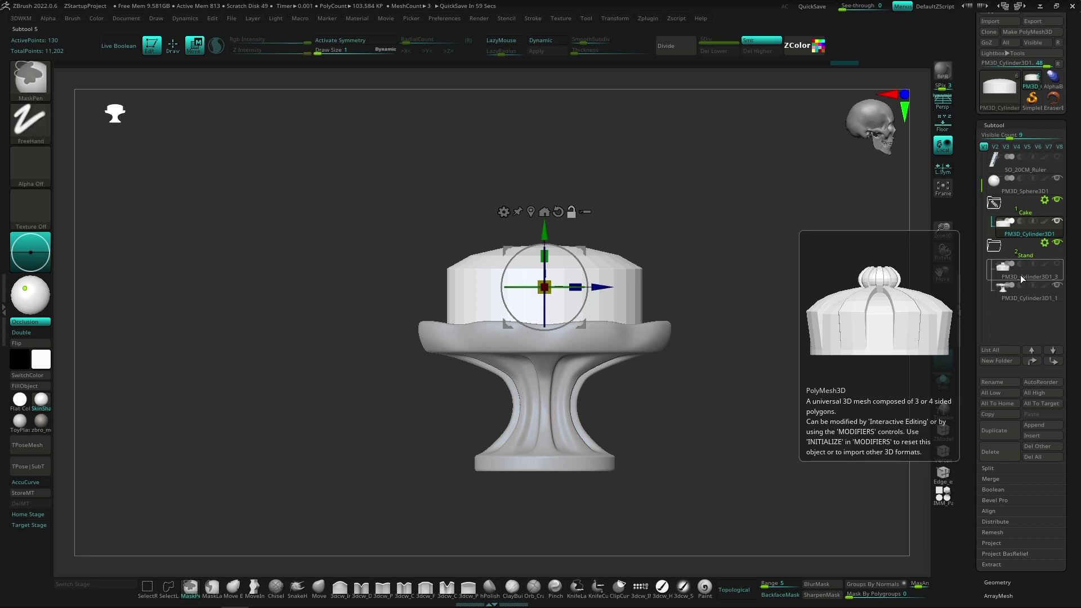
# Rename the subtools Stand, Dome and cake.
pyautogui.click(1016, 299)
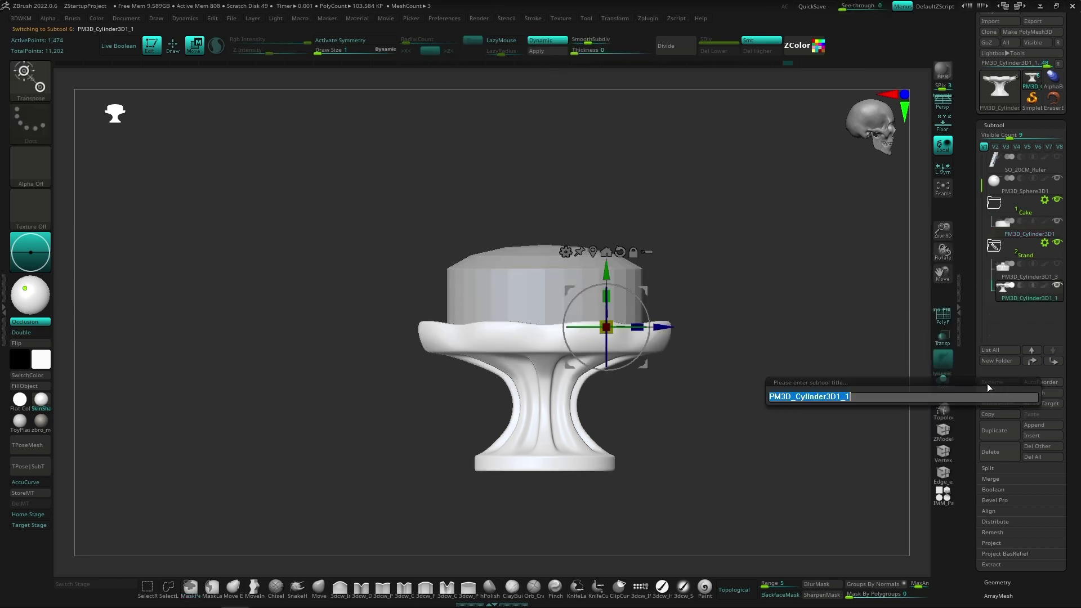
pyautogui.write('Stand')
pyautogui.press('Return')
pyautogui.click(1019, 272)
pyautogui.click(992, 380)
pyautogui.write('Dome')
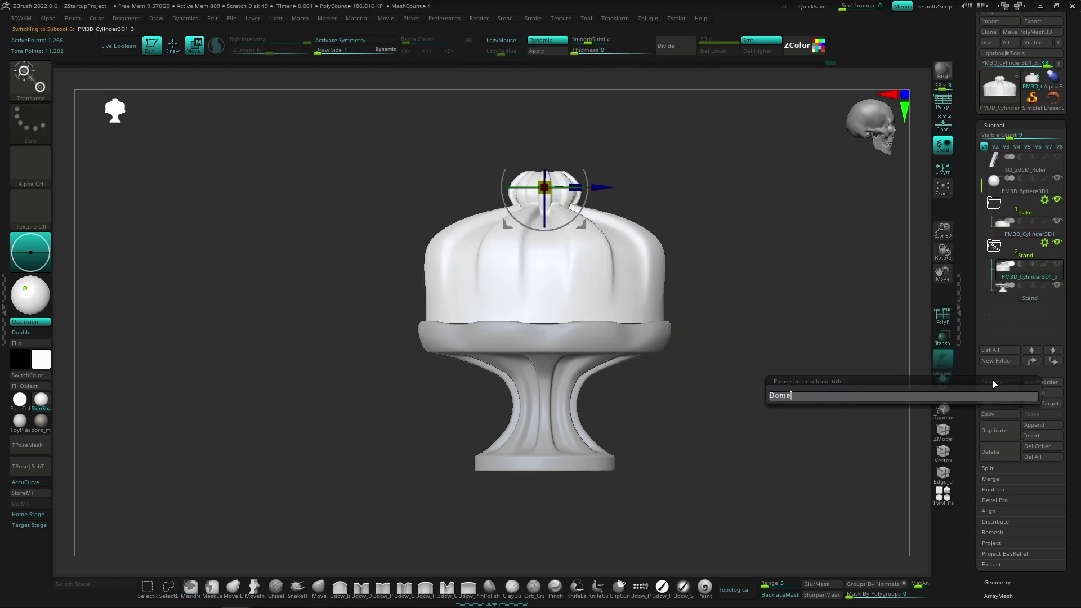
pyautogui.press('Return')
pyautogui.click(1008, 224)
pyautogui.moveTo(995, 245)
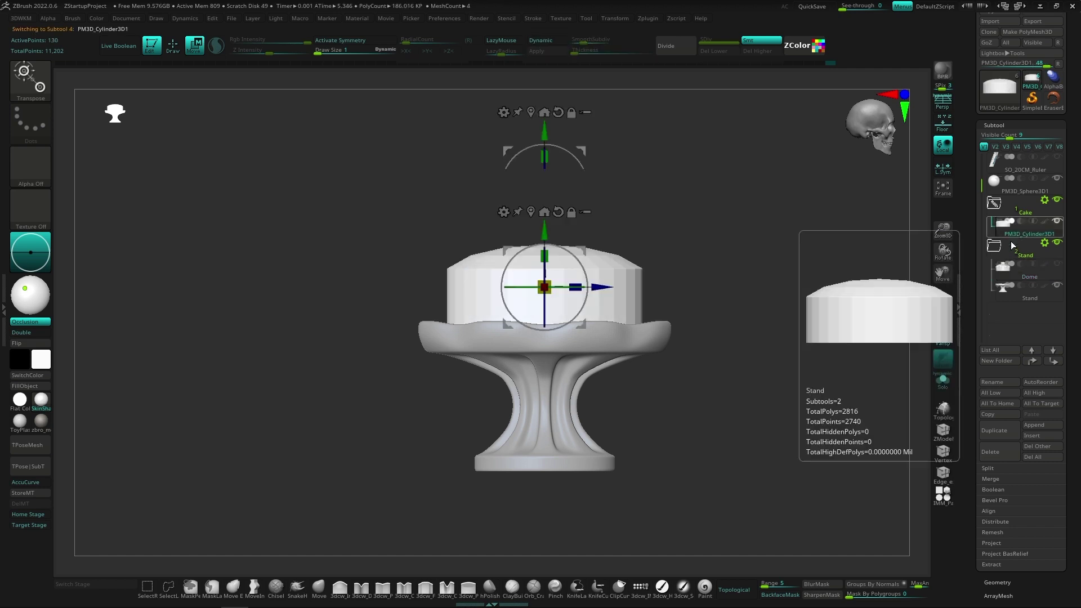
pyautogui.click(992, 382)
pyautogui.write('cake')
pyautogui.press('Return')
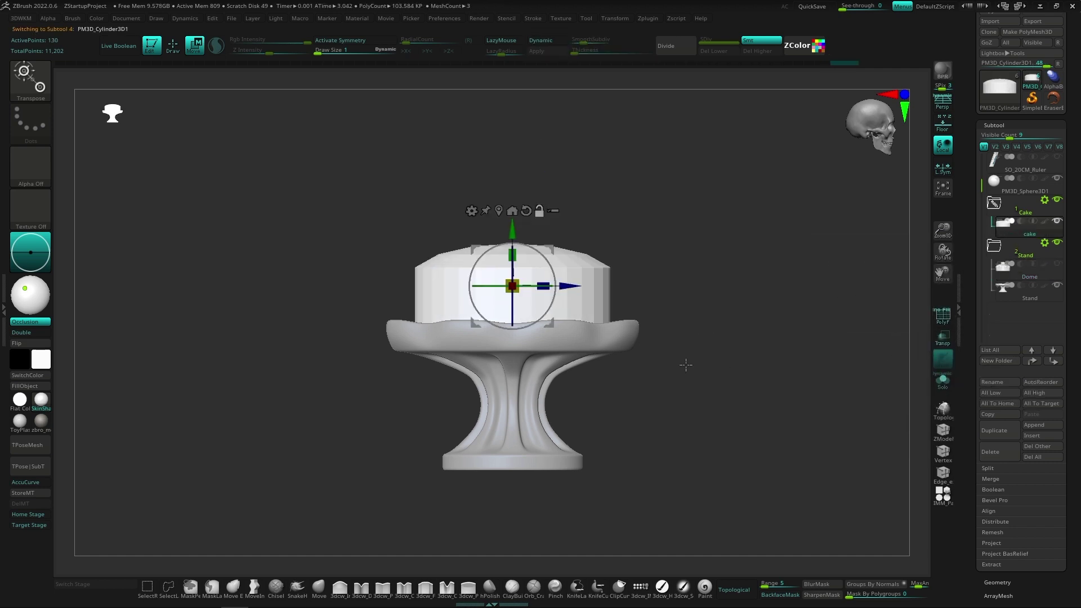
# Hide the Stand folder and insert a new cylinder into the Cake folder.
pyautogui.press('f')
pyautogui.keyDown('alt'); pyautogui.click(714, 376); pyautogui.keyUp('alt')
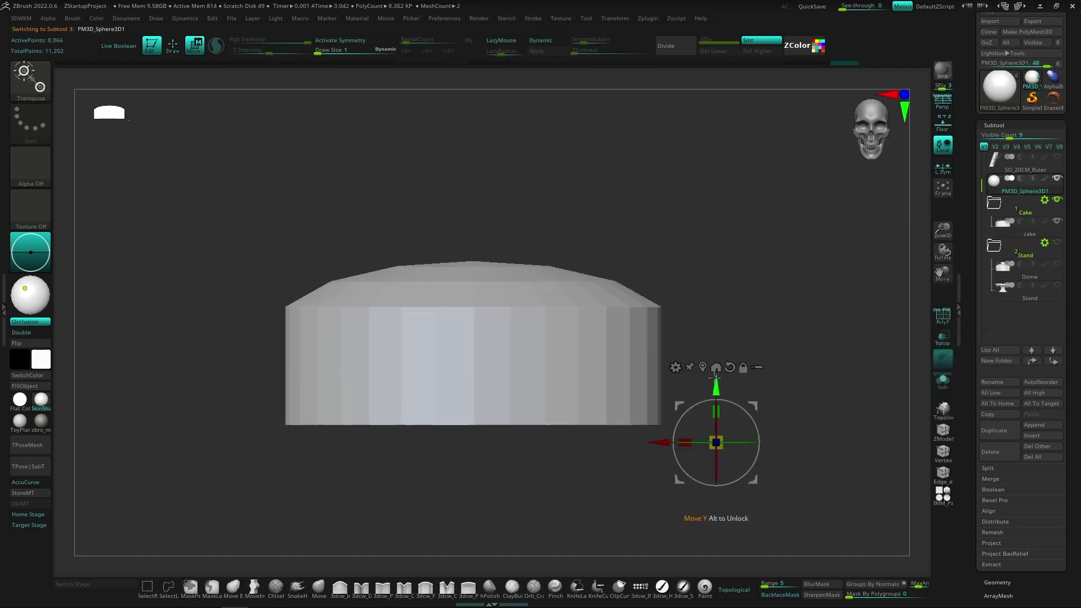
pyautogui.click(1008, 222)
pyautogui.moveTo(742, 213)
pyautogui.mouseDown()
pyautogui.moveTo(297, 251)
pyautogui.moveTo(666, 251)
pyautogui.moveTo(727, 233)
pyautogui.mouseUp()
pyautogui.click(1031, 438)
pyautogui.click(732, 499)
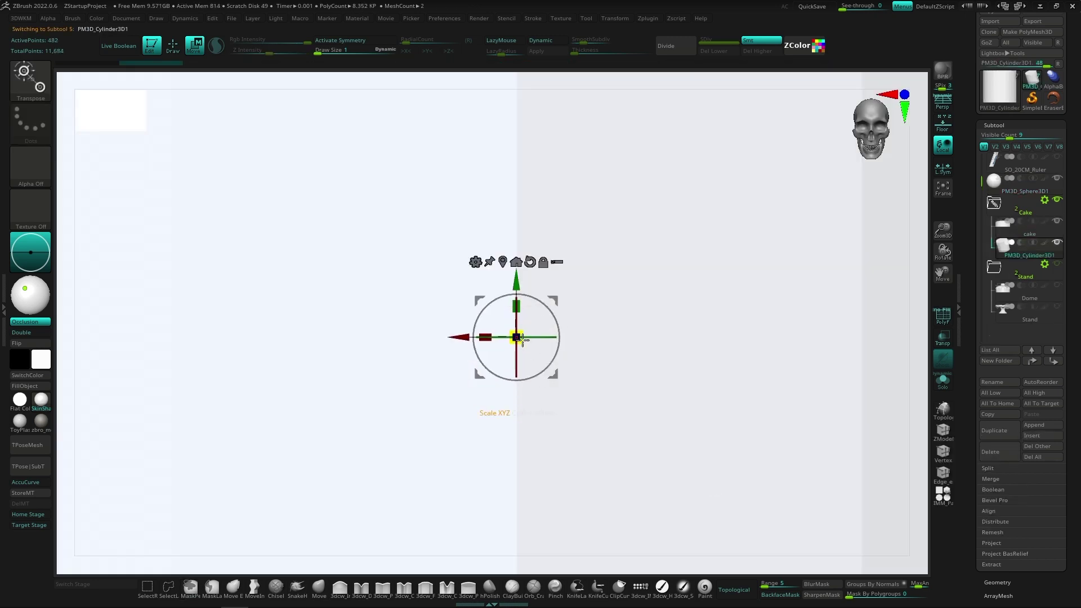
# Shrink the new cylinder down into a small thin ring.
pyautogui.press('f')
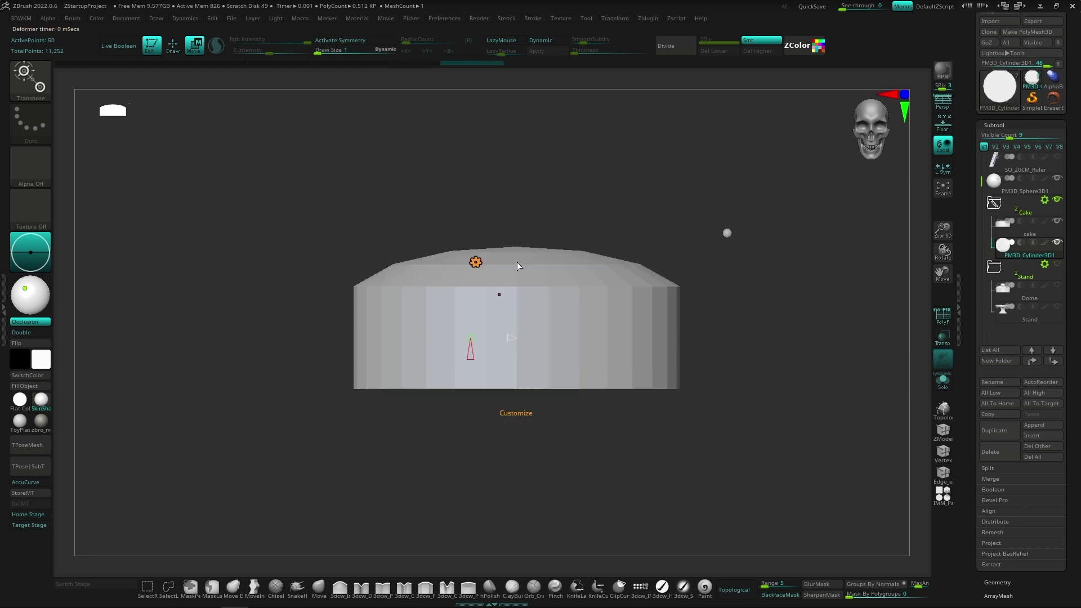
pyautogui.moveTo(724, 232); pyautogui.dragTo(574, 338)
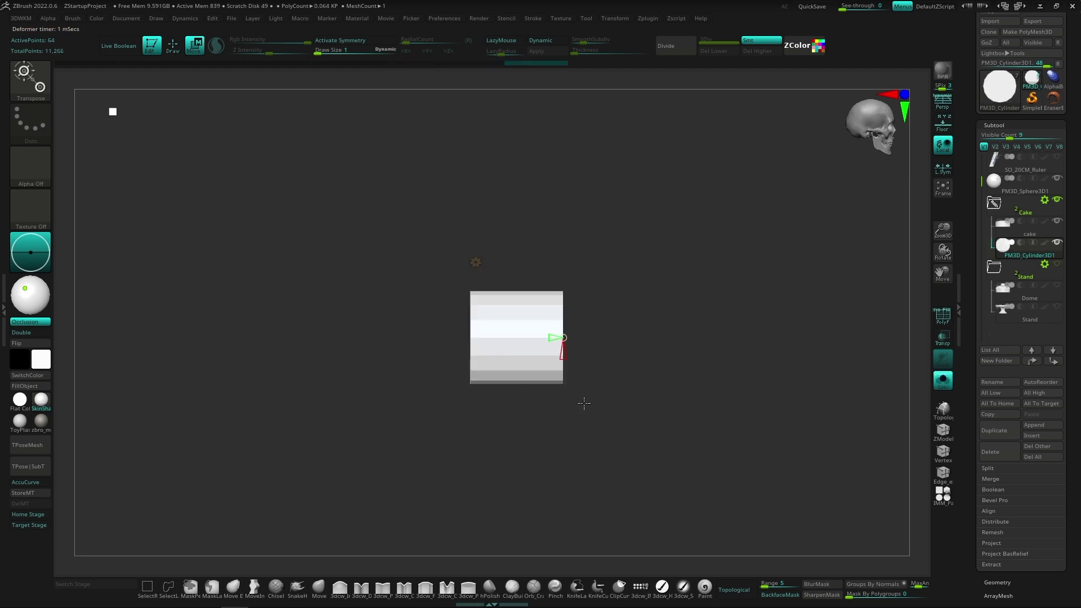
pyautogui.hotkey('shift', 'f')
pyautogui.keyDown('shift'); pyautogui.moveTo(584, 402); pyautogui.dragTo(595, 368); pyautogui.keyUp('shift')
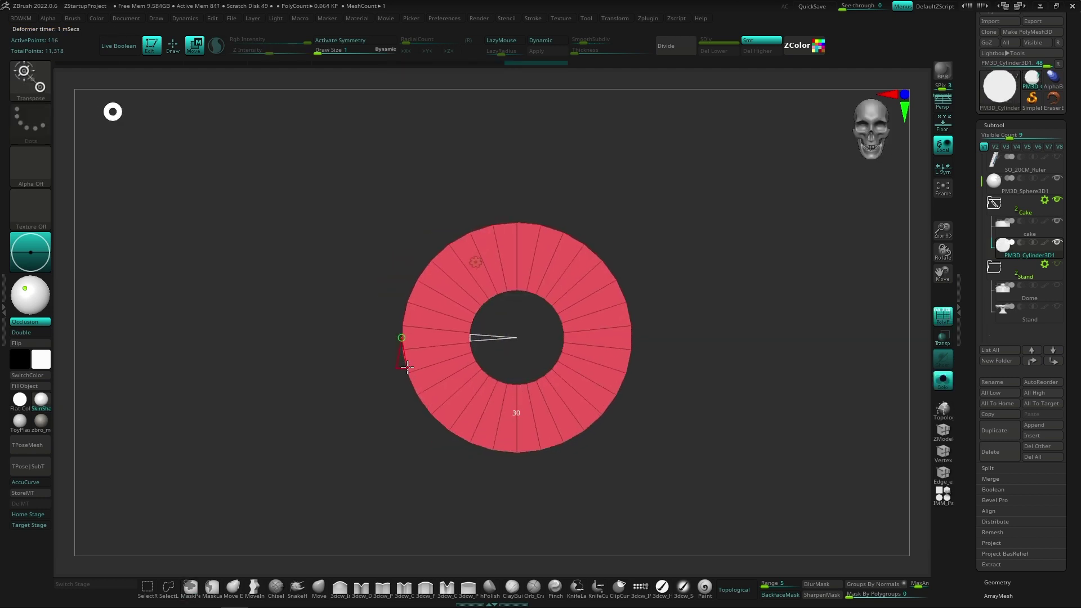
pyautogui.moveTo(620, 466); pyautogui.dragTo(677, 479)
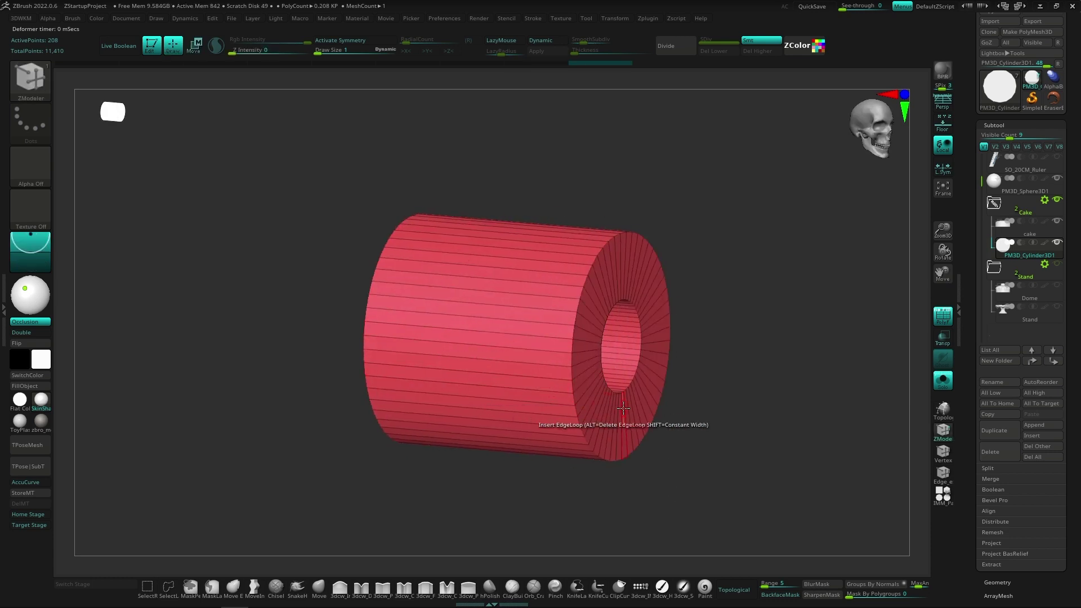
pyautogui.press('w')
pyautogui.keyDown('shift'); pyautogui.moveTo(398, 345); pyautogui.dragTo(712, 442); pyautogui.keyUp('shift')
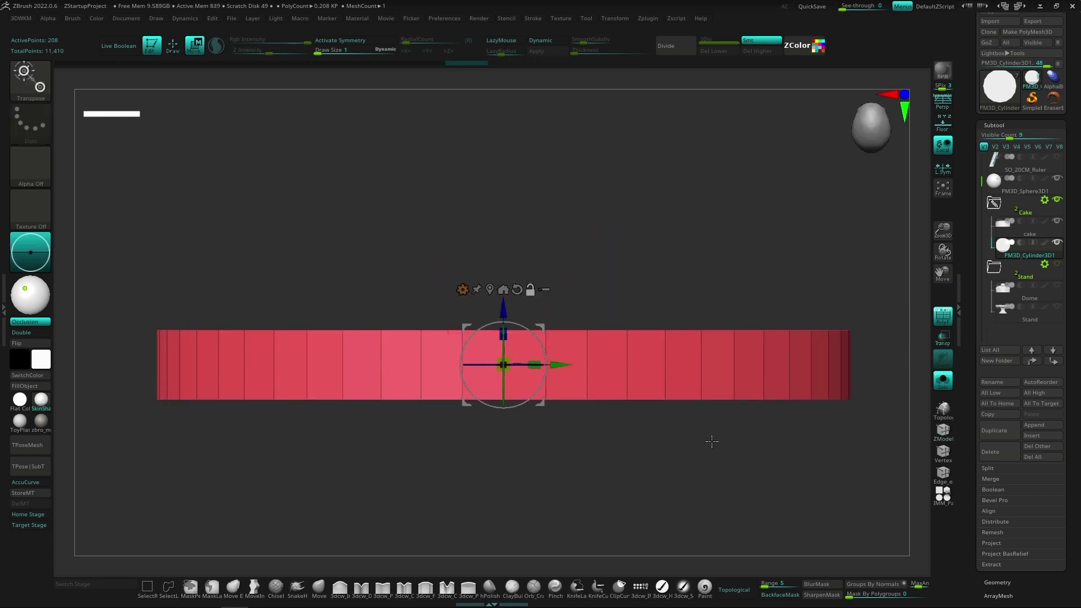
# Set the ring's real-world size with Update Size Ratios in millimetres.
pyautogui.press('space')
pyautogui.click(601, 556)
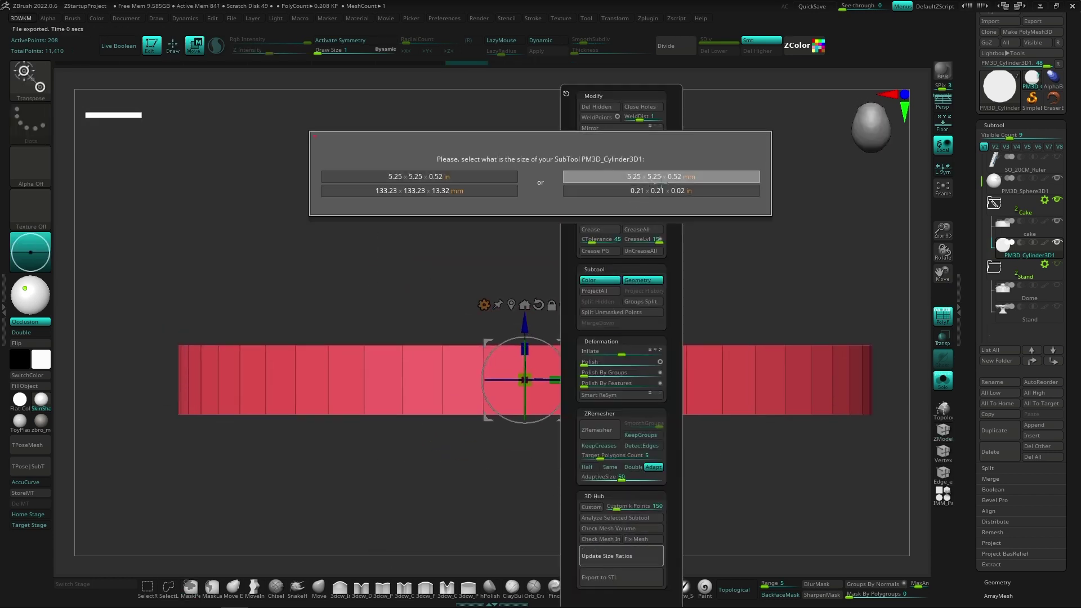
pyautogui.click(654, 177)
pyautogui.press('space')
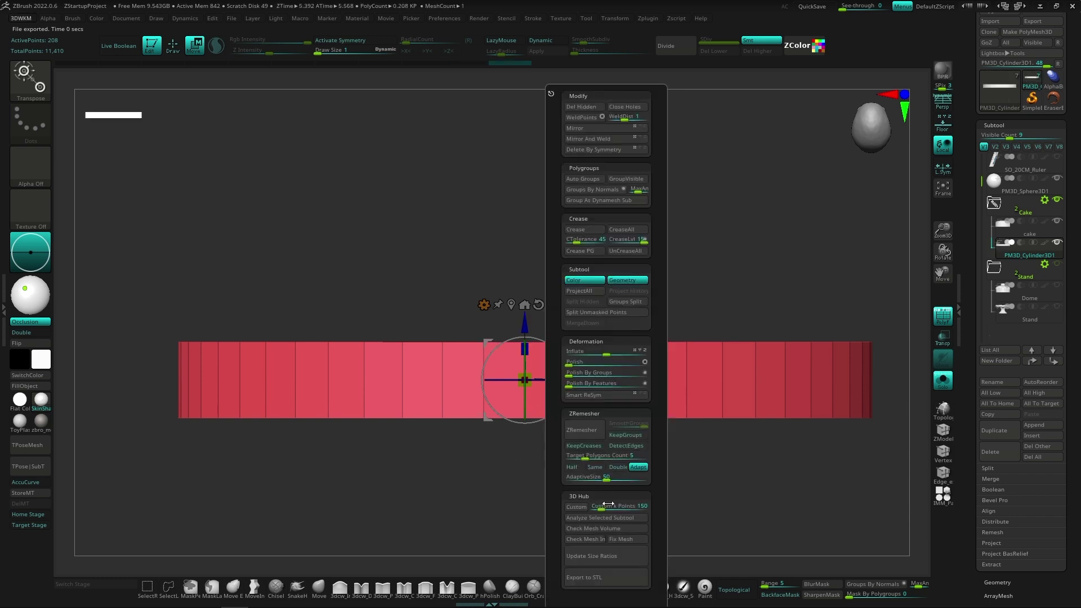
pyautogui.click(571, 557)
pyautogui.click(659, 177)
pyautogui.click(571, 556)
pyautogui.click(628, 176)
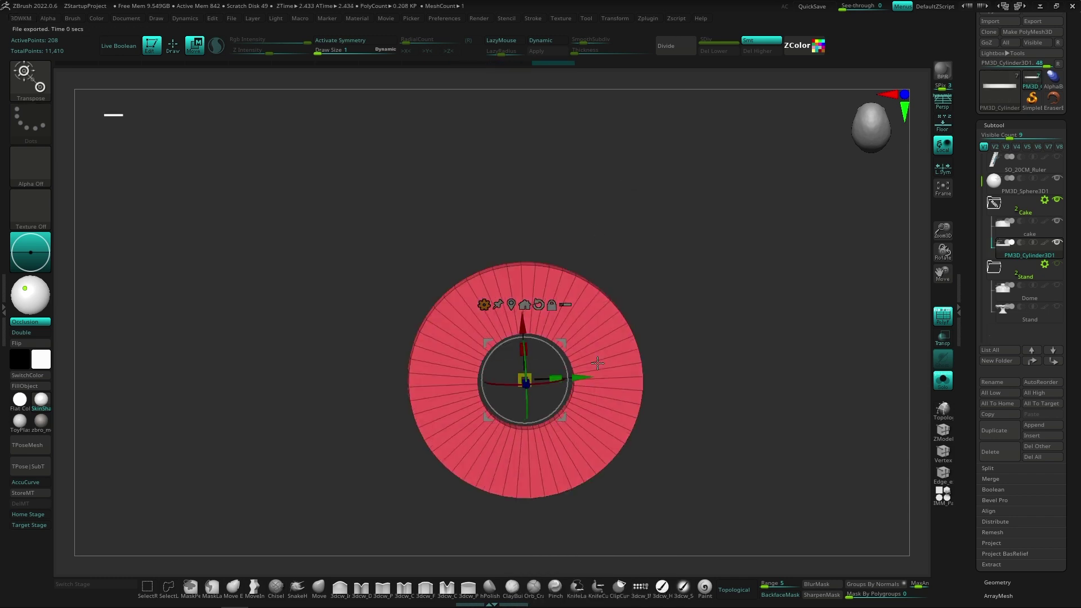
# Place a copy of the ring centred on the cake top.
pyautogui.keyDown('shift'); pyautogui.moveTo(750, 283); pyautogui.dragTo(559, 329); pyautogui.keyUp('shift')
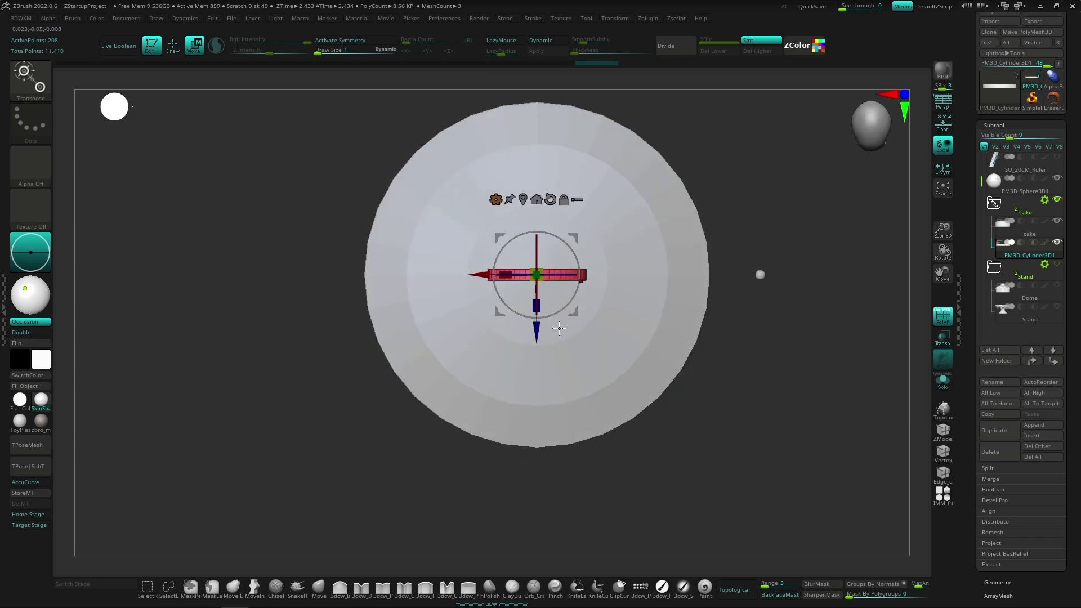
pyautogui.keyDown('shift'); pyautogui.moveTo(536, 274); pyautogui.dragTo(592, 381); pyautogui.keyUp('shift')
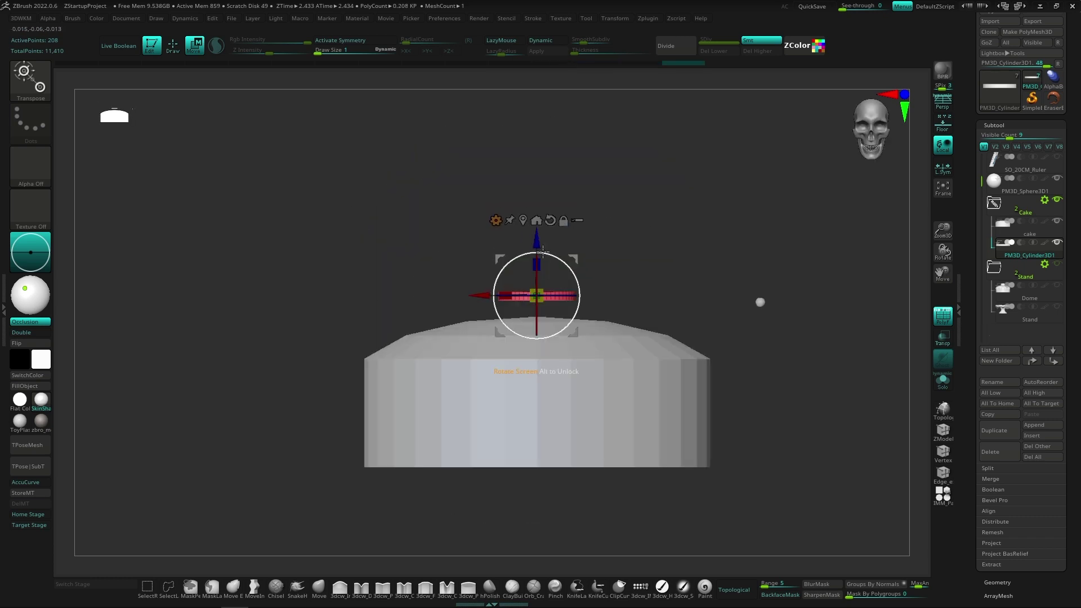
pyautogui.moveTo(659, 398)
pyautogui.keyDown('shift'); pyautogui.mouseDown()
pyautogui.moveTo(539, 292)
pyautogui.moveTo(537, 315)
pyautogui.mouseUp(); pyautogui.keyUp('shift')
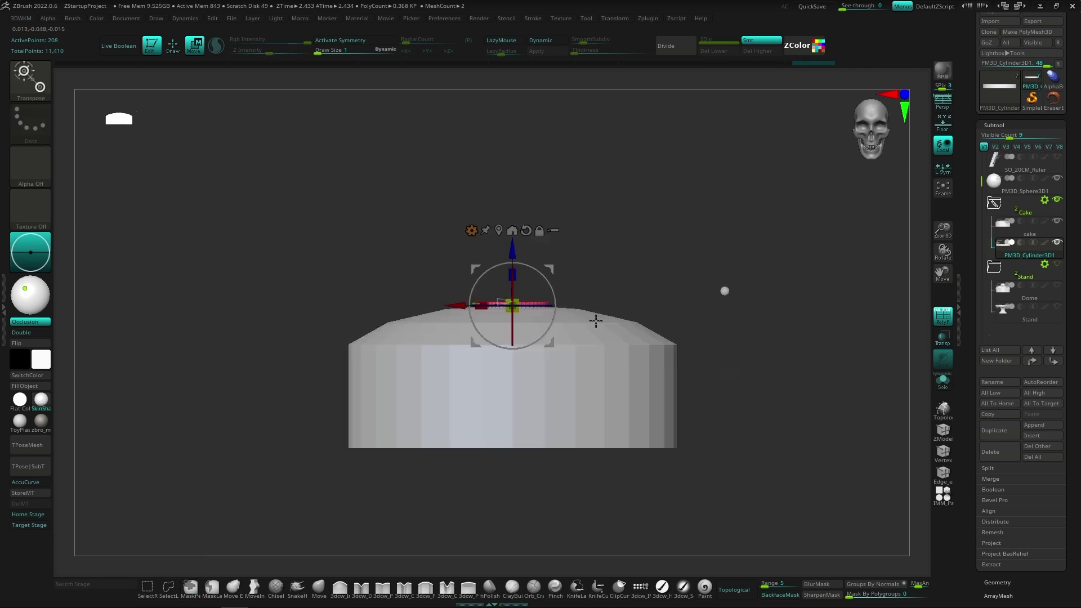
pyautogui.keyDown('shift'); pyautogui.moveTo(616, 367); pyautogui.dragTo(456, 307); pyautogui.keyUp('shift')
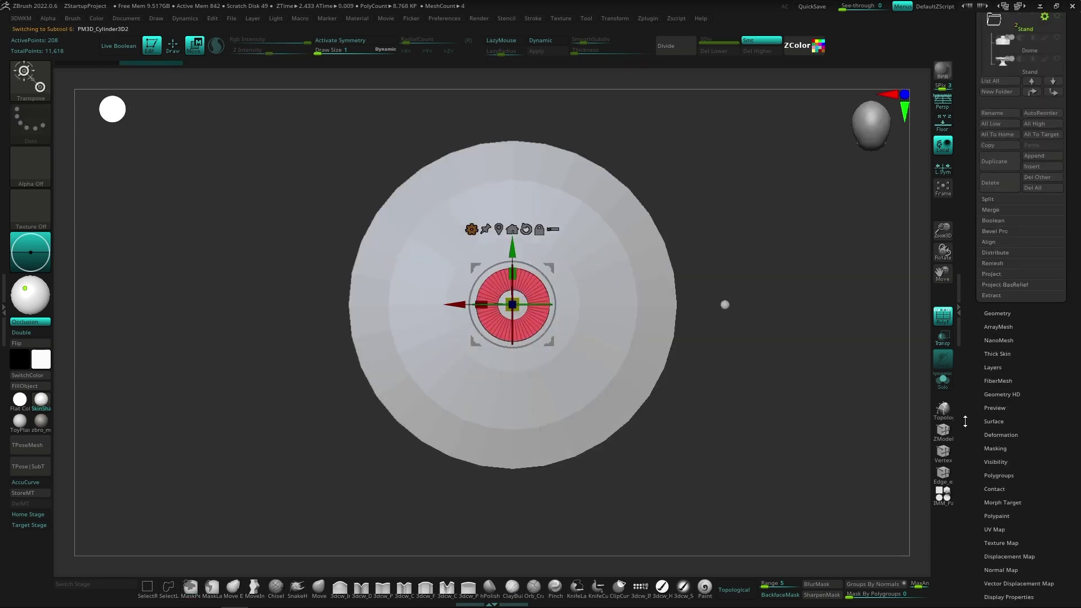
# Enable ArrayMesh to repeat the ring seven times around the cake's centre.
pyautogui.scroll(-5, 1019, 337)
pyautogui.click(1035, 402)
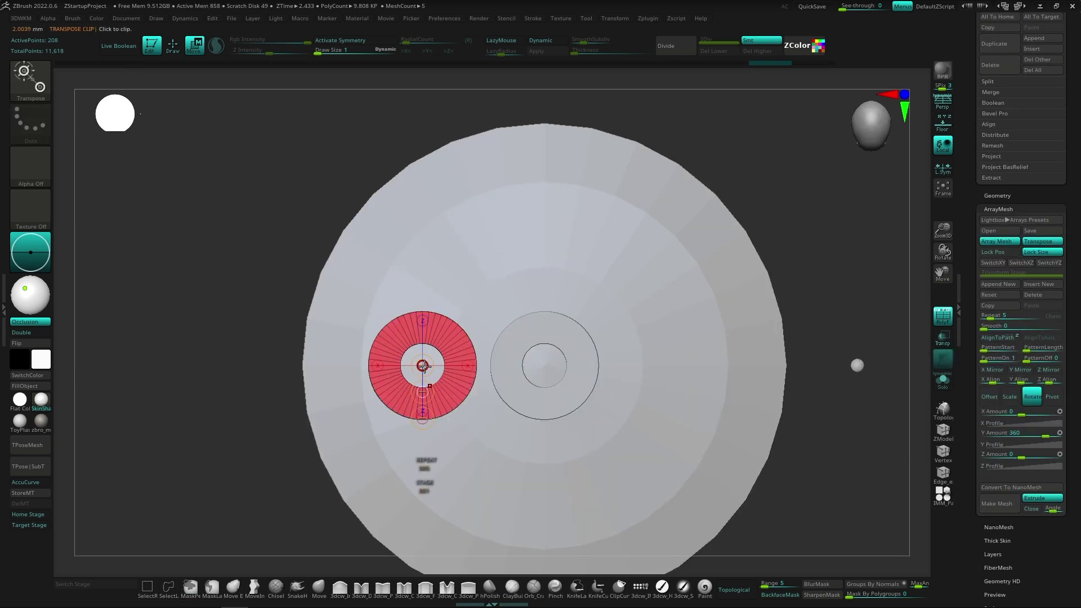
pyautogui.moveTo(990, 316); pyautogui.dragTo(992, 318)
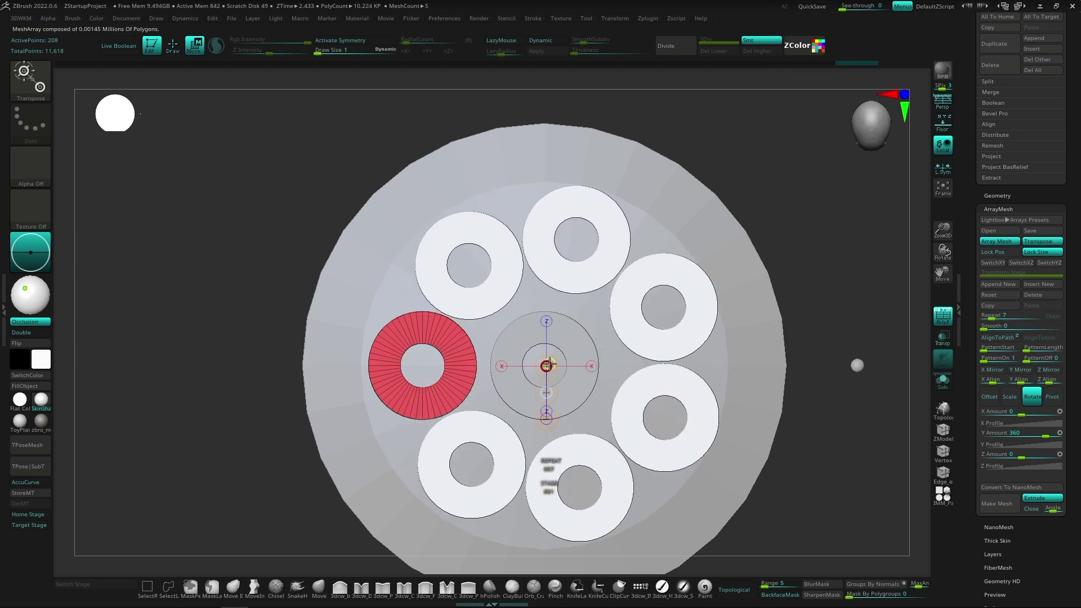
pyautogui.moveTo(549, 362); pyautogui.dragTo(547, 389)
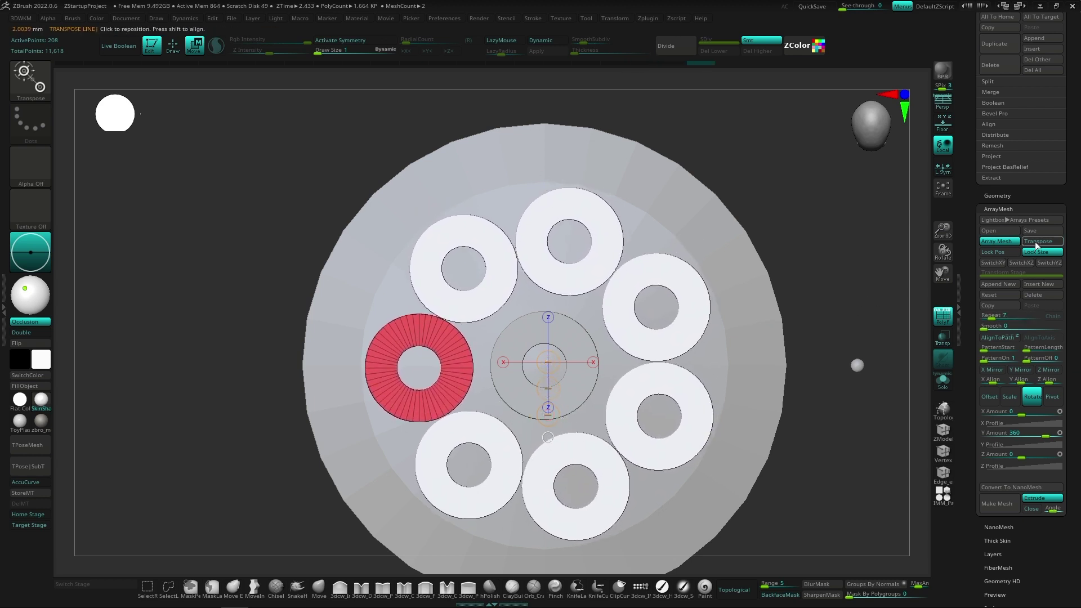
pyautogui.moveTo(895, 360); pyautogui.dragTo(898, 316)
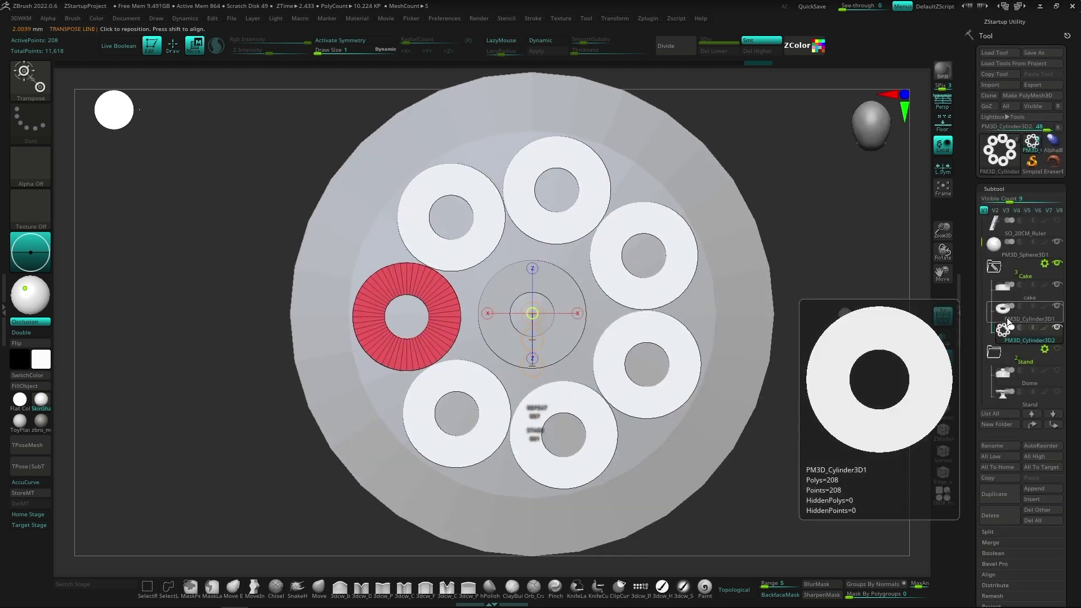
pyautogui.click(1011, 309)
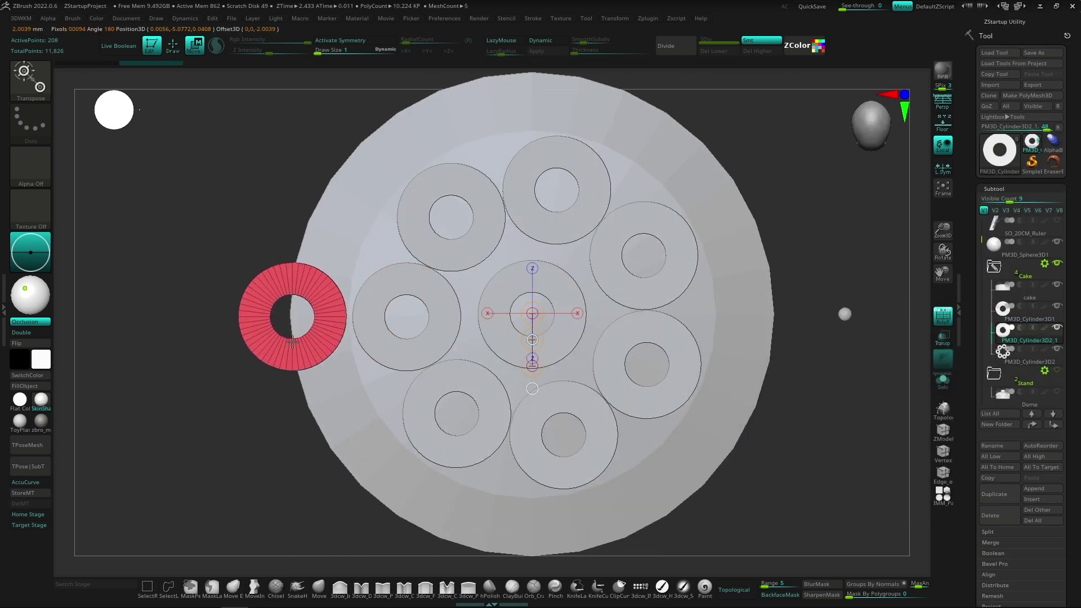
pyautogui.moveTo(292, 342)
pyautogui.keyDown('shift'); pyautogui.mouseDown(button='right')
pyautogui.moveTo(411, 290)
pyautogui.moveTo(553, 303)
pyautogui.mouseUp(button='right'); pyautogui.keyUp('shift')
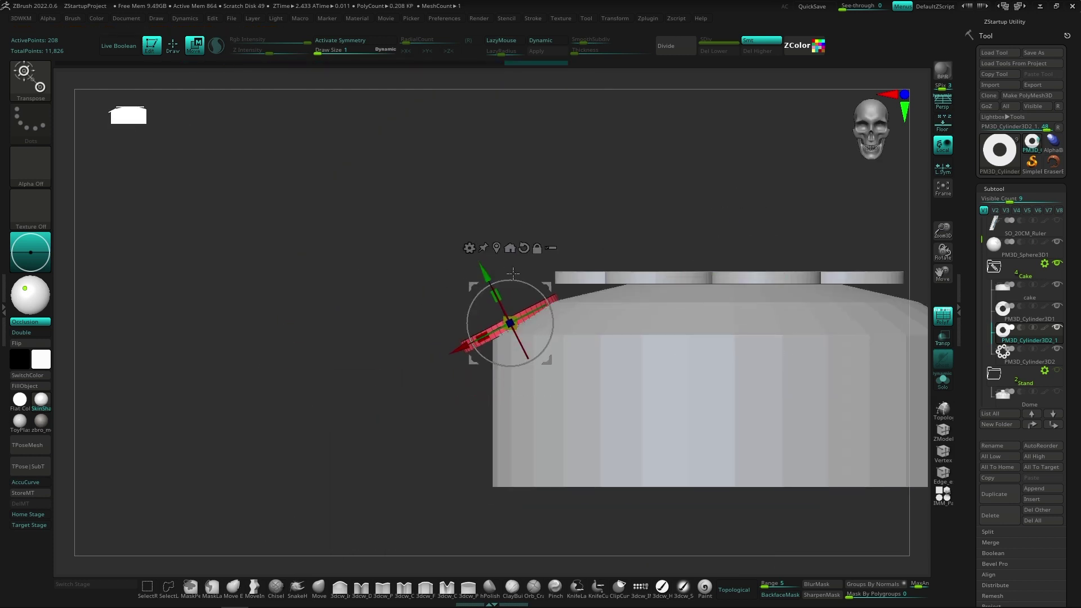
pyautogui.moveTo(572, 297)
pyautogui.keyDown('shift'); pyautogui.mouseDown(button='right')
pyautogui.moveTo(508, 376)
pyautogui.moveTo(541, 311)
pyautogui.moveTo(789, 345)
pyautogui.mouseUp(button='right'); pyautogui.keyUp('shift')
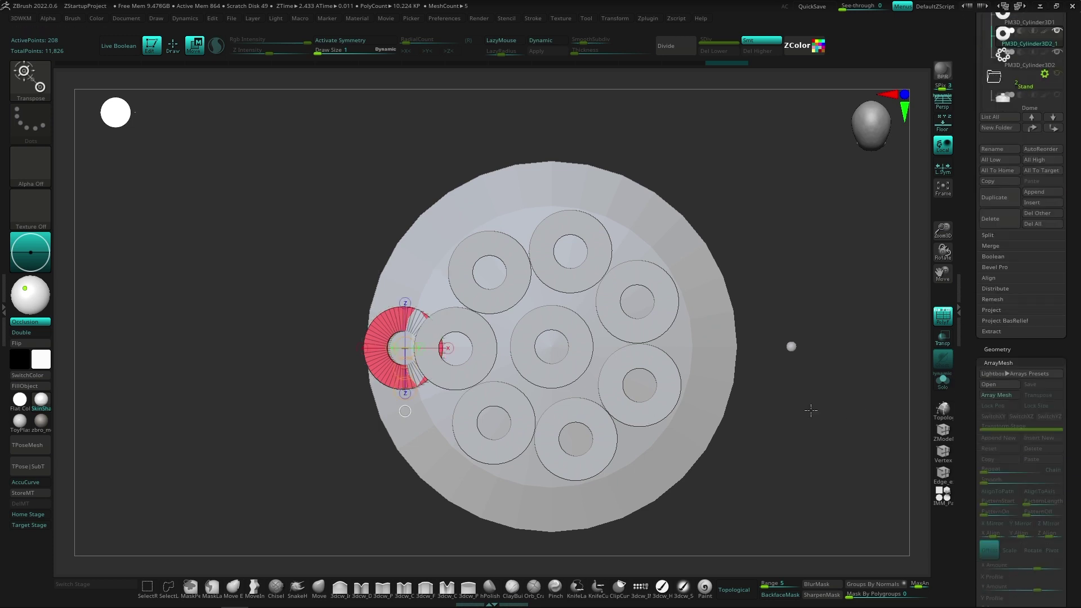
# Spread the array over 360 degrees with ten copies around the cake edge.
pyautogui.moveTo(994, 471); pyautogui.dragTo(986, 470)
pyautogui.scroll(-3, 976, 427)
pyautogui.write('360')
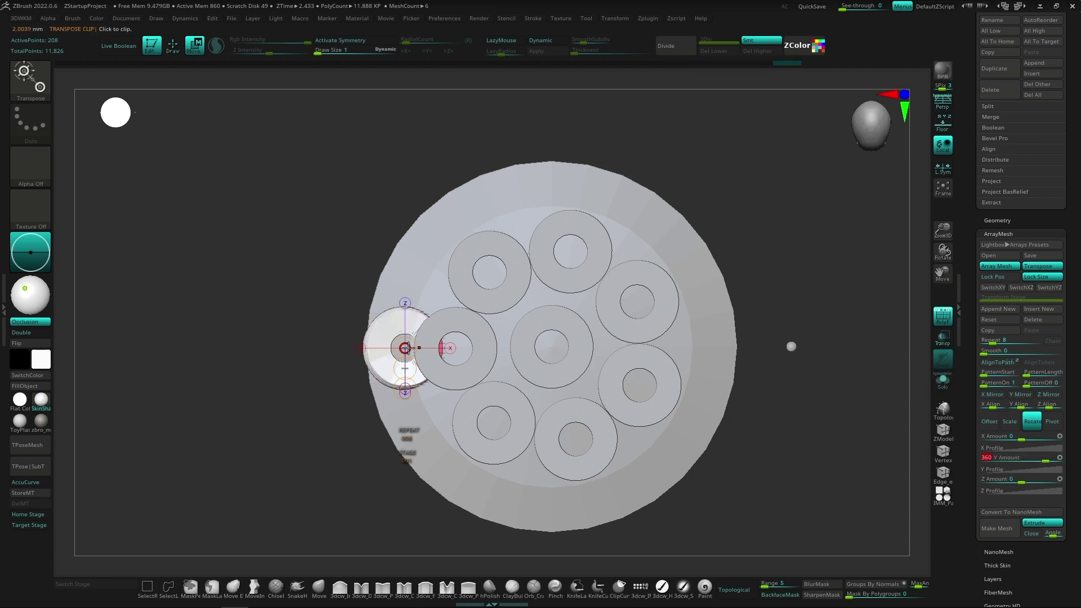
pyautogui.press('Return')
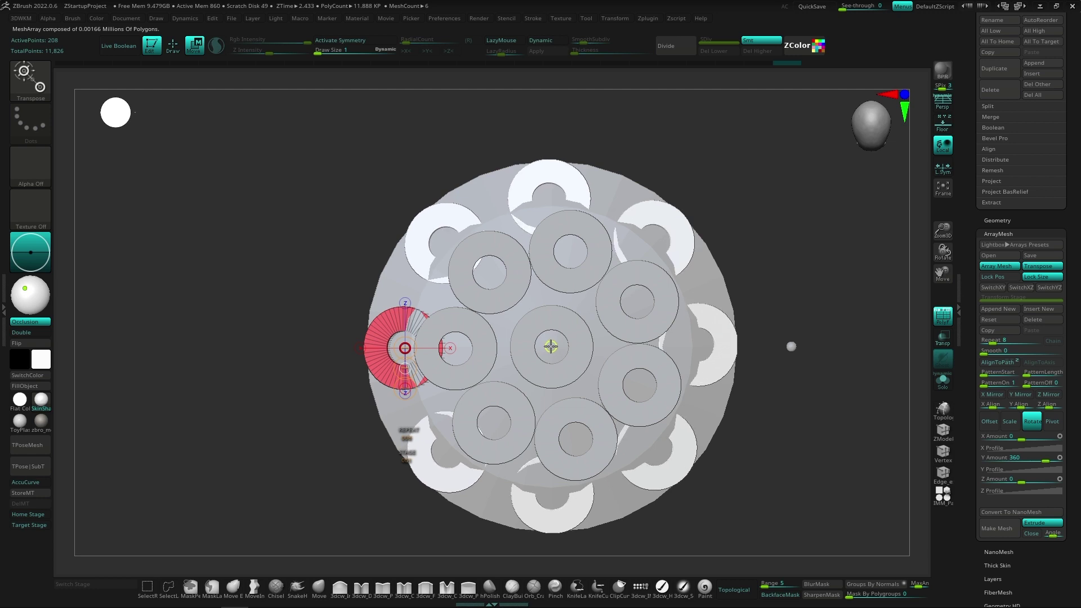
pyautogui.moveTo(990, 341); pyautogui.dragTo(994, 341)
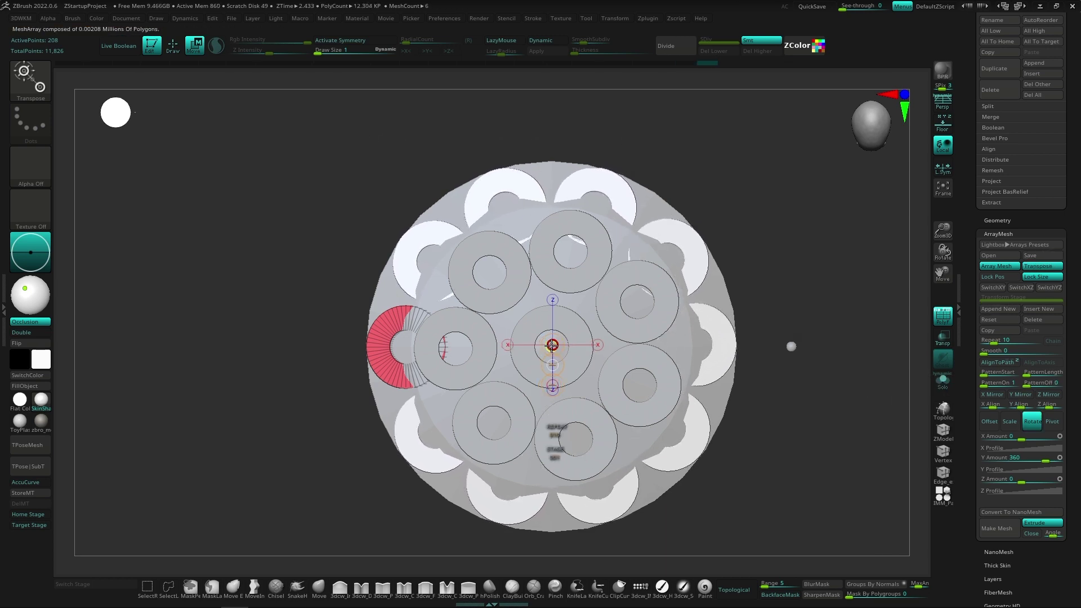
pyautogui.moveTo(791, 346)
pyautogui.mouseDown()
pyautogui.moveTo(789, 297)
pyautogui.moveTo(792, 313)
pyautogui.moveTo(767, 259)
pyautogui.moveTo(788, 314)
pyautogui.mouseUp()
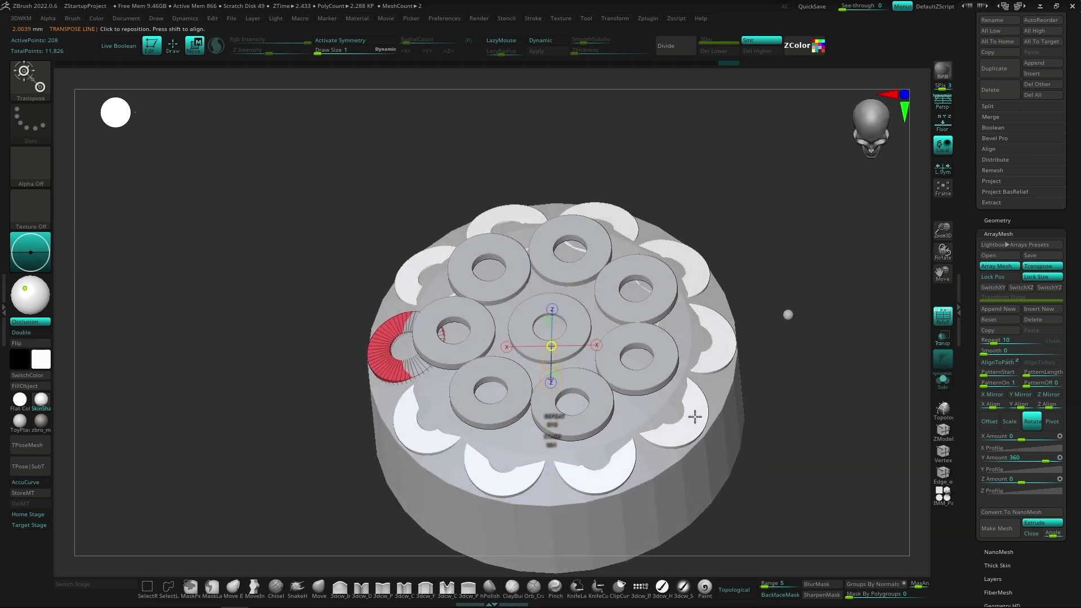
pyautogui.scroll(10, 988, 337)
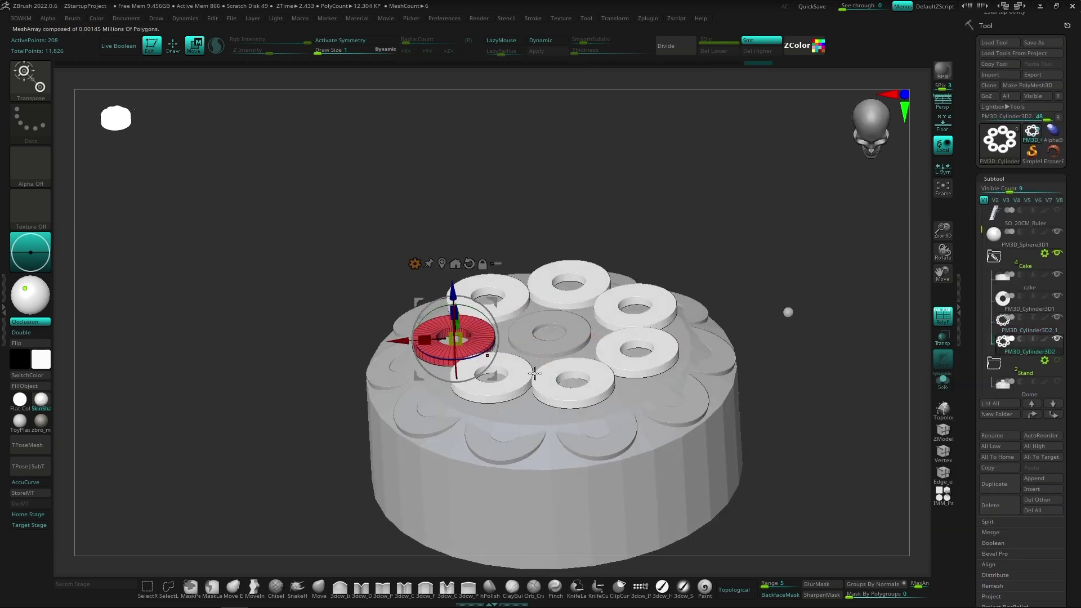
pyautogui.moveTo(789, 312)
pyautogui.mouseDown()
pyautogui.moveTo(779, 357)
pyautogui.moveTo(738, 258)
pyautogui.moveTo(783, 362)
pyautogui.mouseUp()
pyautogui.scroll(3, 617, 453)
pyautogui.moveTo(581, 410)
pyautogui.mouseDown()
pyautogui.moveTo(573, 362)
pyautogui.moveTo(539, 415)
pyautogui.mouseUp()
# Bake the ring array into real geometry with Make Mesh.
pyautogui.press('q')
pyautogui.scroll(-10, 963, 366)
pyautogui.click(997, 543)
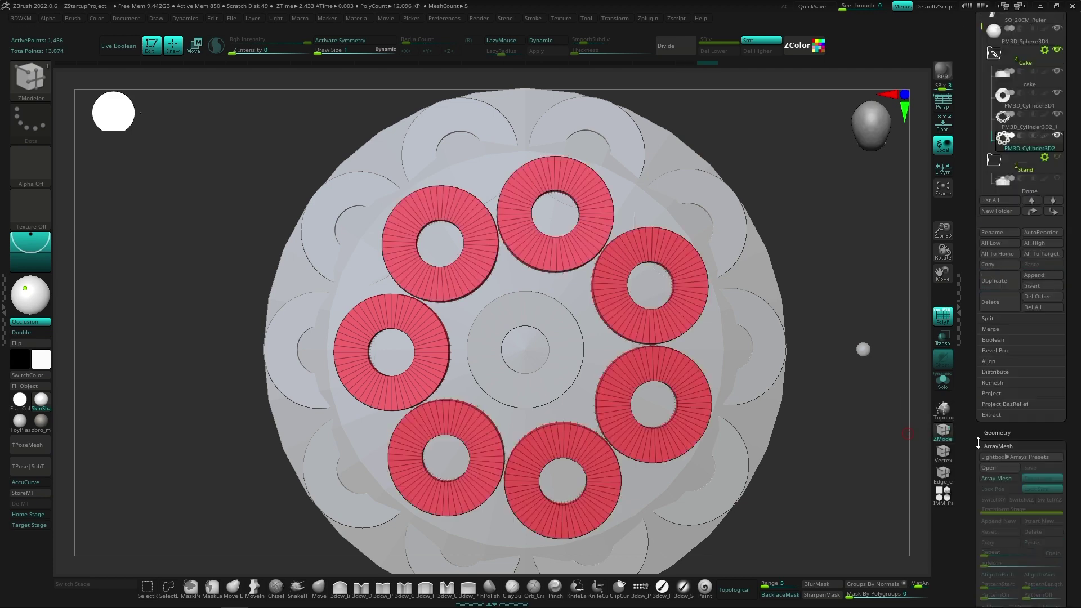
pyautogui.scroll(10, 981, 448)
pyautogui.scroll(-10, 981, 448)
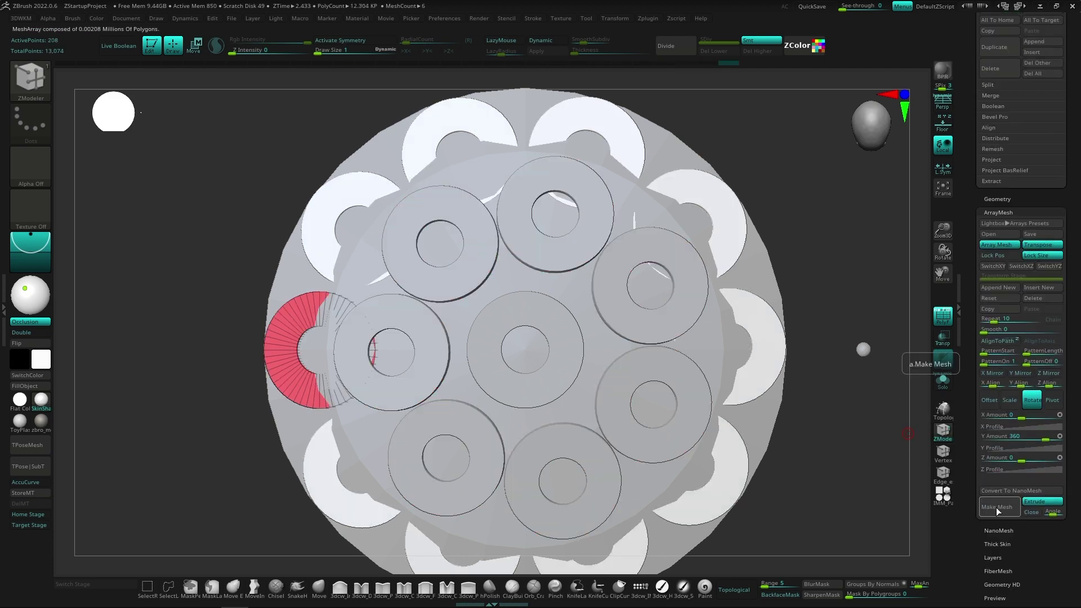
pyautogui.moveTo(816, 141)
pyautogui.mouseDown()
pyautogui.moveTo(635, 277)
pyautogui.moveTo(615, 333)
pyautogui.mouseUp()
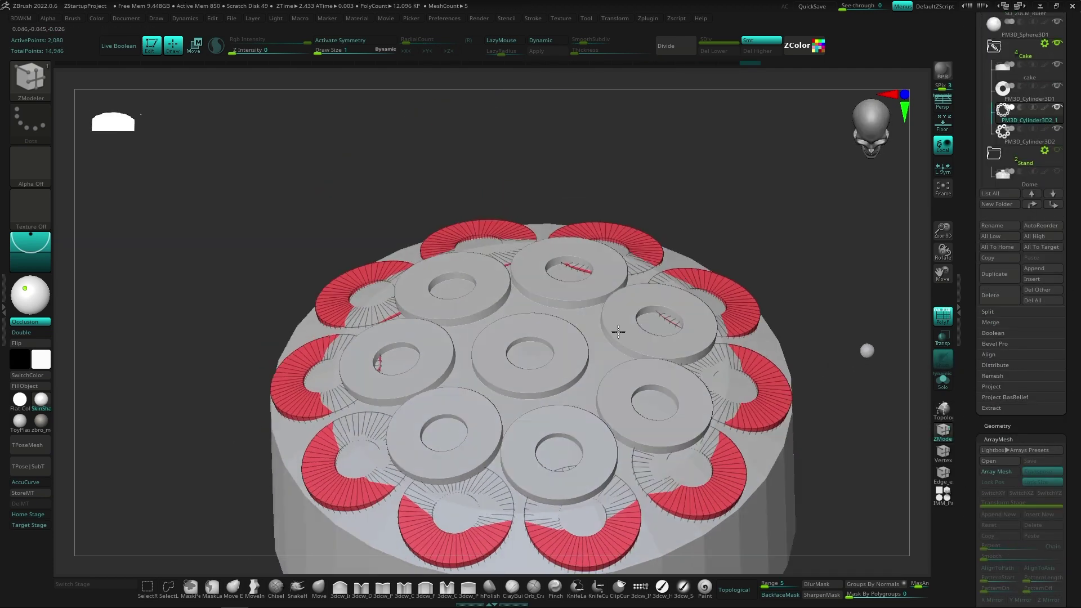
# Switch to the Move Elastic brush and enlarge its draw size.
pyautogui.click(233, 588)
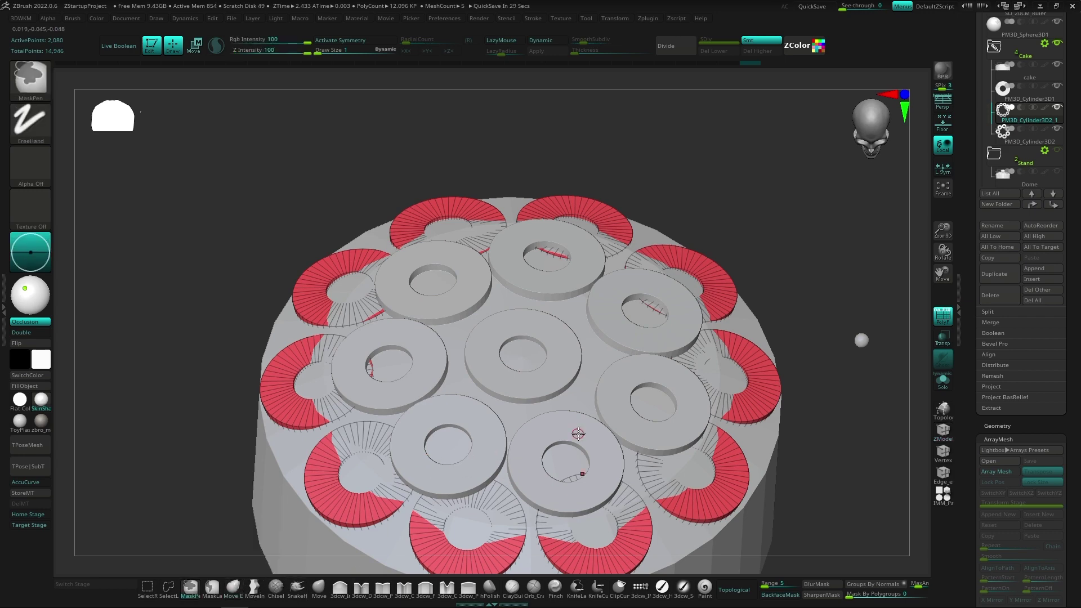
pyautogui.moveTo(578, 434); pyautogui.dragTo(582, 409)
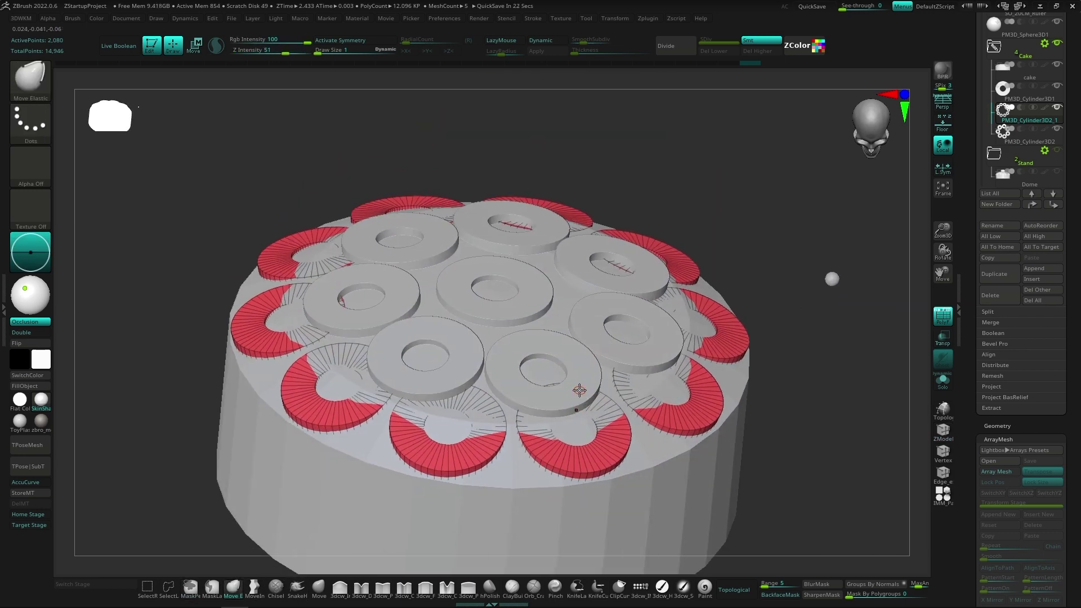
pyautogui.moveTo(612, 440); pyautogui.dragTo(557, 415)
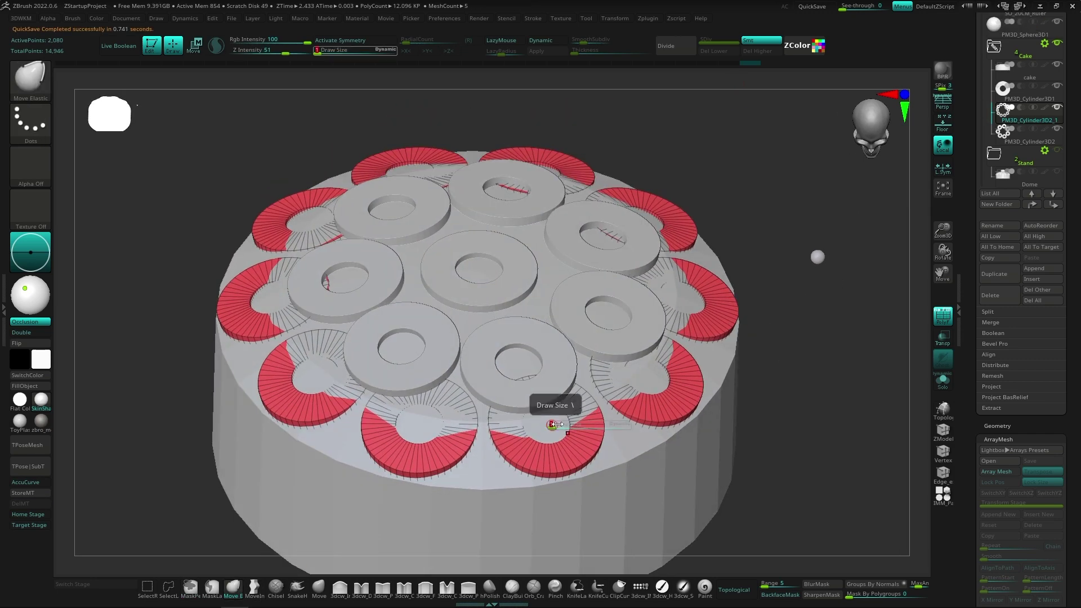
pyautogui.click(682, 281)
pyautogui.moveTo(619, 507); pyautogui.dragTo(719, 528)
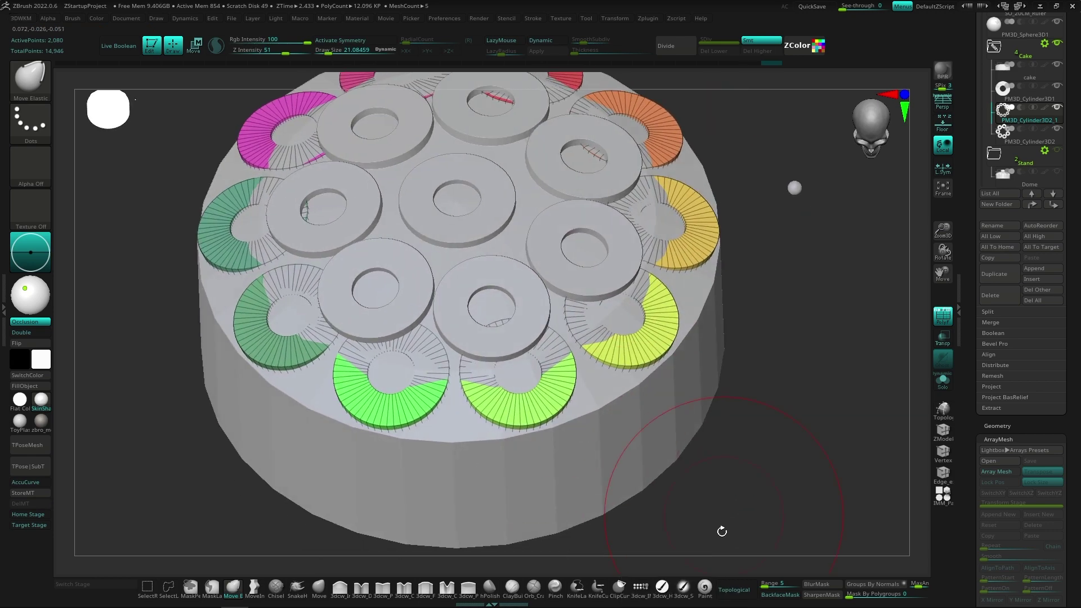
# Auto-group the outer ring subtool so each ring gets its own polygroup.
pyautogui.click(733, 590)
pyautogui.moveTo(622, 358); pyautogui.dragTo(509, 362)
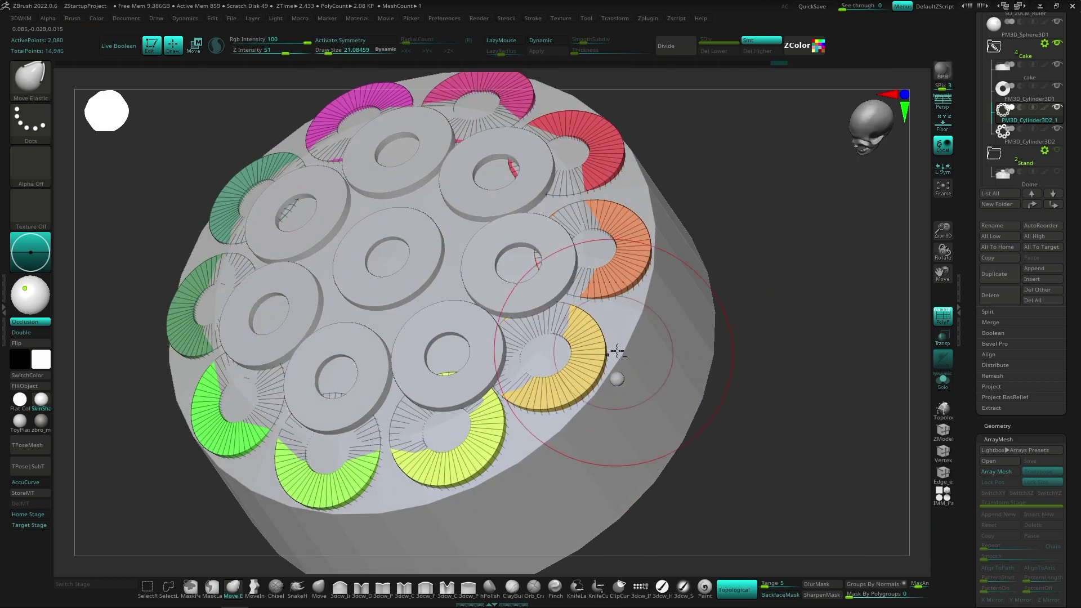
pyautogui.moveTo(617, 352); pyautogui.dragTo(597, 338)
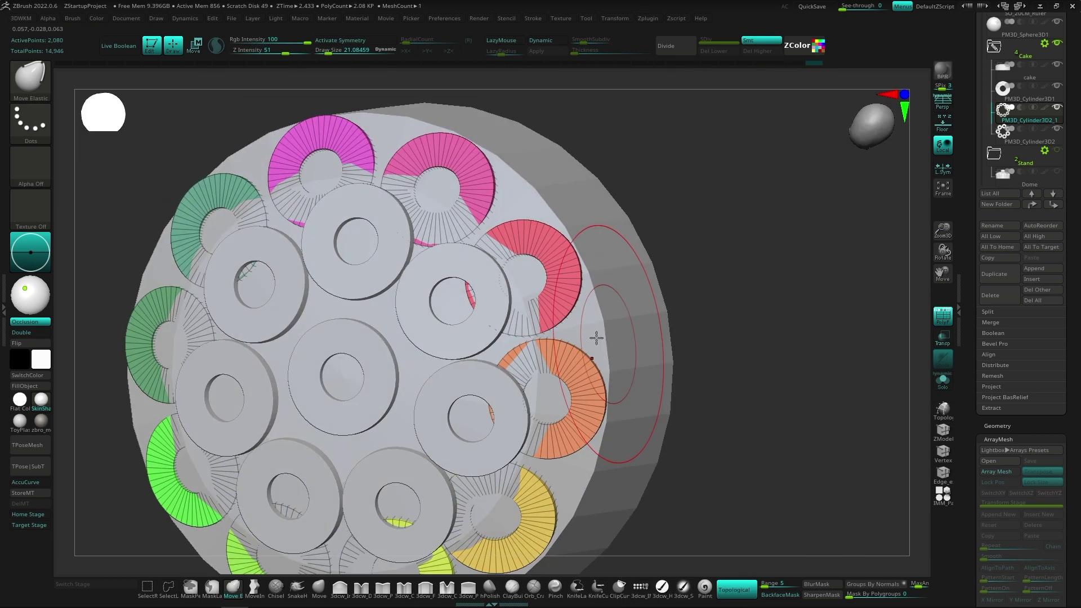
pyautogui.moveTo(593, 280); pyautogui.dragTo(428, 233)
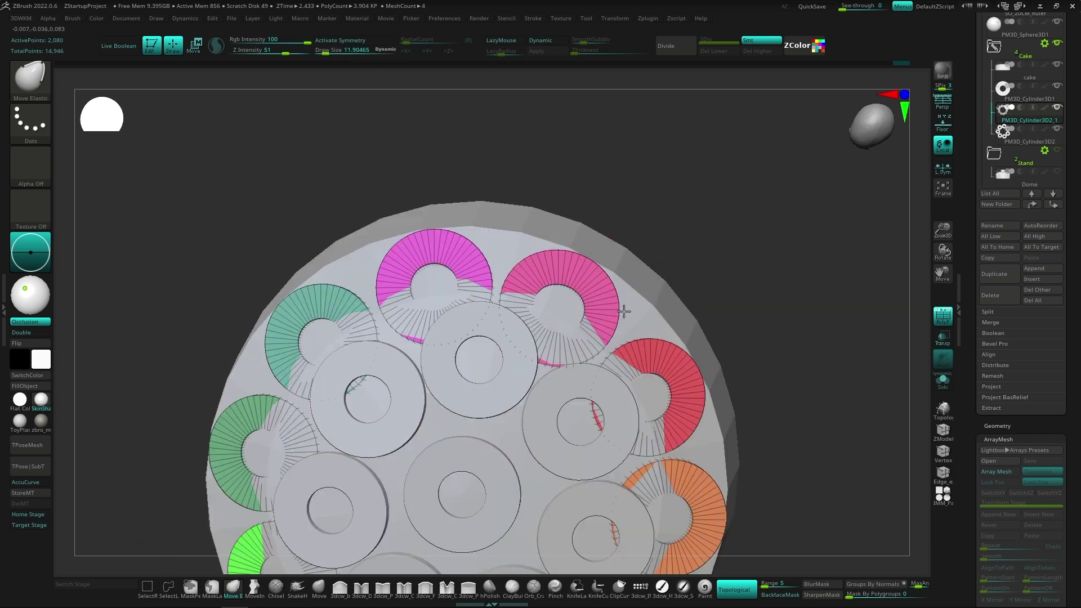
pyautogui.moveTo(550, 338); pyautogui.dragTo(469, 257)
pyautogui.moveTo(407, 430)
pyautogui.mouseDown()
pyautogui.moveTo(442, 456)
pyautogui.moveTo(357, 423)
pyautogui.moveTo(360, 394)
pyautogui.mouseUp()
pyautogui.scroll(3, 1016, 241)
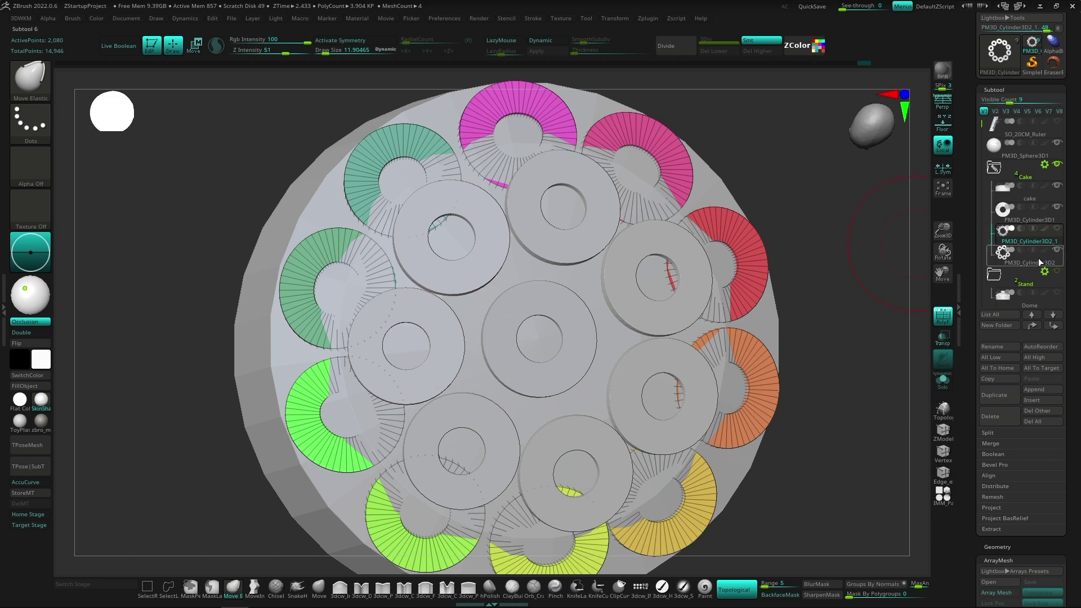
# Auto-group the seven-ring subtool PM3D_Cylinder3D2 into separate polygroups.
pyautogui.click(1039, 258)
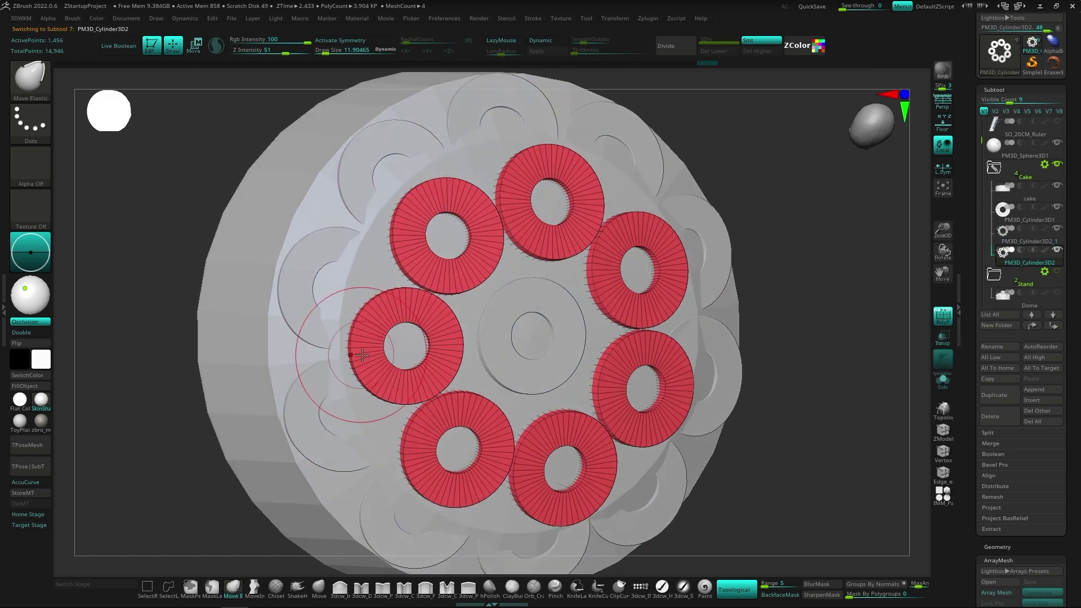
pyautogui.moveTo(476, 370)
pyautogui.mouseDown()
pyautogui.moveTo(555, 475)
pyautogui.moveTo(586, 390)
pyautogui.mouseUp()
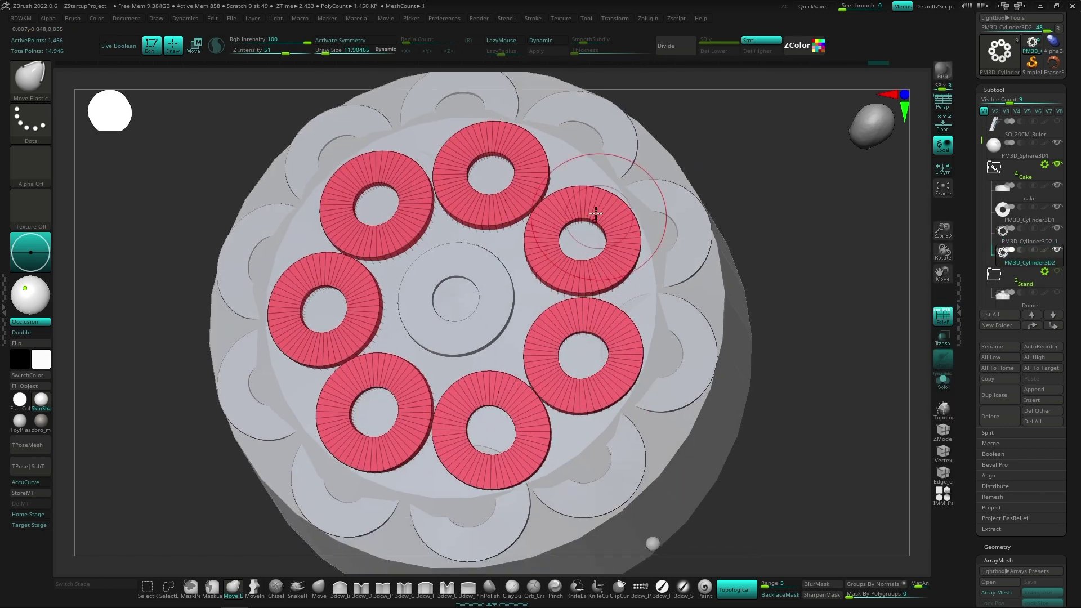
pyautogui.moveTo(595, 213); pyautogui.dragTo(485, 308)
pyautogui.keyDown('alt'); pyautogui.click(446, 398); pyautogui.keyUp('alt')
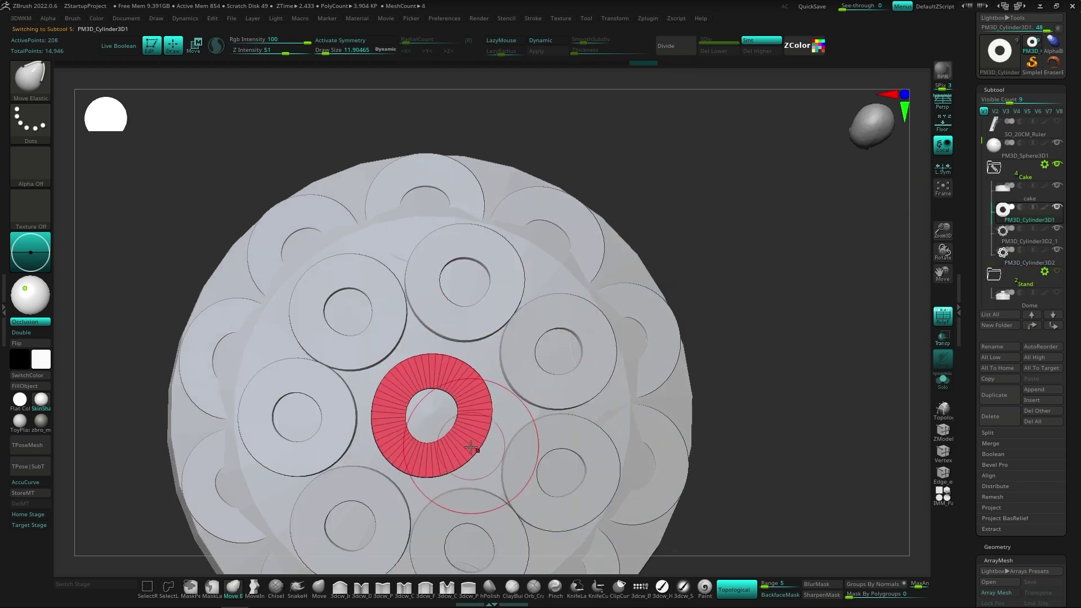
pyautogui.moveTo(383, 341); pyautogui.dragTo(560, 386)
pyautogui.keyDown('alt'); pyautogui.click(670, 349); pyautogui.keyUp('alt')
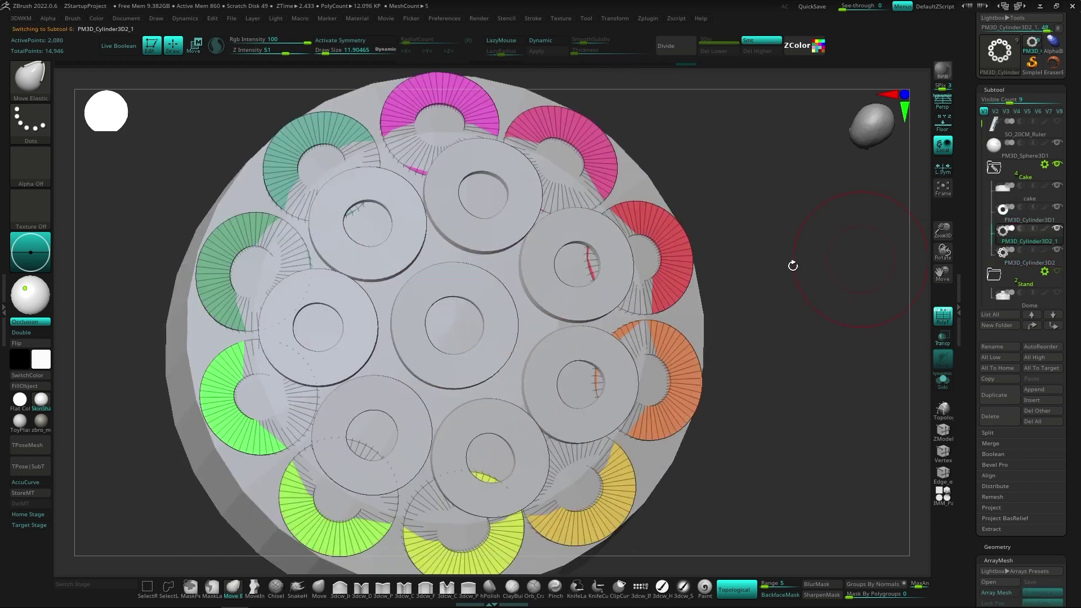
pyautogui.click(1018, 242)
pyautogui.moveTo(428, 281)
pyautogui.mouseDown()
pyautogui.moveTo(535, 334)
pyautogui.moveTo(620, 315)
pyautogui.mouseUp()
pyautogui.press('space')
pyautogui.click(647, 282)
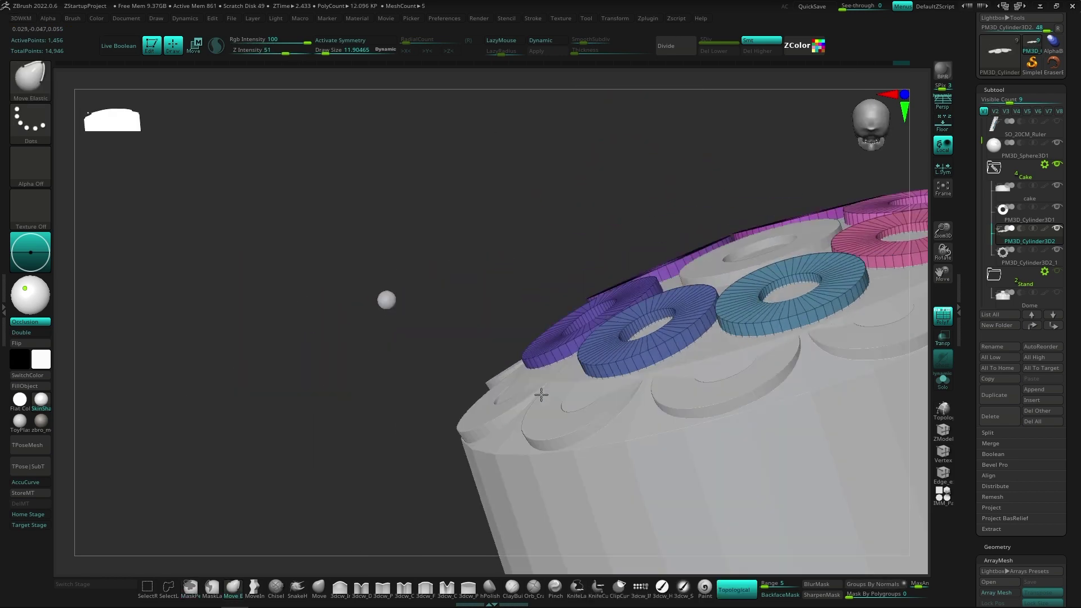
# Reselect the outer-ring subtool PM3D_Cylinder3D2_1 and view the rings close from above.
pyautogui.moveTo(541, 393)
pyautogui.mouseDown()
pyautogui.moveTo(686, 330)
pyautogui.moveTo(603, 398)
pyautogui.moveTo(446, 406)
pyautogui.moveTo(645, 365)
pyautogui.moveTo(580, 391)
pyautogui.moveTo(772, 422)
pyautogui.moveTo(792, 294)
pyautogui.moveTo(600, 278)
pyautogui.moveTo(619, 304)
pyautogui.moveTo(548, 366)
pyautogui.mouseUp()
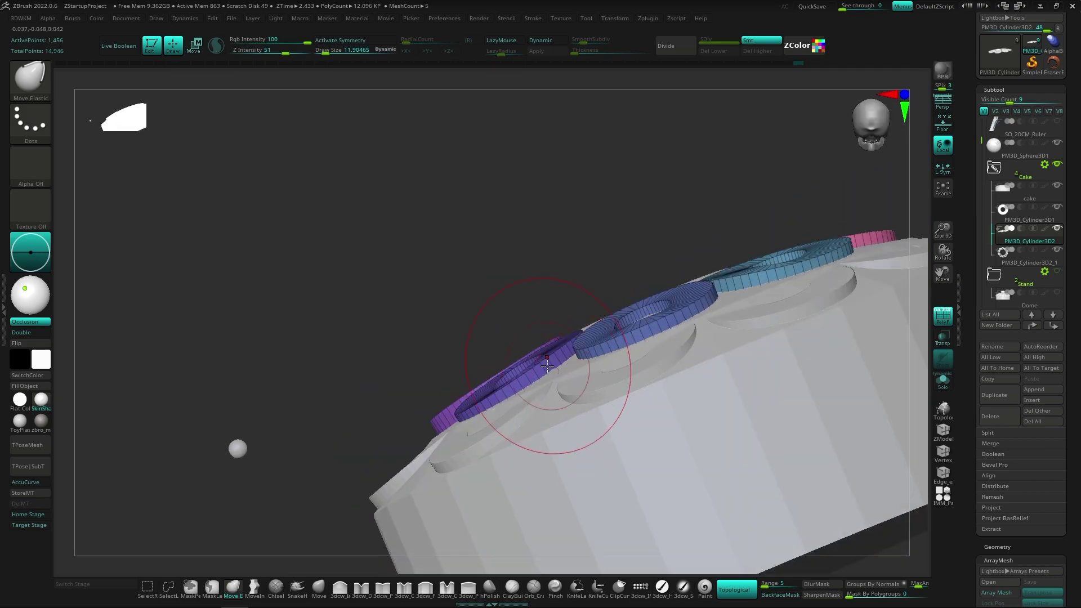
pyautogui.moveTo(603, 346)
pyautogui.mouseDown()
pyautogui.moveTo(676, 362)
pyautogui.moveTo(809, 326)
pyautogui.moveTo(572, 386)
pyautogui.moveTo(601, 408)
pyautogui.moveTo(491, 371)
pyautogui.mouseUp()
pyautogui.keyDown('alt'); pyautogui.click(602, 408); pyautogui.keyUp('alt')
pyautogui.moveTo(368, 413)
pyautogui.mouseDown()
pyautogui.moveTo(591, 386)
pyautogui.moveTo(664, 423)
pyautogui.moveTo(651, 410)
pyautogui.moveTo(602, 411)
pyautogui.moveTo(618, 405)
pyautogui.mouseUp()
pyautogui.moveTo(774, 376)
pyautogui.mouseDown()
pyautogui.moveTo(591, 406)
pyautogui.moveTo(736, 387)
pyautogui.moveTo(598, 392)
pyautogui.moveTo(726, 389)
pyautogui.moveTo(603, 401)
pyautogui.mouseUp()
pyautogui.moveTo(780, 432)
pyautogui.mouseDown()
pyautogui.moveTo(675, 417)
pyautogui.moveTo(550, 447)
pyautogui.moveTo(603, 414)
pyautogui.moveTo(551, 374)
pyautogui.mouseUp()
# Regroup a strip of the green ring, hide it, and delete the hidden polygons to open a gap.
pyautogui.press('s')
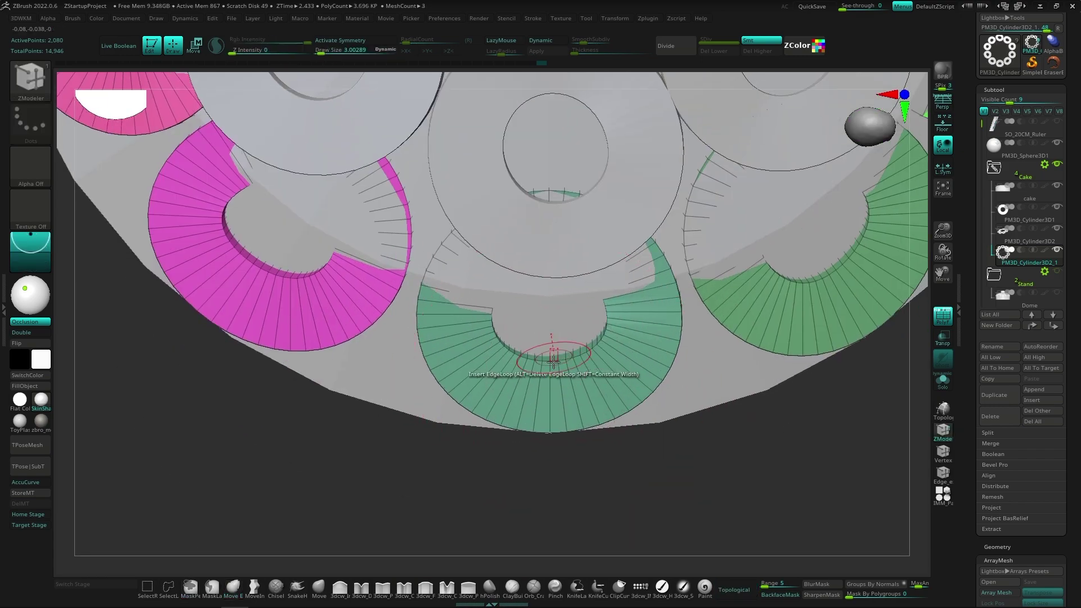
pyautogui.press('space')
pyautogui.click(546, 384)
pyautogui.click(545, 371)
pyautogui.moveTo(619, 495)
pyautogui.mouseDown()
pyautogui.moveTo(604, 357)
pyautogui.moveTo(767, 405)
pyautogui.moveTo(616, 454)
pyautogui.moveTo(822, 434)
pyautogui.mouseUp()
pyautogui.keyDown('ctrl'); pyautogui.keyDown('shift'); pyautogui.click(603, 357); pyautogui.keyUp('shift'); pyautogui.keyUp('ctrl')
pyautogui.click(811, 110)
pyautogui.moveTo(681, 367); pyautogui.dragTo(568, 380)
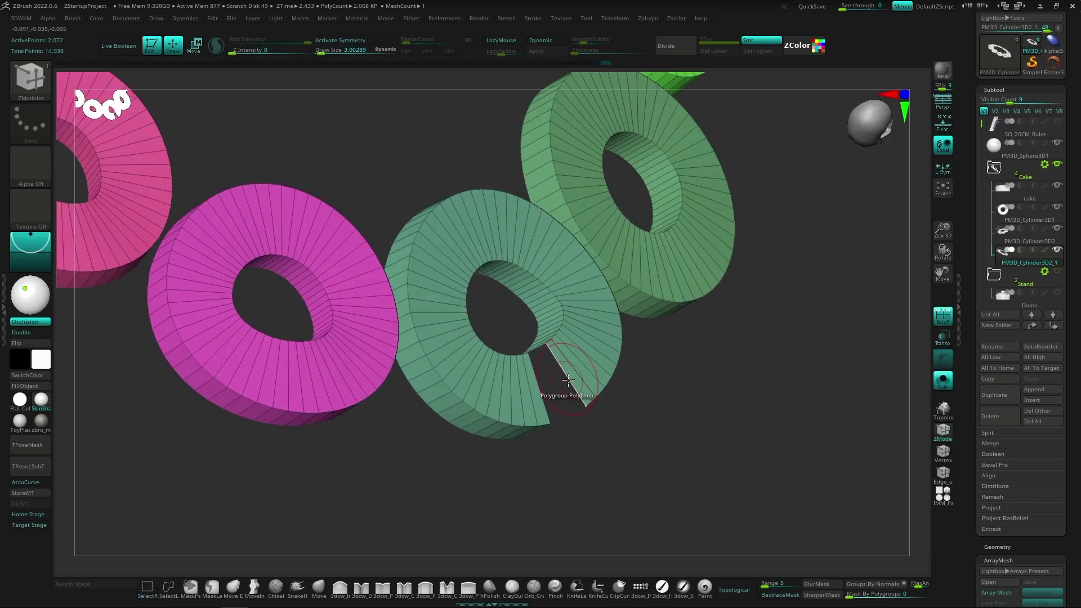
# Set the edge action to Bridge with tight round corners.
pyautogui.press('space')
pyautogui.click(455, 320)
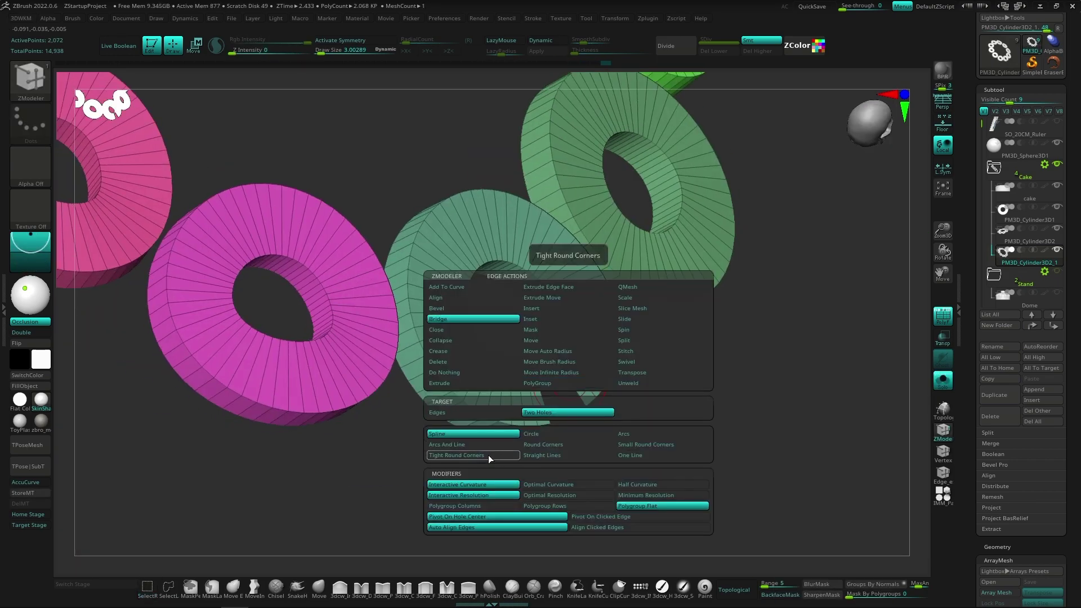
pyautogui.click(488, 455)
pyautogui.moveTo(532, 418)
pyautogui.mouseDown()
pyautogui.moveTo(610, 362)
pyautogui.moveTo(704, 387)
pyautogui.moveTo(536, 453)
pyautogui.moveTo(645, 449)
pyautogui.moveTo(591, 393)
pyautogui.moveTo(704, 474)
pyautogui.moveTo(550, 451)
pyautogui.moveTo(447, 459)
pyautogui.moveTo(536, 459)
pyautogui.mouseUp()
# Regroup a strip of the teal ring and remove it to cut a second gap.
pyautogui.press('space')
pyautogui.click(412, 385)
pyautogui.keyDown('ctrl'); pyautogui.keyDown('shift'); pyautogui.click(536, 459); pyautogui.keyUp('shift'); pyautogui.keyUp('ctrl')
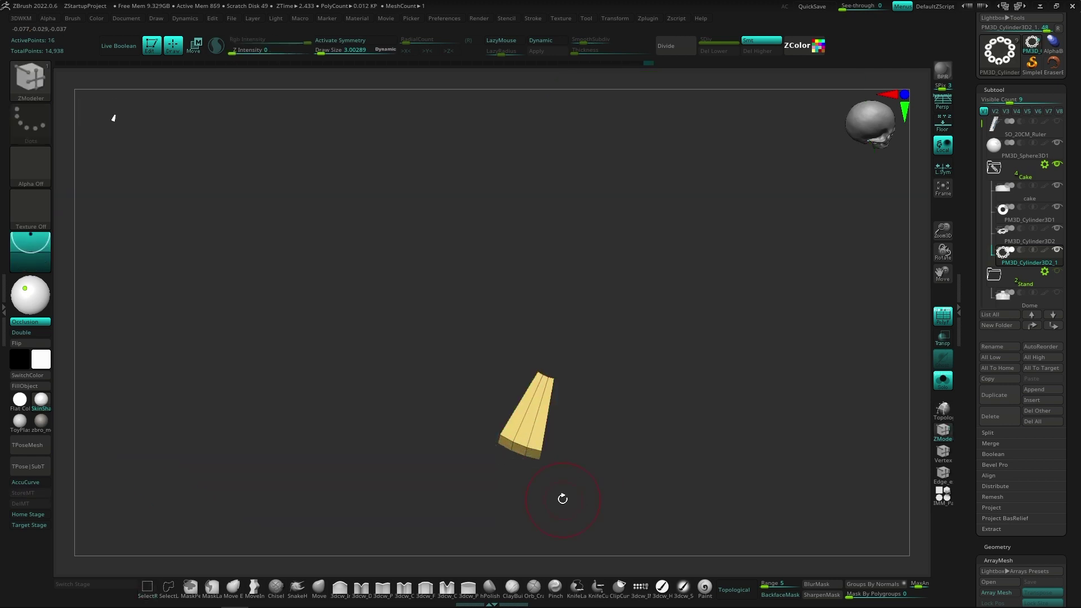
pyautogui.keyDown('ctrl'); pyautogui.keyDown('shift'); pyautogui.click(563, 501); pyautogui.keyUp('shift'); pyautogui.keyUp('ctrl')
pyautogui.click(625, 477)
pyautogui.moveTo(642, 477); pyautogui.dragTo(637, 448)
# Choose Bridge Two Edges and inspect the green ring's gap from above and side-on.
pyautogui.press('space')
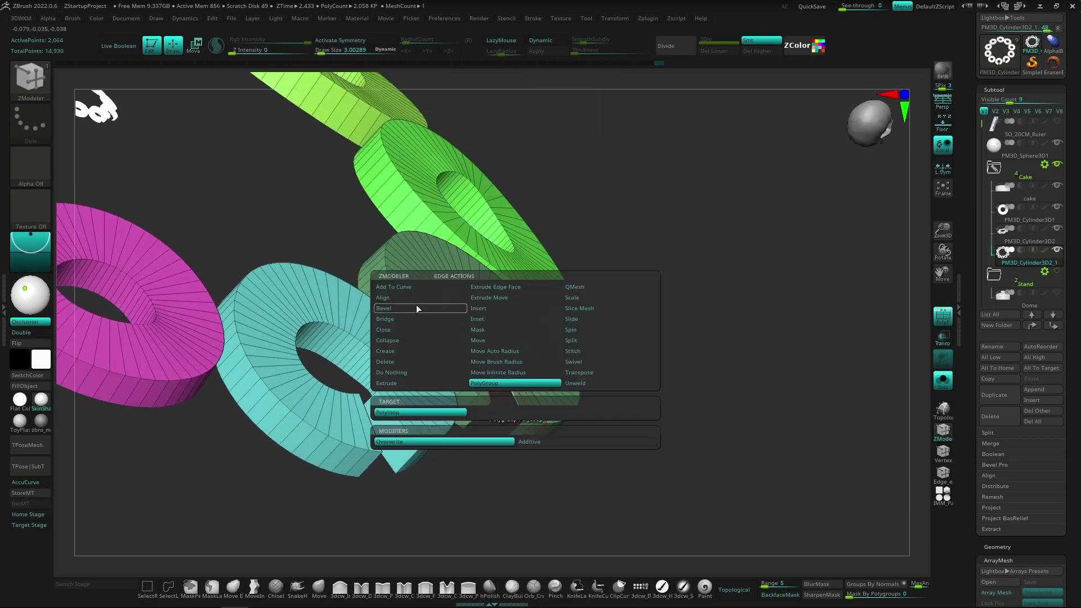
pyautogui.click(417, 306)
pyautogui.moveTo(523, 403)
pyautogui.mouseDown()
pyautogui.moveTo(546, 511)
pyautogui.moveTo(531, 415)
pyautogui.moveTo(507, 422)
pyautogui.moveTo(551, 442)
pyautogui.moveTo(574, 551)
pyautogui.moveTo(497, 417)
pyautogui.moveTo(581, 449)
pyautogui.mouseUp()
pyautogui.scroll(3, 503, 359)
pyautogui.moveTo(499, 336); pyautogui.dragTo(526, 393)
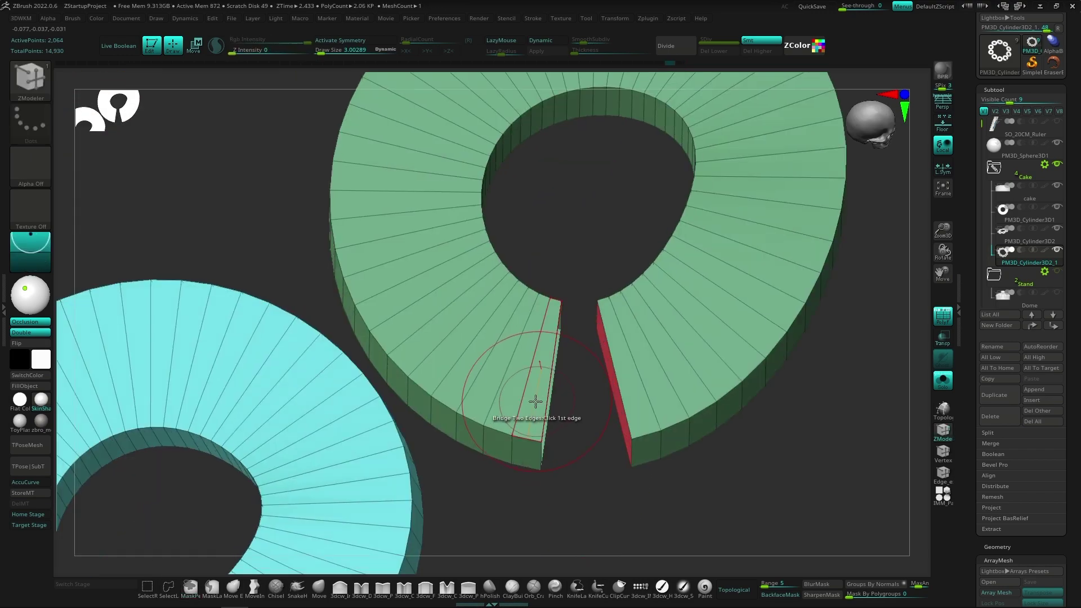
pyautogui.moveTo(545, 483)
pyautogui.mouseDown()
pyautogui.moveTo(489, 398)
pyautogui.moveTo(582, 464)
pyautogui.moveTo(649, 461)
pyautogui.moveTo(711, 495)
pyautogui.moveTo(391, 280)
pyautogui.moveTo(386, 152)
pyautogui.mouseUp()
# Open a gap in the pink ring and bridge both of its cut ends shut.
pyautogui.keyDown('ctrl'); pyautogui.moveTo(386, 152); pyautogui.dragTo(548, 456, button='right'); pyautogui.keyUp('ctrl')
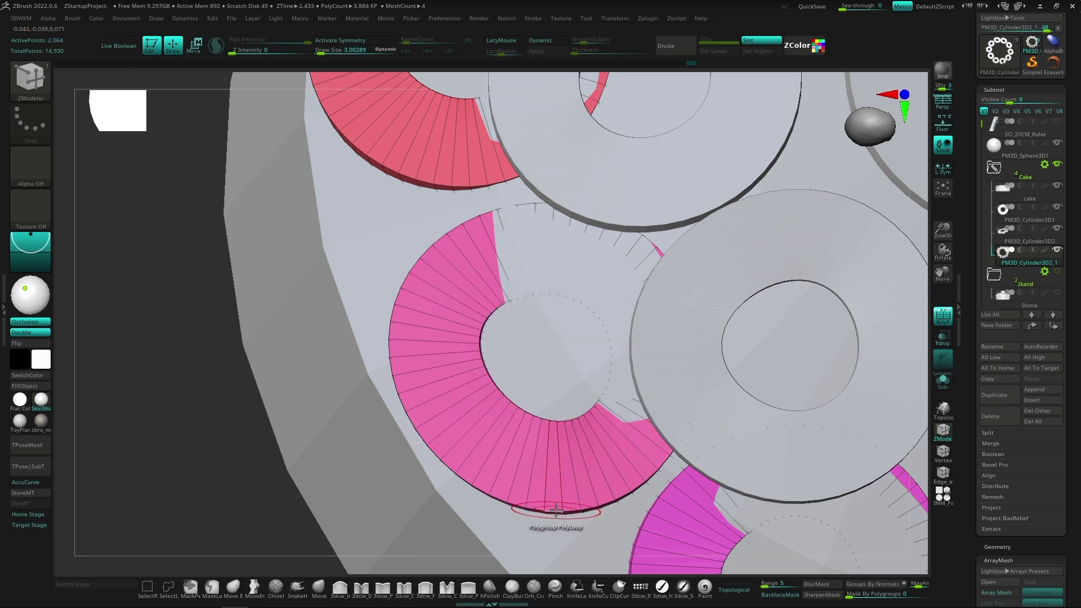
pyautogui.keyDown('ctrl'); pyautogui.keyDown('shift'); pyautogui.click(552, 473); pyautogui.keyUp('shift'); pyautogui.keyUp('ctrl')
pyautogui.hotkey('alt', 's')
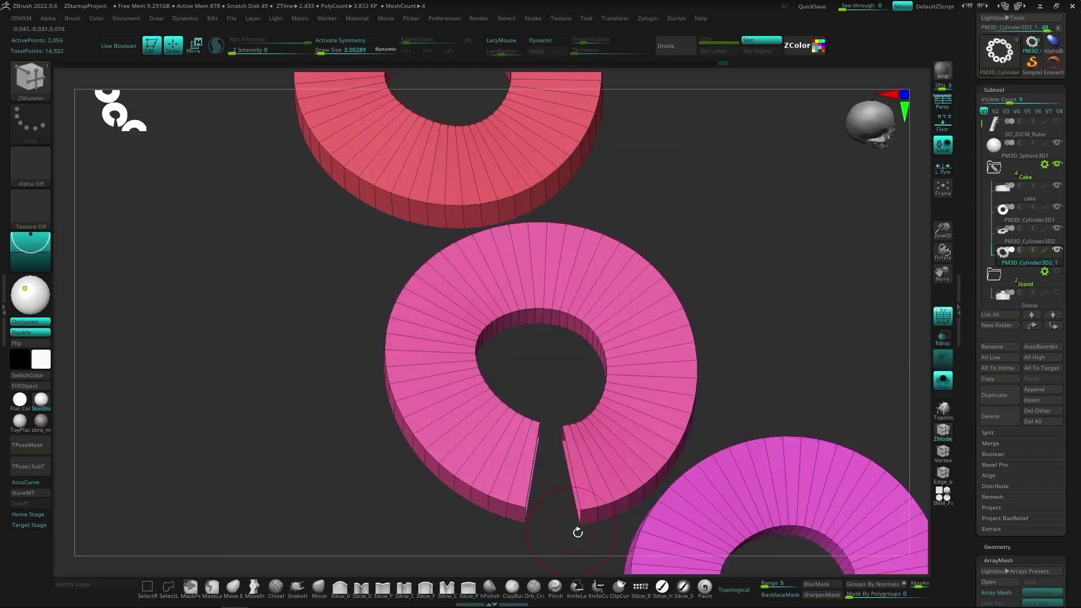
pyautogui.press('space')
pyautogui.click(517, 476)
pyautogui.moveTo(516, 475)
pyautogui.mouseDown(button='right')
pyautogui.moveTo(519, 518)
pyautogui.moveTo(483, 507)
pyautogui.moveTo(459, 537)
pyautogui.moveTo(483, 515)
pyautogui.moveTo(478, 551)
pyautogui.moveTo(508, 494)
pyautogui.moveTo(649, 338)
pyautogui.mouseUp(button='right')
pyautogui.click(490, 503)
pyautogui.moveTo(611, 482)
pyautogui.mouseDown(button='right')
pyautogui.moveTo(614, 406)
pyautogui.moveTo(521, 473)
pyautogui.moveTo(563, 481)
pyautogui.moveTo(525, 444)
pyautogui.mouseUp(button='right')
# Regroup and hide a wedge of the yellow ring, then bridge one cut end.
pyautogui.press('space')
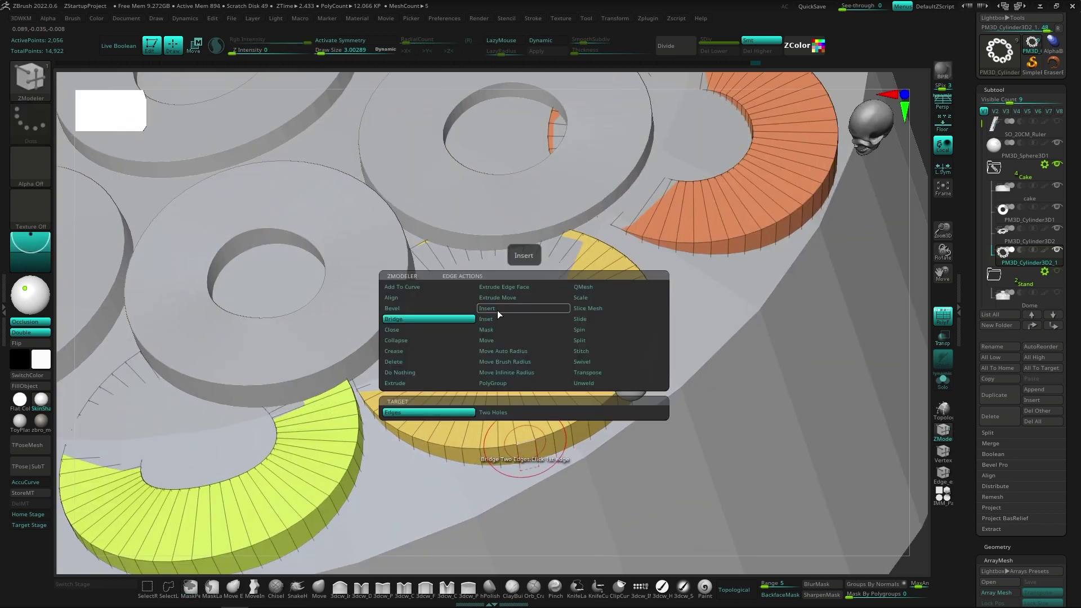
pyautogui.click(498, 311)
pyautogui.click(511, 410)
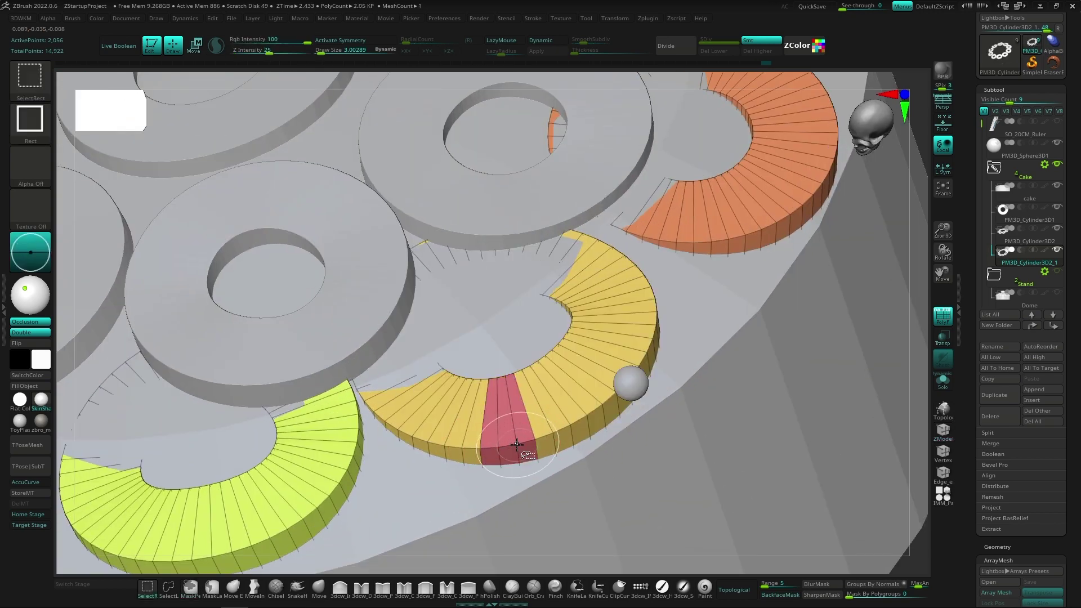
pyautogui.keyDown('ctrl'); pyautogui.keyDown('shift'); pyautogui.click(516, 445); pyautogui.keyUp('shift'); pyautogui.keyUp('ctrl')
pyautogui.keyDown('ctrl'); pyautogui.keyDown('shift'); pyautogui.click(714, 447); pyautogui.keyUp('shift'); pyautogui.keyUp('ctrl')
pyautogui.press('space')
pyautogui.press('space')
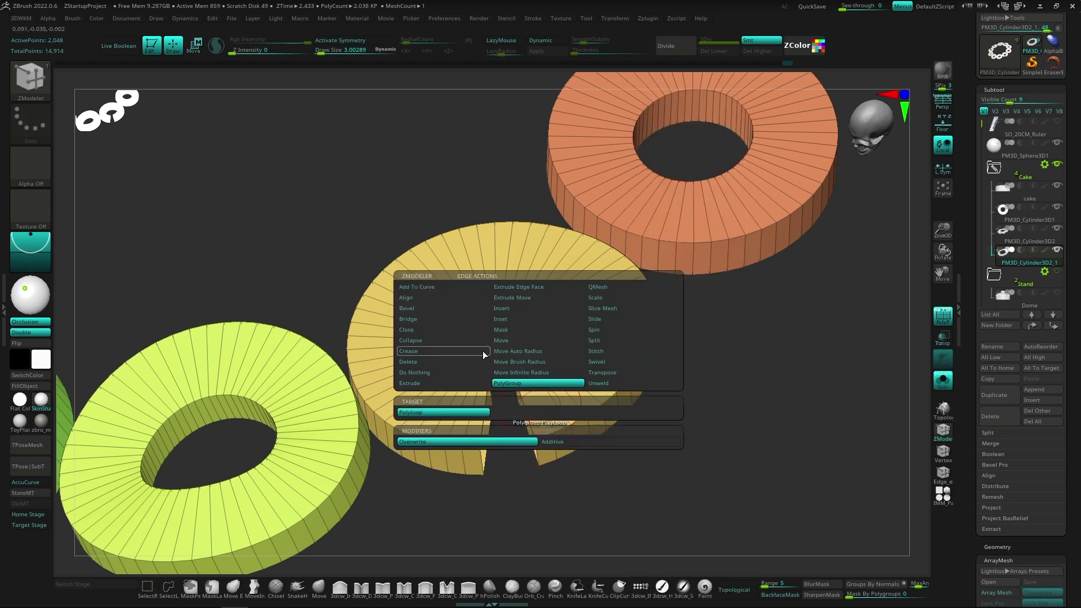
pyautogui.moveTo(512, 428); pyautogui.dragTo(550, 510, button='right')
pyautogui.click(521, 412)
pyautogui.moveTo(521, 413); pyautogui.dragTo(510, 443, button='right')
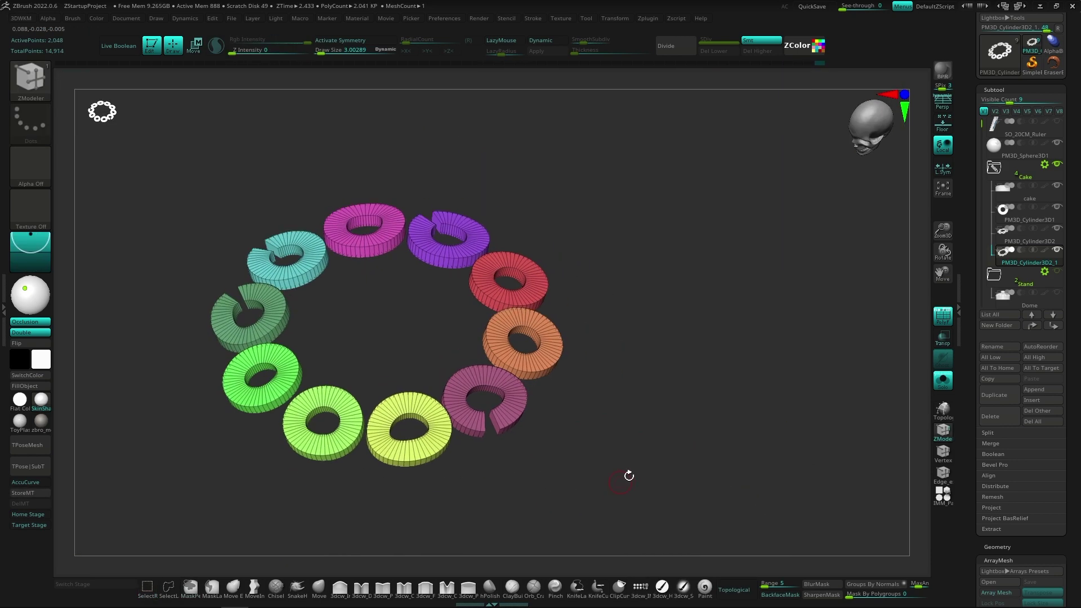
# Select the seven-ring piece and hide a wedge of the purple ring to cut a gap.
pyautogui.keyDown('alt'); pyautogui.click(517, 447); pyautogui.keyUp('alt')
pyautogui.moveTo(516, 446); pyautogui.dragTo(527, 386, button='right')
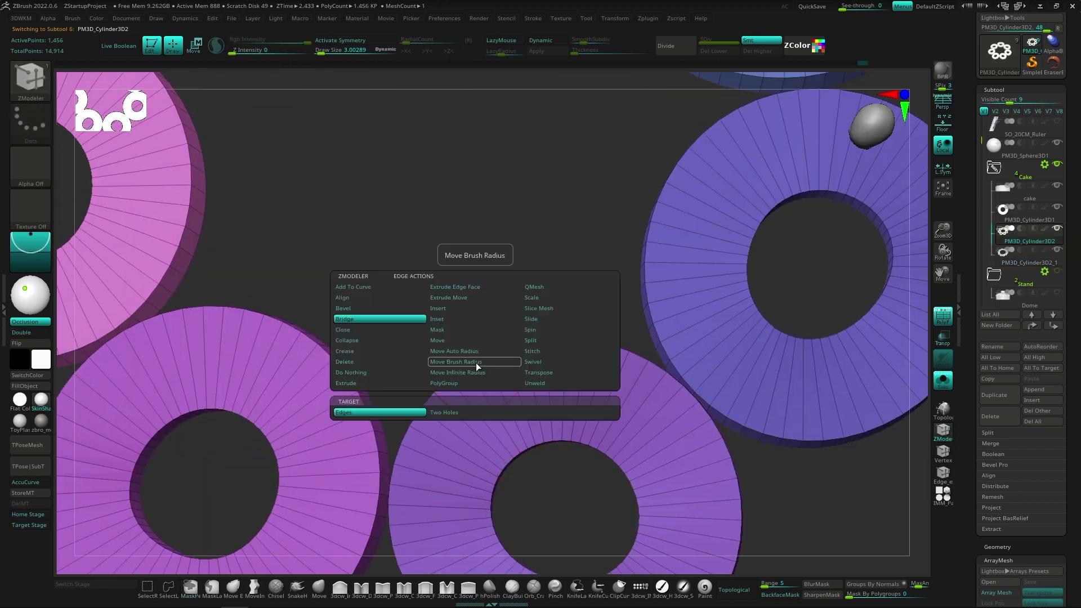
pyautogui.moveTo(496, 471); pyautogui.dragTo(492, 457, button='right')
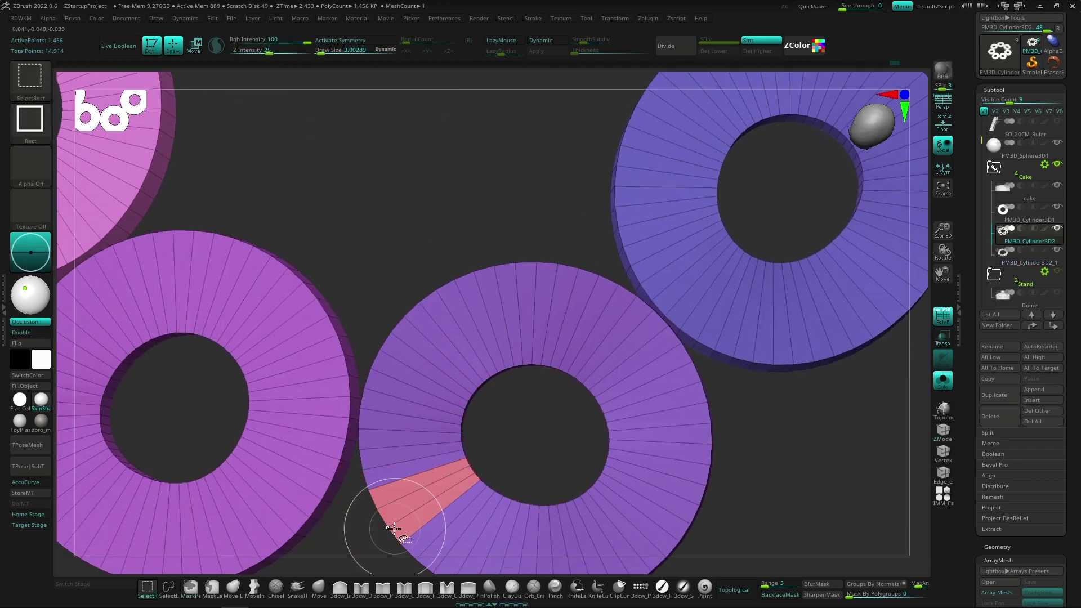
pyautogui.press('b')
pyautogui.press('z')
pyautogui.press('m')
pyautogui.keyDown('alt'); pyautogui.moveTo(393, 527); pyautogui.dragTo(446, 448, button='right'); pyautogui.keyUp('alt')
# Bridge two edges to close the purple ring's cut end, then show all parts again.
pyautogui.press('space')
pyautogui.moveTo(413, 530); pyautogui.dragTo(355, 316, button='right')
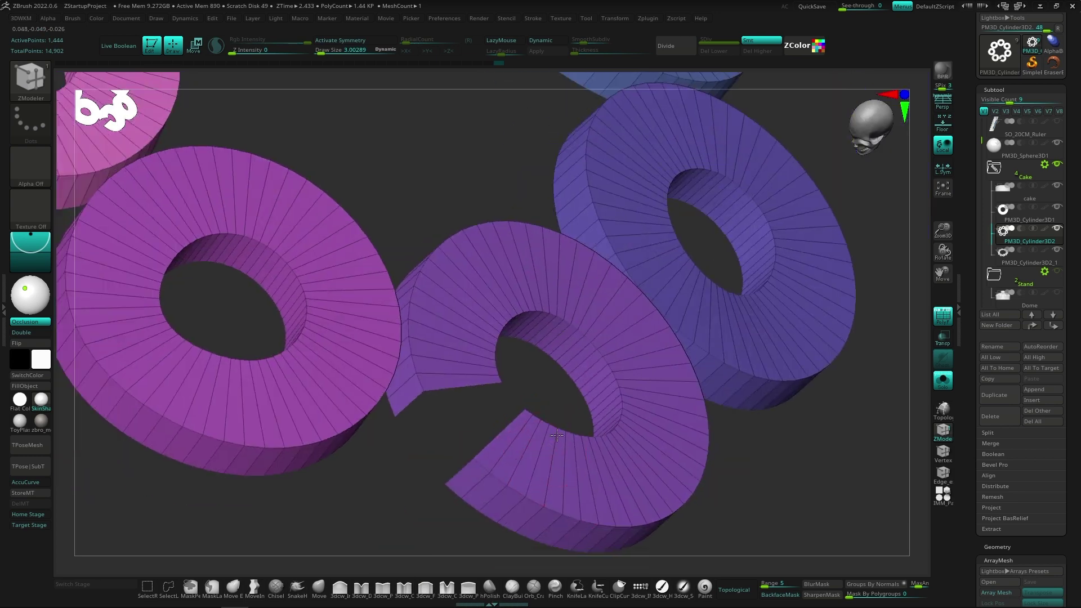
pyautogui.press('space')
pyautogui.click(356, 315)
pyautogui.click(472, 370)
pyautogui.moveTo(472, 371)
pyautogui.mouseDown(button='right')
pyautogui.moveTo(459, 399)
pyautogui.moveTo(480, 441)
pyautogui.mouseUp(button='right')
pyautogui.click(498, 462)
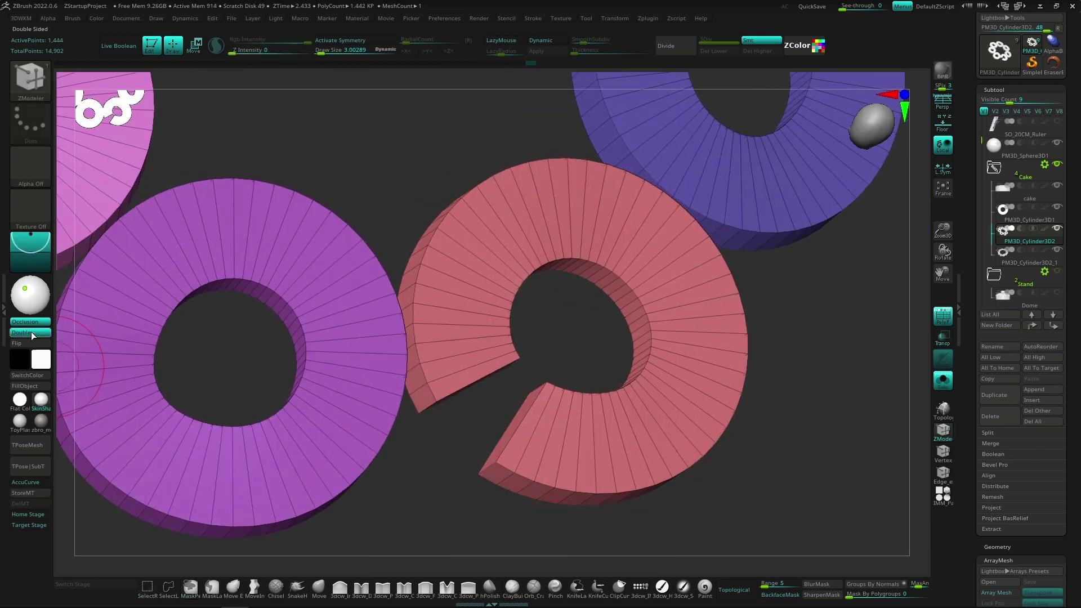
pyautogui.moveTo(742, 456)
pyautogui.mouseDown(button='right')
pyautogui.moveTo(435, 453)
pyautogui.moveTo(627, 436)
pyautogui.moveTo(517, 458)
pyautogui.moveTo(563, 394)
pyautogui.moveTo(557, 433)
pyautogui.moveTo(428, 389)
pyautogui.mouseUp(button='right')
pyautogui.hotkey('ctrl', 'shift', 's')
# Remove the red wedge from the blue ring and bridge its cut ends with Bridge Two Edges.
pyautogui.press('space')
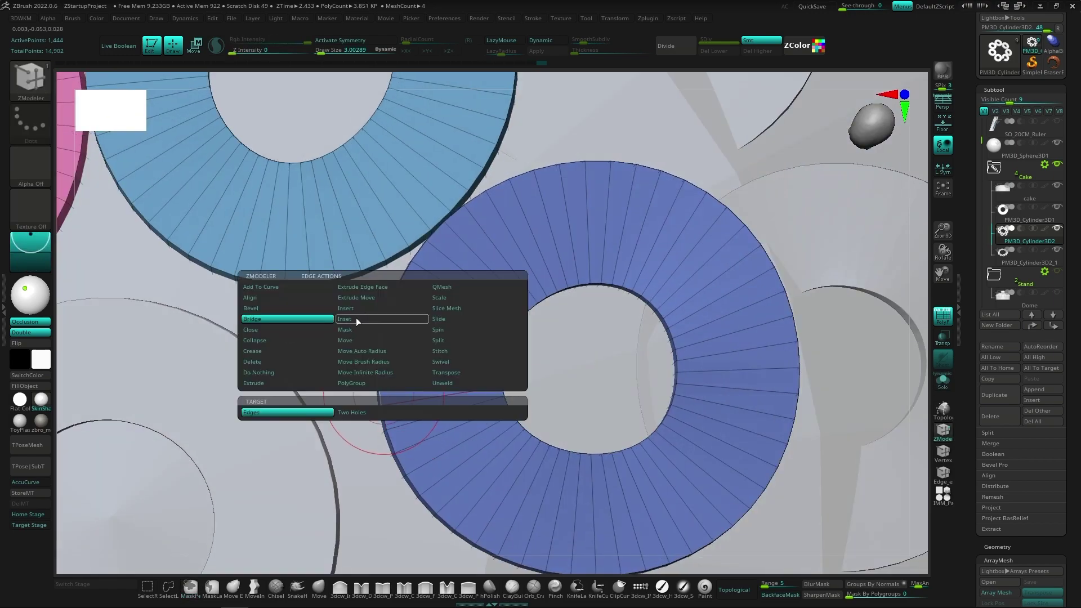
pyautogui.click(383, 377)
pyautogui.keyDown('ctrl'); pyautogui.keyDown('shift'); pyautogui.click(386, 416); pyautogui.keyUp('shift'); pyautogui.keyUp('ctrl')
pyautogui.keyDown('ctrl'); pyautogui.keyDown('shift'); pyautogui.click(496, 434); pyautogui.keyUp('shift'); pyautogui.keyUp('ctrl')
pyautogui.hotkey('ctrl', 'shift', 's')
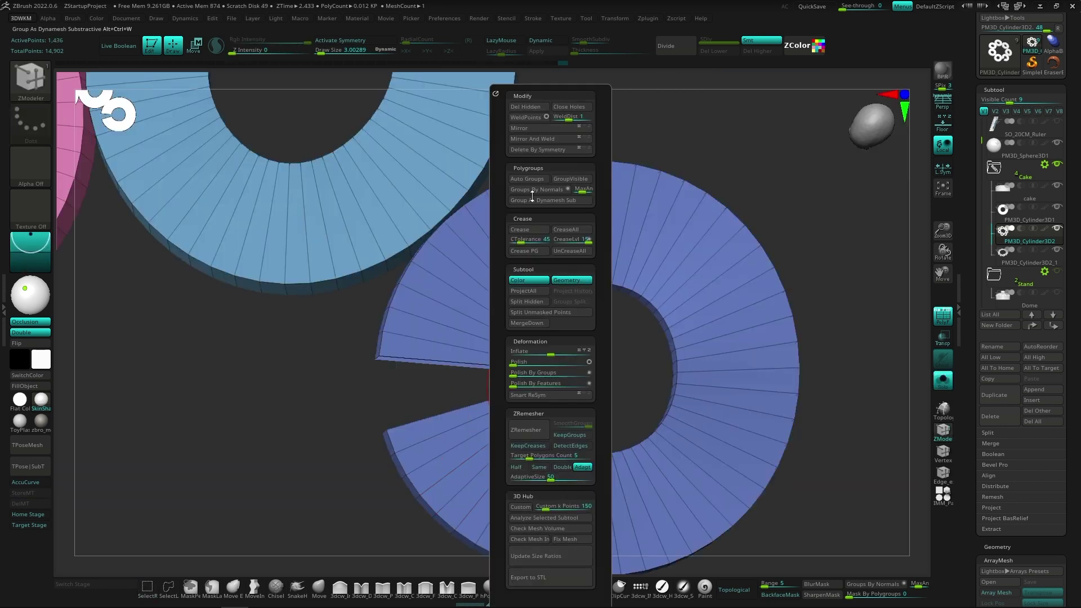
pyautogui.press('space')
pyautogui.click(339, 320)
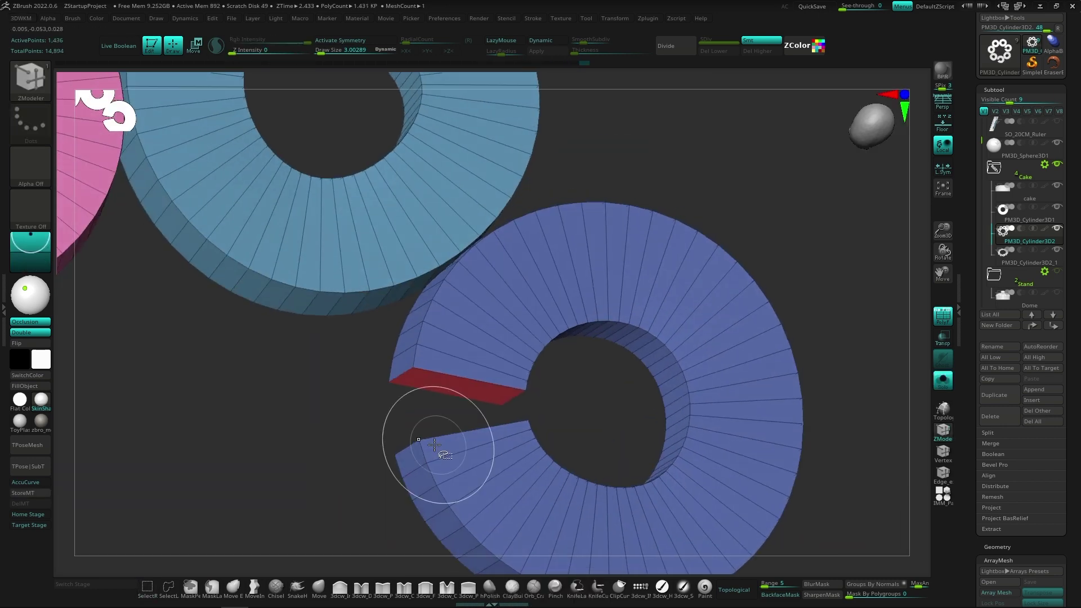
pyautogui.moveTo(435, 453); pyautogui.dragTo(752, 446, button='right')
pyautogui.press('f')
pyautogui.moveTo(678, 447)
pyautogui.mouseDown()
pyautogui.moveTo(678, 389)
pyautogui.moveTo(447, 406)
pyautogui.moveTo(325, 556)
pyautogui.mouseUp()
# Make the red centre ring active and start reshaping it slightly out of round.
pyautogui.press('b')
pyautogui.press('m')
pyautogui.press('e')
pyautogui.moveTo(505, 350)
pyautogui.mouseDown()
pyautogui.moveTo(507, 270)
pyautogui.moveTo(495, 430)
pyautogui.moveTo(461, 383)
pyautogui.moveTo(401, 345)
pyautogui.mouseUp()
pyautogui.keyDown('alt'); pyautogui.click(508, 401); pyautogui.keyUp('alt')
pyautogui.press('space')
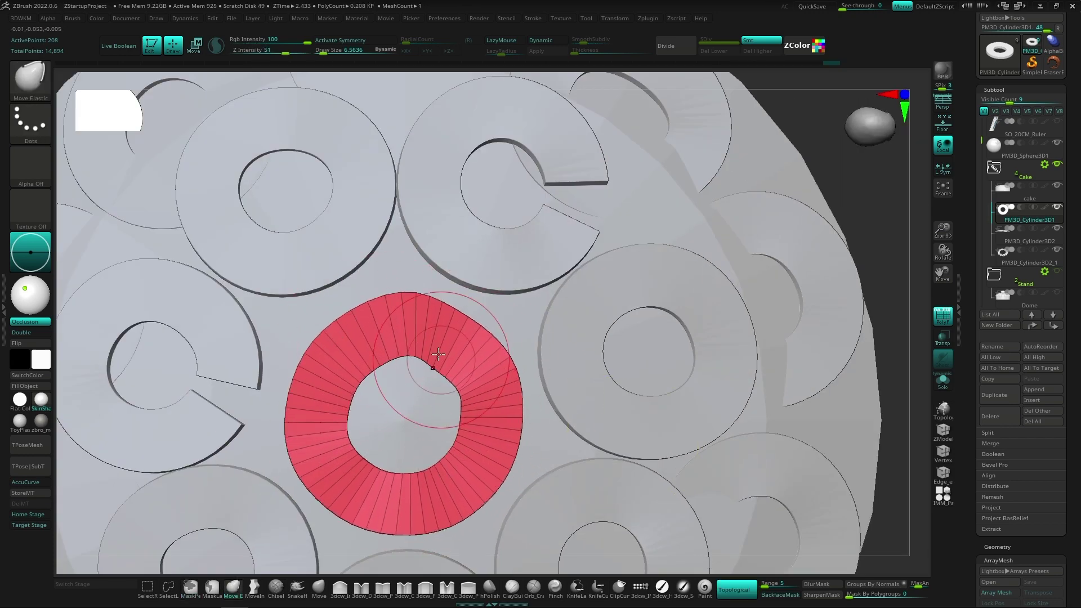
# ZRemesh the red centre ring with DetectEdges on, and turn on Dynamic subdivision.
pyautogui.moveTo(438, 353)
pyautogui.mouseDown()
pyautogui.moveTo(519, 374)
pyautogui.moveTo(572, 366)
pyautogui.mouseUp()
pyautogui.press('space')
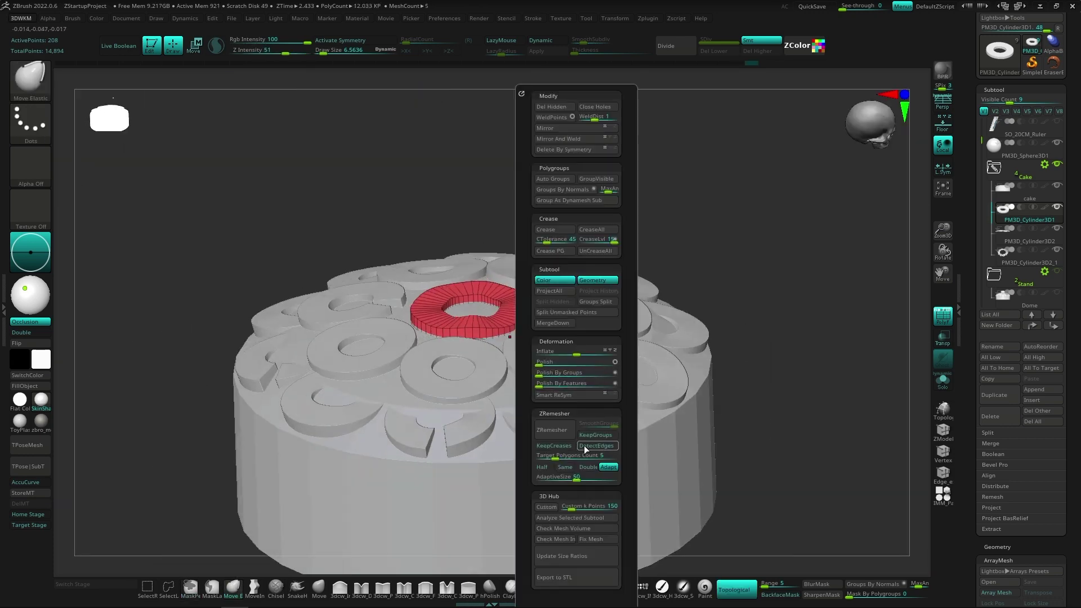
pyautogui.click(583, 445)
pyautogui.click(552, 429)
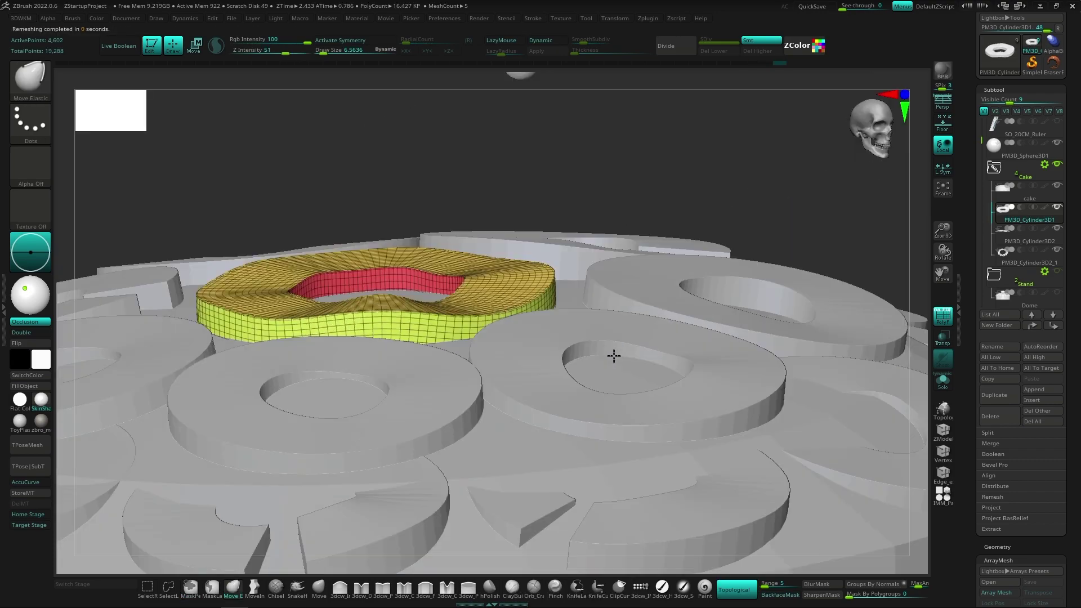
pyautogui.press('space')
pyautogui.click(542, 430)
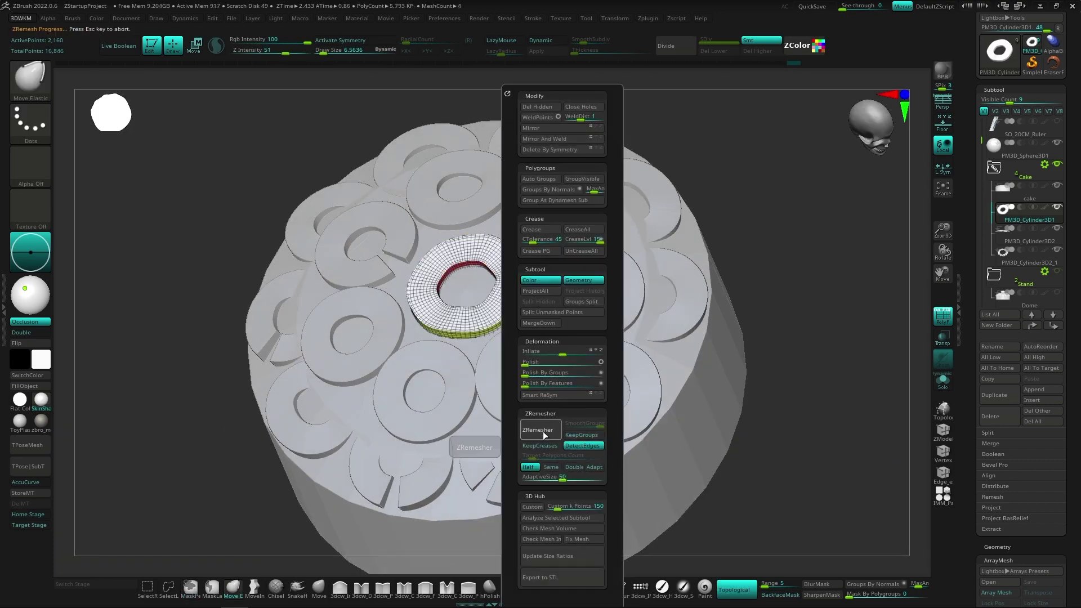
pyautogui.hotkey('ctrl', 'shift', 's')
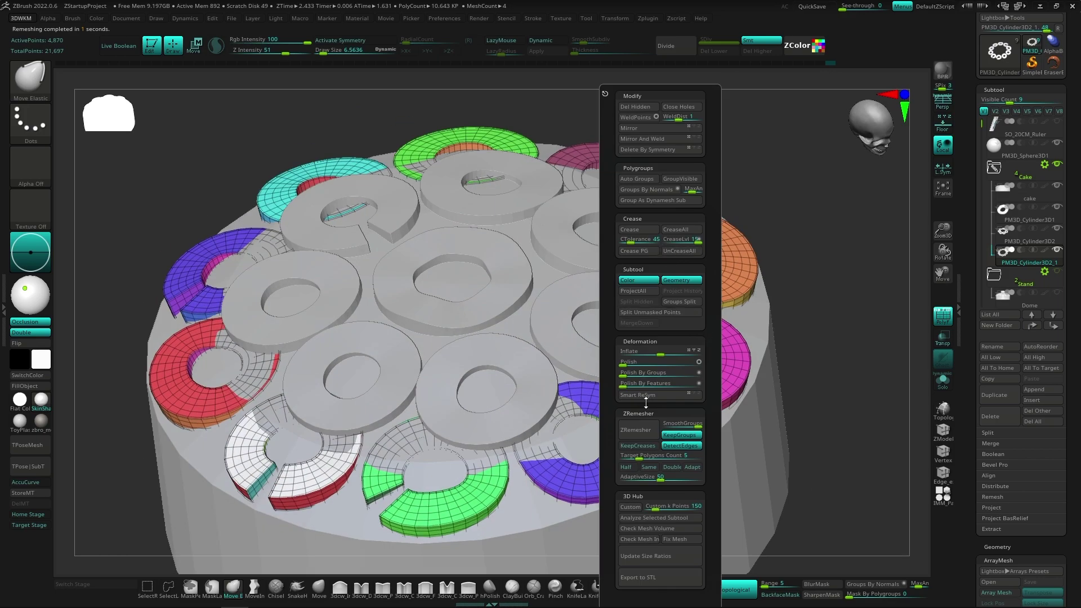
pyautogui.click(542, 42)
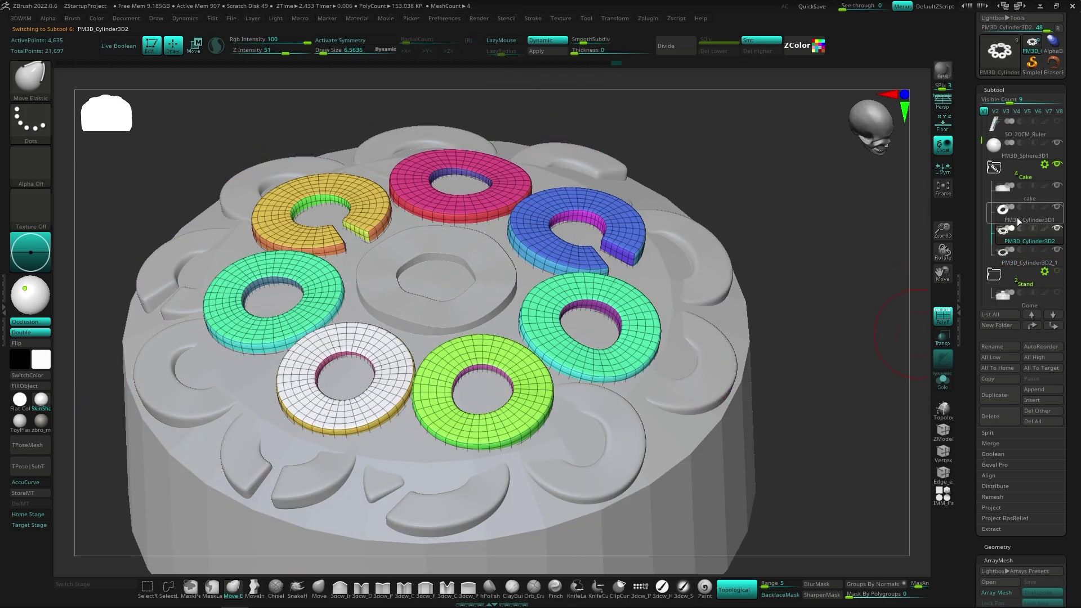
# Select the cake body and ZRemesh it into a denser, even quad grid.
pyautogui.click(1018, 222)
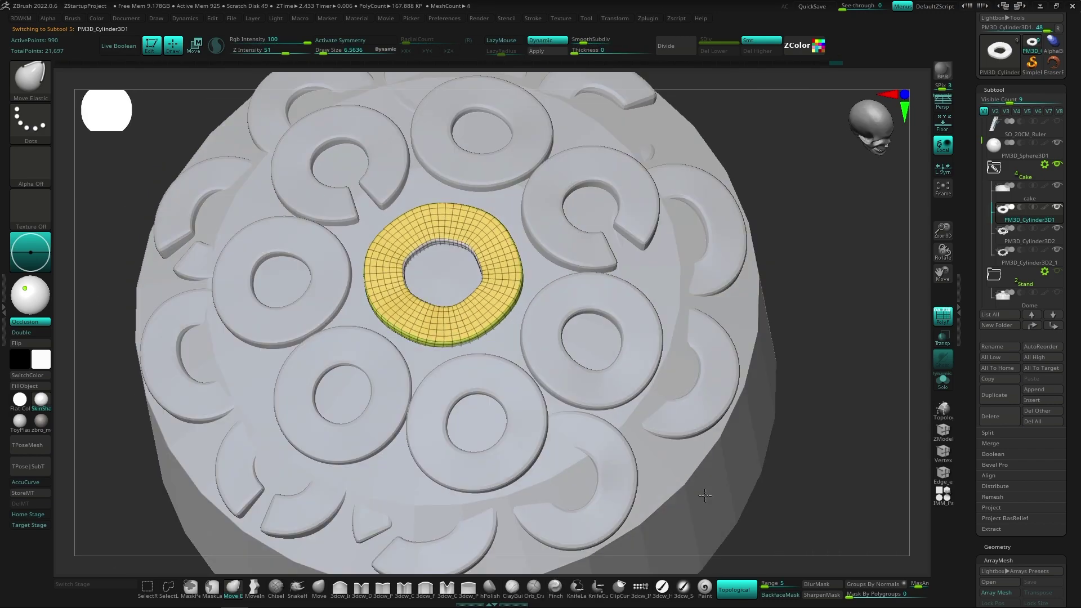
pyautogui.moveTo(705, 496); pyautogui.dragTo(622, 394, button='right')
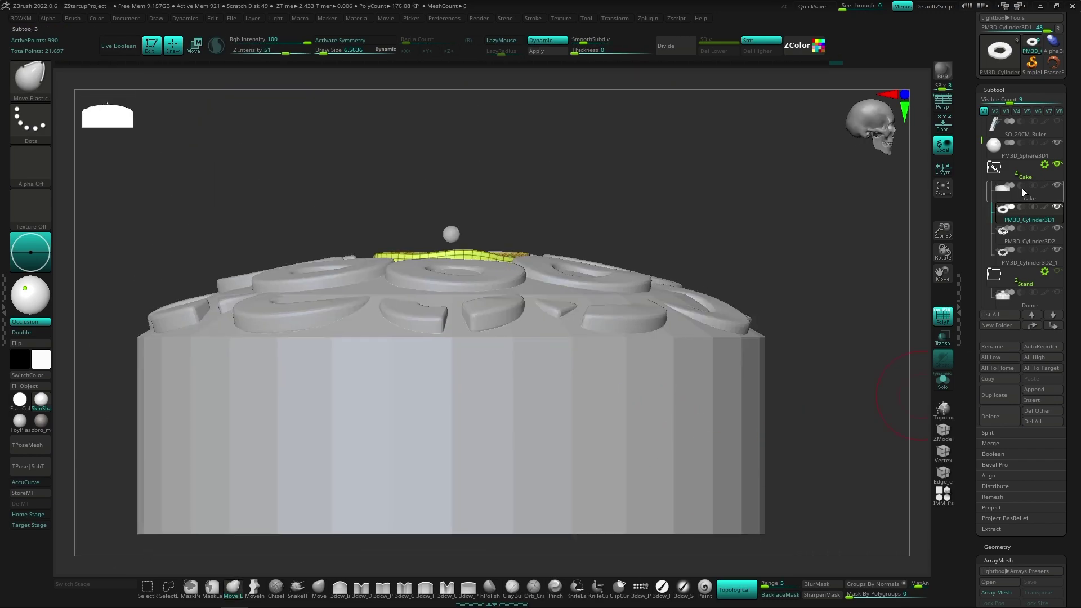
pyautogui.click(1022, 188)
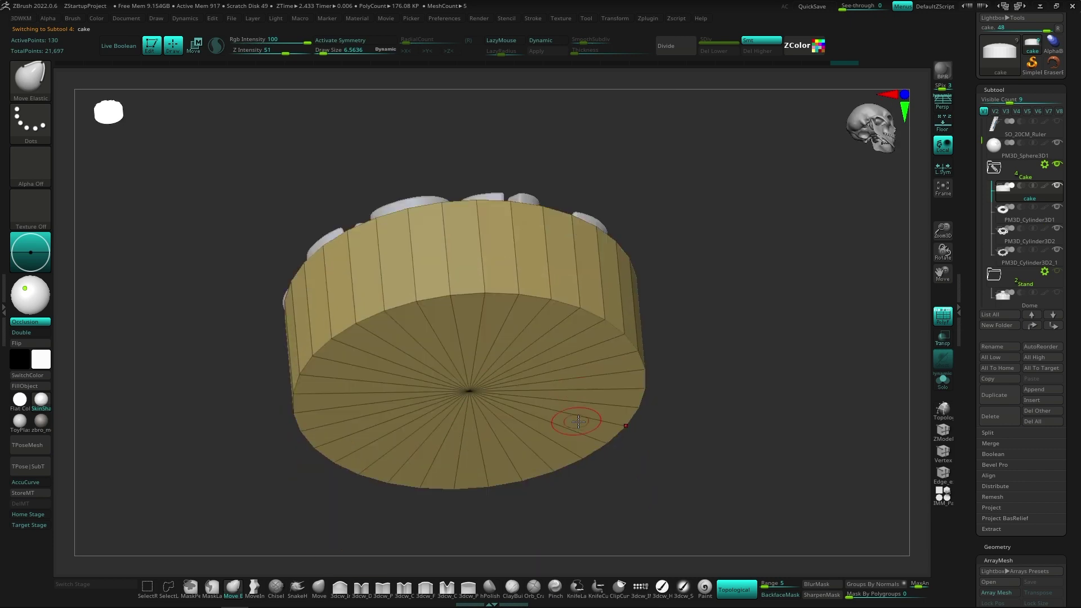
pyautogui.moveTo(578, 421); pyautogui.dragTo(582, 403, button='right')
pyautogui.moveTo(532, 289); pyautogui.dragTo(615, 523, button='right')
pyautogui.press('space')
pyautogui.click(572, 431)
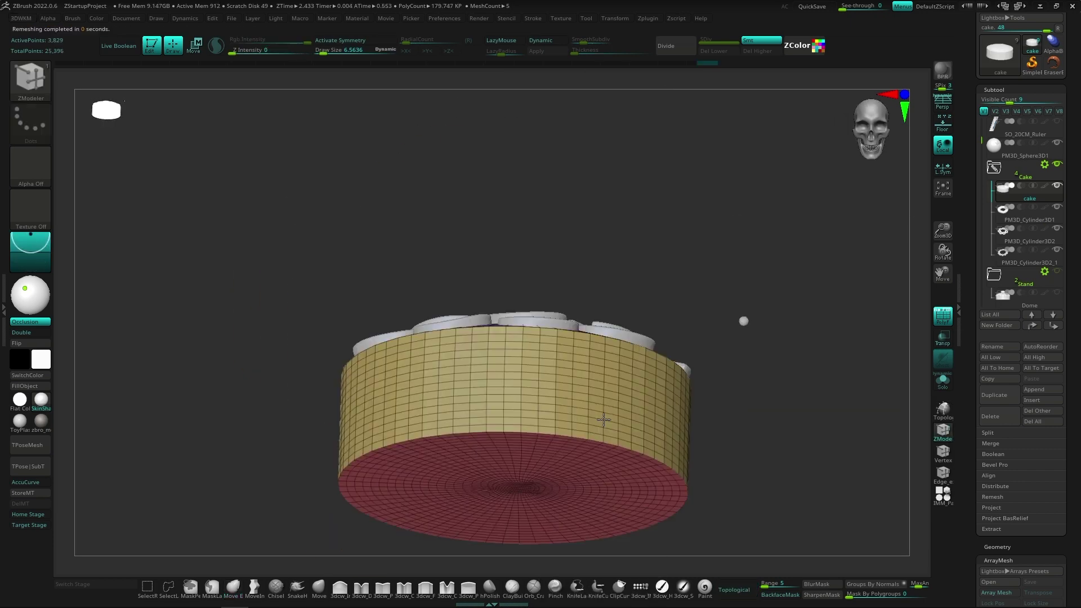
pyautogui.moveTo(741, 316); pyautogui.dragTo(669, 150, button='right')
pyautogui.moveTo(595, 439)
pyautogui.mouseDown(button='right')
pyautogui.moveTo(589, 394)
pyautogui.moveTo(584, 495)
pyautogui.moveTo(581, 396)
pyautogui.mouseUp(button='right')
pyautogui.moveTo(618, 357); pyautogui.dragTo(698, 451, button='right')
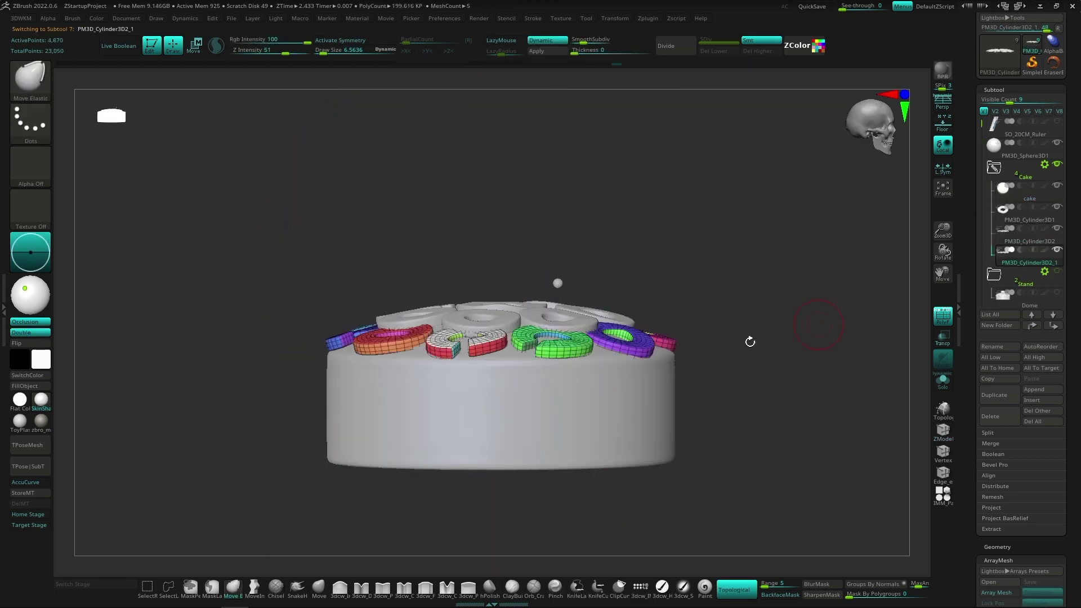
pyautogui.keyDown('ctrl'); pyautogui.moveTo(750, 342); pyautogui.dragTo(451, 381, button='right'); pyautogui.keyUp('ctrl')
pyautogui.moveTo(357, 394)
pyautogui.mouseDown(button='right')
pyautogui.moveTo(492, 461)
pyautogui.moveTo(362, 447)
pyautogui.moveTo(434, 514)
pyautogui.moveTo(411, 381)
pyautogui.moveTo(457, 353)
pyautogui.mouseUp(button='right')
pyautogui.moveTo(415, 394)
pyautogui.mouseDown(button='right')
pyautogui.moveTo(599, 437)
pyautogui.moveTo(599, 382)
pyautogui.mouseUp(button='right')
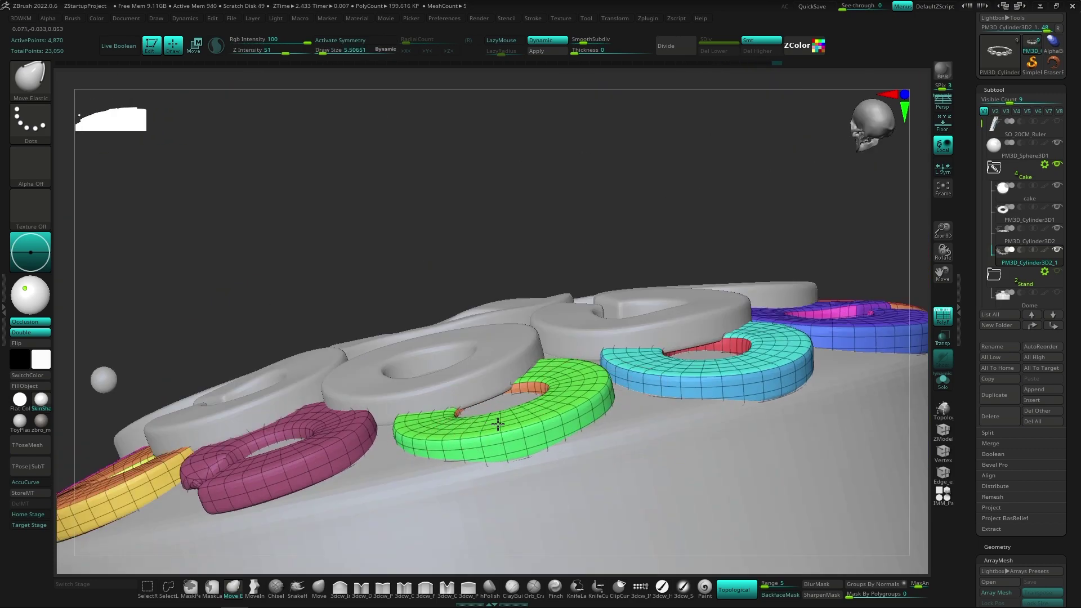
pyautogui.moveTo(498, 424)
pyautogui.mouseDown(button='right')
pyautogui.moveTo(362, 459)
pyautogui.moveTo(500, 466)
pyautogui.moveTo(543, 423)
pyautogui.moveTo(516, 454)
pyautogui.moveTo(519, 471)
pyautogui.moveTo(642, 503)
pyautogui.moveTo(737, 498)
pyautogui.mouseUp(button='right')
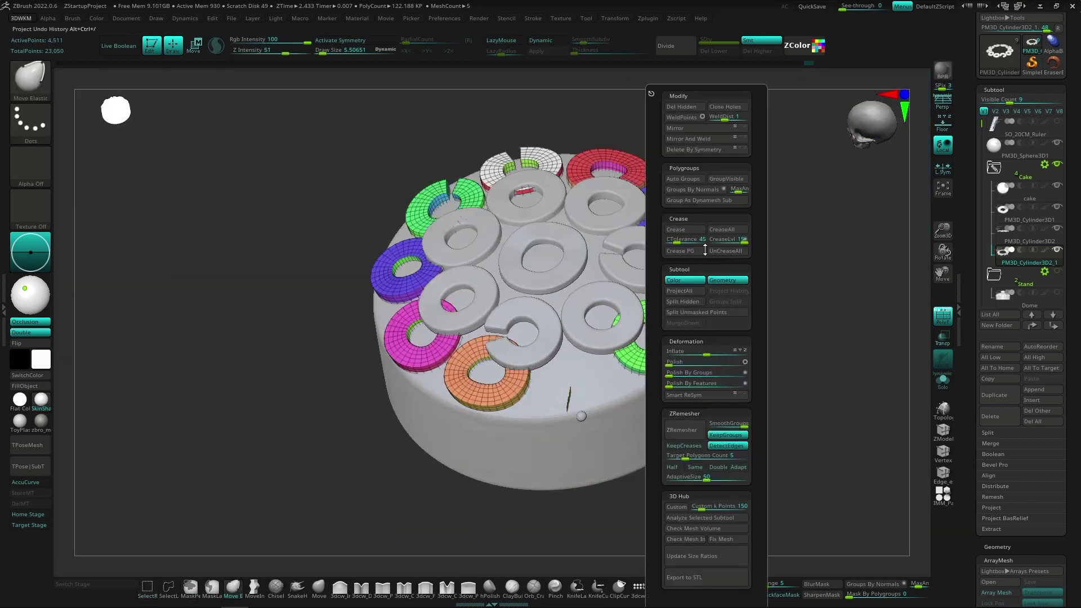
# Solo the ring array and target the green and olive C-shaped rings with the Gizmo 3D.
pyautogui.moveTo(705, 250)
pyautogui.mouseDown(button='right')
pyautogui.moveTo(545, 509)
pyautogui.moveTo(670, 502)
pyautogui.moveTo(693, 483)
pyautogui.mouseUp(button='right')
pyautogui.hotkey('ctrl', 'shift', 's')
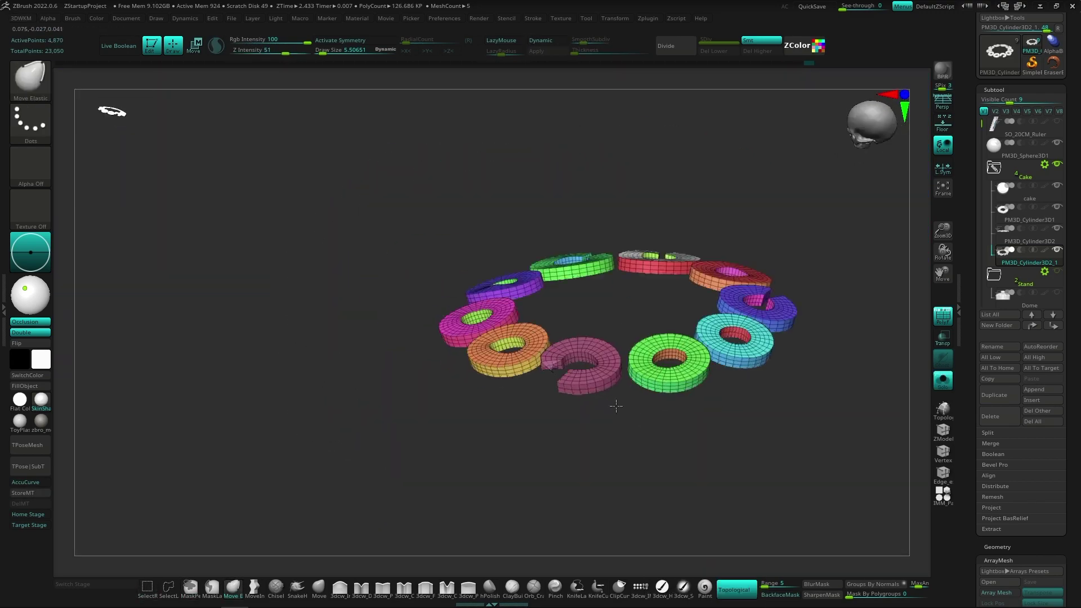
pyautogui.hotkey('ctrl', 'z')
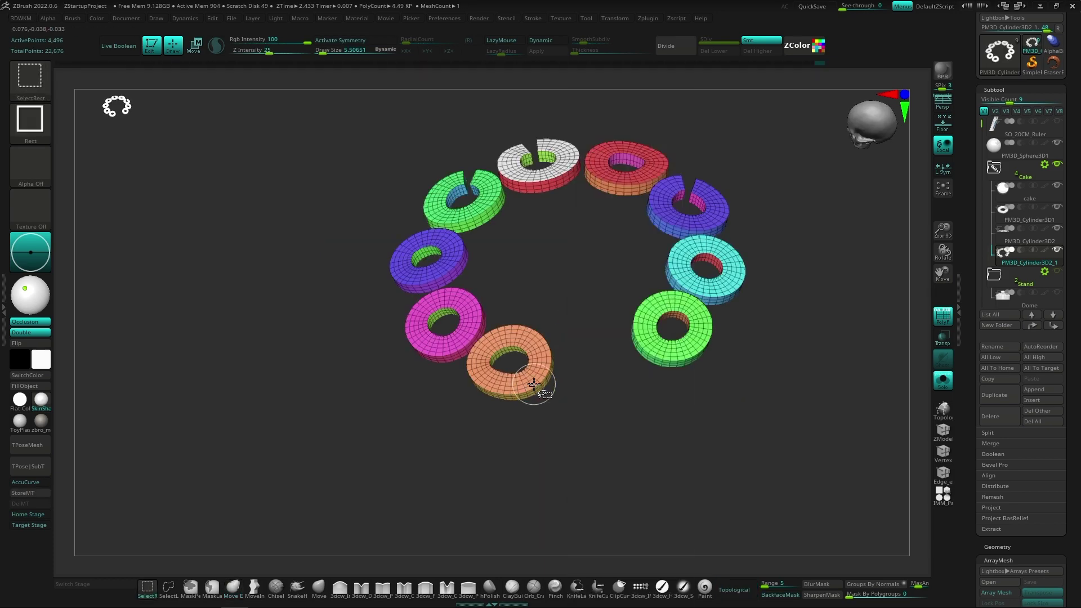
pyautogui.moveTo(581, 480); pyautogui.dragTo(567, 487, button='right')
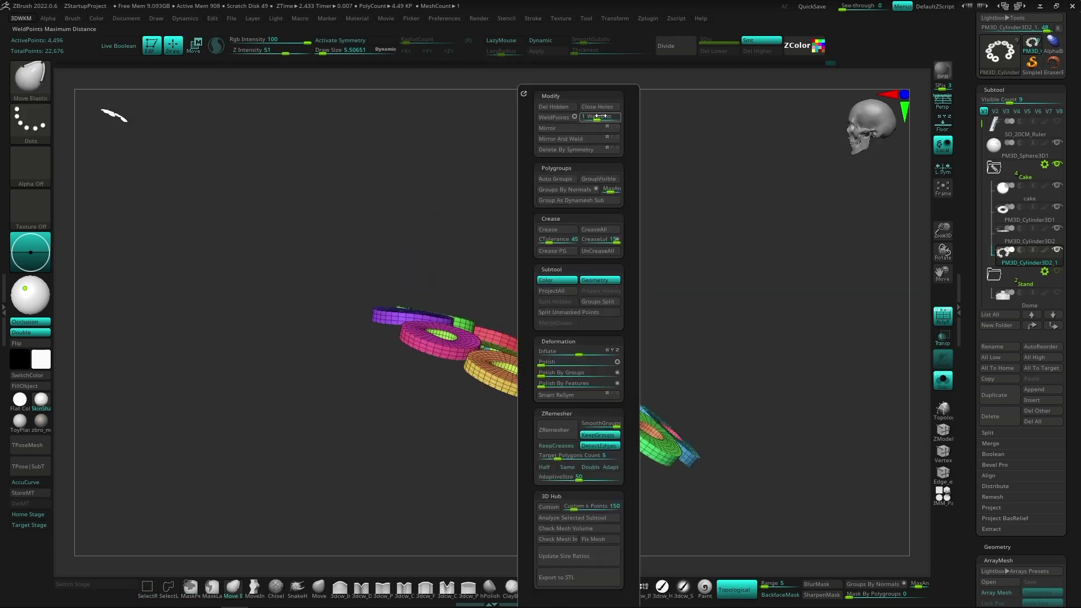
pyautogui.moveTo(560, 442); pyautogui.dragTo(550, 397, button='right')
pyautogui.click(567, 354)
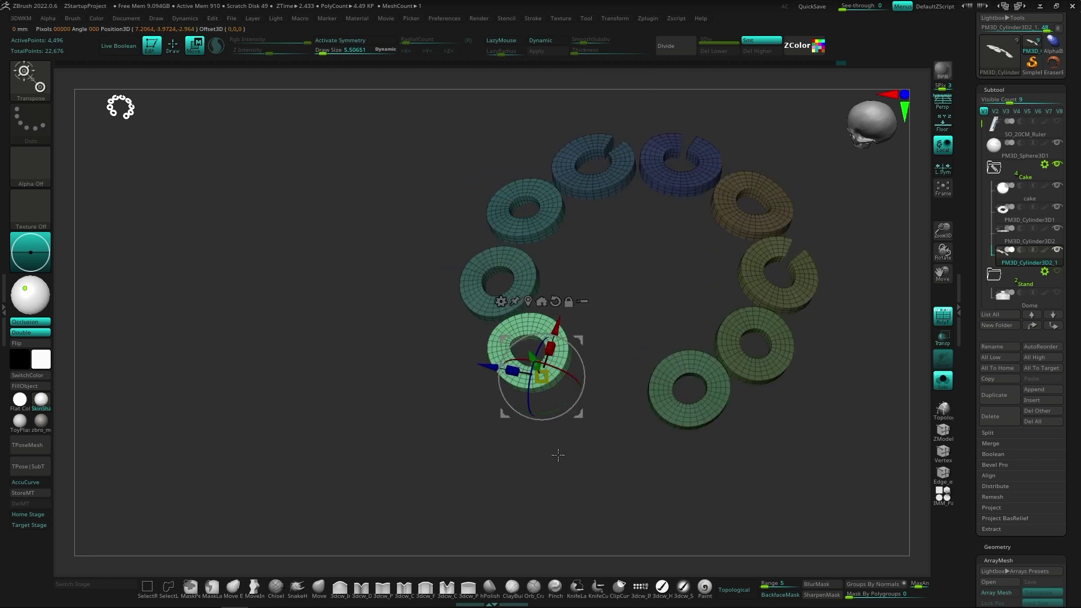
pyautogui.moveTo(567, 353)
pyautogui.mouseDown(button='right')
pyautogui.moveTo(705, 488)
pyautogui.moveTo(589, 274)
pyautogui.moveTo(642, 432)
pyautogui.mouseUp(button='right')
pyautogui.click(589, 274)
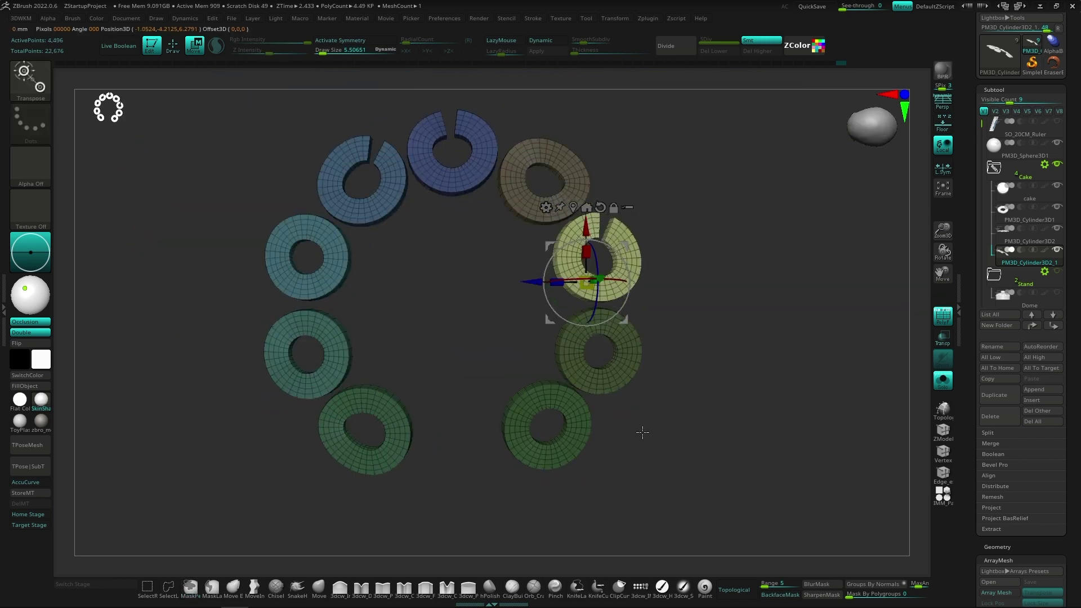
pyautogui.moveTo(487, 507); pyautogui.dragTo(549, 458, button='right')
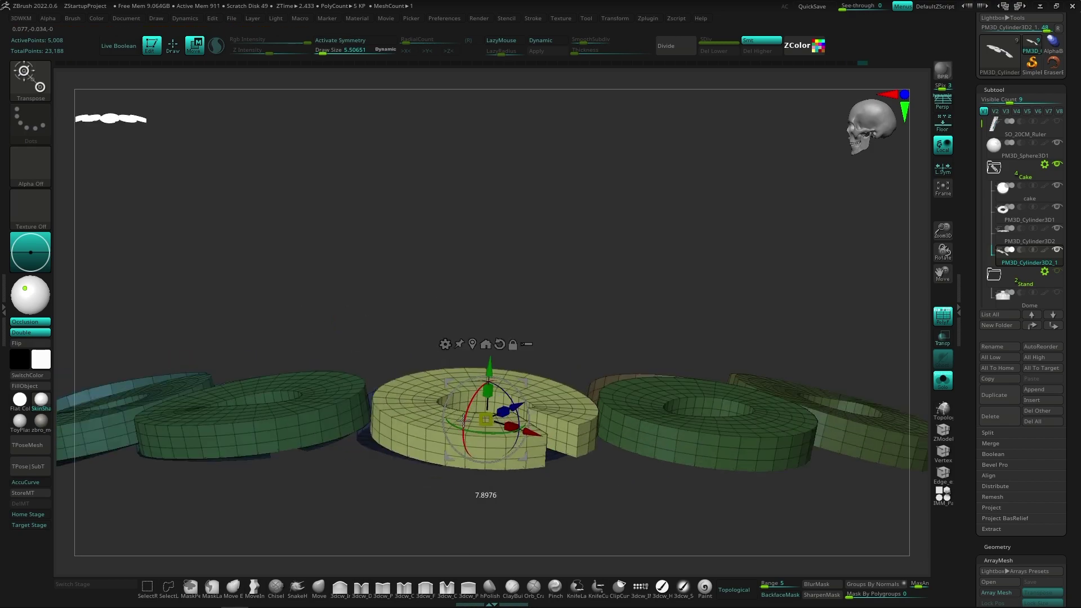
pyautogui.moveTo(465, 445)
pyautogui.mouseDown(button='right')
pyautogui.moveTo(591, 509)
pyautogui.moveTo(581, 480)
pyautogui.moveTo(526, 439)
pyautogui.moveTo(541, 467)
pyautogui.moveTo(536, 421)
pyautogui.moveTo(560, 500)
pyautogui.mouseUp(button='right')
# Pull the green outer rings down over the cake's rounded rim, switching between the green and blue/purple ring sets.
pyautogui.press('q')
pyautogui.moveTo(541, 362)
pyautogui.mouseDown(button='right')
pyautogui.moveTo(519, 369)
pyautogui.moveTo(490, 351)
pyautogui.moveTo(647, 398)
pyautogui.moveTo(626, 433)
pyautogui.moveTo(540, 483)
pyautogui.mouseUp(button='right')
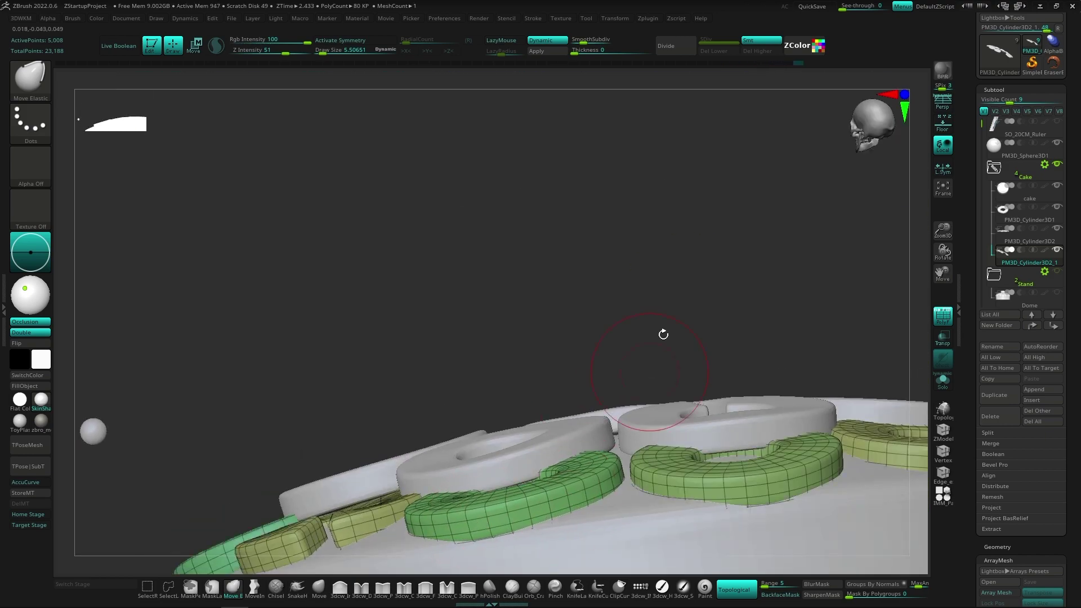
pyautogui.moveTo(663, 335)
pyautogui.mouseDown(button='right')
pyautogui.moveTo(484, 482)
pyautogui.moveTo(492, 471)
pyautogui.moveTo(401, 414)
pyautogui.moveTo(451, 461)
pyautogui.moveTo(423, 437)
pyautogui.moveTo(415, 499)
pyautogui.moveTo(515, 404)
pyautogui.moveTo(430, 512)
pyautogui.moveTo(671, 333)
pyautogui.mouseUp(button='right')
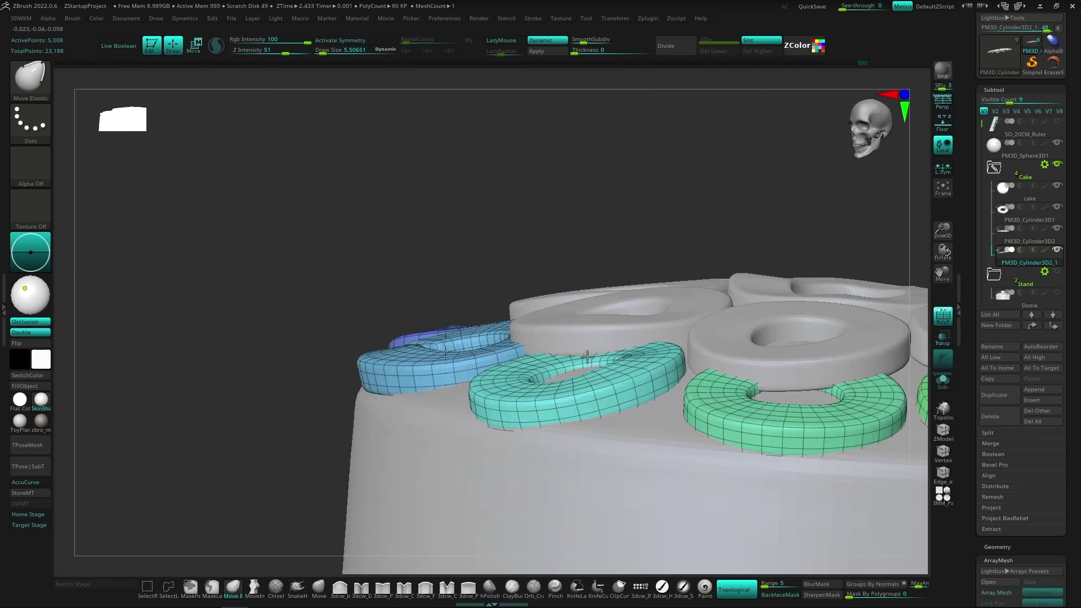
pyautogui.moveTo(652, 402); pyautogui.dragTo(813, 436, button='right')
pyautogui.moveTo(584, 413)
pyautogui.mouseDown(button='right')
pyautogui.moveTo(560, 410)
pyautogui.moveTo(577, 415)
pyautogui.mouseUp(button='right')
pyautogui.moveTo(608, 371)
pyautogui.mouseDown(button='right')
pyautogui.moveTo(524, 426)
pyautogui.moveTo(534, 415)
pyautogui.moveTo(597, 428)
pyautogui.moveTo(670, 463)
pyautogui.moveTo(700, 500)
pyautogui.moveTo(606, 422)
pyautogui.moveTo(647, 362)
pyautogui.moveTo(475, 451)
pyautogui.moveTo(514, 490)
pyautogui.moveTo(293, 431)
pyautogui.moveTo(828, 379)
pyautogui.moveTo(732, 423)
pyautogui.moveTo(606, 445)
pyautogui.mouseUp(button='right')
pyautogui.keyDown('alt'); pyautogui.click(606, 444); pyautogui.keyUp('alt')
pyautogui.press('g')
pyautogui.moveTo(563, 338)
pyautogui.mouseDown(button='right')
pyautogui.moveTo(596, 428)
pyautogui.moveTo(616, 447)
pyautogui.moveTo(587, 467)
pyautogui.moveTo(584, 431)
pyautogui.moveTo(482, 386)
pyautogui.moveTo(663, 422)
pyautogui.moveTo(442, 435)
pyautogui.mouseUp(button='right')
pyautogui.keyDown('alt'); pyautogui.click(442, 436); pyautogui.keyUp('alt')
pyautogui.press('s')
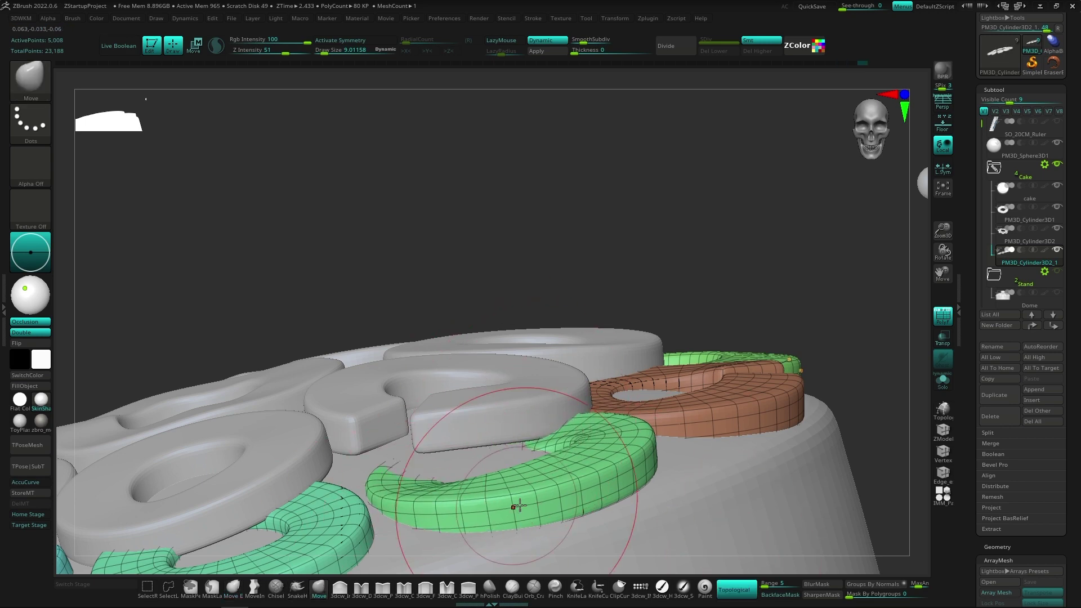
pyautogui.moveTo(482, 443); pyautogui.dragTo(538, 439, button='right')
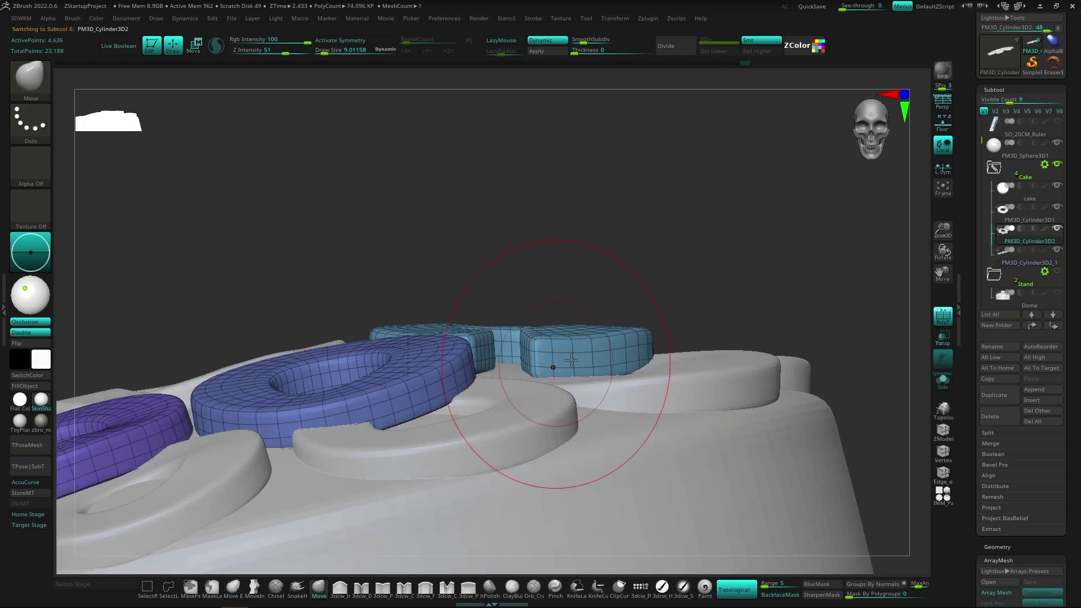
pyautogui.moveTo(571, 361)
pyautogui.mouseDown(button='right')
pyautogui.moveTo(459, 386)
pyautogui.moveTo(601, 403)
pyautogui.moveTo(619, 327)
pyautogui.moveTo(810, 300)
pyautogui.moveTo(486, 455)
pyautogui.mouseUp(button='right')
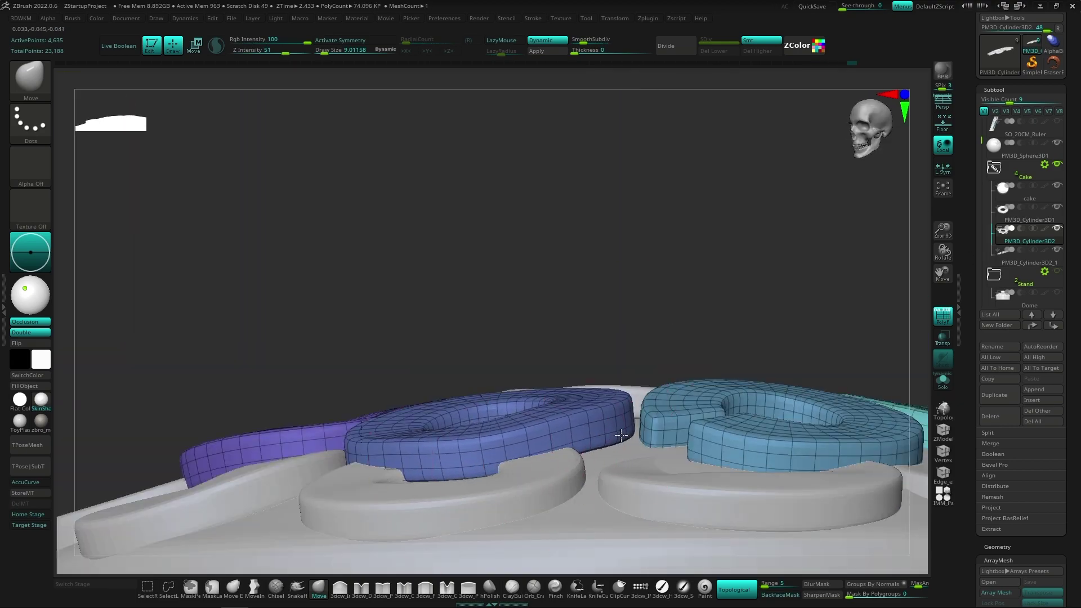
pyautogui.moveTo(621, 435)
pyautogui.mouseDown(button='right')
pyautogui.moveTo(542, 458)
pyautogui.moveTo(579, 374)
pyautogui.moveTo(473, 394)
pyautogui.moveTo(459, 459)
pyautogui.moveTo(591, 350)
pyautogui.moveTo(646, 414)
pyautogui.moveTo(749, 370)
pyautogui.mouseUp(button='right')
pyautogui.keyDown('alt'); pyautogui.click(646, 414); pyautogui.keyUp('alt')
pyautogui.moveTo(638, 457); pyautogui.dragTo(550, 500, button='right')
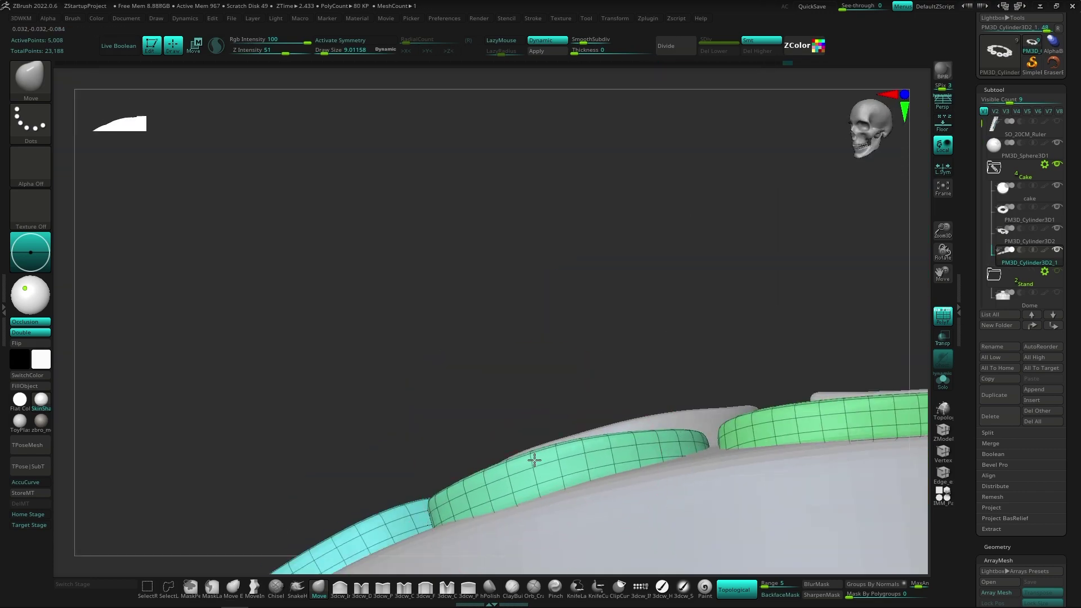
pyautogui.moveTo(535, 460)
pyautogui.mouseDown(button='right')
pyautogui.moveTo(618, 478)
pyautogui.moveTo(536, 458)
pyautogui.moveTo(692, 379)
pyautogui.moveTo(694, 399)
pyautogui.moveTo(653, 372)
pyautogui.moveTo(620, 293)
pyautogui.moveTo(642, 362)
pyautogui.moveTo(586, 322)
pyautogui.moveTo(611, 326)
pyautogui.moveTo(625, 354)
pyautogui.mouseUp(button='right')
pyautogui.keyDown('alt'); pyautogui.click(694, 398); pyautogui.keyUp('alt')
pyautogui.press('s')
pyautogui.keyDown('alt'); pyautogui.click(585, 321); pyautogui.keyUp('alt')
pyautogui.keyDown('alt'); pyautogui.click(598, 299); pyautogui.keyUp('alt')
pyautogui.moveTo(525, 438)
pyautogui.mouseDown(button='right')
pyautogui.moveTo(400, 415)
pyautogui.moveTo(948, 325)
pyautogui.mouseUp(button='right')
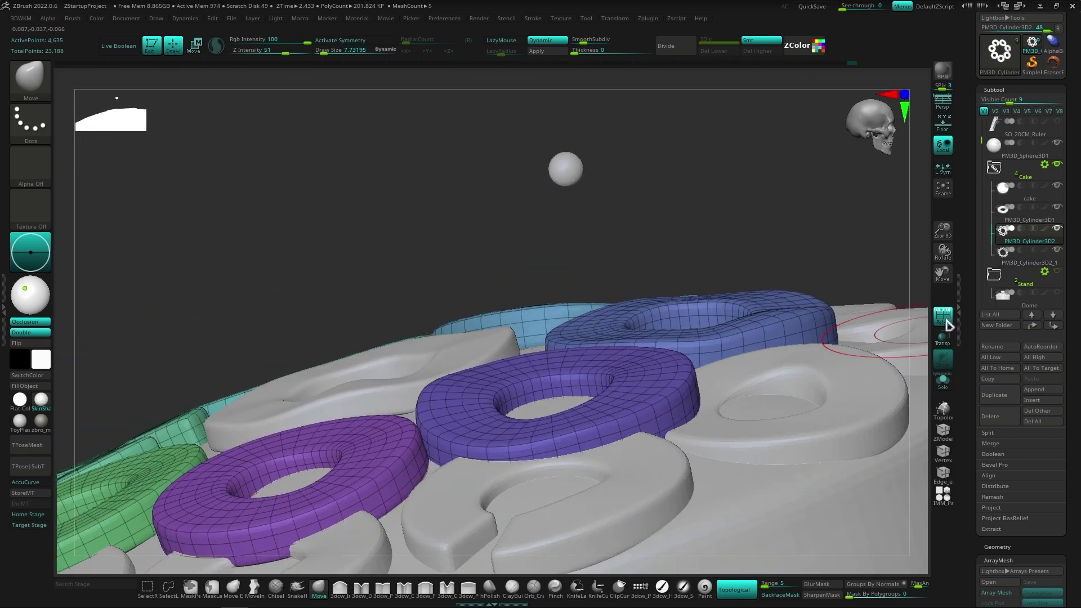
pyautogui.moveTo(807, 357); pyautogui.dragTo(661, 476, button='right')
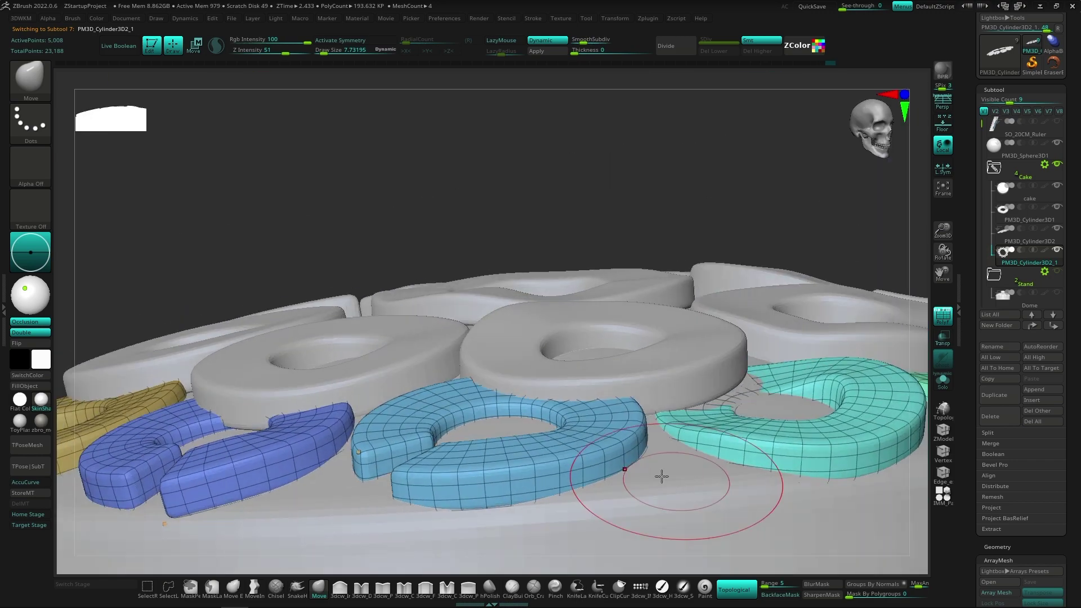
pyautogui.moveTo(492, 393); pyautogui.dragTo(683, 425, button='right')
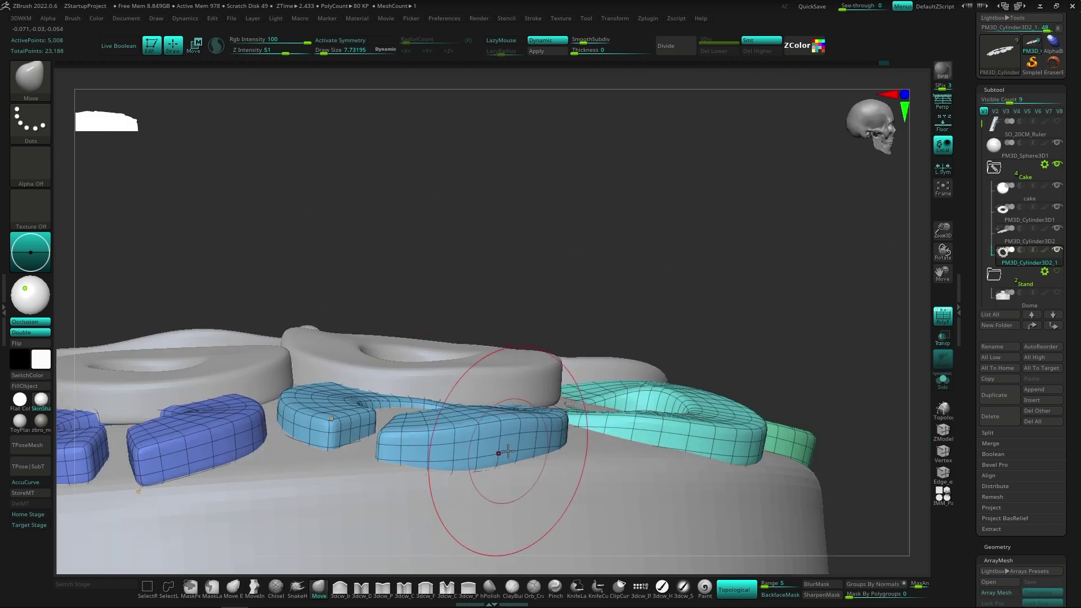
pyautogui.moveTo(507, 451)
pyautogui.mouseDown(button='right')
pyautogui.moveTo(515, 411)
pyautogui.moveTo(620, 388)
pyautogui.moveTo(555, 375)
pyautogui.mouseUp(button='right')
pyautogui.moveTo(491, 370)
pyautogui.mouseDown(button='right')
pyautogui.moveTo(550, 411)
pyautogui.moveTo(447, 338)
pyautogui.moveTo(623, 429)
pyautogui.moveTo(579, 374)
pyautogui.moveTo(527, 408)
pyautogui.mouseUp(button='right')
pyautogui.keyDown('alt'); pyautogui.click(580, 374); pyautogui.keyUp('alt')
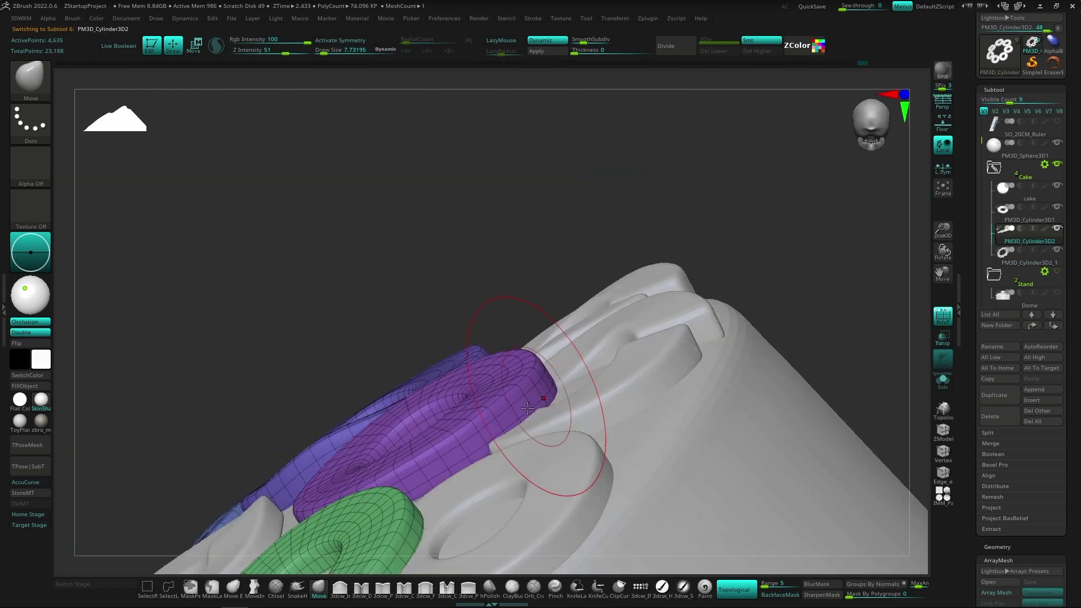
pyautogui.moveTo(575, 360)
pyautogui.mouseDown(button='right')
pyautogui.moveTo(630, 427)
pyautogui.moveTo(563, 394)
pyautogui.moveTo(471, 409)
pyautogui.mouseUp(button='right')
pyautogui.moveTo(602, 482); pyautogui.dragTo(582, 350, button='right')
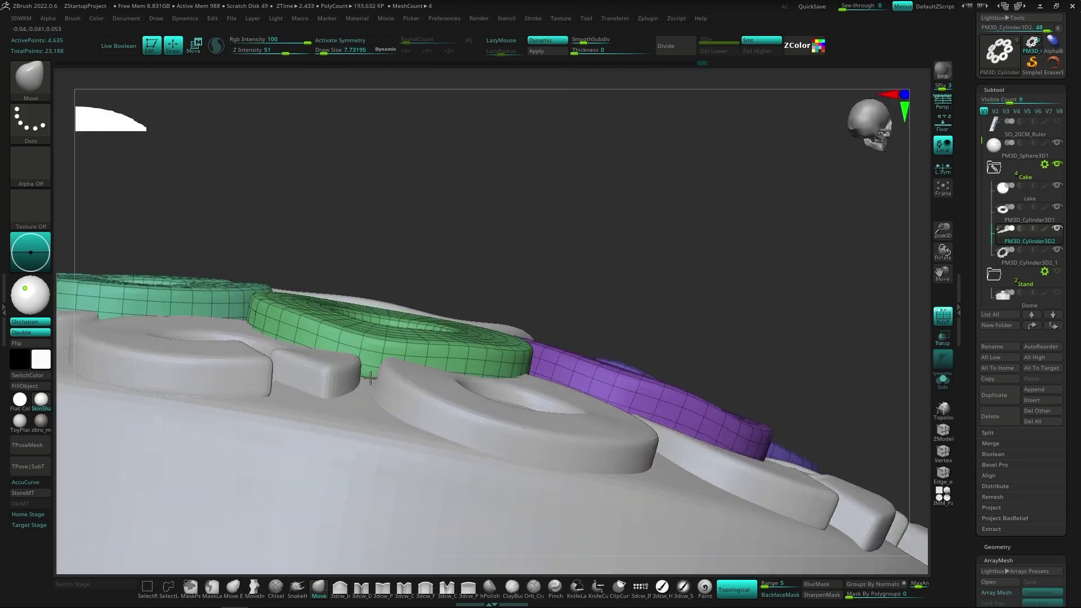
pyautogui.moveTo(380, 347); pyautogui.dragTo(411, 369, button='right')
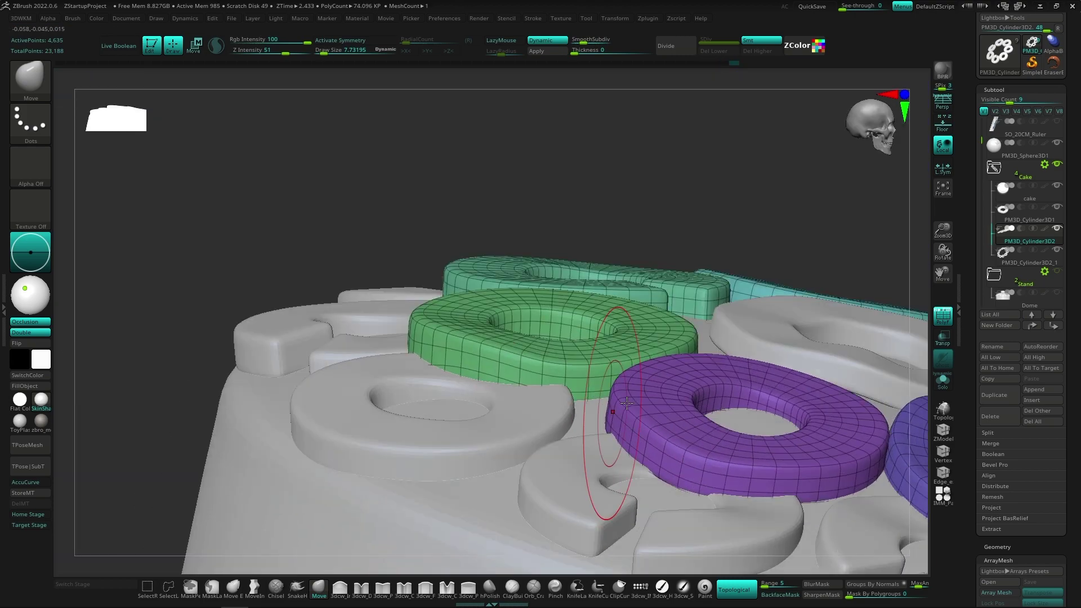
pyautogui.moveTo(627, 403)
pyautogui.mouseDown(button='right')
pyautogui.moveTo(622, 383)
pyautogui.moveTo(640, 349)
pyautogui.moveTo(616, 343)
pyautogui.moveTo(566, 272)
pyautogui.mouseUp(button='right')
pyautogui.moveTo(498, 332)
pyautogui.mouseDown(button='right')
pyautogui.moveTo(597, 397)
pyautogui.moveTo(592, 389)
pyautogui.moveTo(676, 380)
pyautogui.moveTo(712, 410)
pyautogui.moveTo(450, 341)
pyautogui.moveTo(674, 483)
pyautogui.moveTo(555, 374)
pyautogui.moveTo(640, 362)
pyautogui.moveTo(631, 332)
pyautogui.moveTo(641, 302)
pyautogui.moveTo(608, 290)
pyautogui.mouseUp(button='right')
pyautogui.keyDown('alt'); pyautogui.click(450, 341); pyautogui.keyUp('alt')
pyautogui.keyDown('alt'); pyautogui.click(608, 290); pyautogui.keyUp('alt')
pyautogui.moveTo(631, 246)
pyautogui.mouseDown(button='right')
pyautogui.moveTo(722, 294)
pyautogui.moveTo(712, 363)
pyautogui.moveTo(578, 382)
pyautogui.mouseUp(button='right')
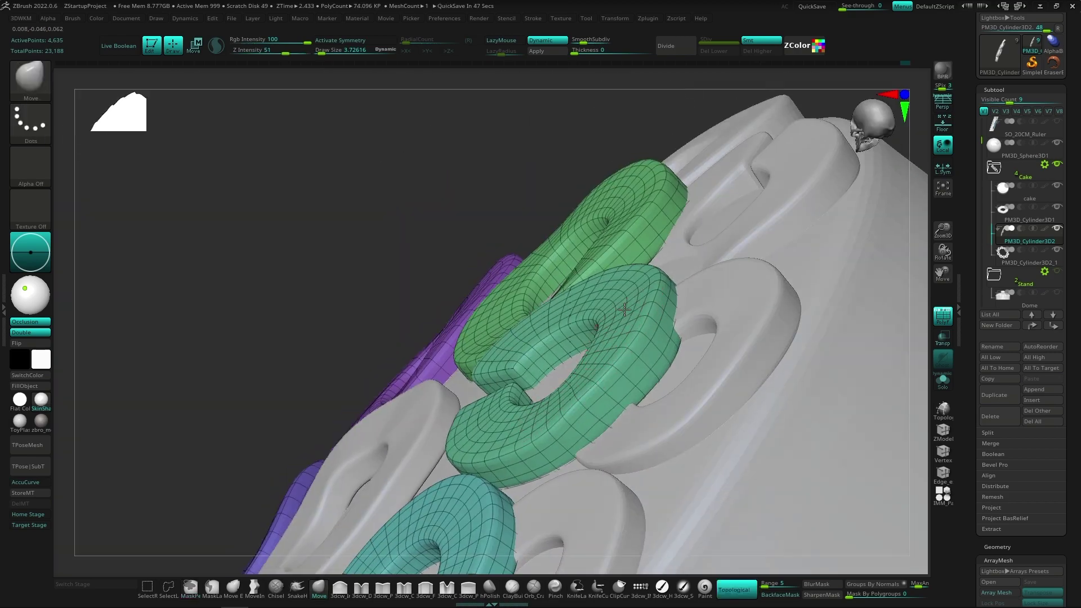
pyautogui.moveTo(624, 309)
pyautogui.mouseDown(button='right')
pyautogui.moveTo(606, 413)
pyautogui.moveTo(695, 430)
pyautogui.moveTo(566, 406)
pyautogui.moveTo(413, 74)
pyautogui.mouseUp(button='right')
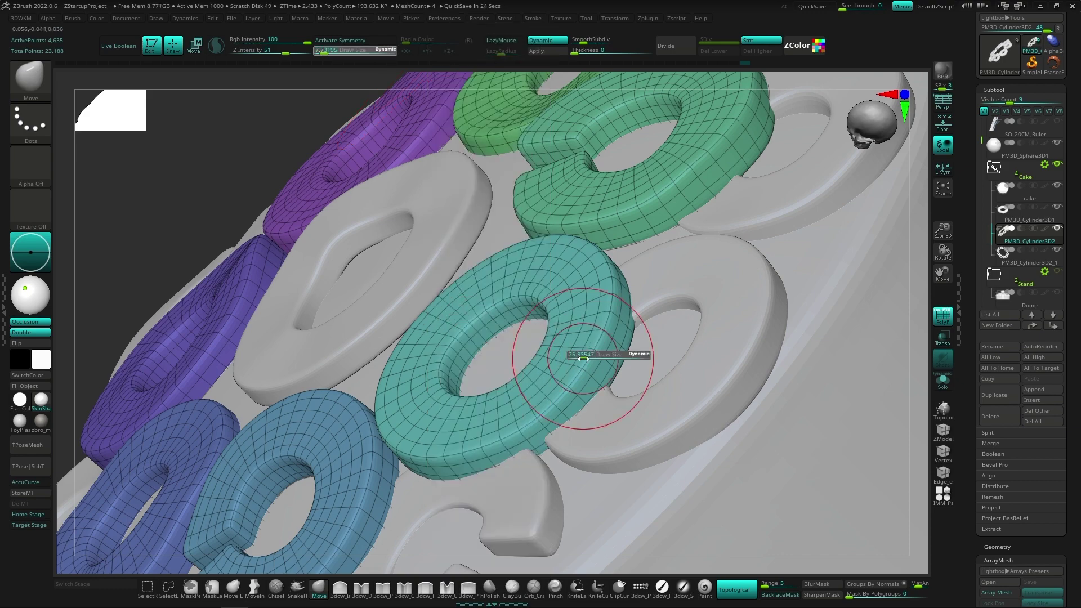
pyautogui.moveTo(583, 358)
pyautogui.mouseDown(button='right')
pyautogui.moveTo(656, 386)
pyautogui.moveTo(700, 302)
pyautogui.moveTo(767, 297)
pyautogui.moveTo(619, 225)
pyautogui.moveTo(580, 193)
pyautogui.moveTo(622, 270)
pyautogui.moveTo(617, 261)
pyautogui.moveTo(628, 470)
pyautogui.moveTo(655, 330)
pyautogui.moveTo(558, 395)
pyautogui.moveTo(449, 391)
pyautogui.moveTo(395, 429)
pyautogui.moveTo(434, 295)
pyautogui.moveTo(555, 241)
pyautogui.moveTo(451, 272)
pyautogui.moveTo(529, 313)
pyautogui.moveTo(554, 437)
pyautogui.moveTo(478, 379)
pyautogui.moveTo(507, 422)
pyautogui.moveTo(543, 326)
pyautogui.moveTo(563, 366)
pyautogui.moveTo(580, 423)
pyautogui.moveTo(531, 440)
pyautogui.mouseUp(button='right')
pyautogui.keyDown('alt'); pyautogui.click(449, 391); pyautogui.keyUp('alt')
pyautogui.keyDown('alt'); pyautogui.click(555, 437); pyautogui.keyUp('alt')
pyautogui.moveTo(628, 396)
pyautogui.mouseDown(button='right')
pyautogui.moveTo(647, 374)
pyautogui.moveTo(574, 347)
pyautogui.moveTo(600, 387)
pyautogui.moveTo(597, 405)
pyautogui.moveTo(576, 374)
pyautogui.moveTo(666, 429)
pyautogui.moveTo(657, 370)
pyautogui.mouseUp(button='right')
pyautogui.keyDown('alt'); pyautogui.click(574, 347); pyautogui.keyUp('alt')
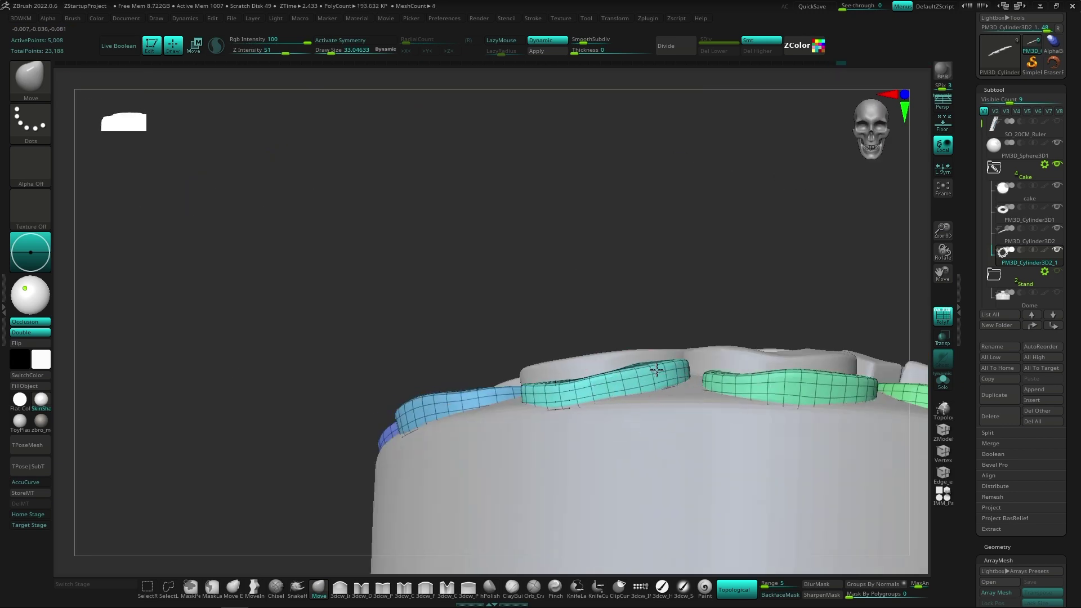
pyautogui.moveTo(577, 402)
pyautogui.mouseDown(button='right')
pyautogui.moveTo(666, 437)
pyautogui.moveTo(625, 366)
pyautogui.moveTo(586, 373)
pyautogui.moveTo(540, 426)
pyautogui.mouseUp(button='right')
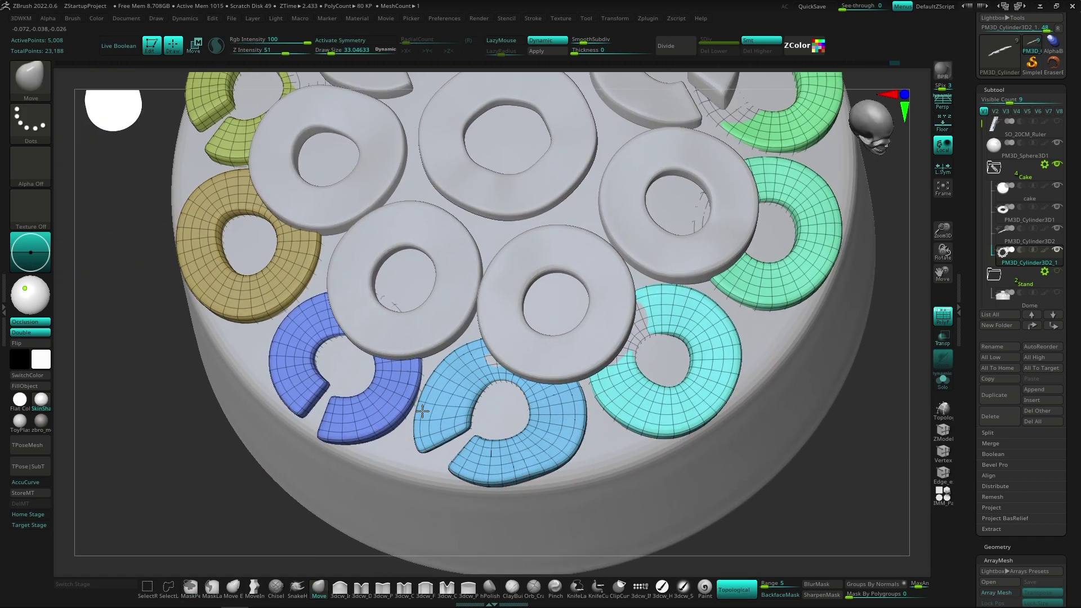
# Zoom out, make PM3D_Cylinder3D1 active, and start saving the tool as Apple_cake_stand_01.ztl.
pyautogui.moveTo(422, 411); pyautogui.dragTo(1013, 256, button='right')
pyautogui.moveTo(492, 414); pyautogui.dragTo(576, 394, button='right')
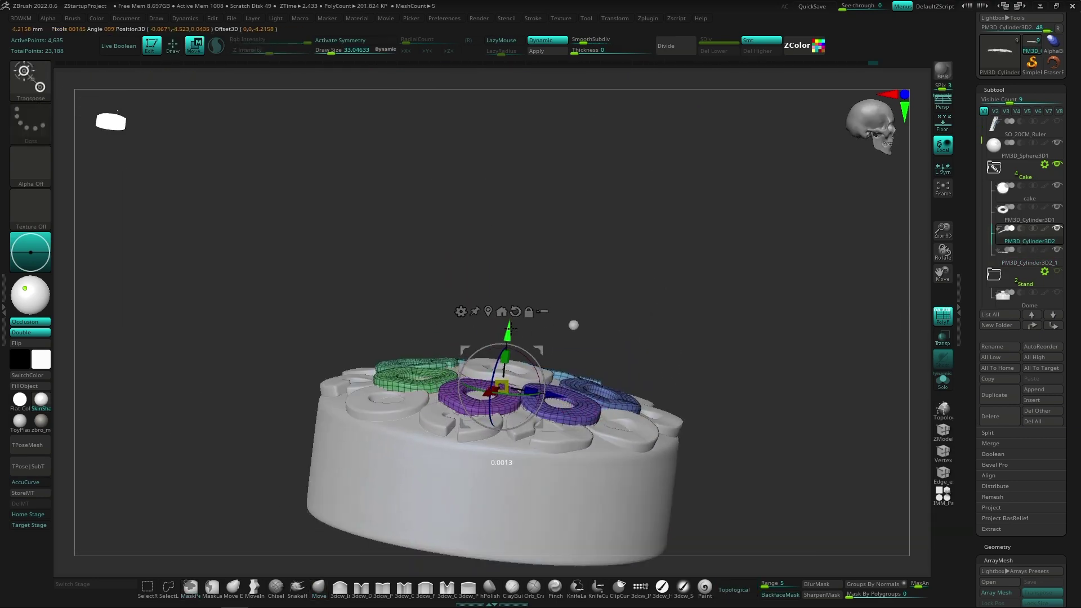
pyautogui.press('q')
pyautogui.keyDown('ctrl'); pyautogui.moveTo(658, 413); pyautogui.dragTo(698, 471, button='right'); pyautogui.keyUp('ctrl')
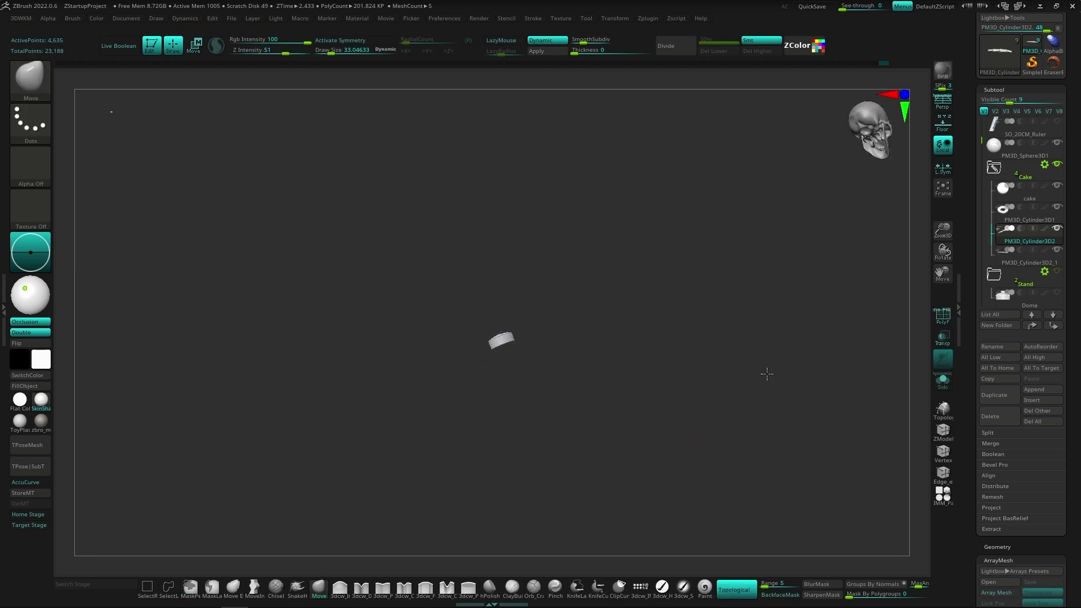
pyautogui.moveTo(767, 374)
pyautogui.keyDown('ctrl'); pyautogui.mouseDown(button='right')
pyautogui.moveTo(619, 281)
pyautogui.moveTo(555, 423)
pyautogui.moveTo(663, 390)
pyautogui.mouseUp(button='right'); pyautogui.keyUp('ctrl')
pyautogui.keyDown('alt'); pyautogui.click(535, 372); pyautogui.keyUp('alt')
pyautogui.moveTo(755, 343)
pyautogui.mouseDown(button='right')
pyautogui.moveTo(918, 313)
pyautogui.moveTo(599, 394)
pyautogui.moveTo(732, 314)
pyautogui.moveTo(630, 406)
pyautogui.mouseUp(button='right')
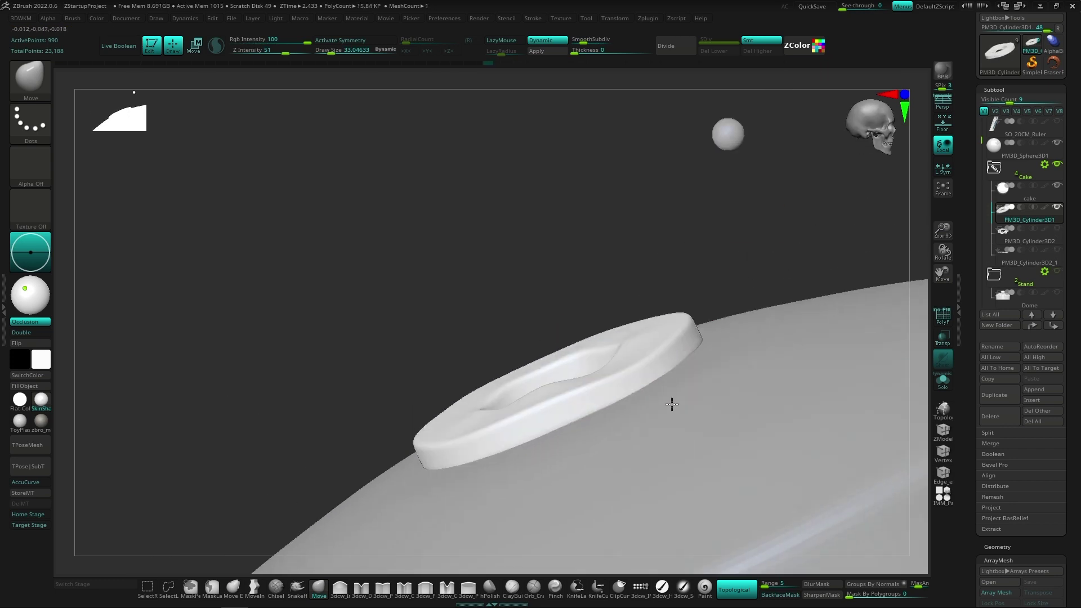
pyautogui.moveTo(608, 401)
pyautogui.mouseDown(button='right')
pyautogui.moveTo(676, 476)
pyautogui.moveTo(519, 425)
pyautogui.mouseUp(button='right')
pyautogui.press('f')
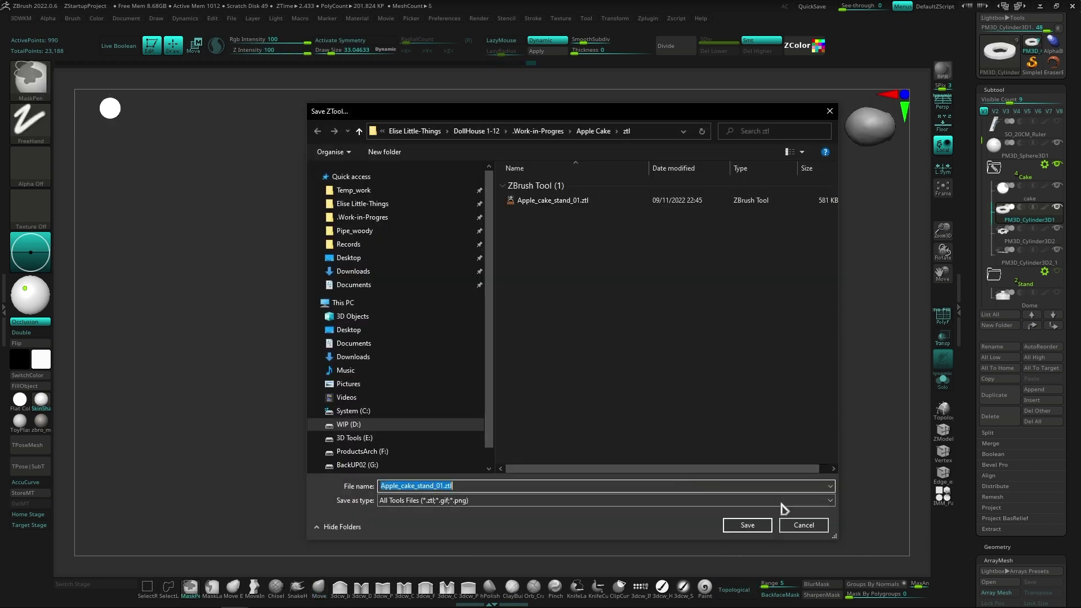
# Activate the ring array in Move mode and pick the C-shaped and lower ring pieces in turn.
pyautogui.keyDown('alt'); pyautogui.moveTo(660, 418); pyautogui.dragTo(646, 404, button='right'); pyautogui.keyUp('alt')
pyautogui.keyDown('alt'); pyautogui.click(488, 325); pyautogui.keyUp('alt')
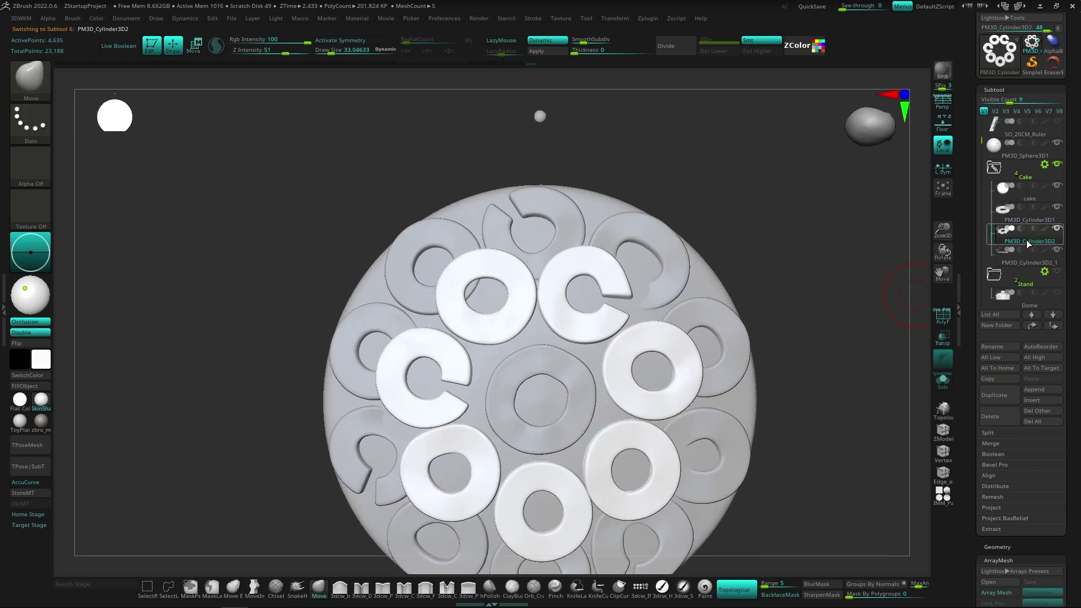
pyautogui.press('w')
pyautogui.keyDown('ctrl'); pyautogui.click(595, 350); pyautogui.keyUp('ctrl')
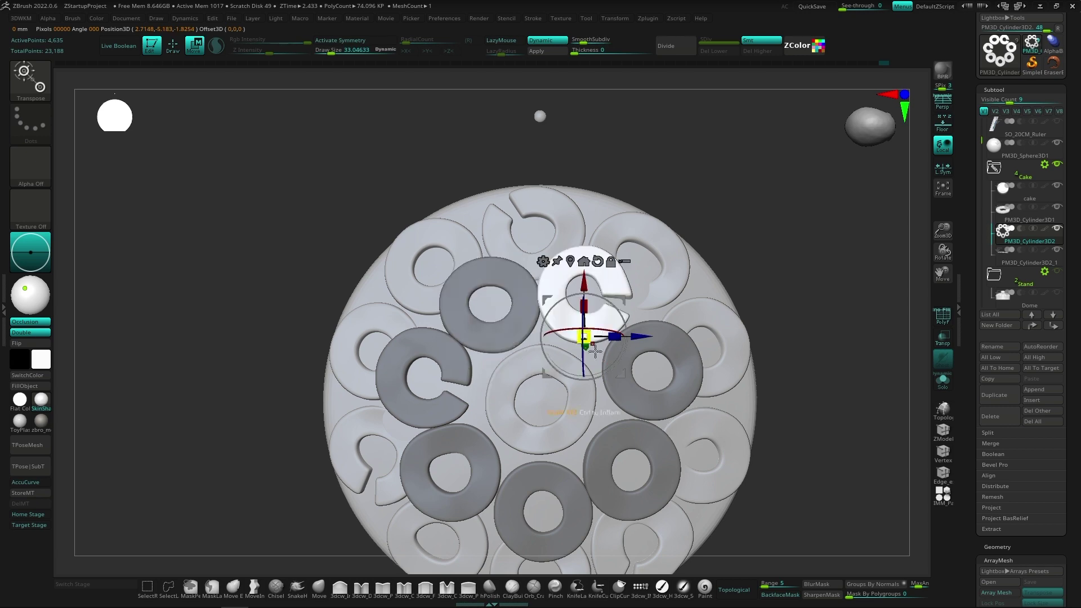
pyautogui.keyDown('ctrl'); pyautogui.click(647, 409); pyautogui.keyUp('ctrl')
pyautogui.keyDown('ctrl'); pyautogui.click(650, 493); pyautogui.keyUp('ctrl')
pyautogui.keyDown('ctrl'); pyautogui.click(563, 541); pyautogui.keyUp('ctrl')
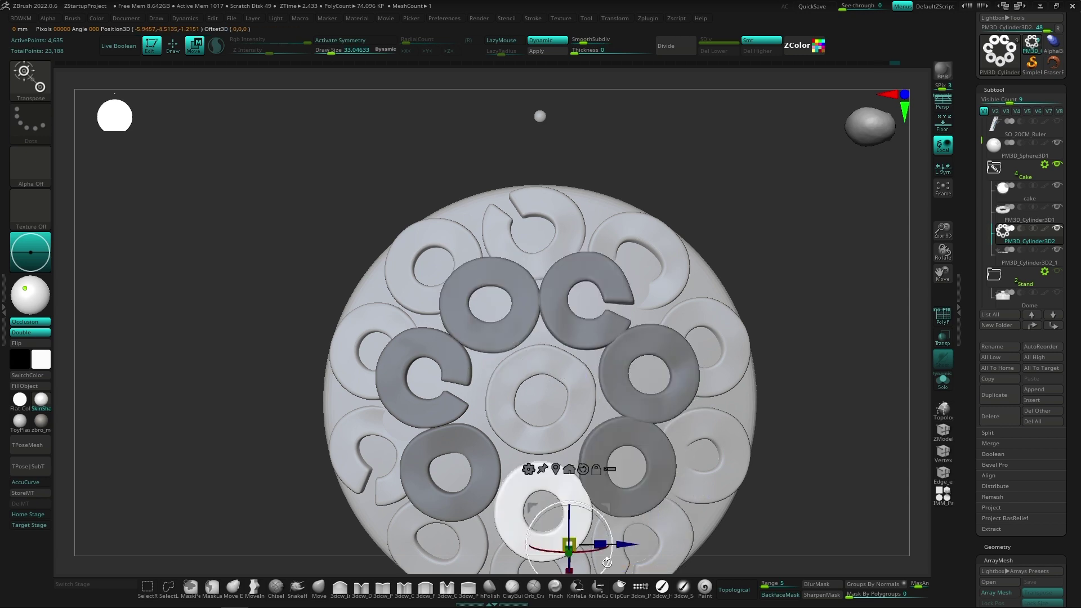
# Check the upper-left C piece, reselect the ring array, and view the whole cake top.
pyautogui.keyDown('alt'); pyautogui.moveTo(603, 572); pyautogui.dragTo(592, 491, button='right'); pyautogui.keyUp('alt')
pyautogui.keyDown('ctrl'); pyautogui.click(402, 271); pyautogui.keyUp('ctrl')
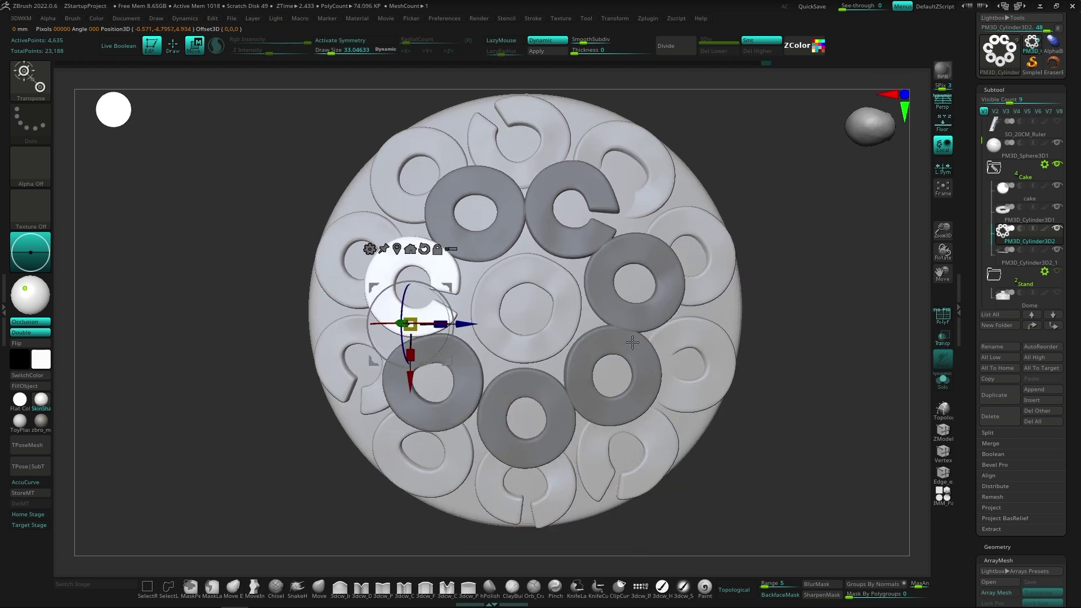
pyautogui.moveTo(631, 451)
pyautogui.mouseDown(button='right')
pyautogui.moveTo(646, 446)
pyautogui.moveTo(637, 448)
pyautogui.moveTo(636, 507)
pyautogui.mouseUp(button='right')
pyautogui.keyDown('alt'); pyautogui.click(524, 357); pyautogui.keyUp('alt')
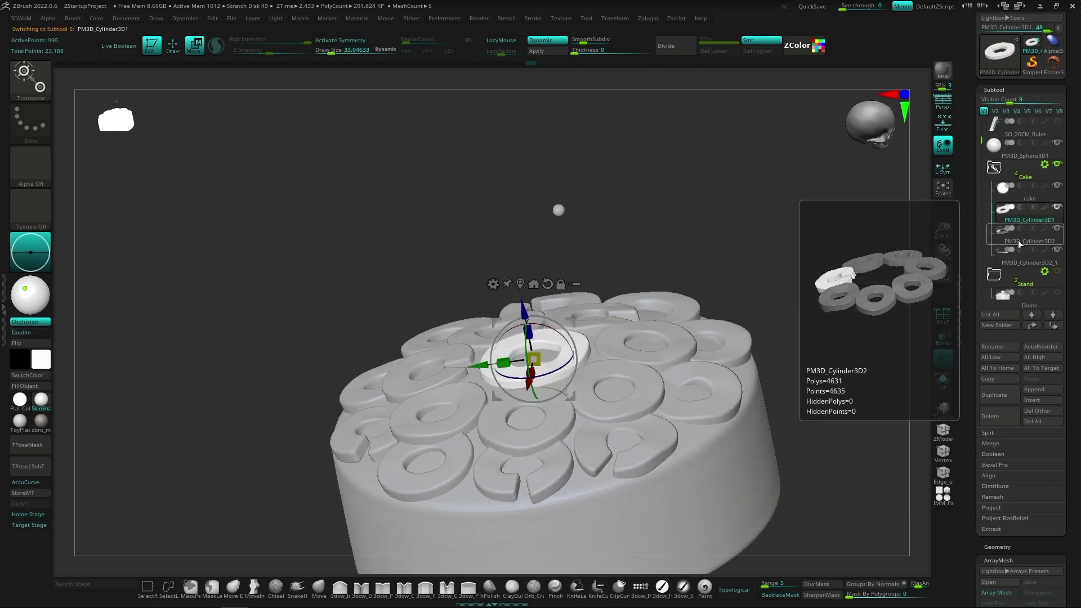
pyautogui.moveTo(590, 395)
pyautogui.keyDown('alt'); pyautogui.mouseDown(button='right')
pyautogui.moveTo(590, 452)
pyautogui.moveTo(466, 411)
pyautogui.moveTo(662, 411)
pyautogui.moveTo(637, 401)
pyautogui.moveTo(719, 347)
pyautogui.moveTo(674, 468)
pyautogui.moveTo(523, 334)
pyautogui.mouseUp(button='right'); pyautogui.keyUp('alt')
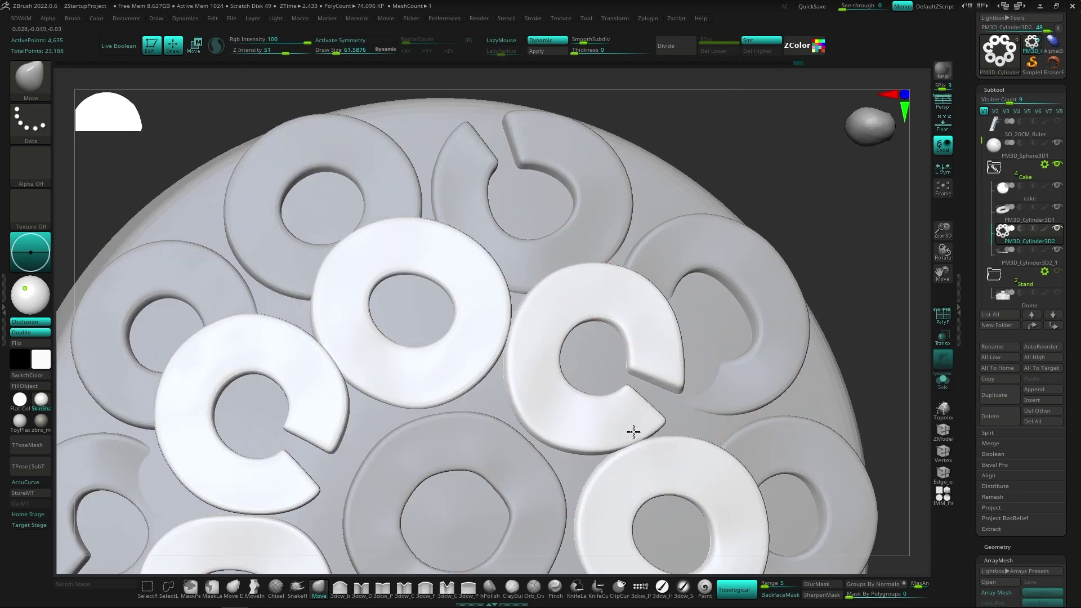
pyautogui.keyDown('alt'); pyautogui.moveTo(634, 432); pyautogui.dragTo(661, 493, button='right'); pyautogui.keyUp('alt')
pyautogui.moveTo(555, 366)
pyautogui.keyDown('alt'); pyautogui.mouseDown(button='right')
pyautogui.moveTo(530, 504)
pyautogui.moveTo(581, 410)
pyautogui.moveTo(763, 464)
pyautogui.moveTo(948, 393)
pyautogui.mouseUp(button='right'); pyautogui.keyUp('alt')
# Make the cake the active subtool and inspect its polygroups with PolyF, then turn it off.
pyautogui.keyDown('alt'); pyautogui.click(591, 404); pyautogui.keyUp('alt')
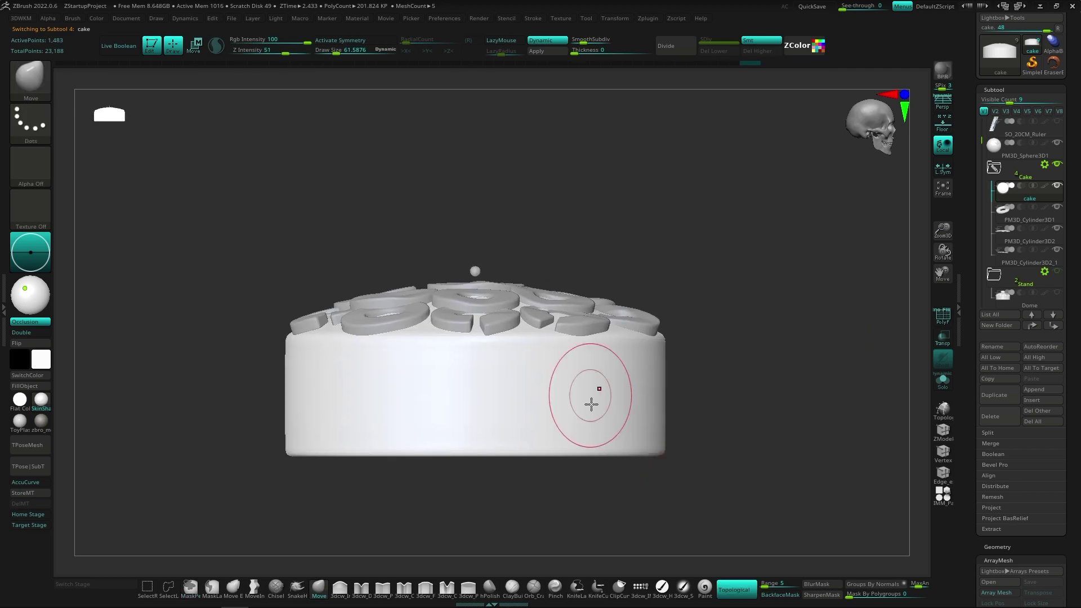
pyautogui.hotkey('shift', 'f')
pyautogui.moveTo(592, 404)
pyautogui.mouseDown(button='right')
pyautogui.moveTo(543, 362)
pyautogui.moveTo(630, 347)
pyautogui.moveTo(768, 379)
pyautogui.moveTo(671, 379)
pyautogui.moveTo(814, 356)
pyautogui.moveTo(675, 374)
pyautogui.moveTo(659, 338)
pyautogui.moveTo(634, 410)
pyautogui.moveTo(583, 429)
pyautogui.moveTo(744, 507)
pyautogui.moveTo(704, 253)
pyautogui.moveTo(569, 304)
pyautogui.mouseUp(button='right')
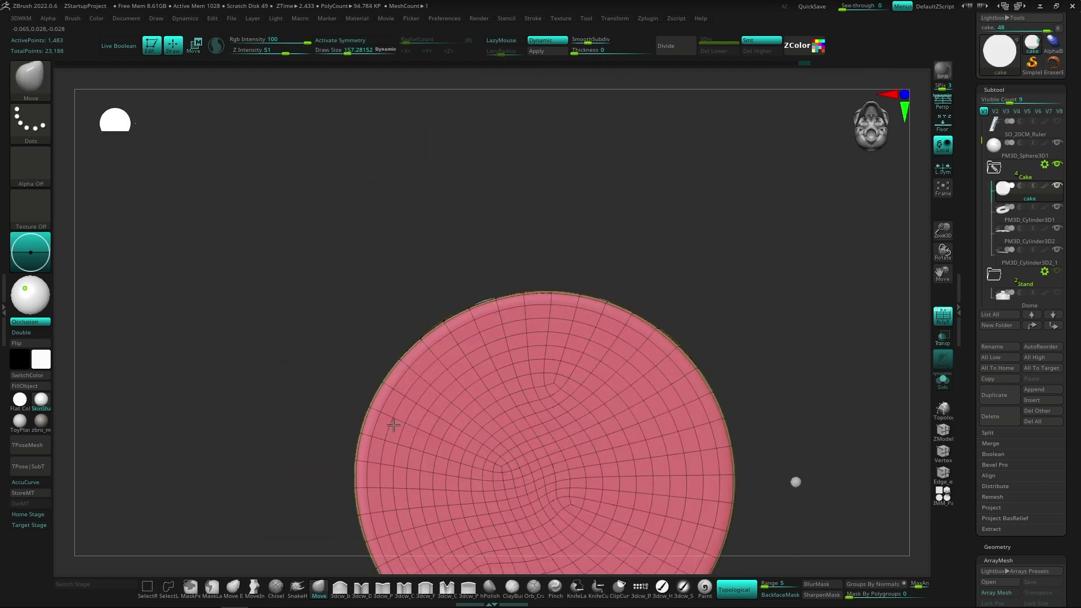
pyautogui.moveTo(393, 425)
pyautogui.mouseDown(button='right')
pyautogui.moveTo(555, 514)
pyautogui.moveTo(670, 242)
pyautogui.moveTo(688, 476)
pyautogui.moveTo(682, 278)
pyautogui.moveTo(516, 340)
pyautogui.moveTo(647, 253)
pyautogui.mouseUp(button='right')
pyautogui.moveTo(813, 387)
pyautogui.mouseDown(button='right')
pyautogui.moveTo(556, 387)
pyautogui.moveTo(648, 338)
pyautogui.moveTo(768, 353)
pyautogui.moveTo(688, 313)
pyautogui.moveTo(527, 418)
pyautogui.moveTo(648, 251)
pyautogui.moveTo(666, 437)
pyautogui.mouseUp(button='right')
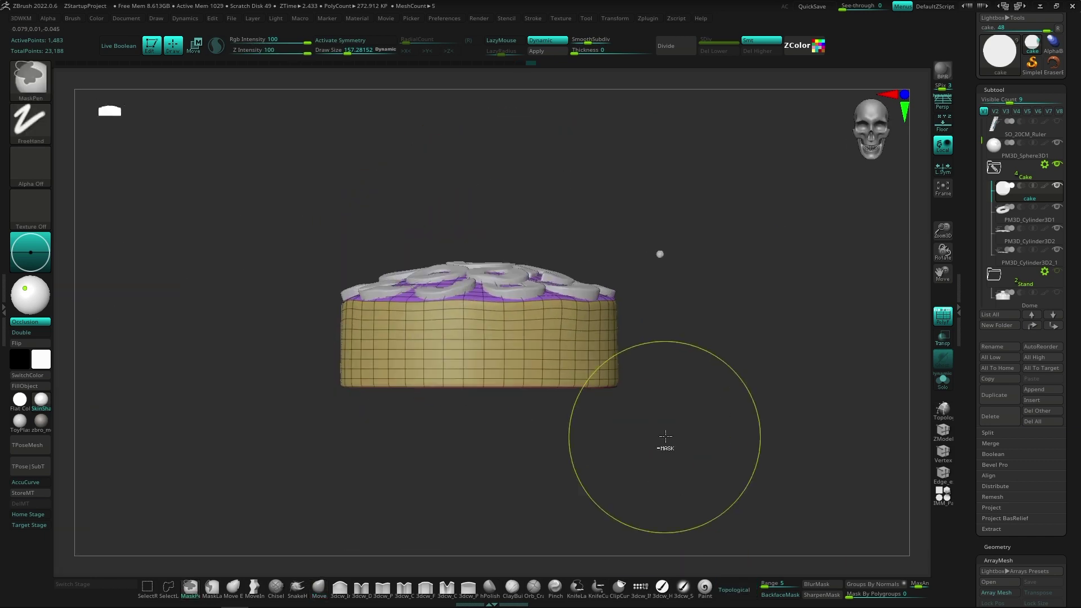
pyautogui.keyDown('alt'); pyautogui.moveTo(618, 380); pyautogui.dragTo(669, 407, button='right'); pyautogui.keyUp('alt')
pyautogui.click(944, 316)
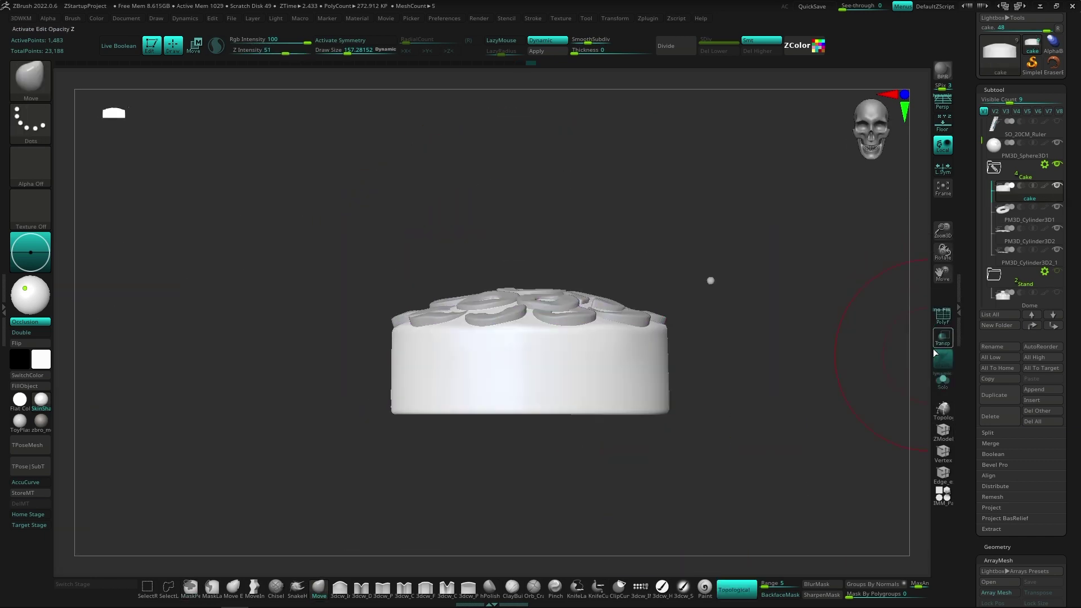
pyautogui.moveTo(737, 417)
pyautogui.mouseDown(button='right')
pyautogui.moveTo(745, 446)
pyautogui.moveTo(707, 432)
pyautogui.moveTo(587, 466)
pyautogui.moveTo(546, 368)
pyautogui.mouseUp(button='right')
# Enlarge the brush to size 65.32 and select the 3dcw_Inflate brush.
pyautogui.press('s')
pyautogui.moveTo(546, 367); pyautogui.dragTo(549, 366)
pyautogui.moveTo(503, 338); pyautogui.dragTo(553, 329, button='right')
pyautogui.moveTo(619, 277); pyautogui.dragTo(398, 241, button='right')
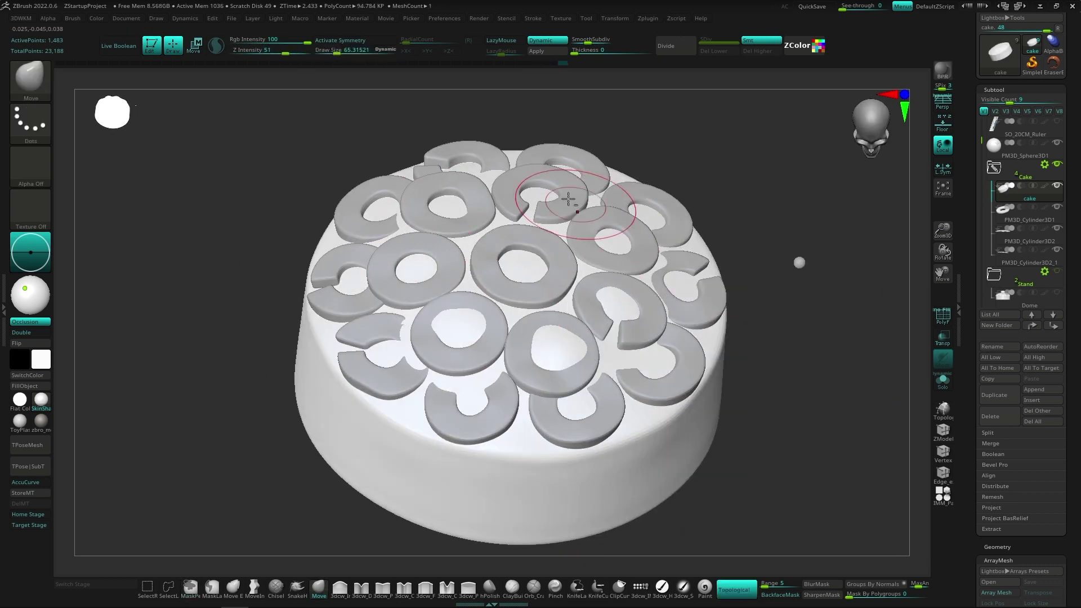
pyautogui.click(342, 591)
# Lower the brush intensity and inflate soft bumps between the rings on the cake top.
pyautogui.press('s')
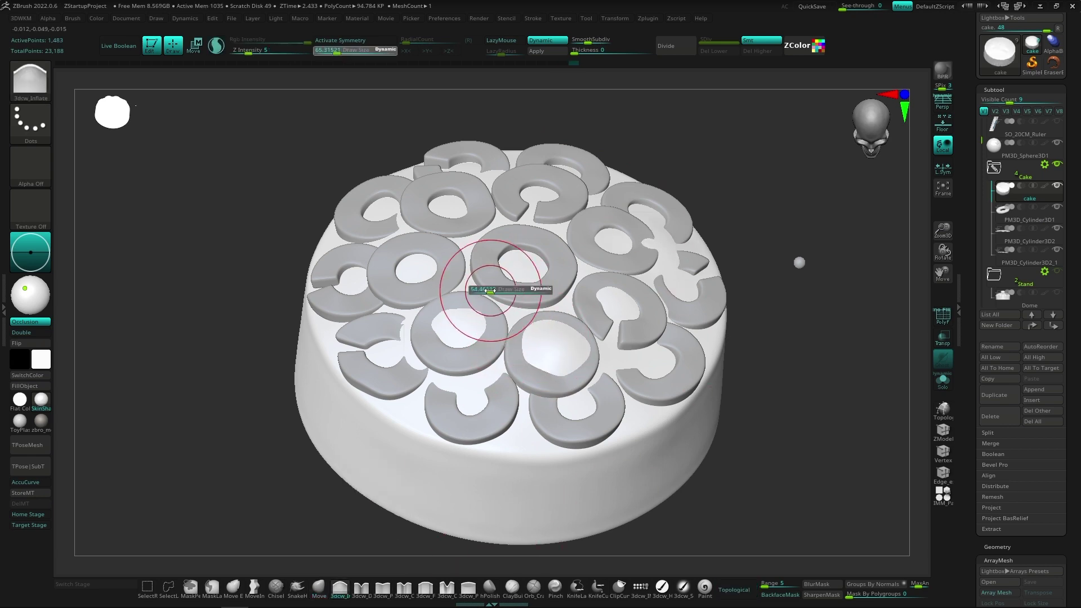
pyautogui.moveTo(514, 284)
pyautogui.mouseDown()
pyautogui.moveTo(495, 285)
pyautogui.moveTo(541, 307)
pyautogui.mouseUp()
pyautogui.press('space')
pyautogui.moveTo(514, 265); pyautogui.dragTo(567, 321, button='right')
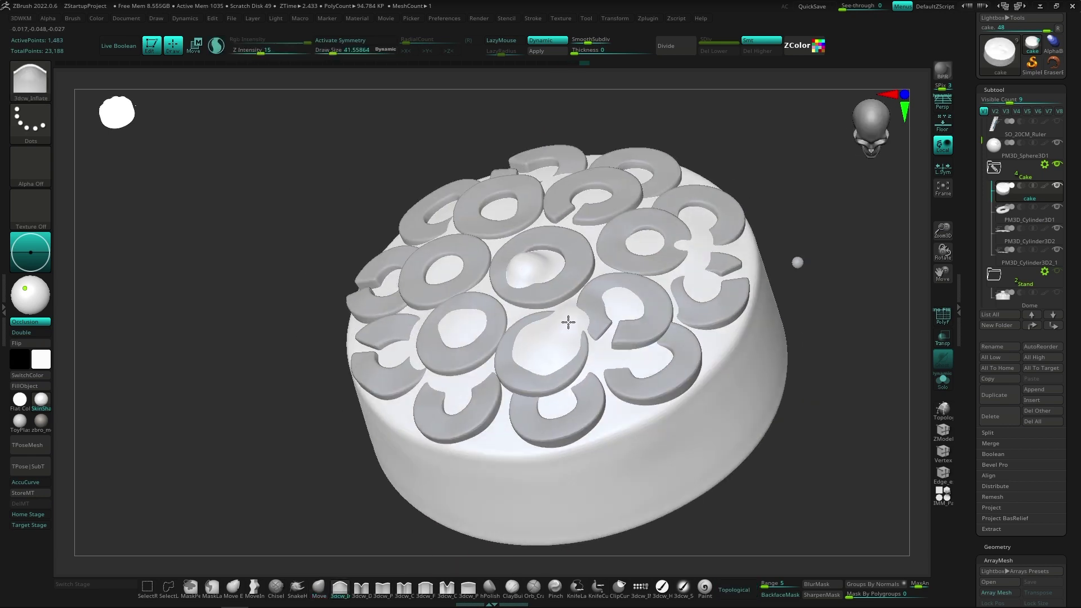
pyautogui.moveTo(567, 321); pyautogui.dragTo(572, 318)
pyautogui.moveTo(572, 318)
pyautogui.mouseDown(button='right')
pyautogui.moveTo(683, 362)
pyautogui.moveTo(651, 392)
pyautogui.moveTo(361, 428)
pyautogui.mouseUp(button='right')
pyautogui.moveTo(360, 428); pyautogui.dragTo(356, 434)
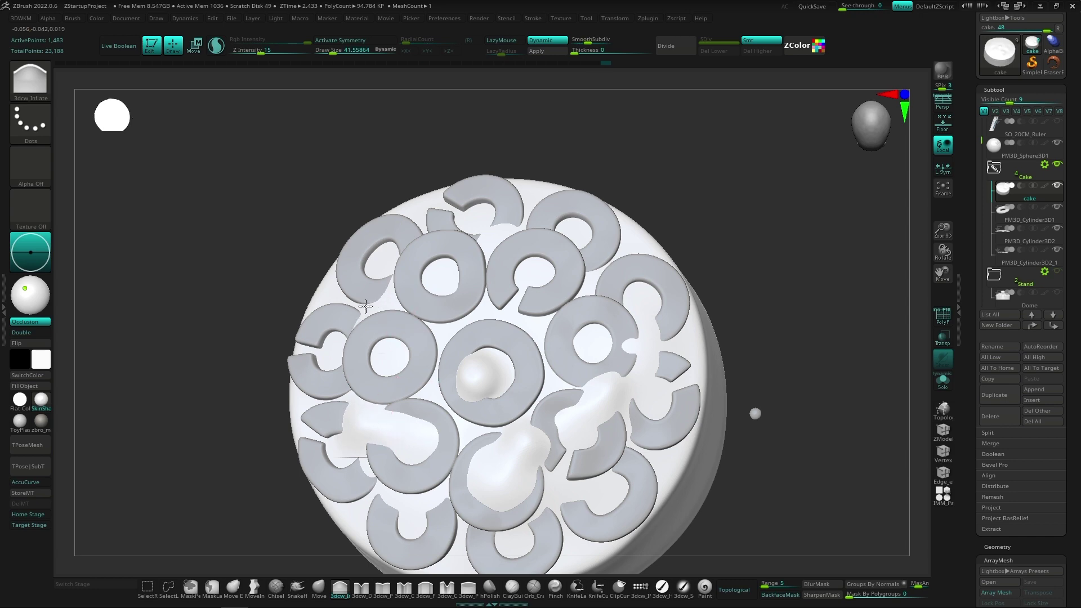
pyautogui.moveTo(365, 306); pyautogui.dragTo(364, 309)
pyautogui.moveTo(363, 308)
pyautogui.mouseDown(button='right')
pyautogui.moveTo(109, 437)
pyautogui.moveTo(647, 367)
pyautogui.moveTo(493, 443)
pyautogui.moveTo(410, 343)
pyautogui.moveTo(535, 225)
pyautogui.mouseUp(button='right')
pyautogui.click(493, 443)
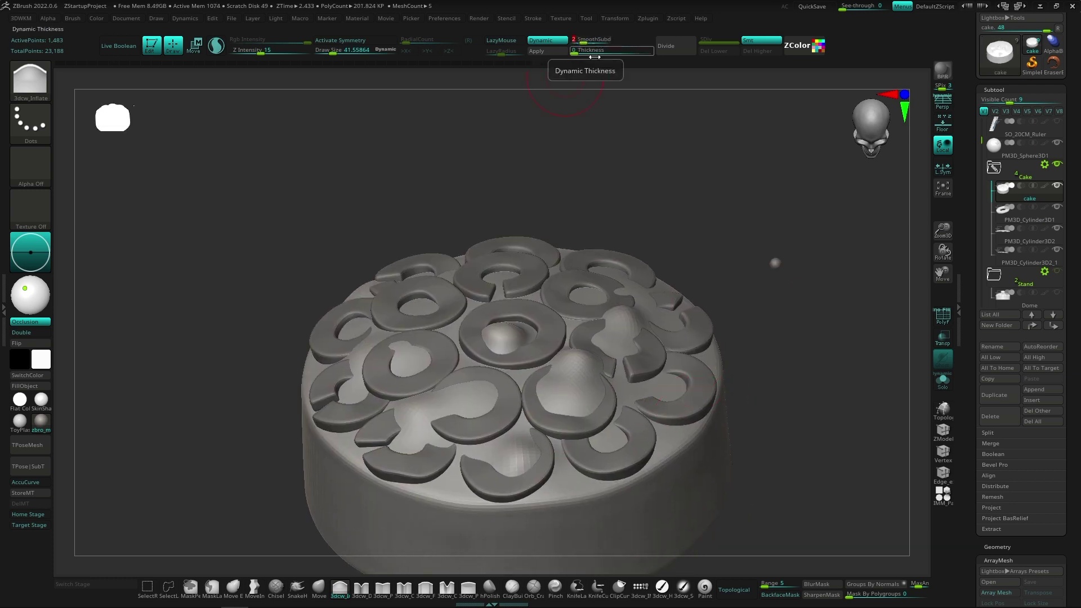
# Apply dynamic subdivision to the cake and keep inflating the top, checking from several angles.
pyautogui.click(536, 50)
pyautogui.moveTo(507, 366); pyautogui.dragTo(510, 478, button='right')
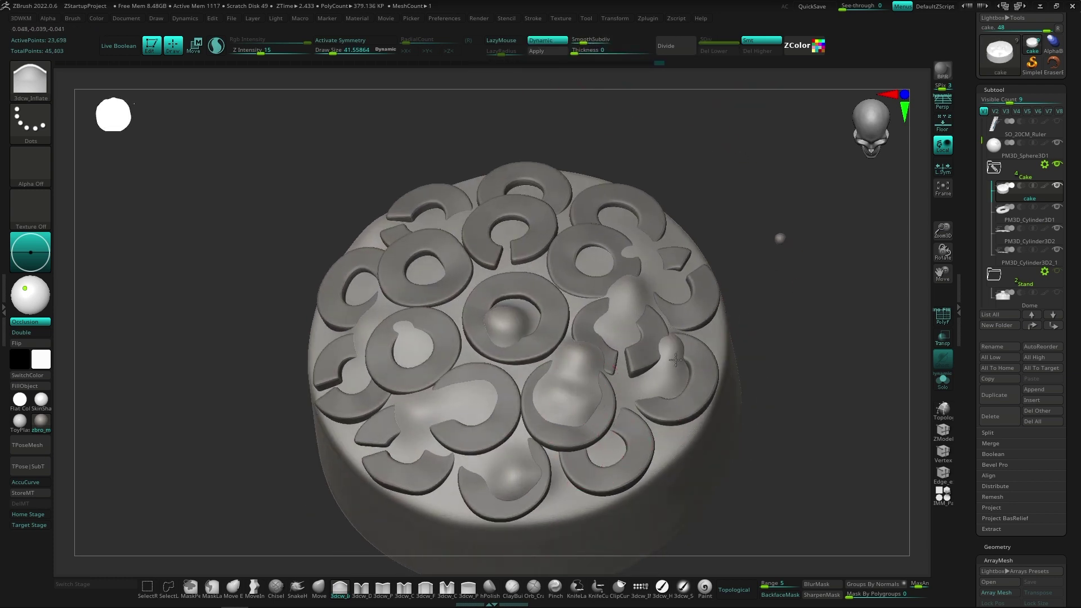
pyautogui.moveTo(668, 447)
pyautogui.mouseDown(button='right')
pyautogui.moveTo(427, 239)
pyautogui.moveTo(564, 237)
pyautogui.moveTo(483, 409)
pyautogui.mouseUp(button='right')
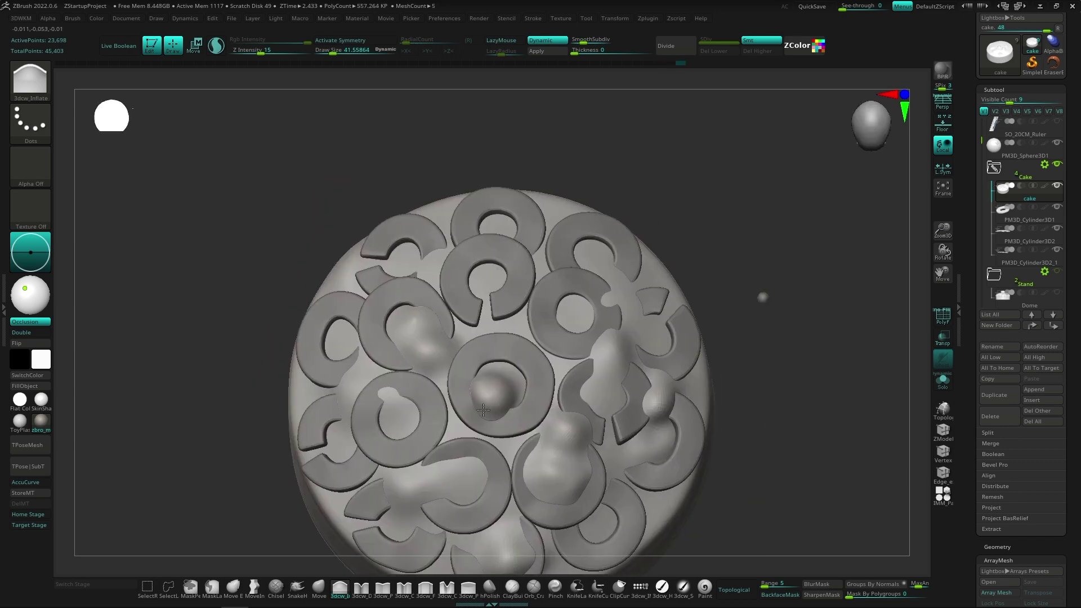
pyautogui.moveTo(493, 410)
pyautogui.keyDown('shift'); pyautogui.mouseDown()
pyautogui.moveTo(478, 400)
pyautogui.moveTo(468, 417)
pyautogui.mouseUp(); pyautogui.keyUp('shift')
pyautogui.moveTo(467, 417)
pyautogui.mouseDown(button='right')
pyautogui.moveTo(507, 281)
pyautogui.moveTo(527, 414)
pyautogui.mouseUp(button='right')
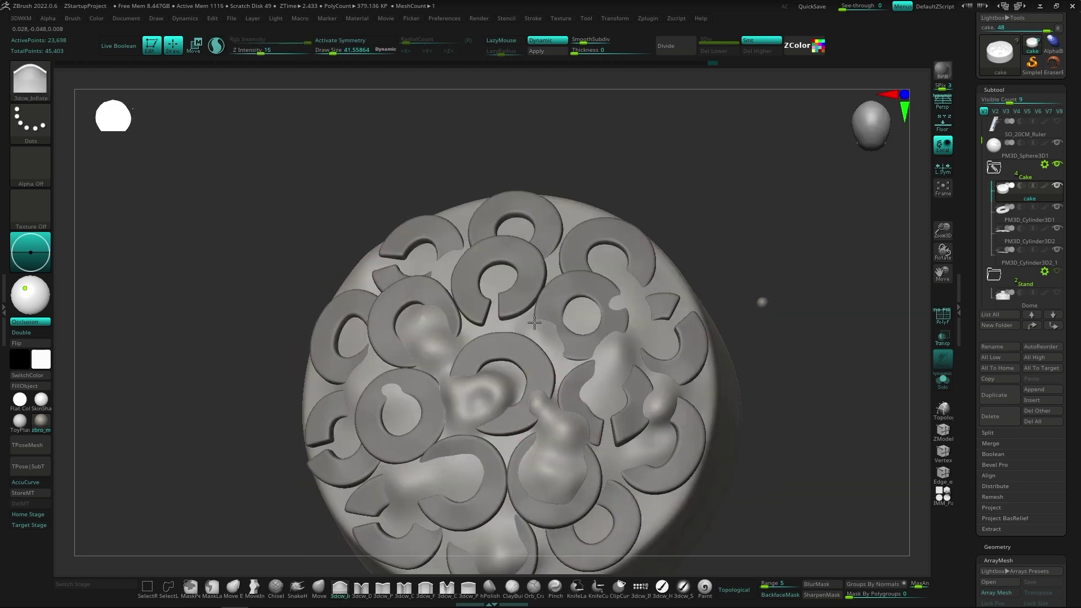
pyautogui.moveTo(535, 322)
pyautogui.mouseDown(button='right')
pyautogui.moveTo(514, 375)
pyautogui.moveTo(690, 431)
pyautogui.moveTo(698, 389)
pyautogui.moveTo(668, 492)
pyautogui.moveTo(551, 399)
pyautogui.mouseUp(button='right')
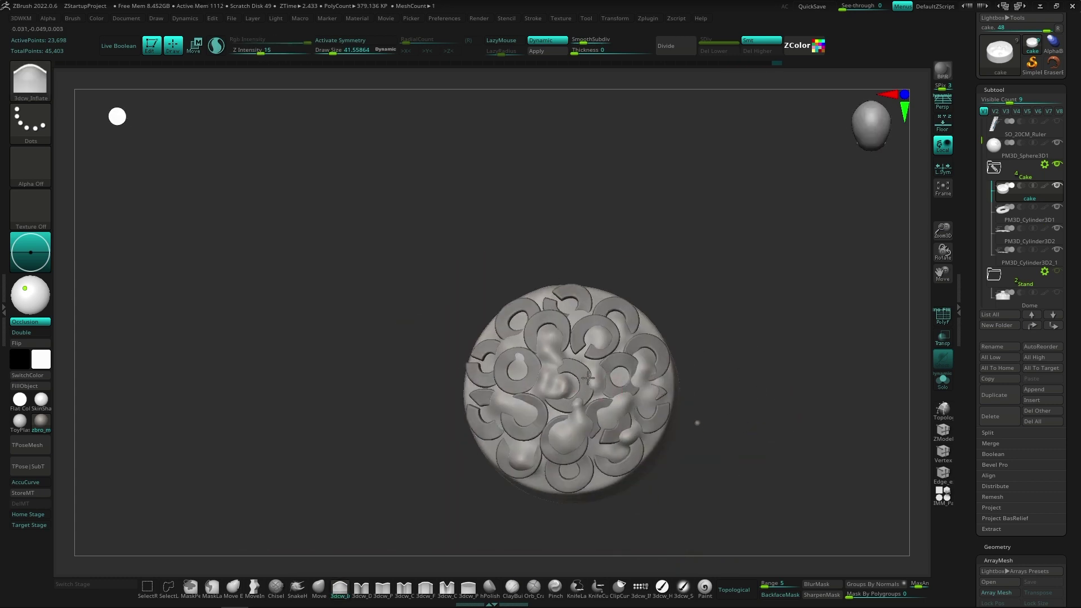
pyautogui.moveTo(587, 389); pyautogui.dragTo(607, 446, button='right')
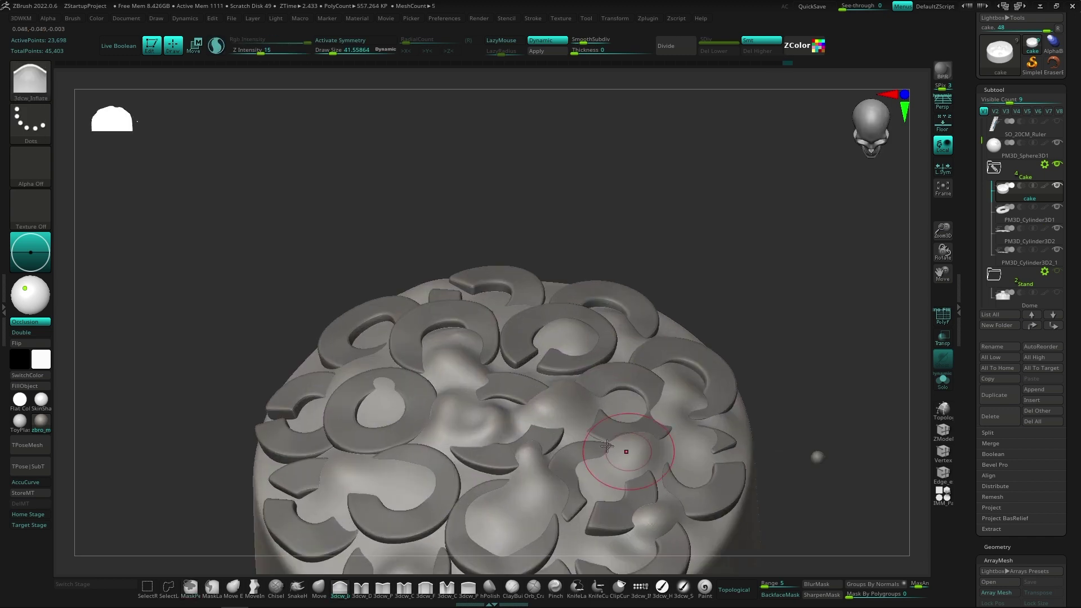
pyautogui.moveTo(462, 414)
pyautogui.mouseDown(button='right')
pyautogui.moveTo(462, 393)
pyautogui.moveTo(652, 369)
pyautogui.moveTo(616, 449)
pyautogui.moveTo(612, 215)
pyautogui.mouseUp(button='right')
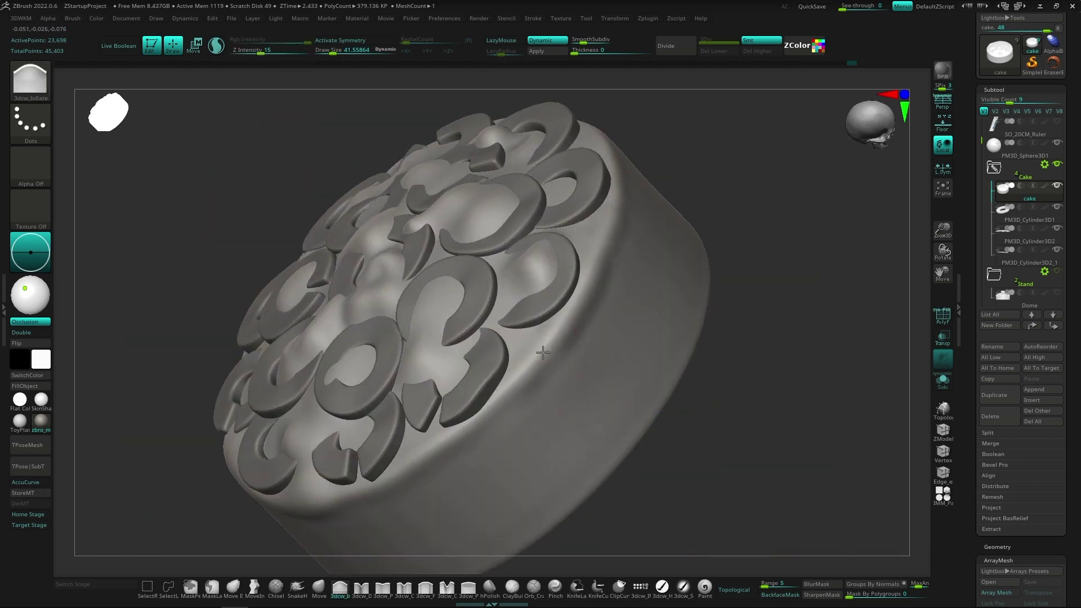
# Work around the cake, sculpting uneven bumps into its side walls with 3dcw_Inflate.
pyautogui.moveTo(543, 341)
pyautogui.mouseDown(button='right')
pyautogui.moveTo(551, 360)
pyautogui.moveTo(642, 324)
pyautogui.moveTo(628, 424)
pyautogui.moveTo(583, 322)
pyautogui.moveTo(597, 394)
pyautogui.moveTo(516, 360)
pyautogui.moveTo(610, 437)
pyautogui.moveTo(574, 422)
pyautogui.moveTo(544, 452)
pyautogui.mouseUp(button='right')
pyautogui.rightClick(602, 295)
pyautogui.moveTo(476, 351)
pyautogui.mouseDown(button='right')
pyautogui.moveTo(595, 330)
pyautogui.moveTo(386, 410)
pyautogui.mouseUp(button='right')
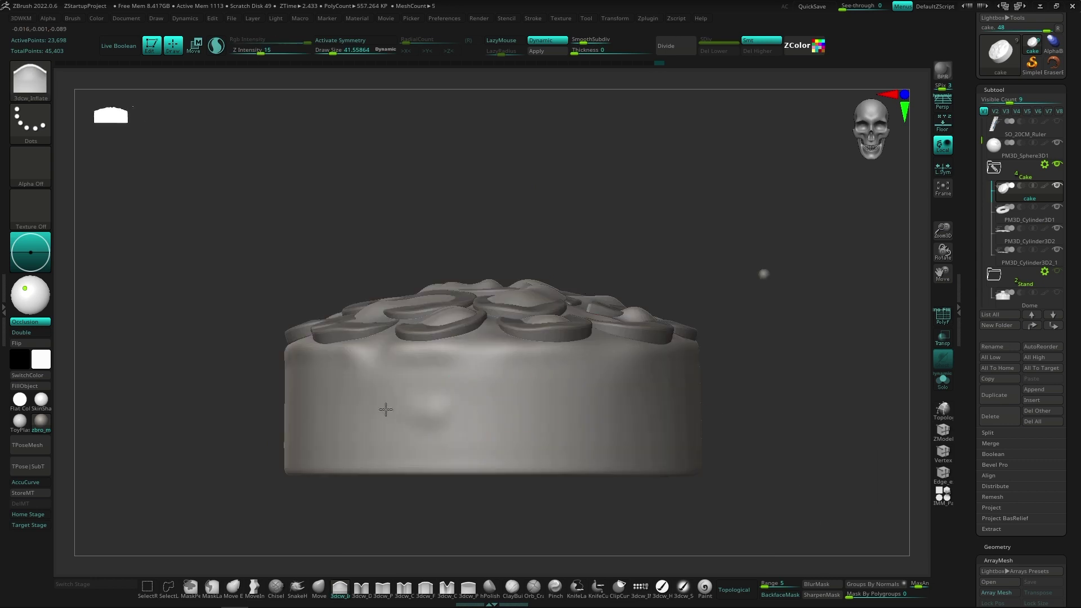
pyautogui.moveTo(587, 439); pyautogui.dragTo(496, 453, button='right')
pyautogui.moveTo(589, 420)
pyautogui.mouseDown(button='right')
pyautogui.moveTo(777, 434)
pyautogui.moveTo(655, 439)
pyautogui.mouseUp(button='right')
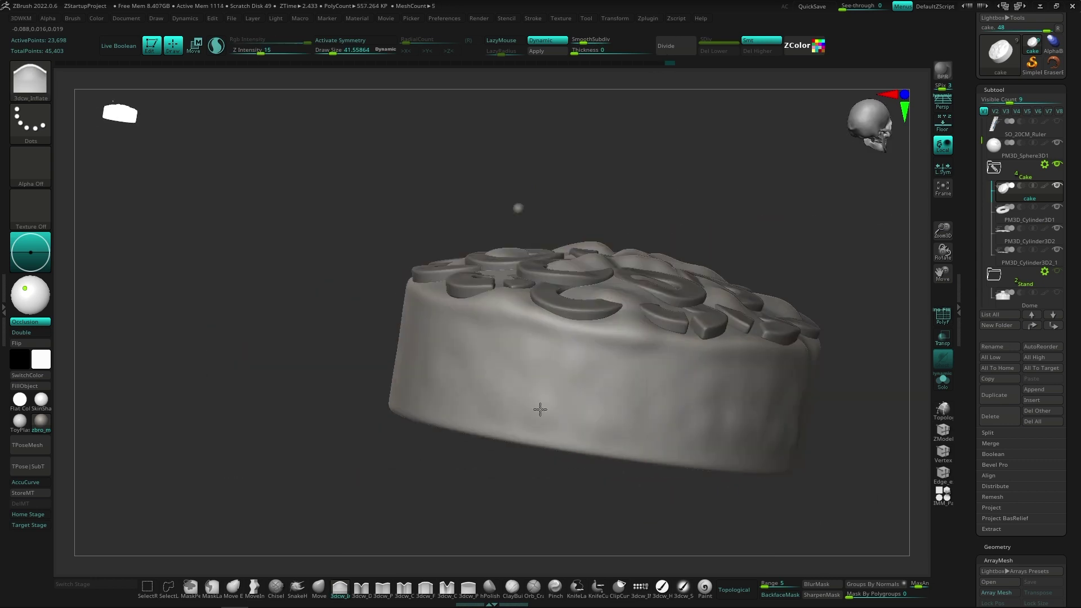
pyautogui.moveTo(654, 398)
pyautogui.mouseDown(button='right')
pyautogui.moveTo(687, 458)
pyautogui.moveTo(492, 453)
pyautogui.mouseUp(button='right')
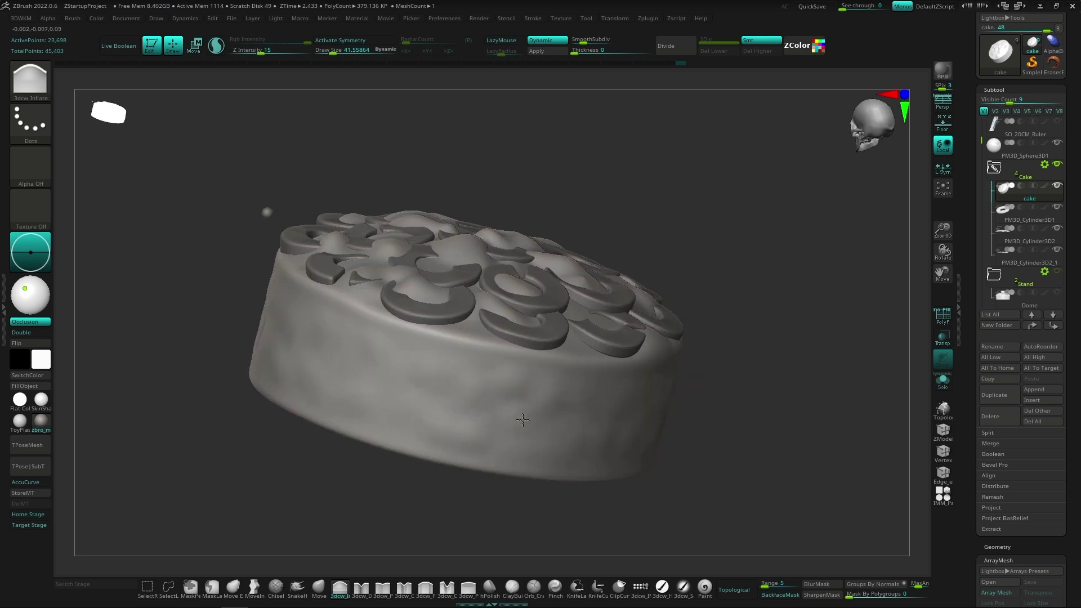
pyautogui.moveTo(522, 419); pyautogui.dragTo(515, 412, button='right')
pyautogui.moveTo(452, 372); pyautogui.dragTo(544, 414, button='right')
pyautogui.moveTo(539, 488)
pyautogui.mouseDown(button='right')
pyautogui.moveTo(671, 451)
pyautogui.moveTo(533, 376)
pyautogui.moveTo(700, 430)
pyautogui.mouseUp(button='right')
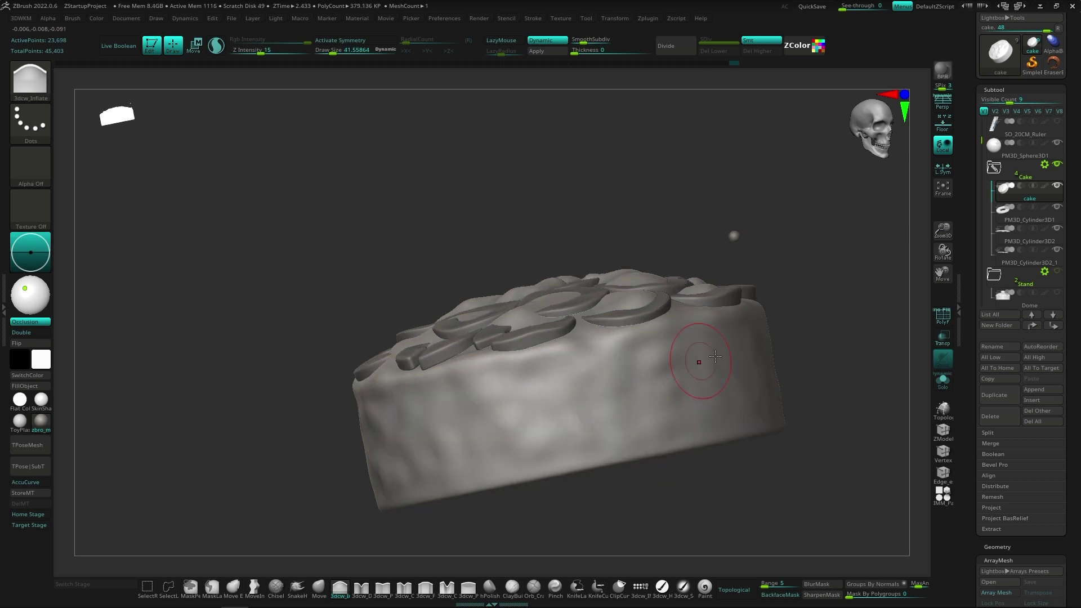
pyautogui.moveTo(700, 357); pyautogui.dragTo(481, 383, button='right')
# Continue shaping the cake's top and sides from several angles, Shift-smoothing rough spots.
pyautogui.moveTo(464, 434); pyautogui.dragTo(482, 440, button='right')
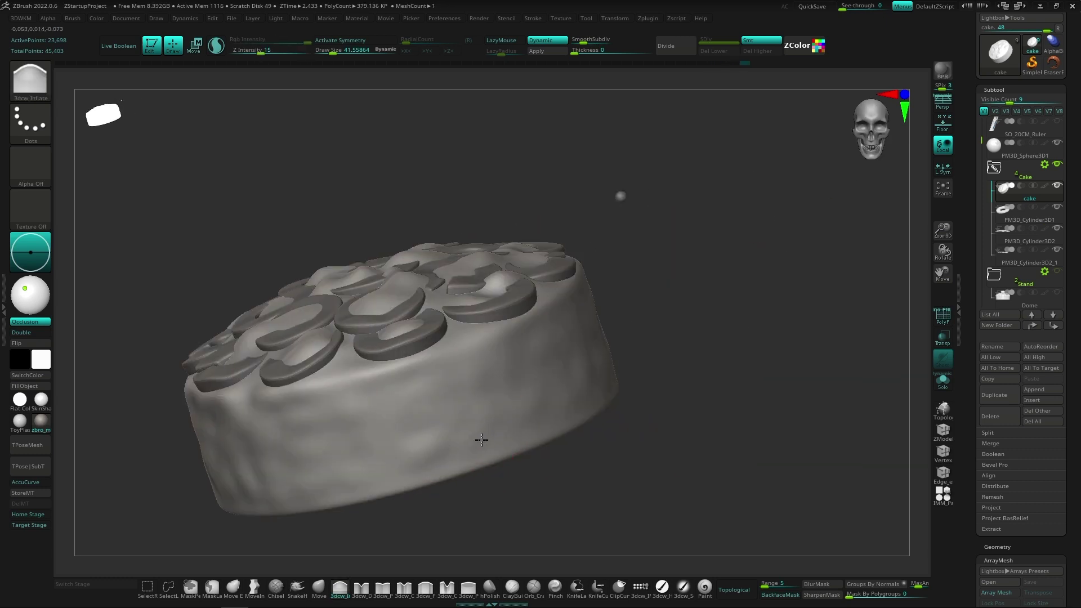
pyautogui.moveTo(482, 340); pyautogui.dragTo(513, 399, button='right')
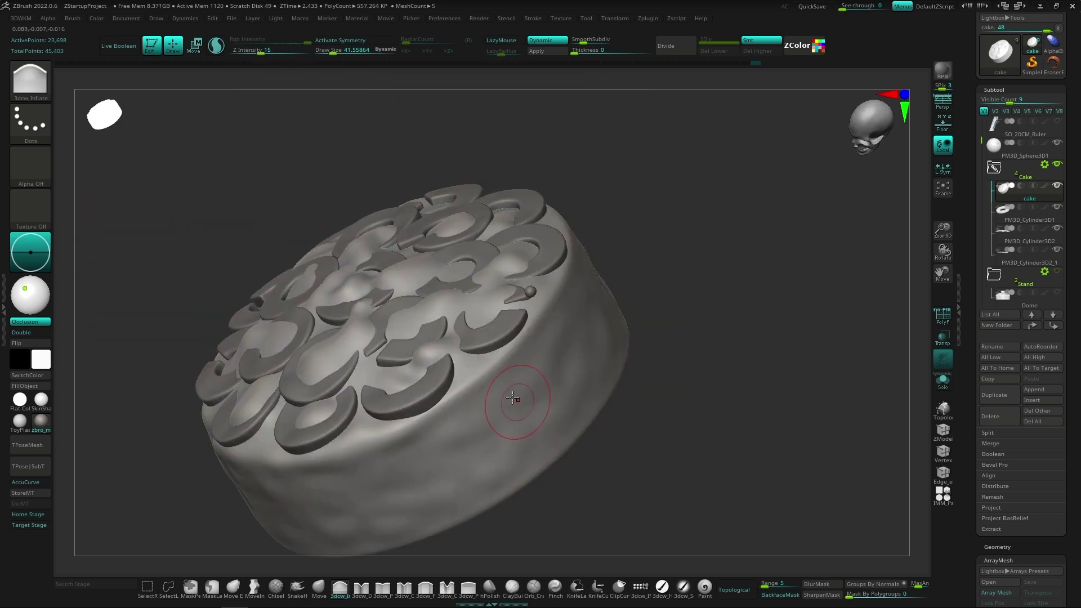
pyautogui.moveTo(608, 395)
pyautogui.keyDown('alt'); pyautogui.mouseDown(button='right')
pyautogui.moveTo(658, 474)
pyautogui.moveTo(565, 319)
pyautogui.mouseUp(button='right'); pyautogui.keyUp('alt')
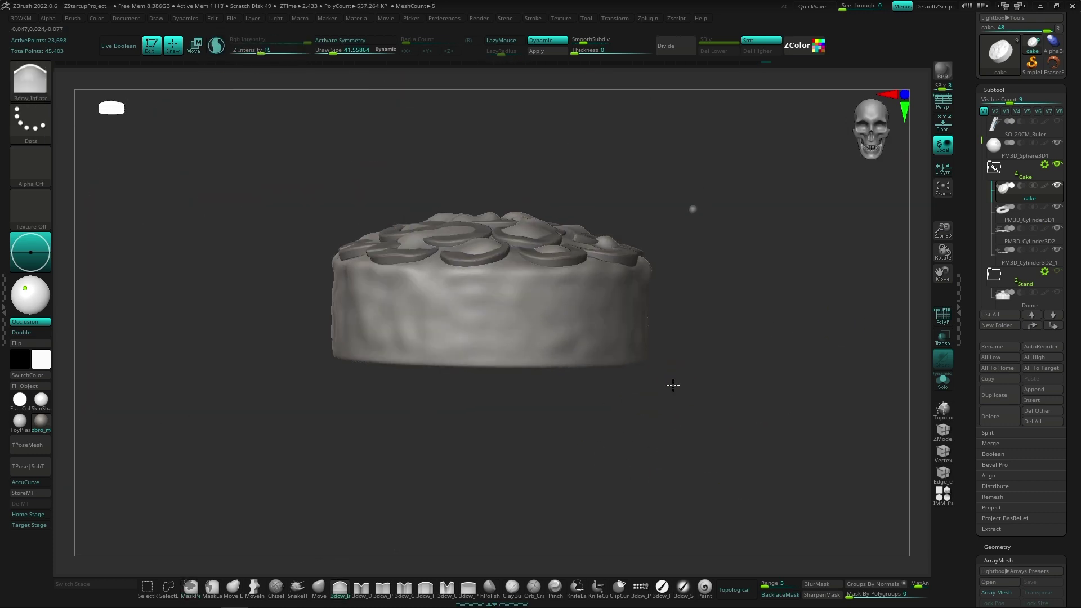
pyautogui.moveTo(499, 356); pyautogui.dragTo(681, 362, button='right')
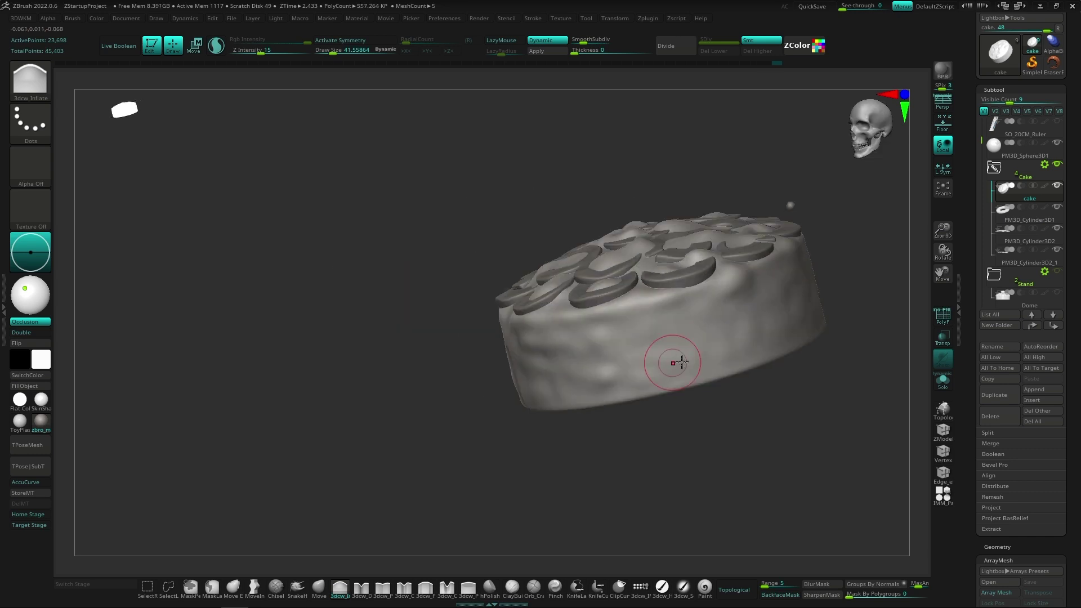
pyautogui.keyDown('alt'); pyautogui.moveTo(756, 321); pyautogui.dragTo(543, 405, button='right'); pyautogui.keyUp('alt')
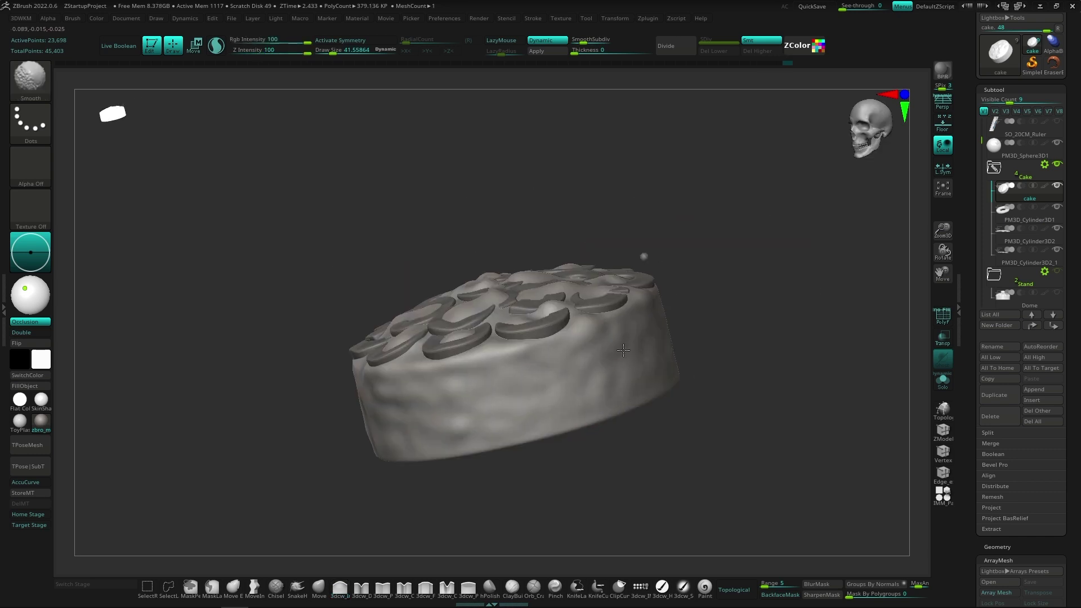
pyautogui.moveTo(622, 392)
pyautogui.mouseDown(button='right')
pyautogui.moveTo(454, 415)
pyautogui.moveTo(495, 398)
pyautogui.moveTo(637, 396)
pyautogui.moveTo(442, 394)
pyautogui.moveTo(484, 427)
pyautogui.mouseUp(button='right')
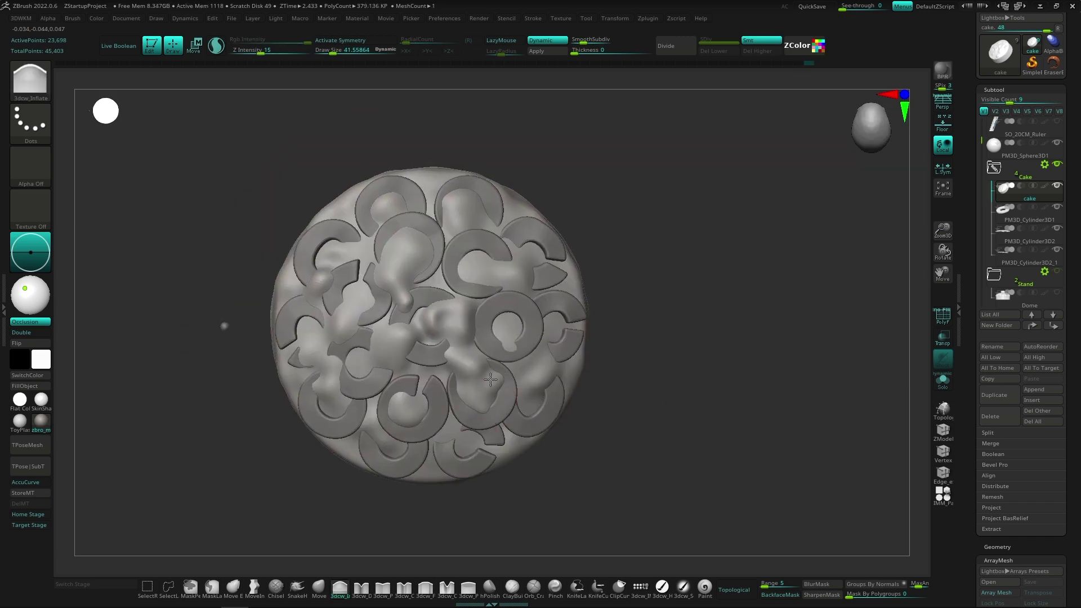
pyautogui.moveTo(335, 240)
pyautogui.keyDown('alt'); pyautogui.mouseDown(button='right')
pyautogui.moveTo(540, 369)
pyautogui.moveTo(434, 333)
pyautogui.moveTo(496, 469)
pyautogui.moveTo(608, 451)
pyautogui.mouseUp(button='right'); pyautogui.keyUp('alt')
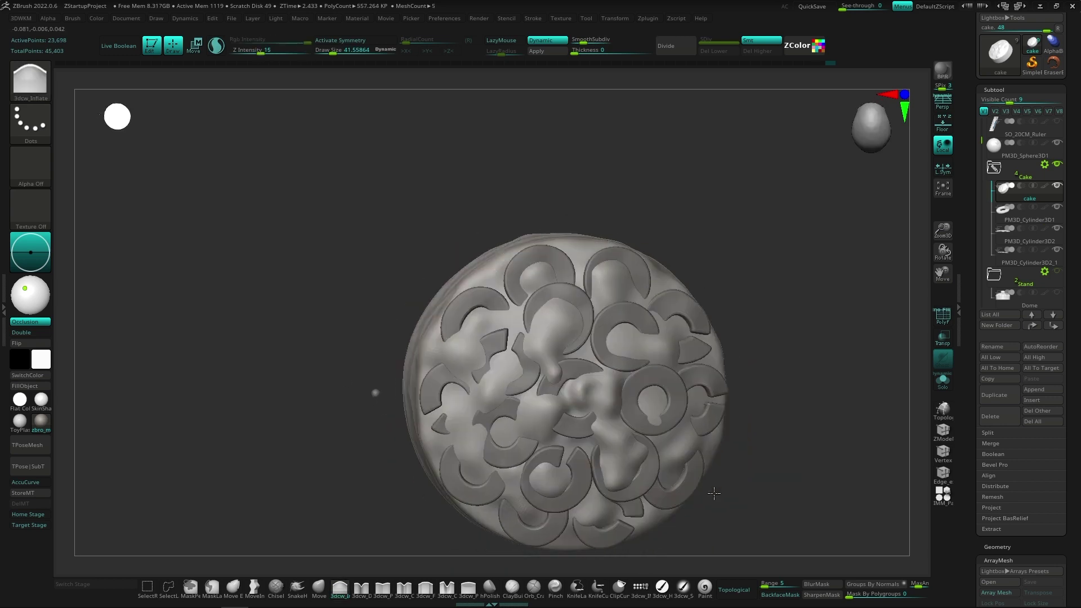
pyautogui.keyDown('alt'); pyautogui.moveTo(635, 380); pyautogui.dragTo(554, 417, button='right'); pyautogui.keyUp('alt')
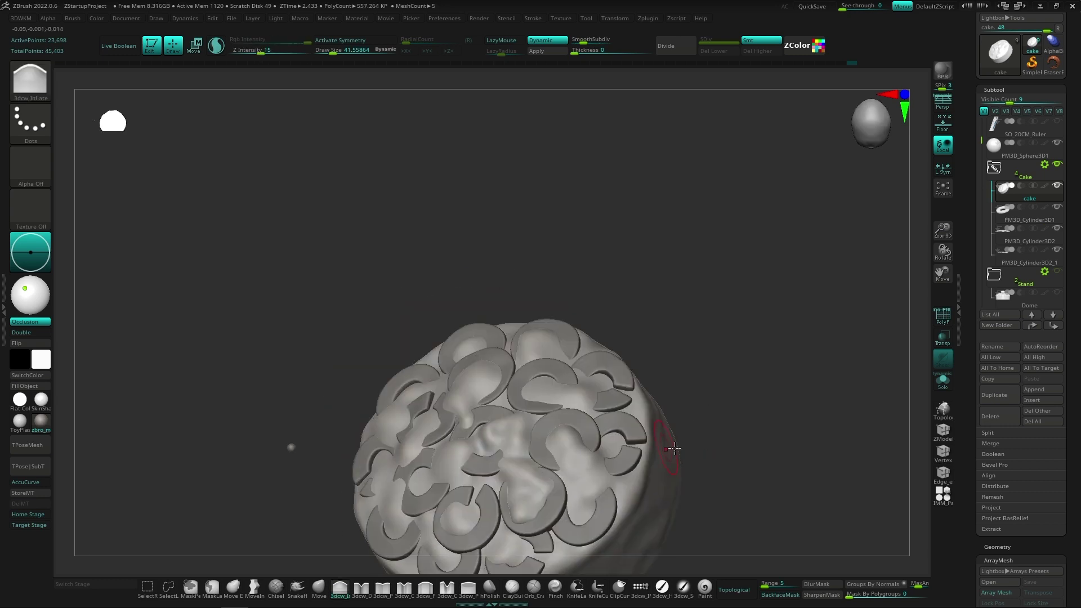
pyautogui.moveTo(594, 444)
pyautogui.mouseDown(button='right')
pyautogui.moveTo(706, 397)
pyautogui.moveTo(594, 410)
pyautogui.moveTo(569, 428)
pyautogui.moveTo(540, 338)
pyautogui.moveTo(538, 514)
pyautogui.mouseUp(button='right')
# Use a pinching brush at size about 19 to tighten the ring pattern on the cake top.
pyautogui.click(386, 590)
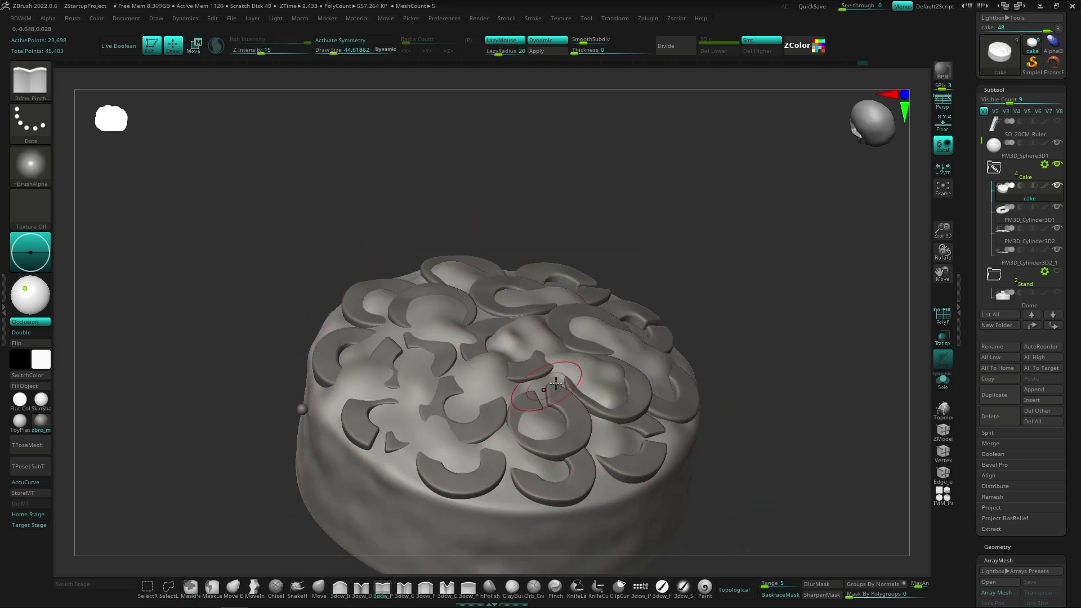
pyautogui.keyDown('shift'); pyautogui.moveTo(556, 383); pyautogui.dragTo(535, 451, button='right'); pyautogui.keyUp('shift')
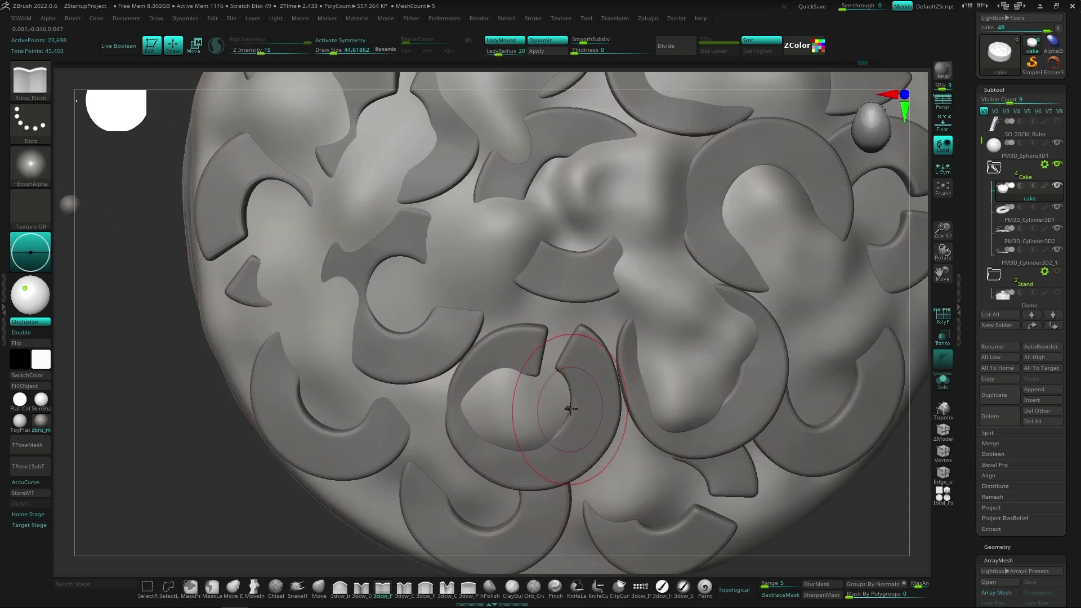
pyautogui.moveTo(571, 409)
pyautogui.mouseDown(button='right')
pyautogui.moveTo(532, 444)
pyautogui.moveTo(543, 432)
pyautogui.mouseUp(button='right')
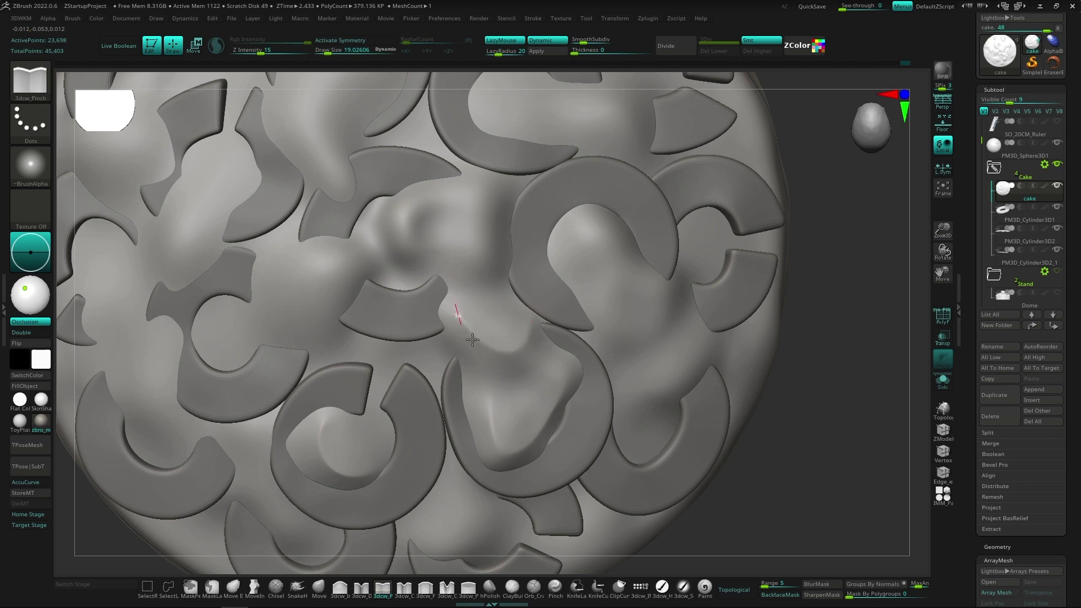
pyautogui.moveTo(472, 339); pyautogui.dragTo(547, 333, button='right')
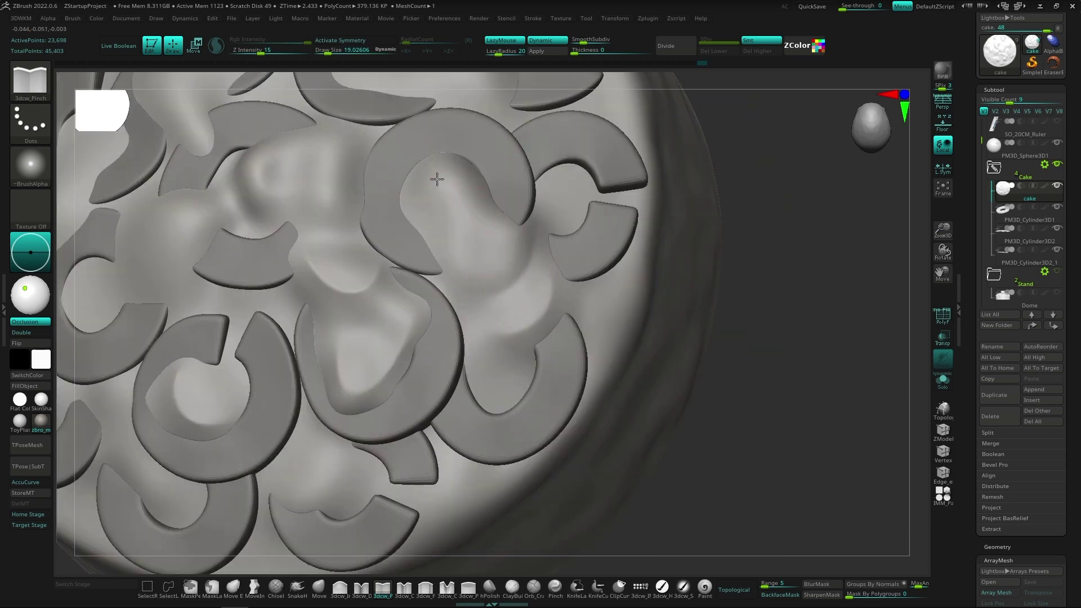
pyautogui.press('f')
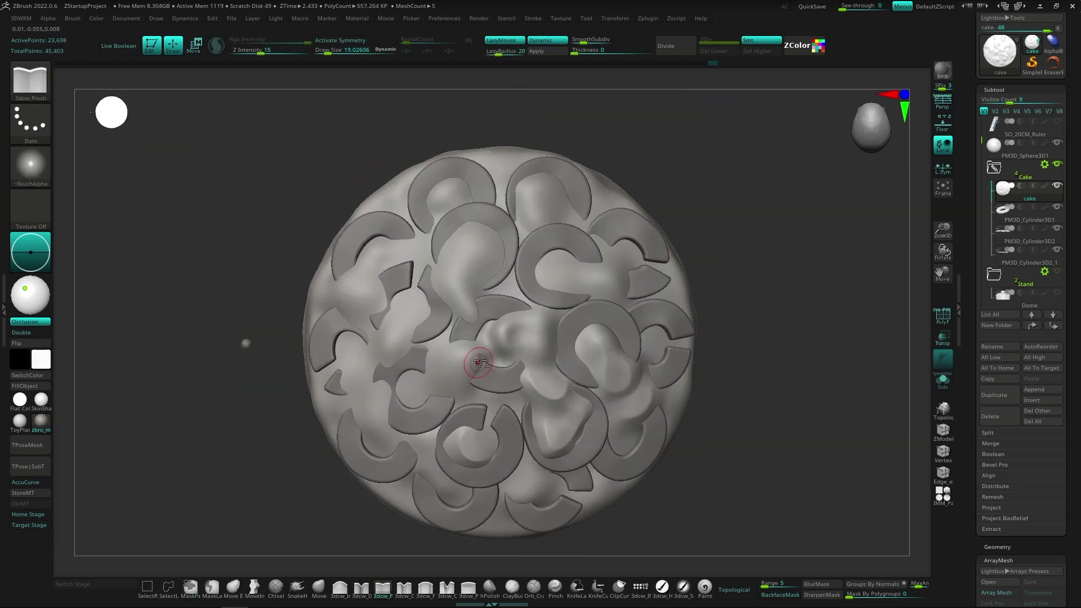
pyautogui.keyDown('ctrl'); pyautogui.moveTo(244, 343); pyautogui.dragTo(481, 413, button='right'); pyautogui.keyUp('ctrl')
pyautogui.moveTo(539, 381); pyautogui.dragTo(523, 373, button='right')
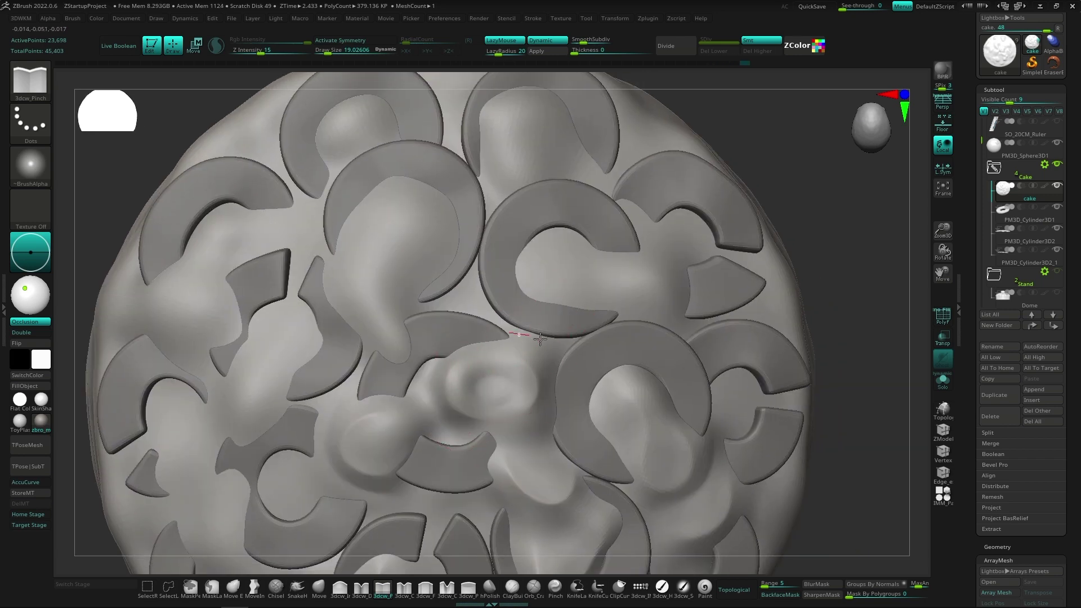
pyautogui.moveTo(497, 413); pyautogui.dragTo(422, 302, button='right')
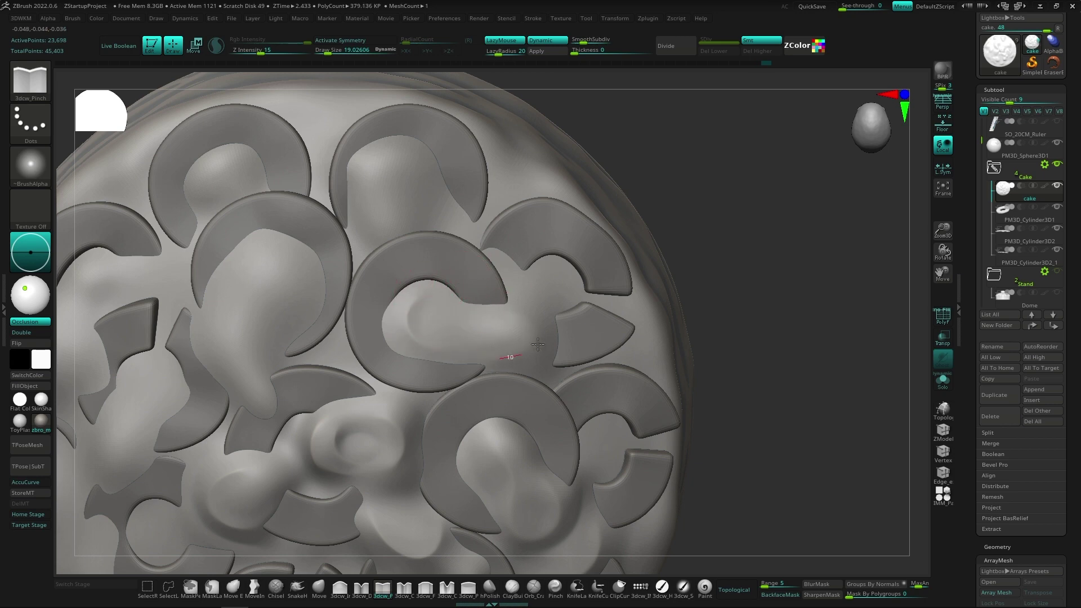
pyautogui.moveTo(657, 354)
pyautogui.mouseDown(button='right')
pyautogui.moveTo(463, 415)
pyautogui.moveTo(491, 310)
pyautogui.mouseUp(button='right')
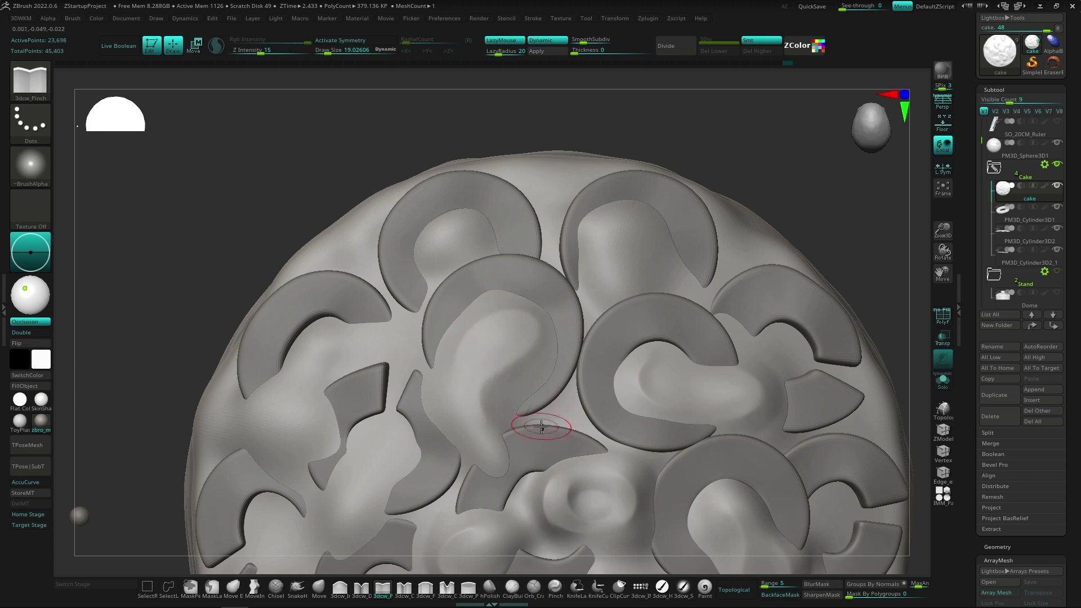
pyautogui.moveTo(467, 327)
pyautogui.mouseDown(button='right')
pyautogui.moveTo(628, 393)
pyautogui.moveTo(518, 147)
pyautogui.moveTo(613, 208)
pyautogui.mouseUp(button='right')
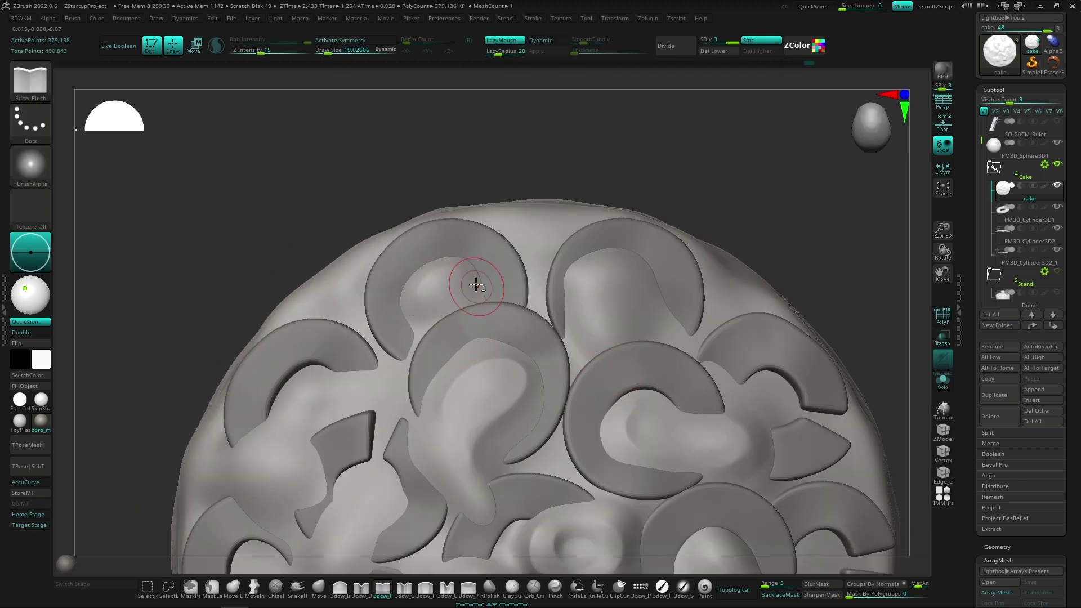
pyautogui.moveTo(424, 306)
pyautogui.keyDown('ctrl'); pyautogui.mouseDown(button='right')
pyautogui.moveTo(587, 408)
pyautogui.moveTo(460, 327)
pyautogui.mouseUp(button='right'); pyautogui.keyUp('ctrl')
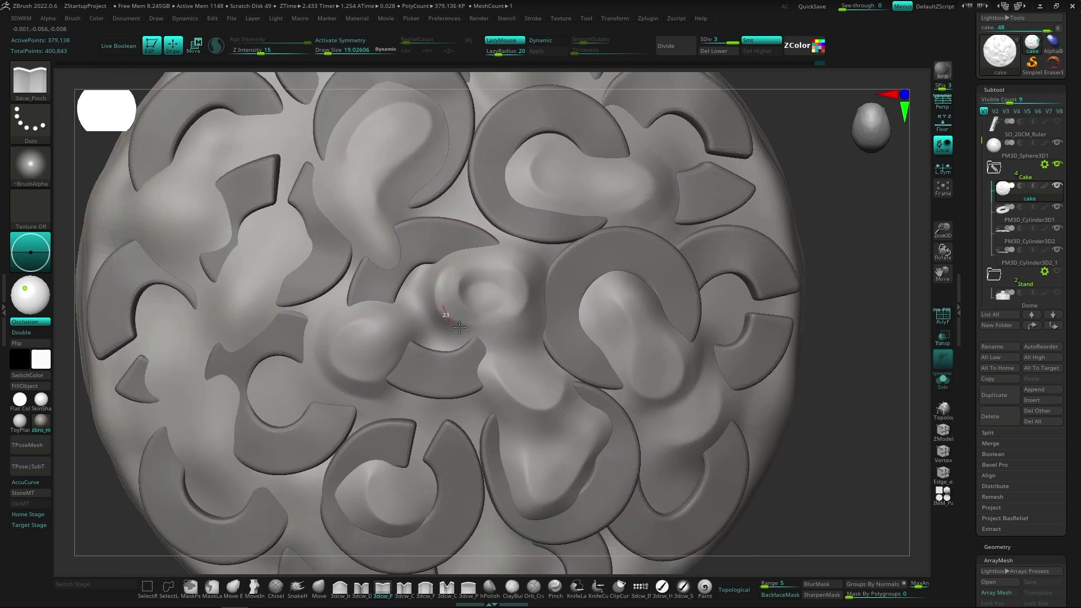
pyautogui.moveTo(460, 415)
pyautogui.keyDown('ctrl'); pyautogui.mouseDown(button='right')
pyautogui.moveTo(656, 441)
pyautogui.moveTo(480, 404)
pyautogui.mouseUp(button='right'); pyautogui.keyUp('ctrl')
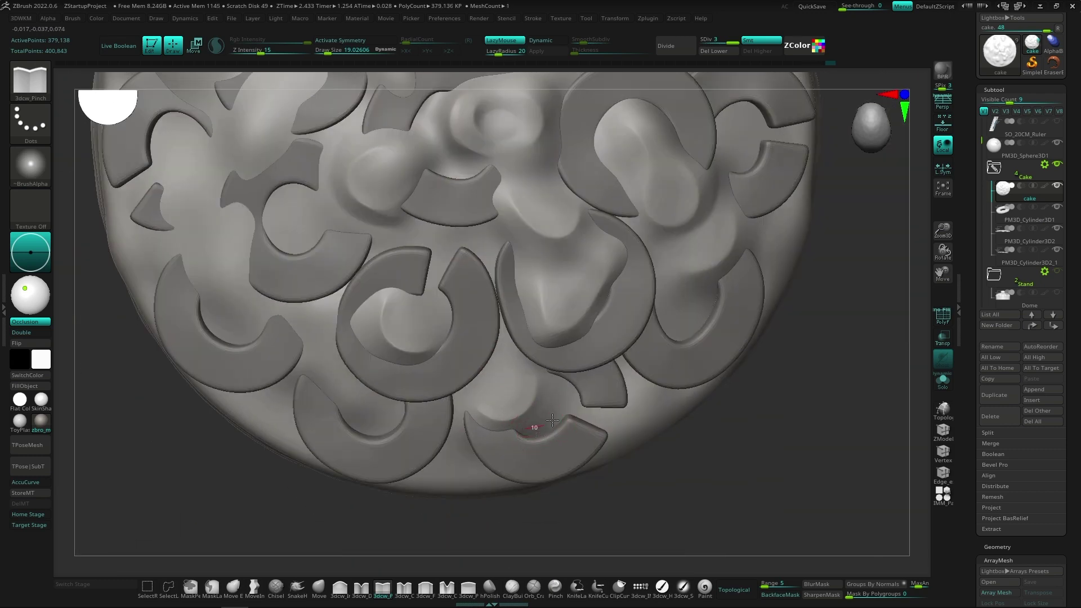
pyautogui.moveTo(526, 429)
pyautogui.keyDown('ctrl'); pyautogui.mouseDown(button='right')
pyautogui.moveTo(563, 434)
pyautogui.moveTo(457, 377)
pyautogui.mouseUp(button='right'); pyautogui.keyUp('ctrl')
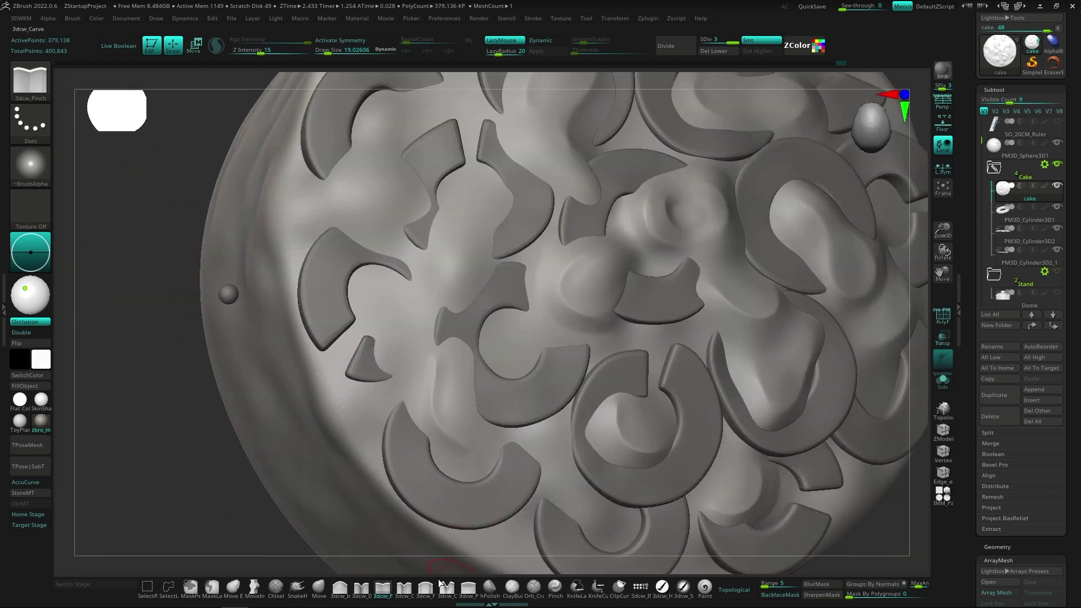
# Polish and Shift-smooth the cake's sides with another brush, checking several side angles.
pyautogui.click(427, 587)
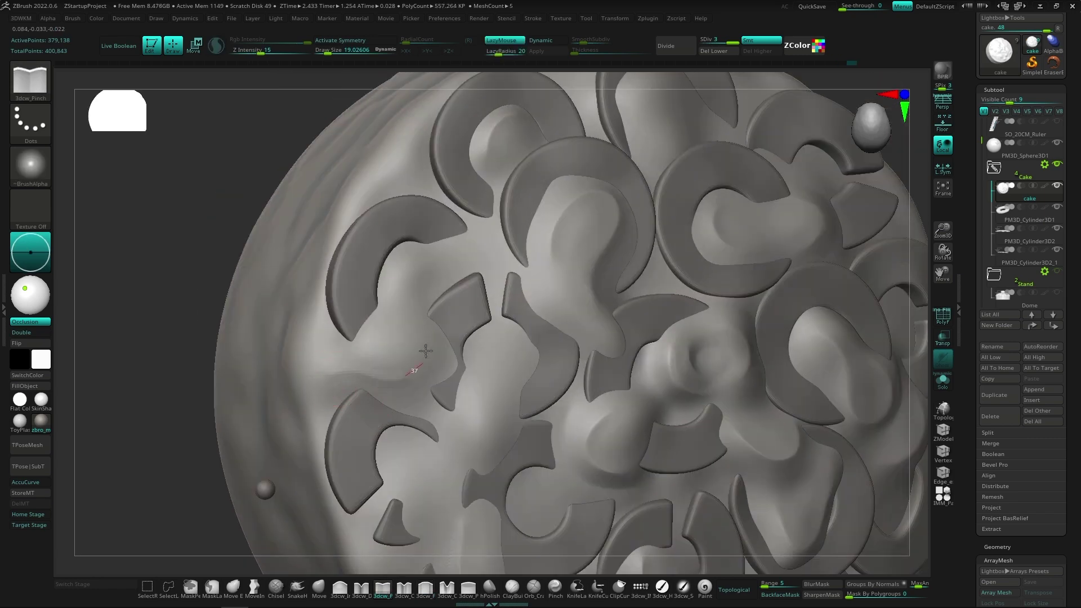
pyautogui.moveTo(374, 357); pyautogui.dragTo(445, 373, button='right')
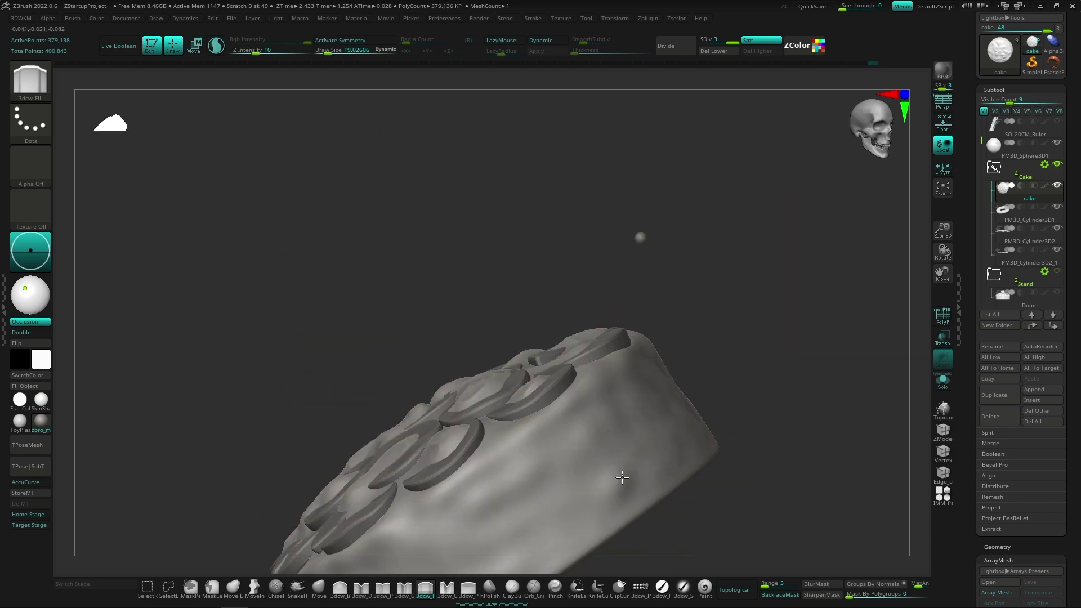
pyautogui.moveTo(622, 309); pyautogui.dragTo(469, 302)
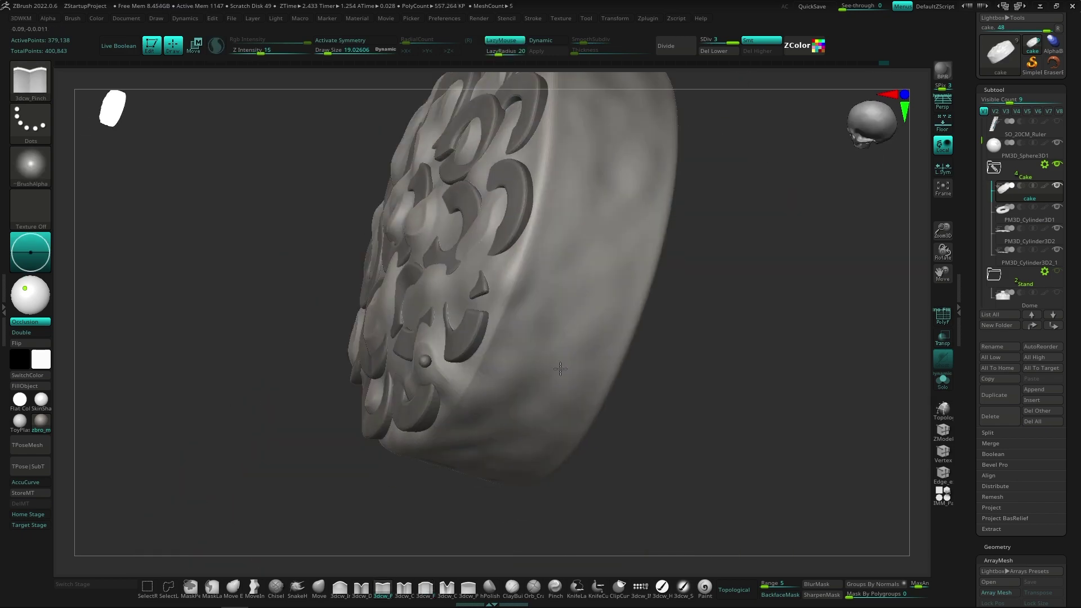
pyautogui.press('shift')
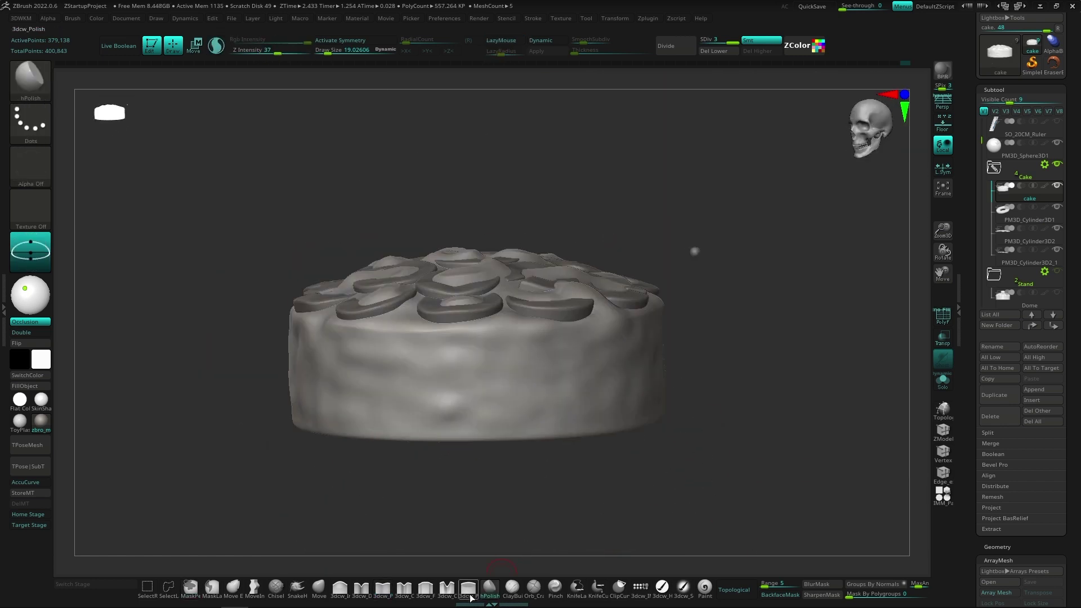
pyautogui.moveTo(506, 440)
pyautogui.mouseDown(button='right')
pyautogui.moveTo(596, 292)
pyautogui.moveTo(613, 299)
pyautogui.moveTo(564, 341)
pyautogui.moveTo(622, 261)
pyautogui.moveTo(515, 415)
pyautogui.moveTo(523, 428)
pyautogui.mouseUp(button='right')
pyautogui.moveTo(639, 144)
pyautogui.mouseDown(button='right')
pyautogui.moveTo(465, 374)
pyautogui.moveTo(636, 287)
pyautogui.moveTo(592, 290)
pyautogui.moveTo(585, 380)
pyautogui.moveTo(728, 370)
pyautogui.moveTo(603, 379)
pyautogui.moveTo(688, 403)
pyautogui.moveTo(687, 449)
pyautogui.moveTo(693, 434)
pyautogui.moveTo(733, 430)
pyautogui.moveTo(743, 338)
pyautogui.mouseUp(button='right')
# Pick brown 7D573B in ZColor and generate a row of brown-to-orange shades.
pyautogui.hotkey('shift', 'c')
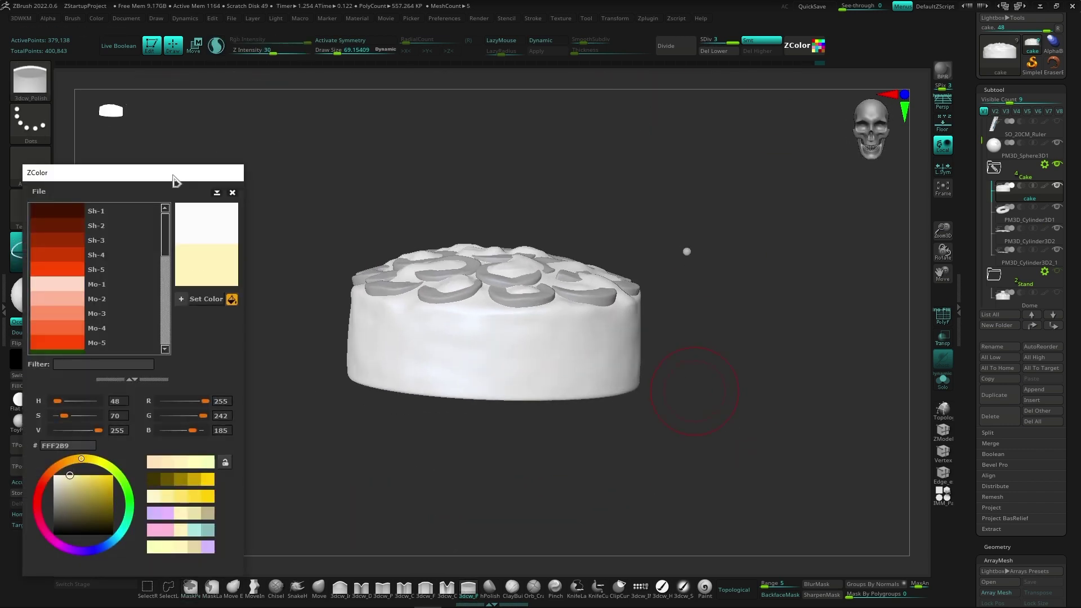
pyautogui.moveTo(174, 179); pyautogui.dragTo(181, 160)
pyautogui.moveTo(173, 235)
pyautogui.mouseDown()
pyautogui.moveTo(173, 326)
pyautogui.moveTo(172, 286)
pyautogui.mouseUp()
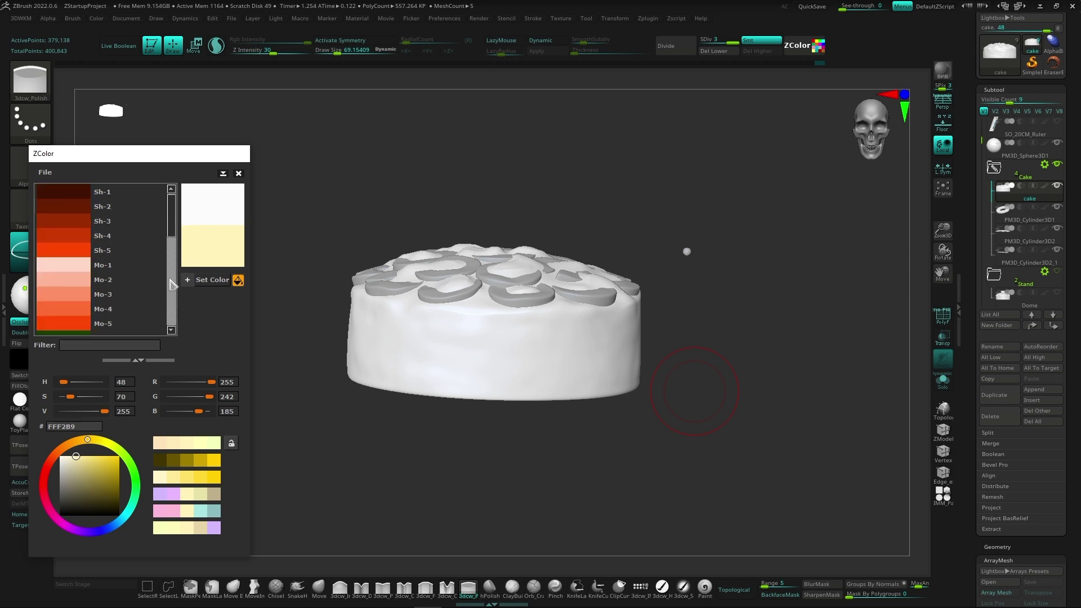
pyautogui.click(62, 449)
pyautogui.moveTo(89, 470); pyautogui.dragTo(105, 494)
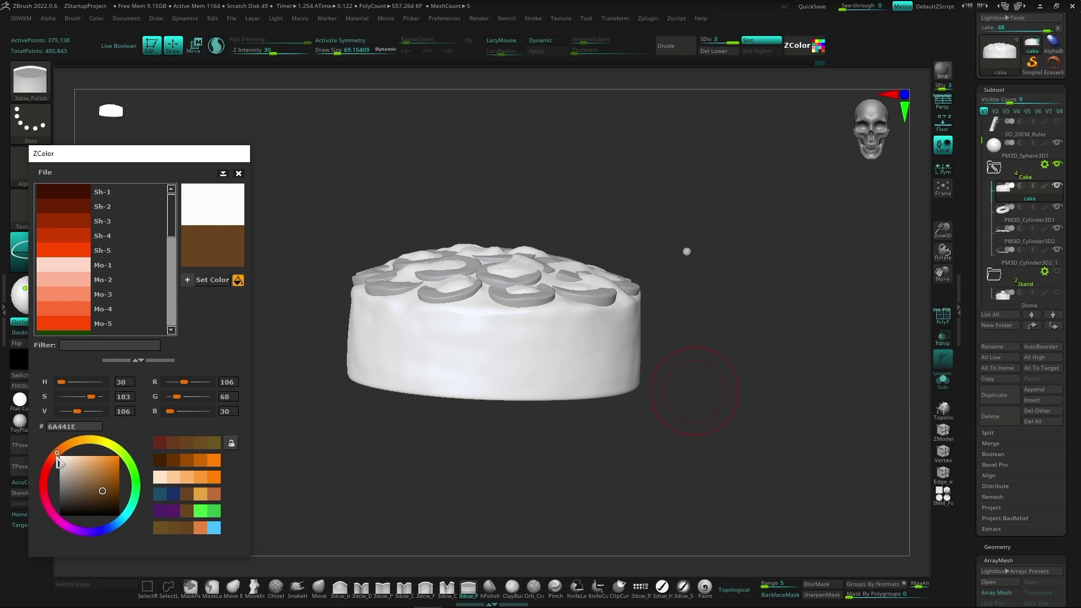
pyautogui.moveTo(102, 489); pyautogui.dragTo(92, 488)
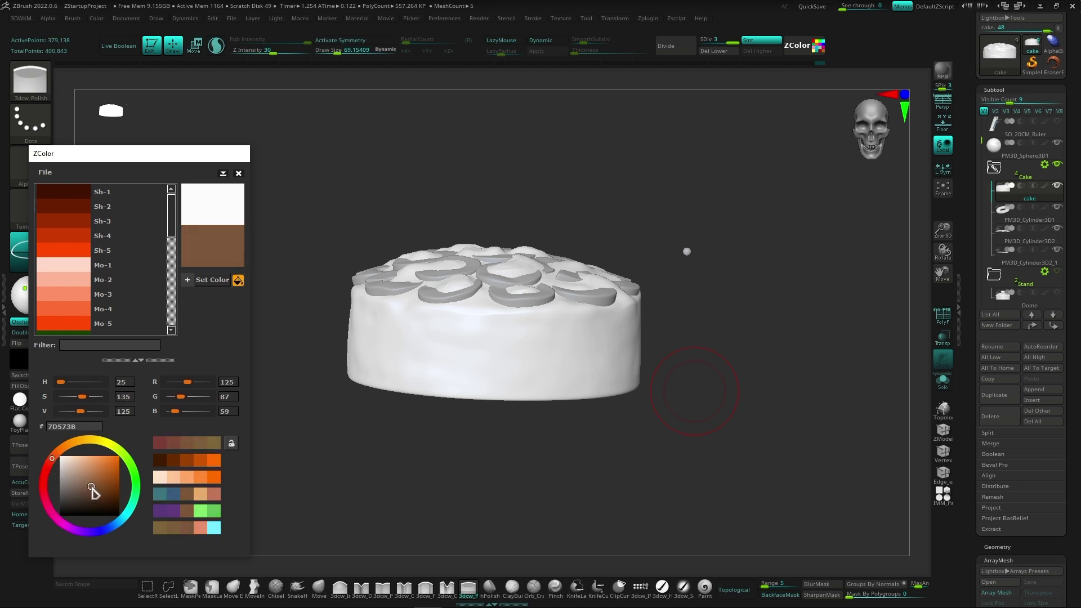
pyautogui.click(204, 472)
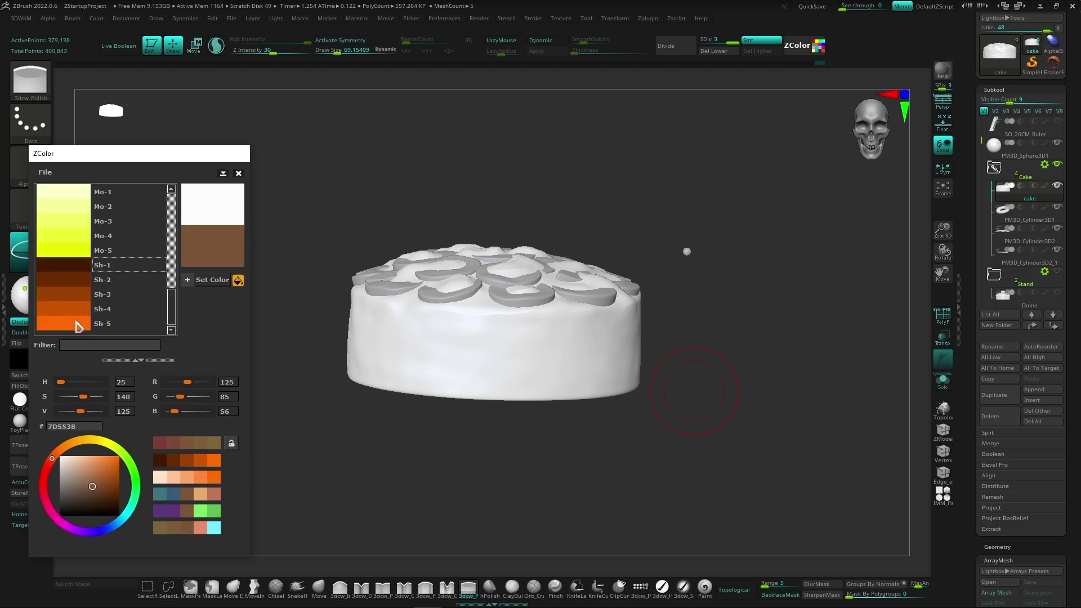
# Fill the whole cake with dark brown 411B00 and choose a hard painting brush.
pyautogui.click(78, 274)
pyautogui.moveTo(156, 156); pyautogui.dragTo(186, 102)
pyautogui.click(46, 388)
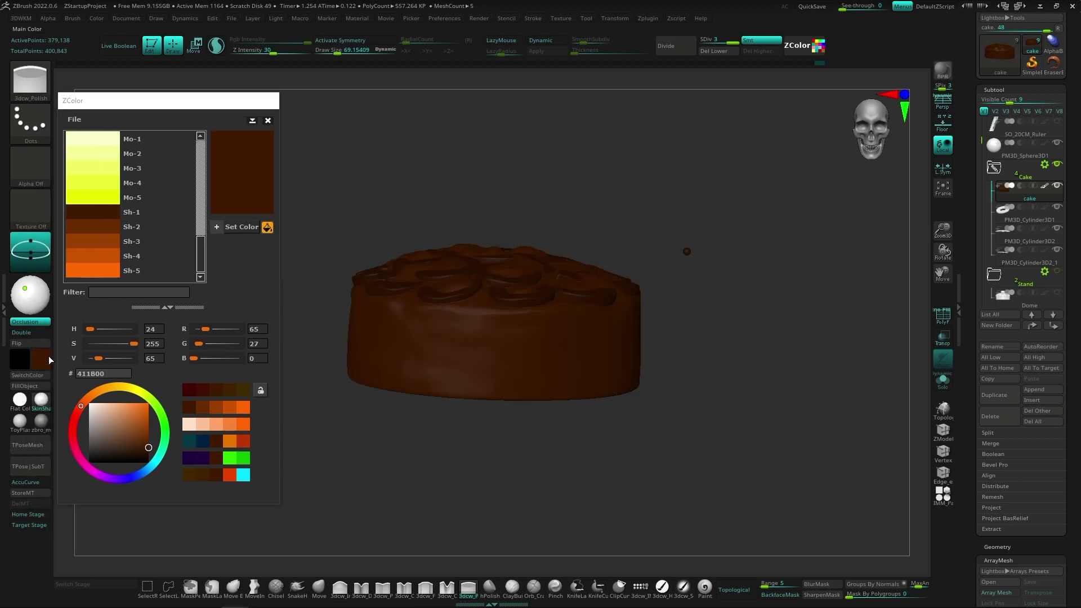
pyautogui.click(661, 589)
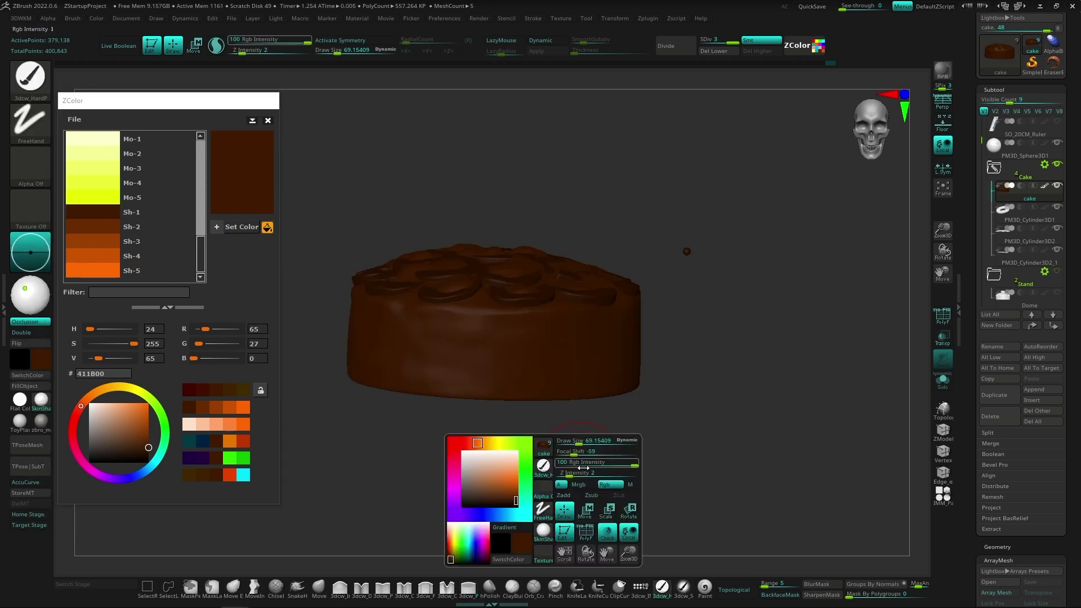
pyautogui.moveTo(619, 445)
pyautogui.mouseDown()
pyautogui.moveTo(670, 448)
pyautogui.moveTo(595, 450)
pyautogui.mouseUp()
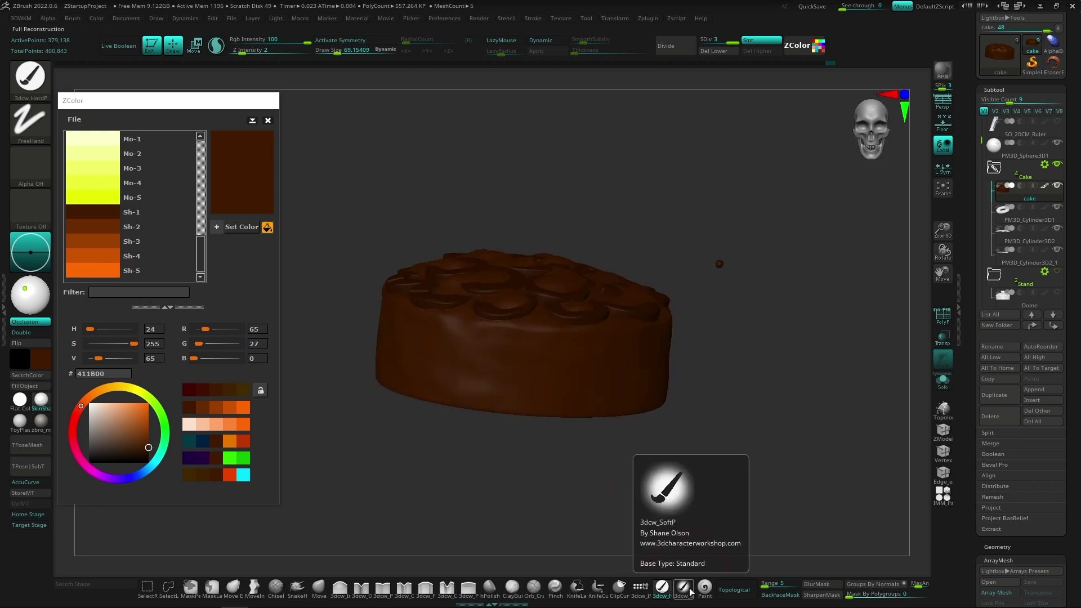
pyautogui.click(683, 588)
# Colour the top rings orange FF6A00 at Rgb Intensity 24, checking the result from several angles.
pyautogui.click(92, 271)
pyautogui.moveTo(636, 467)
pyautogui.mouseDown()
pyautogui.moveTo(584, 418)
pyautogui.moveTo(481, 434)
pyautogui.mouseUp()
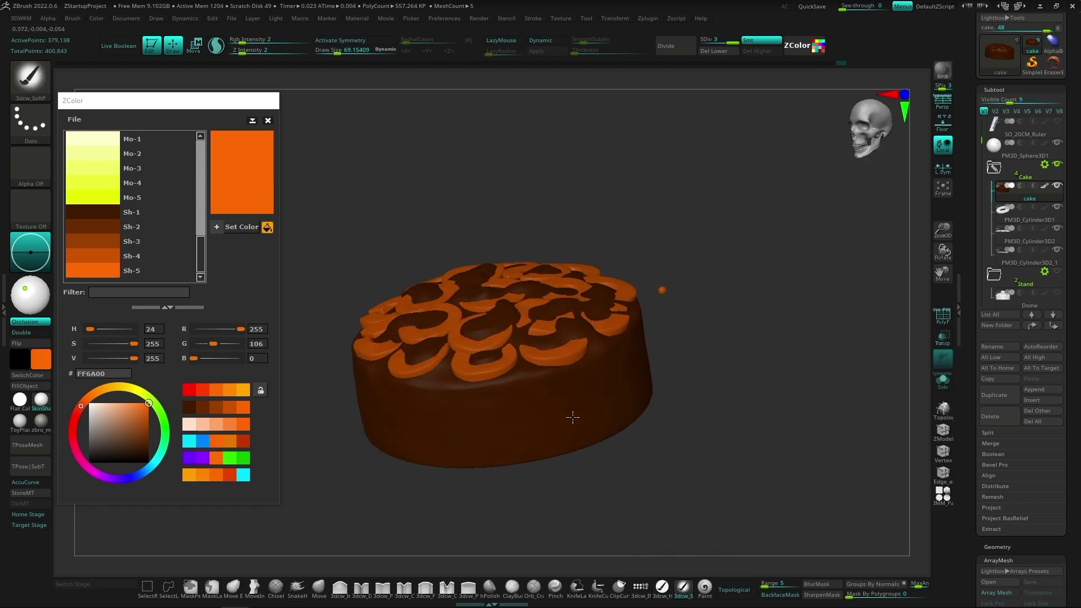
pyautogui.press('space')
pyautogui.moveTo(563, 472); pyautogui.dragTo(568, 472)
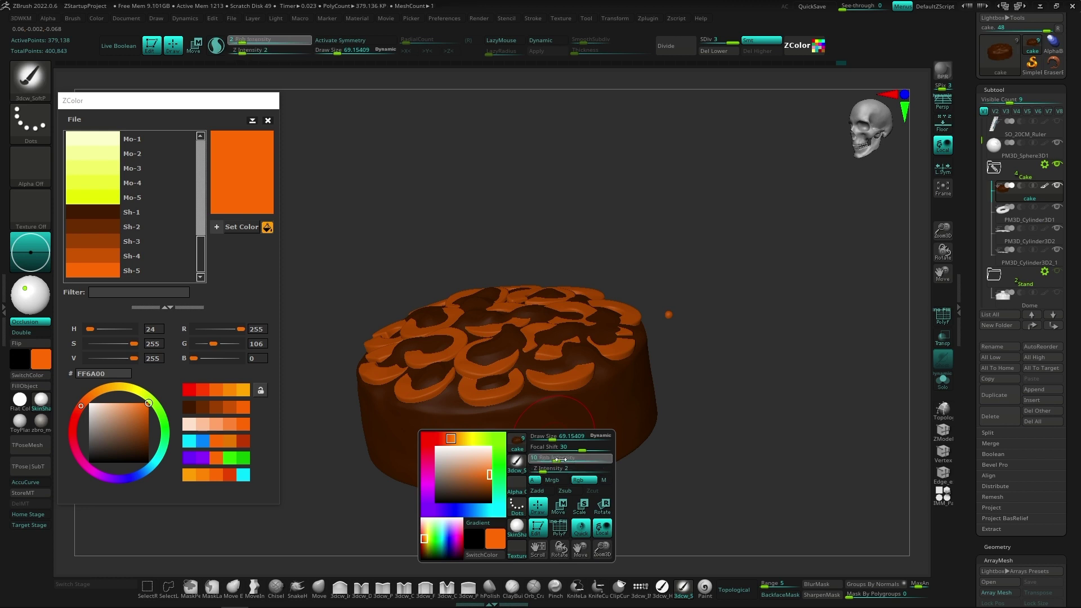
pyautogui.moveTo(531, 423); pyautogui.dragTo(559, 445, button='right')
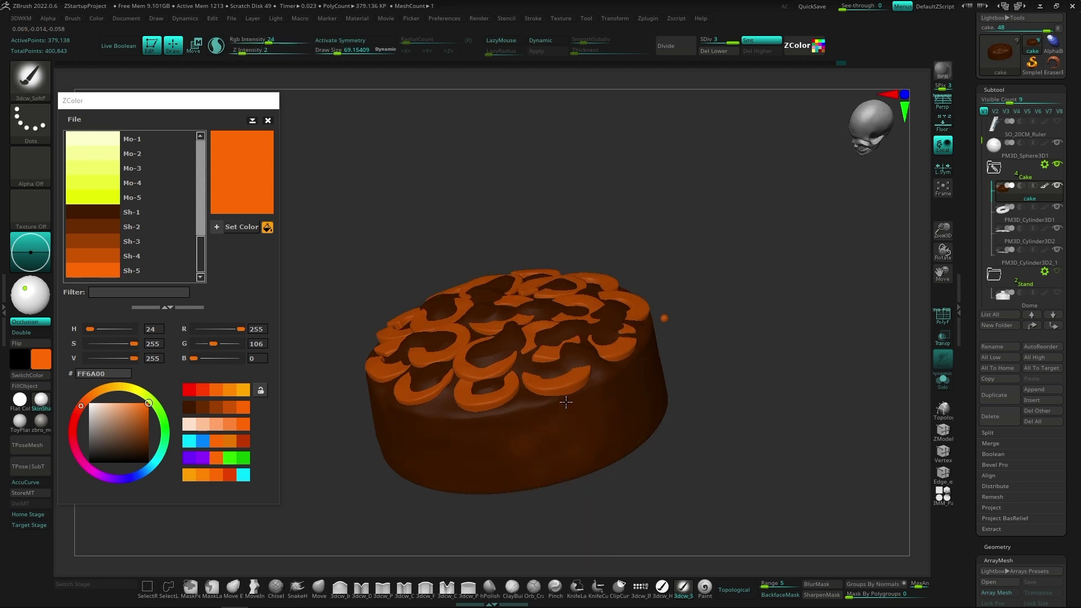
pyautogui.moveTo(591, 396); pyautogui.dragTo(573, 416, button='right')
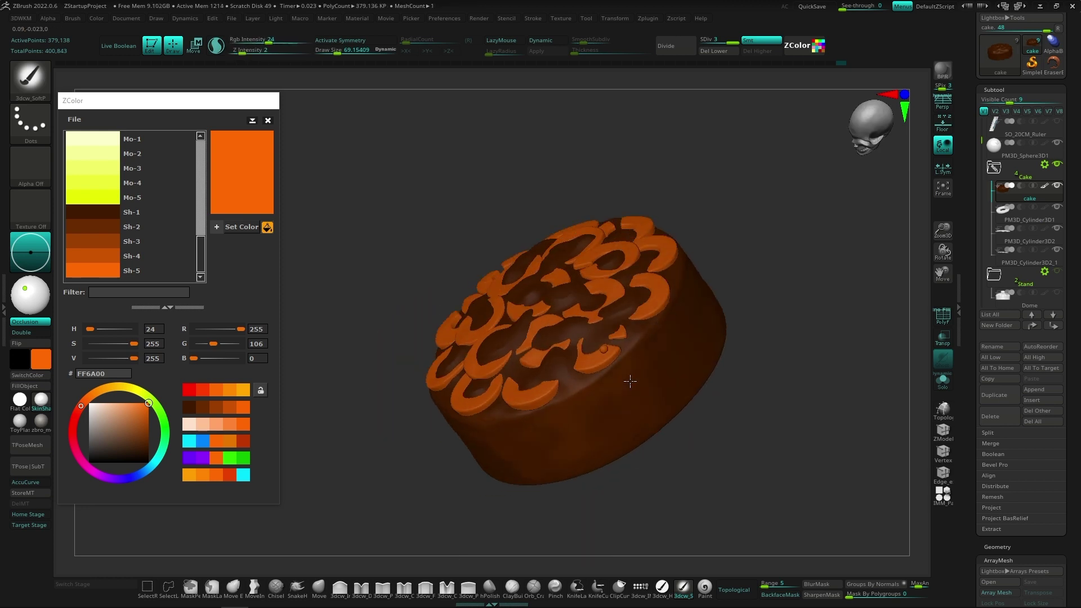
pyautogui.moveTo(628, 378); pyautogui.dragTo(537, 445, button='right')
pyautogui.moveTo(601, 358)
pyautogui.mouseDown(button='right')
pyautogui.moveTo(632, 326)
pyautogui.moveTo(676, 314)
pyautogui.moveTo(583, 367)
pyautogui.moveTo(653, 427)
pyautogui.moveTo(460, 439)
pyautogui.moveTo(622, 370)
pyautogui.mouseUp(button='right')
pyautogui.moveTo(598, 434)
pyautogui.mouseDown(button='right')
pyautogui.moveTo(675, 394)
pyautogui.moveTo(532, 424)
pyautogui.moveTo(642, 397)
pyautogui.moveTo(557, 438)
pyautogui.mouseUp(button='right')
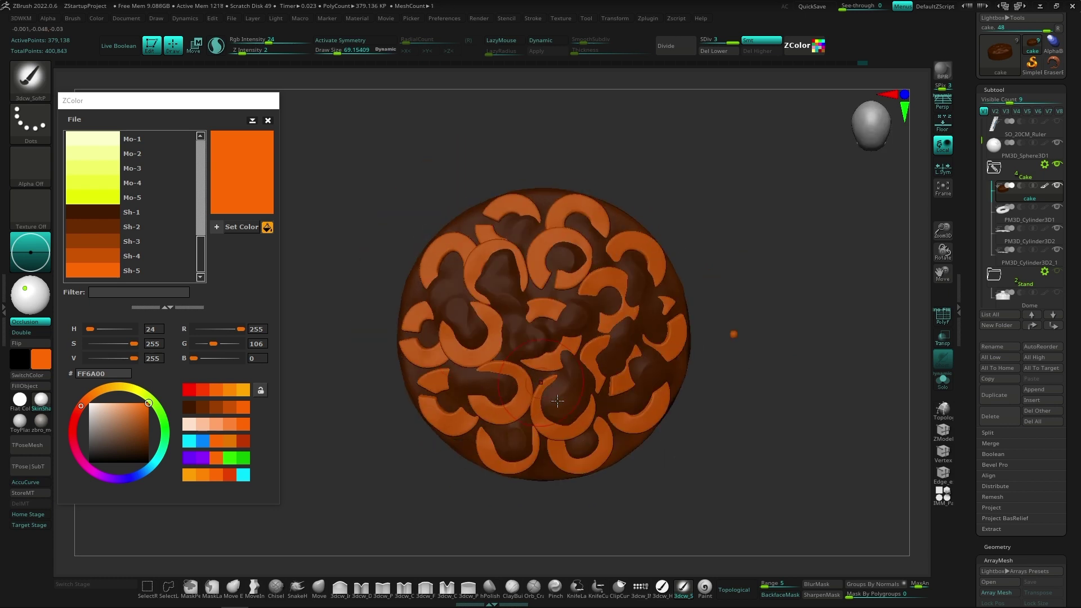
pyautogui.hotkey('ctrl', 'z')
pyautogui.moveTo(648, 271)
pyautogui.mouseDown(button='right')
pyautogui.moveTo(625, 411)
pyautogui.moveTo(637, 526)
pyautogui.moveTo(623, 480)
pyautogui.moveTo(639, 466)
pyautogui.mouseUp(button='right')
pyautogui.press('ctrl')
pyautogui.hotkey('ctrl', 'shift', 'z')
# Merge the ring pieces down into the single PM3D_Cylinder3D1 subtool.
pyautogui.click(1028, 217)
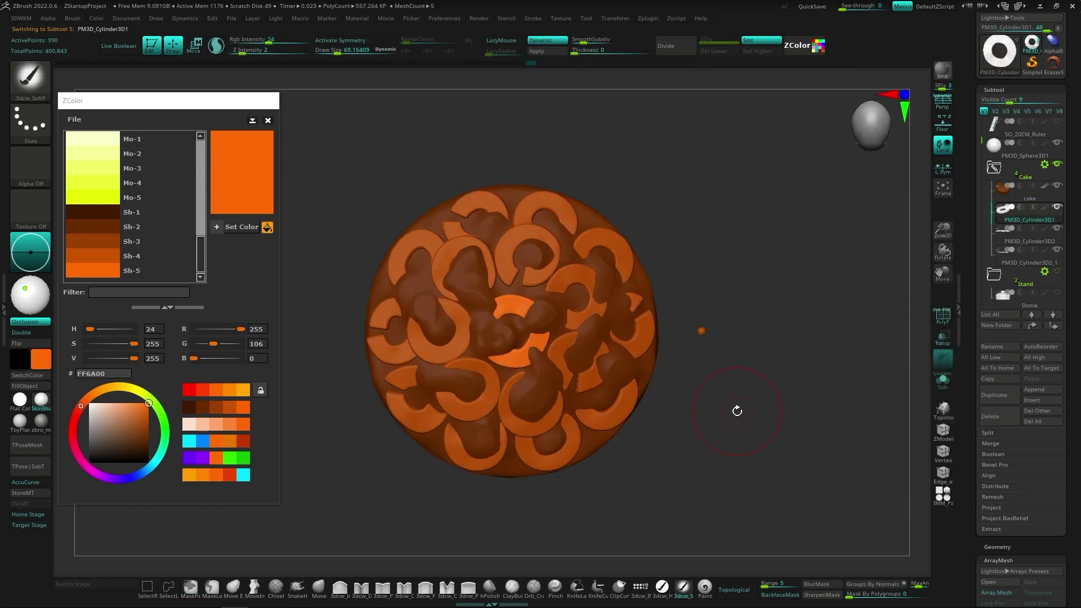
pyautogui.press('space')
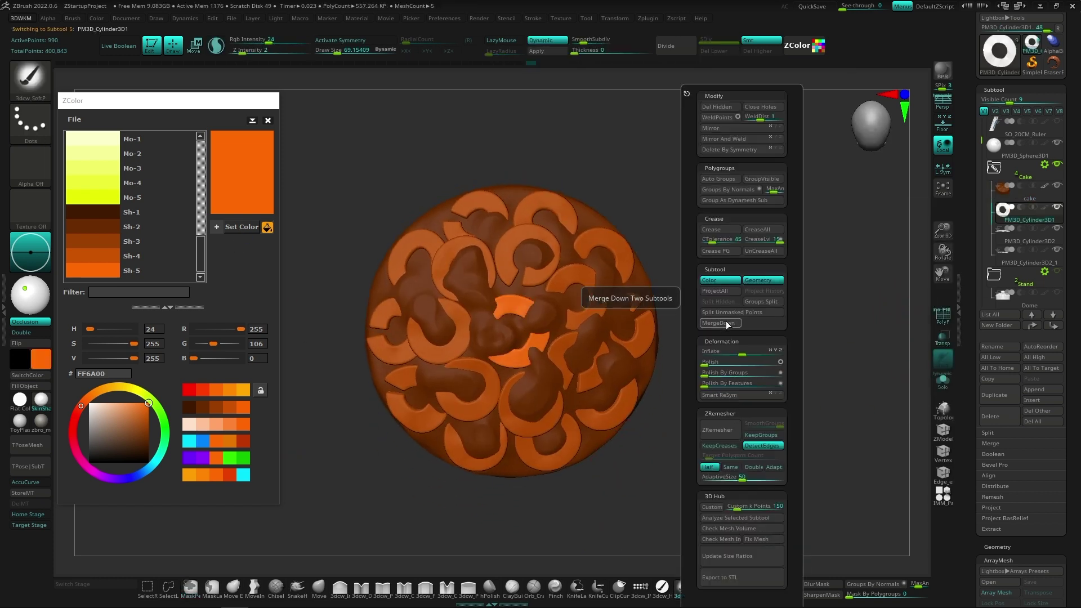
pyautogui.click(725, 323)
pyautogui.click(701, 349)
pyautogui.click(715, 344)
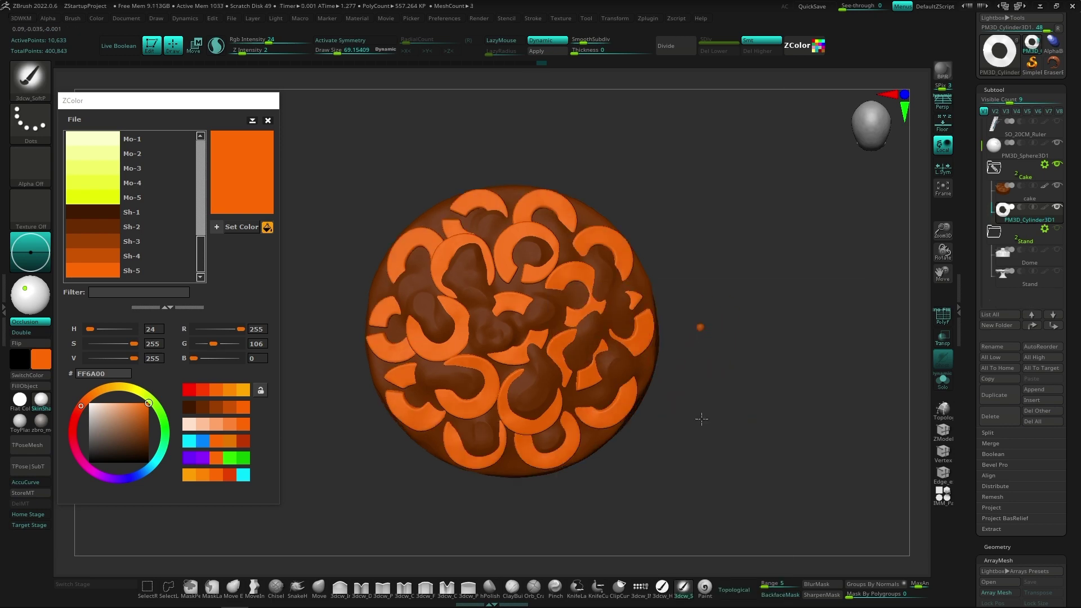
pyautogui.click(158, 226)
# Fill the merged rings pale yellow F5FF98, undo an orange trial, and reselect the cake subtool.
pyautogui.click(240, 227)
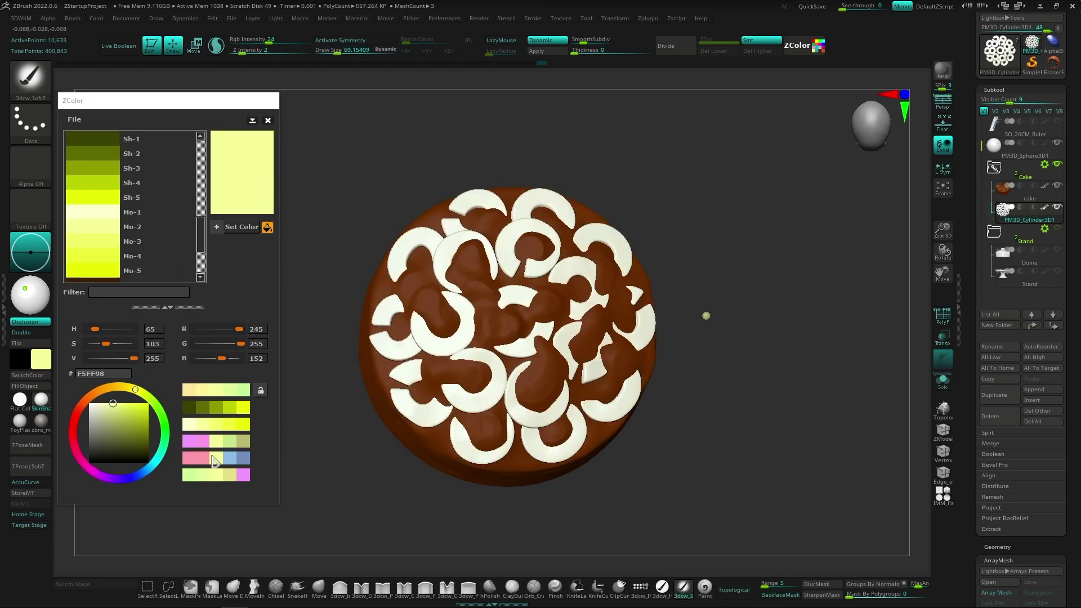
pyautogui.moveTo(662, 514)
pyautogui.mouseDown()
pyautogui.moveTo(703, 404)
pyautogui.moveTo(704, 495)
pyautogui.mouseUp()
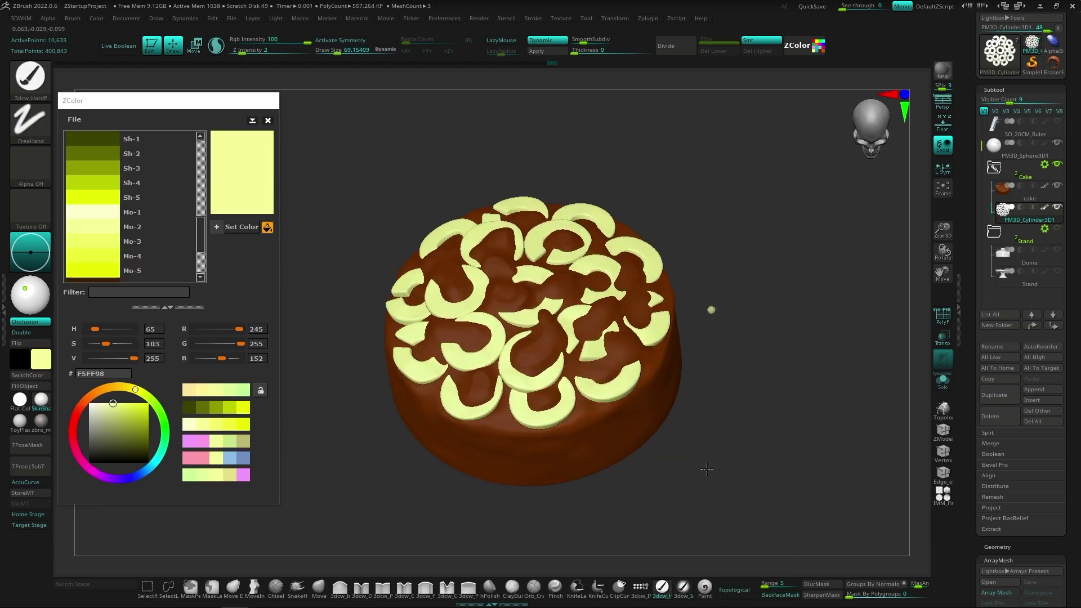
pyautogui.scroll(-2, 132, 225)
pyautogui.click(93, 271)
pyautogui.click(239, 227)
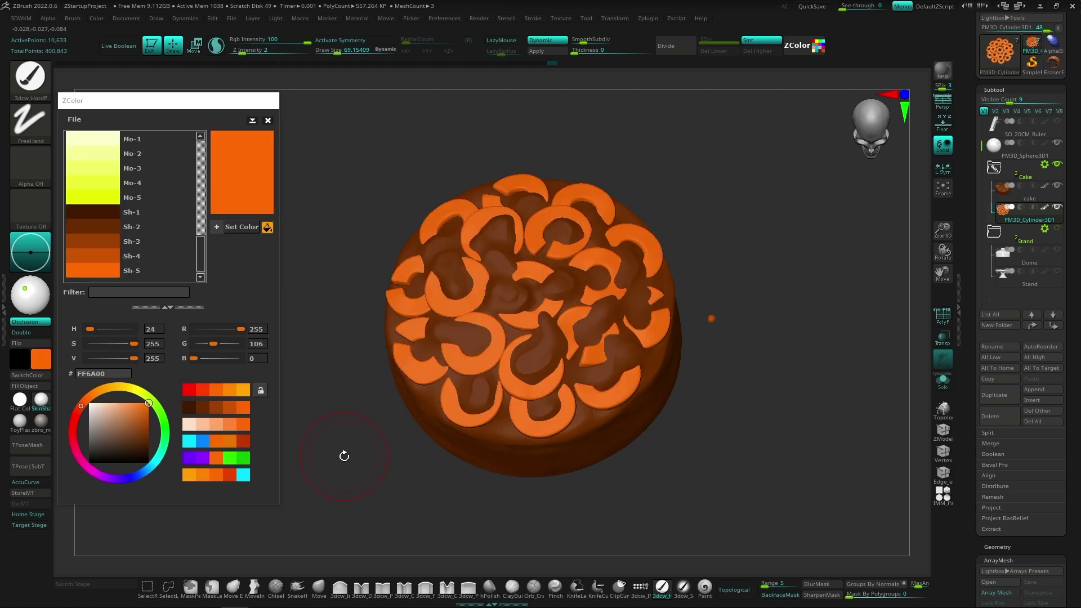
pyautogui.hotkey('ctrl', 'z')
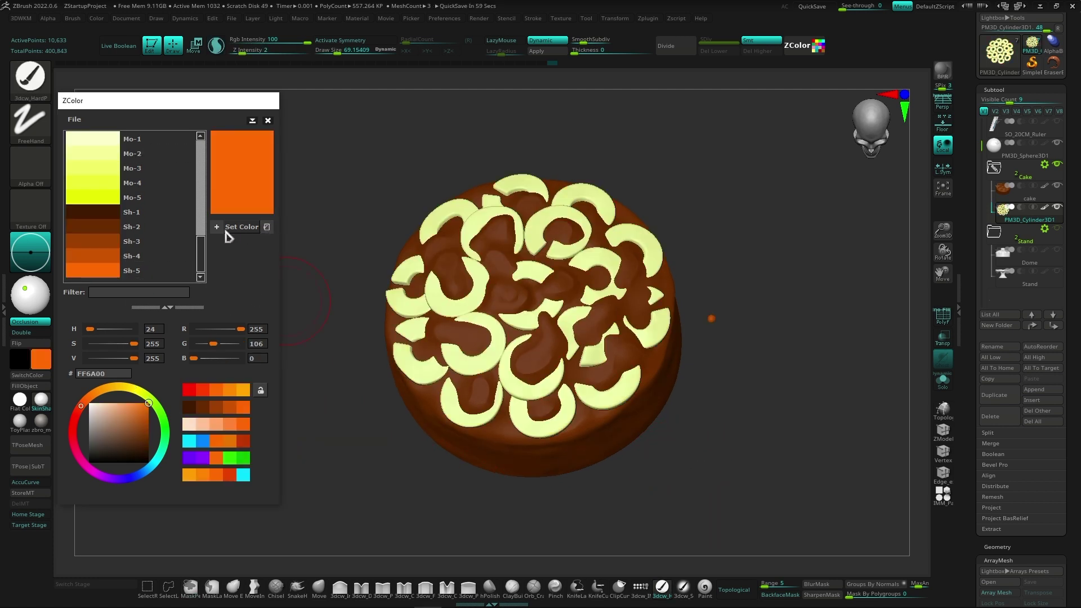
pyautogui.keyDown('alt'); pyautogui.click(582, 402); pyautogui.keyUp('alt')
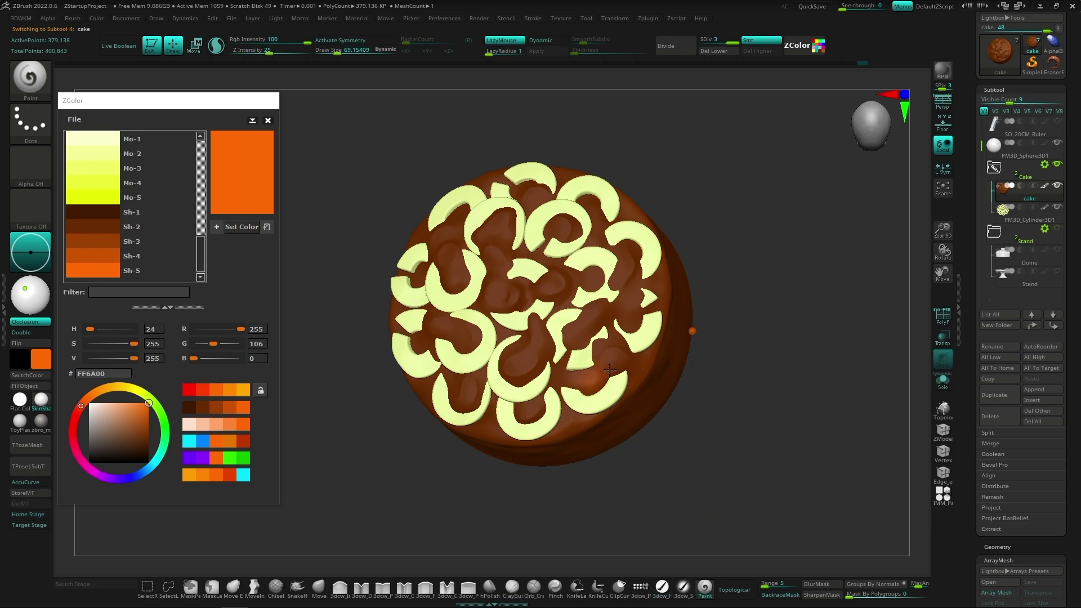
# Polypaint orange FF6A00 over the cake body from several angles.
pyautogui.moveTo(645, 249); pyautogui.dragTo(485, 400, button='right')
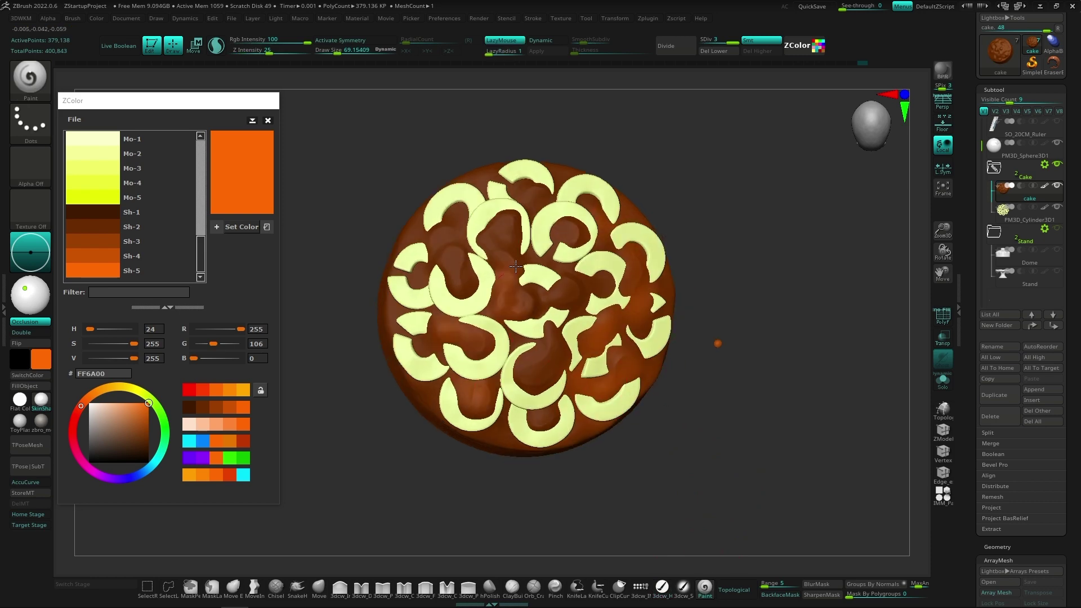
pyautogui.moveTo(628, 317); pyautogui.dragTo(432, 424, button='right')
pyautogui.moveTo(547, 308); pyautogui.dragTo(586, 327, button='right')
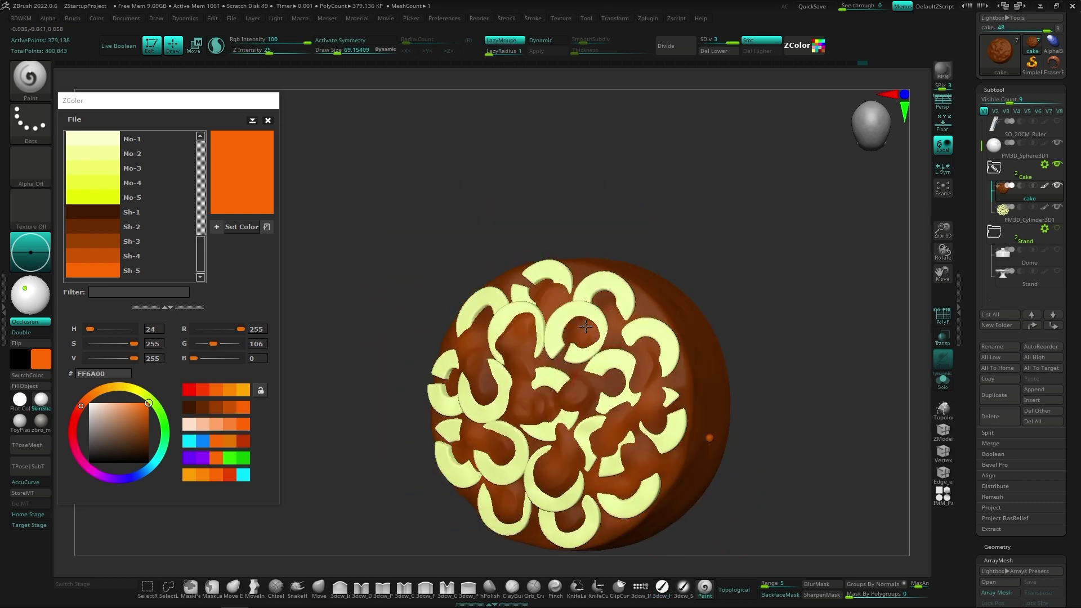
pyautogui.moveTo(615, 385)
pyautogui.mouseDown(button='right')
pyautogui.moveTo(772, 277)
pyautogui.moveTo(789, 332)
pyautogui.moveTo(443, 346)
pyautogui.moveTo(657, 414)
pyautogui.mouseUp(button='right')
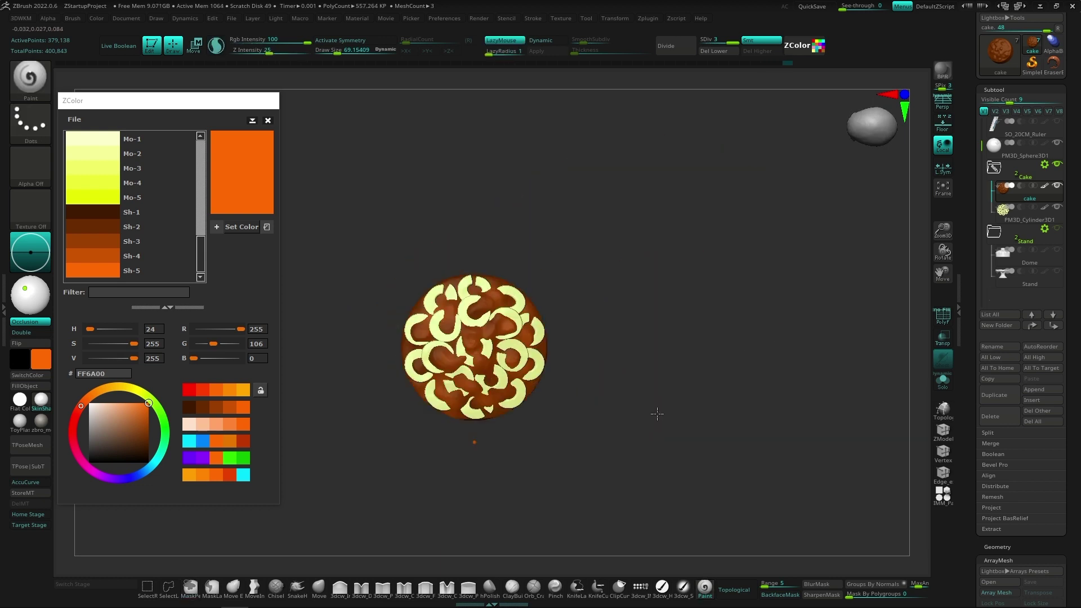
pyautogui.moveTo(796, 386)
pyautogui.mouseDown(button='right')
pyautogui.moveTo(552, 378)
pyautogui.moveTo(551, 394)
pyautogui.moveTo(623, 373)
pyautogui.mouseUp(button='right')
# Lower paint intensity to 39 and keep painting the cake sides orange around the cream rings.
pyautogui.press('space')
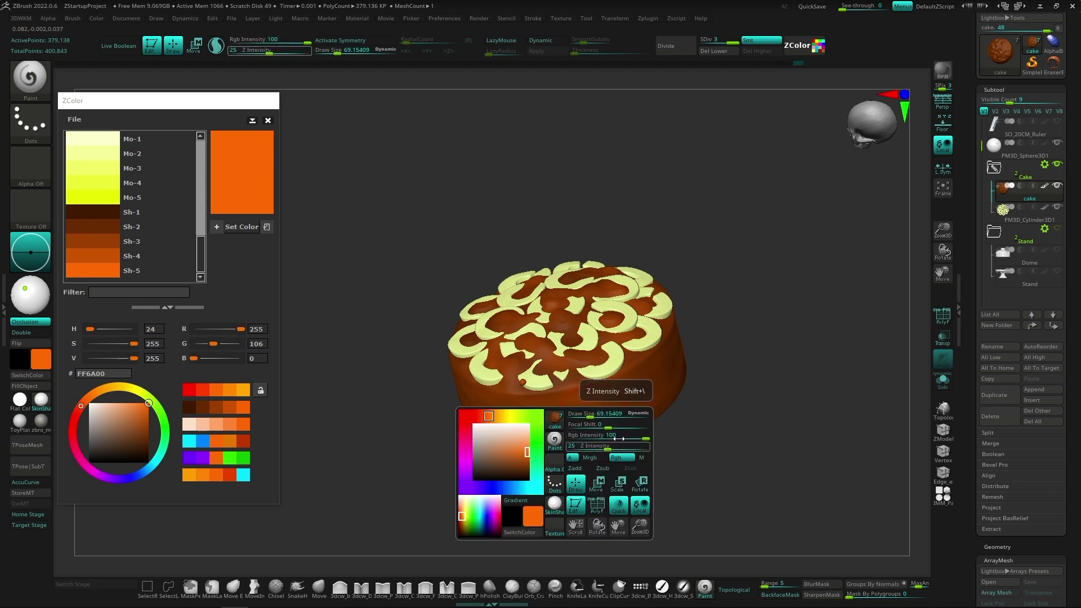
pyautogui.moveTo(628, 437); pyautogui.dragTo(600, 436)
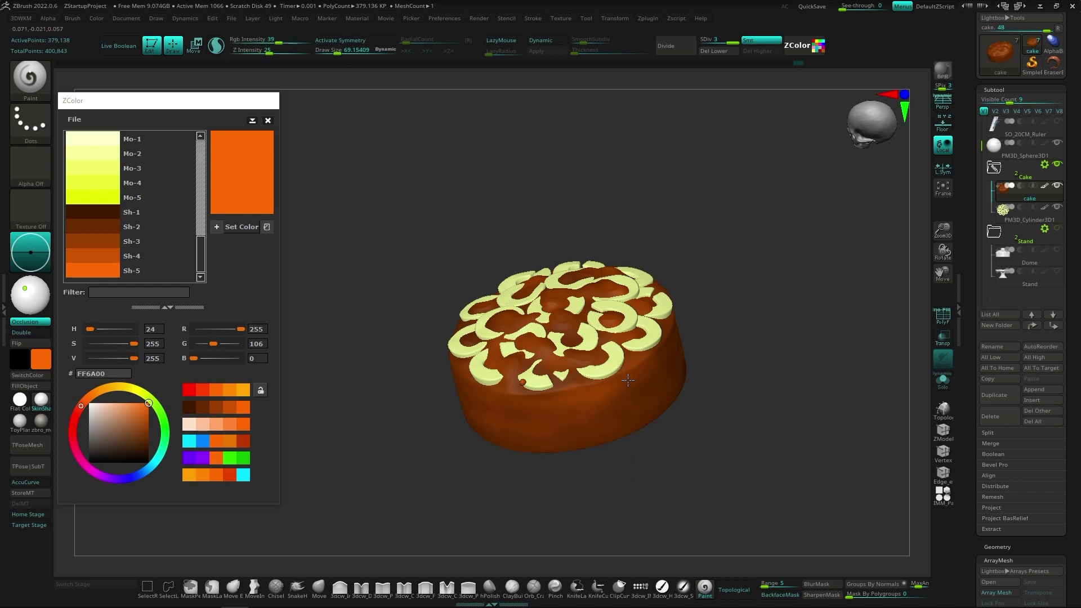
pyautogui.moveTo(628, 380)
pyautogui.mouseDown(button='right')
pyautogui.moveTo(658, 347)
pyautogui.moveTo(655, 330)
pyautogui.moveTo(513, 351)
pyautogui.mouseUp(button='right')
pyautogui.keyDown('alt'); pyautogui.moveTo(484, 232); pyautogui.dragTo(519, 367, button='right'); pyautogui.keyUp('alt')
pyautogui.moveTo(546, 448); pyautogui.dragTo(567, 370, button='right')
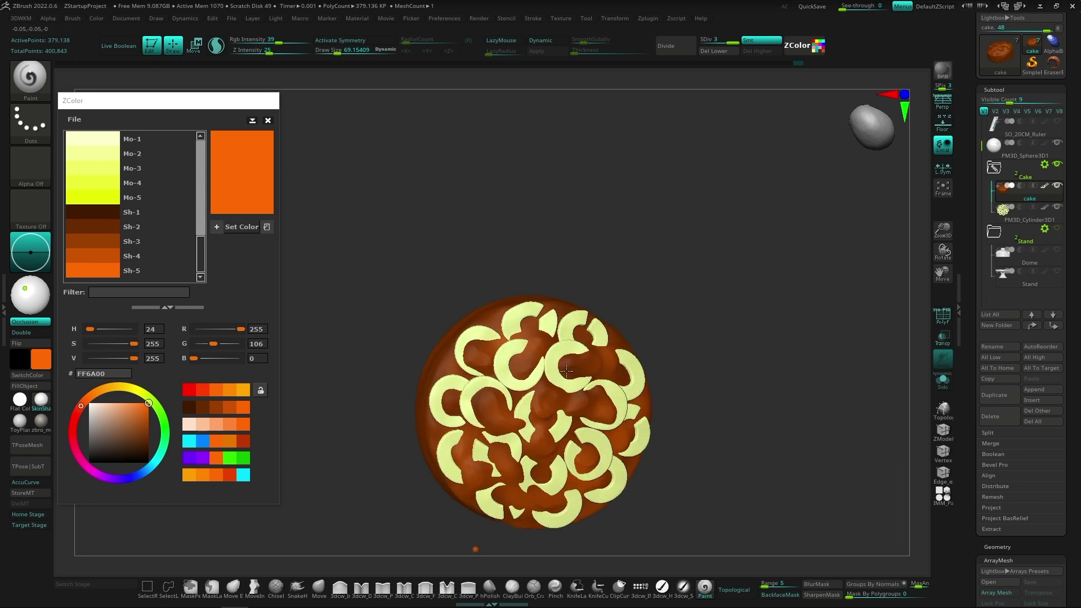
pyautogui.moveTo(539, 313)
pyautogui.mouseDown(button='right')
pyautogui.moveTo(742, 494)
pyautogui.moveTo(530, 409)
pyautogui.mouseUp(button='right')
pyautogui.moveTo(601, 435)
pyautogui.mouseDown(button='right')
pyautogui.moveTo(617, 428)
pyautogui.moveTo(498, 389)
pyautogui.mouseUp(button='right')
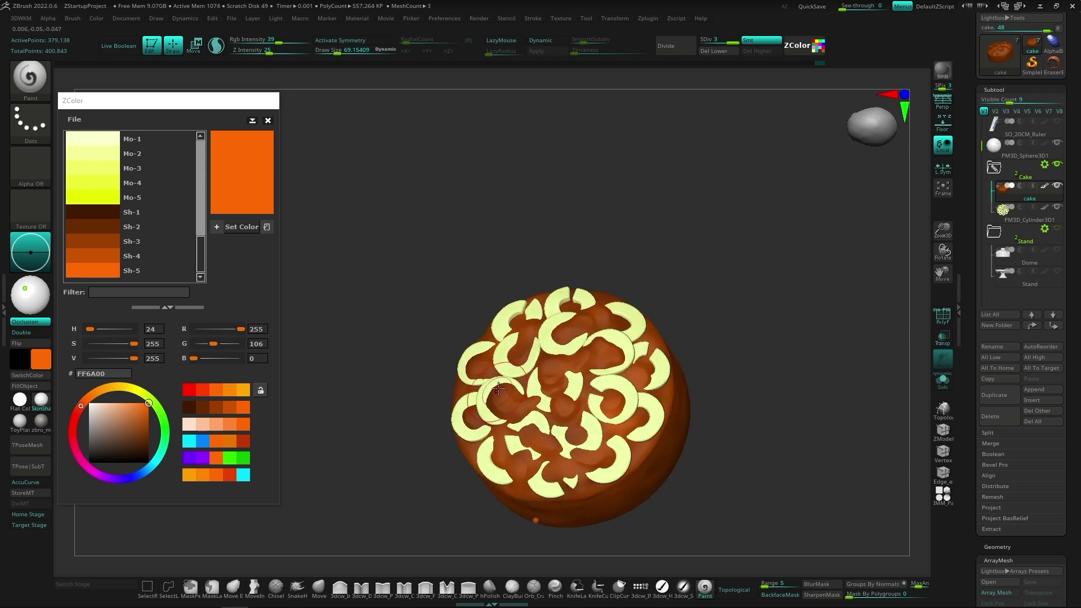
pyautogui.moveTo(588, 483)
pyautogui.keyDown('shift'); pyautogui.mouseDown(button='right')
pyautogui.moveTo(560, 386)
pyautogui.moveTo(673, 379)
pyautogui.moveTo(680, 388)
pyautogui.moveTo(619, 428)
pyautogui.moveTo(633, 413)
pyautogui.moveTo(521, 420)
pyautogui.mouseUp(button='right'); pyautogui.keyUp('shift')
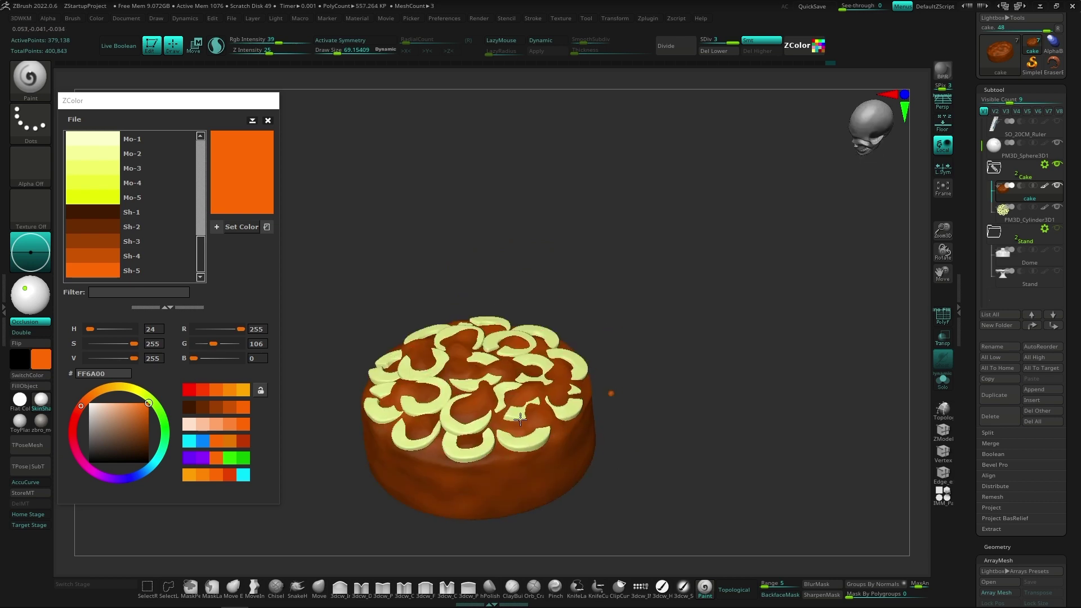
pyautogui.moveTo(462, 353)
pyautogui.mouseDown(button='right')
pyautogui.moveTo(700, 410)
pyautogui.moveTo(639, 391)
pyautogui.moveTo(549, 455)
pyautogui.mouseUp(button='right')
# Select the Orb_Cracks brush at Z Intensity 30 and carve crack-like wrinkles around the cake sides.
pyautogui.press('1')
pyautogui.press('space')
pyautogui.moveTo(558, 454); pyautogui.dragTo(580, 455)
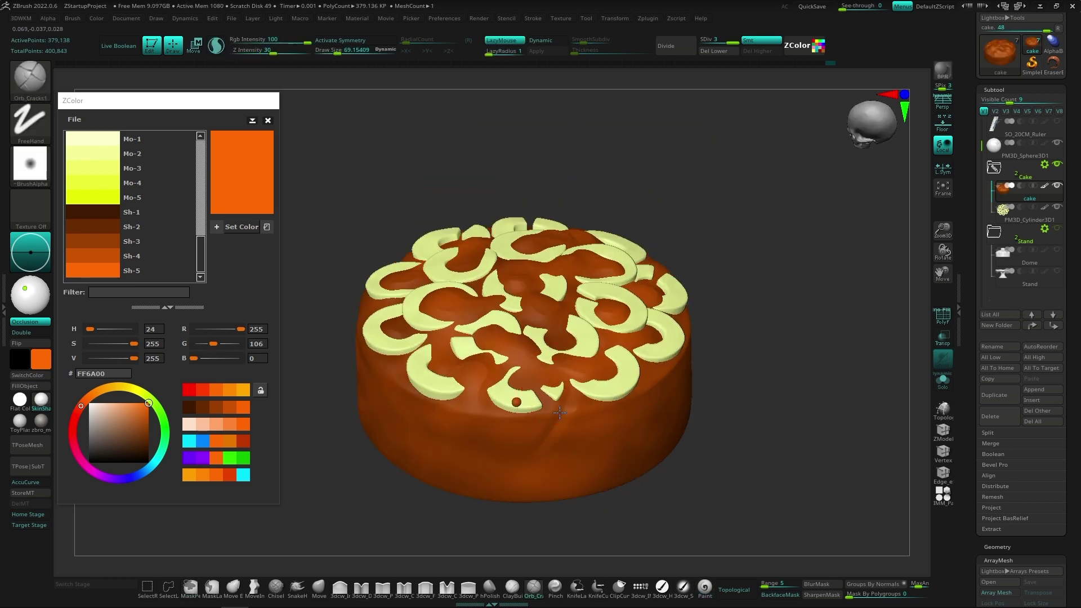
pyautogui.moveTo(560, 413); pyautogui.dragTo(569, 387, button='right')
pyautogui.moveTo(453, 478); pyautogui.dragTo(495, 339, button='right')
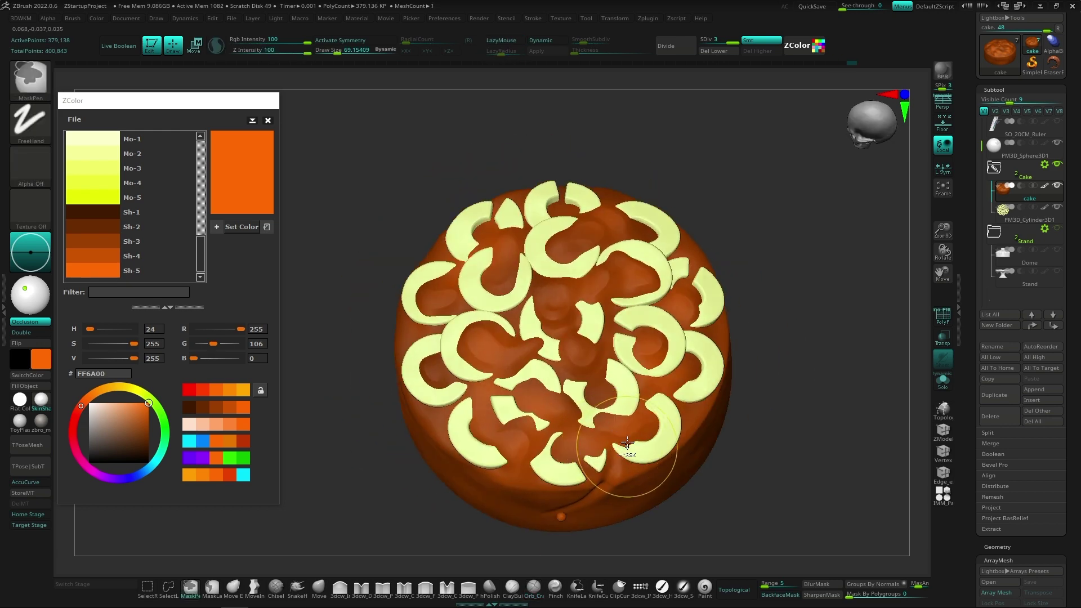
pyautogui.moveTo(615, 458)
pyautogui.keyDown('ctrl'); pyautogui.mouseDown(button='right')
pyautogui.moveTo(528, 388)
pyautogui.moveTo(500, 395)
pyautogui.moveTo(683, 405)
pyautogui.moveTo(680, 455)
pyautogui.moveTo(608, 422)
pyautogui.moveTo(535, 355)
pyautogui.moveTo(544, 339)
pyautogui.mouseUp(button='right'); pyautogui.keyUp('ctrl')
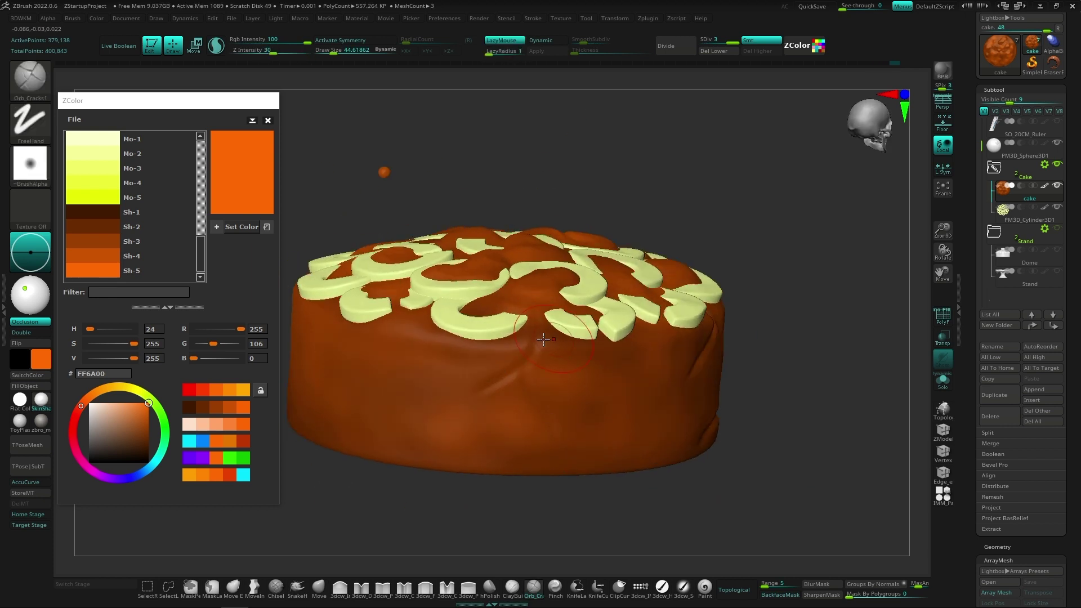
pyautogui.moveTo(526, 395)
pyautogui.mouseDown(button='right')
pyautogui.moveTo(676, 434)
pyautogui.moveTo(648, 507)
pyautogui.moveTo(598, 392)
pyautogui.moveTo(627, 482)
pyautogui.moveTo(676, 457)
pyautogui.moveTo(483, 417)
pyautogui.moveTo(623, 482)
pyautogui.moveTo(554, 436)
pyautogui.moveTo(570, 429)
pyautogui.moveTo(538, 425)
pyautogui.mouseUp(button='right')
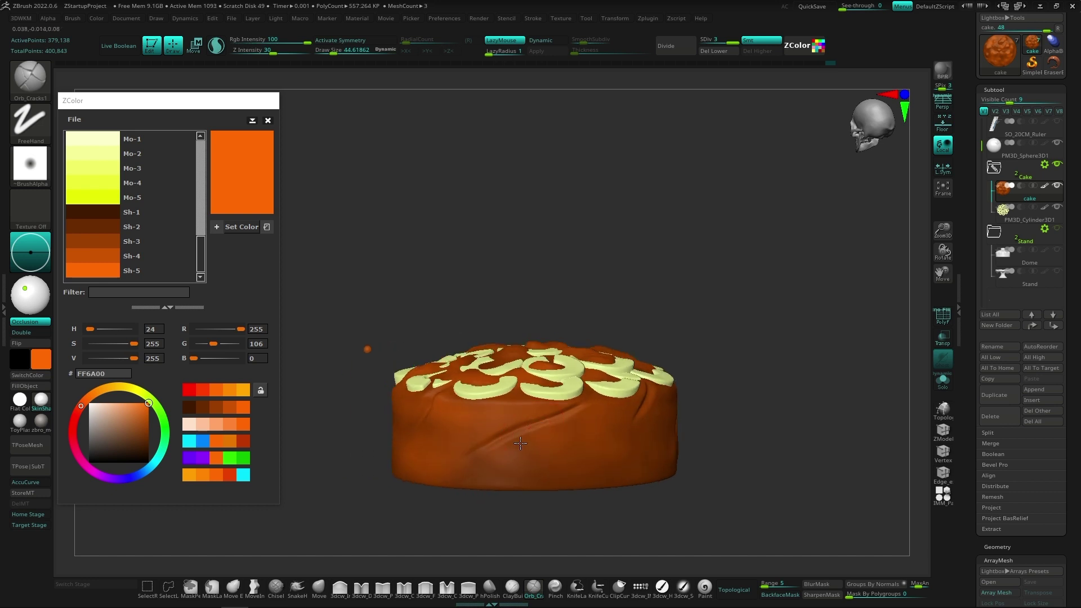
pyautogui.moveTo(499, 437)
pyautogui.mouseDown(button='right')
pyautogui.moveTo(677, 461)
pyautogui.moveTo(670, 427)
pyautogui.moveTo(644, 473)
pyautogui.moveTo(559, 488)
pyautogui.moveTo(569, 485)
pyautogui.mouseUp(button='right')
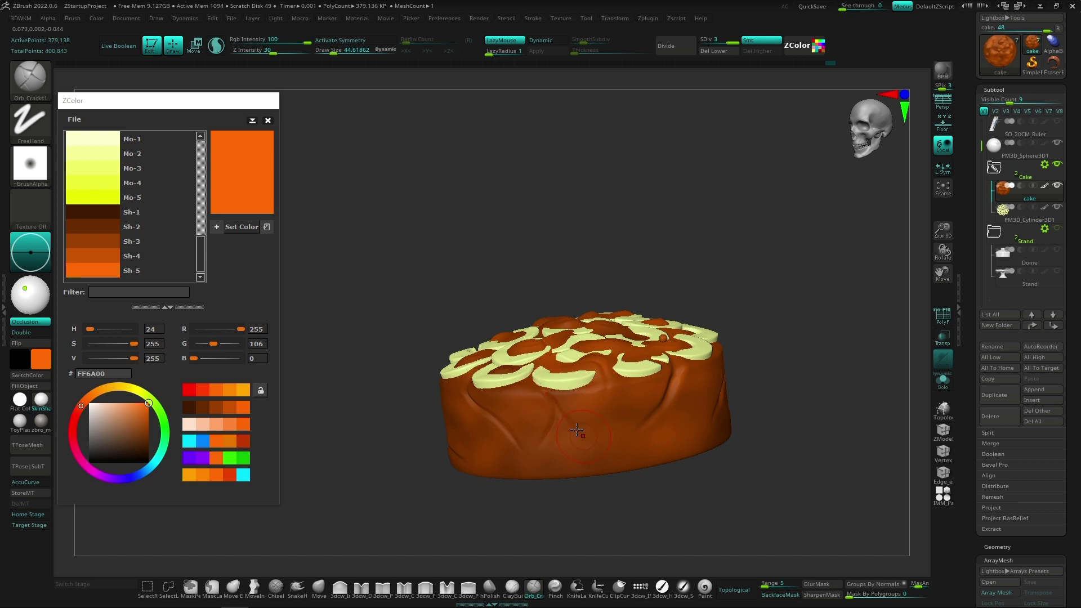
pyautogui.moveTo(577, 430); pyautogui.dragTo(636, 471, button='right')
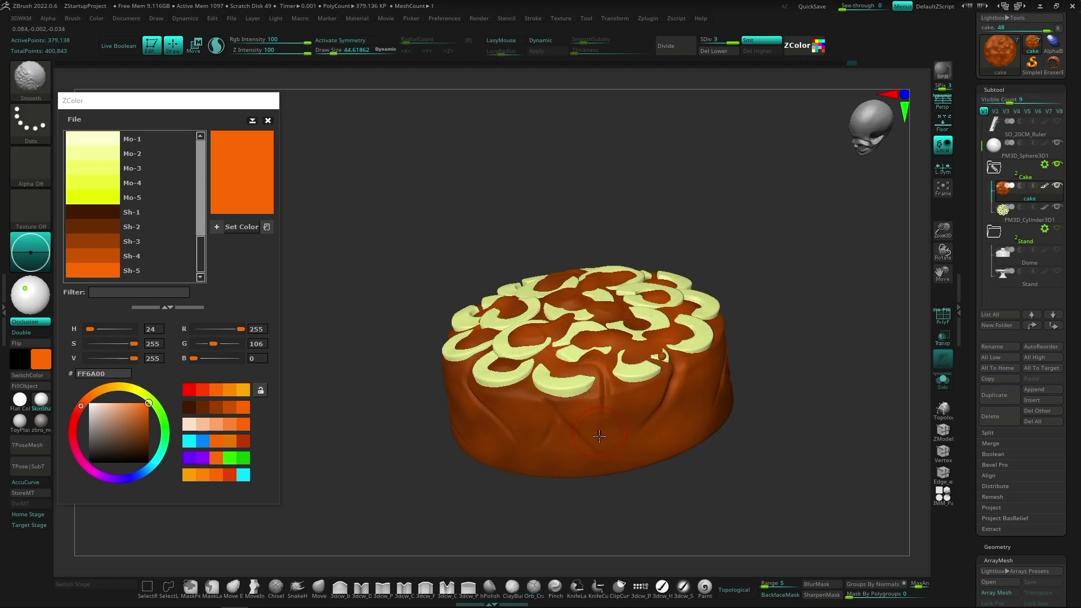
pyautogui.moveTo(598, 431)
pyautogui.mouseDown(button='right')
pyautogui.moveTo(454, 416)
pyautogui.moveTo(640, 452)
pyautogui.moveTo(477, 428)
pyautogui.moveTo(539, 476)
pyautogui.mouseUp(button='right')
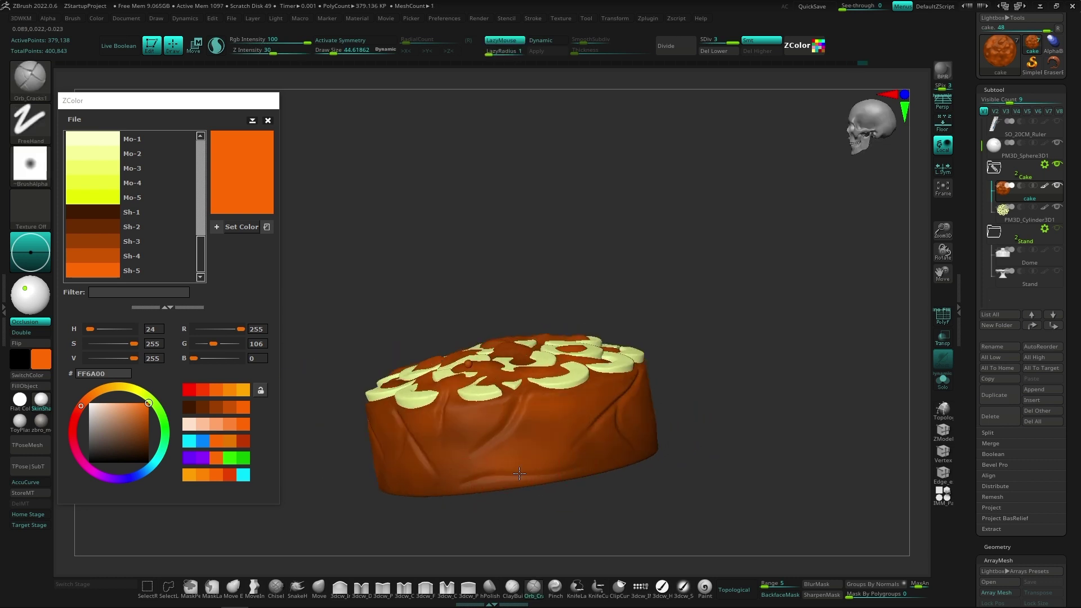
pyautogui.click(382, 589)
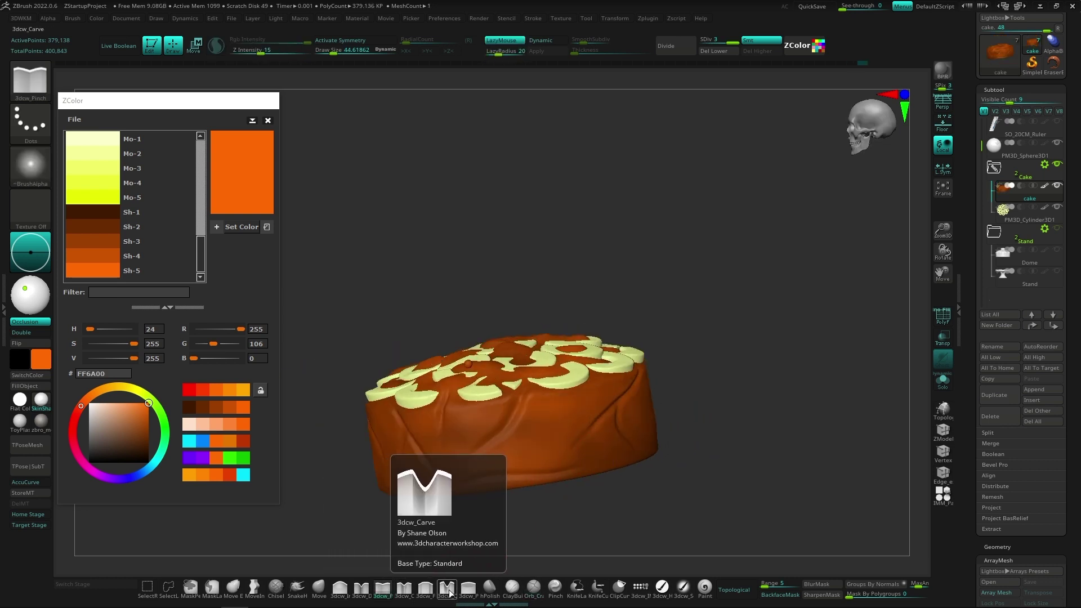
# Sharpen creases on the cake's upper sides, alternating the Pinch and Orb_Cracks brushes.
pyautogui.click(555, 588)
pyautogui.moveTo(541, 507)
pyautogui.mouseDown(button='right')
pyautogui.moveTo(466, 350)
pyautogui.moveTo(517, 446)
pyautogui.moveTo(518, 437)
pyautogui.mouseUp(button='right')
pyautogui.moveTo(646, 456)
pyautogui.mouseDown(button='right')
pyautogui.moveTo(613, 396)
pyautogui.moveTo(627, 426)
pyautogui.mouseUp(button='right')
pyautogui.moveTo(706, 400)
pyautogui.mouseDown(button='right')
pyautogui.moveTo(634, 436)
pyautogui.moveTo(738, 410)
pyautogui.moveTo(647, 413)
pyautogui.moveTo(662, 431)
pyautogui.moveTo(683, 410)
pyautogui.moveTo(599, 437)
pyautogui.moveTo(574, 459)
pyautogui.moveTo(566, 445)
pyautogui.mouseUp(button='right')
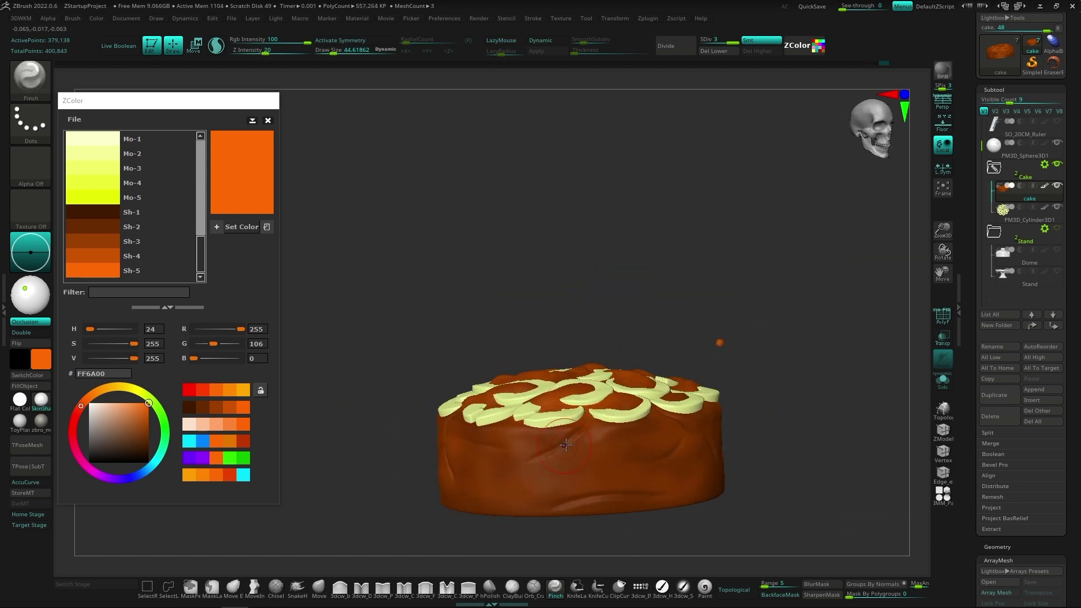
pyautogui.moveTo(673, 481)
pyautogui.mouseDown(button='right')
pyautogui.moveTo(664, 458)
pyautogui.moveTo(602, 473)
pyautogui.mouseUp(button='right')
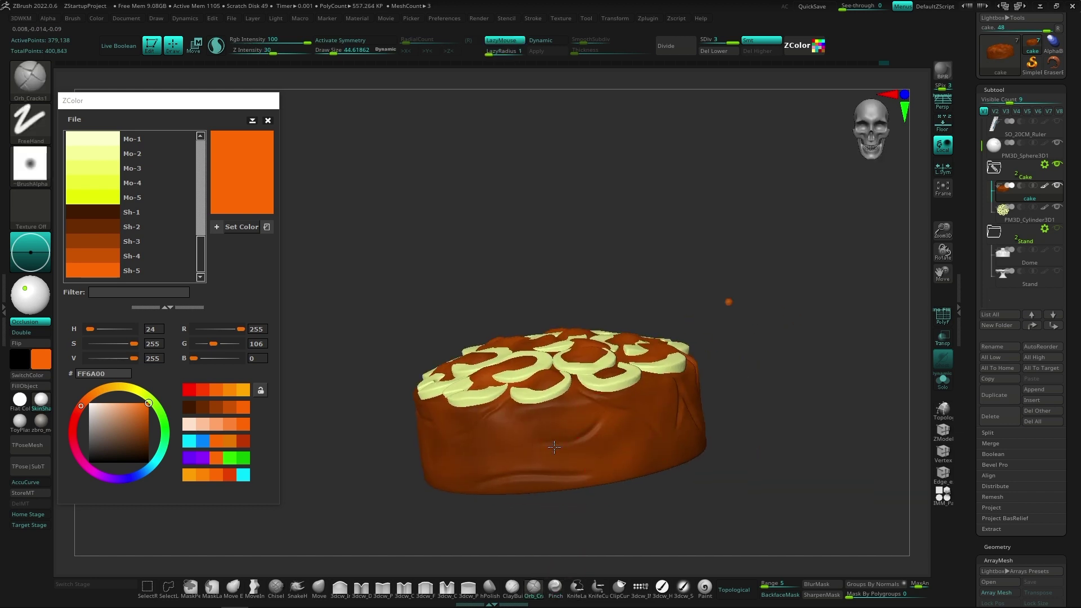
pyautogui.click(554, 588)
pyautogui.moveTo(557, 541); pyautogui.dragTo(544, 497, button='right')
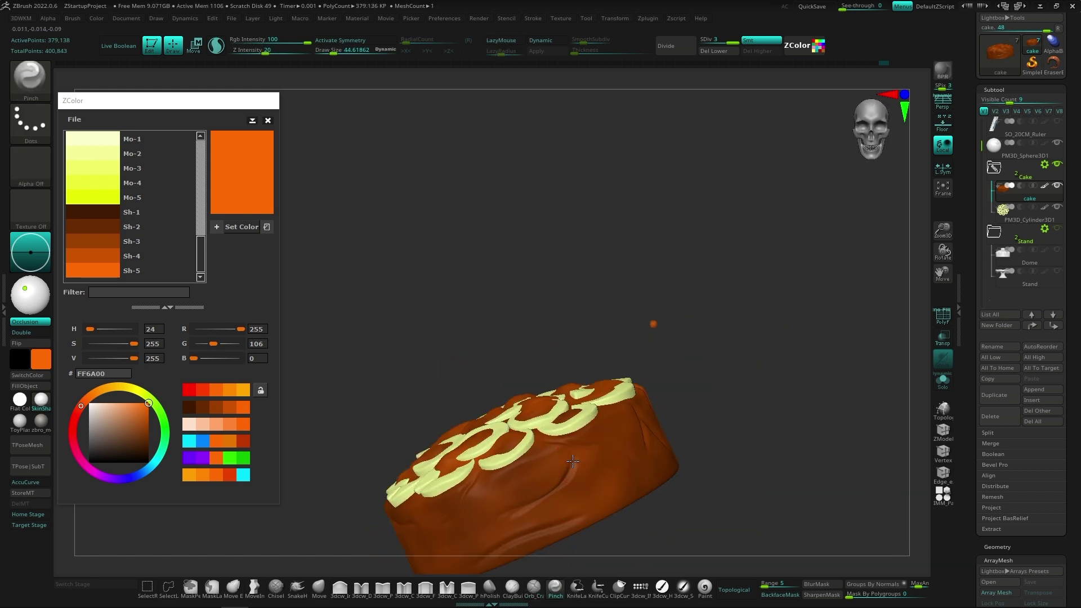
pyautogui.moveTo(573, 462)
pyautogui.mouseDown(button='right')
pyautogui.moveTo(611, 377)
pyautogui.moveTo(687, 465)
pyautogui.mouseUp(button='right')
pyautogui.click(533, 588)
pyautogui.click(555, 588)
pyautogui.moveTo(708, 503)
pyautogui.mouseDown(button='right')
pyautogui.moveTo(591, 428)
pyautogui.moveTo(704, 498)
pyautogui.moveTo(787, 476)
pyautogui.moveTo(646, 405)
pyautogui.moveTo(809, 430)
pyautogui.moveTo(713, 349)
pyautogui.moveTo(554, 387)
pyautogui.mouseUp(button='right')
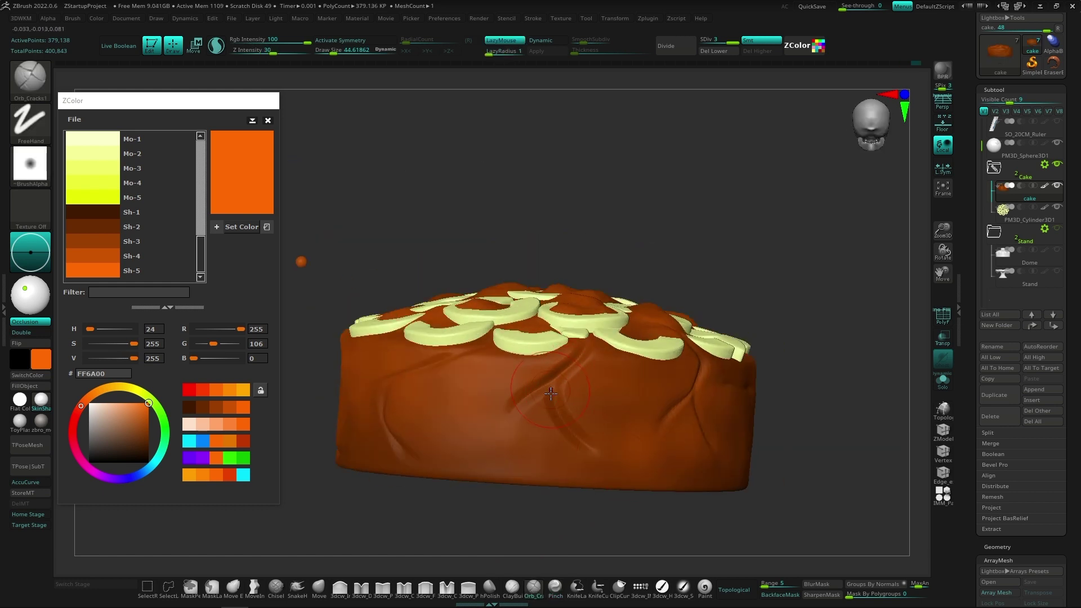
# Deepen the side creases from low angles, swapping Pinch (BPI) and Orb_Cracks (BOC).
pyautogui.press('b')
pyautogui.press('p')
pyautogui.press('i')
pyautogui.moveTo(631, 434)
pyautogui.mouseDown(button='right')
pyautogui.moveTo(573, 430)
pyautogui.moveTo(564, 370)
pyautogui.moveTo(745, 501)
pyautogui.moveTo(656, 495)
pyautogui.moveTo(540, 565)
pyautogui.mouseUp(button='right')
pyautogui.press('b')
pyautogui.press('o')
pyautogui.press('c')
pyautogui.moveTo(548, 397)
pyautogui.mouseDown(button='right')
pyautogui.moveTo(496, 377)
pyautogui.moveTo(496, 360)
pyautogui.moveTo(473, 389)
pyautogui.moveTo(398, 382)
pyautogui.moveTo(549, 532)
pyautogui.mouseUp(button='right')
pyautogui.press('b')
pyautogui.press('p')
pyautogui.press('i')
pyautogui.moveTo(443, 421)
pyautogui.mouseDown(button='right')
pyautogui.moveTo(465, 438)
pyautogui.moveTo(705, 471)
pyautogui.moveTo(698, 461)
pyautogui.mouseUp(button='right')
pyautogui.press('b')
pyautogui.press('o')
pyautogui.press('c')
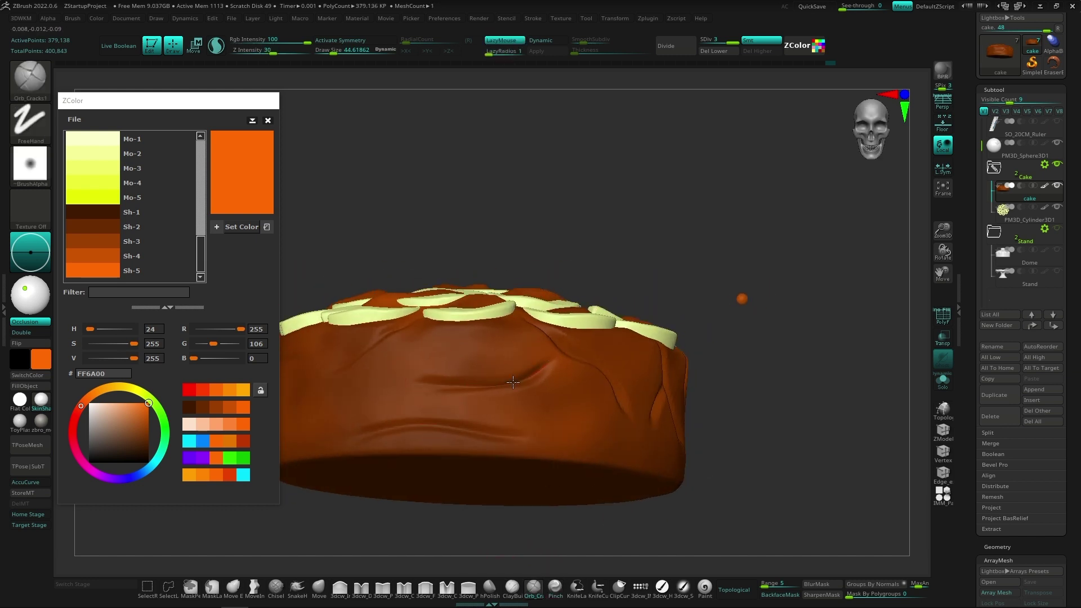
# Continue cracking and pinching folds around the cake from diagonal and side-on views.
pyautogui.click(555, 588)
pyautogui.moveTo(552, 546); pyautogui.dragTo(548, 517, button='right')
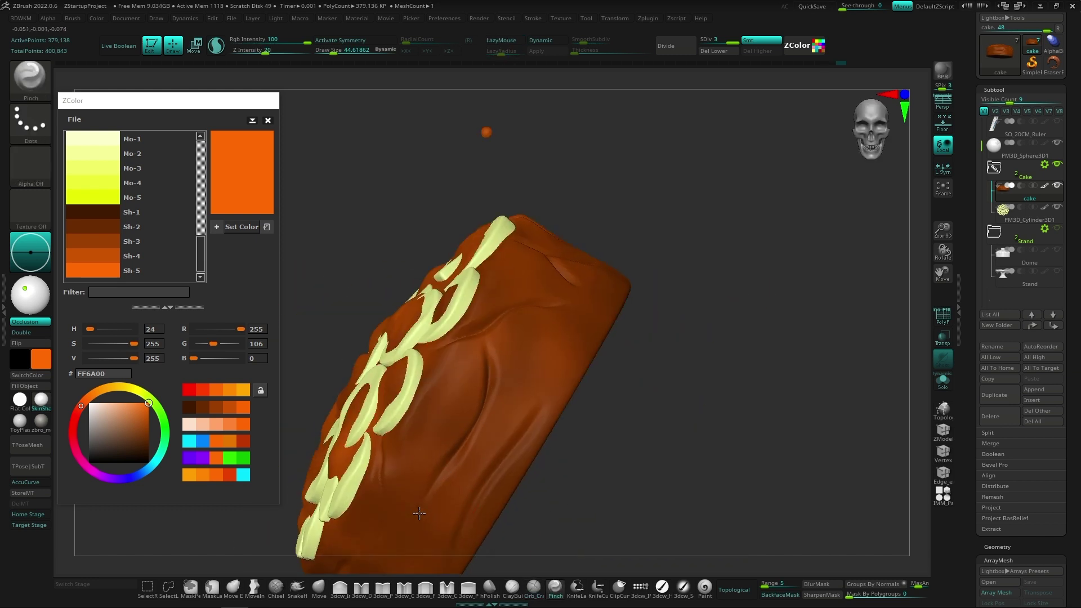
pyautogui.moveTo(419, 513); pyautogui.dragTo(736, 430, button='right')
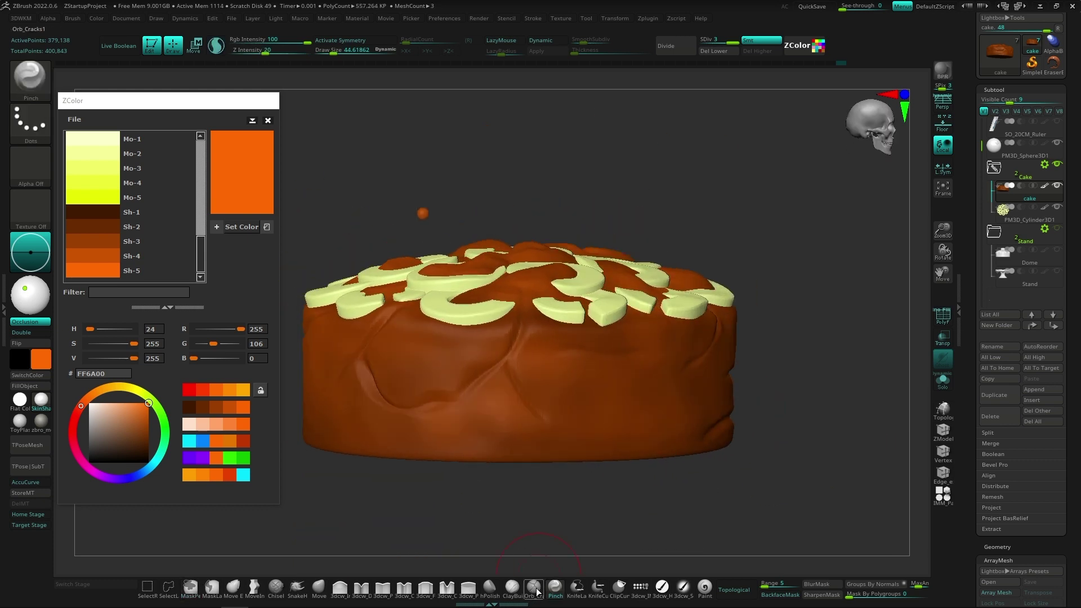
pyautogui.click(537, 591)
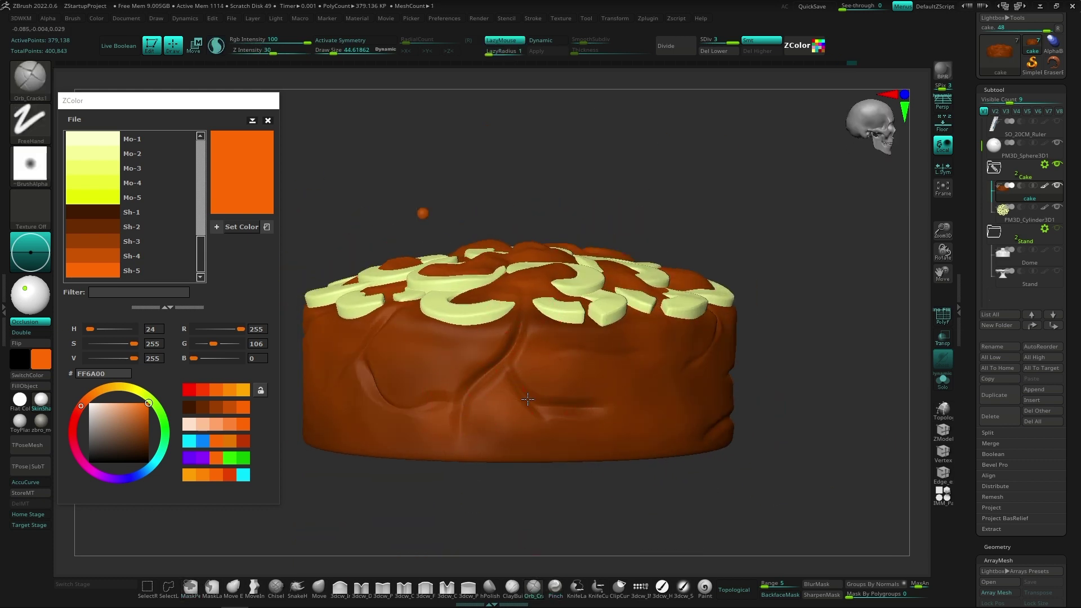
pyautogui.click(555, 589)
pyautogui.keyDown('ctrl'); pyautogui.moveTo(542, 410); pyautogui.dragTo(715, 471, button='right'); pyautogui.keyUp('ctrl')
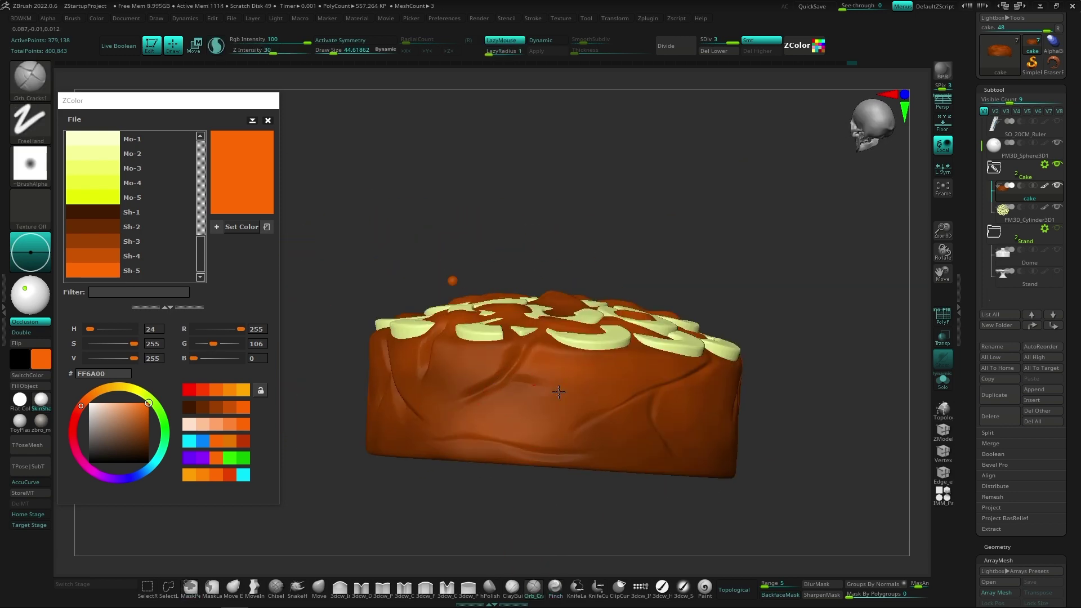
pyautogui.moveTo(593, 376)
pyautogui.mouseDown(button='right')
pyautogui.moveTo(574, 407)
pyautogui.moveTo(544, 357)
pyautogui.moveTo(557, 426)
pyautogui.mouseUp(button='right')
pyautogui.click(555, 588)
pyautogui.moveTo(585, 564); pyautogui.dragTo(559, 567)
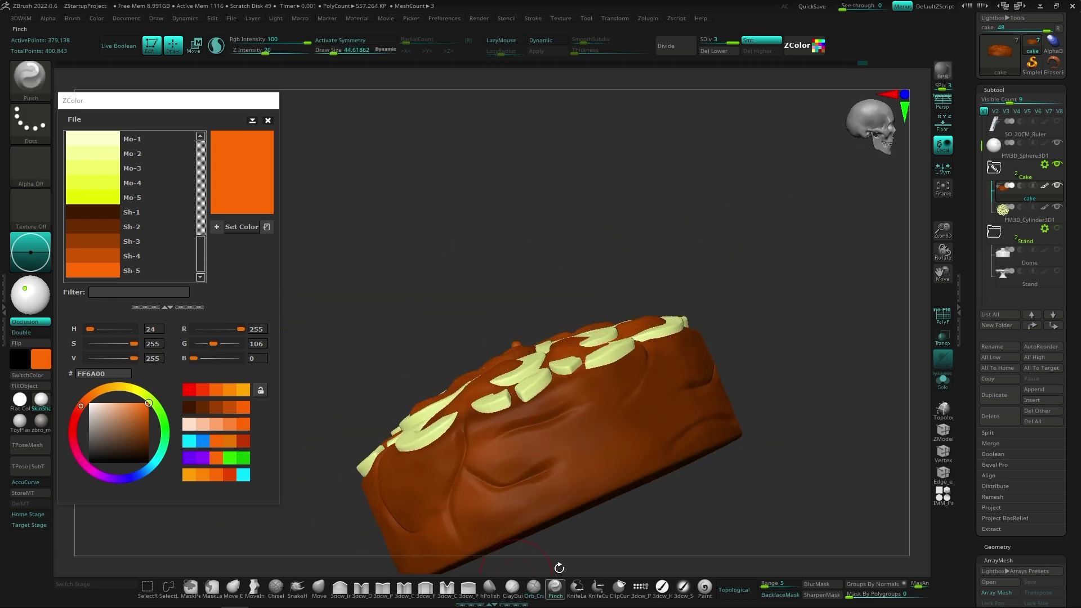
pyautogui.moveTo(579, 408)
pyautogui.mouseDown(button='right')
pyautogui.moveTo(627, 466)
pyautogui.moveTo(602, 375)
pyautogui.mouseUp(button='right')
pyautogui.moveTo(579, 422); pyautogui.dragTo(589, 355, button='right')
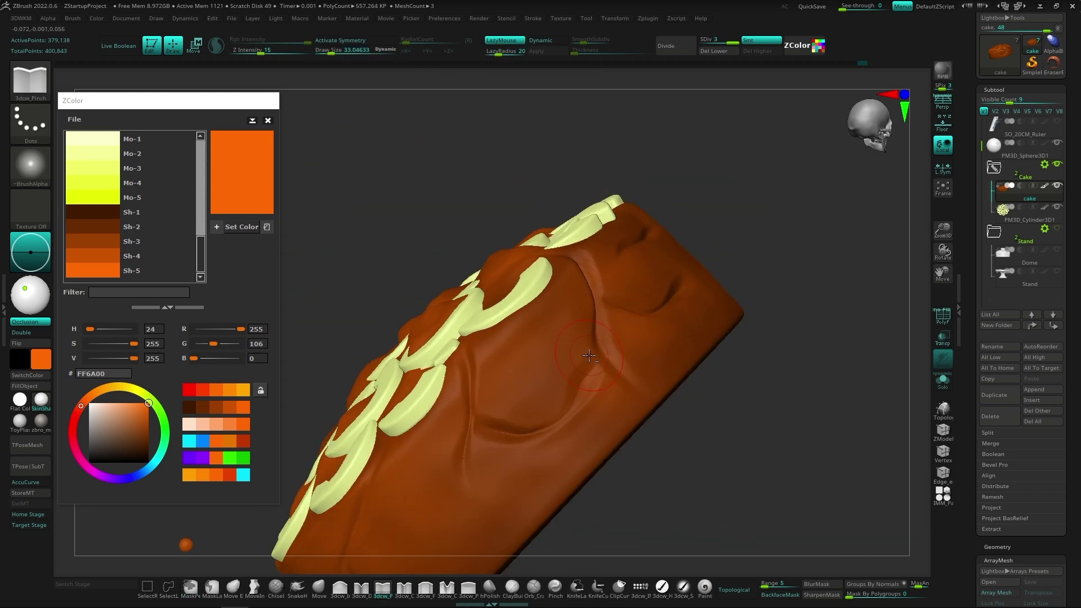
# Add more pinched creases around the cake sides, alternating Pinch and Orb_Cracks.
pyautogui.press('b')
pyautogui.press('p')
pyautogui.press('i')
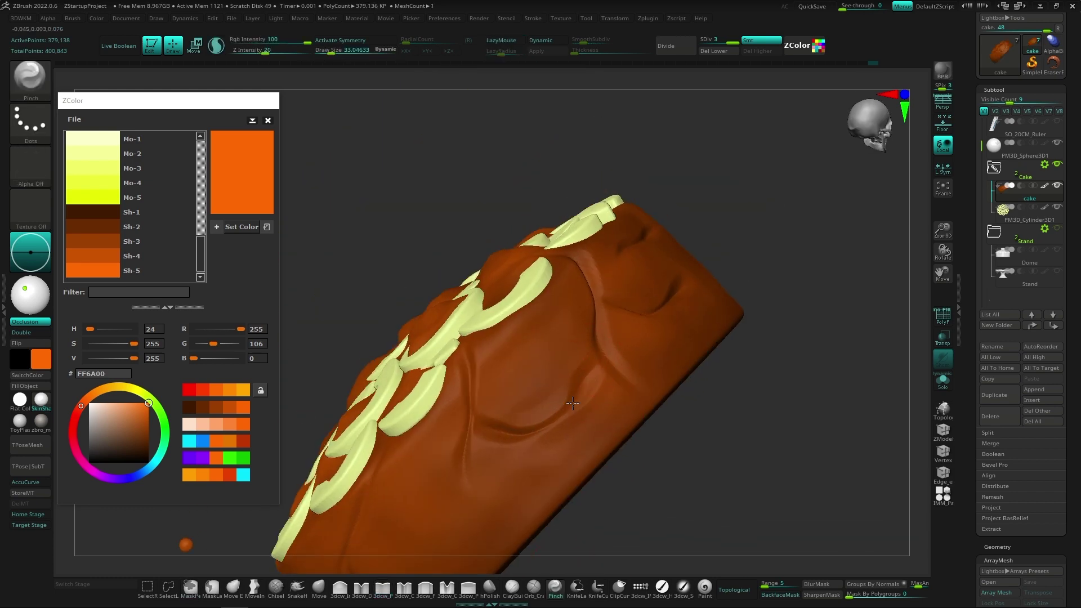
pyautogui.moveTo(573, 403)
pyautogui.mouseDown(button='right')
pyautogui.moveTo(708, 415)
pyautogui.moveTo(517, 349)
pyautogui.moveTo(478, 467)
pyautogui.moveTo(541, 528)
pyautogui.mouseUp(button='right')
pyautogui.press('b')
pyautogui.press('o')
pyautogui.press('c')
pyautogui.press('b')
pyautogui.press('p')
pyautogui.press('i')
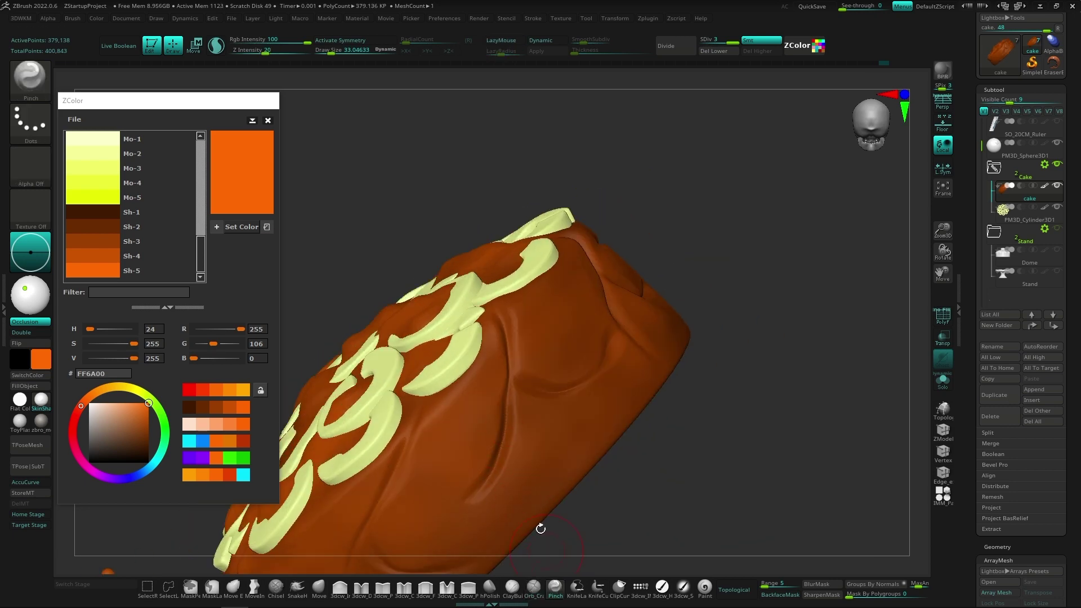
pyautogui.moveTo(511, 481)
pyautogui.mouseDown(button='right')
pyautogui.moveTo(688, 466)
pyautogui.moveTo(693, 447)
pyautogui.moveTo(524, 394)
pyautogui.moveTo(495, 417)
pyautogui.mouseUp(button='right')
# Crack and pinch the remaining side folds with an enlarged Pinch brush.
pyautogui.press('b')
pyautogui.press('o')
pyautogui.press('c')
pyautogui.press('b')
pyautogui.press('p')
pyautogui.press('i')
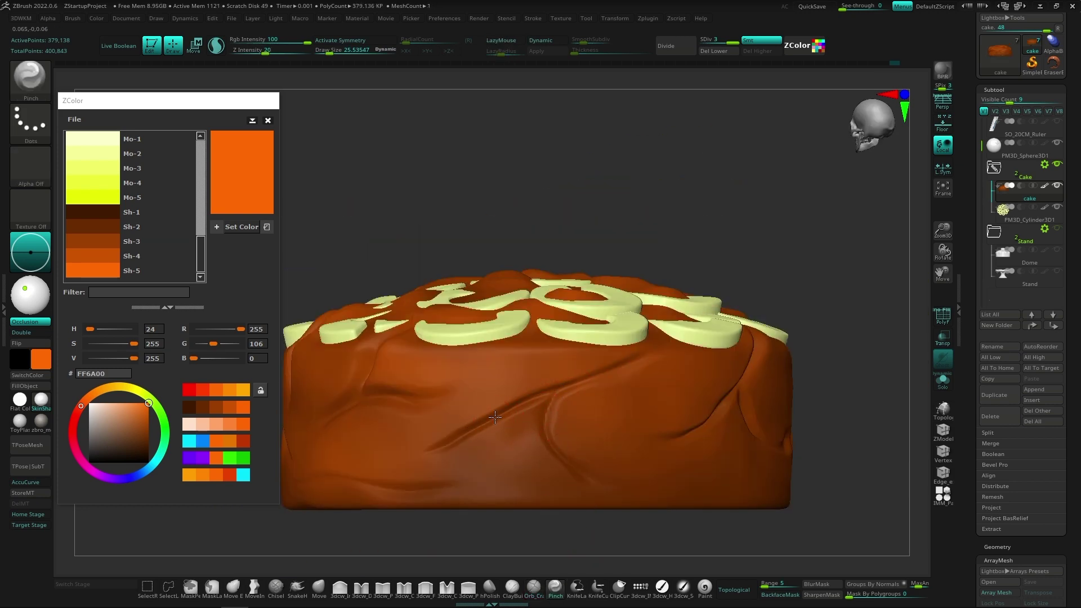
pyautogui.press(']')
pyautogui.moveTo(549, 453)
pyautogui.mouseDown(button='right')
pyautogui.moveTo(600, 391)
pyautogui.moveTo(584, 472)
pyautogui.moveTo(590, 391)
pyautogui.moveTo(651, 504)
pyautogui.moveTo(642, 349)
pyautogui.moveTo(637, 398)
pyautogui.moveTo(606, 433)
pyautogui.moveTo(556, 449)
pyautogui.moveTo(611, 449)
pyautogui.moveTo(557, 379)
pyautogui.moveTo(602, 434)
pyautogui.moveTo(619, 394)
pyautogui.moveTo(619, 450)
pyautogui.moveTo(568, 428)
pyautogui.moveTo(619, 450)
pyautogui.moveTo(608, 462)
pyautogui.mouseUp(button='right')
# Deepen the folds in the filling between the cream rings with the finer 3dcw_Pinch brush.
pyautogui.press('1')
pyautogui.click(382, 590)
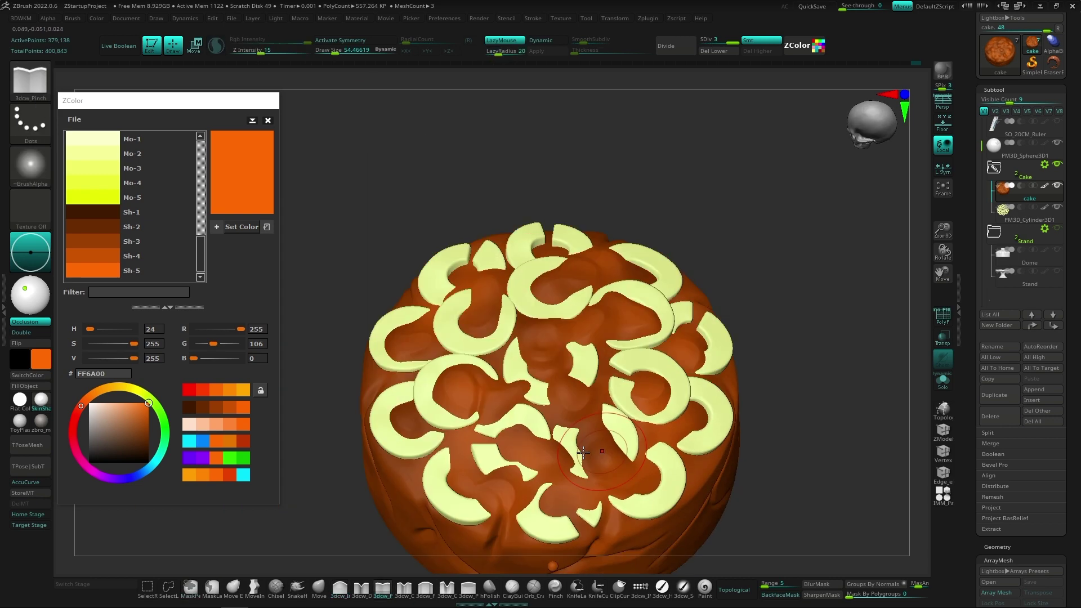
pyautogui.keyDown('ctrl'); pyautogui.moveTo(495, 451); pyautogui.dragTo(500, 420, button='right'); pyautogui.keyUp('ctrl')
pyautogui.press('f')
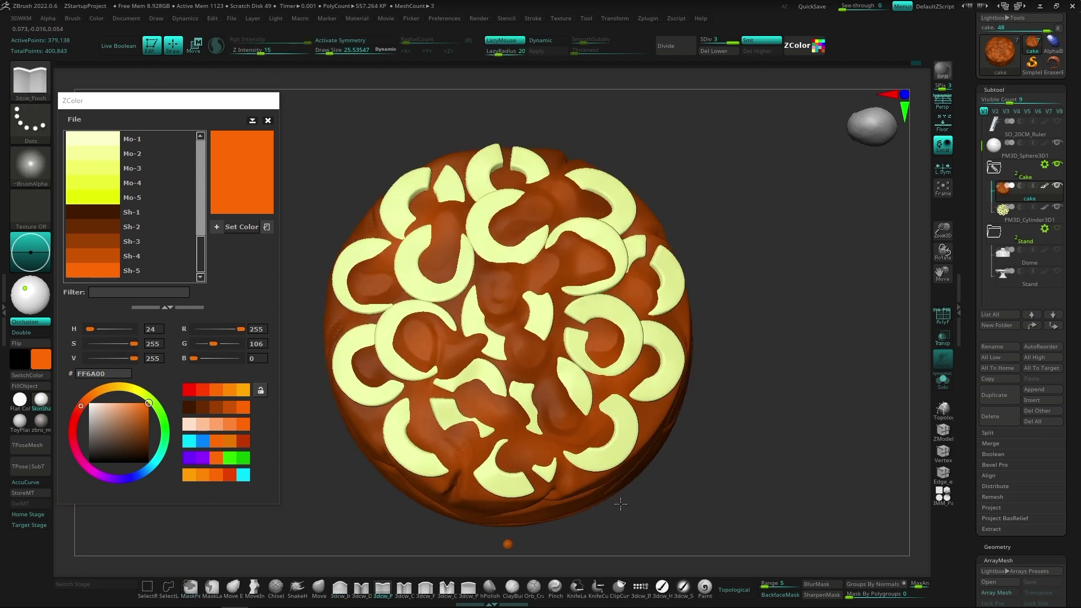
pyautogui.moveTo(563, 440); pyautogui.dragTo(552, 451, button='right')
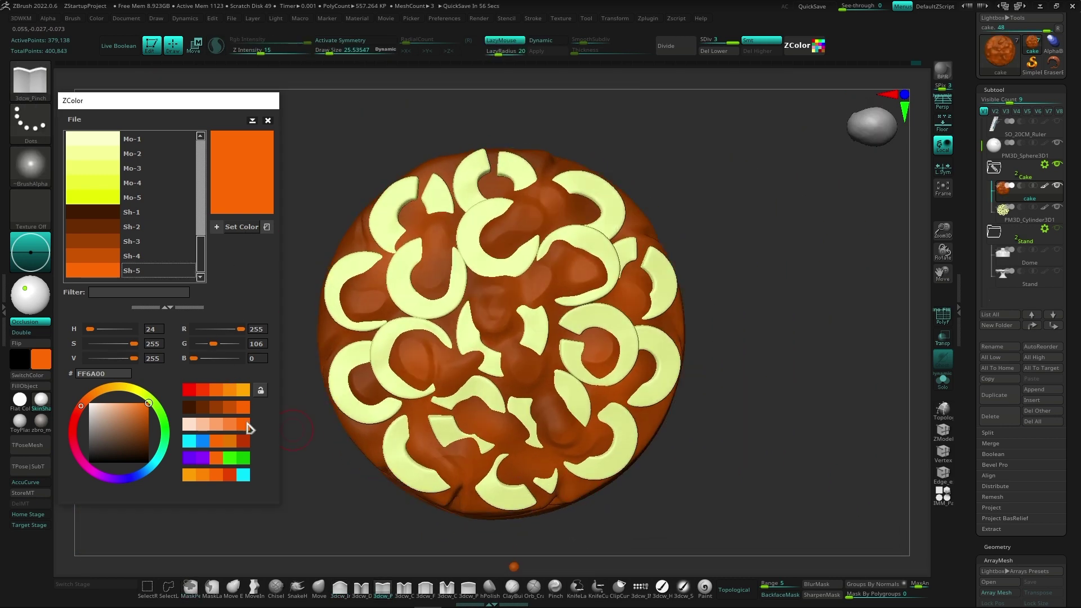
# Pick peach FF8534 as the paint colour and give the paint brush Alpha 07.
pyautogui.click(258, 438)
pyautogui.click(108, 256)
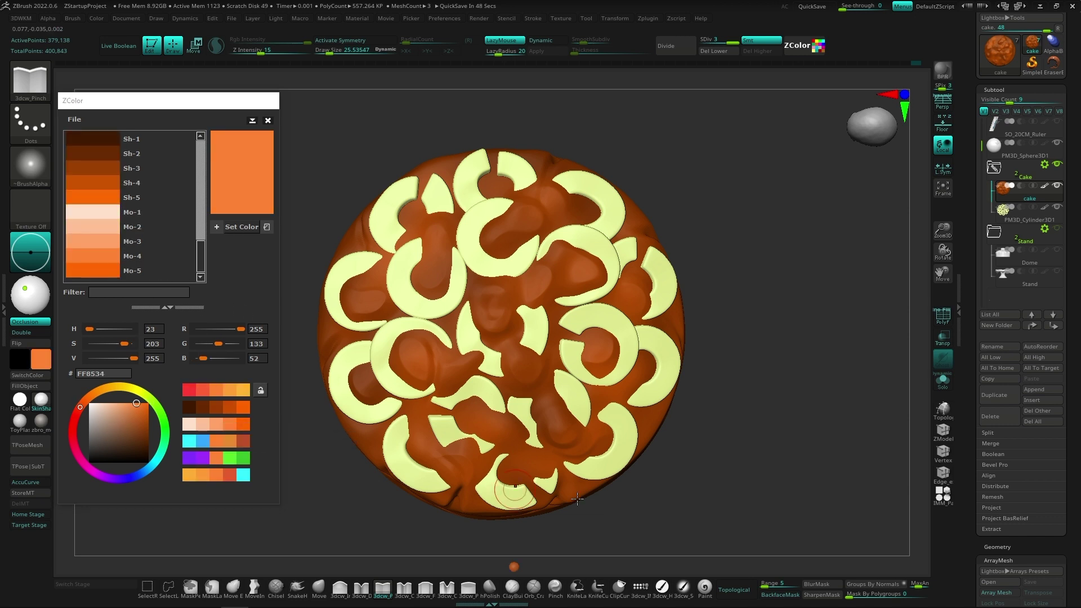
pyautogui.click(705, 587)
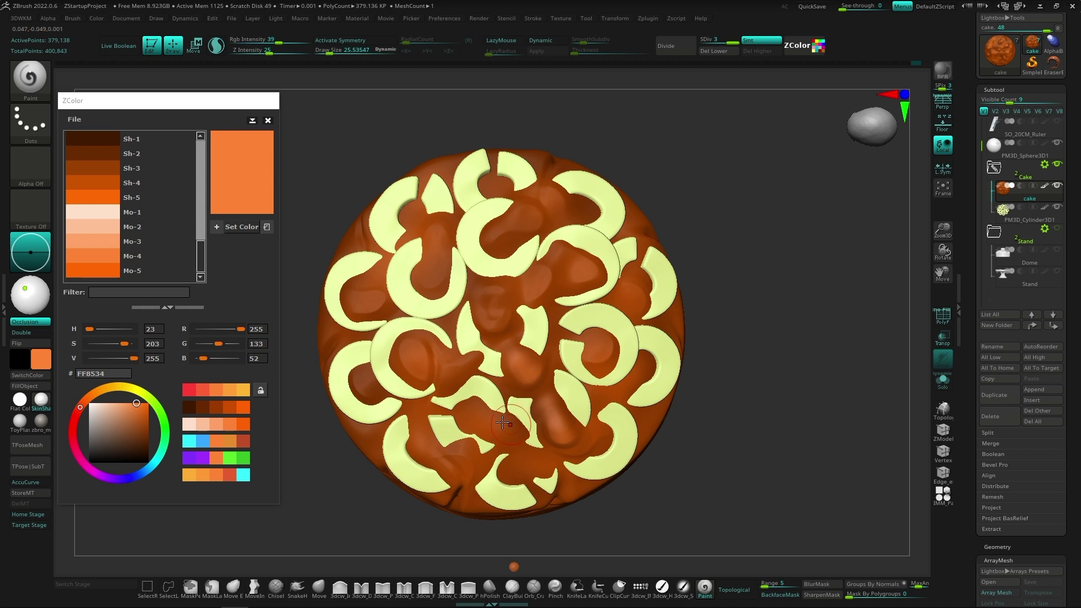
pyautogui.click(268, 120)
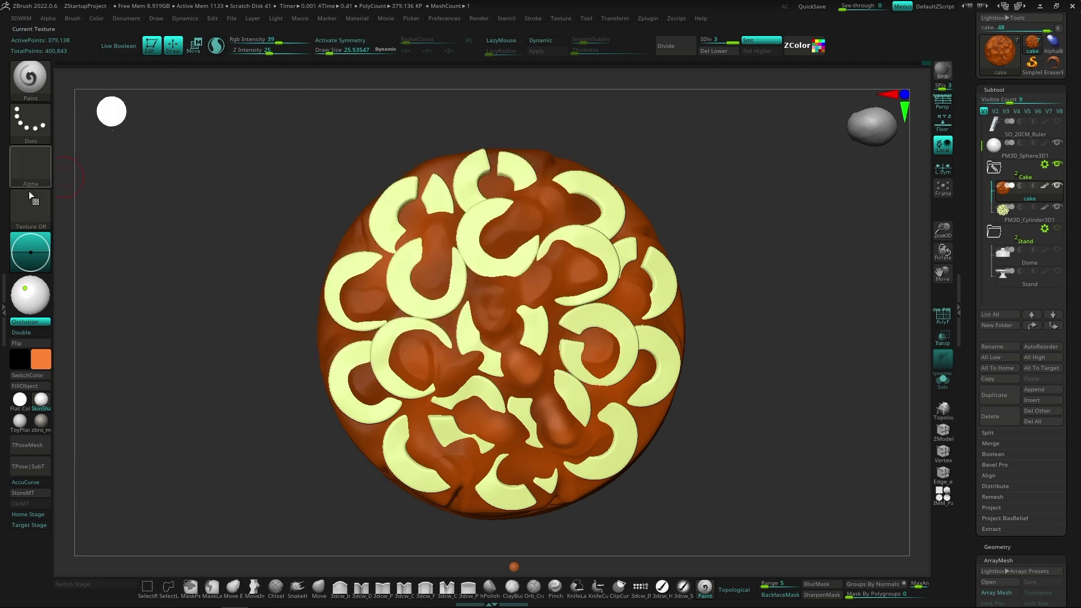
pyautogui.click(29, 169)
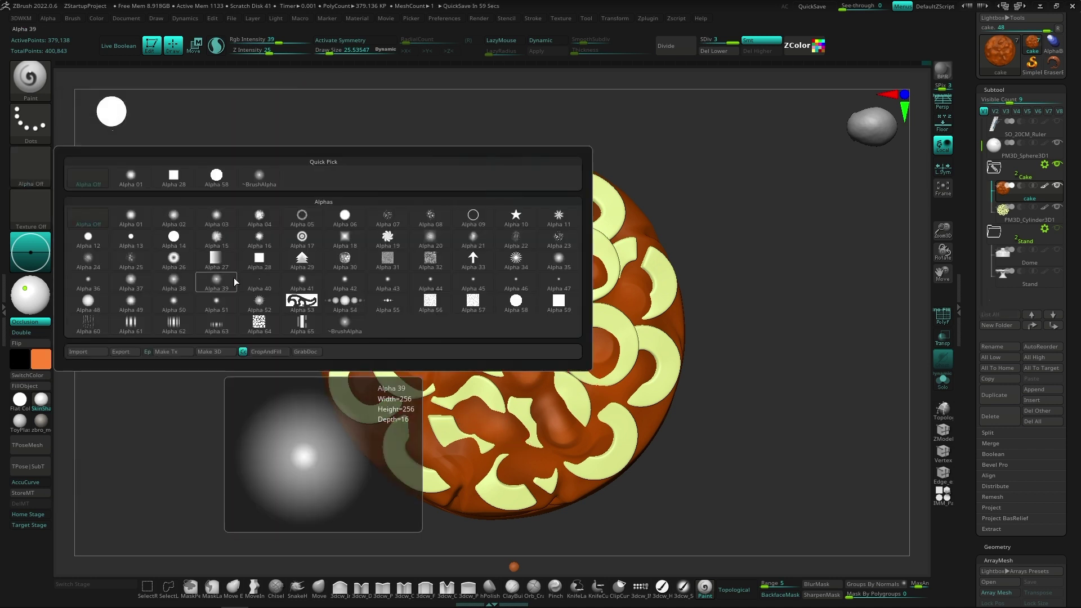
pyautogui.click(387, 215)
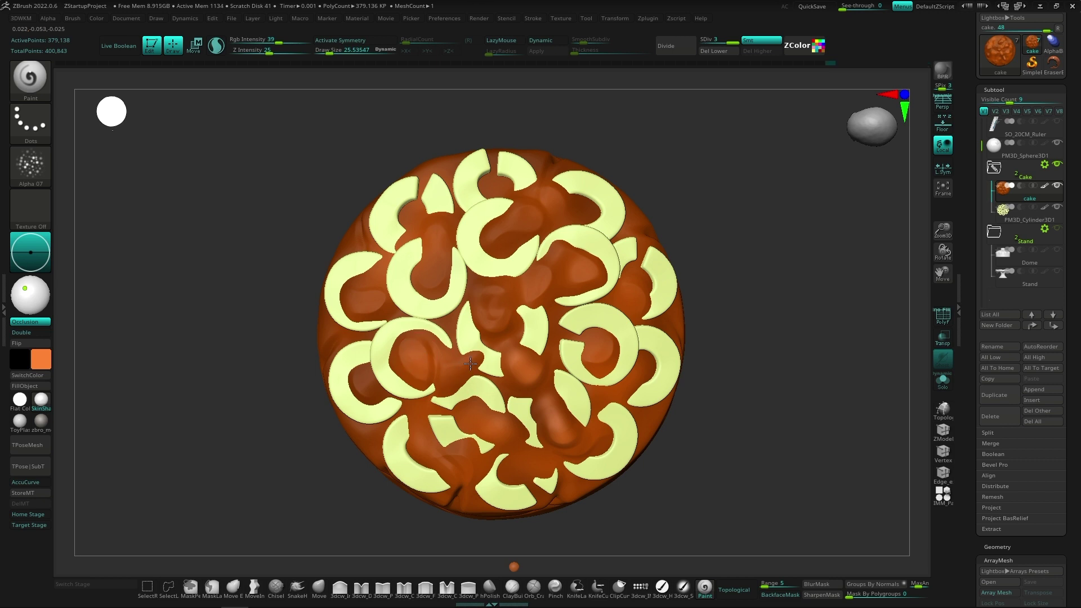
# Spray lighter orange tones over the cake top using Spray stroke, Draw Size ~58, Rgb Intensity 57.
pyautogui.click(31, 124)
pyautogui.click(88, 138)
pyautogui.press('s')
pyautogui.click(446, 380)
pyautogui.moveTo(518, 456)
pyautogui.mouseDown()
pyautogui.moveTo(569, 456)
pyautogui.moveTo(529, 406)
pyautogui.moveTo(507, 315)
pyautogui.mouseUp()
pyautogui.moveTo(658, 444)
pyautogui.mouseDown()
pyautogui.moveTo(616, 431)
pyautogui.moveTo(673, 417)
pyautogui.mouseUp()
pyautogui.press('space')
pyautogui.moveTo(619, 316); pyautogui.dragTo(506, 313)
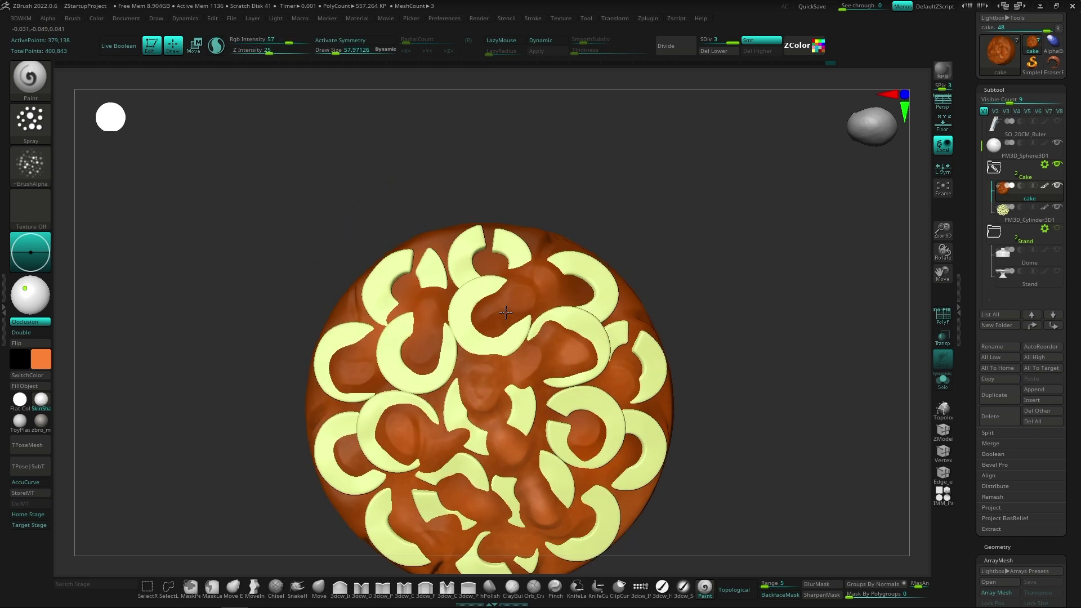
pyautogui.keyDown('alt'); pyautogui.moveTo(733, 394); pyautogui.dragTo(751, 307); pyautogui.keyUp('alt')
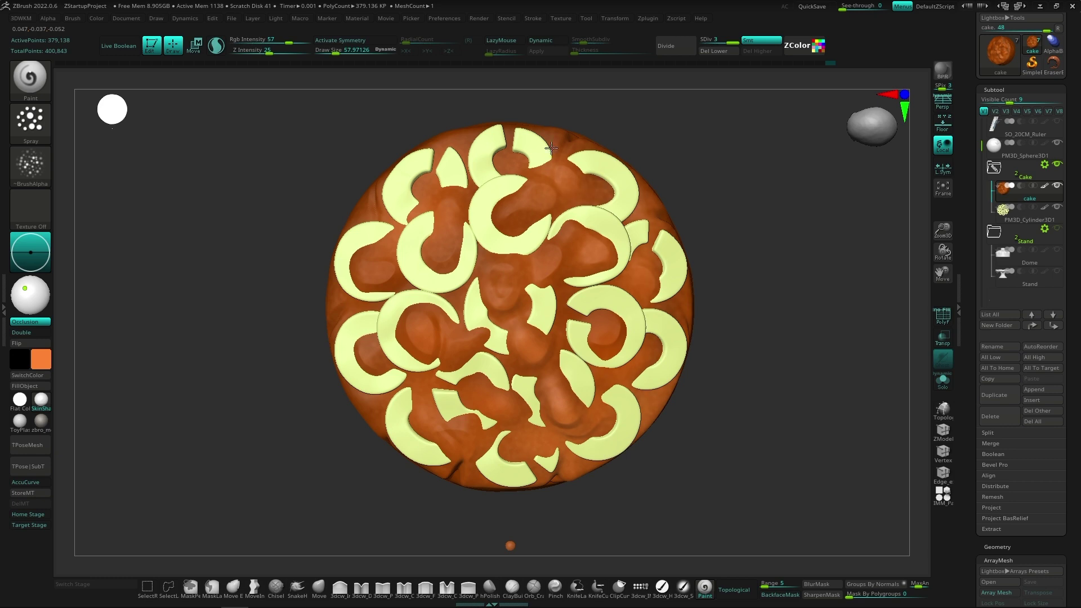
pyautogui.moveTo(551, 148)
pyautogui.mouseDown()
pyautogui.moveTo(715, 421)
pyautogui.moveTo(757, 386)
pyautogui.moveTo(628, 361)
pyautogui.moveTo(635, 321)
pyautogui.moveTo(615, 290)
pyautogui.mouseUp()
# Subdivide the cake to level 4 and inspect it from above and the sides.
pyautogui.hotkey('ctrl', 'd')
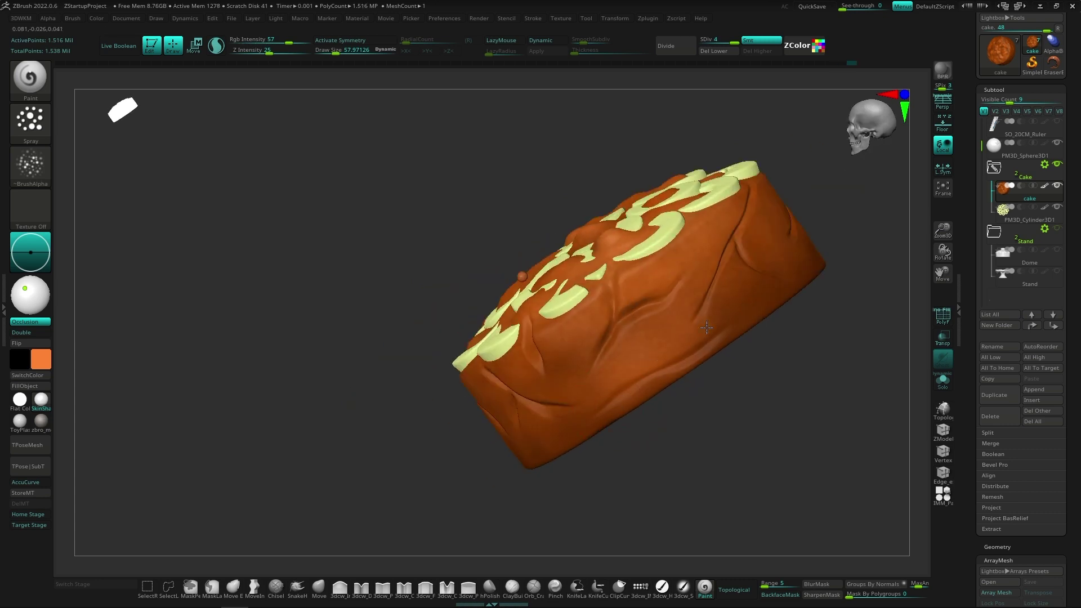
pyautogui.moveTo(706, 328); pyautogui.dragTo(495, 442)
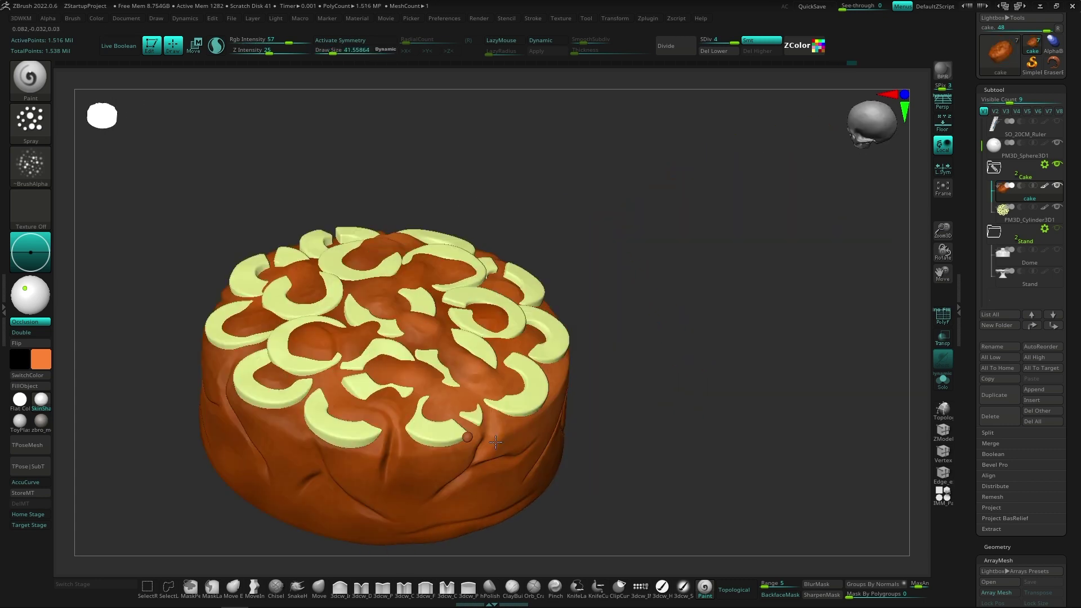
pyautogui.moveTo(364, 479); pyautogui.dragTo(532, 383, button='right')
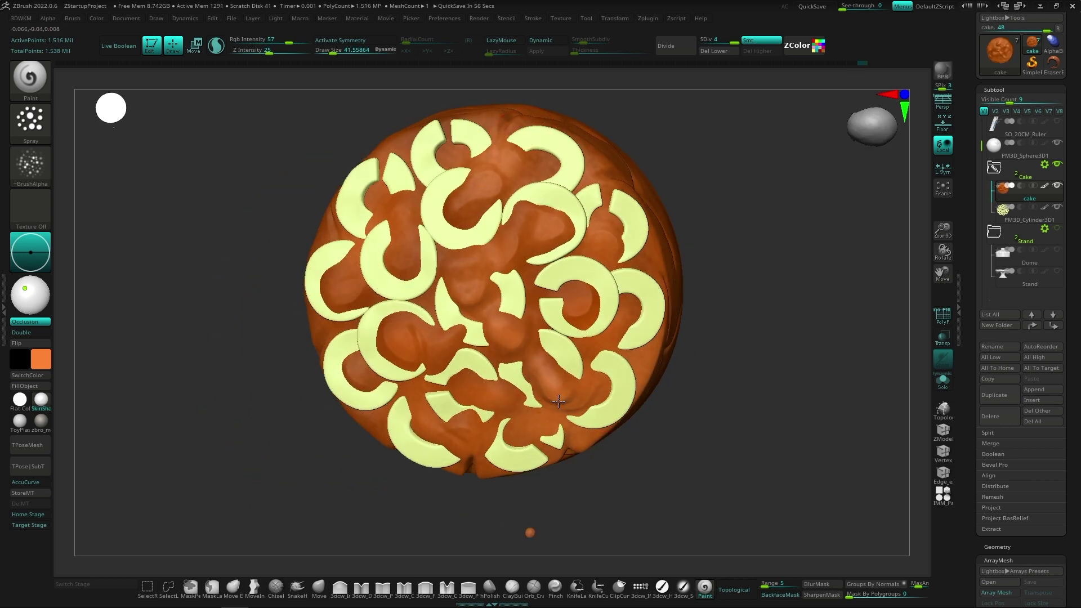
pyautogui.moveTo(632, 379)
pyautogui.mouseDown(button='right')
pyautogui.moveTo(760, 369)
pyautogui.moveTo(580, 292)
pyautogui.mouseUp(button='right')
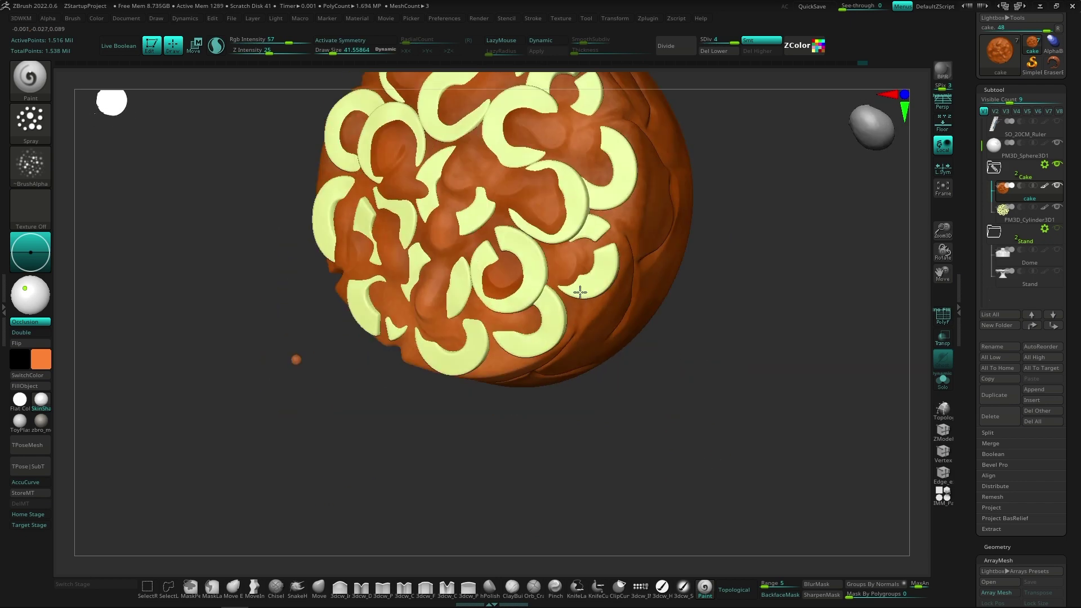
pyautogui.moveTo(628, 236)
pyautogui.mouseDown(button='right')
pyautogui.moveTo(790, 333)
pyautogui.moveTo(791, 294)
pyautogui.moveTo(615, 340)
pyautogui.moveTo(609, 366)
pyautogui.moveTo(647, 395)
pyautogui.moveTo(394, 423)
pyautogui.moveTo(459, 345)
pyautogui.mouseUp(button='right')
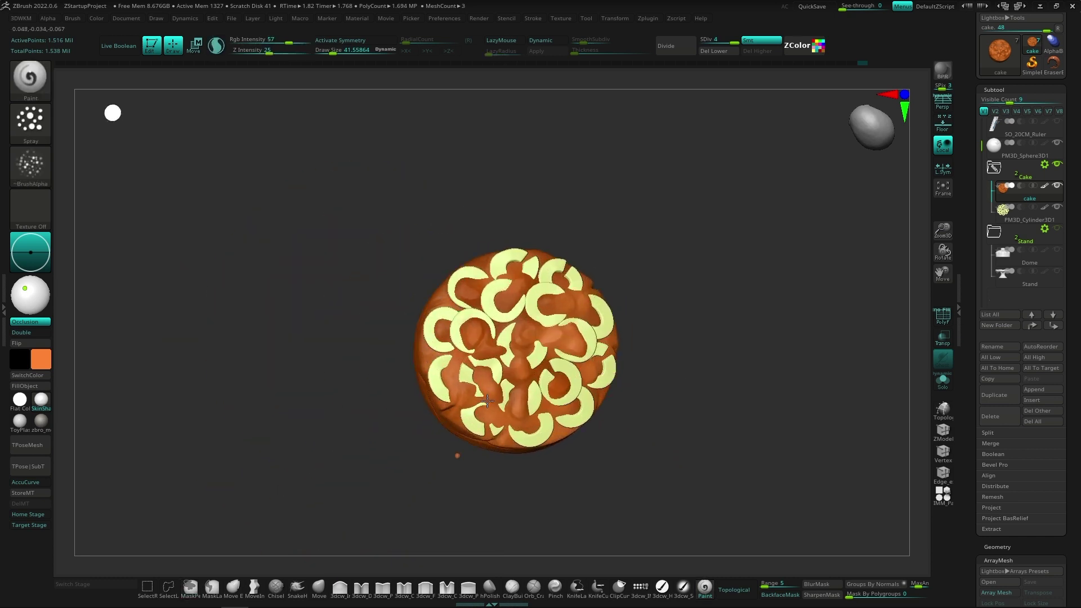
# Bring up the ZColor palette and pick yellow F0FF66 as the paint colour.
pyautogui.click(805, 49)
pyautogui.scroll(-3, 203, 188)
pyautogui.scroll(-3, 203, 224)
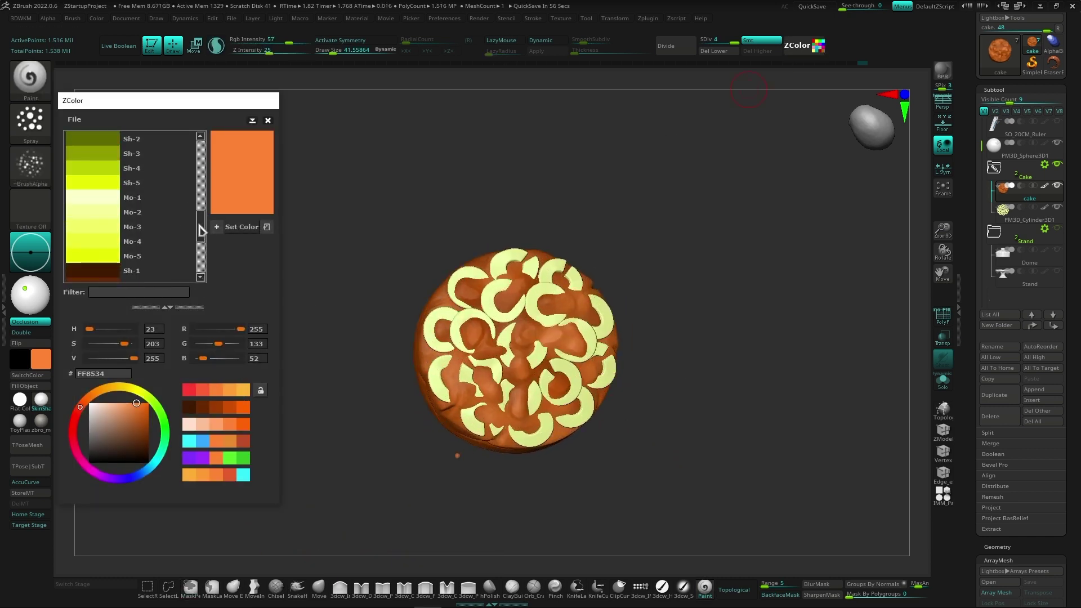
pyautogui.click(245, 230)
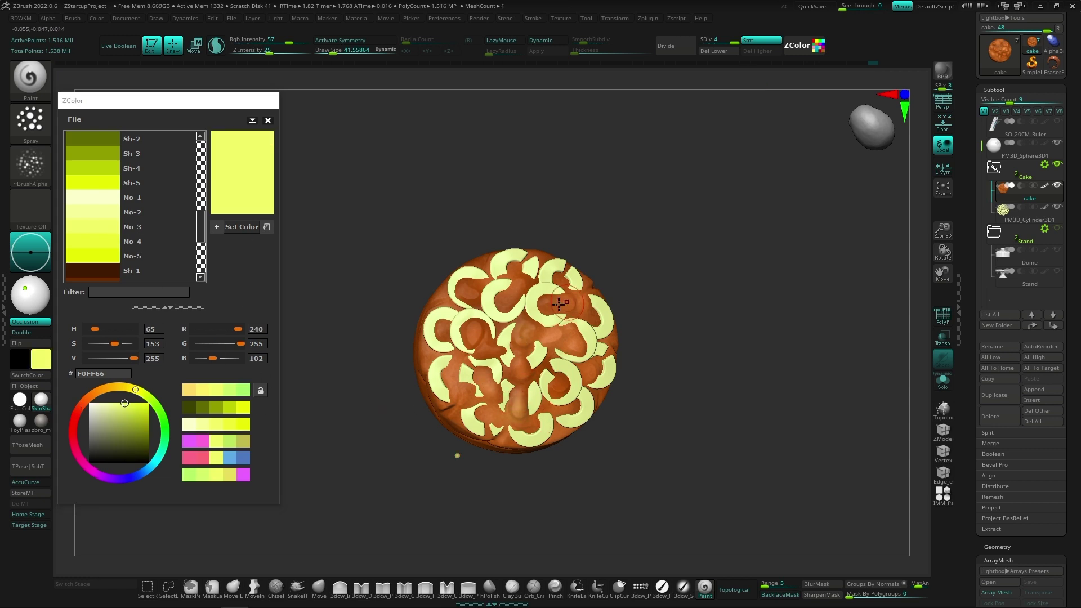
pyautogui.moveTo(432, 354)
pyautogui.mouseDown(button='right')
pyautogui.moveTo(473, 381)
pyautogui.moveTo(628, 388)
pyautogui.moveTo(426, 437)
pyautogui.moveTo(523, 371)
pyautogui.moveTo(437, 357)
pyautogui.moveTo(478, 394)
pyautogui.mouseUp(button='right')
# Choose dark brown Sh-1 and shrink the Draw Size to about 25.5.
pyautogui.click(111, 276)
pyautogui.press('s')
pyautogui.moveTo(475, 392); pyautogui.dragTo(472, 392)
pyautogui.moveTo(472, 393)
pyautogui.mouseDown(button='right')
pyautogui.moveTo(524, 369)
pyautogui.moveTo(559, 377)
pyautogui.mouseUp(button='right')
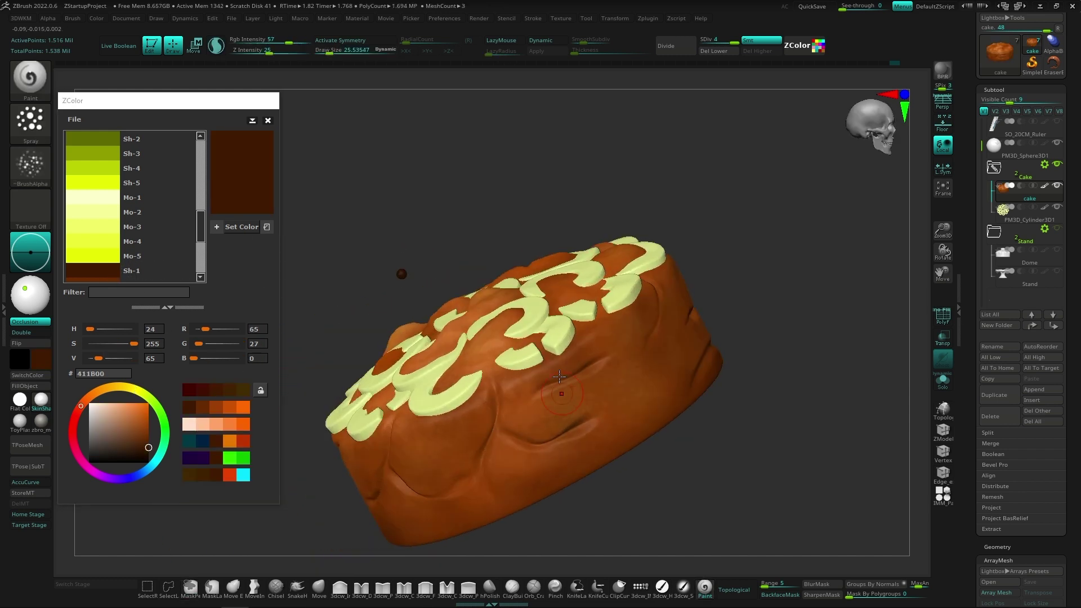
pyautogui.moveTo(599, 337); pyautogui.dragTo(644, 308, button='right')
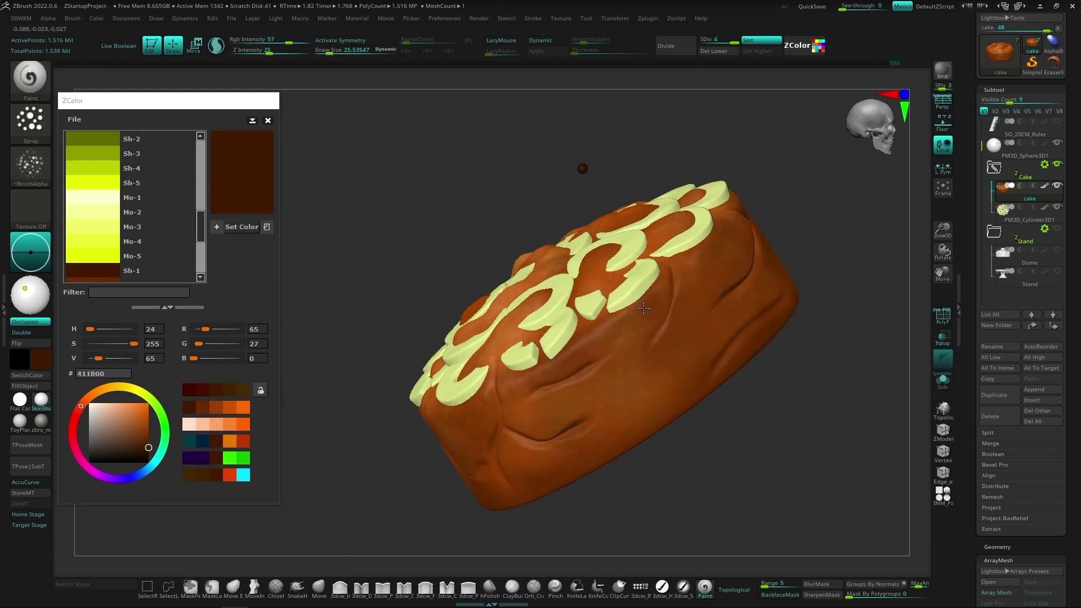
pyautogui.moveTo(513, 393)
pyautogui.keyDown('alt'); pyautogui.mouseDown(button='right')
pyautogui.moveTo(580, 423)
pyautogui.moveTo(552, 355)
pyautogui.moveTo(555, 414)
pyautogui.moveTo(584, 388)
pyautogui.mouseUp(button='right'); pyautogui.keyUp('alt')
# Subdivide the cake to SDiv 5 and raise Rgb Intensity to 84.
pyautogui.hotkey('ctrl', 'd')
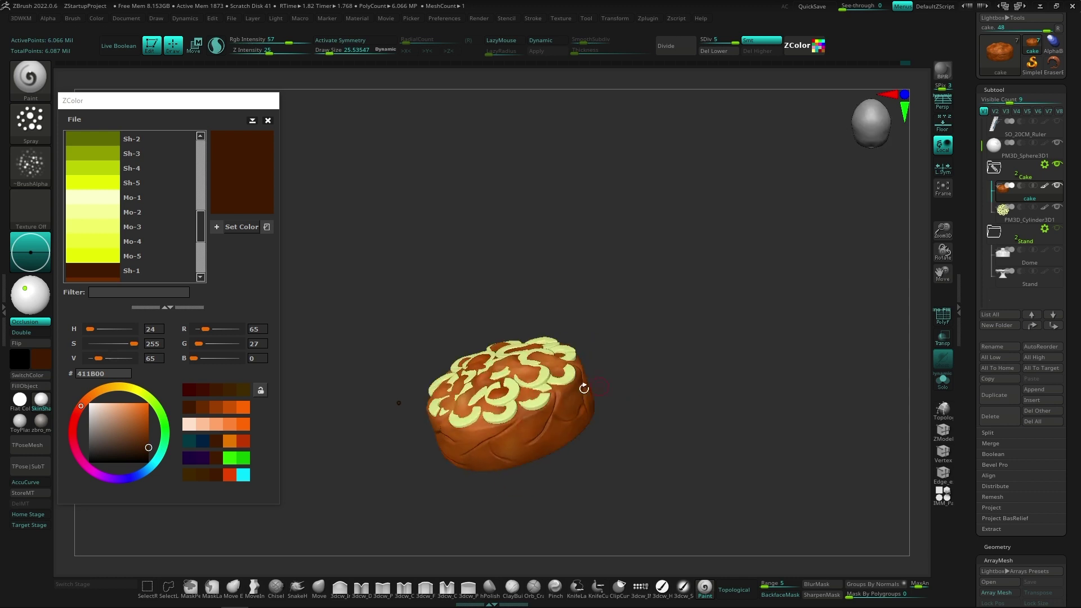
pyautogui.moveTo(519, 430); pyautogui.dragTo(529, 420, button='right')
pyautogui.press('space')
pyautogui.moveTo(663, 449); pyautogui.dragTo(638, 448)
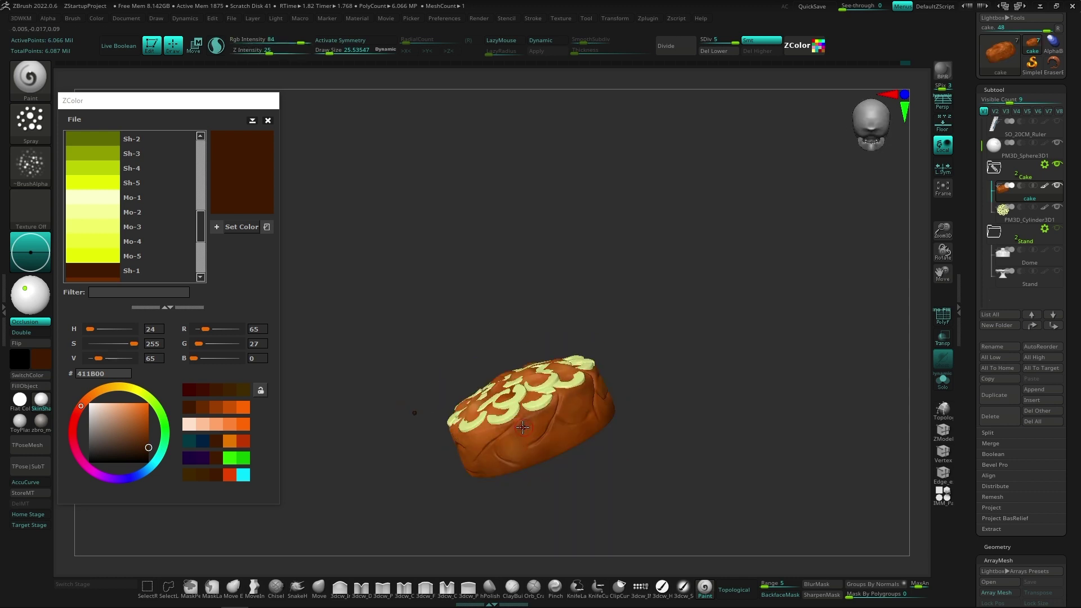
pyautogui.moveTo(575, 422); pyautogui.dragTo(543, 445, button='right')
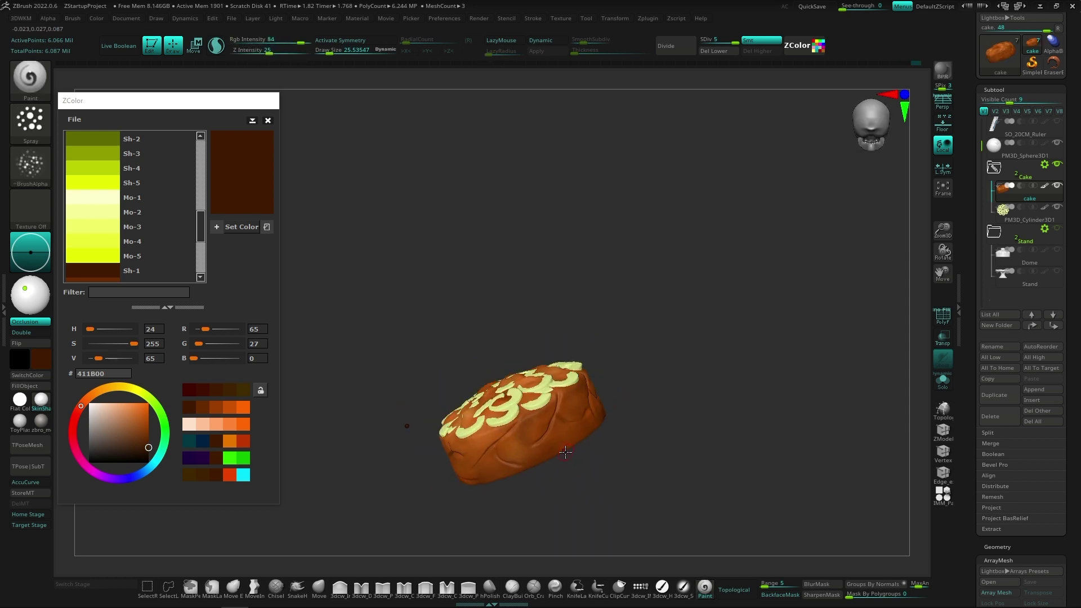
pyautogui.press('space')
pyautogui.moveTo(563, 443); pyautogui.dragTo(541, 449)
pyautogui.moveTo(466, 514)
pyautogui.mouseDown(button='right')
pyautogui.moveTo(467, 372)
pyautogui.moveTo(440, 330)
pyautogui.moveTo(577, 430)
pyautogui.moveTo(637, 403)
pyautogui.moveTo(782, 403)
pyautogui.moveTo(662, 370)
pyautogui.moveTo(594, 436)
pyautogui.mouseUp(button='right')
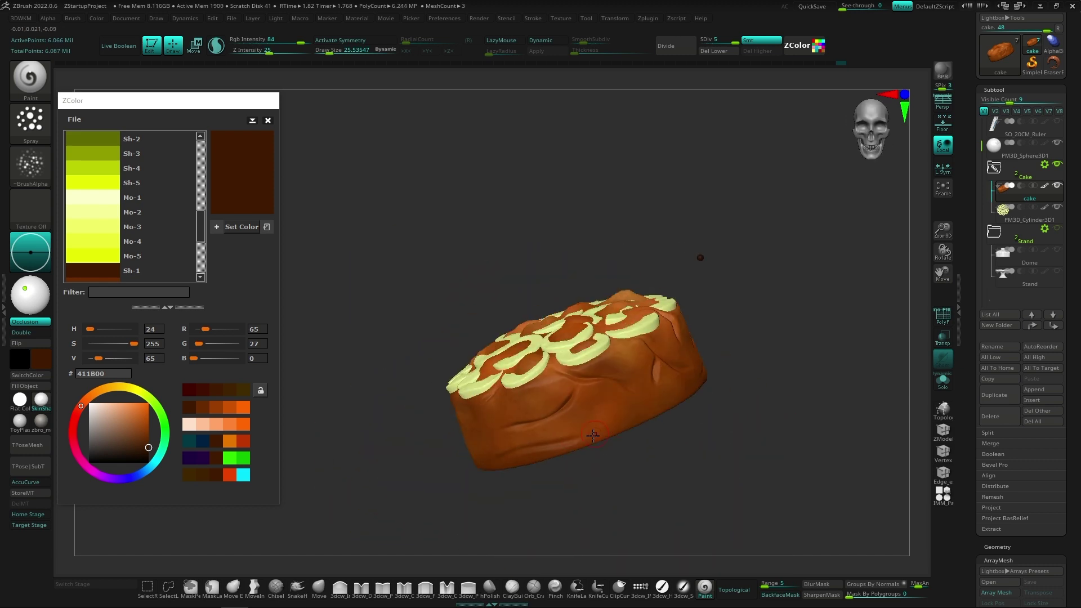
pyautogui.moveTo(676, 398)
pyautogui.mouseDown(button='right')
pyautogui.moveTo(648, 338)
pyautogui.moveTo(664, 370)
pyautogui.moveTo(572, 414)
pyautogui.mouseUp(button='right')
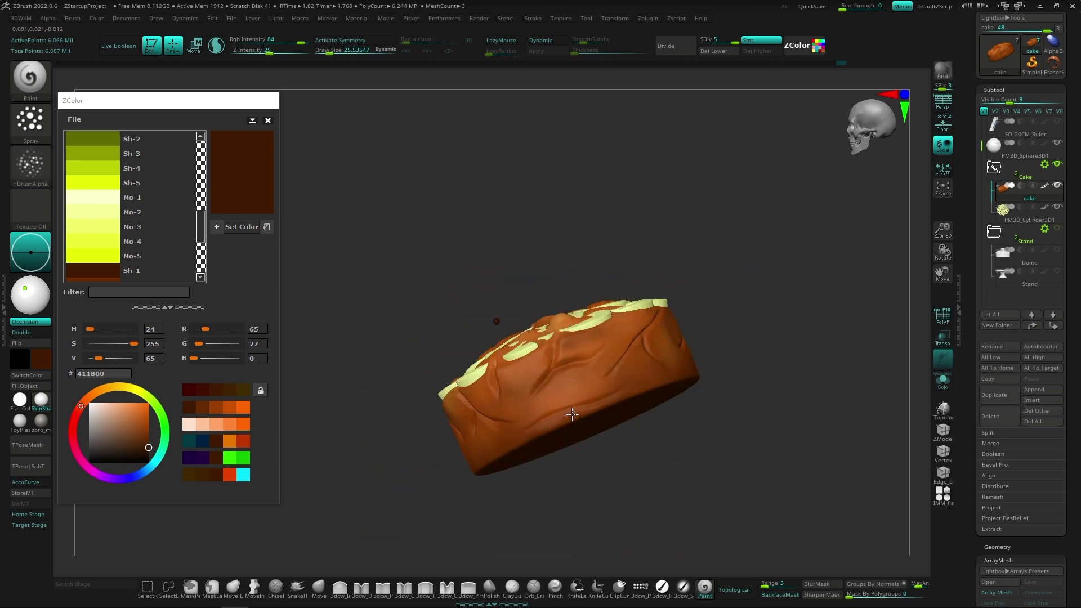
pyautogui.moveTo(561, 370)
pyautogui.mouseDown(button='right')
pyautogui.moveTo(706, 425)
pyautogui.moveTo(609, 389)
pyautogui.mouseUp(button='right')
# Set pale yellow Mo-2 (F5FF98) as the main colour and select the 3dcw_SoftP brush.
pyautogui.click(132, 212)
pyautogui.click(239, 228)
pyautogui.moveTo(507, 394); pyautogui.dragTo(591, 366, button='right')
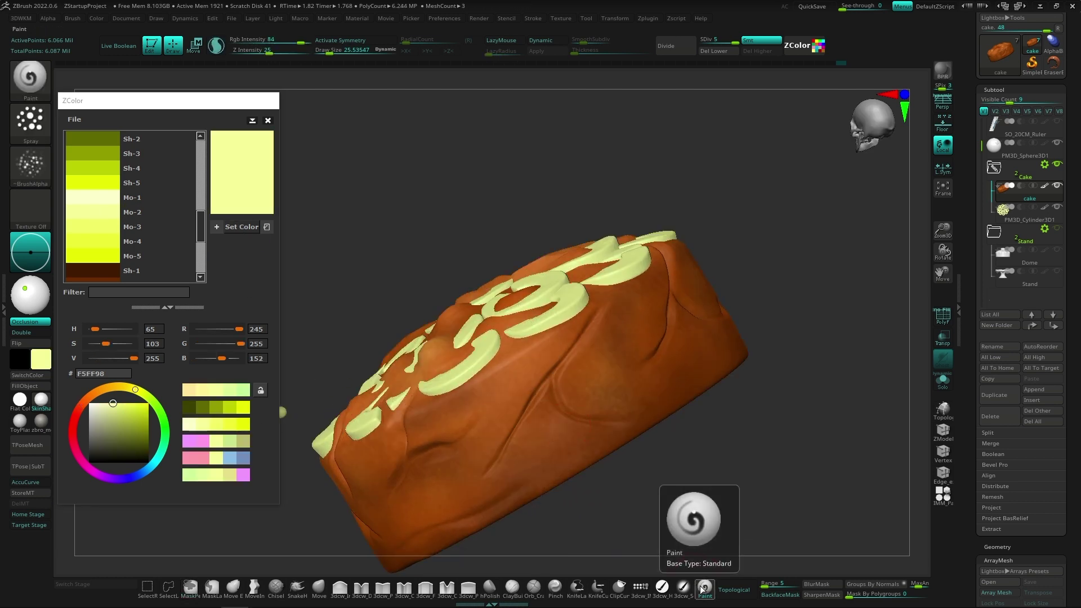
pyautogui.click(683, 587)
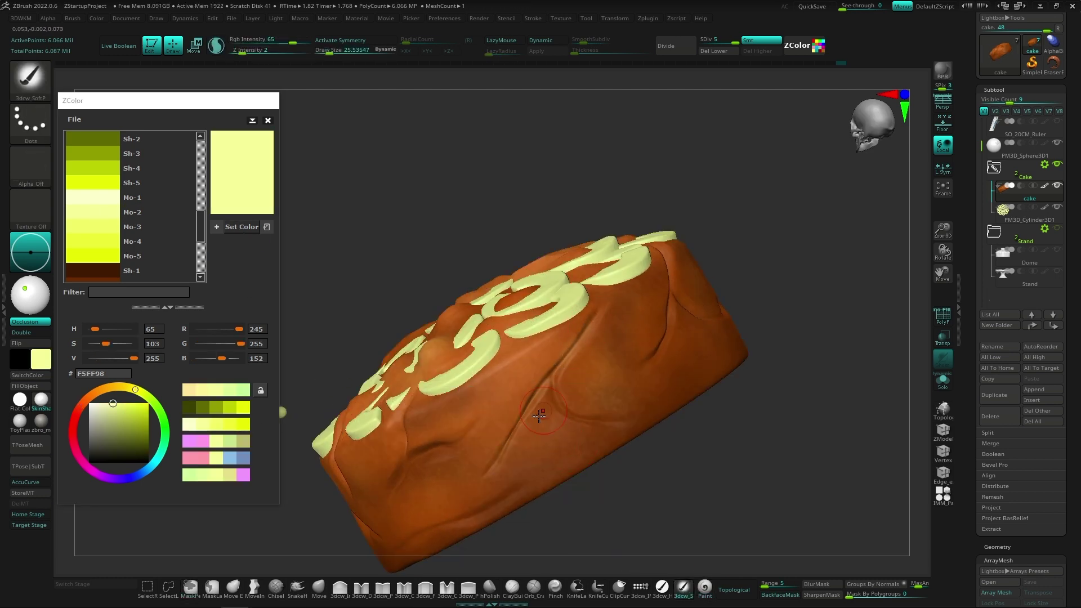
pyautogui.moveTo(565, 415)
pyautogui.mouseDown(button='right')
pyautogui.moveTo(580, 406)
pyautogui.moveTo(519, 410)
pyautogui.moveTo(574, 449)
pyautogui.mouseUp(button='right')
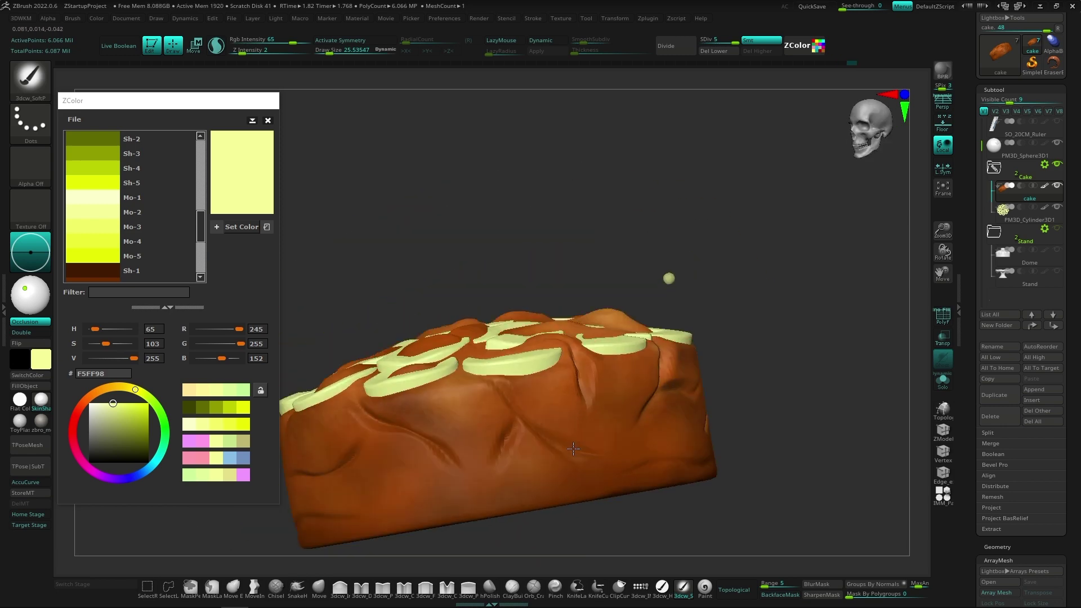
pyautogui.moveTo(490, 504)
pyautogui.mouseDown(button='right')
pyautogui.moveTo(562, 411)
pyautogui.moveTo(623, 473)
pyautogui.moveTo(624, 397)
pyautogui.moveTo(563, 411)
pyautogui.moveTo(612, 350)
pyautogui.moveTo(403, 484)
pyautogui.moveTo(571, 444)
pyautogui.moveTo(536, 354)
pyautogui.mouseUp(button='right')
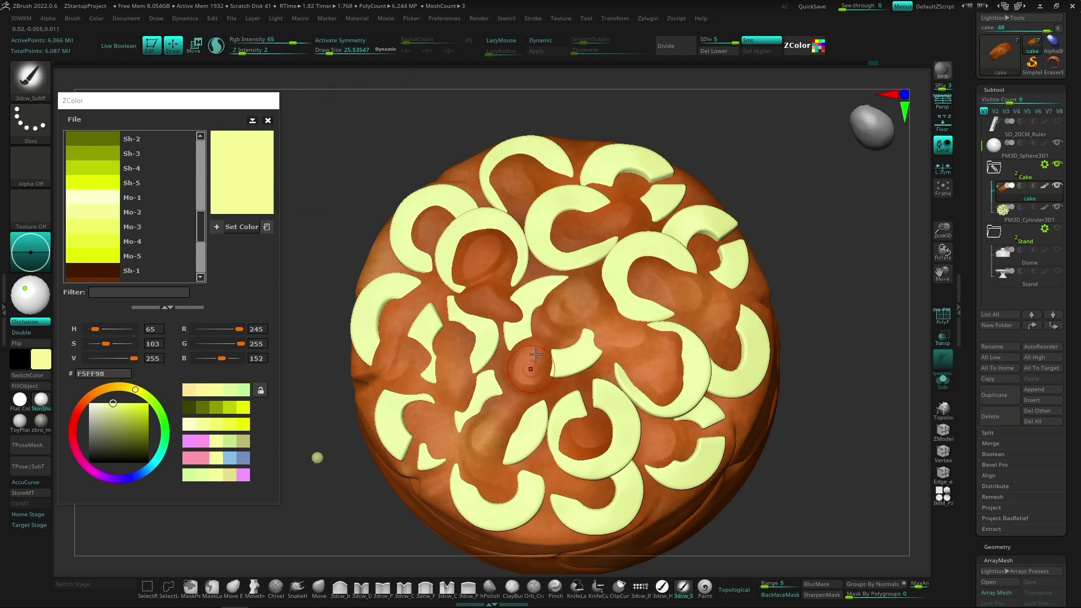
pyautogui.moveTo(491, 447)
pyautogui.mouseDown(button='right')
pyautogui.moveTo(644, 349)
pyautogui.moveTo(551, 303)
pyautogui.mouseUp(button='right')
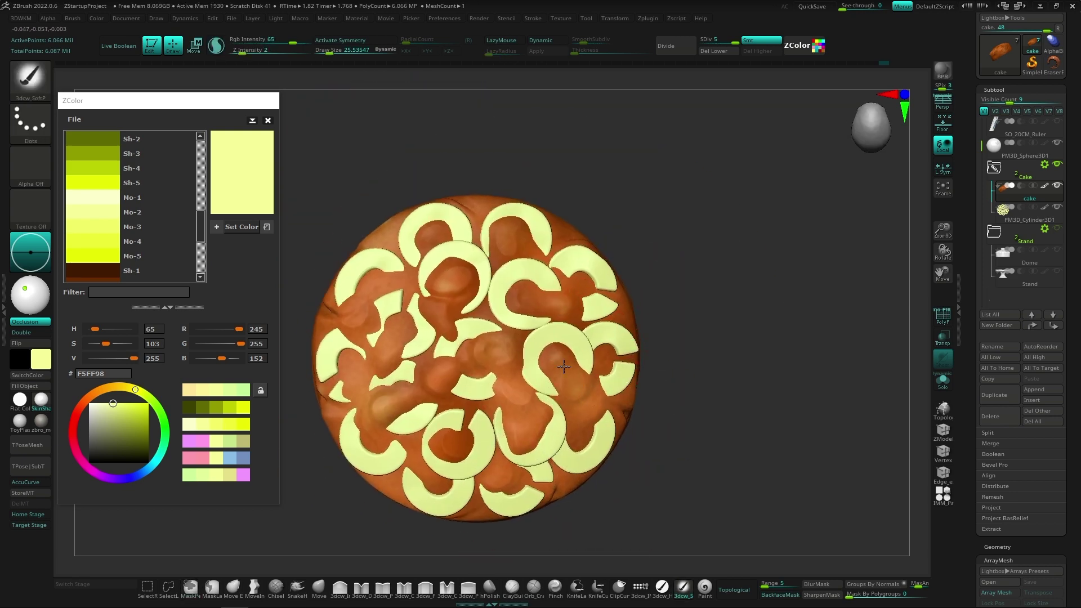
# Set the secondary colour to dark brown Sh-1 (411B00).
pyautogui.click(133, 271)
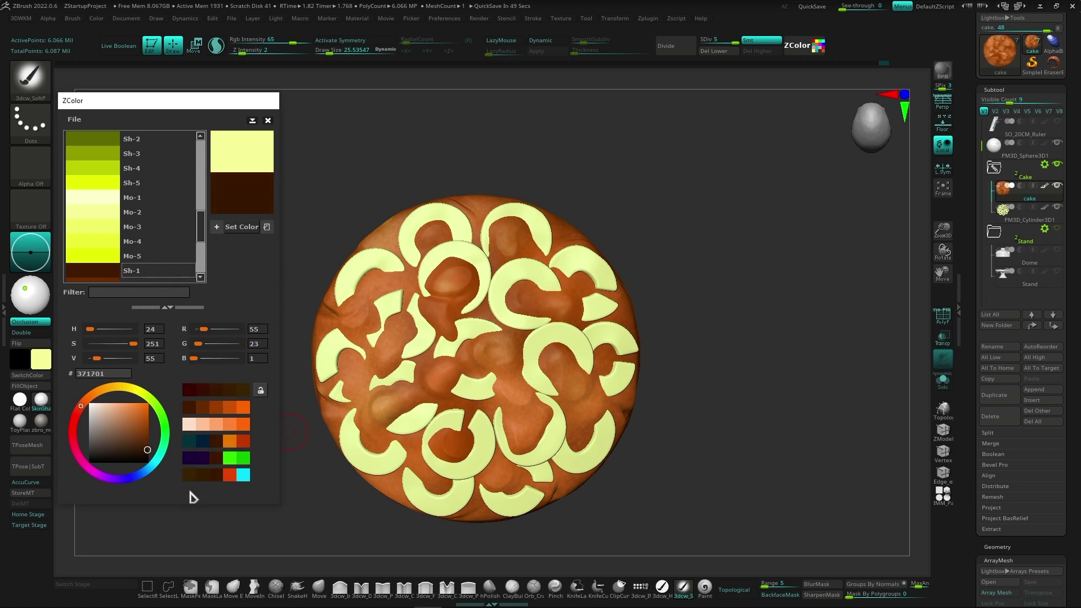
pyautogui.click(204, 246)
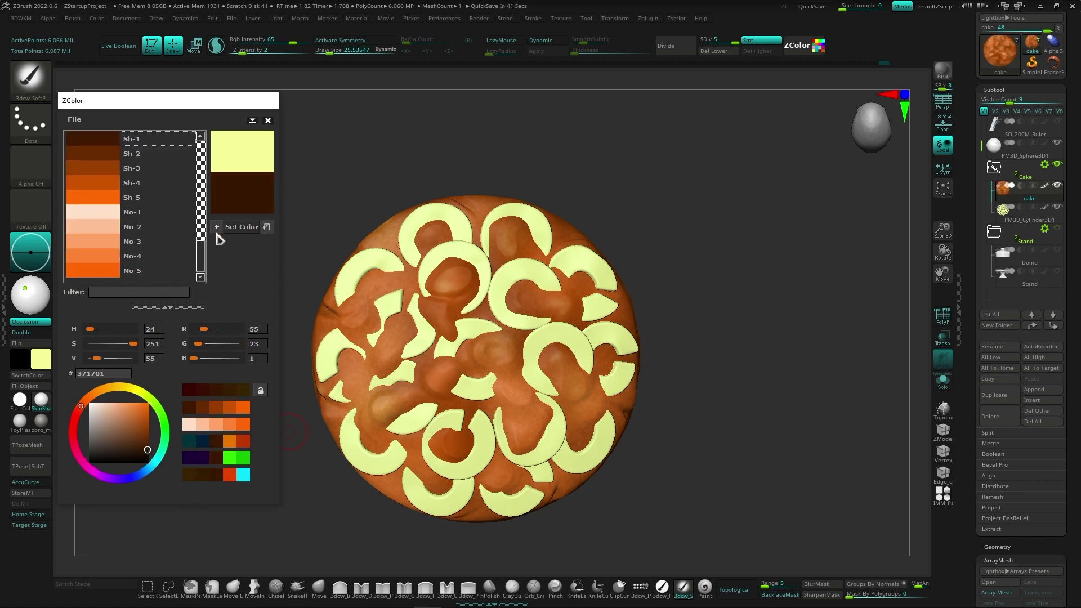
pyautogui.click(240, 195)
pyautogui.click(107, 140)
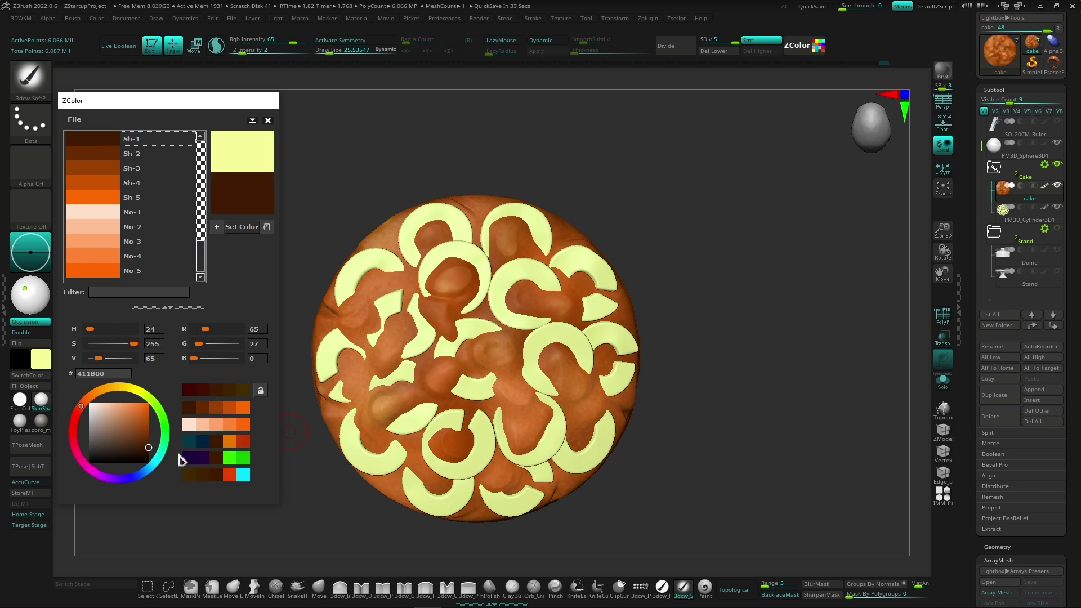
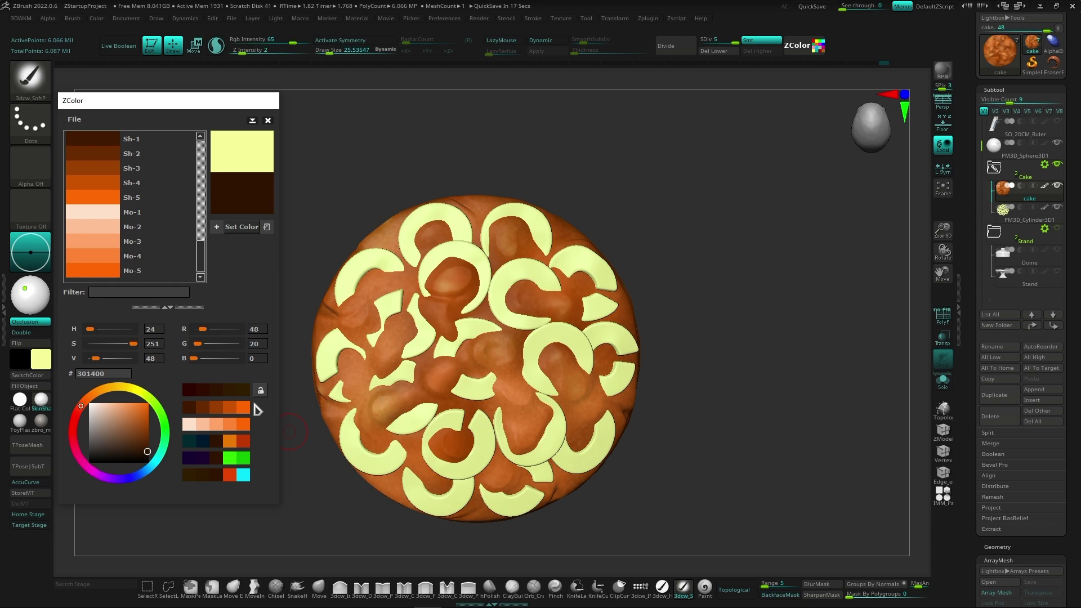
# Pick dark brown 301400, switch to the Spray paint brush, and spray a first fleck.
pyautogui.click(216, 226)
pyautogui.moveTo(587, 386); pyautogui.dragTo(619, 394, button='right')
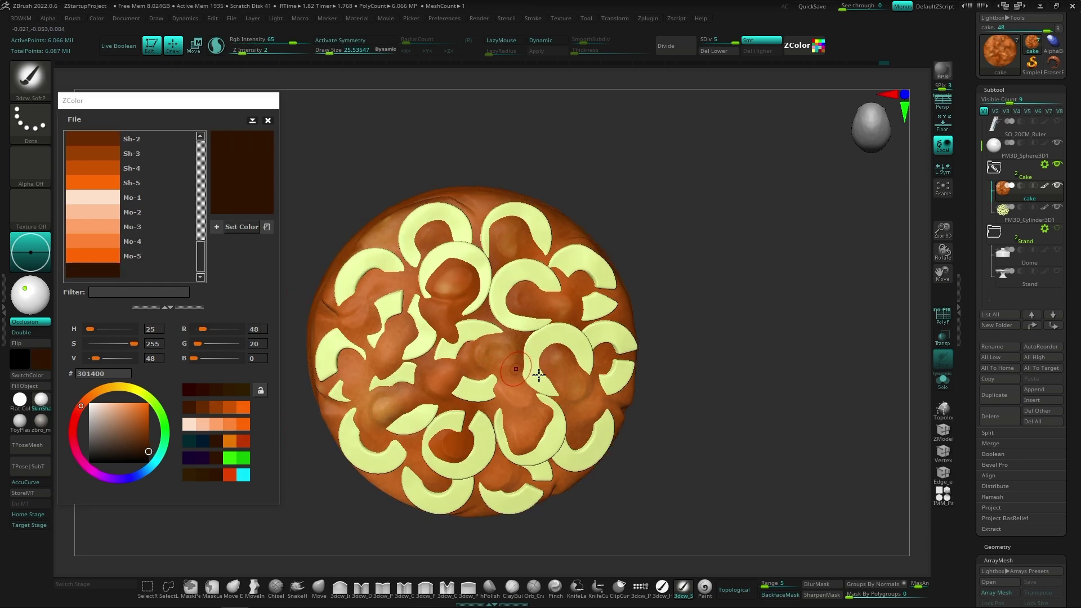
pyautogui.click(709, 591)
pyautogui.moveTo(534, 446)
pyautogui.mouseDown(button='right')
pyautogui.moveTo(616, 386)
pyautogui.moveTo(524, 447)
pyautogui.moveTo(577, 401)
pyautogui.moveTo(481, 383)
pyautogui.mouseUp(button='right')
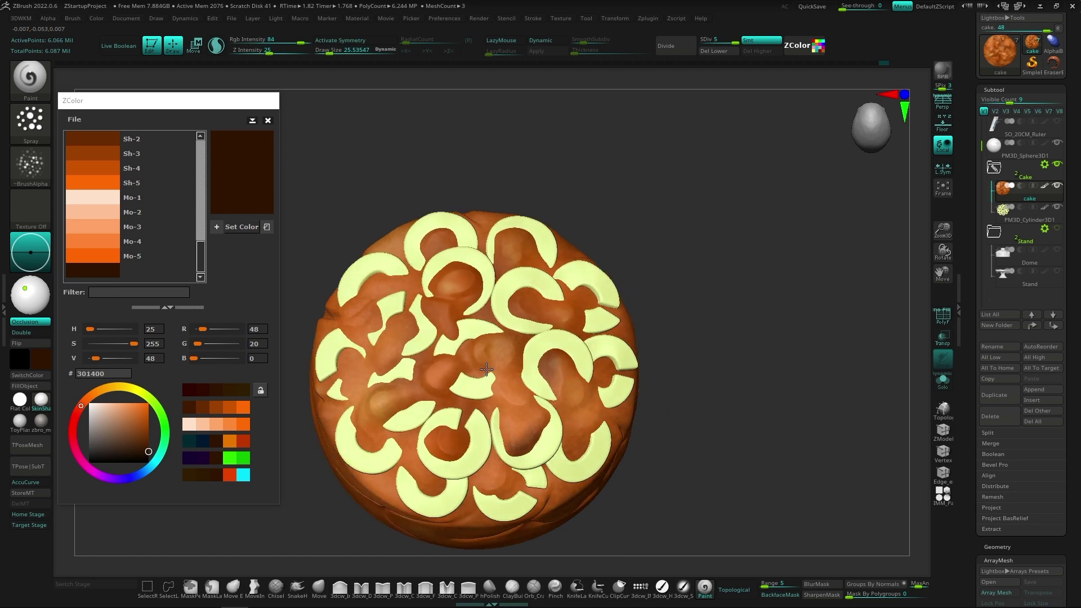
pyautogui.moveTo(481, 383); pyautogui.dragTo(488, 373)
# Spray dark brown flecks around the cake from several angles, then pick light orange FFA366.
pyautogui.moveTo(470, 376)
pyautogui.mouseDown(button='right')
pyautogui.moveTo(587, 451)
pyautogui.moveTo(497, 456)
pyautogui.moveTo(387, 433)
pyautogui.mouseUp(button='right')
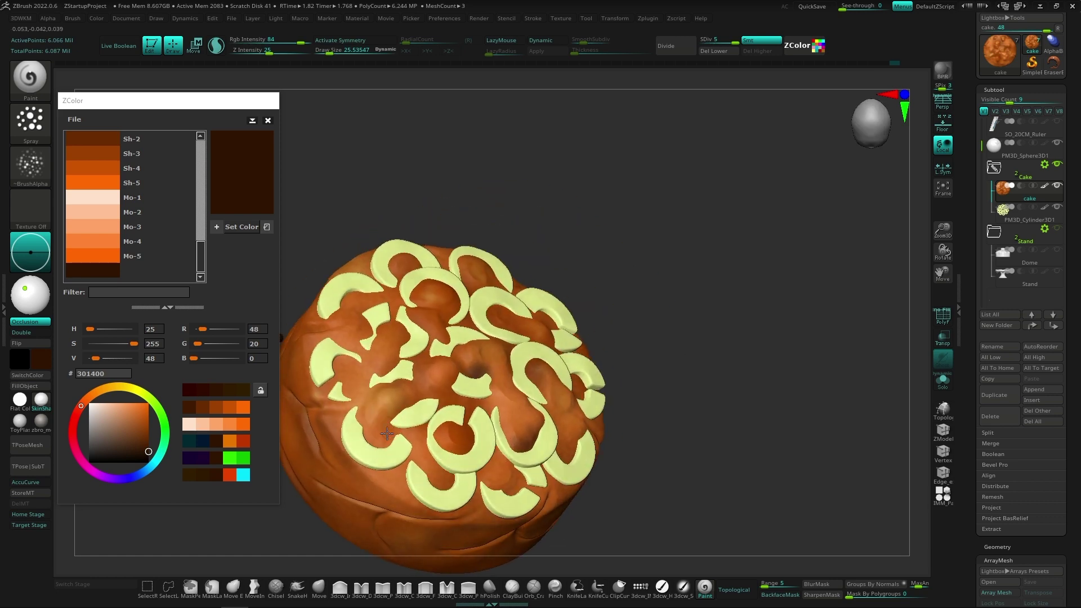
pyautogui.moveTo(627, 410); pyautogui.dragTo(598, 418, button='right')
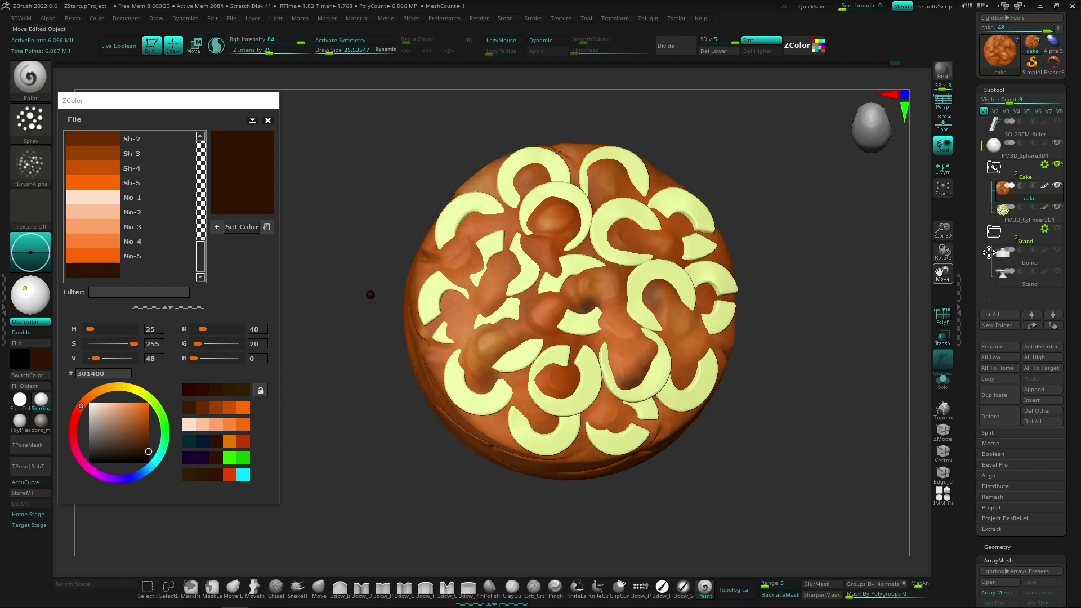
pyautogui.moveTo(428, 340)
pyautogui.mouseDown(button='right')
pyautogui.moveTo(549, 477)
pyautogui.moveTo(600, 302)
pyautogui.moveTo(608, 453)
pyautogui.moveTo(597, 345)
pyautogui.mouseUp(button='right')
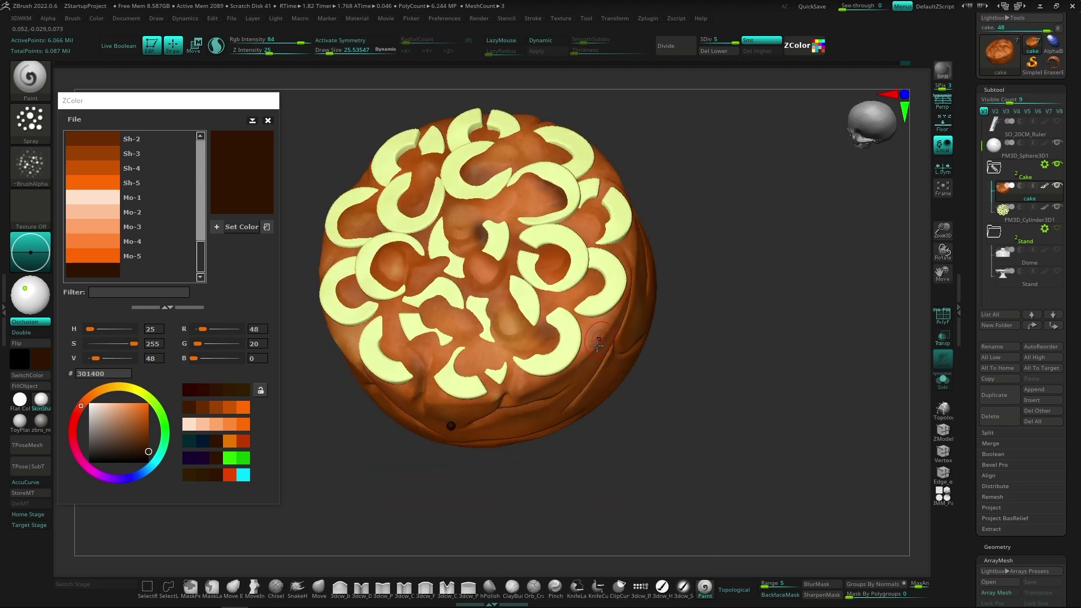
pyautogui.moveTo(603, 289); pyautogui.dragTo(620, 390, button='right')
pyautogui.moveTo(406, 303)
pyautogui.mouseDown(button='right')
pyautogui.moveTo(389, 307)
pyautogui.moveTo(456, 289)
pyautogui.moveTo(459, 380)
pyautogui.mouseUp(button='right')
pyautogui.press('shift')
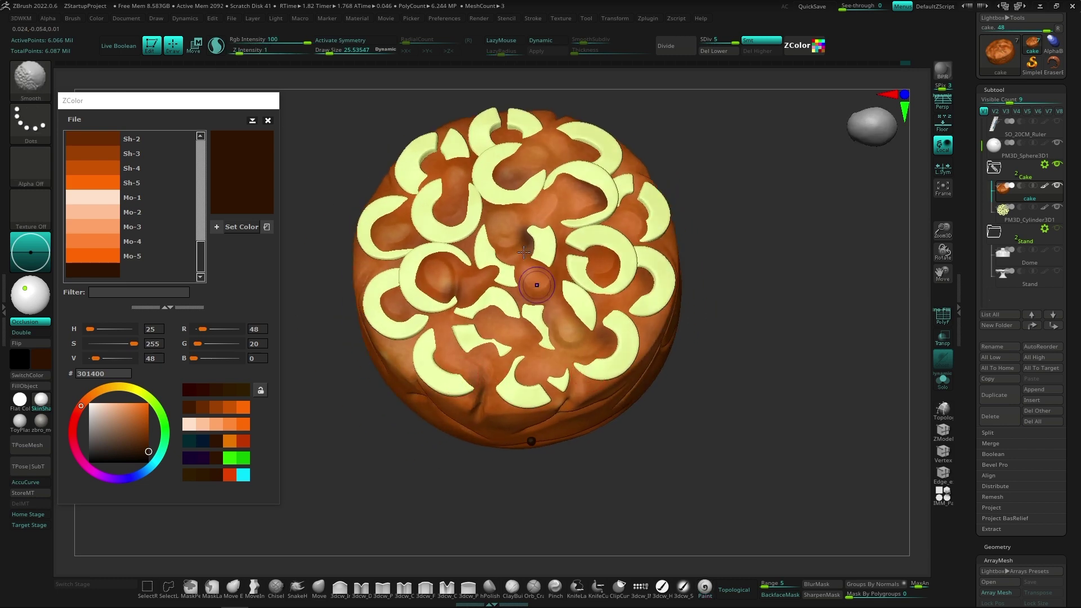
pyautogui.moveTo(618, 281)
pyautogui.mouseDown(button='right')
pyautogui.moveTo(796, 387)
pyautogui.moveTo(668, 379)
pyautogui.moveTo(682, 472)
pyautogui.moveTo(682, 308)
pyautogui.moveTo(644, 422)
pyautogui.moveTo(717, 310)
pyautogui.mouseUp(button='right')
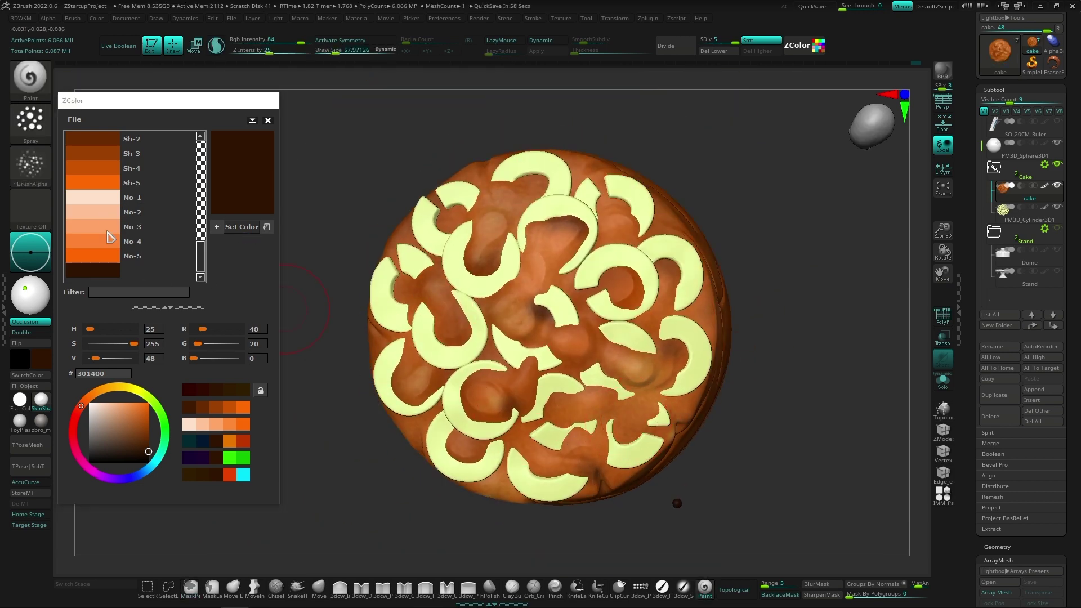
pyautogui.click(132, 226)
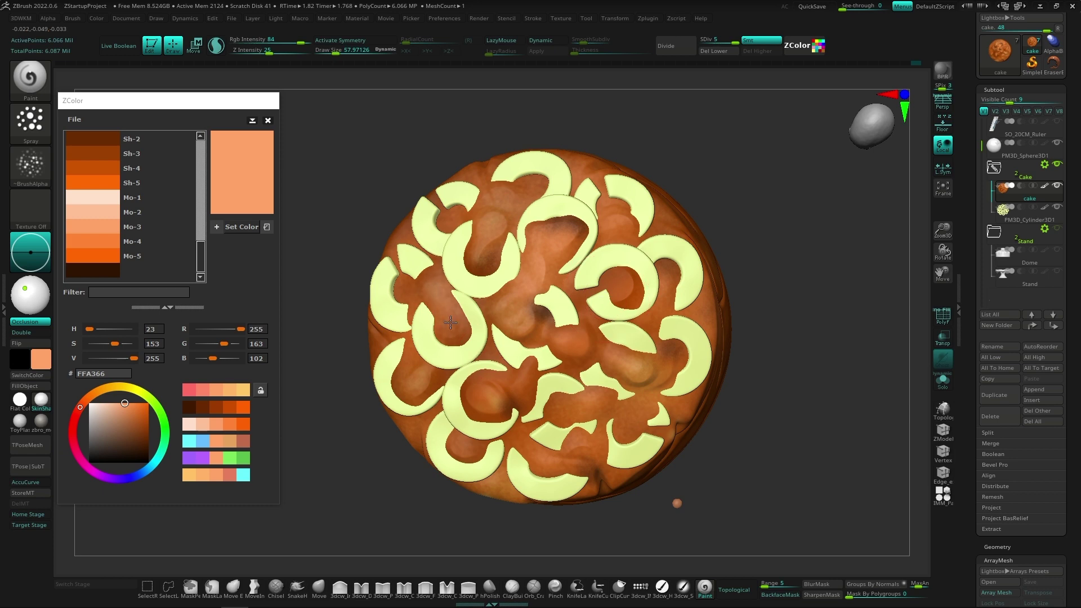
# Choose peach FFC198 (Mo-2) as the paint colour in the ZColor palette.
pyautogui.moveTo(201, 259); pyautogui.dragTo(201, 161)
pyautogui.click(93, 138)
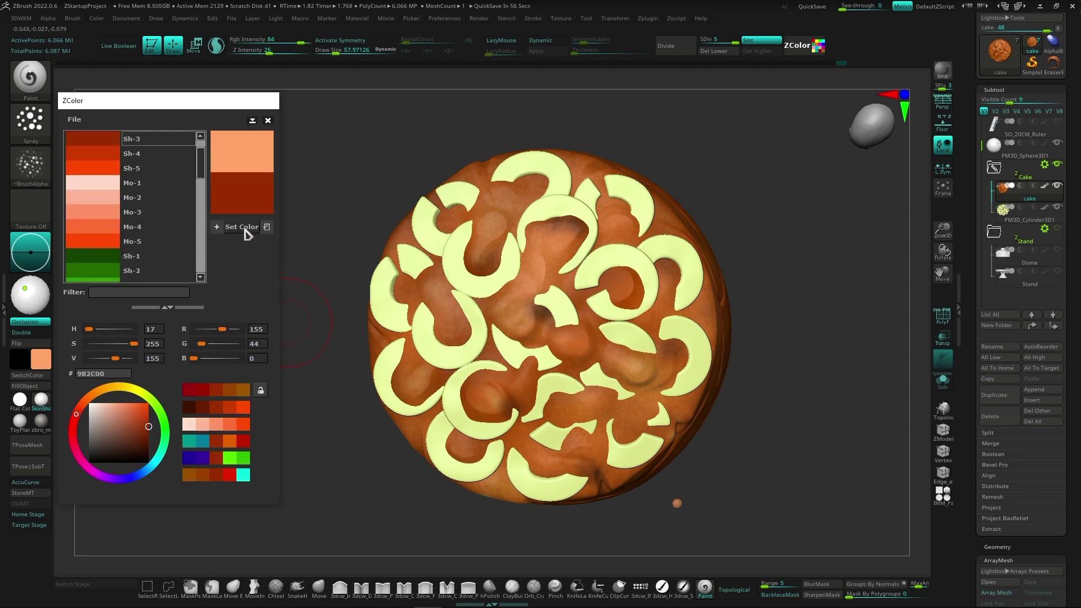
pyautogui.moveTo(713, 411); pyautogui.dragTo(338, 402)
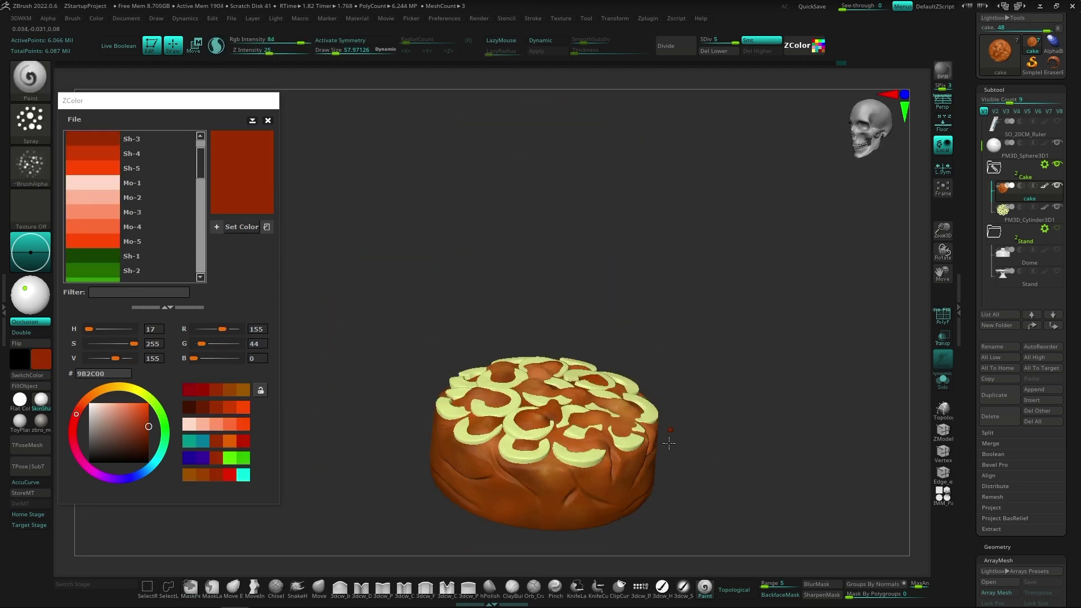
pyautogui.moveTo(202, 169); pyautogui.dragTo(208, 269)
pyautogui.click(135, 212)
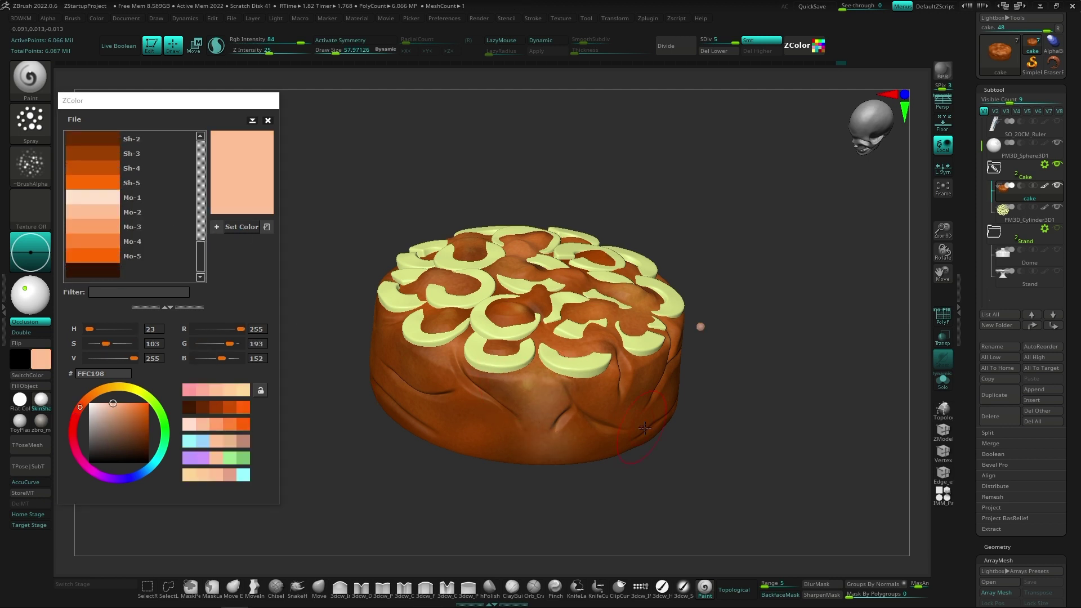
pyautogui.moveTo(645, 428)
pyautogui.mouseDown()
pyautogui.moveTo(490, 400)
pyautogui.moveTo(639, 265)
pyautogui.moveTo(651, 394)
pyautogui.mouseUp()
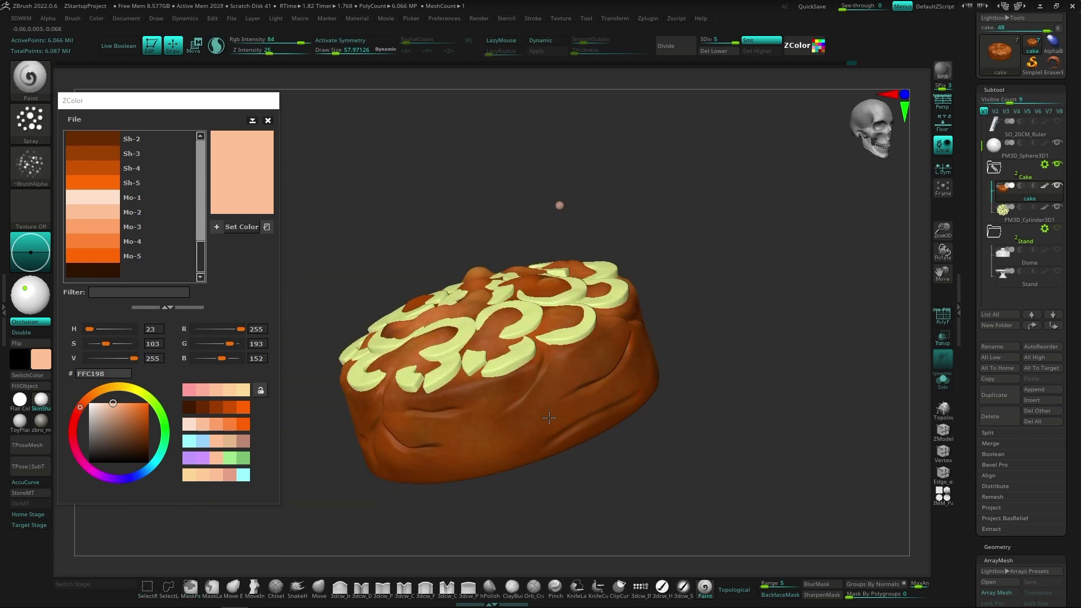
# Change the brush alpha and lower Rgb Intensity to 26.
pyautogui.press('shift')
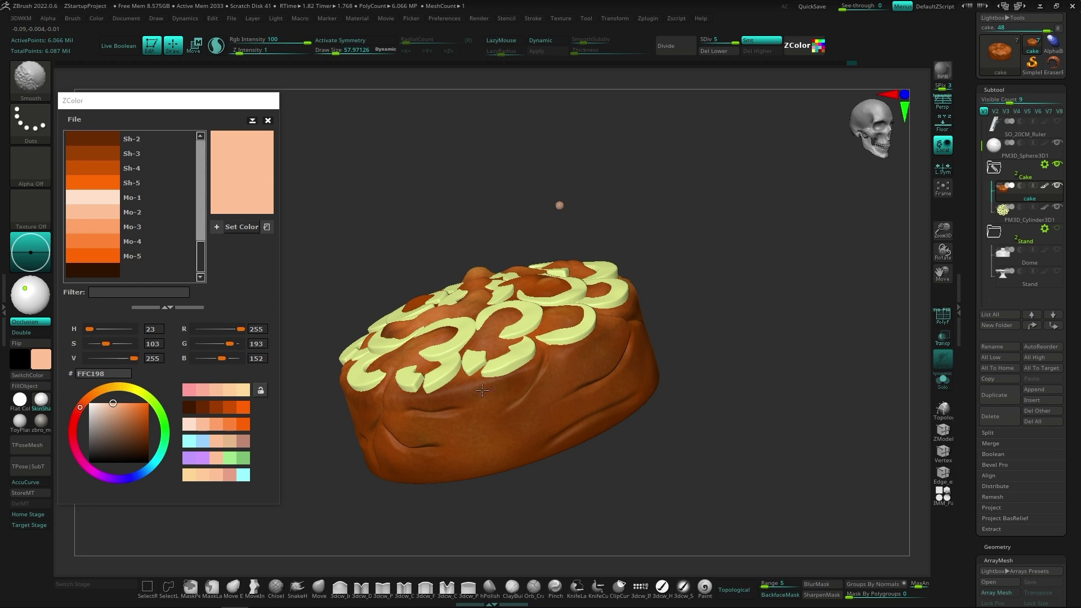
pyautogui.moveTo(482, 389)
pyautogui.mouseDown(button='right')
pyautogui.moveTo(550, 430)
pyautogui.moveTo(560, 416)
pyautogui.moveTo(548, 415)
pyautogui.mouseUp(button='right')
pyautogui.click(30, 164)
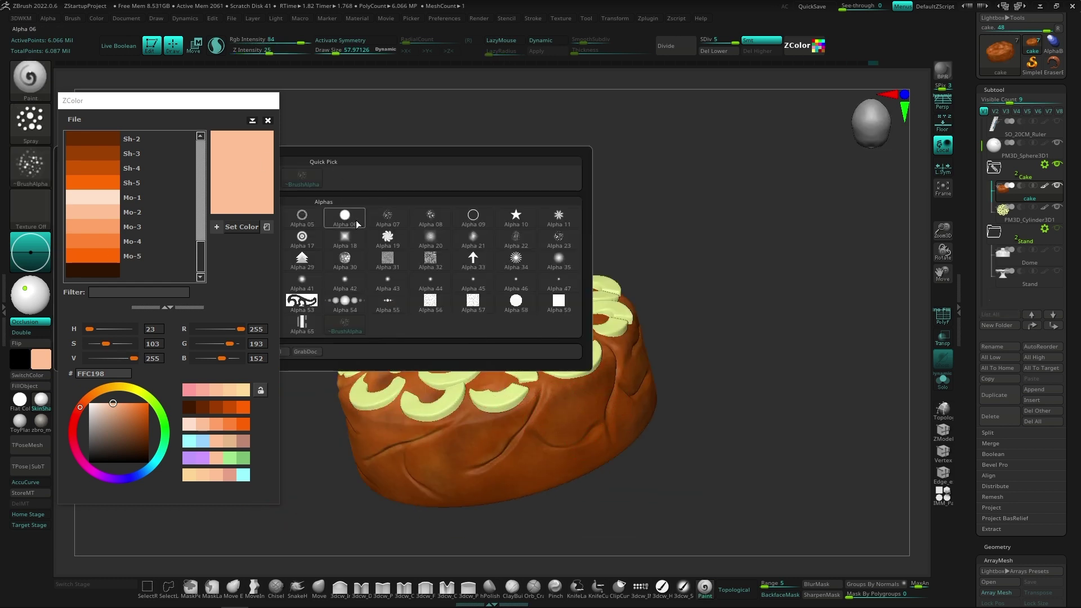
pyautogui.moveTo(200, 108)
pyautogui.mouseDown()
pyautogui.moveTo(247, 209)
pyautogui.moveTo(197, 108)
pyautogui.mouseUp()
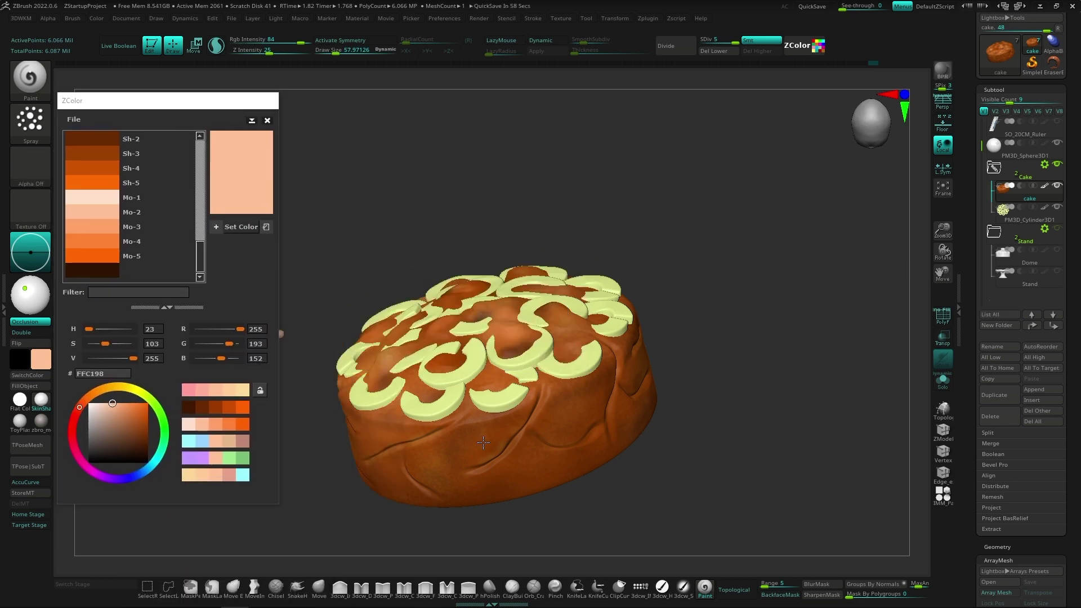
pyautogui.rightClick(512, 442)
pyautogui.click(534, 451)
# Spray soft peach flecks over the cake's top and sides from several angles.
pyautogui.moveTo(475, 457)
pyautogui.mouseDown(button='right')
pyautogui.moveTo(600, 429)
pyautogui.moveTo(469, 439)
pyautogui.moveTo(540, 418)
pyautogui.mouseUp(button='right')
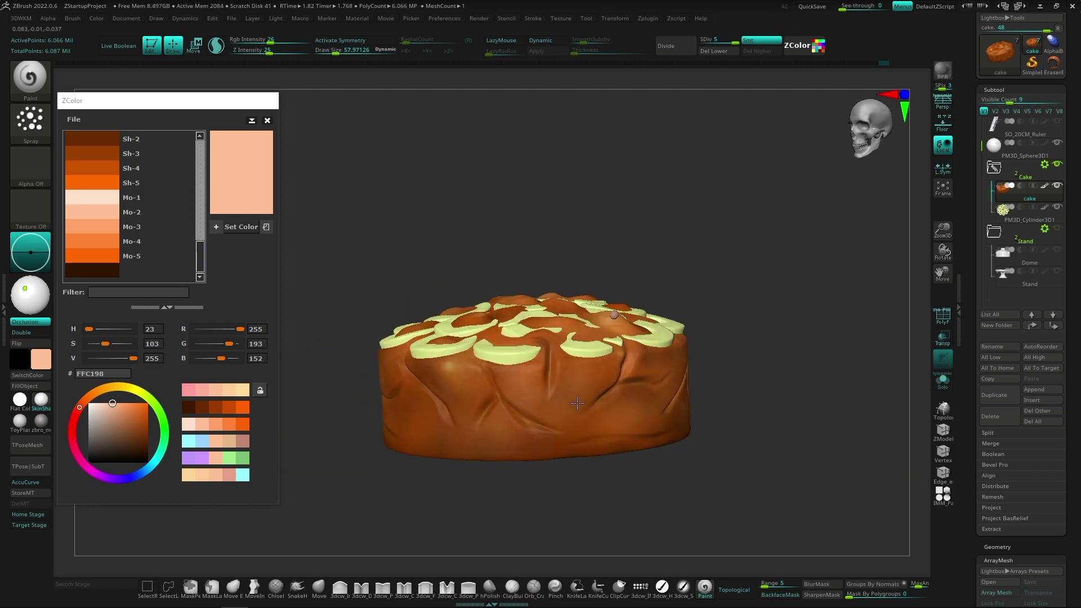
pyautogui.moveTo(577, 403); pyautogui.dragTo(565, 389, button='right')
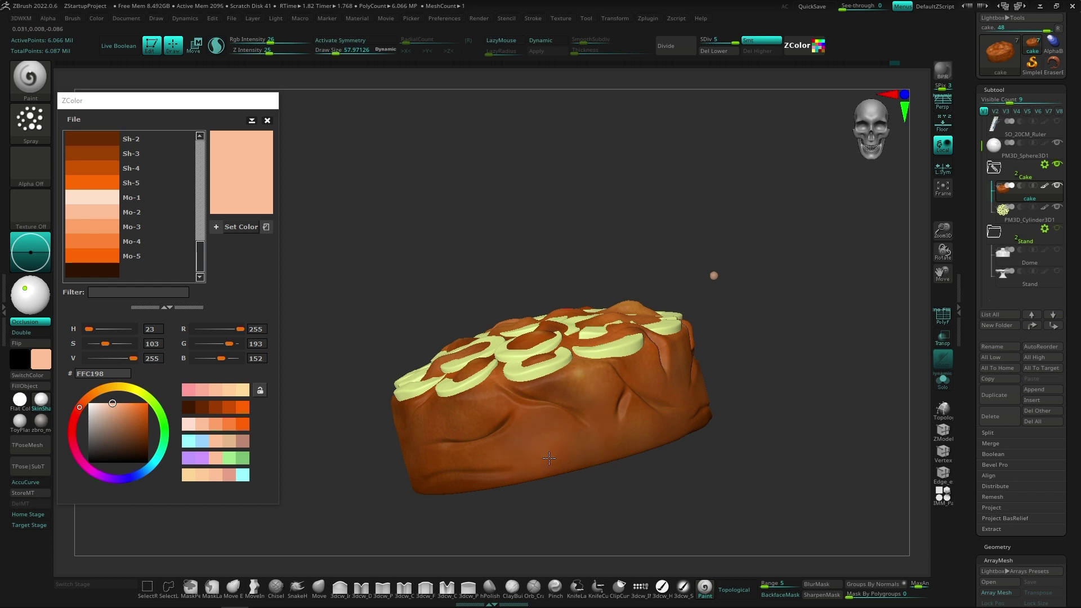
pyautogui.moveTo(549, 458); pyautogui.dragTo(541, 402, button='right')
pyautogui.moveTo(593, 380)
pyautogui.mouseDown(button='right')
pyautogui.moveTo(610, 411)
pyautogui.moveTo(598, 416)
pyautogui.mouseUp(button='right')
pyautogui.moveTo(690, 382)
pyautogui.mouseDown(button='right')
pyautogui.moveTo(519, 398)
pyautogui.moveTo(506, 428)
pyautogui.moveTo(518, 453)
pyautogui.moveTo(552, 430)
pyautogui.mouseUp(button='right')
pyautogui.scroll(-2, 526, 445)
pyautogui.scroll(-4, 527, 445)
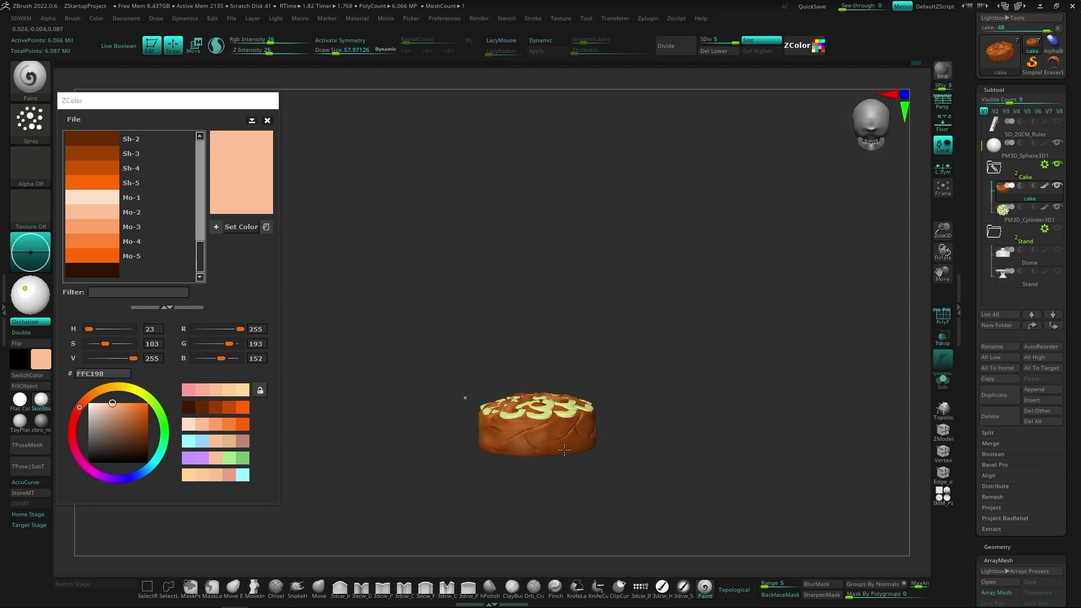
pyautogui.moveTo(643, 414); pyautogui.dragTo(586, 471, button='right')
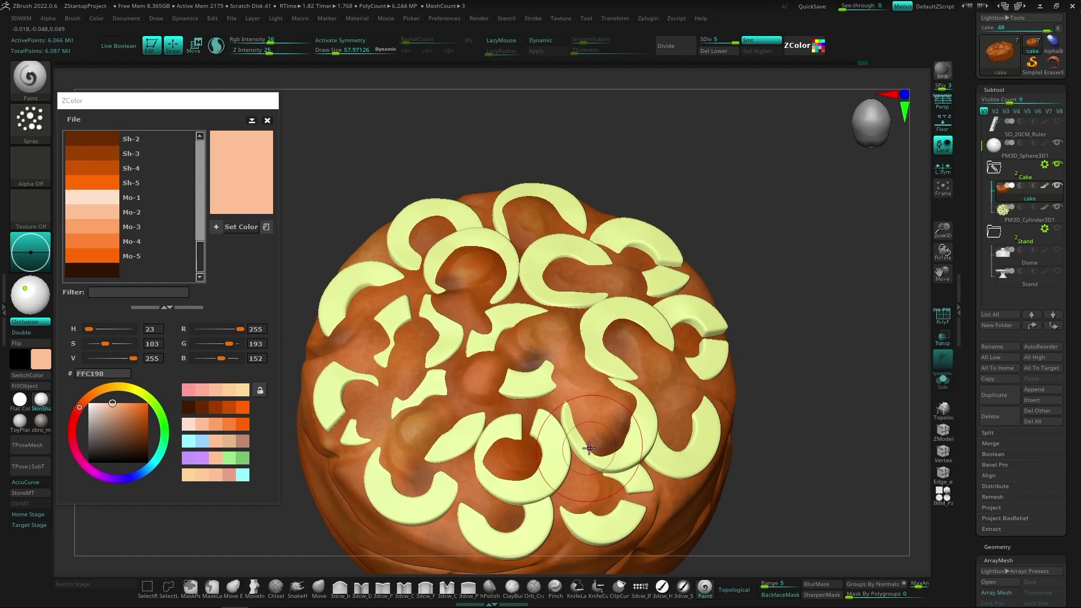
# Dab dark brown between the cream swirls with Draw Size lowered to 13.5.
pyautogui.click(244, 227)
pyautogui.moveTo(650, 390); pyautogui.dragTo(687, 451, button='right')
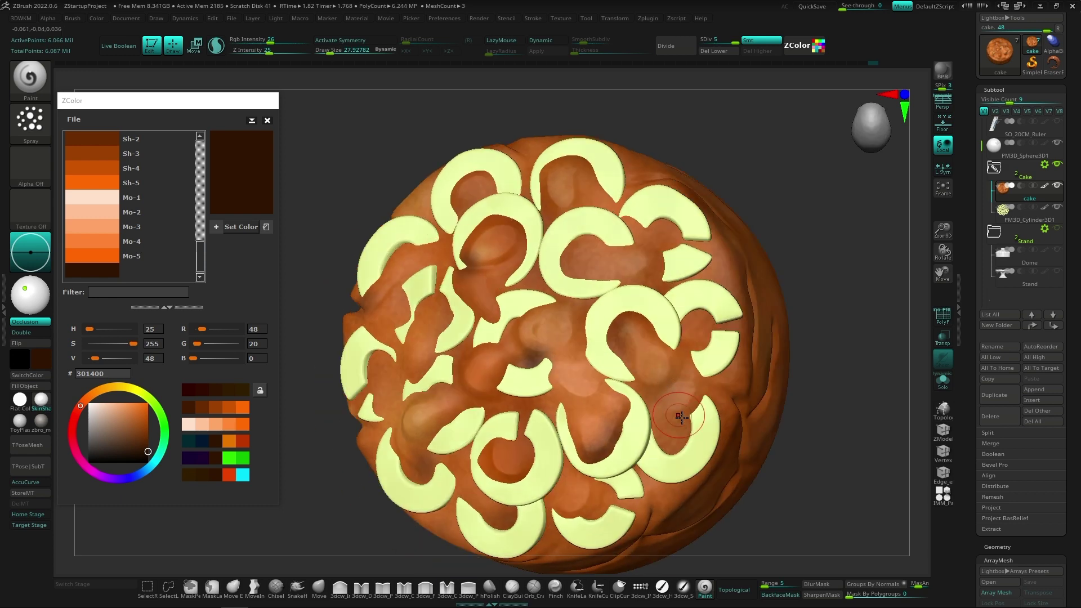
pyautogui.moveTo(603, 400); pyautogui.dragTo(647, 293, button='right')
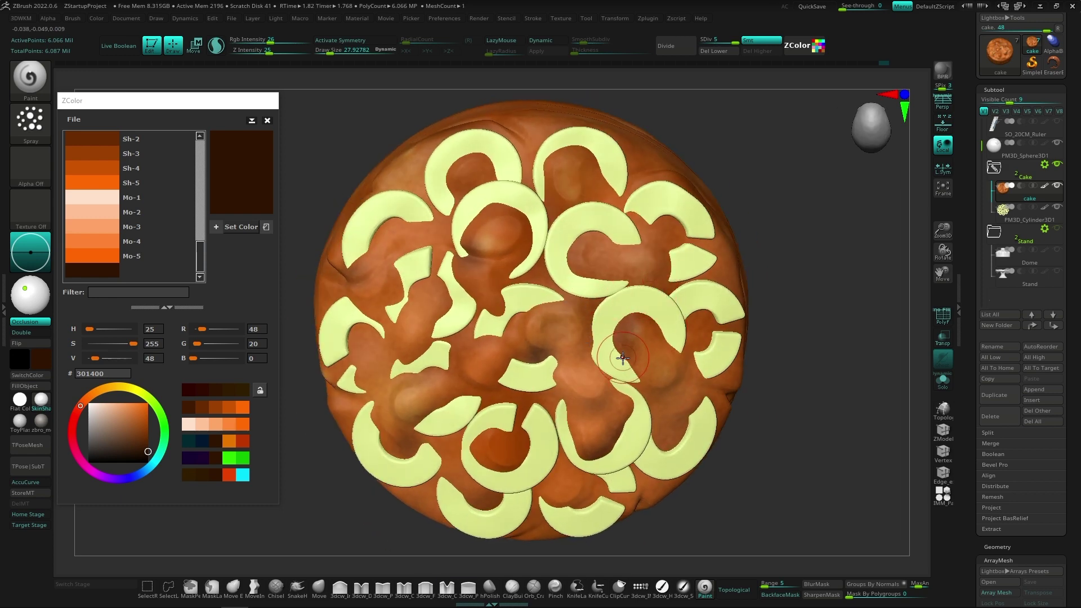
pyautogui.press('s')
pyautogui.moveTo(620, 360); pyautogui.dragTo(411, 321, button='right')
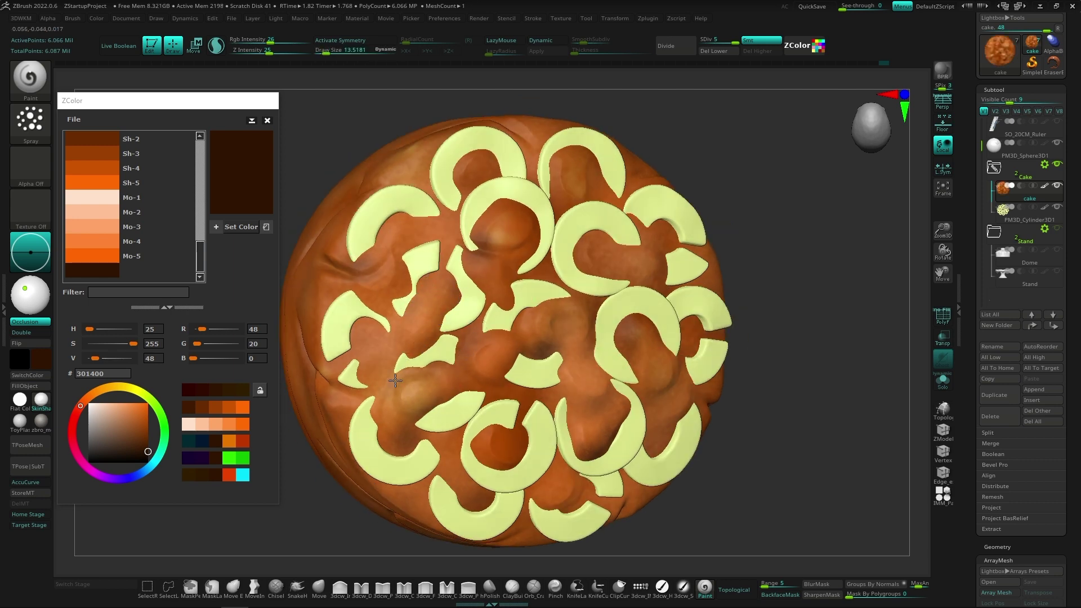
pyautogui.moveTo(530, 350); pyautogui.dragTo(359, 350, button='right')
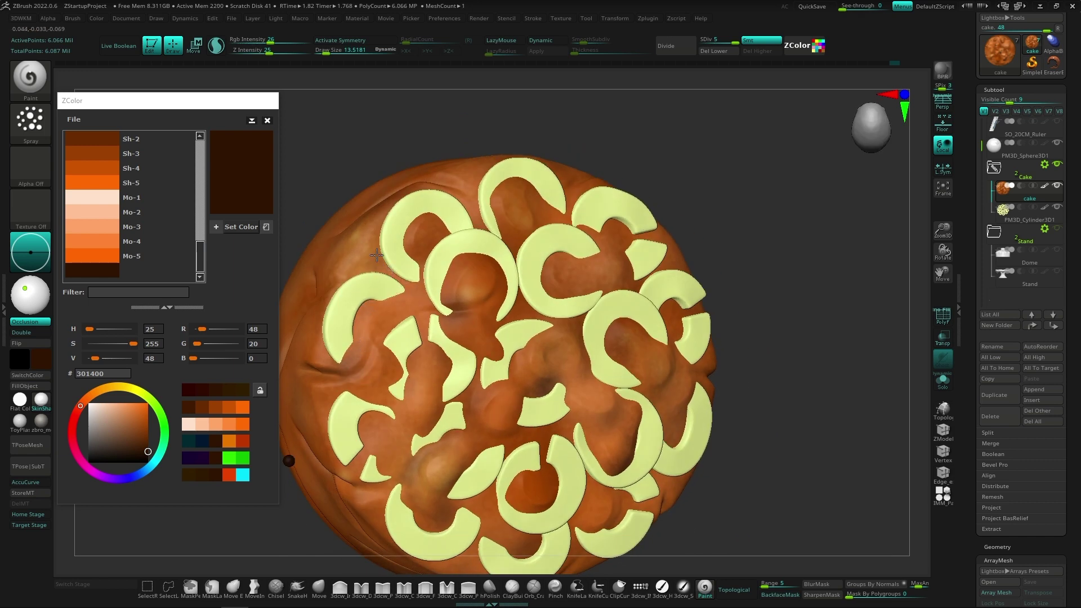
# Reselect peach FFC198, then sample the cream swirl colour F5FF98.
pyautogui.moveTo(377, 256); pyautogui.dragTo(394, 389, button='right')
pyautogui.click(106, 212)
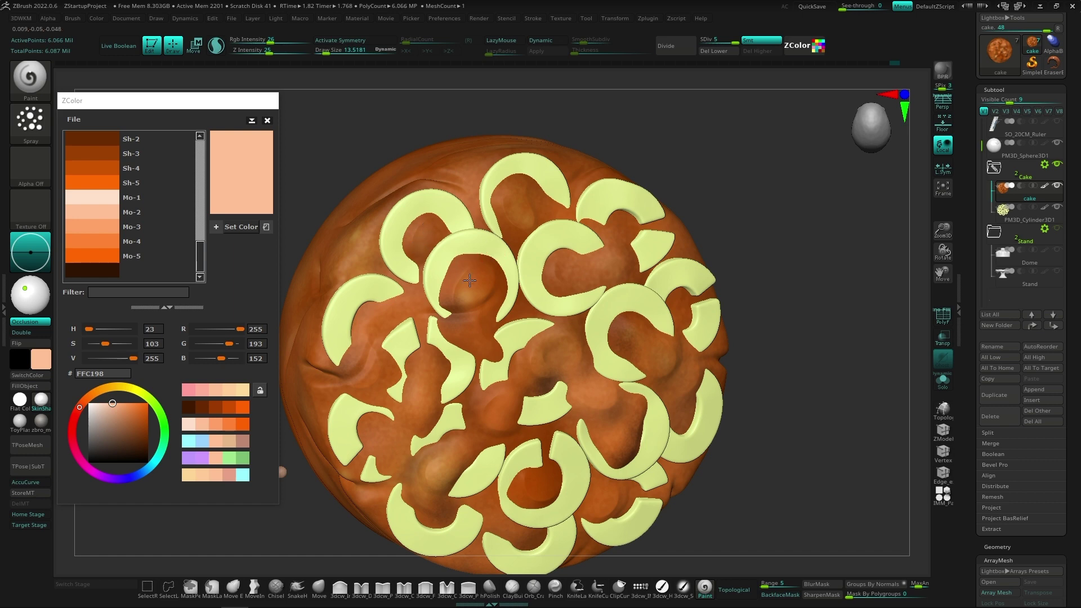
pyautogui.moveTo(465, 268)
pyautogui.mouseDown(button='right')
pyautogui.moveTo(489, 269)
pyautogui.moveTo(356, 334)
pyautogui.mouseUp(button='right')
pyautogui.press('c')
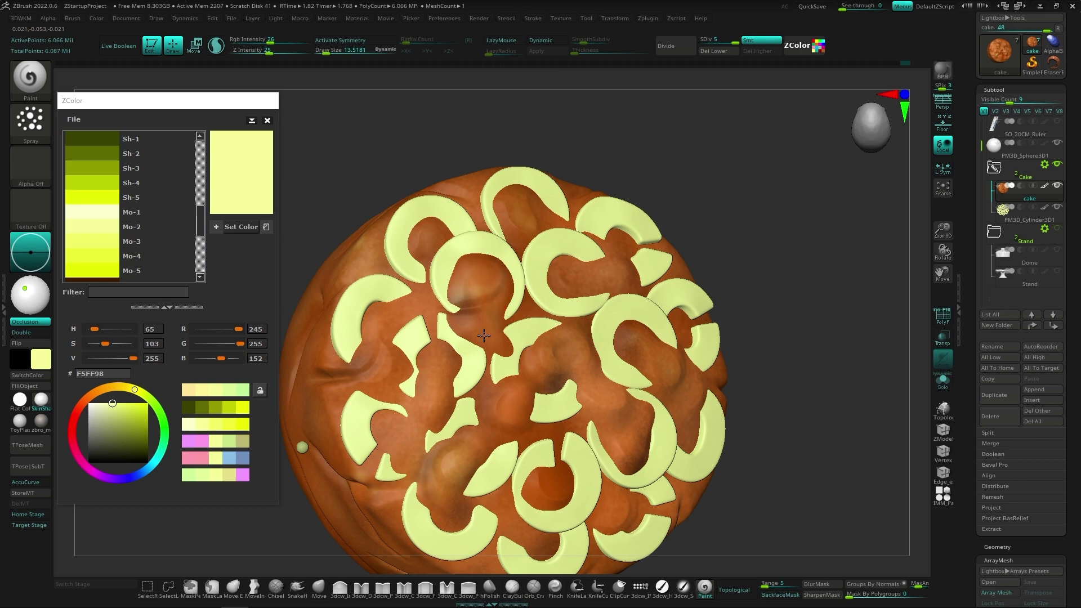
pyautogui.moveTo(484, 336); pyautogui.dragTo(604, 404, button='right')
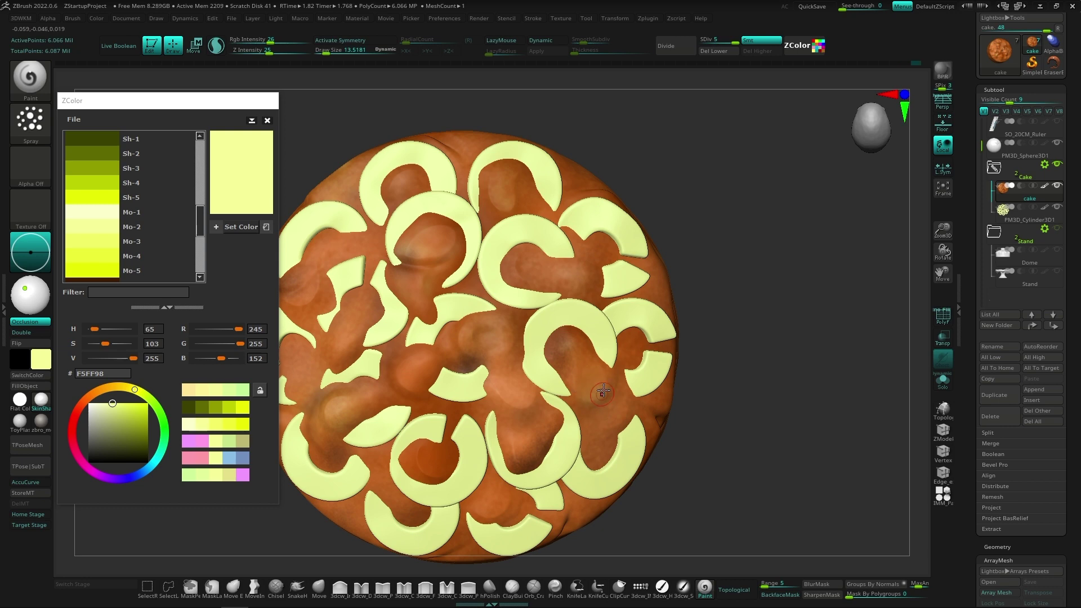
pyautogui.moveTo(602, 393)
pyautogui.mouseDown(button='right')
pyautogui.moveTo(617, 374)
pyautogui.moveTo(746, 383)
pyautogui.moveTo(475, 366)
pyautogui.mouseUp(button='right')
pyautogui.keyDown('ctrl'); pyautogui.moveTo(583, 353); pyautogui.dragTo(473, 400, button='right'); pyautogui.keyUp('ctrl')
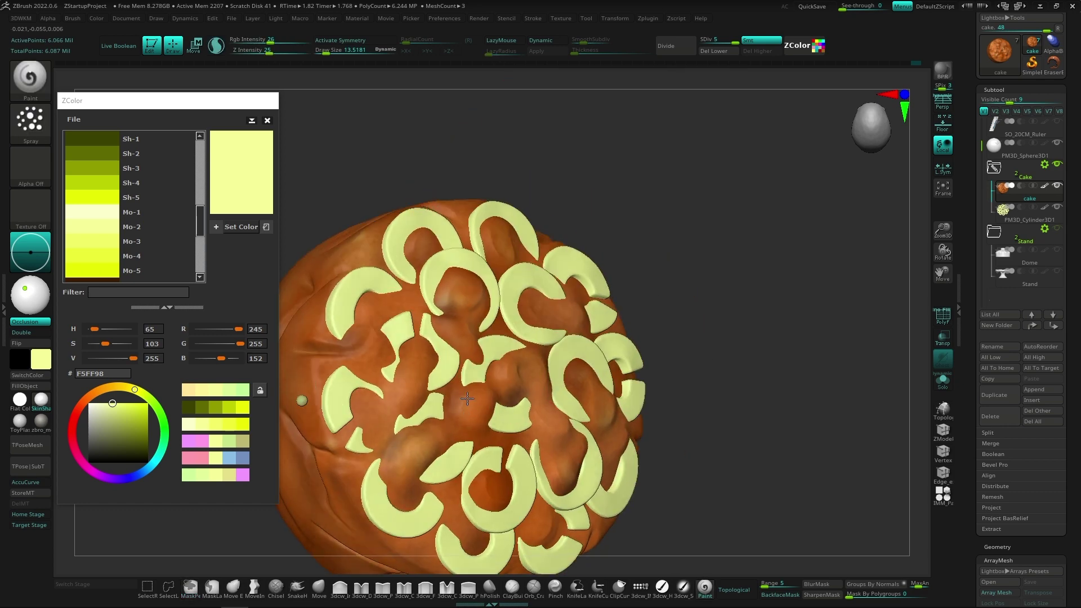
pyautogui.keyDown('ctrl'); pyautogui.moveTo(453, 402); pyautogui.dragTo(579, 309, button='right'); pyautogui.keyUp('ctrl')
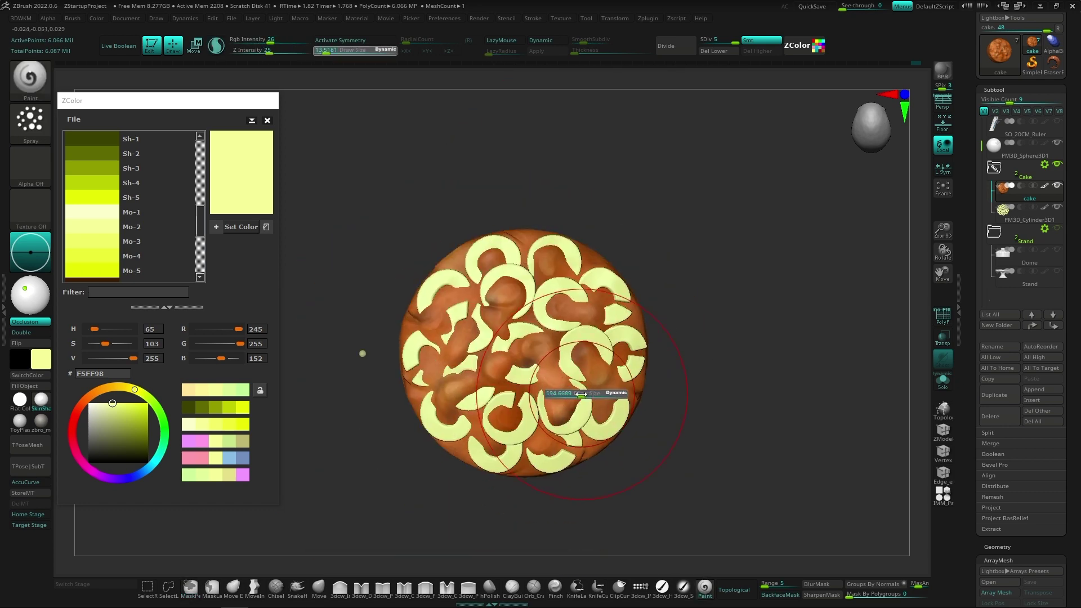
pyautogui.moveTo(439, 362)
pyautogui.mouseDown(button='right')
pyautogui.moveTo(362, 406)
pyautogui.moveTo(545, 402)
pyautogui.mouseUp(button='right')
pyautogui.press('x')
pyautogui.click(468, 40)
pyautogui.click(429, 51)
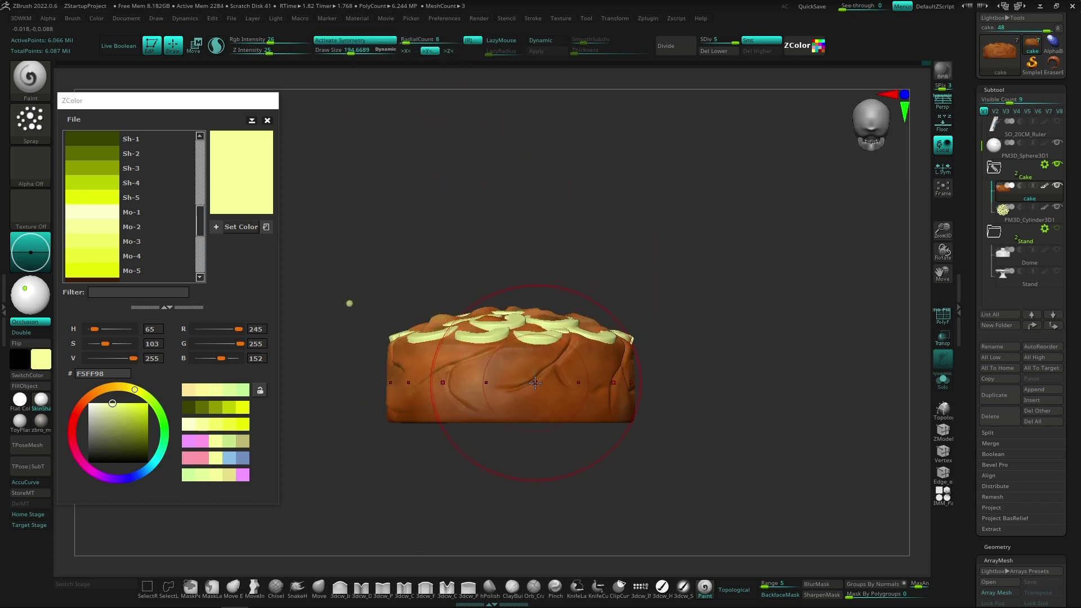
pyautogui.moveTo(693, 369); pyautogui.dragTo(674, 422, button='right')
pyautogui.press('space')
pyautogui.moveTo(674, 423); pyautogui.dragTo(601, 411)
pyautogui.press('space')
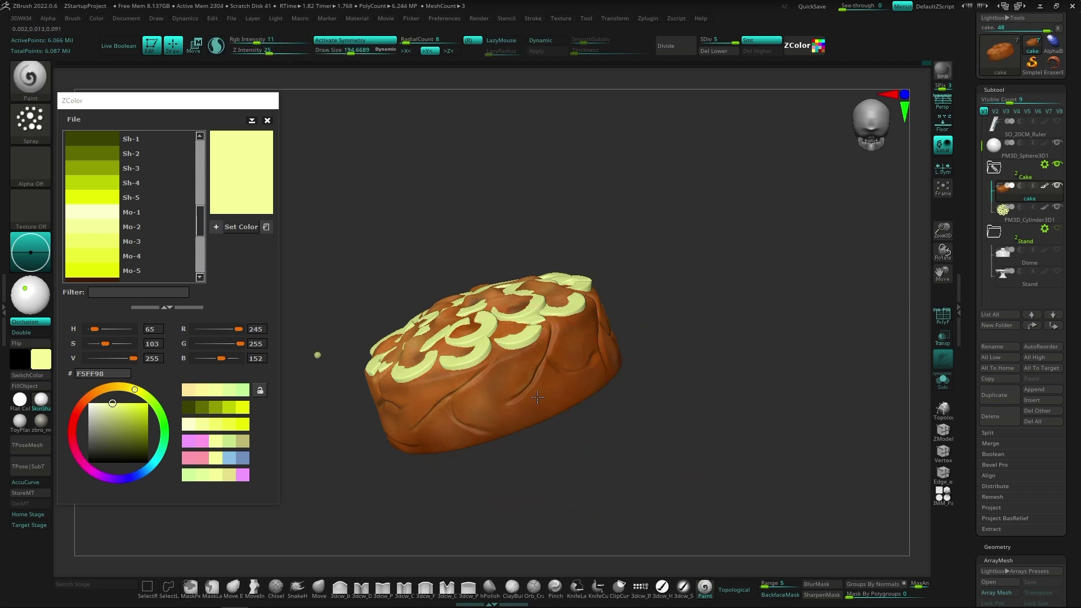
pyautogui.moveTo(631, 375)
pyautogui.mouseDown(button='right')
pyautogui.moveTo(670, 428)
pyautogui.moveTo(515, 348)
pyautogui.mouseUp(button='right')
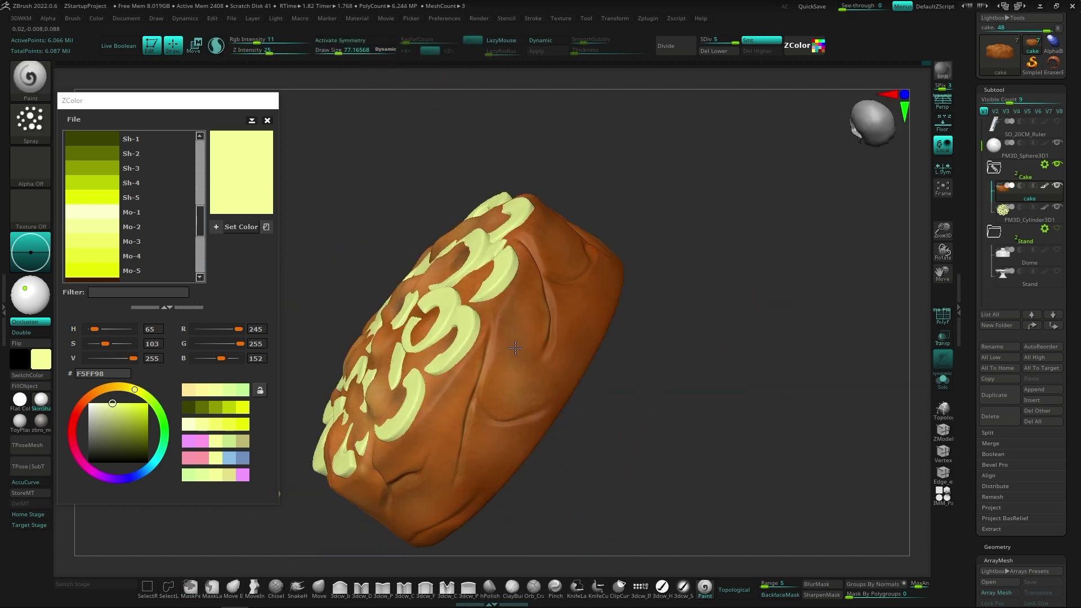
pyautogui.moveTo(491, 450)
pyautogui.mouseDown(button='right')
pyautogui.moveTo(547, 444)
pyautogui.moveTo(603, 368)
pyautogui.mouseUp(button='right')
pyautogui.moveTo(481, 447); pyautogui.dragTo(531, 389, button='right')
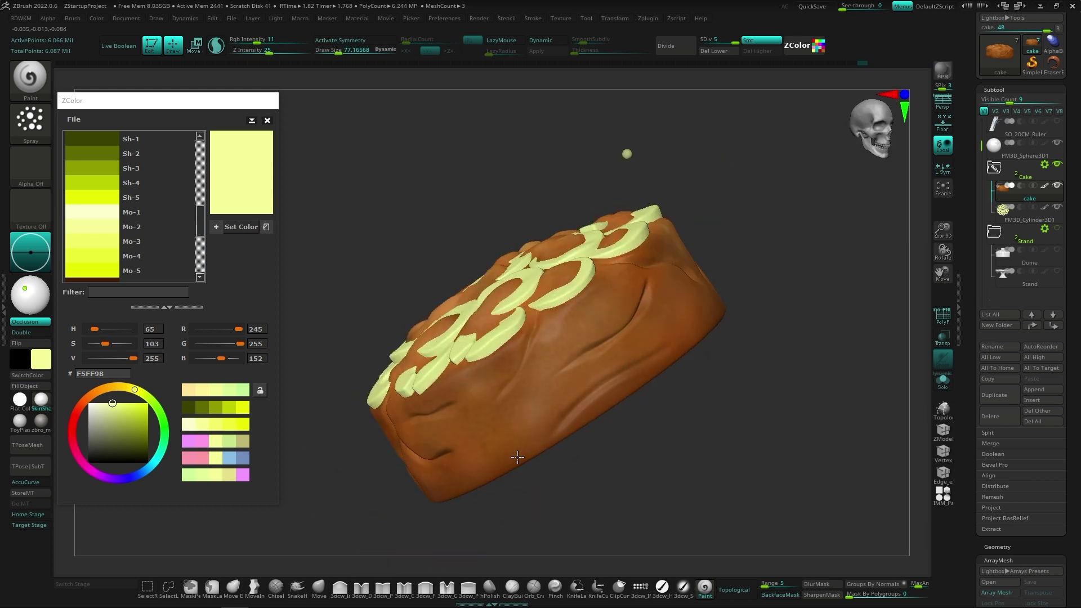
pyautogui.moveTo(657, 343); pyautogui.dragTo(687, 315, button='right')
pyautogui.moveTo(495, 371)
pyautogui.mouseDown(button='right')
pyautogui.moveTo(526, 422)
pyautogui.moveTo(507, 406)
pyautogui.moveTo(620, 394)
pyautogui.moveTo(679, 424)
pyautogui.moveTo(548, 421)
pyautogui.moveTo(495, 383)
pyautogui.mouseUp(button='right')
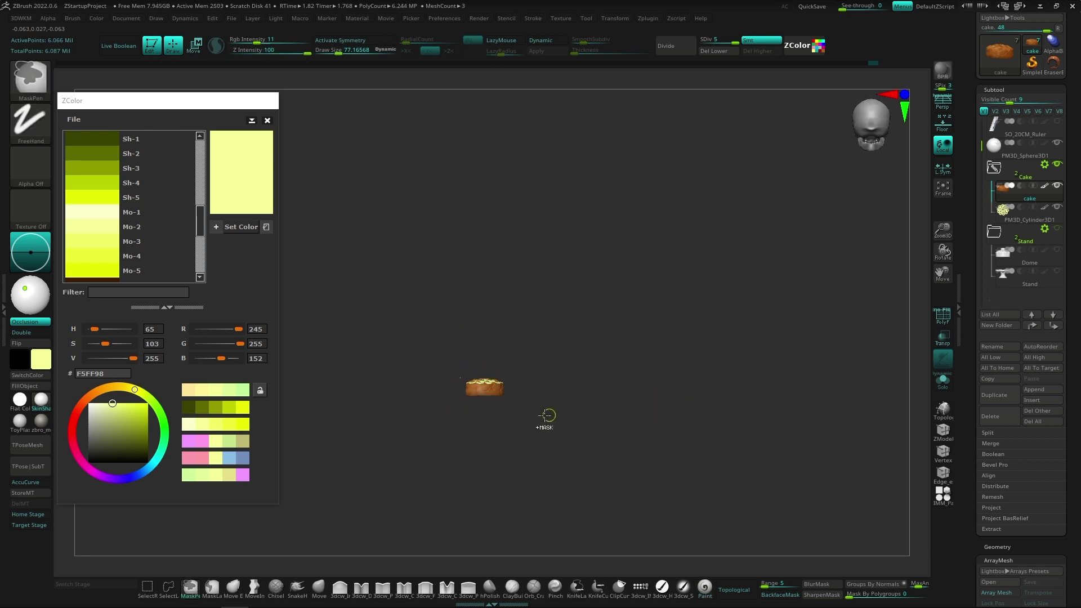
# Pick dark brown 261B12 and save it as a new ZColor swatch.
pyautogui.moveTo(661, 410); pyautogui.dragTo(561, 388, button='right')
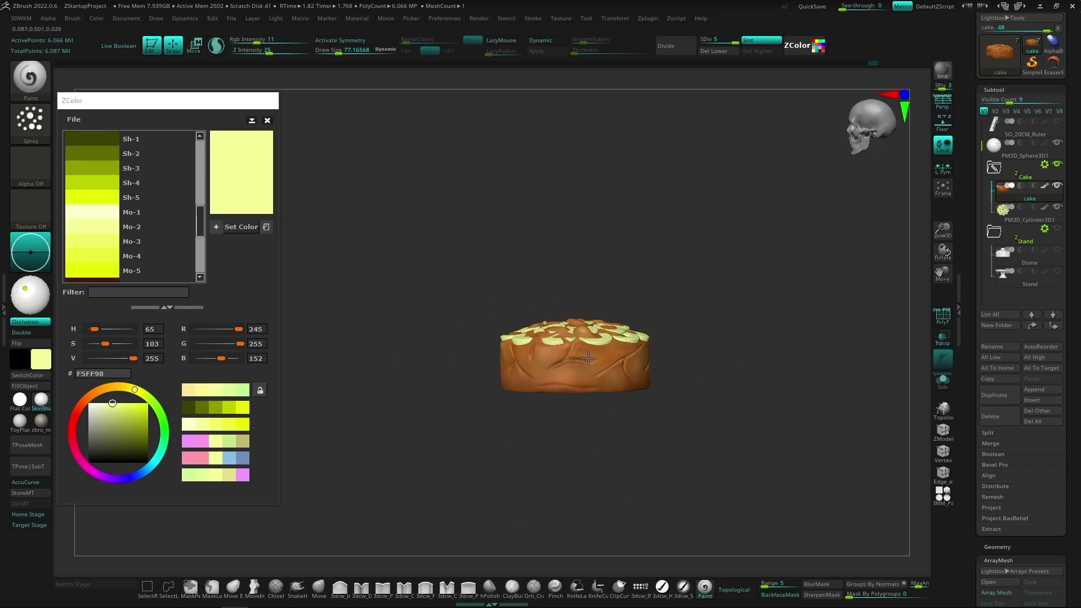
pyautogui.scroll(-3, 135, 242)
pyautogui.click(135, 243)
pyautogui.moveTo(540, 338)
pyautogui.mouseDown(button='right')
pyautogui.moveTo(570, 382)
pyautogui.moveTo(492, 432)
pyautogui.moveTo(659, 297)
pyautogui.moveTo(579, 424)
pyautogui.moveTo(587, 347)
pyautogui.moveTo(563, 336)
pyautogui.moveTo(630, 415)
pyautogui.moveTo(611, 411)
pyautogui.mouseUp(button='right')
pyautogui.click(119, 453)
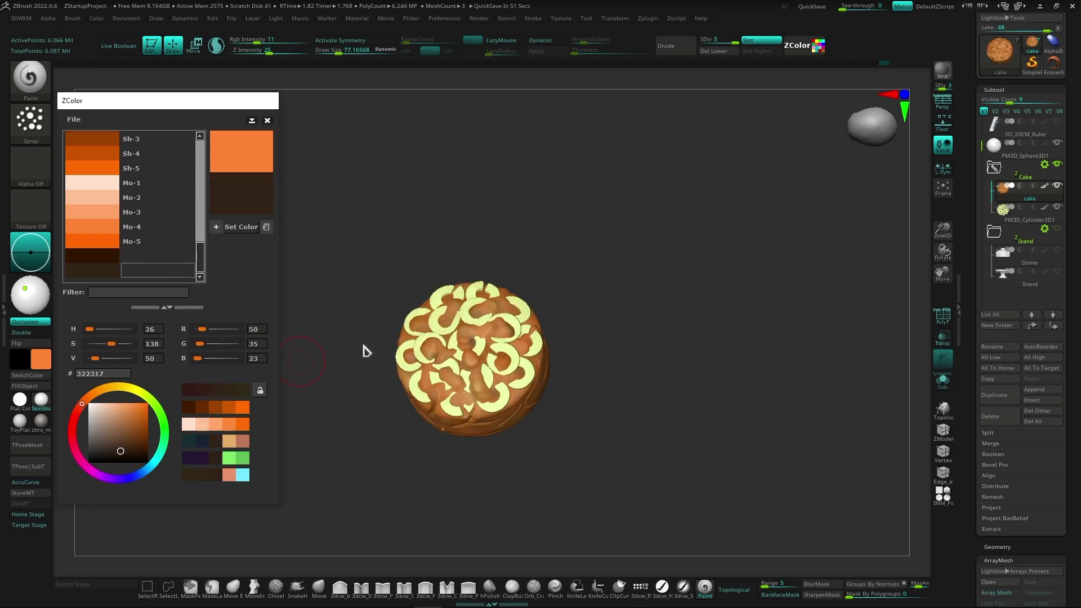
pyautogui.click(120, 453)
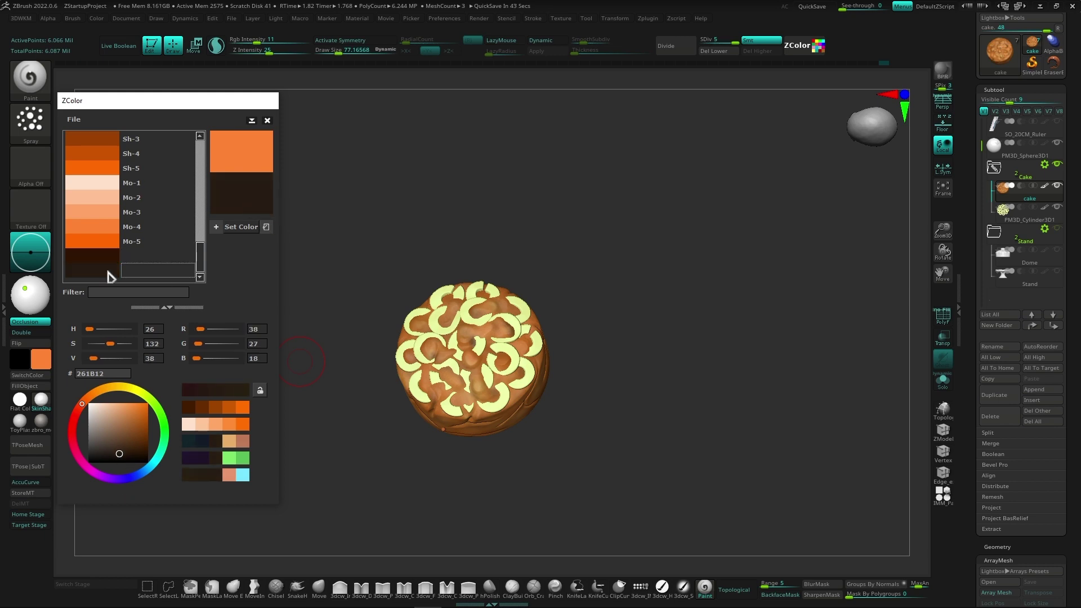
pyautogui.press('f')
pyautogui.click(241, 228)
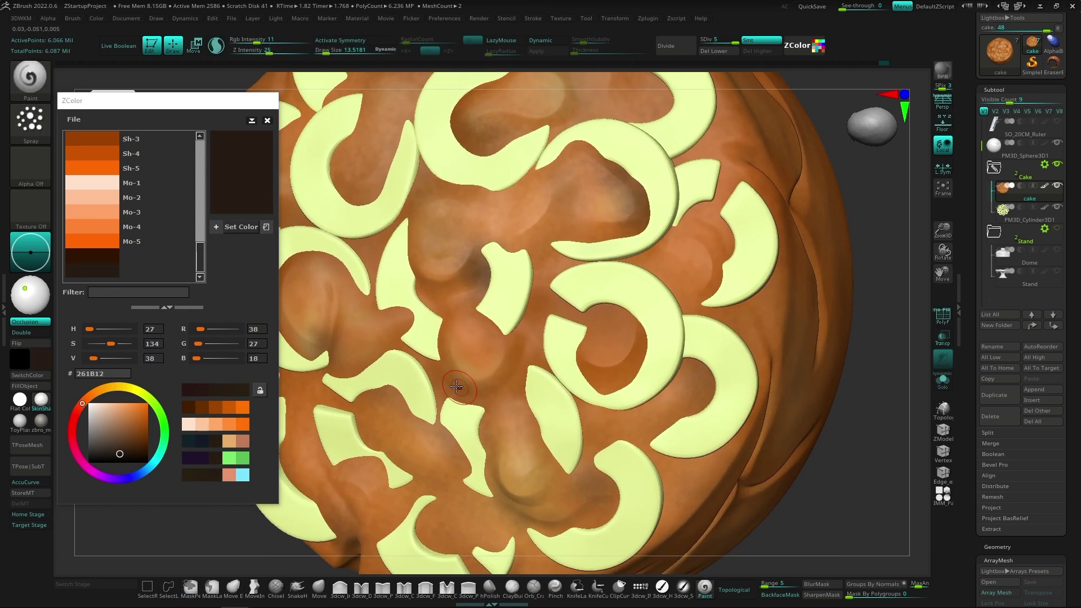
# Raise Rgb Intensity to 34 and paint dark brown shadows between the swirls.
pyautogui.press('space')
pyautogui.moveTo(522, 362); pyautogui.dragTo(511, 374)
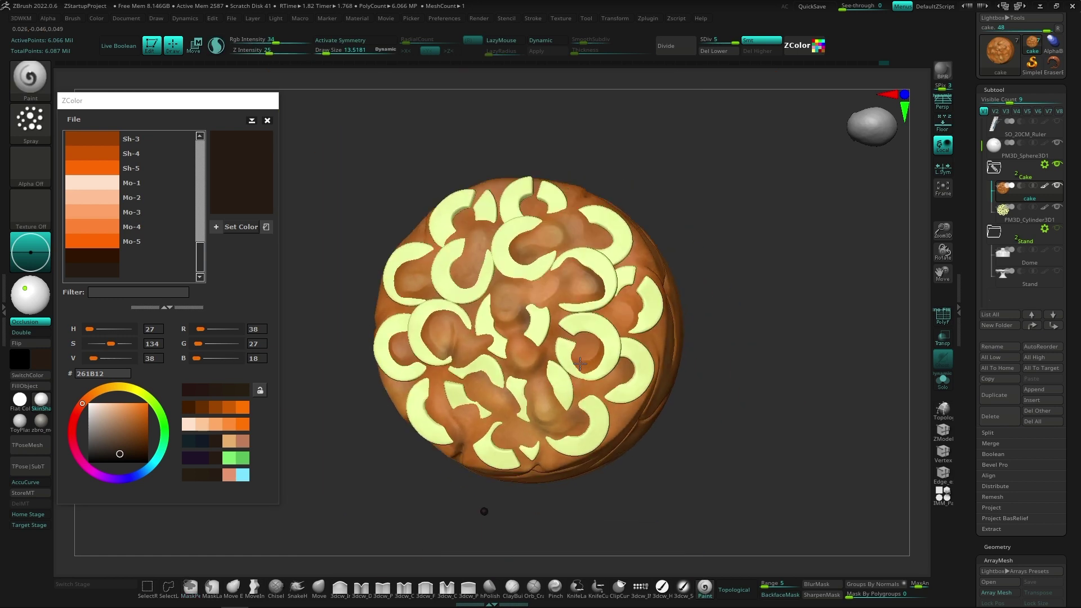
pyautogui.moveTo(483, 509); pyautogui.dragTo(574, 509)
pyautogui.press('f')
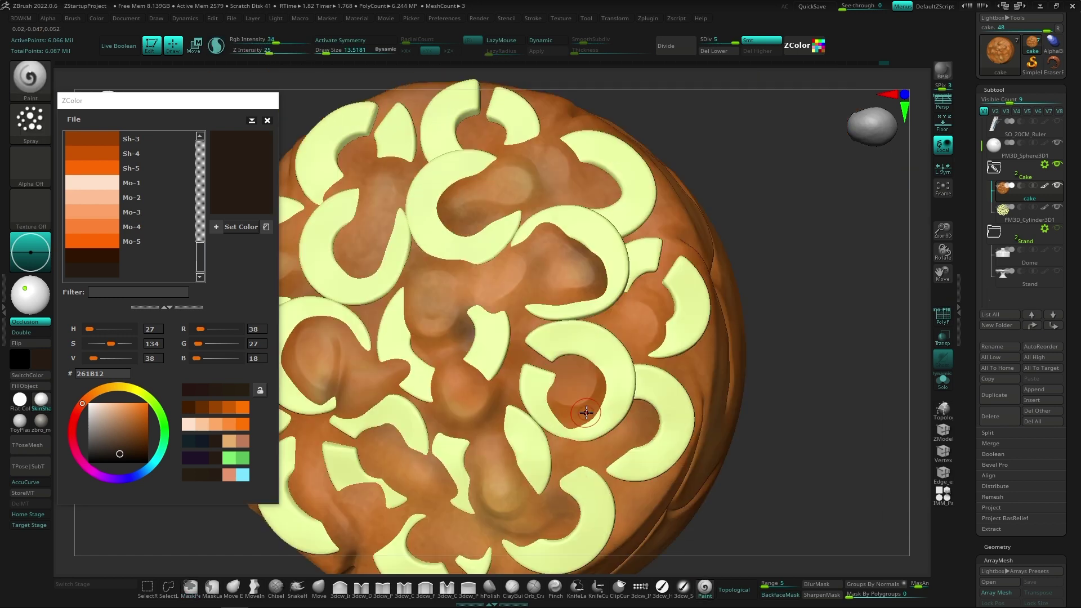
pyautogui.moveTo(586, 412); pyautogui.dragTo(612, 415, button='right')
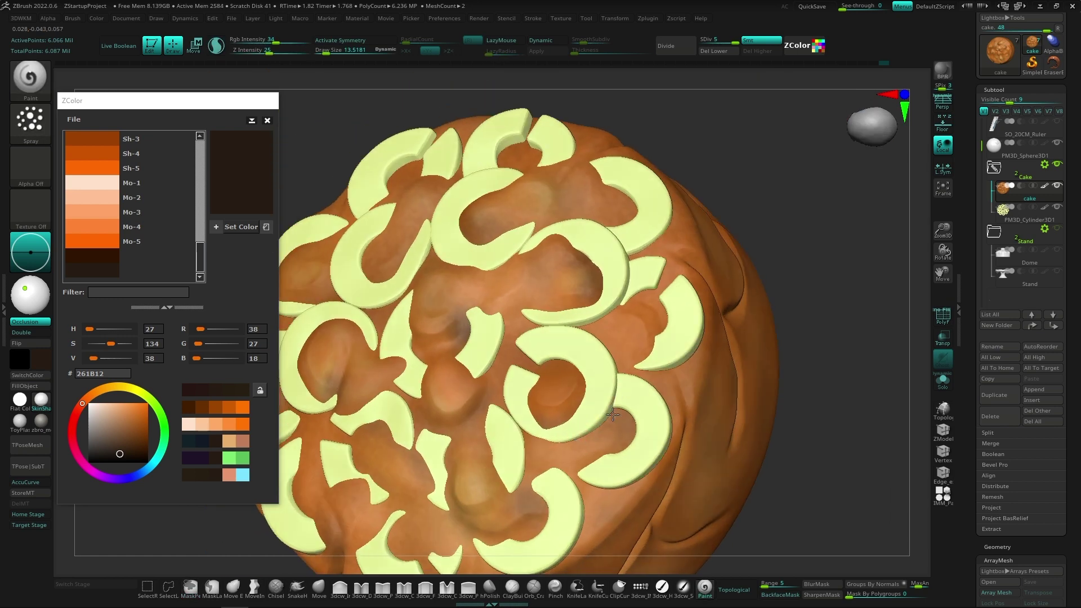
pyautogui.moveTo(573, 445)
pyautogui.mouseDown(button='right')
pyautogui.moveTo(542, 432)
pyautogui.moveTo(418, 512)
pyautogui.moveTo(389, 434)
pyautogui.moveTo(542, 486)
pyautogui.moveTo(647, 342)
pyautogui.moveTo(760, 391)
pyautogui.moveTo(628, 346)
pyautogui.moveTo(545, 376)
pyautogui.moveTo(508, 359)
pyautogui.mouseUp(button='right')
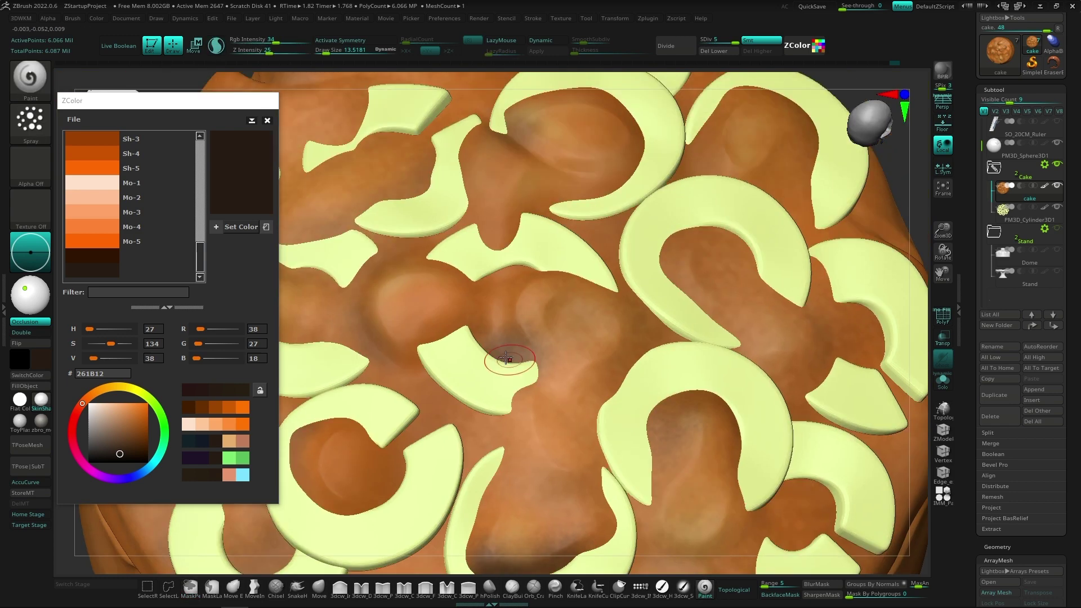
pyautogui.press('f')
pyautogui.keyDown('ctrl'); pyautogui.moveTo(487, 280); pyautogui.dragTo(531, 307, button='right'); pyautogui.keyUp('ctrl')
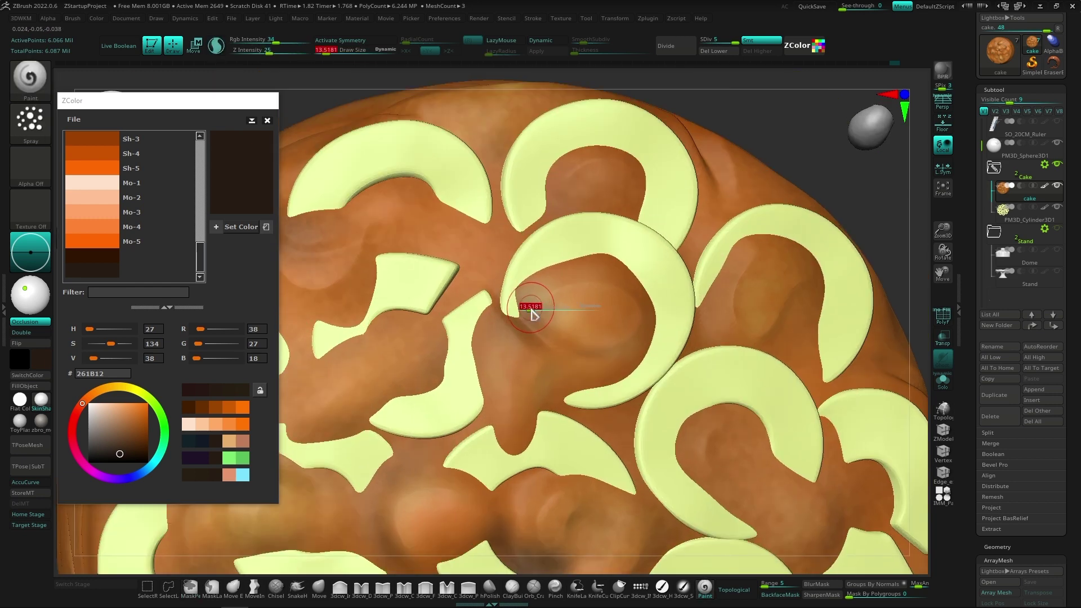
pyautogui.moveTo(531, 298); pyautogui.dragTo(539, 322)
# Make Mo-5 orange FF6702 the main paint colour.
pyautogui.press('f')
pyautogui.keyDown('ctrl'); pyautogui.moveTo(370, 277); pyautogui.dragTo(484, 364, button='right'); pyautogui.keyUp('ctrl')
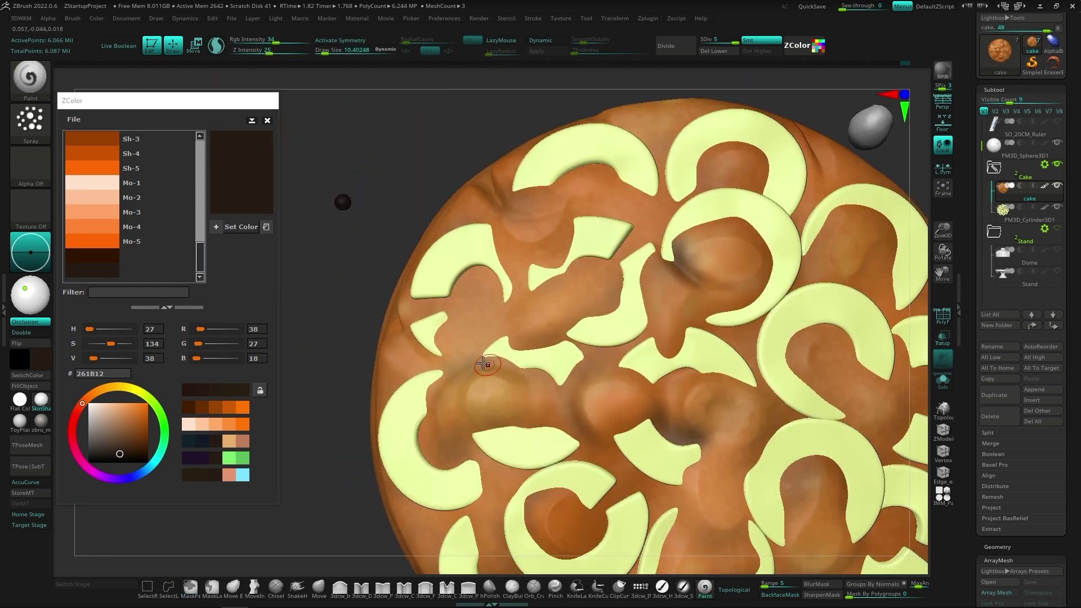
pyautogui.keyDown('ctrl'); pyautogui.moveTo(452, 418); pyautogui.dragTo(455, 427, button='right'); pyautogui.keyUp('ctrl')
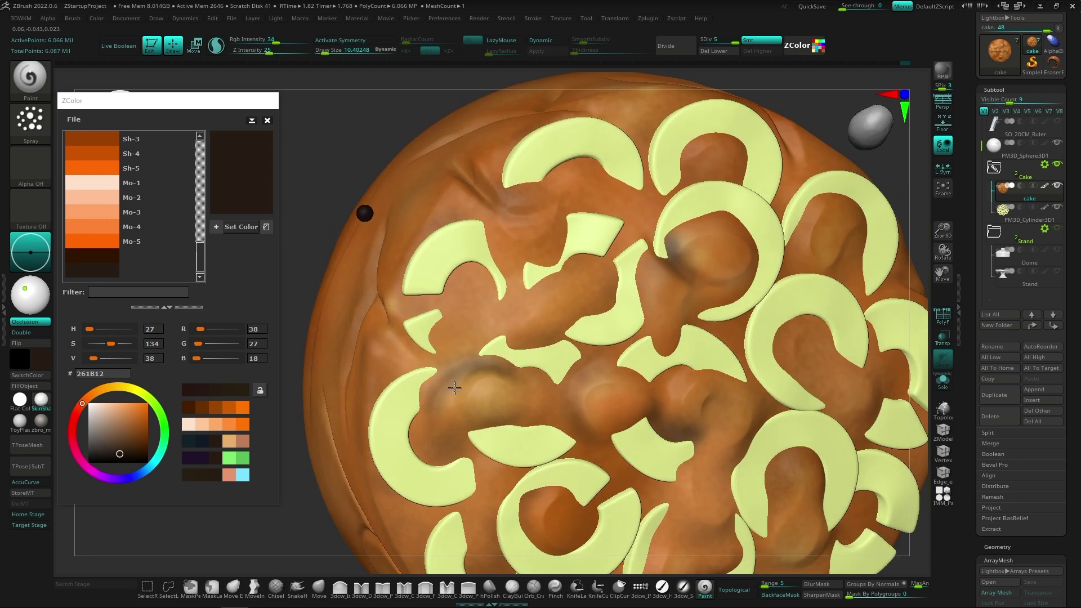
pyautogui.click(109, 243)
pyautogui.click(239, 227)
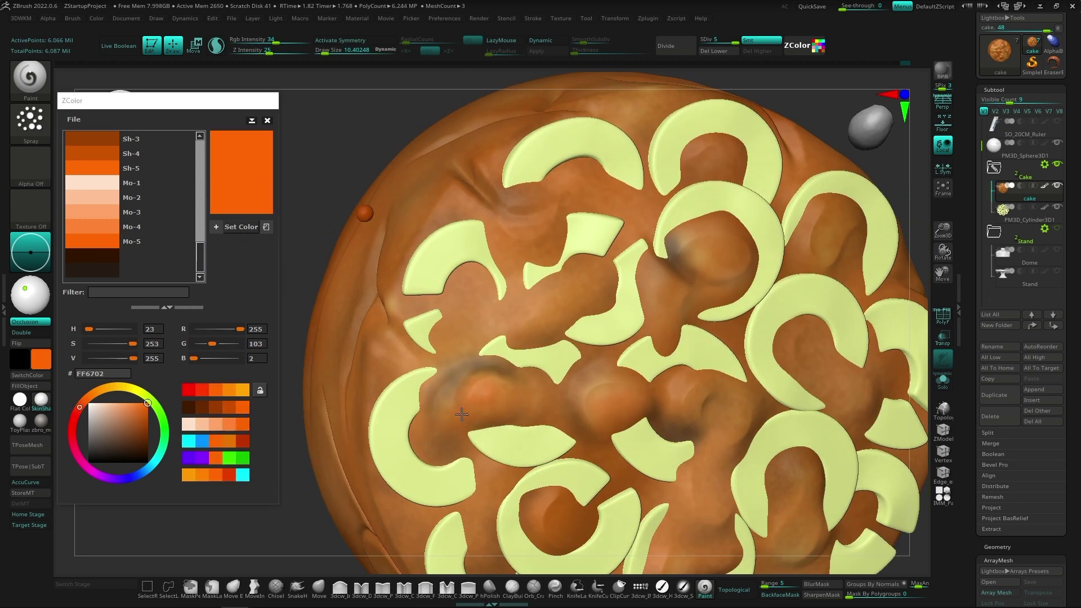
pyautogui.press('f')
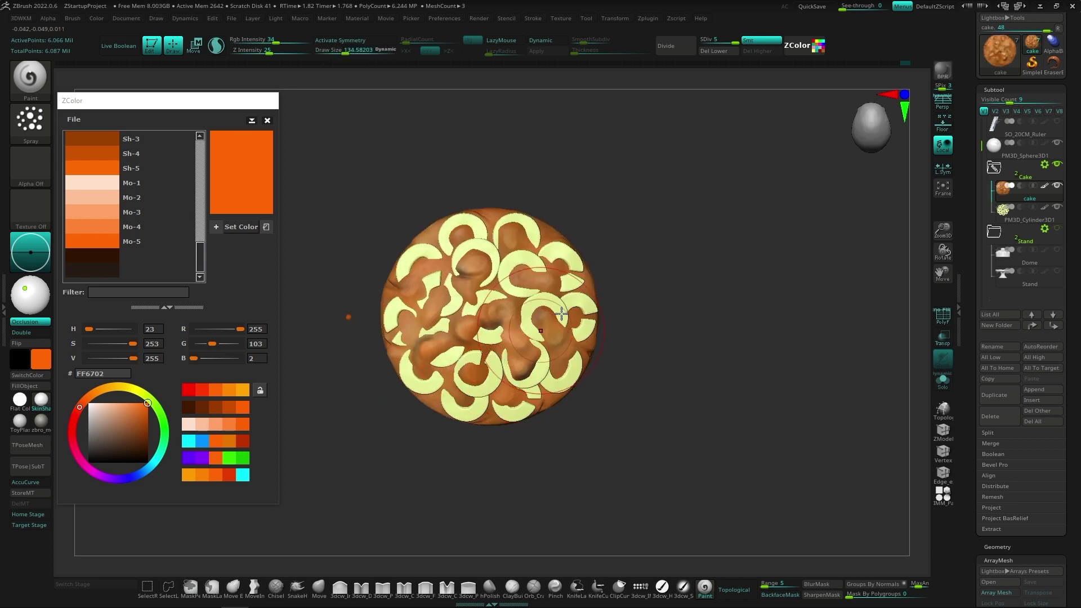
pyautogui.moveTo(564, 309)
pyautogui.mouseDown(button='right')
pyautogui.moveTo(640, 406)
pyautogui.moveTo(618, 413)
pyautogui.moveTo(587, 394)
pyautogui.mouseUp(button='right')
# Make the swirl topping the active subtool and set the brush alpha to Alpha 07.
pyautogui.keyDown('alt'); pyautogui.click(618, 413); pyautogui.keyUp('alt')
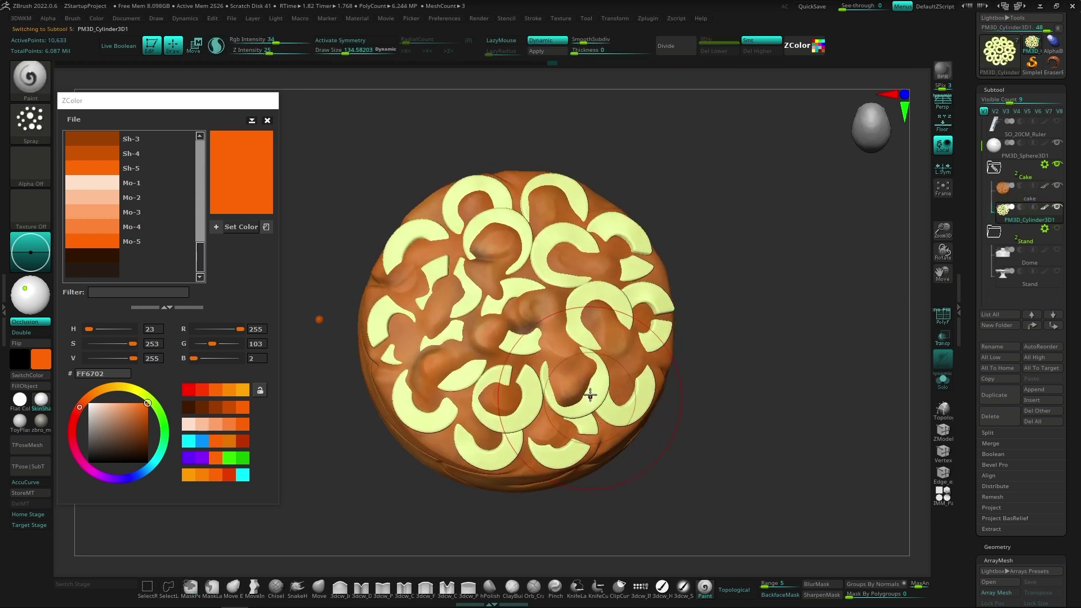
pyautogui.click(31, 166)
pyautogui.click(394, 218)
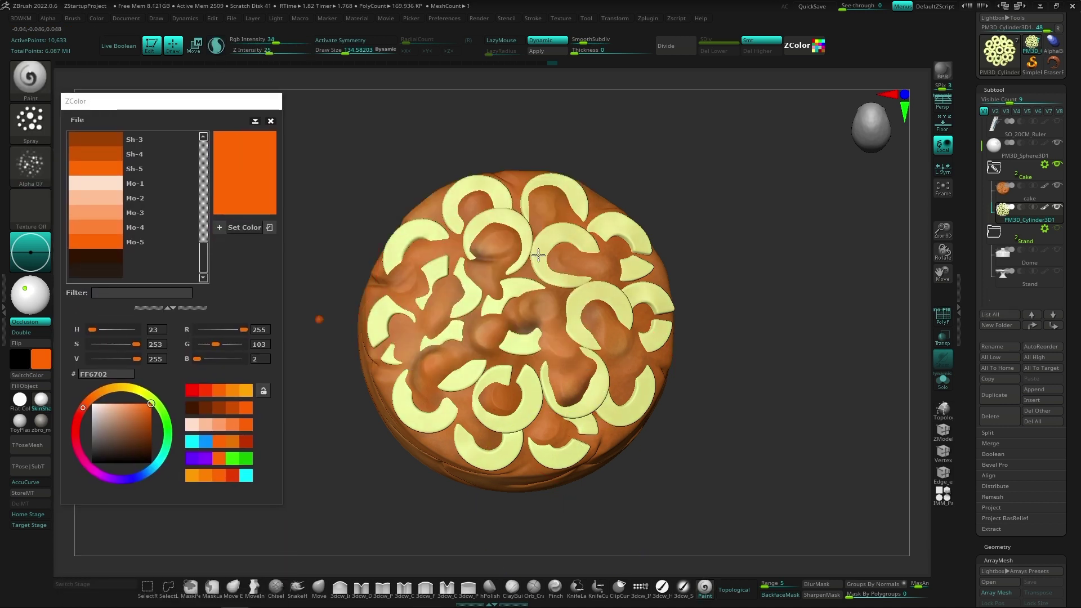
pyautogui.moveTo(510, 335); pyautogui.dragTo(390, 337, button='right')
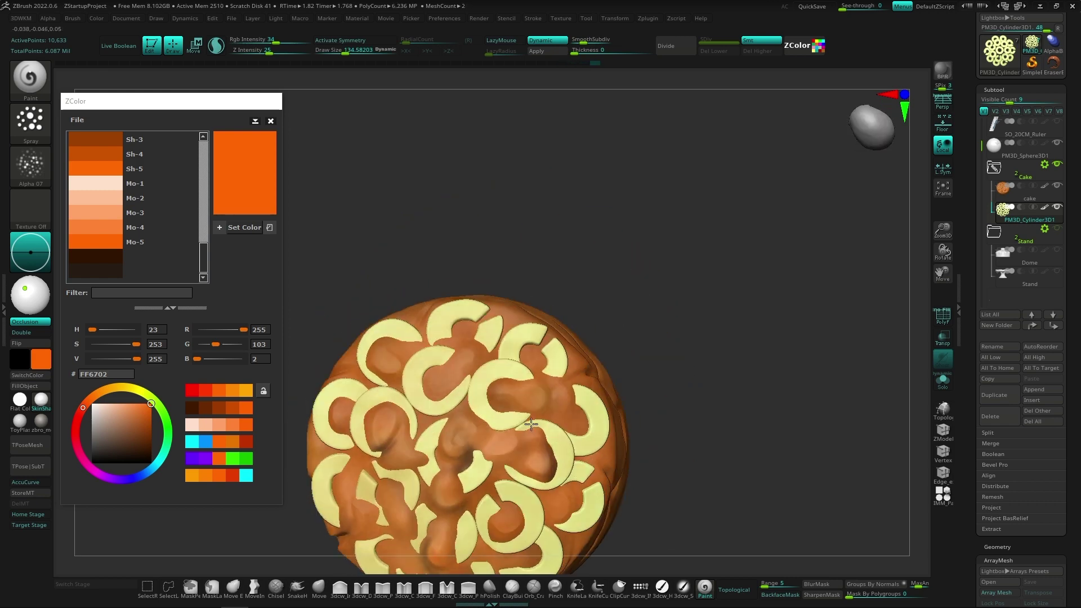
pyautogui.press('f')
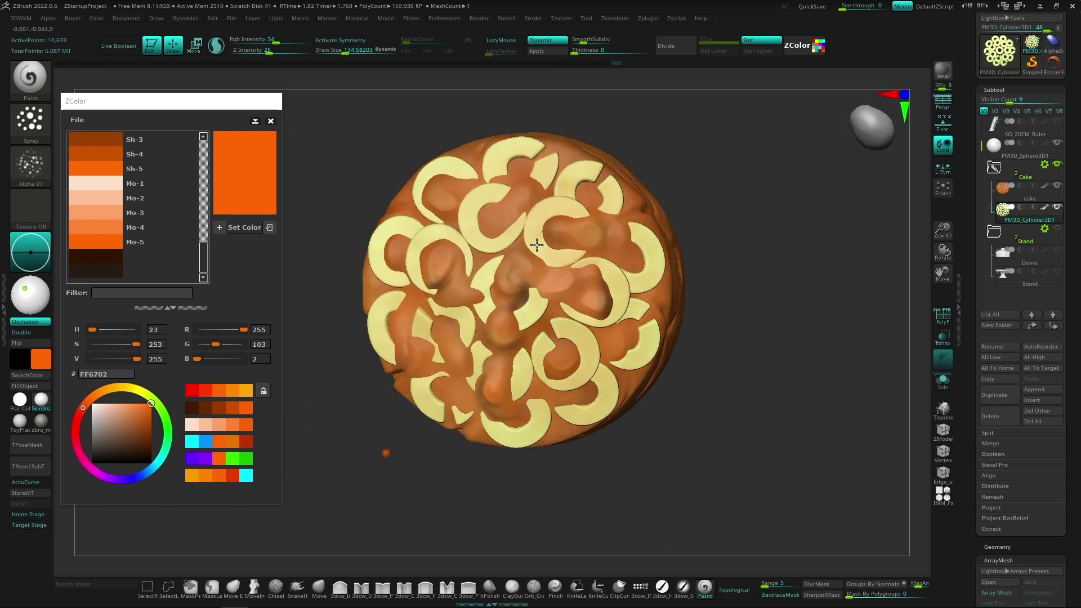
pyautogui.moveTo(456, 407); pyautogui.dragTo(453, 363, button='right')
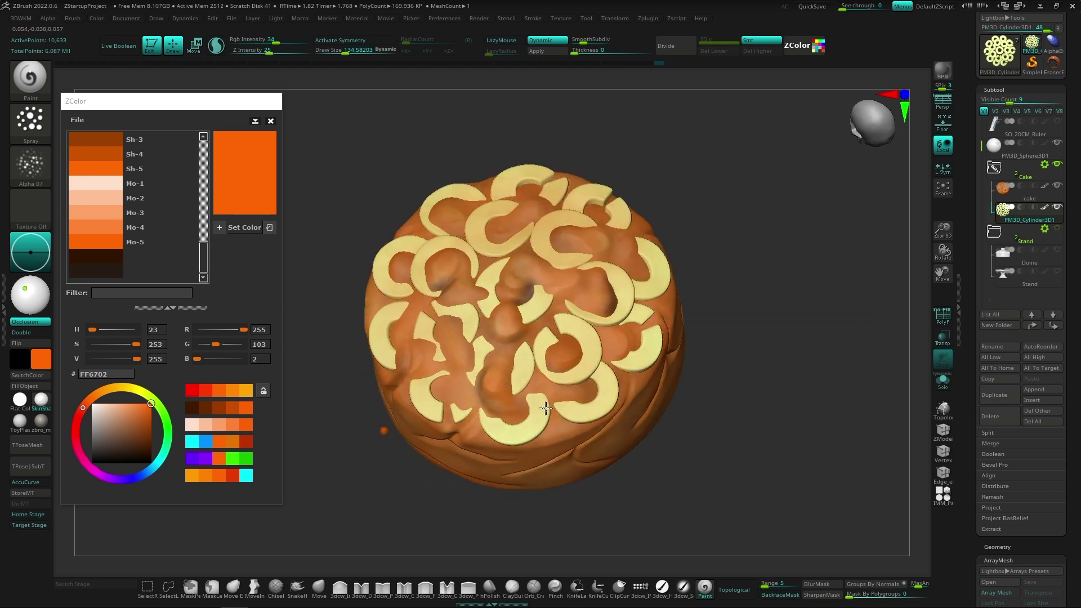
pyautogui.moveTo(603, 391); pyautogui.dragTo(719, 369, button='right')
pyautogui.moveTo(665, 266)
pyautogui.mouseDown(button='right')
pyautogui.moveTo(777, 366)
pyautogui.moveTo(383, 304)
pyautogui.mouseUp(button='right')
pyautogui.scroll(3, 206, 249)
# Pick burnt orange 9B4000, raise Rgb Intensity to 63, and shrink the brush to about 10.
pyautogui.click(244, 232)
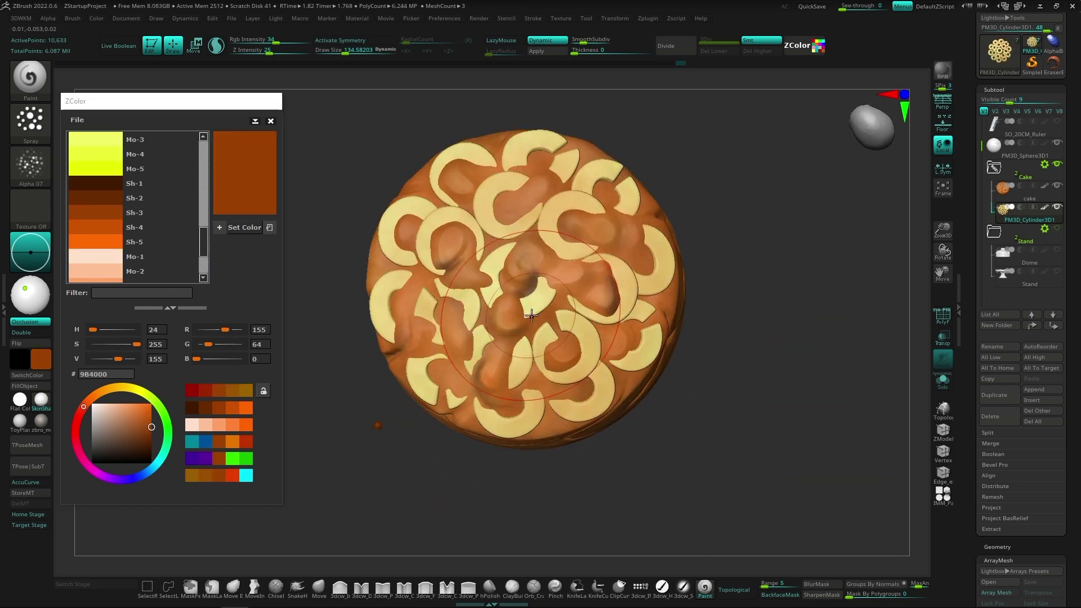
pyautogui.press('s')
pyautogui.moveTo(541, 316); pyautogui.dragTo(521, 315)
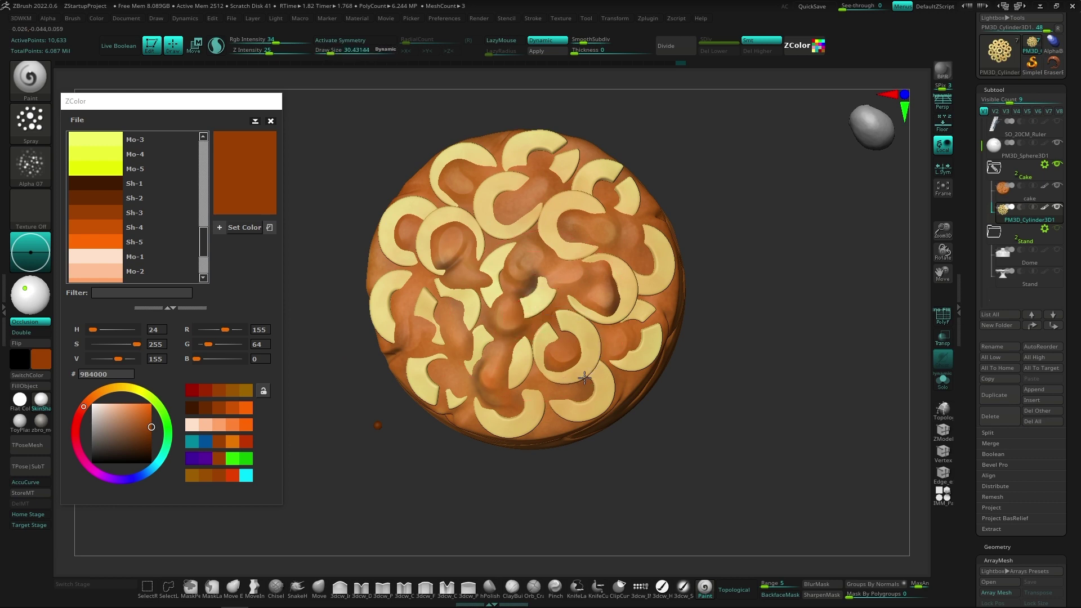
pyautogui.press('space')
pyautogui.moveTo(647, 411); pyautogui.dragTo(681, 411)
pyautogui.moveTo(620, 366)
pyautogui.mouseDown(button='right')
pyautogui.moveTo(650, 398)
pyautogui.moveTo(512, 382)
pyautogui.mouseUp(button='right')
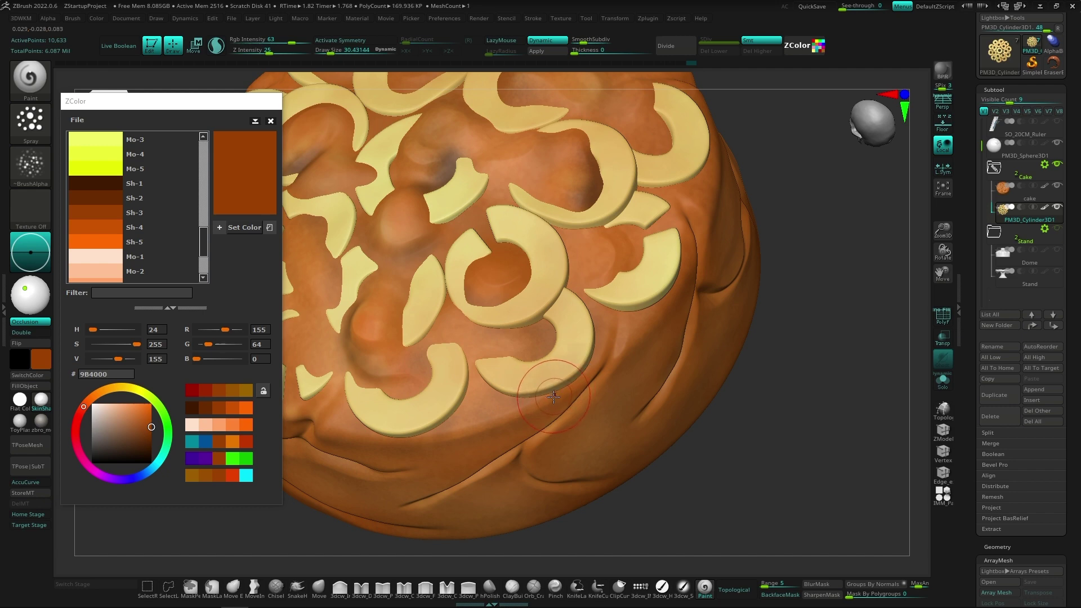
pyautogui.press('space')
pyautogui.moveTo(552, 388); pyautogui.dragTo(512, 389)
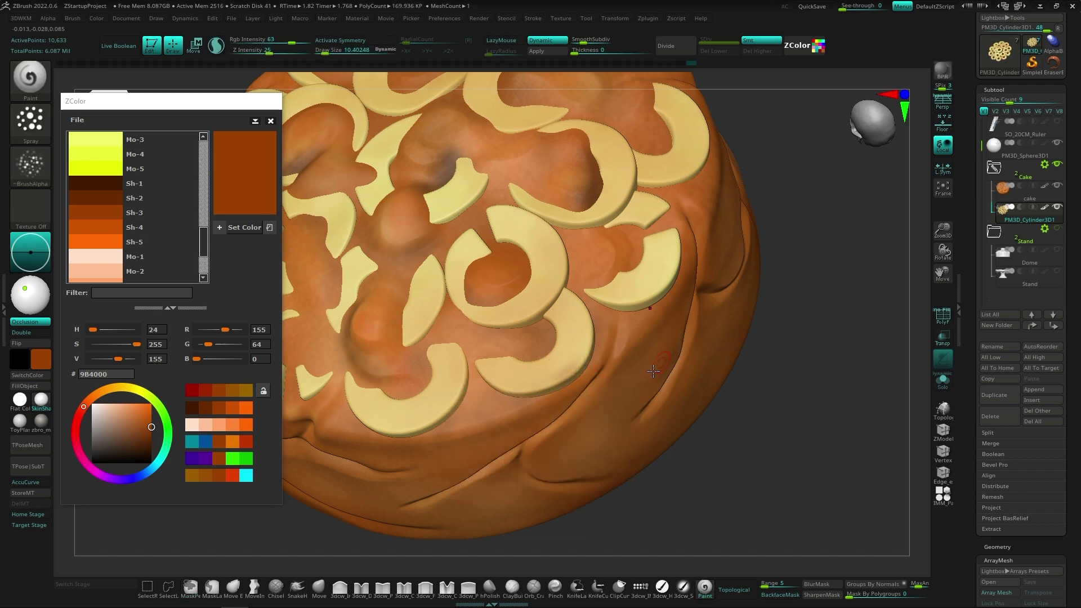
# Subdivide the swirl topping one more level and orbit toward a top-down view.
pyautogui.moveTo(653, 371); pyautogui.dragTo(734, 92, button='right')
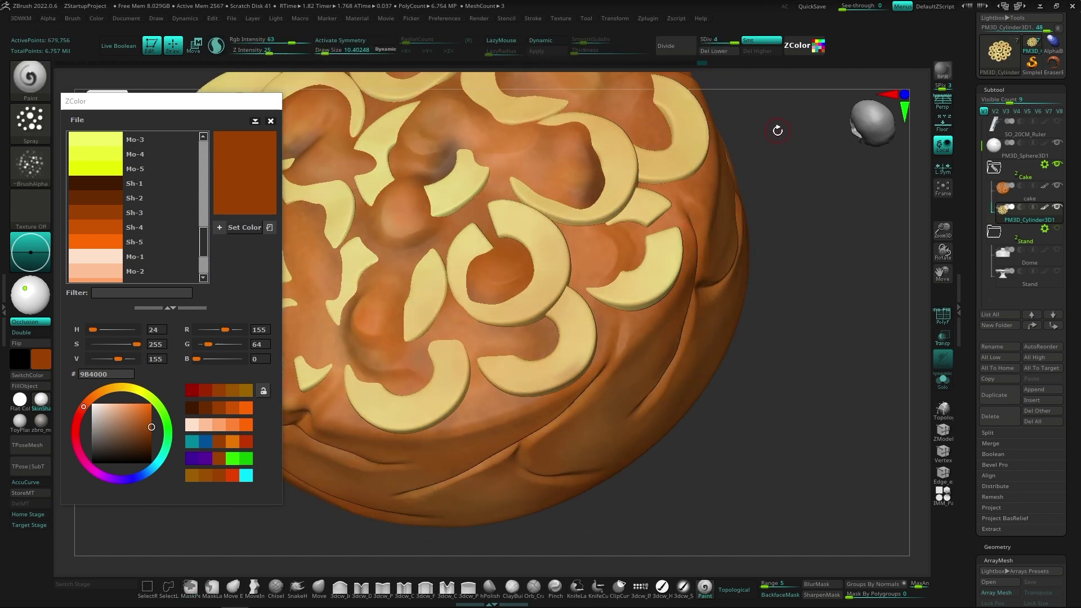
pyautogui.moveTo(591, 403); pyautogui.dragTo(591, 342, button='right')
pyautogui.hotkey('ctrl', 'd')
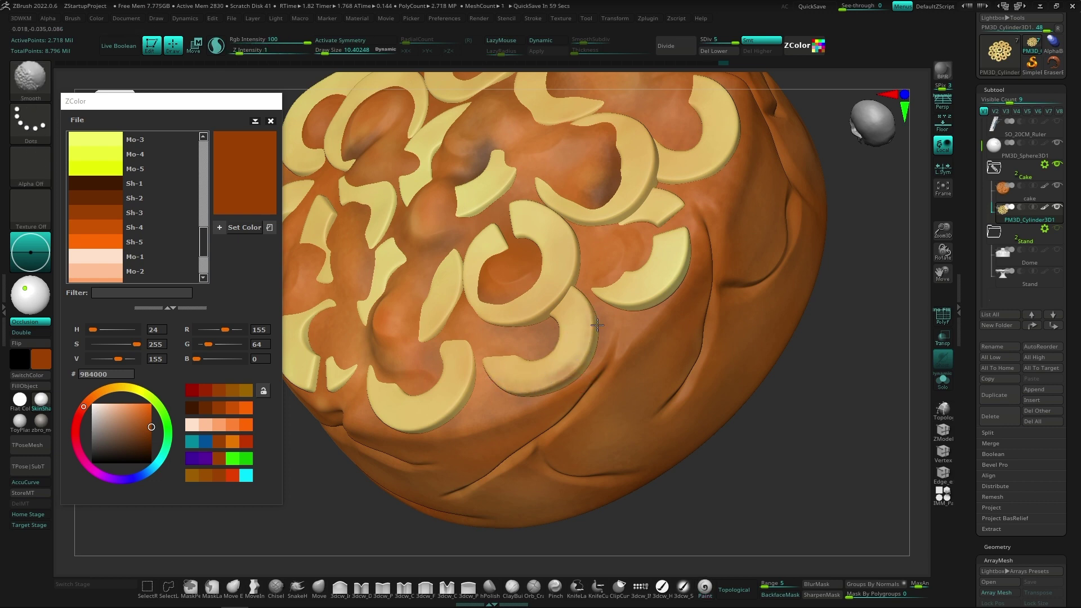
pyautogui.moveTo(597, 326)
pyautogui.mouseDown(button='right')
pyautogui.moveTo(687, 381)
pyautogui.moveTo(497, 383)
pyautogui.moveTo(574, 370)
pyautogui.mouseUp(button='right')
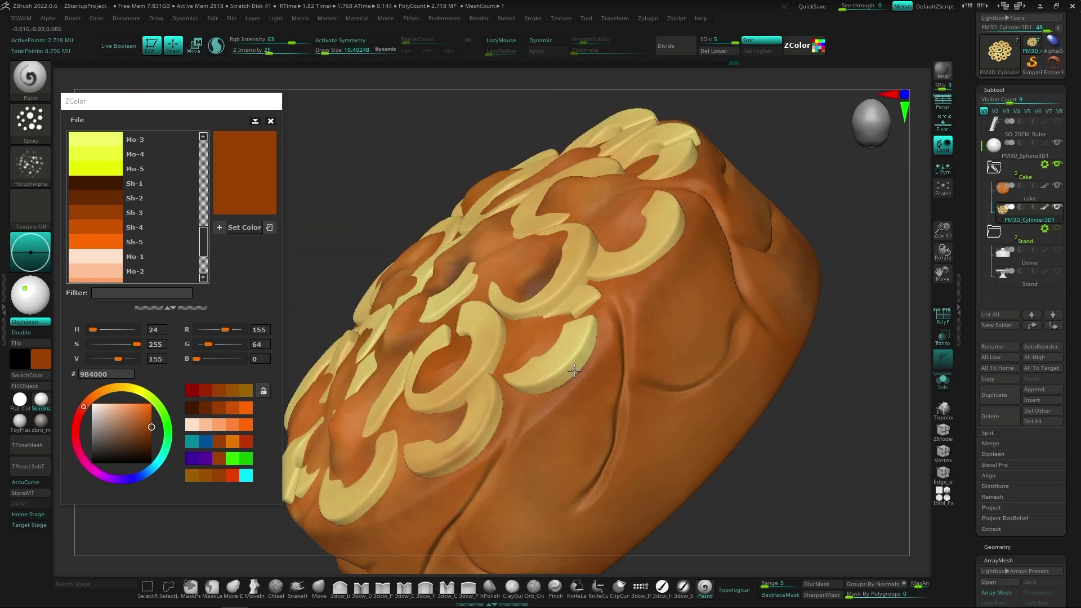
pyautogui.moveTo(526, 395); pyautogui.dragTo(577, 364, button='right')
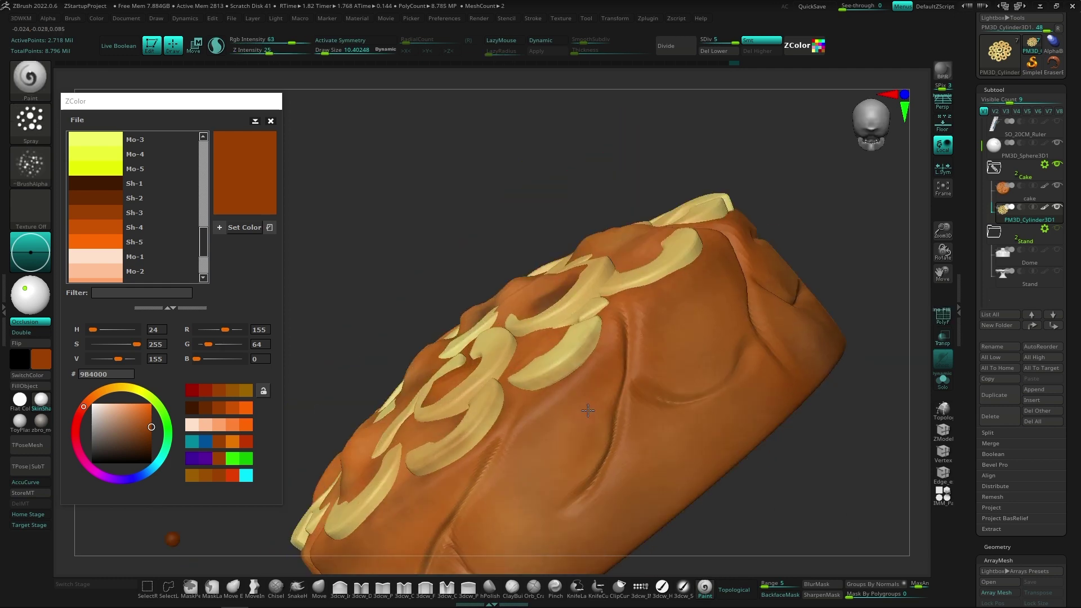
pyautogui.moveTo(544, 382); pyautogui.dragTo(541, 379, button='right')
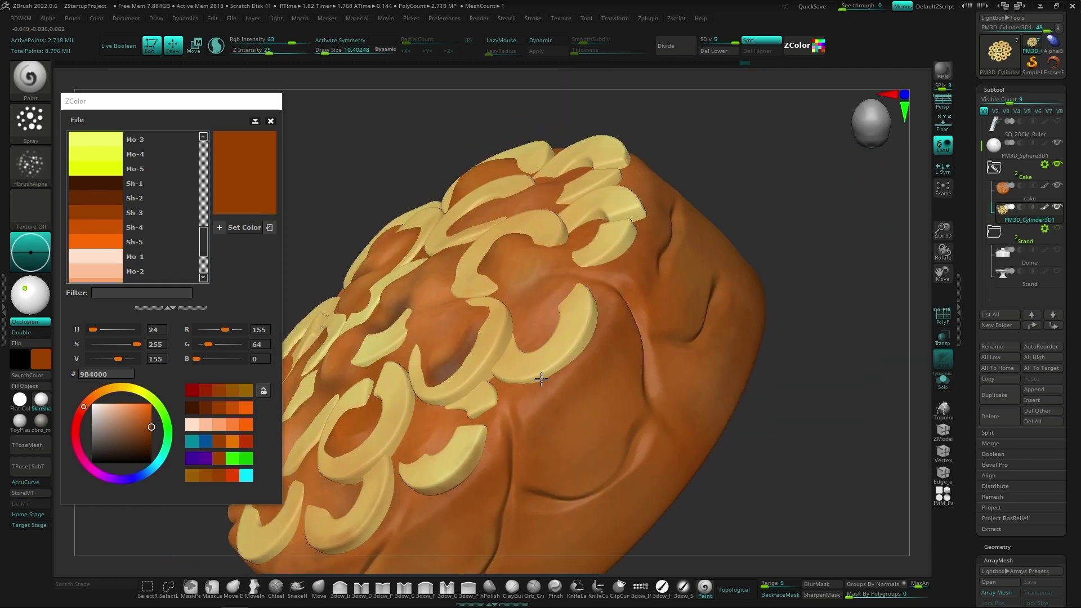
pyautogui.moveTo(597, 326)
pyautogui.mouseDown(button='right')
pyautogui.moveTo(598, 310)
pyautogui.moveTo(531, 390)
pyautogui.mouseUp(button='right')
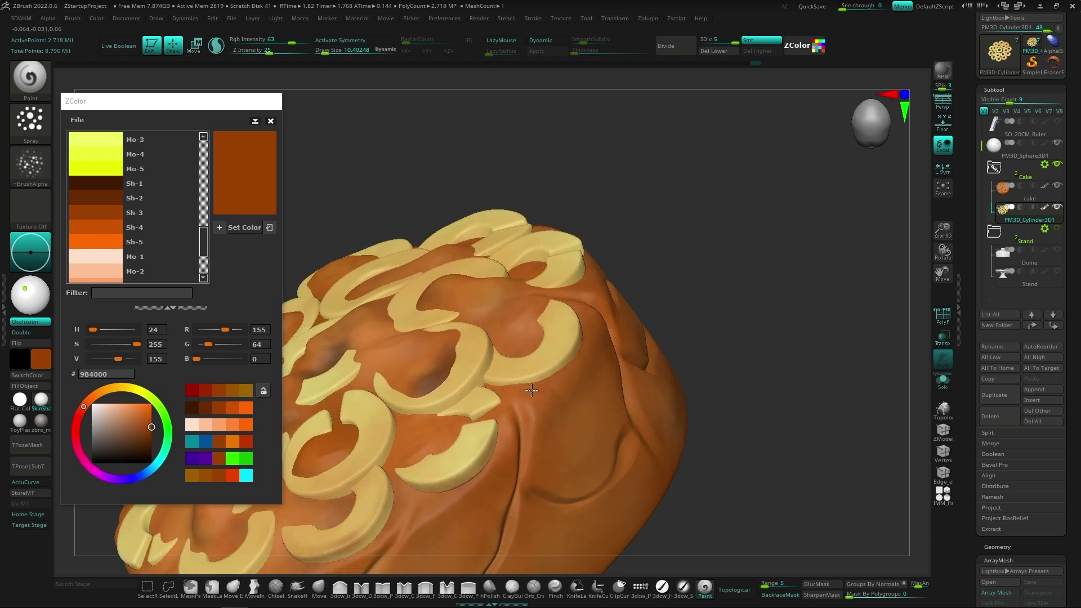
pyautogui.moveTo(474, 421)
pyautogui.mouseDown(button='right')
pyautogui.moveTo(501, 404)
pyautogui.moveTo(547, 427)
pyautogui.mouseUp(button='right')
# Set Rgb Intensity to 90 and Z Intensity to 2, then orbit down onto the cake top.
pyautogui.press('space')
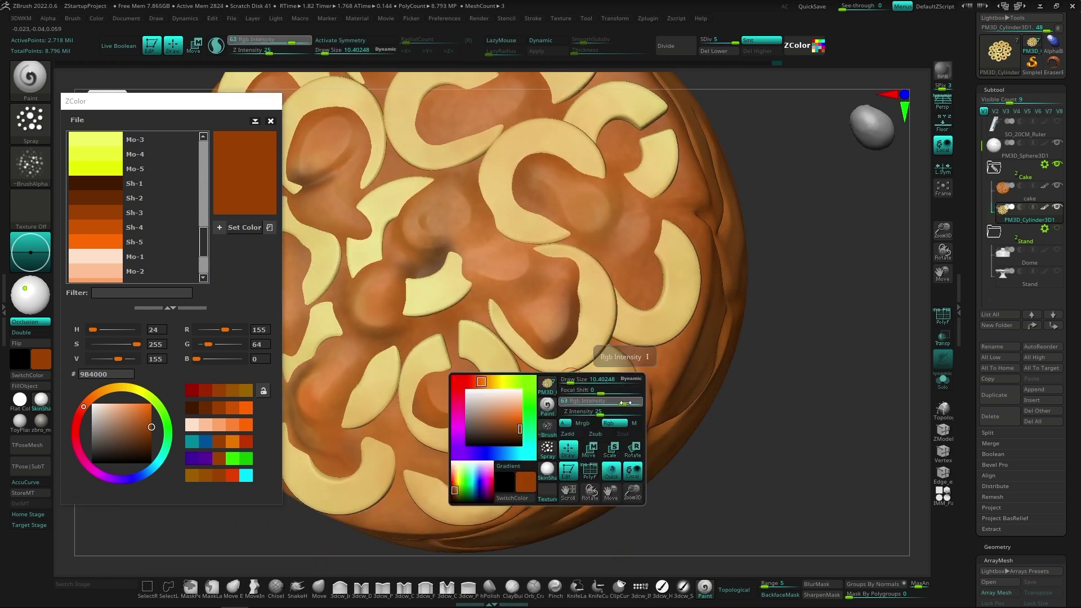
pyautogui.moveTo(620, 402)
pyautogui.mouseDown()
pyautogui.moveTo(636, 404)
pyautogui.moveTo(573, 416)
pyautogui.mouseUp()
pyautogui.moveTo(574, 416); pyautogui.dragTo(578, 432, button='right')
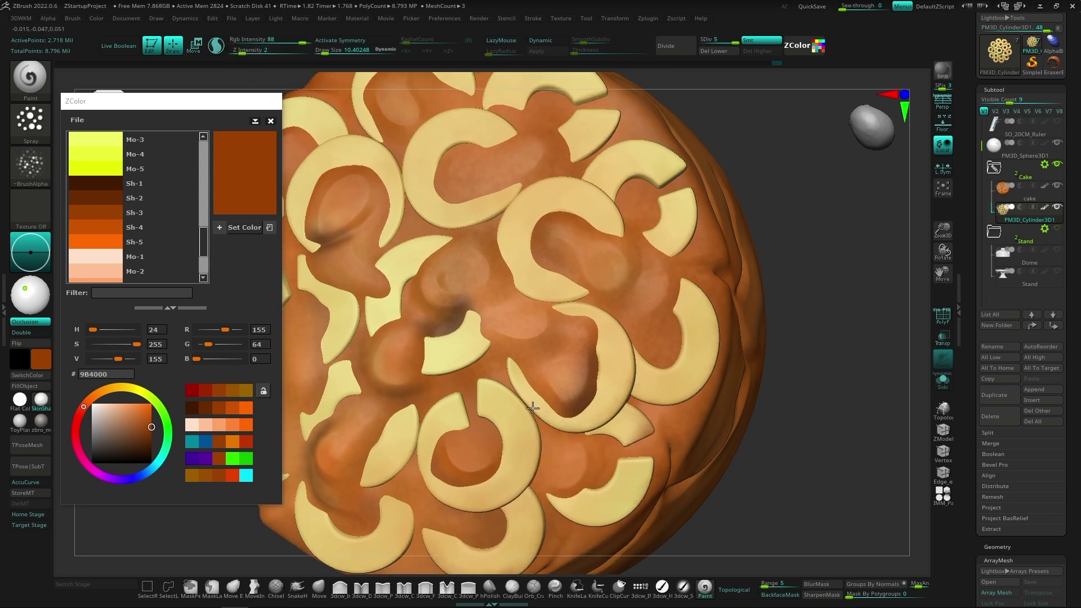
pyautogui.moveTo(566, 428); pyautogui.dragTo(626, 397, button='right')
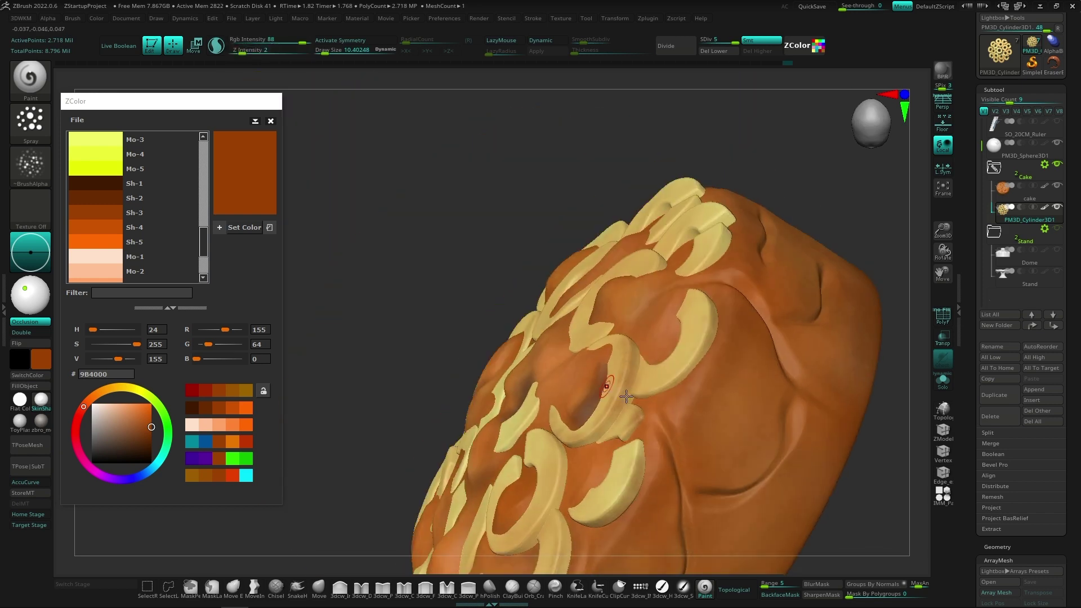
pyautogui.moveTo(680, 374); pyautogui.dragTo(647, 388, button='right')
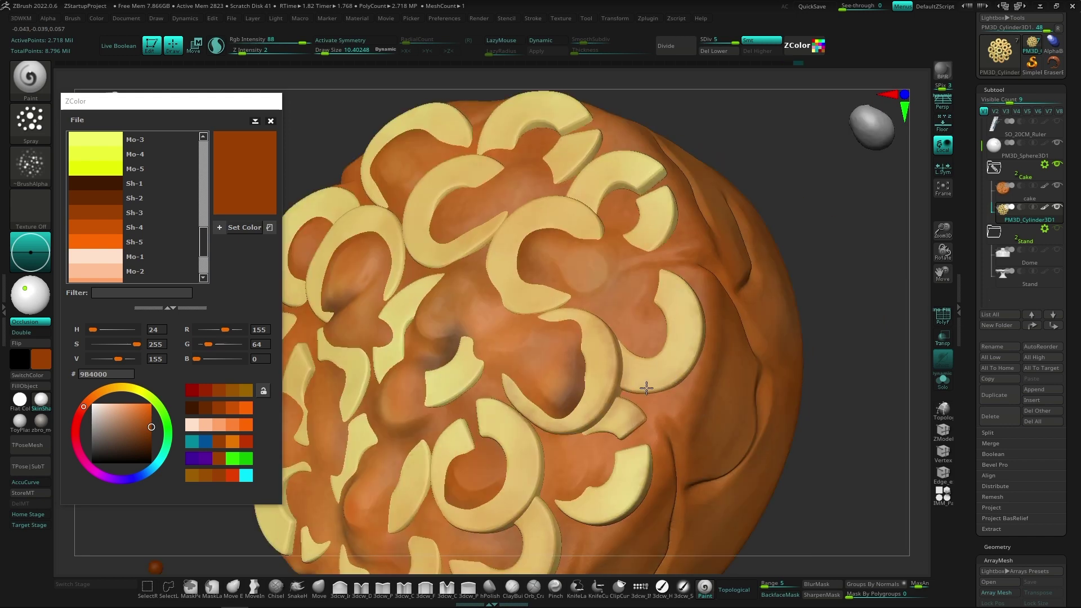
pyautogui.moveTo(736, 259); pyautogui.dragTo(520, 425, button='right')
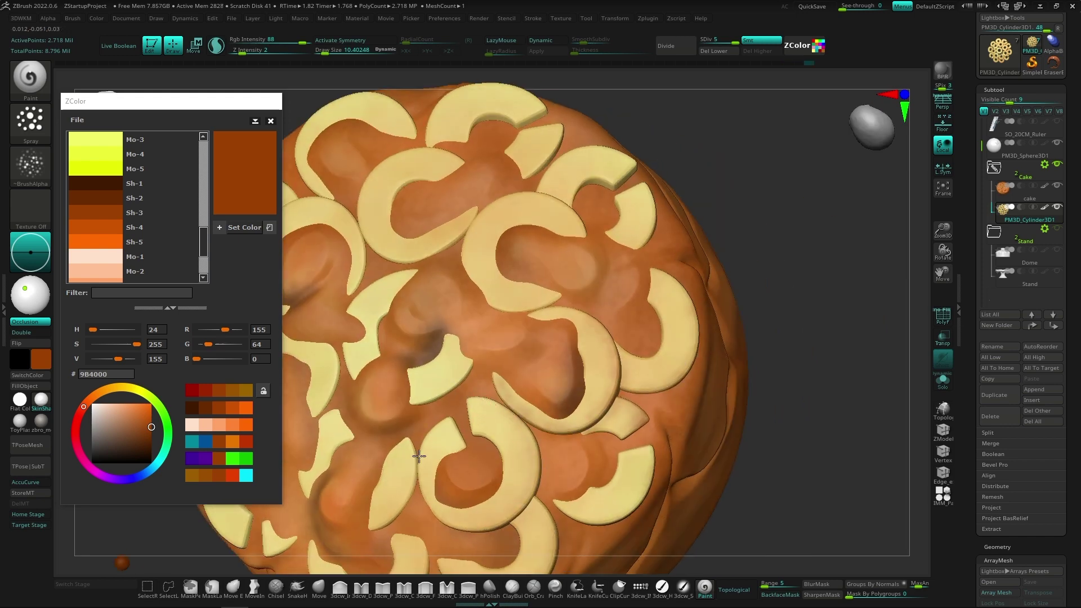
pyautogui.moveTo(453, 435)
pyautogui.mouseDown(button='right')
pyautogui.moveTo(586, 394)
pyautogui.moveTo(525, 364)
pyautogui.mouseUp(button='right')
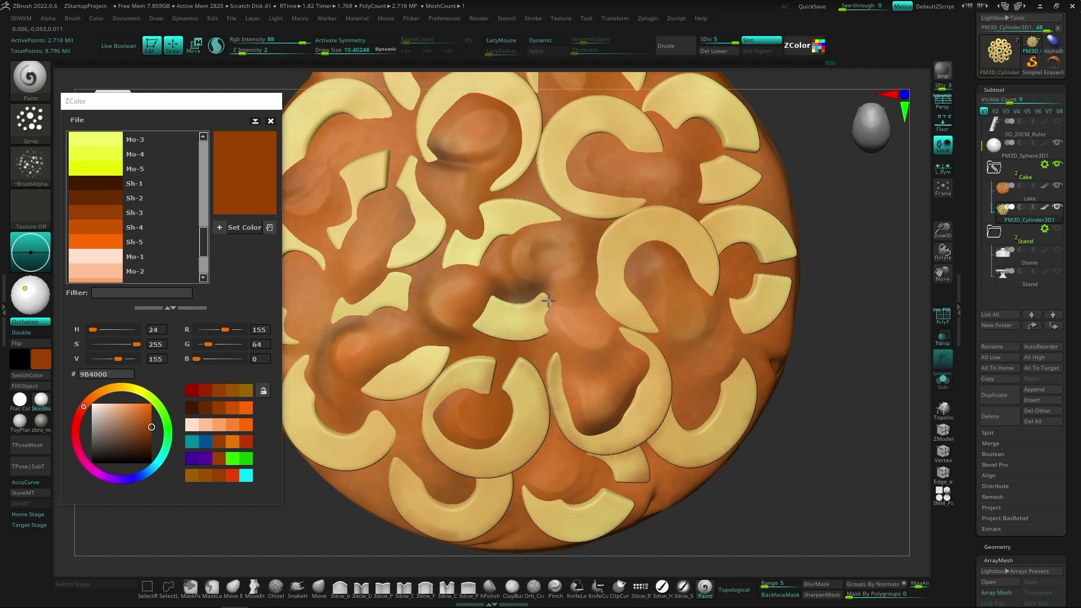
pyautogui.moveTo(547, 337); pyautogui.dragTo(561, 407, button='right')
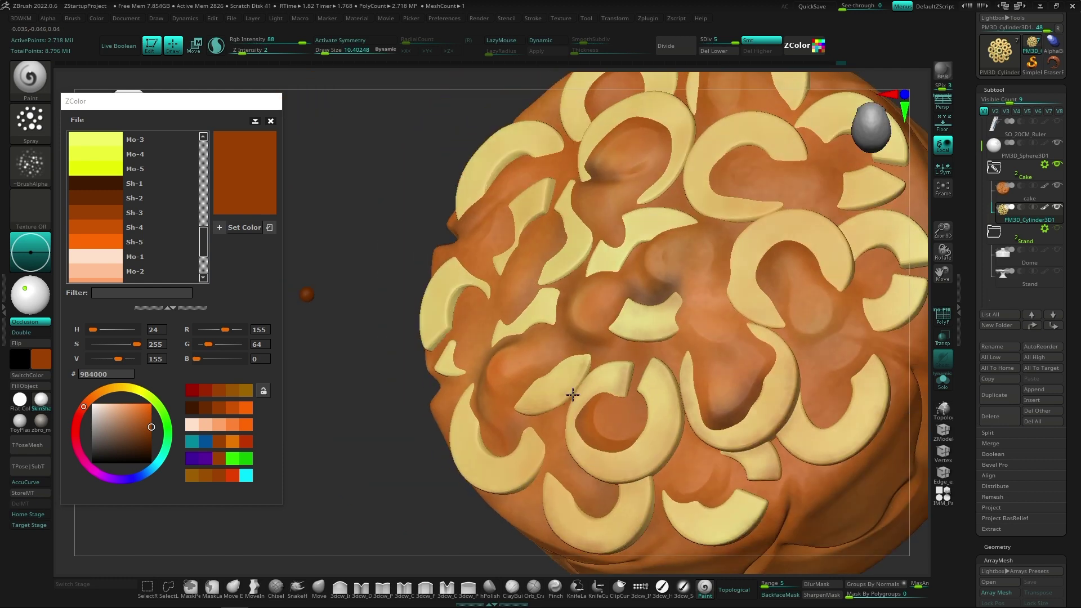
pyautogui.moveTo(541, 463)
pyautogui.mouseDown(button='right')
pyautogui.moveTo(620, 405)
pyautogui.moveTo(537, 449)
pyautogui.mouseUp(button='right')
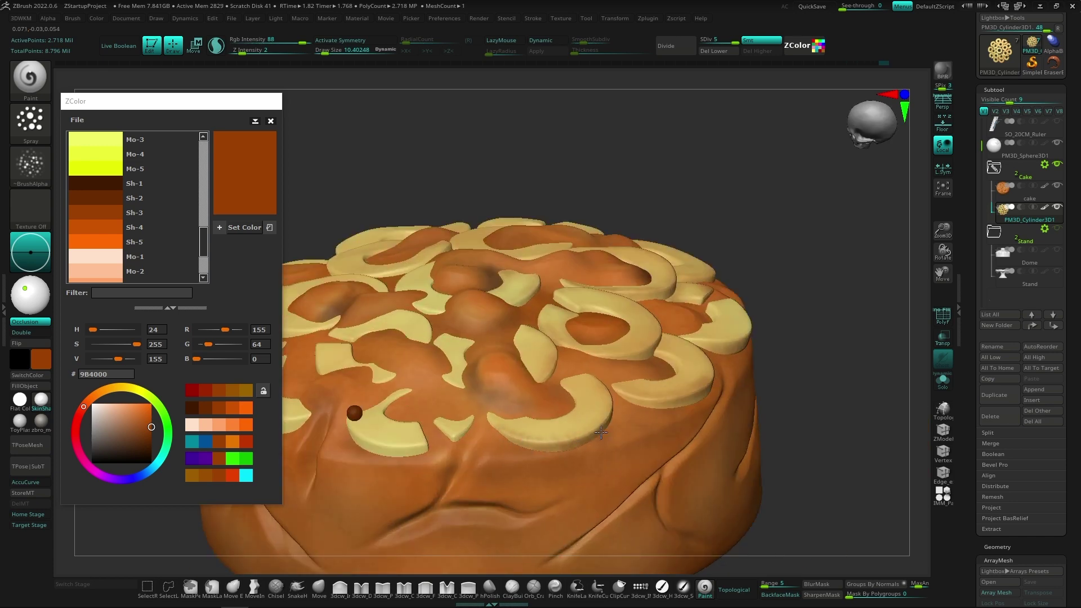
pyautogui.moveTo(601, 433)
pyautogui.mouseDown(button='right')
pyautogui.moveTo(642, 369)
pyautogui.moveTo(630, 411)
pyautogui.moveTo(583, 437)
pyautogui.mouseUp(button='right')
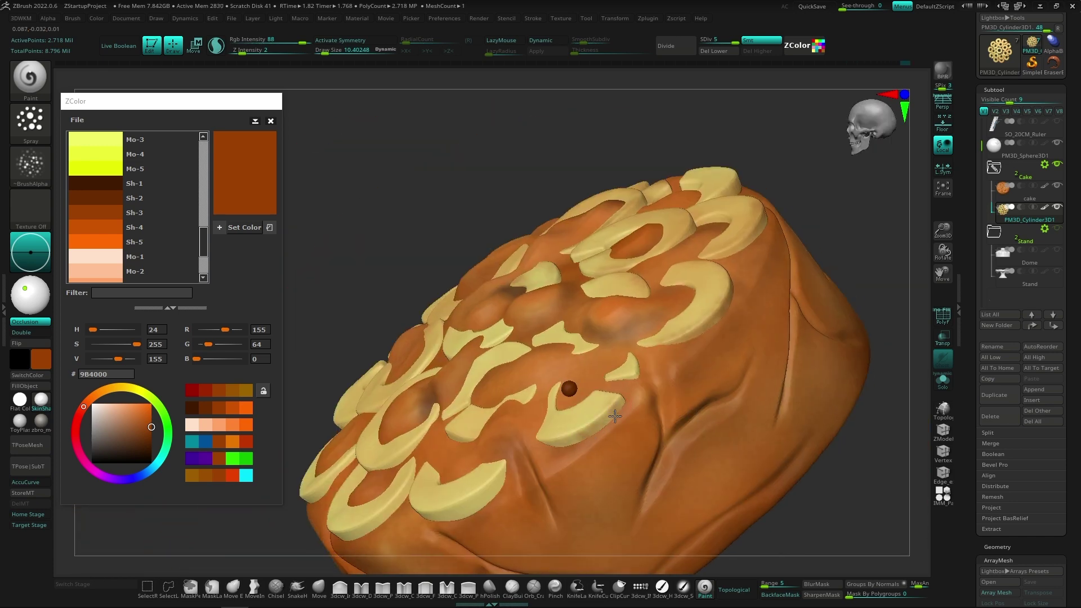
pyautogui.moveTo(664, 342)
pyautogui.mouseDown(button='right')
pyautogui.moveTo(608, 360)
pyautogui.moveTo(563, 394)
pyautogui.moveTo(532, 378)
pyautogui.moveTo(569, 405)
pyautogui.moveTo(604, 362)
pyautogui.moveTo(538, 389)
pyautogui.moveTo(625, 383)
pyautogui.moveTo(517, 384)
pyautogui.moveTo(580, 399)
pyautogui.moveTo(629, 388)
pyautogui.moveTo(597, 420)
pyautogui.moveTo(601, 442)
pyautogui.moveTo(651, 394)
pyautogui.moveTo(532, 419)
pyautogui.moveTo(571, 422)
pyautogui.mouseUp(button='right')
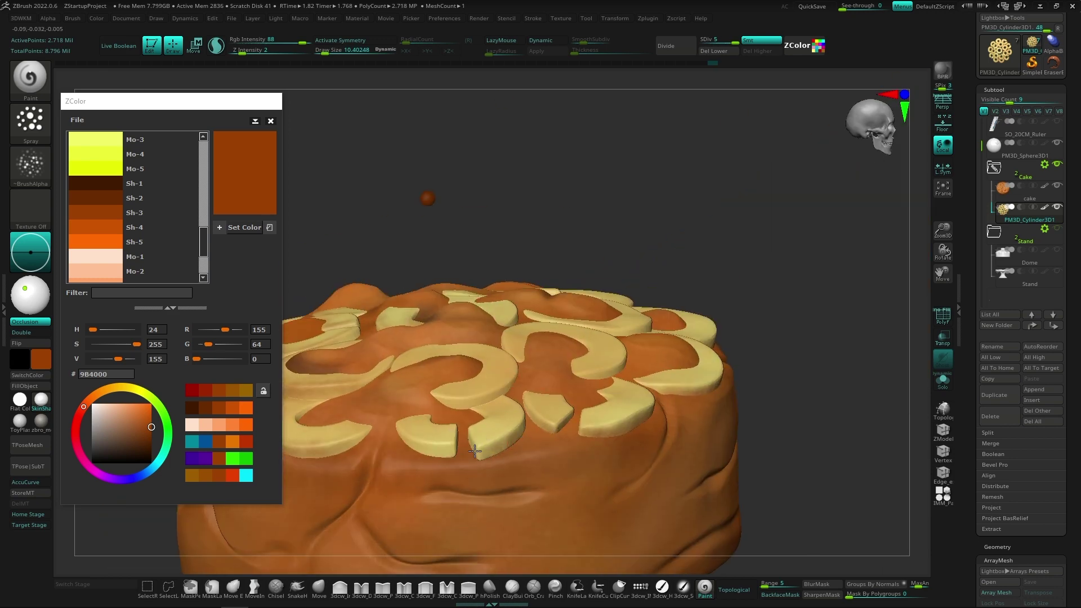
# Inspect the swirl decorations soloed with their wireframe shown, then restore the full cake.
pyautogui.moveTo(475, 451); pyautogui.dragTo(553, 403, button='right')
pyautogui.moveTo(509, 444)
pyautogui.mouseDown(button='right')
pyautogui.moveTo(515, 412)
pyautogui.moveTo(546, 415)
pyautogui.moveTo(522, 412)
pyautogui.moveTo(415, 302)
pyautogui.moveTo(410, 333)
pyautogui.moveTo(427, 312)
pyautogui.mouseUp(button='right')
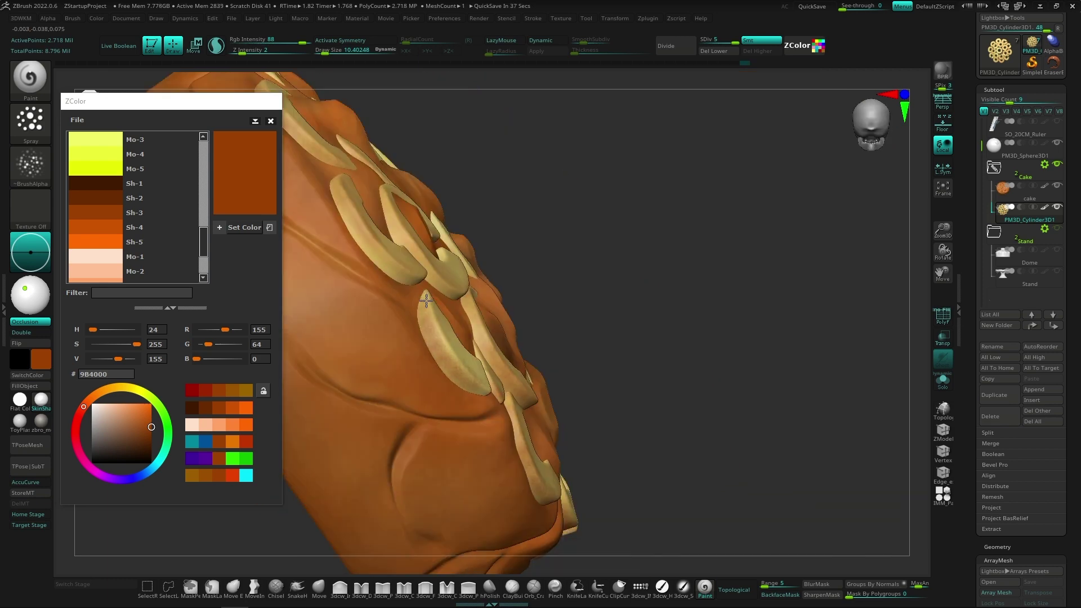
pyautogui.moveTo(494, 380); pyautogui.dragTo(451, 368, button='right')
pyautogui.moveTo(412, 404)
pyautogui.mouseDown(button='right')
pyautogui.moveTo(482, 429)
pyautogui.moveTo(443, 421)
pyautogui.moveTo(426, 398)
pyautogui.mouseUp(button='right')
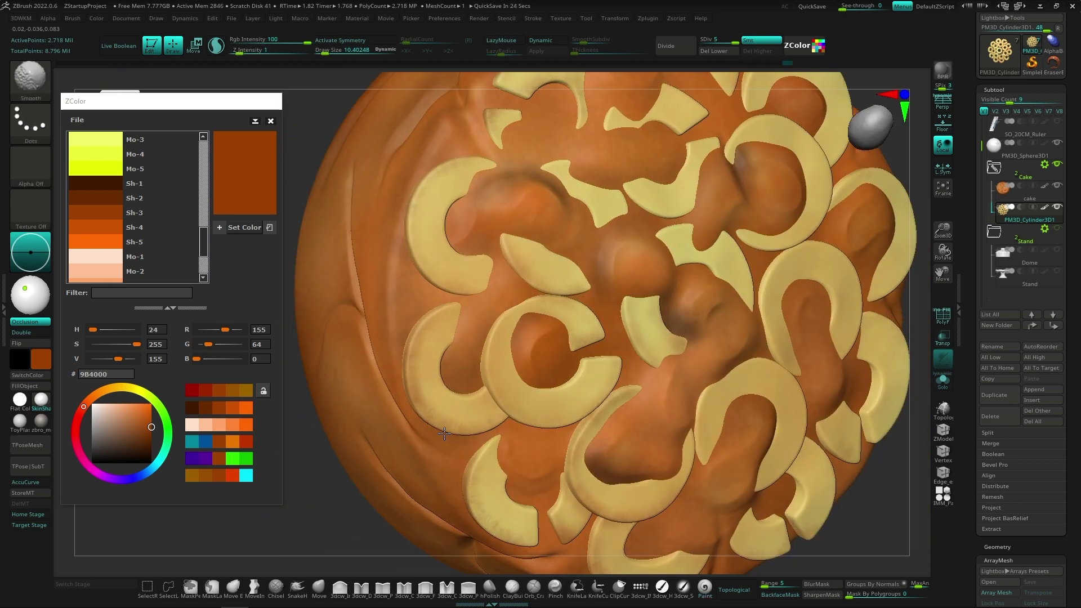
pyautogui.moveTo(413, 346)
pyautogui.mouseDown(button='right')
pyautogui.moveTo(609, 412)
pyautogui.moveTo(432, 385)
pyautogui.mouseUp(button='right')
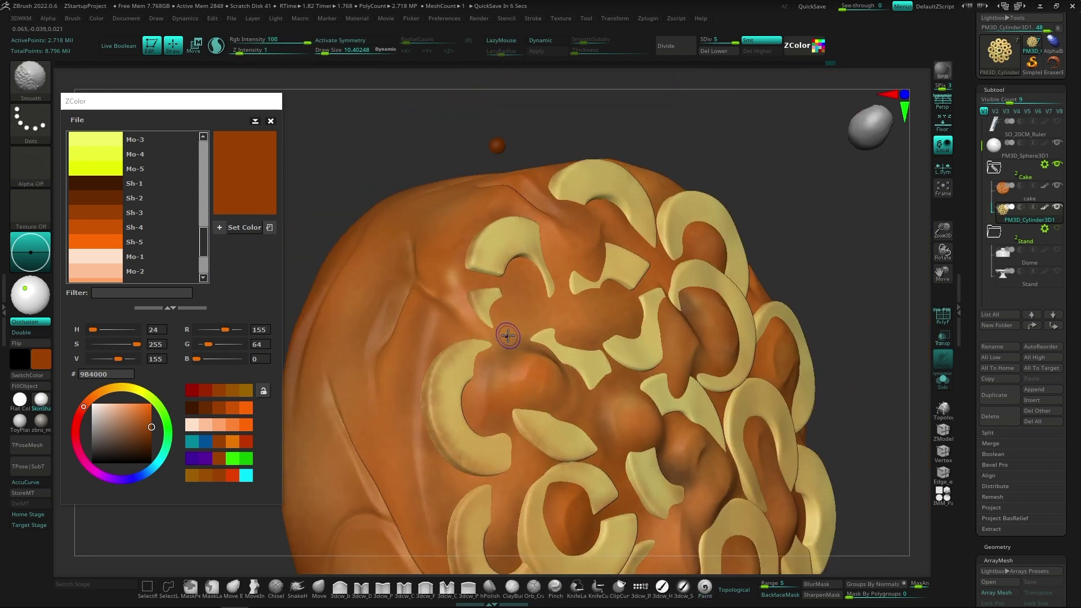
pyautogui.hotkey('ctrl', 'shift', 's')
pyautogui.hotkey('shift', 'f')
pyautogui.moveTo(524, 490)
pyautogui.keyDown('ctrl'); pyautogui.mouseDown(button='right')
pyautogui.moveTo(513, 463)
pyautogui.moveTo(484, 450)
pyautogui.moveTo(617, 500)
pyautogui.moveTo(465, 419)
pyautogui.mouseUp(button='right'); pyautogui.keyUp('ctrl')
pyautogui.hotkey('shift', 'f')
pyautogui.hotkey('ctrl', 'shift', 's')
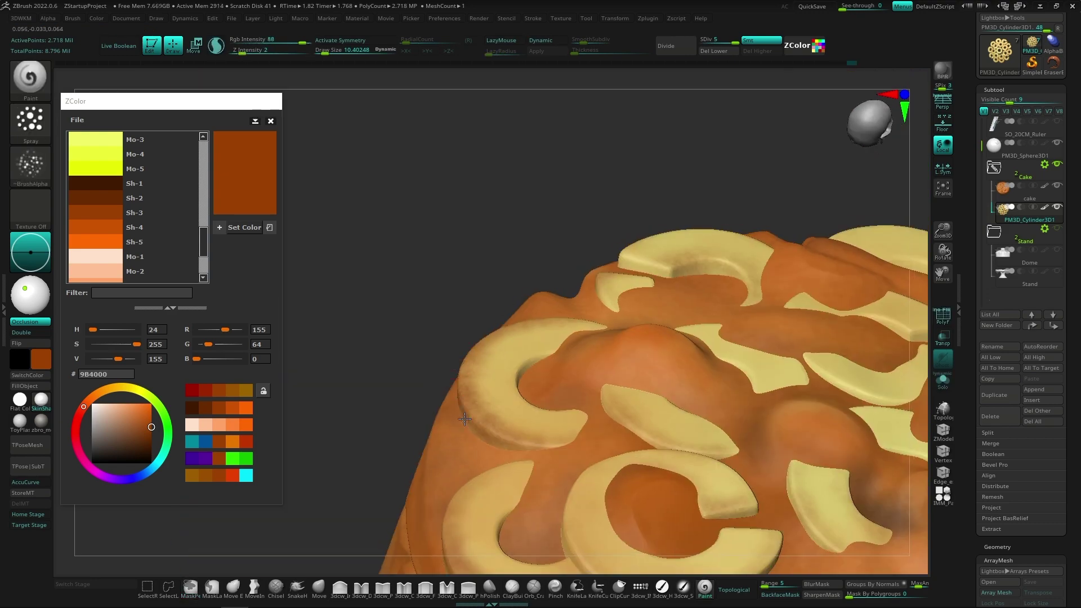
pyautogui.press('f')
# Speckle 9B4000 paint onto a cream horseshoe decoration and soften it with Shift-smoothing.
pyautogui.moveTo(755, 309)
pyautogui.keyDown('shift'); pyautogui.mouseDown(button='right')
pyautogui.moveTo(446, 351)
pyautogui.moveTo(630, 358)
pyautogui.moveTo(611, 389)
pyautogui.moveTo(592, 374)
pyautogui.moveTo(613, 291)
pyautogui.moveTo(618, 307)
pyautogui.mouseUp(button='right'); pyautogui.keyUp('shift')
pyautogui.keyDown('shift'); pyautogui.moveTo(640, 416); pyautogui.dragTo(514, 423, button='right'); pyautogui.keyUp('shift')
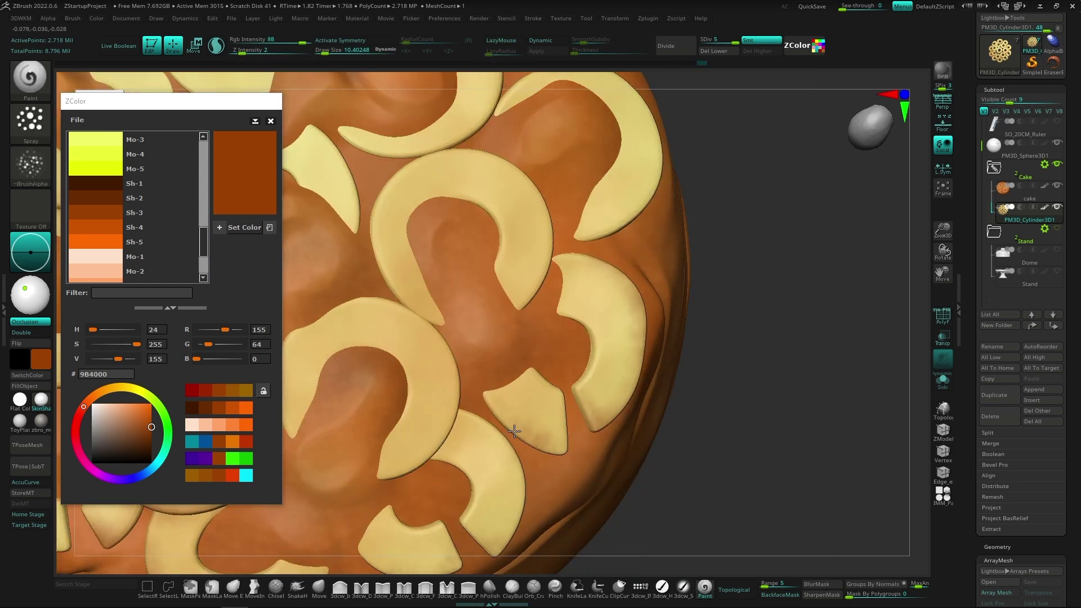
pyautogui.moveTo(571, 472)
pyautogui.mouseDown(button='right')
pyautogui.moveTo(535, 465)
pyautogui.moveTo(510, 341)
pyautogui.moveTo(533, 451)
pyautogui.moveTo(462, 481)
pyautogui.mouseUp(button='right')
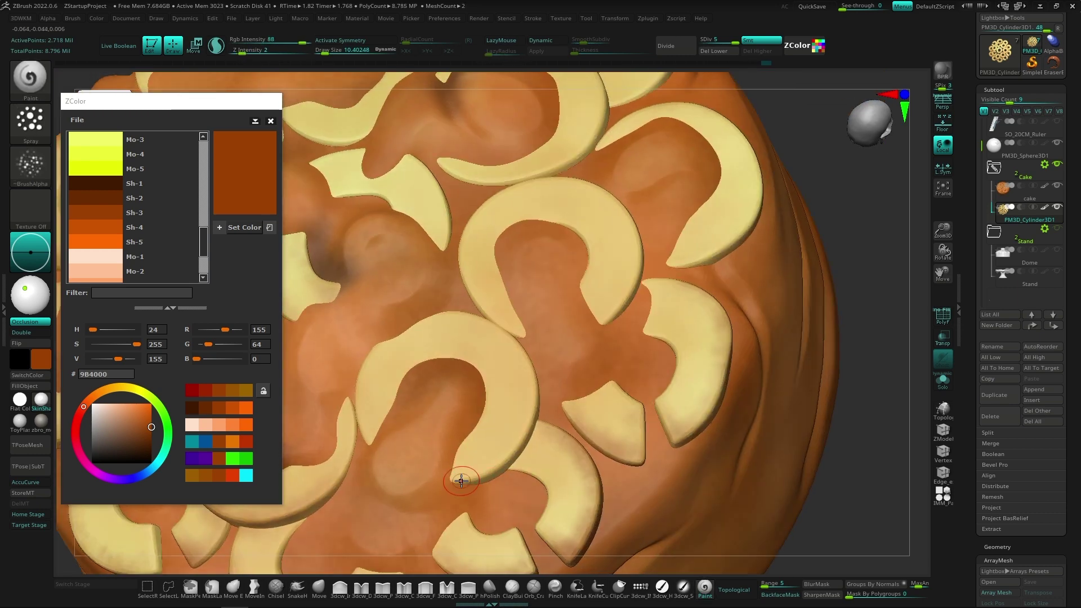
pyautogui.moveTo(533, 415); pyautogui.dragTo(530, 395, button='right')
pyautogui.press('shift')
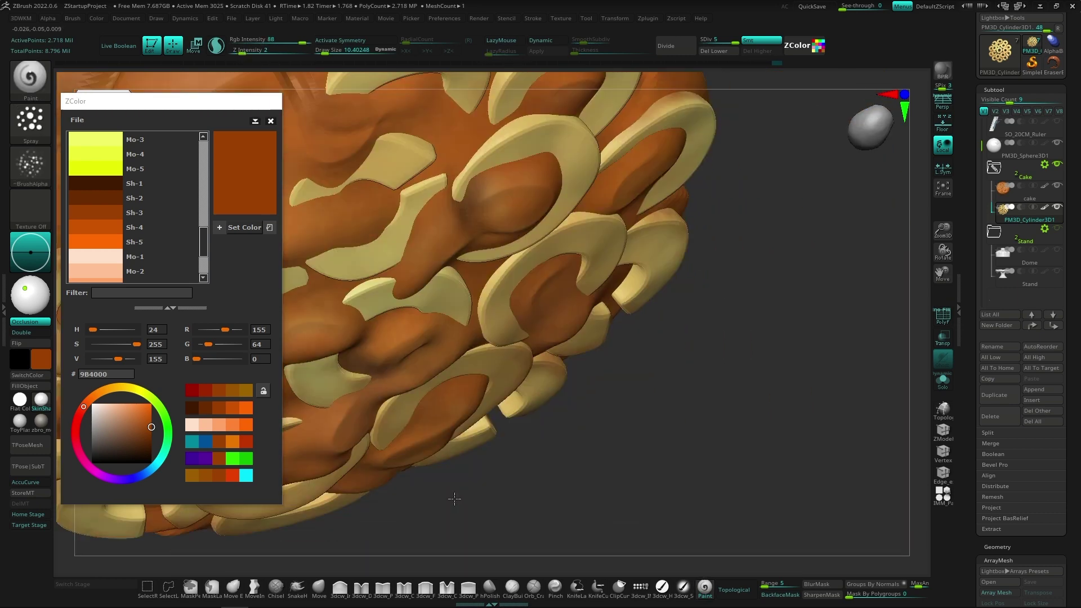
pyautogui.moveTo(530, 302)
pyautogui.mouseDown(button='right')
pyautogui.moveTo(394, 386)
pyautogui.moveTo(438, 434)
pyautogui.moveTo(417, 394)
pyautogui.moveTo(445, 366)
pyautogui.mouseUp(button='right')
pyautogui.moveTo(445, 366)
pyautogui.mouseDown()
pyautogui.moveTo(479, 316)
pyautogui.moveTo(506, 338)
pyautogui.moveTo(455, 450)
pyautogui.mouseUp()
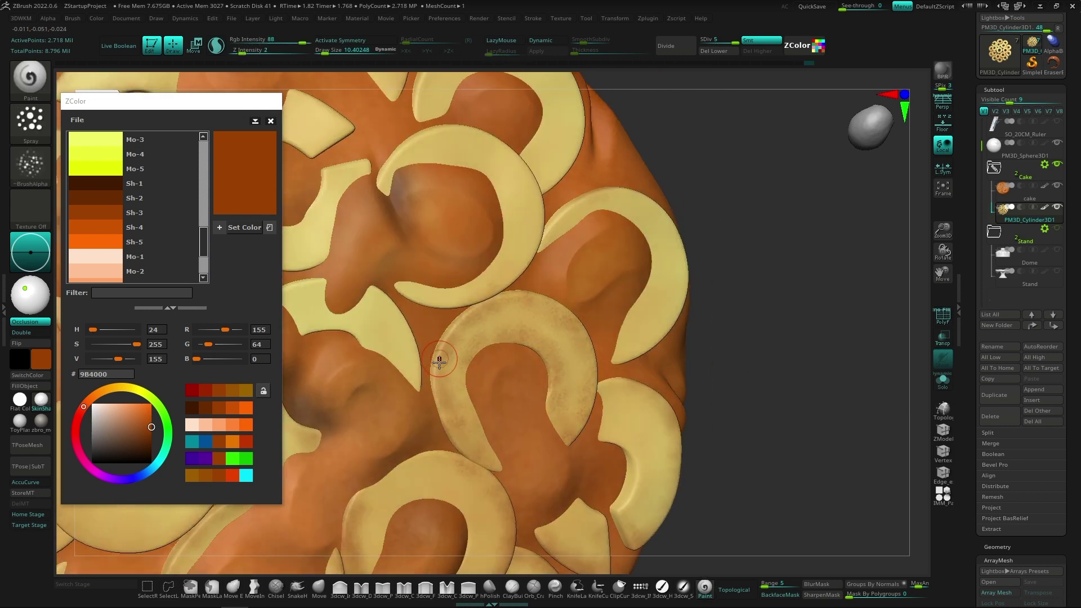
pyautogui.keyDown('shift'); pyautogui.moveTo(439, 357); pyautogui.dragTo(468, 449); pyautogui.keyUp('shift')
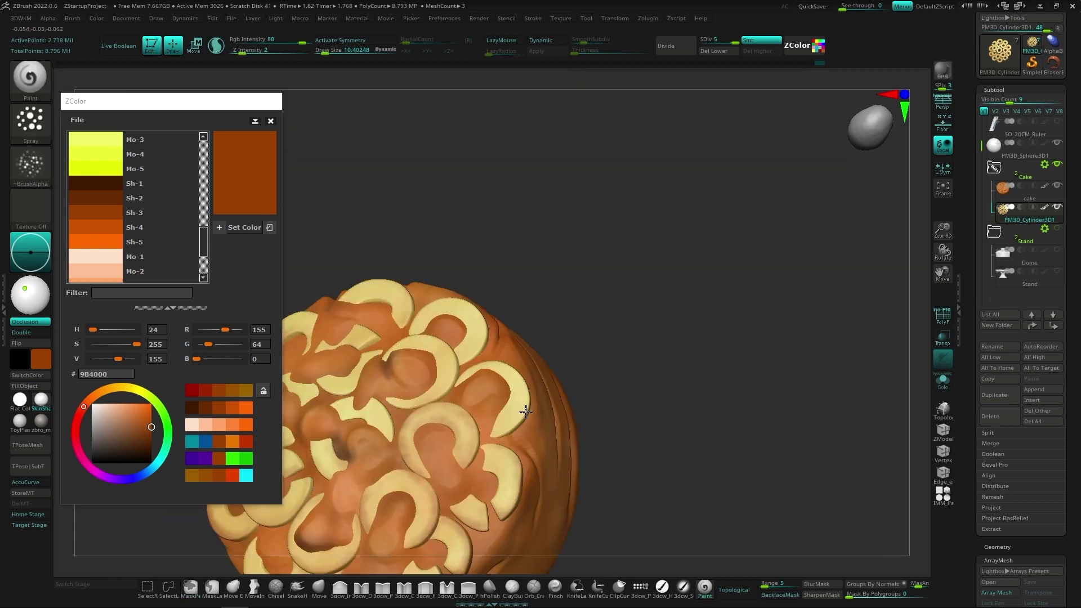
# Smooth the paint along a decoration while orbiting the cake to several close-up angles.
pyautogui.press('f')
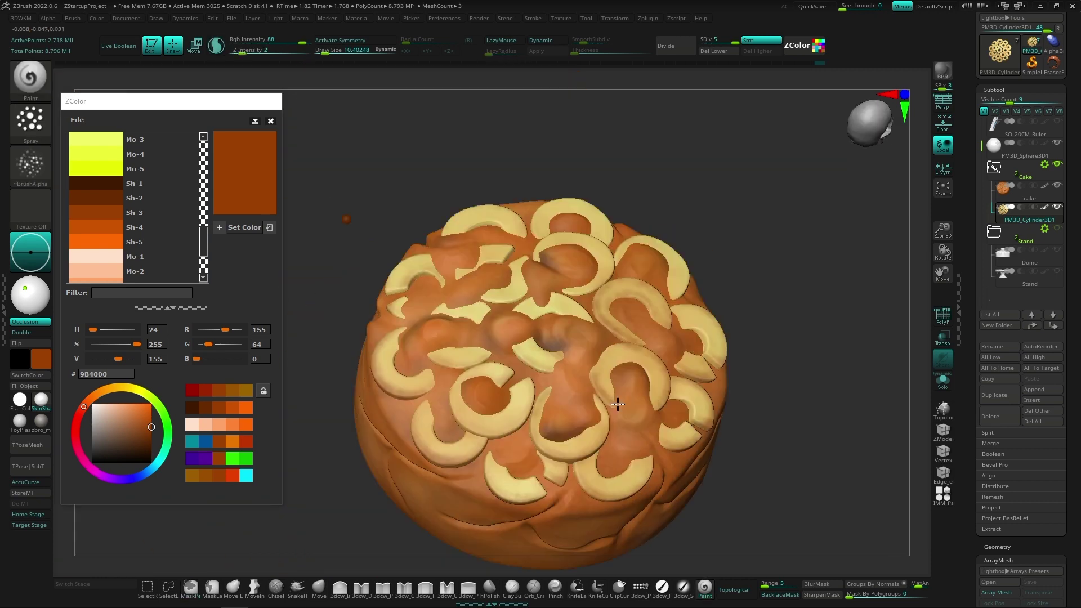
pyautogui.keyDown('ctrl'); pyautogui.moveTo(567, 363); pyautogui.dragTo(567, 345, button='right'); pyautogui.keyUp('ctrl')
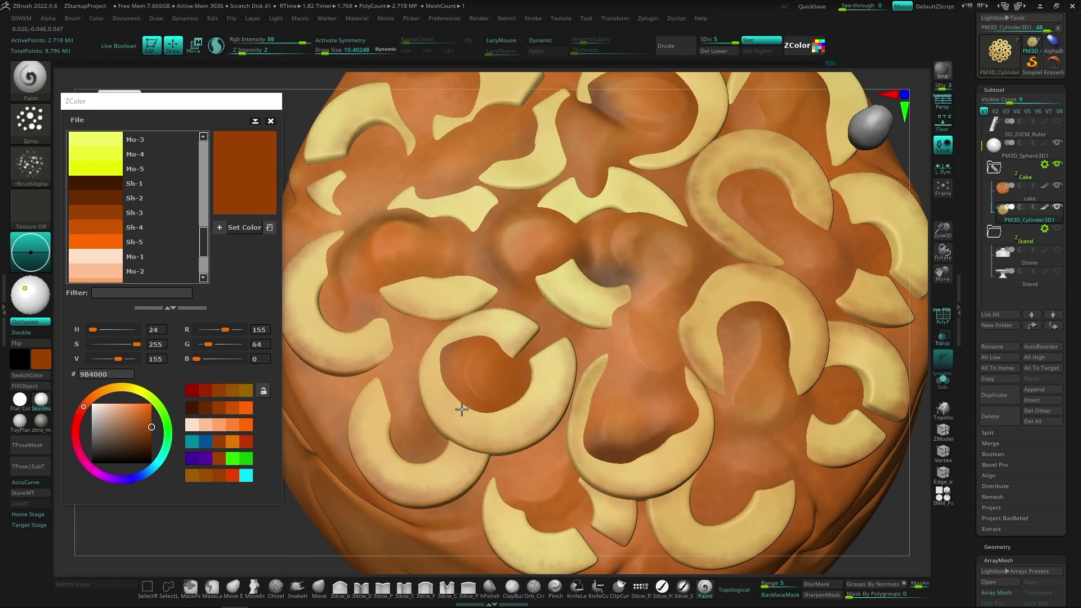
pyautogui.moveTo(563, 406)
pyautogui.mouseDown(button='right')
pyautogui.moveTo(527, 426)
pyautogui.moveTo(592, 458)
pyautogui.moveTo(483, 398)
pyautogui.mouseUp(button='right')
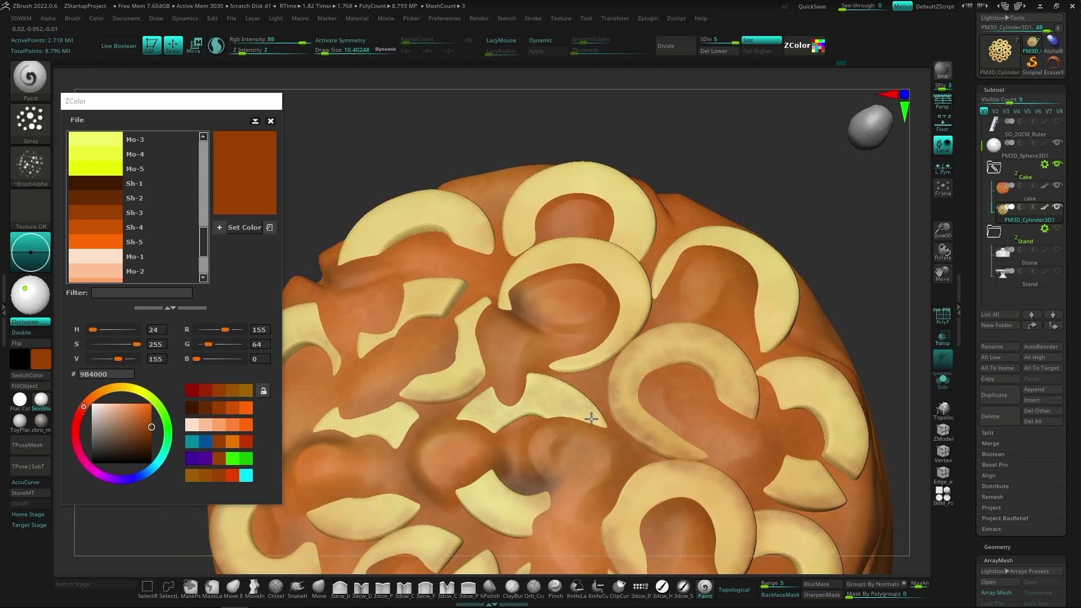
pyautogui.keyDown('shift'); pyautogui.moveTo(591, 419); pyautogui.dragTo(511, 424); pyautogui.keyUp('shift')
pyautogui.moveTo(489, 424)
pyautogui.mouseDown(button='right')
pyautogui.moveTo(671, 464)
pyautogui.moveTo(507, 360)
pyautogui.moveTo(381, 326)
pyautogui.moveTo(374, 338)
pyautogui.mouseUp(button='right')
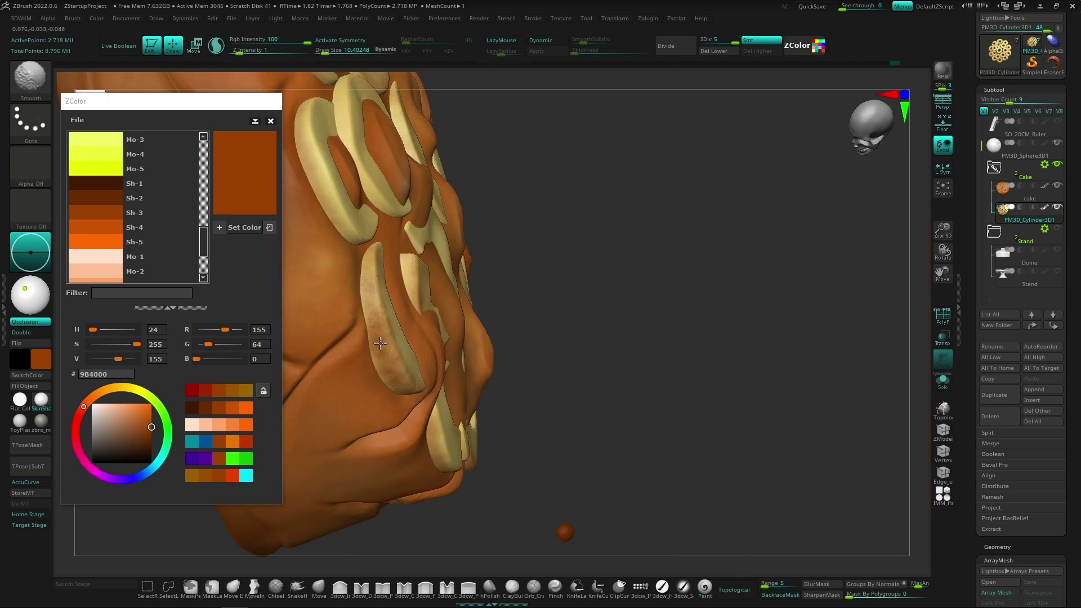
pyautogui.keyDown('shift'); pyautogui.moveTo(419, 395); pyautogui.dragTo(392, 376, button='right'); pyautogui.keyUp('shift')
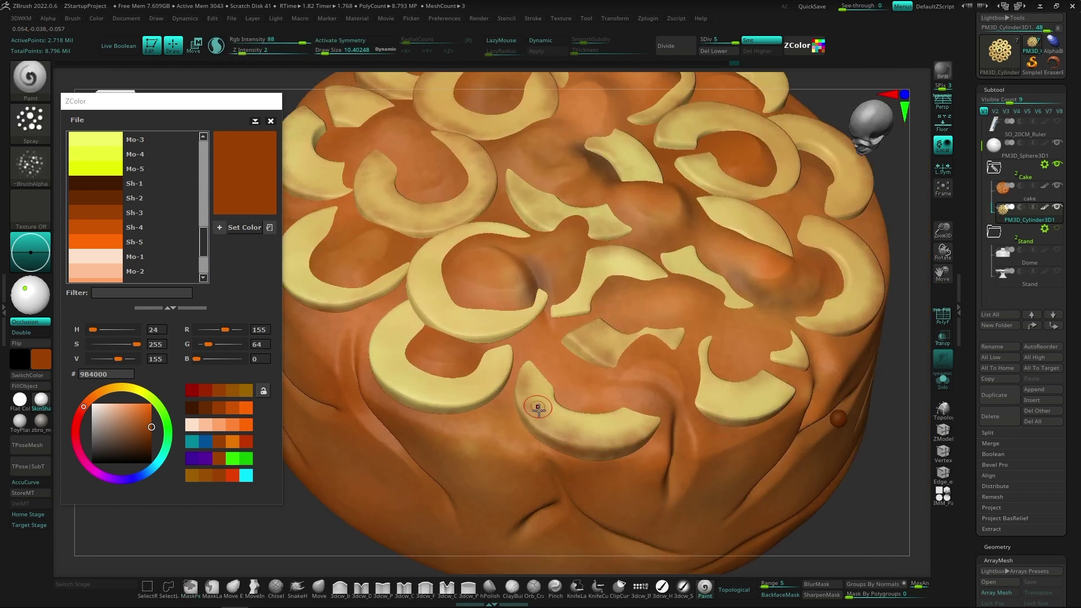
pyautogui.moveTo(539, 408)
pyautogui.mouseDown(button='right')
pyautogui.moveTo(492, 410)
pyautogui.moveTo(517, 439)
pyautogui.mouseUp(button='right')
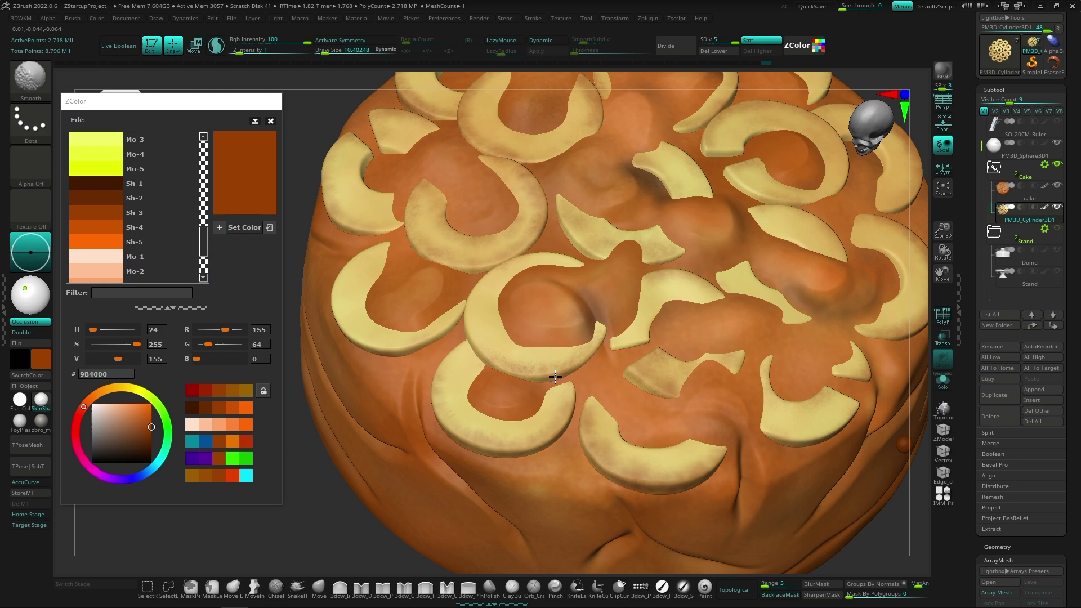
pyautogui.moveTo(534, 437); pyautogui.dragTo(507, 362, button='right')
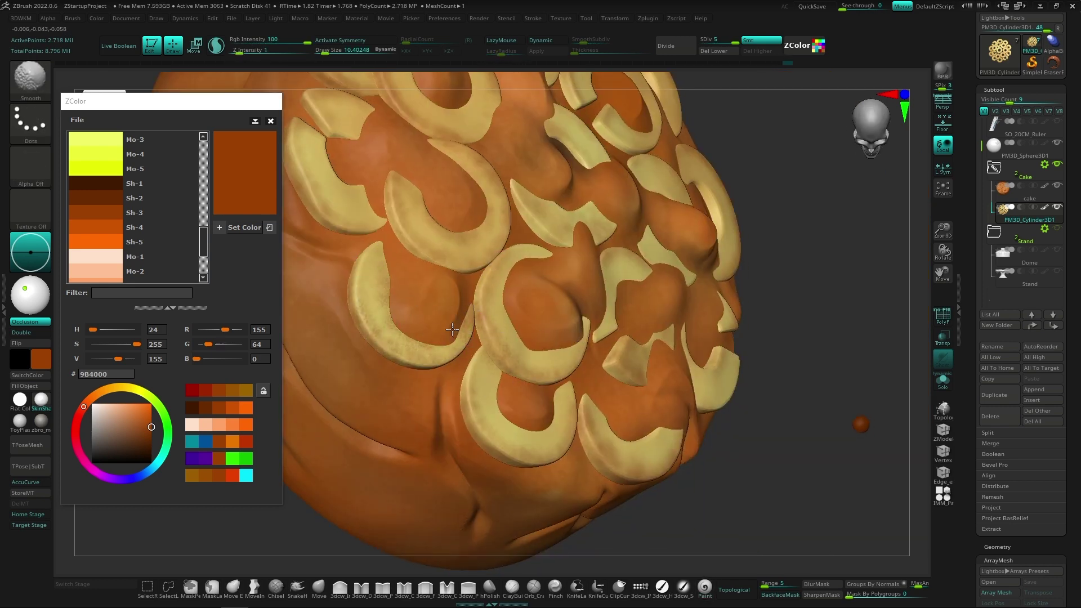
pyautogui.keyDown('shift'); pyautogui.moveTo(452, 330); pyautogui.dragTo(529, 295, button='right'); pyautogui.keyUp('shift')
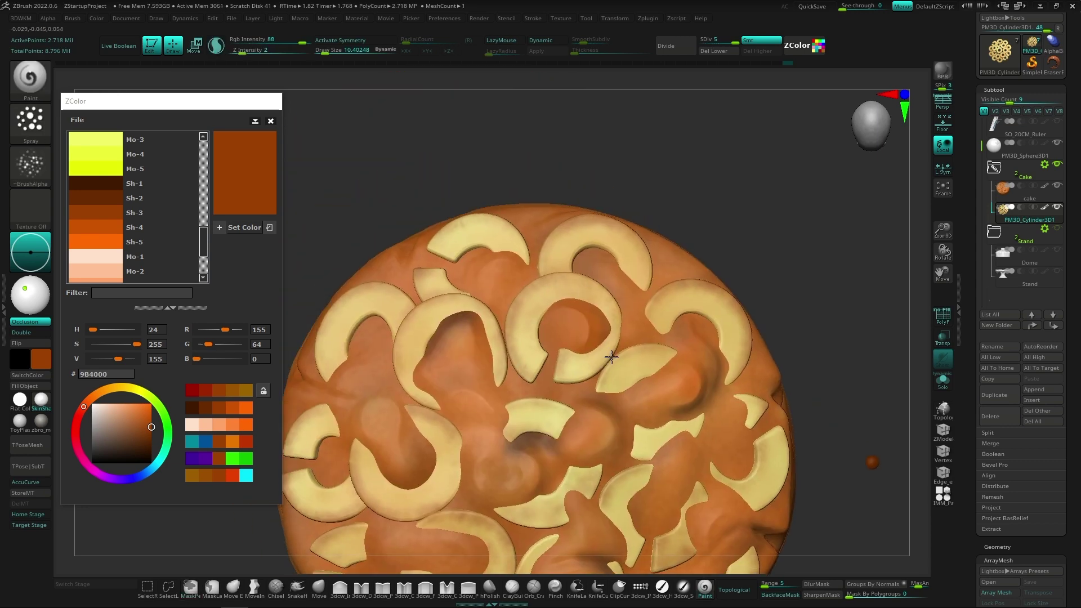
pyautogui.moveTo(612, 357)
pyautogui.mouseDown(button='right')
pyautogui.moveTo(345, 294)
pyautogui.moveTo(534, 374)
pyautogui.moveTo(442, 402)
pyautogui.mouseUp(button='right')
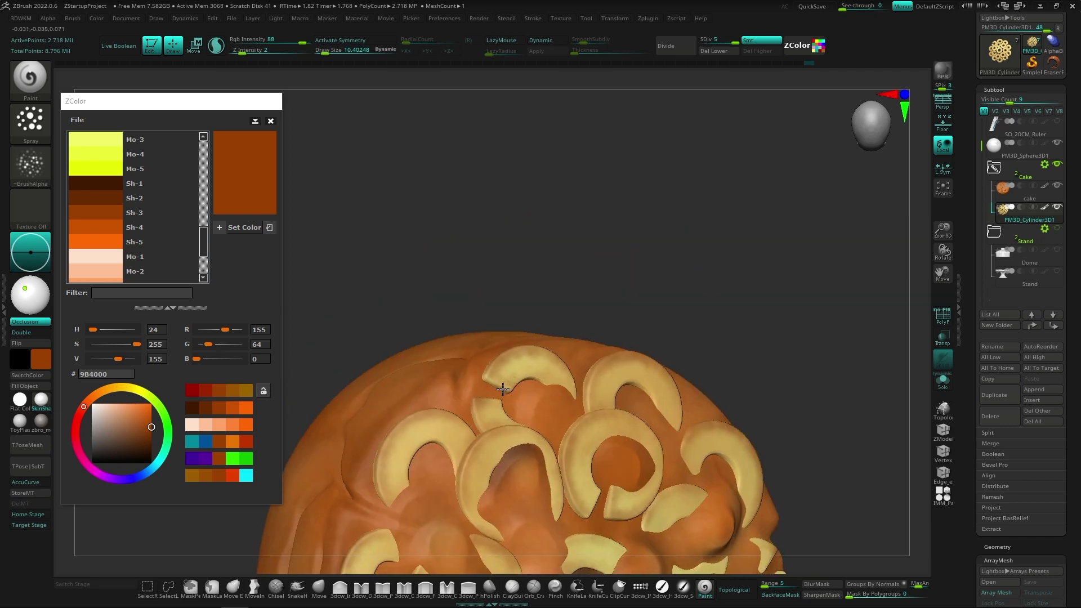
# Turn off the brush alpha and paint bright yellow F0FF66 highlights over the cream swirls.
pyautogui.click(115, 162)
pyautogui.click(30, 166)
pyautogui.click(214, 204)
pyautogui.moveTo(287, 304)
pyautogui.mouseDown(button='right')
pyautogui.moveTo(457, 430)
pyautogui.moveTo(551, 430)
pyautogui.mouseUp(button='right')
pyautogui.scroll(3, 193, 228)
pyautogui.click(96, 184)
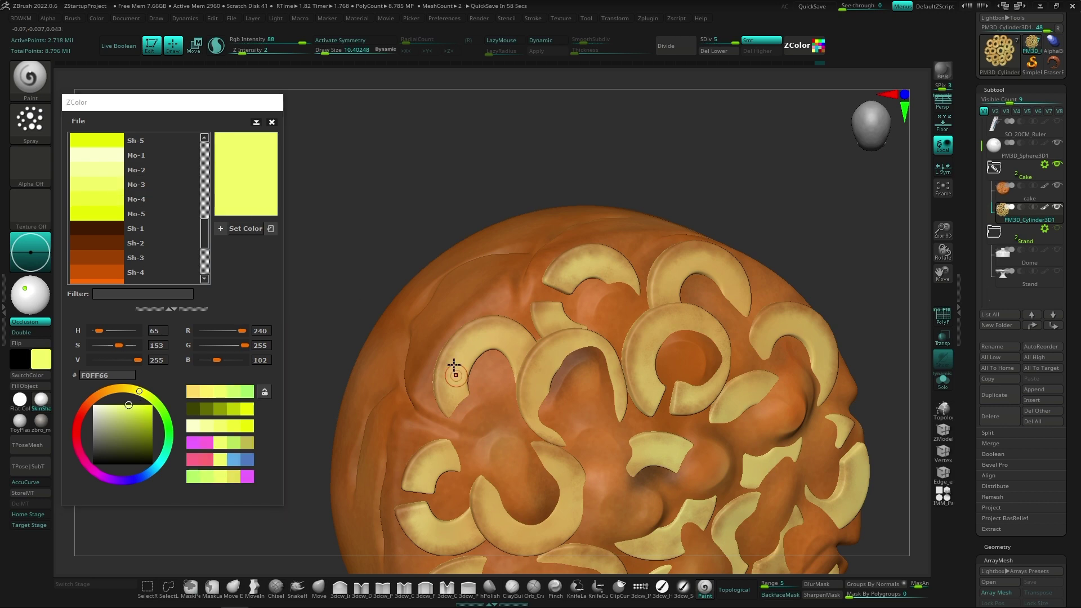
pyautogui.moveTo(469, 344)
pyautogui.mouseDown(button='right')
pyautogui.moveTo(555, 350)
pyautogui.moveTo(491, 376)
pyautogui.mouseUp(button='right')
pyautogui.press('shift')
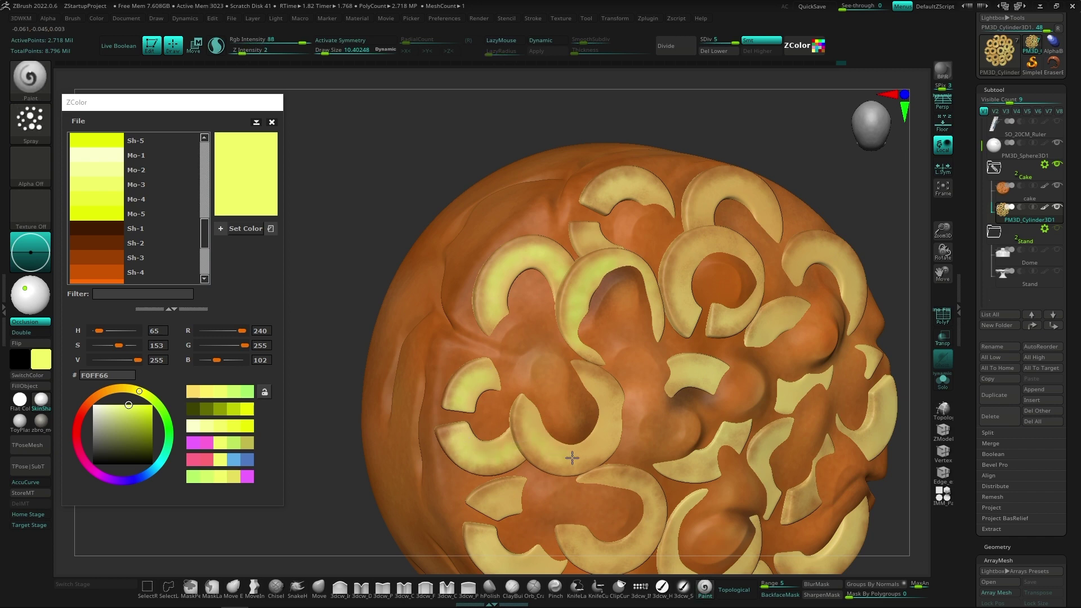
pyautogui.moveTo(585, 459)
pyautogui.mouseDown(button='right')
pyautogui.moveTo(518, 339)
pyautogui.moveTo(562, 407)
pyautogui.mouseUp(button='right')
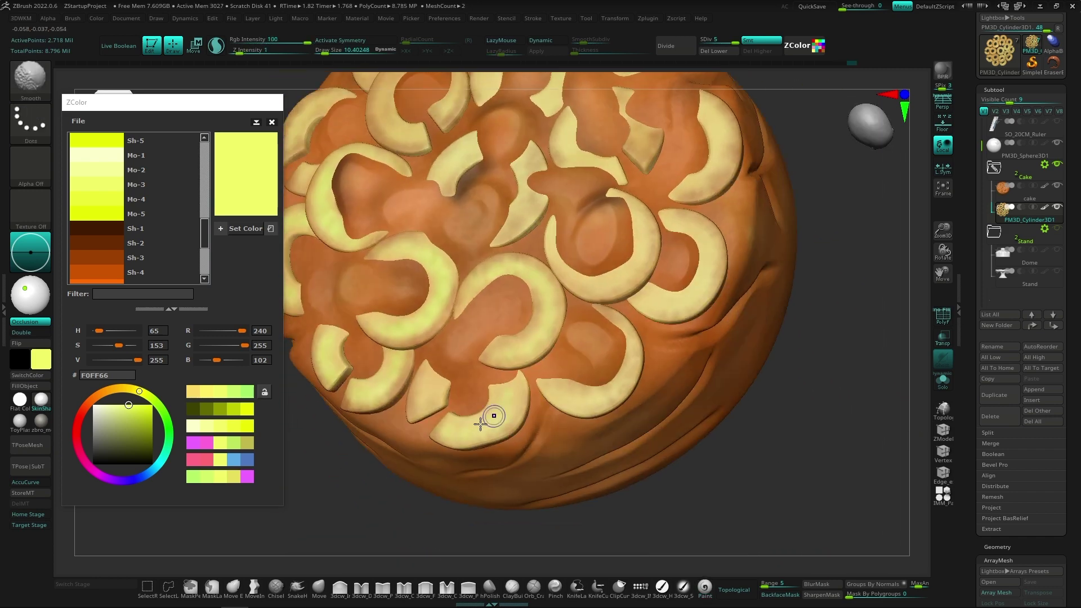
pyautogui.moveTo(524, 366)
pyautogui.mouseDown(button='right')
pyautogui.moveTo(448, 437)
pyautogui.moveTo(512, 429)
pyautogui.mouseUp(button='right')
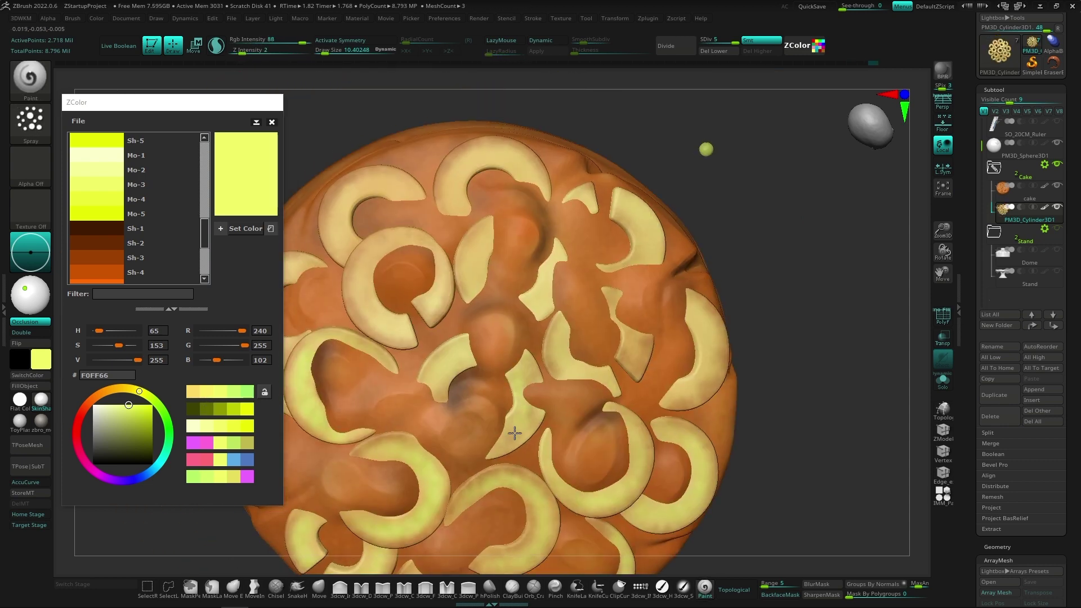
pyautogui.moveTo(476, 328)
pyautogui.keyDown('ctrl'); pyautogui.mouseDown(button='right')
pyautogui.moveTo(517, 350)
pyautogui.moveTo(594, 336)
pyautogui.moveTo(594, 382)
pyautogui.mouseUp(button='right'); pyautogui.keyUp('ctrl')
# Switch to softer pale yellow F5FF98 and keep painting the swirls from several angles.
pyautogui.click(181, 212)
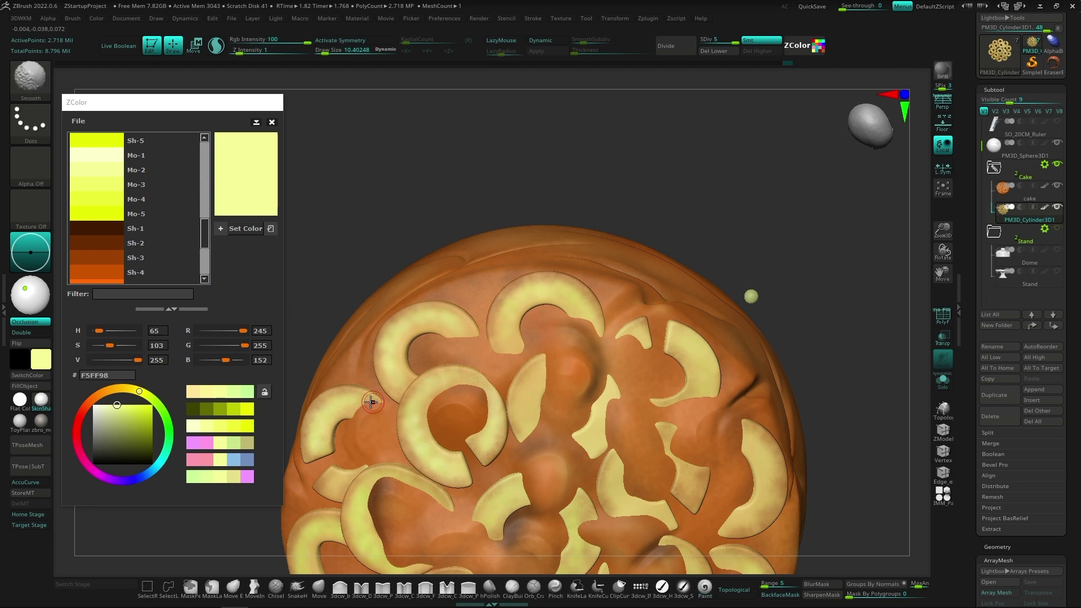
pyautogui.keyDown('shift'); pyautogui.moveTo(437, 316); pyautogui.dragTo(588, 339, button='right'); pyautogui.keyUp('shift')
pyautogui.scroll(3, 475, 312)
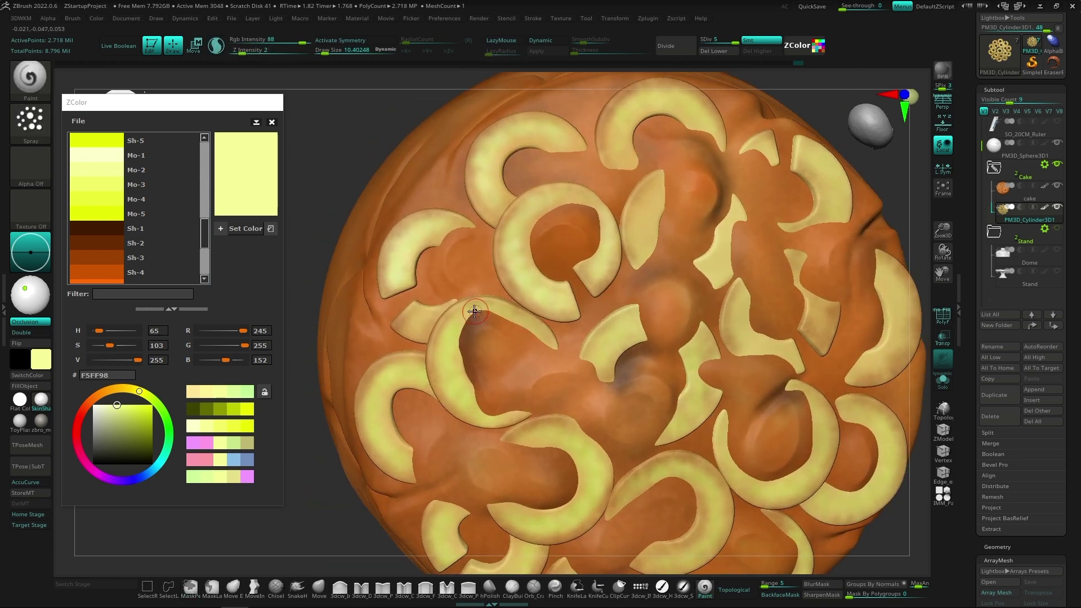
pyautogui.keyDown('shift'); pyautogui.moveTo(452, 369); pyautogui.dragTo(433, 372, button='right'); pyautogui.keyUp('shift')
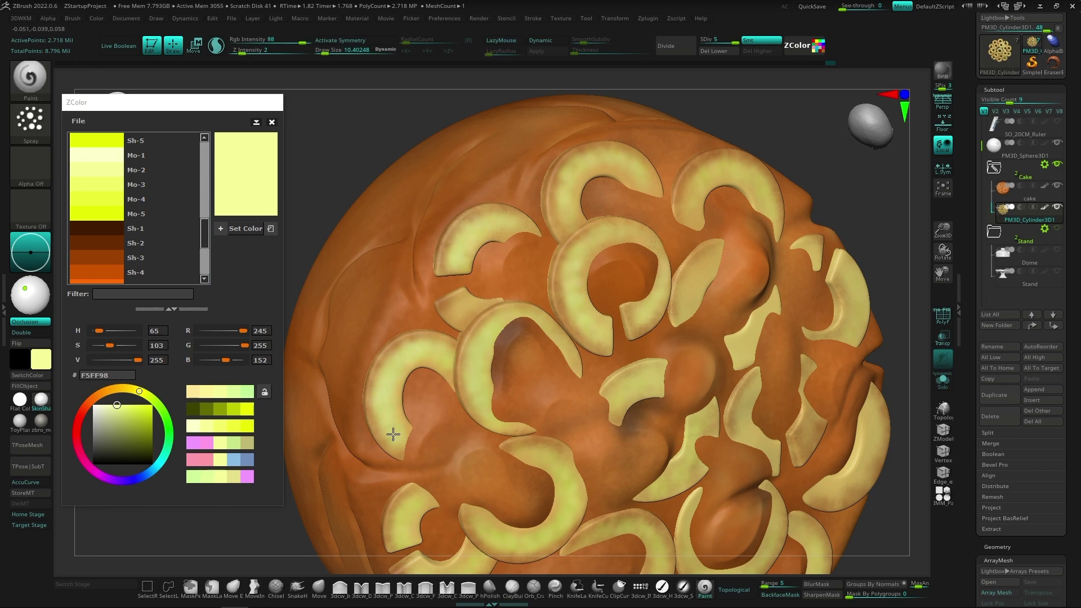
pyautogui.keyDown('shift'); pyautogui.moveTo(386, 422); pyautogui.dragTo(559, 355, button='right'); pyautogui.keyUp('shift')
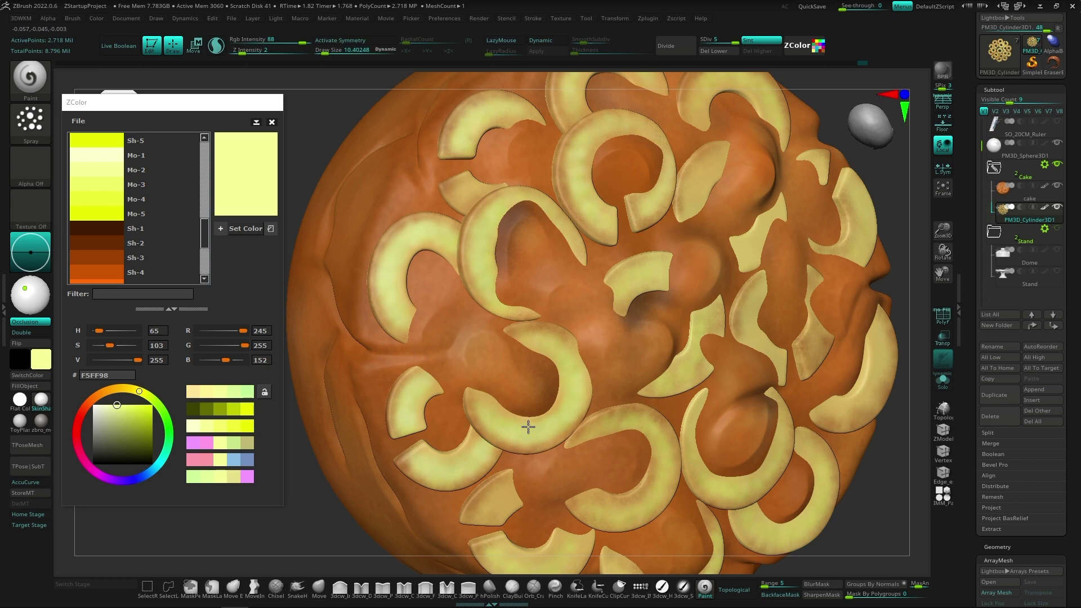
pyautogui.moveTo(550, 347)
pyautogui.mouseDown(button='right')
pyautogui.moveTo(526, 372)
pyautogui.moveTo(401, 384)
pyautogui.mouseUp(button='right')
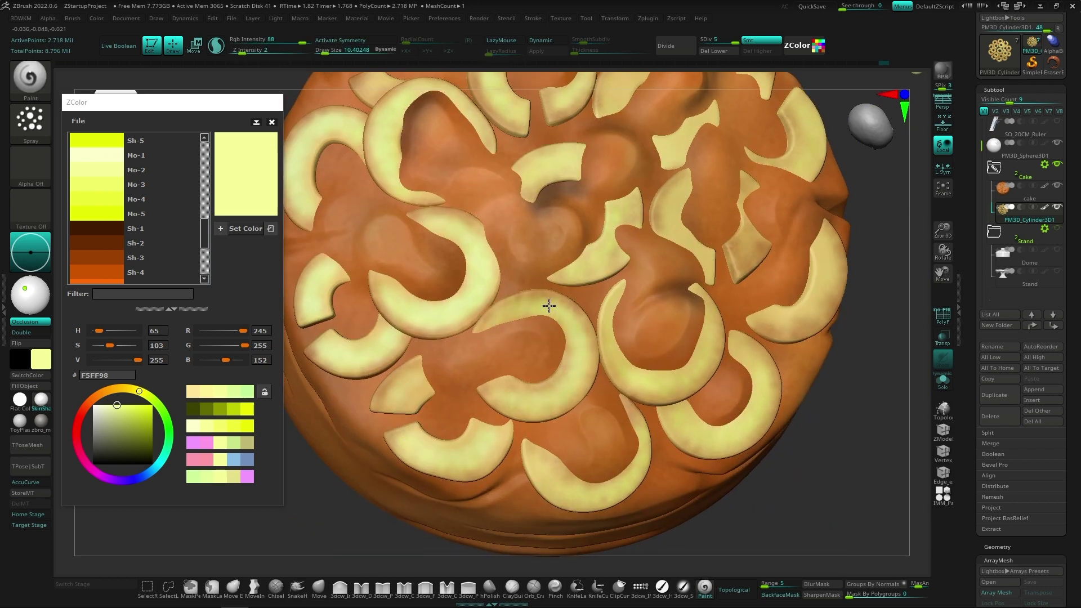
pyautogui.moveTo(509, 398); pyautogui.dragTo(433, 500, button='right')
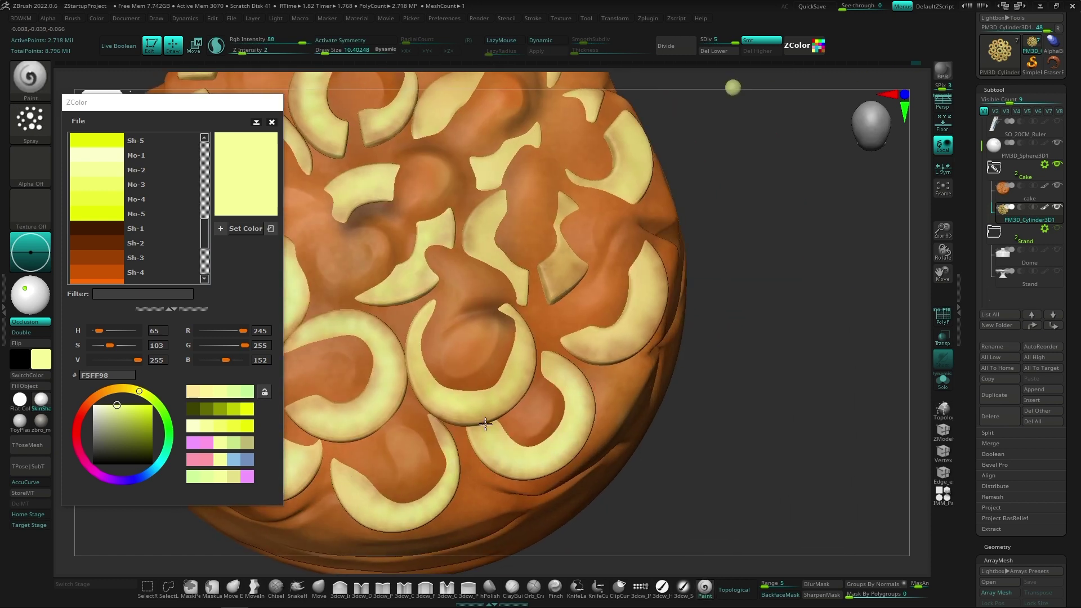
pyautogui.moveTo(451, 389); pyautogui.dragTo(546, 361, button='right')
pyautogui.moveTo(495, 335)
pyautogui.mouseDown(button='right')
pyautogui.moveTo(506, 355)
pyautogui.moveTo(572, 313)
pyautogui.moveTo(627, 442)
pyautogui.moveTo(526, 353)
pyautogui.mouseUp(button='right')
pyautogui.press('shift')
pyautogui.moveTo(411, 338); pyautogui.dragTo(297, 289, button='right')
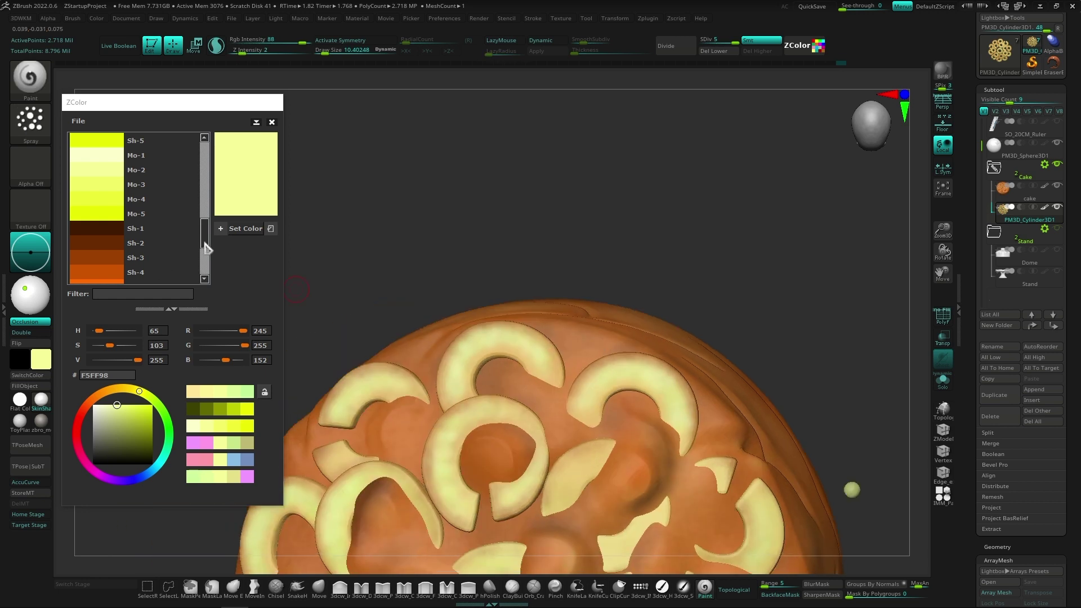
pyautogui.moveTo(206, 242)
pyautogui.mouseDown()
pyautogui.moveTo(208, 265)
pyautogui.moveTo(209, 160)
pyautogui.mouseUp()
# Paint red-orange FF4902 accents across the swirled cake top from several angles.
pyautogui.click(120, 273)
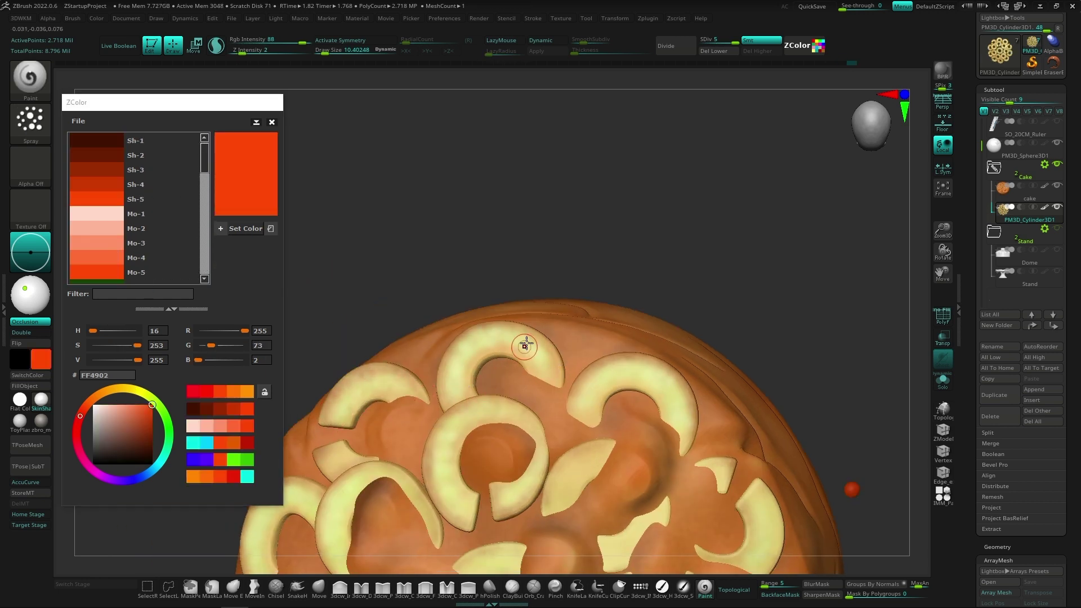
pyautogui.moveTo(720, 480); pyautogui.dragTo(495, 331, button='right')
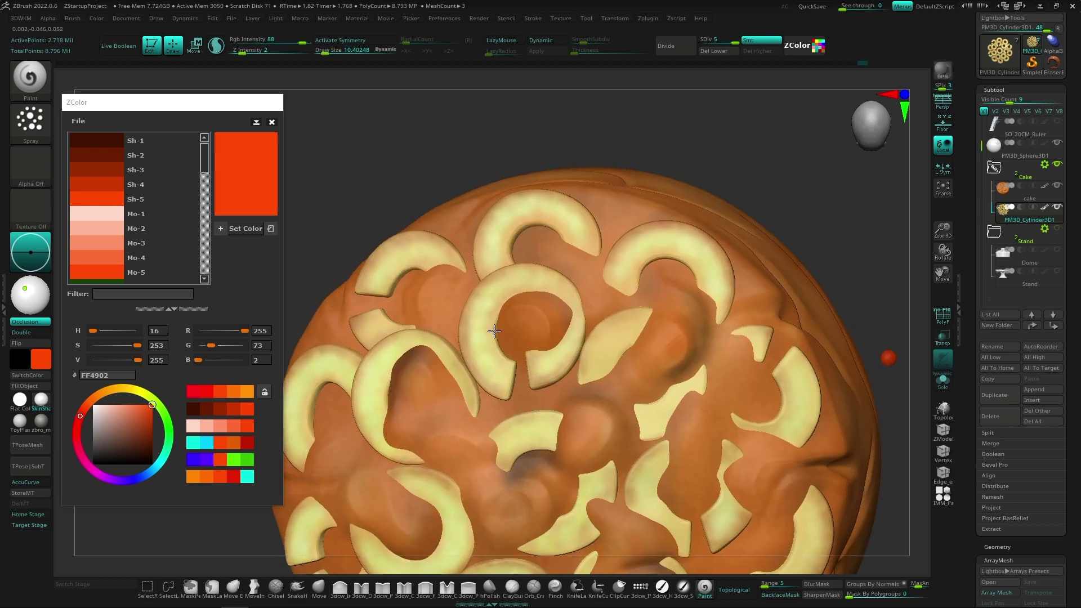
pyautogui.moveTo(414, 331); pyautogui.dragTo(483, 374, button='right')
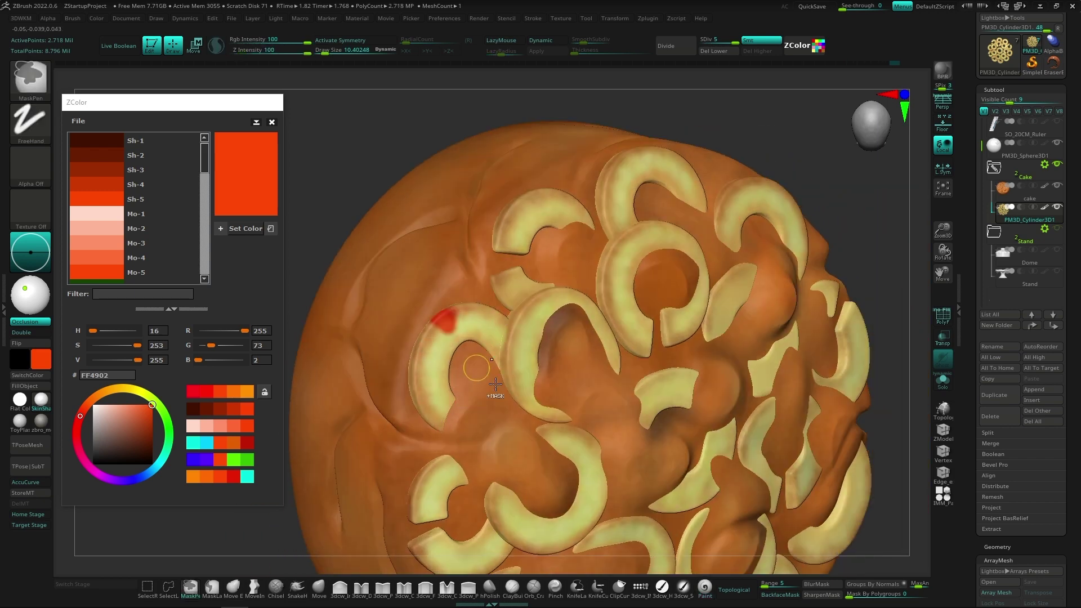
pyautogui.moveTo(433, 318)
pyautogui.mouseDown(button='right')
pyautogui.moveTo(405, 420)
pyautogui.moveTo(452, 415)
pyautogui.mouseUp(button='right')
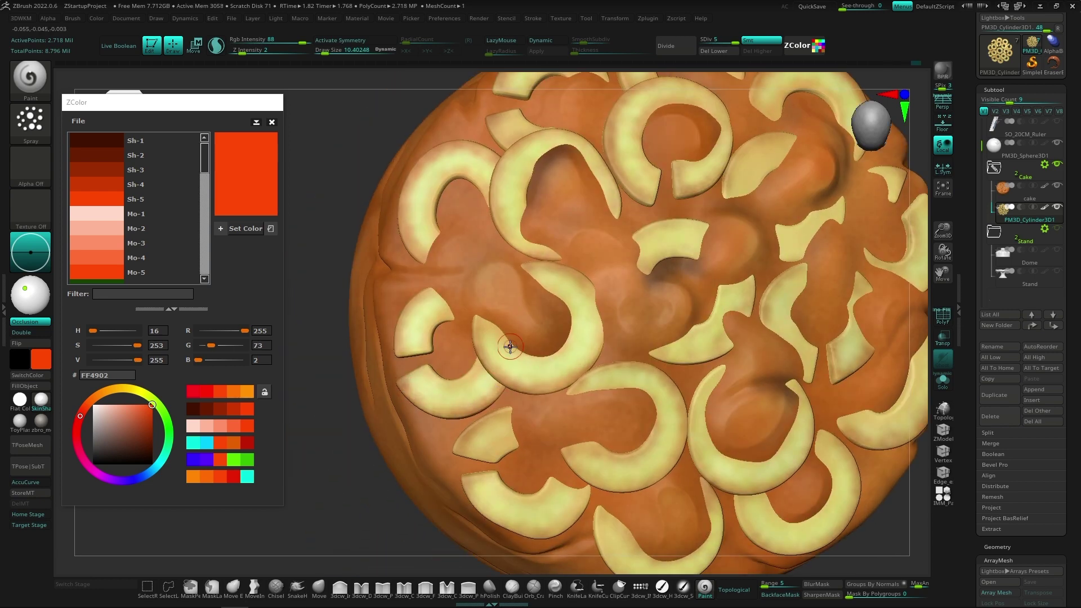
pyautogui.moveTo(674, 421); pyautogui.dragTo(514, 337, button='right')
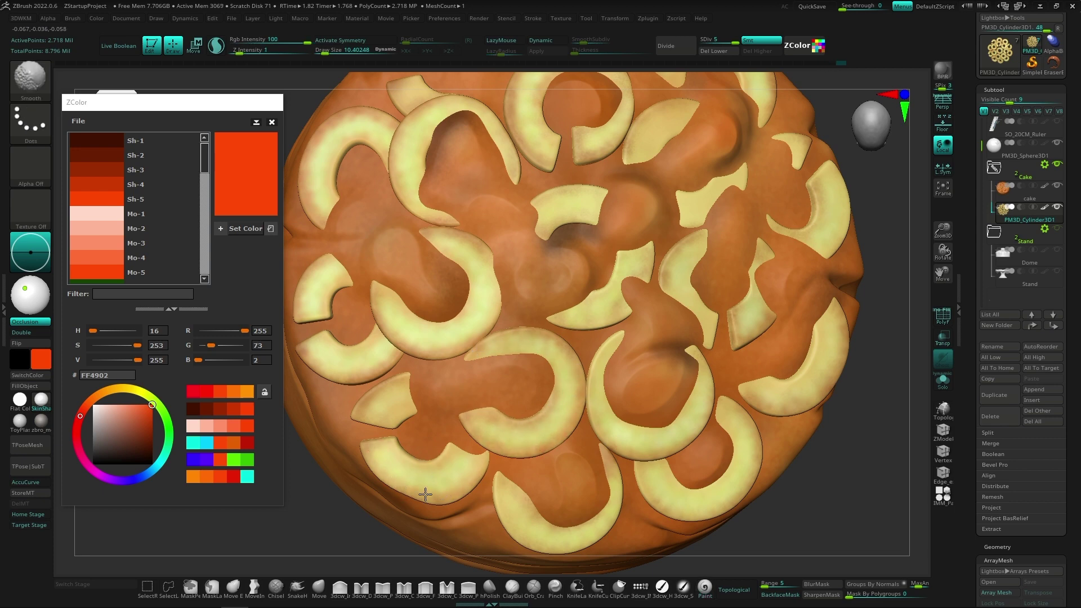
pyautogui.moveTo(472, 482)
pyautogui.mouseDown(button='right')
pyautogui.moveTo(478, 451)
pyautogui.moveTo(499, 479)
pyautogui.mouseUp(button='right')
pyautogui.moveTo(571, 404); pyautogui.dragTo(465, 420, button='right')
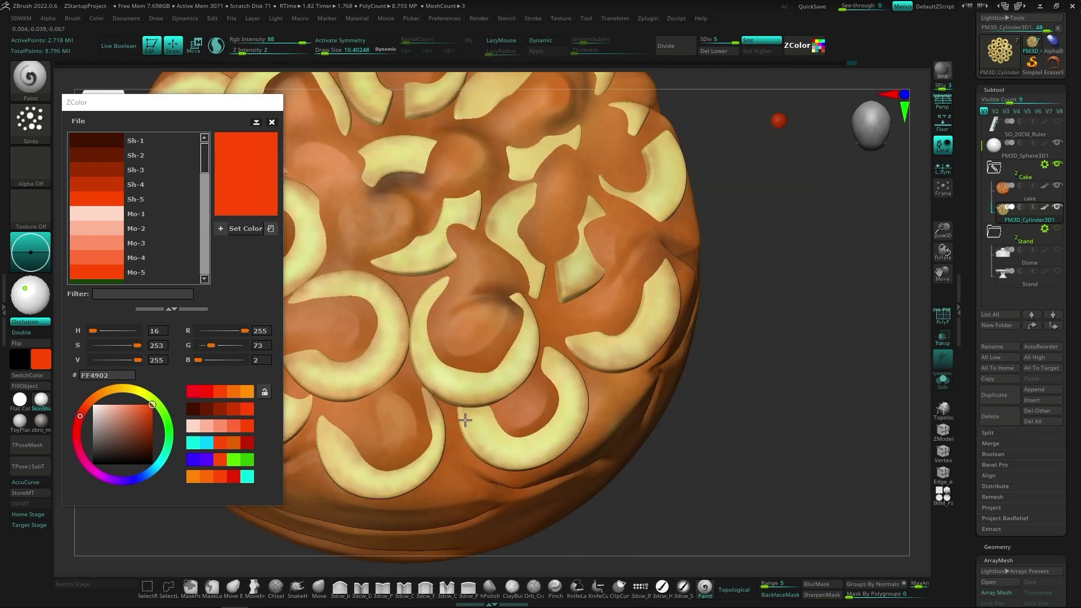
pyautogui.moveTo(519, 467)
pyautogui.mouseDown(button='right')
pyautogui.moveTo(569, 413)
pyautogui.moveTo(495, 428)
pyautogui.moveTo(756, 451)
pyautogui.moveTo(741, 466)
pyautogui.moveTo(660, 413)
pyautogui.moveTo(704, 442)
pyautogui.moveTo(708, 498)
pyautogui.moveTo(738, 420)
pyautogui.moveTo(721, 394)
pyautogui.moveTo(683, 425)
pyautogui.moveTo(693, 405)
pyautogui.moveTo(676, 426)
pyautogui.moveTo(625, 437)
pyautogui.mouseUp(button='right')
# Select the cake, lasso-mask a dome-shaped region over it, and test moving the unmasked top.
pyautogui.click(1028, 202)
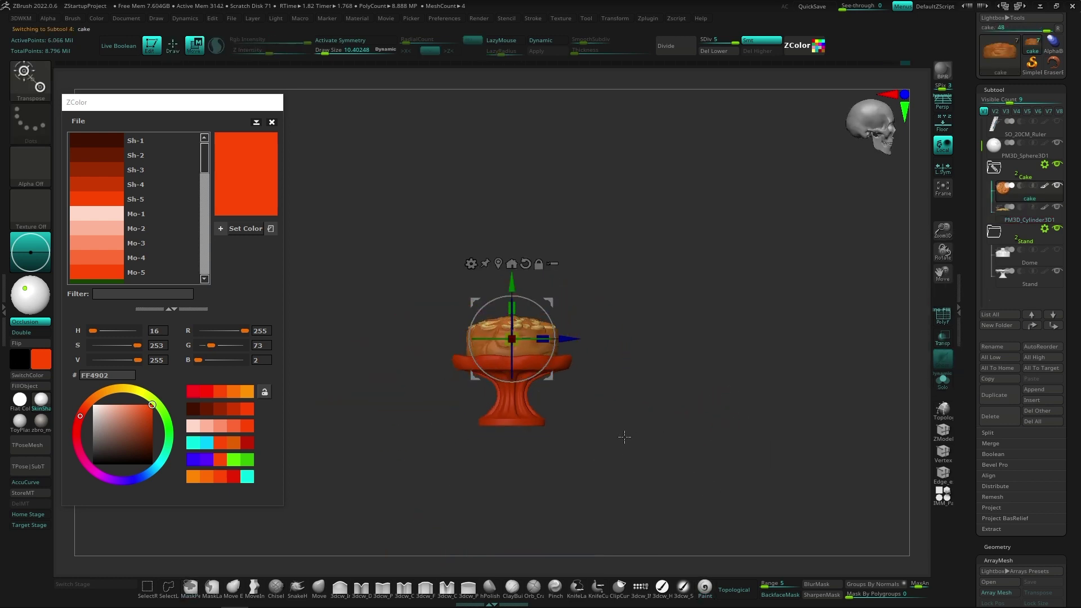
pyautogui.click(216, 586)
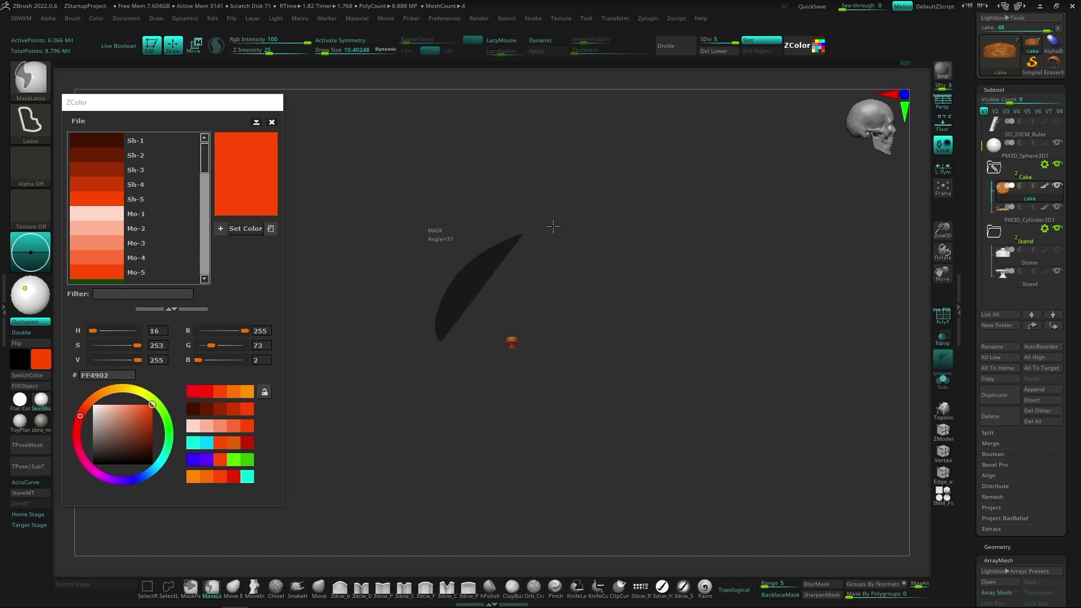
pyautogui.keyDown('ctrl'); pyautogui.moveTo(553, 226); pyautogui.dragTo(704, 341); pyautogui.keyUp('ctrl')
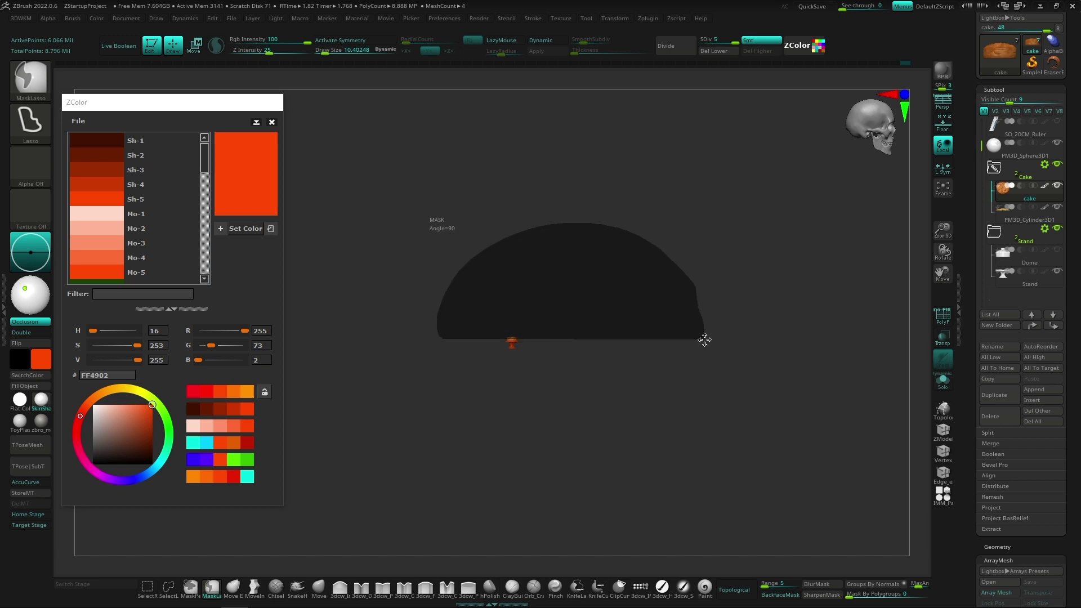
pyautogui.press('f')
pyautogui.press('w')
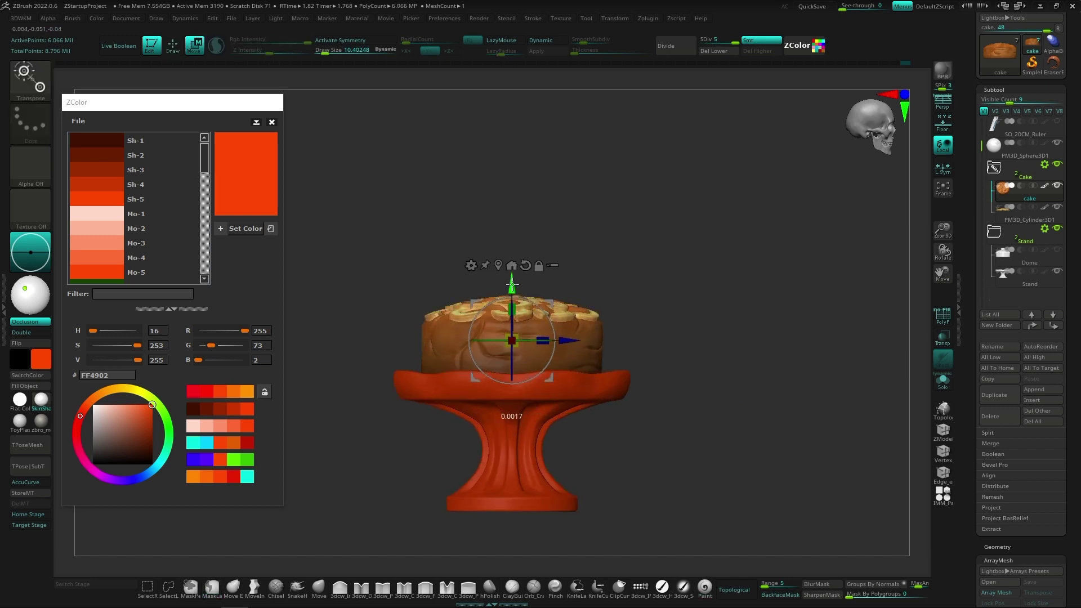
pyautogui.moveTo(516, 291); pyautogui.dragTo(513, 295)
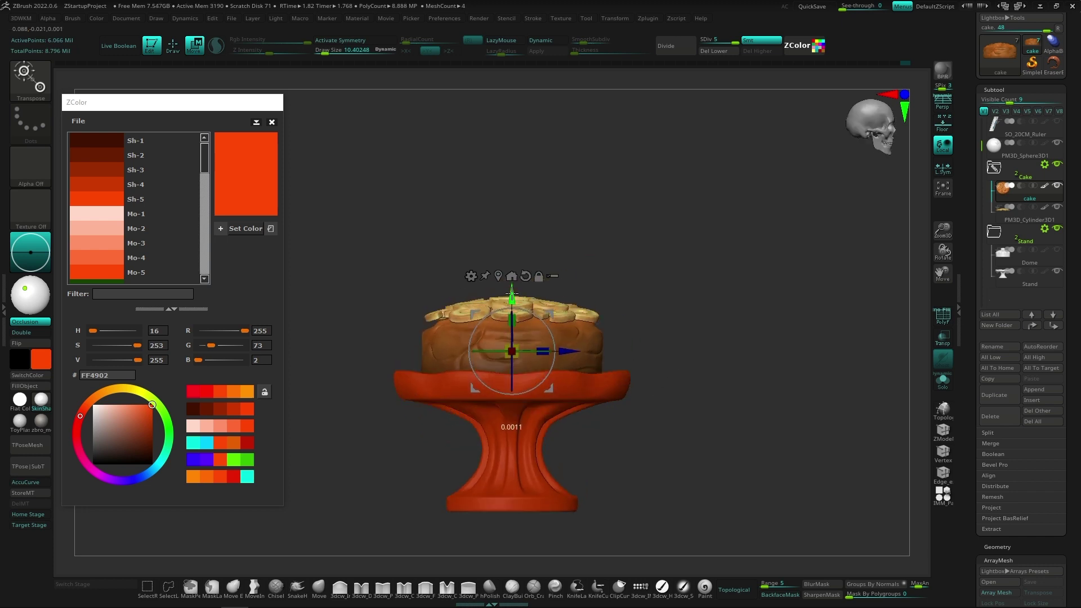
# Switch between the cylinder and cake subtools, hide the Stand folder, and start inserting a mesh.
pyautogui.click(1017, 221)
pyautogui.moveTo(617, 274)
pyautogui.mouseDown()
pyautogui.moveTo(525, 263)
pyautogui.moveTo(724, 435)
pyautogui.mouseUp()
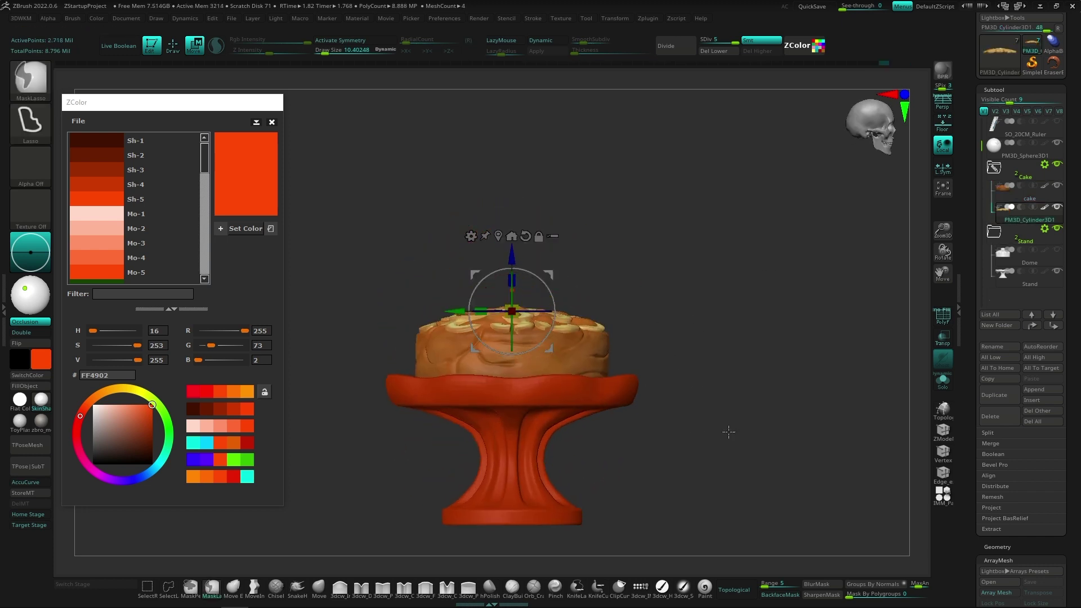
pyautogui.keyDown('alt'); pyautogui.click(563, 326); pyautogui.keyUp('alt')
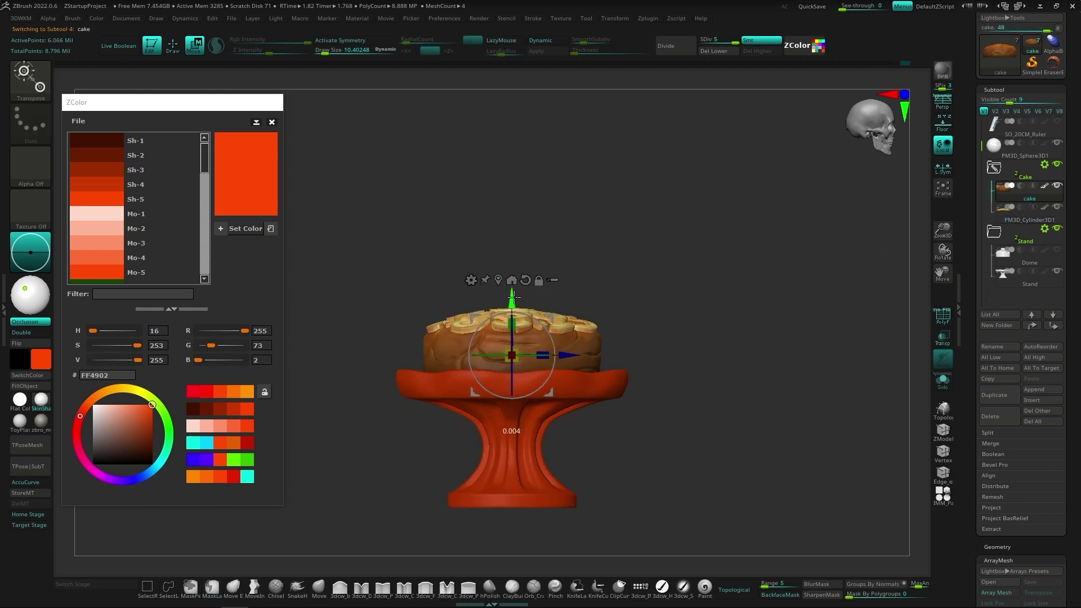
pyautogui.keyDown('alt'); pyautogui.click(514, 295); pyautogui.keyUp('alt')
pyautogui.moveTo(512, 254)
pyautogui.mouseDown()
pyautogui.moveTo(563, 338)
pyautogui.moveTo(648, 315)
pyautogui.moveTo(681, 423)
pyautogui.moveTo(843, 393)
pyautogui.mouseUp()
pyautogui.click(1057, 228)
pyautogui.press('q')
pyautogui.keyDown('alt'); pyautogui.click(506, 350); pyautogui.keyUp('alt')
pyautogui.click(1040, 251)
# Insert a Cylinder3D, ZRemesh it into a dense disc, and move it above the cake top.
pyautogui.click(732, 315)
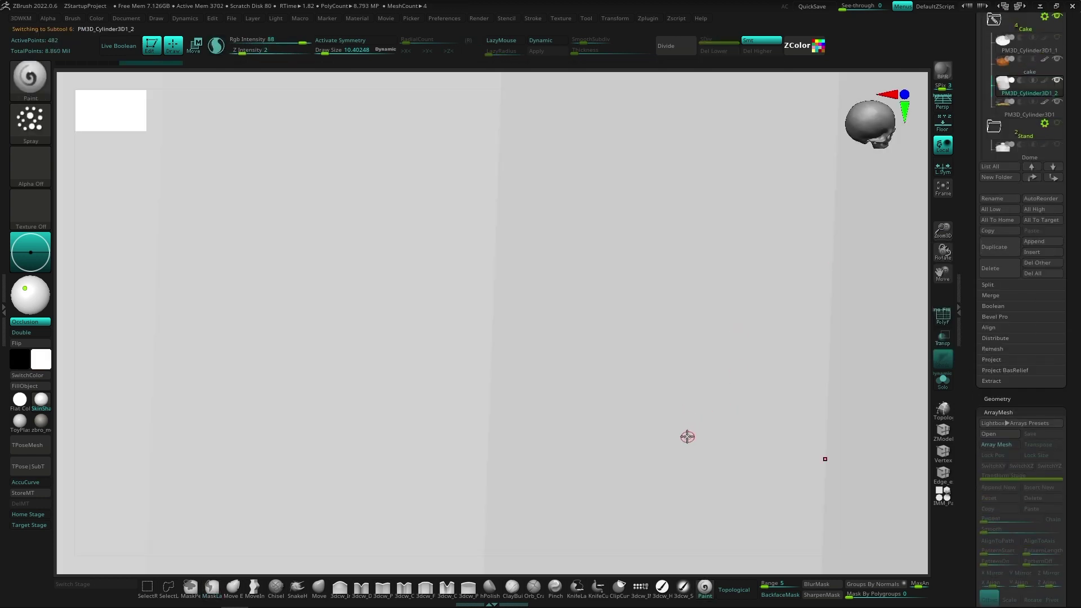
pyautogui.keyDown('ctrl'); pyautogui.keyDown('shift'); pyautogui.moveTo(269, 530); pyautogui.dragTo(755, 204); pyautogui.keyUp('shift'); pyautogui.keyUp('ctrl')
pyautogui.click(580, 430)
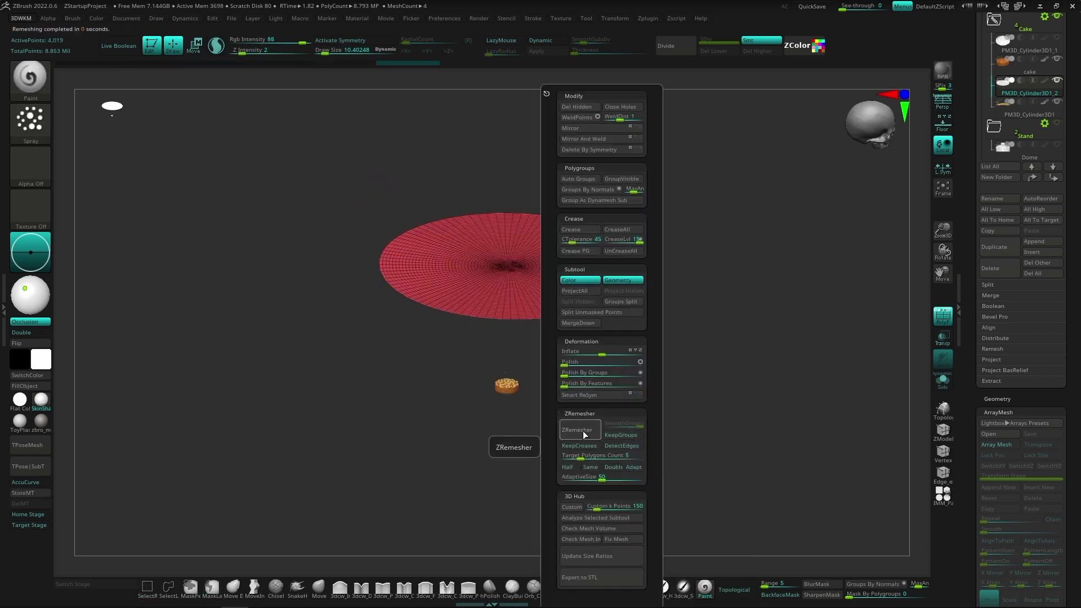
pyautogui.press('w')
pyautogui.moveTo(617, 357)
pyautogui.mouseDown()
pyautogui.moveTo(520, 333)
pyautogui.moveTo(781, 437)
pyautogui.moveTo(647, 338)
pyautogui.moveTo(698, 436)
pyautogui.mouseUp()
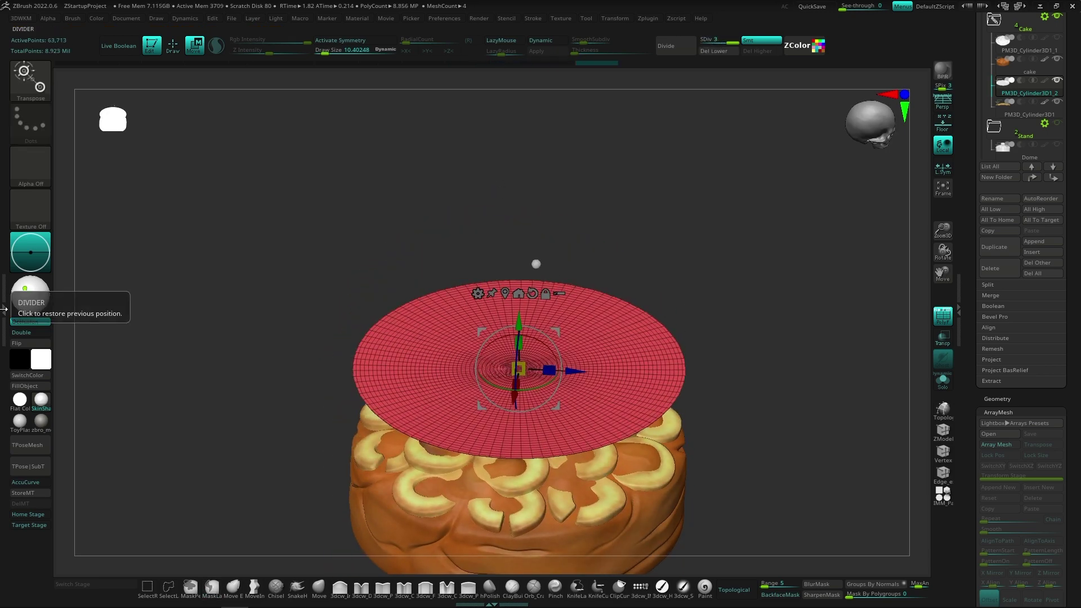
# Run the Dynamics simulation to drape the disc over the cake.
pyautogui.click(4, 308)
pyautogui.moveTo(285, 445)
pyautogui.keyDown('shift'); pyautogui.mouseDown()
pyautogui.moveTo(563, 366)
pyautogui.moveTo(598, 253)
pyautogui.mouseUp(); pyautogui.keyUp('shift')
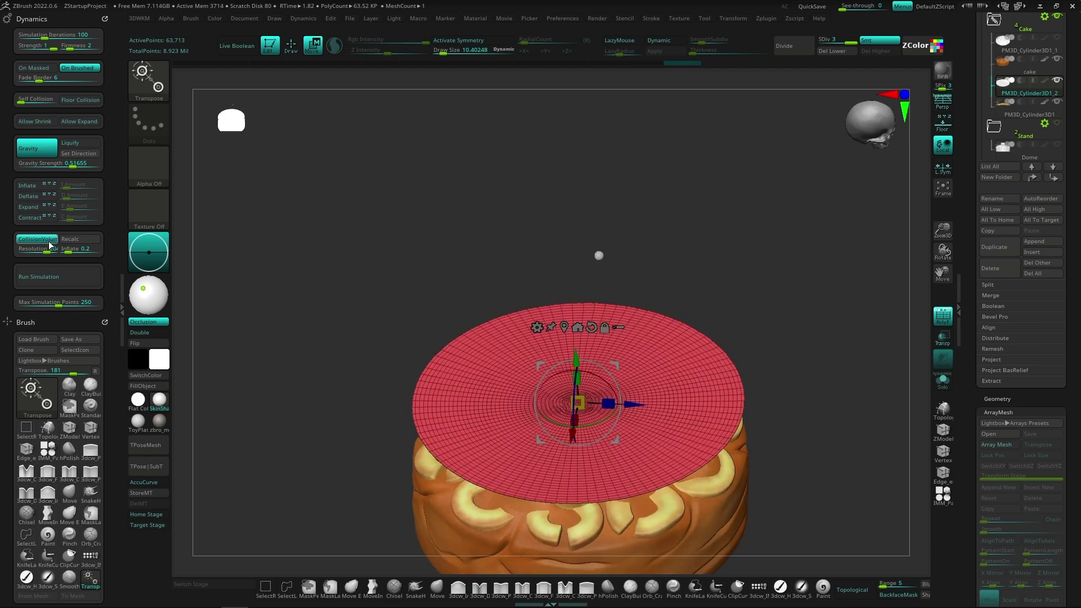
pyautogui.click(77, 284)
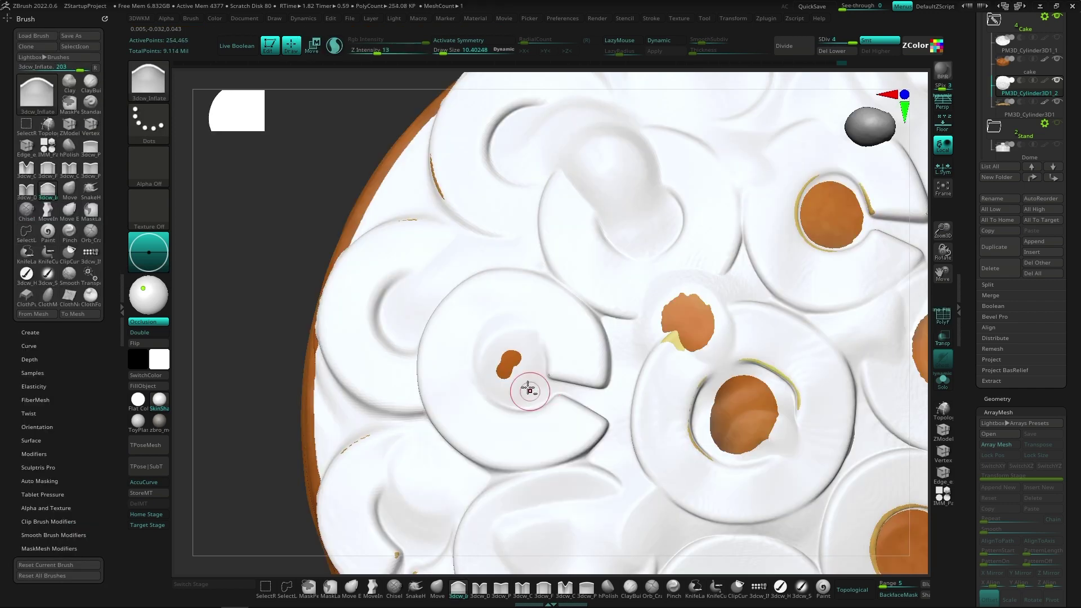
# Paint an orange fleck on the cream and inspect the frosting rings up close.
pyautogui.moveTo(528, 389); pyautogui.dragTo(513, 354)
pyautogui.click(549, 313)
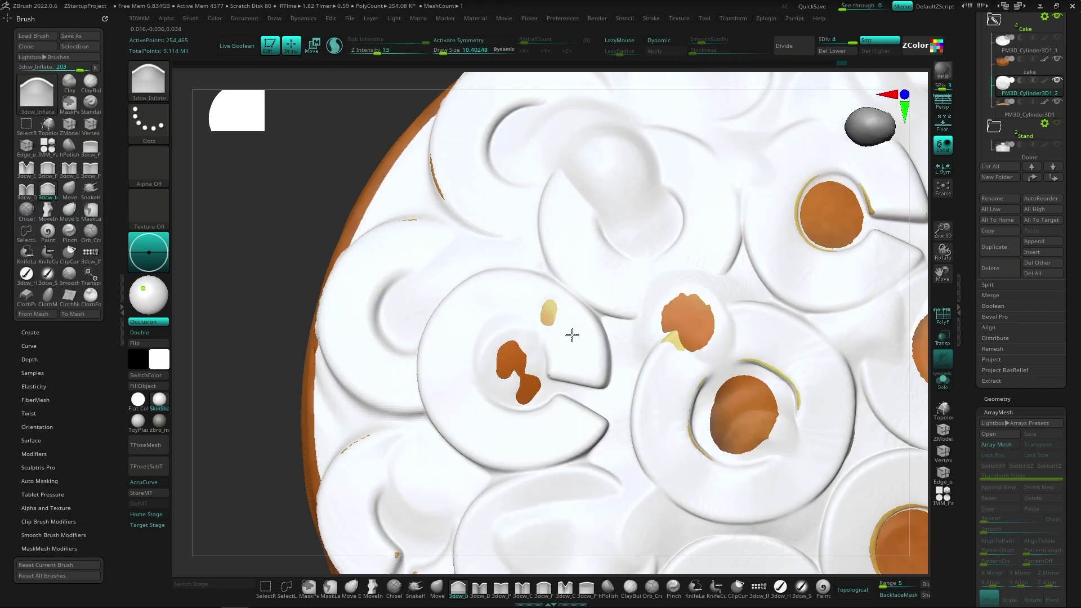
pyautogui.keyDown('alt'); pyautogui.moveTo(472, 427); pyautogui.dragTo(629, 510, button='right'); pyautogui.keyUp('alt')
pyautogui.moveTo(617, 365)
pyautogui.mouseDown(button='right')
pyautogui.moveTo(630, 406)
pyautogui.moveTo(621, 374)
pyautogui.mouseUp(button='right')
pyautogui.keyDown('alt'); pyautogui.moveTo(820, 393); pyautogui.dragTo(694, 379, button='right'); pyautogui.keyUp('alt')
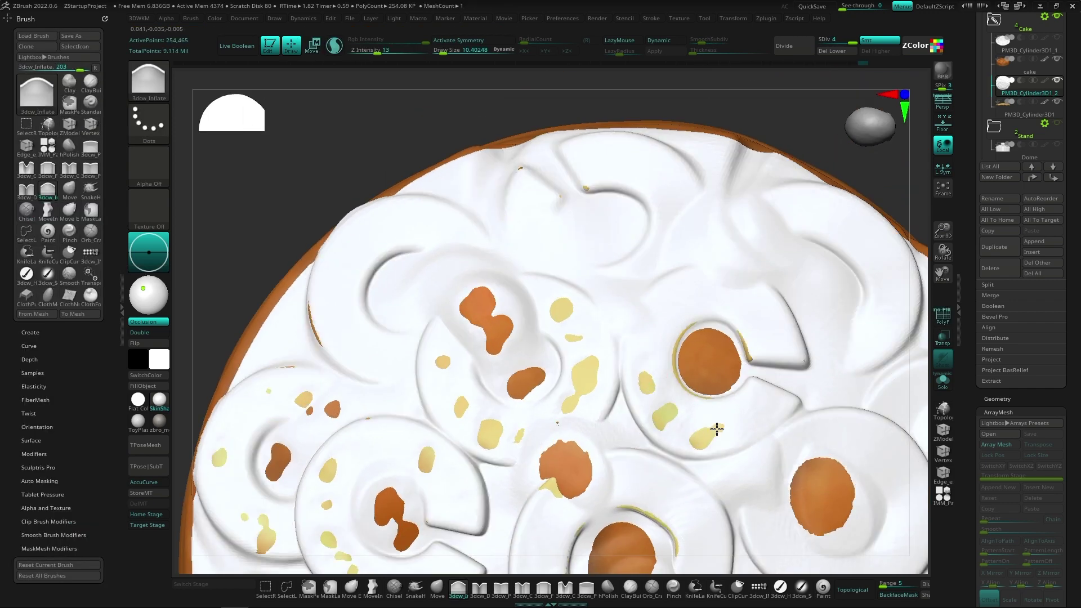
pyautogui.moveTo(684, 275); pyautogui.dragTo(637, 345, button='right')
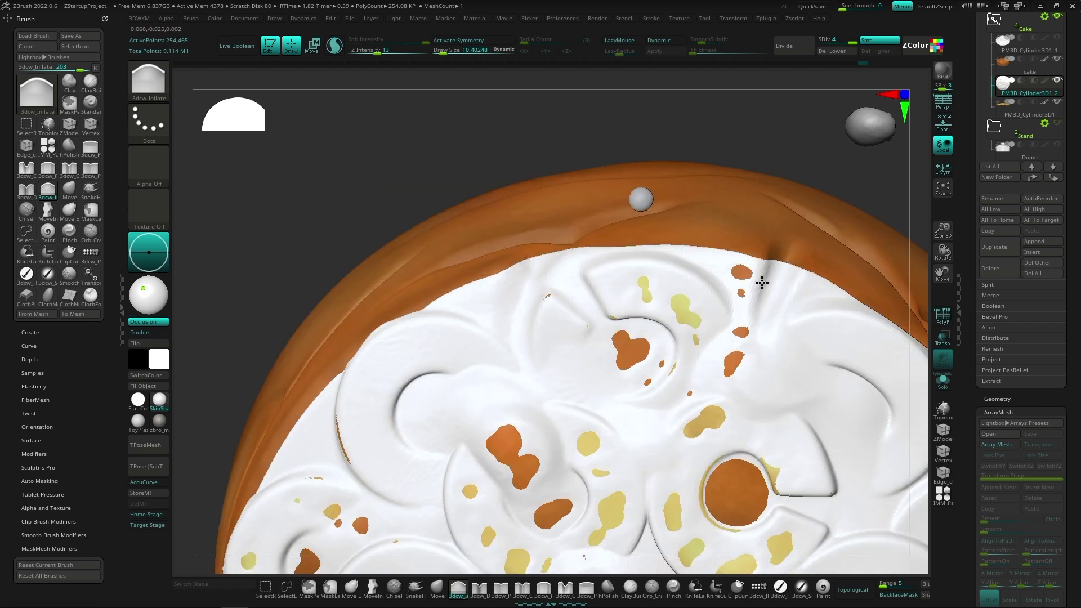
pyautogui.keyDown('alt'); pyautogui.moveTo(836, 418); pyautogui.dragTo(635, 379, button='right'); pyautogui.keyUp('alt')
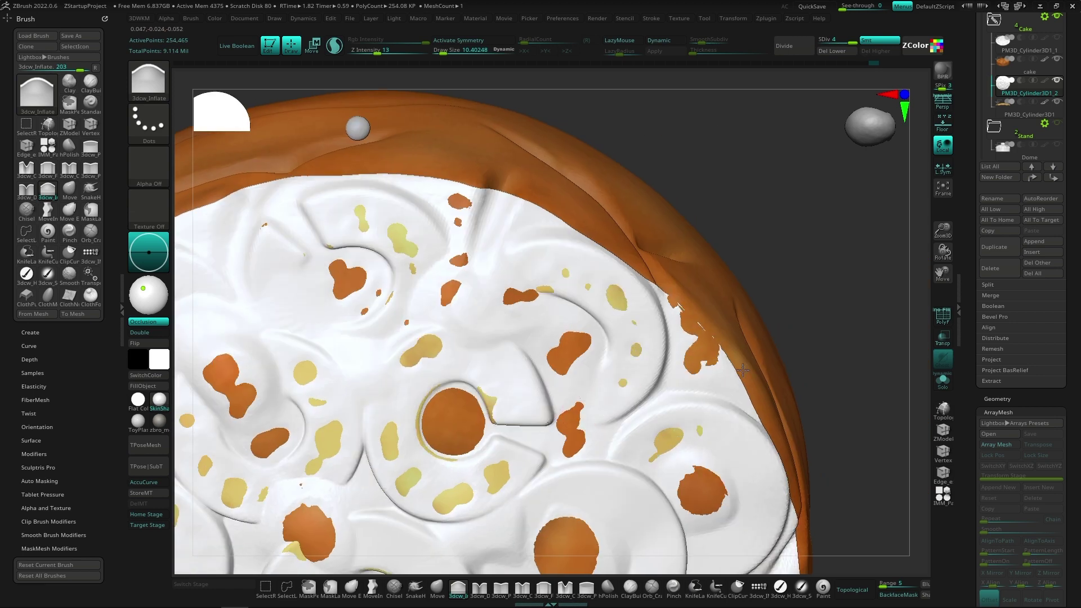
pyautogui.moveTo(742, 369)
pyautogui.keyDown('shift'); pyautogui.mouseDown(button='right')
pyautogui.moveTo(724, 417)
pyautogui.moveTo(652, 365)
pyautogui.mouseUp(button='right'); pyautogui.keyUp('shift')
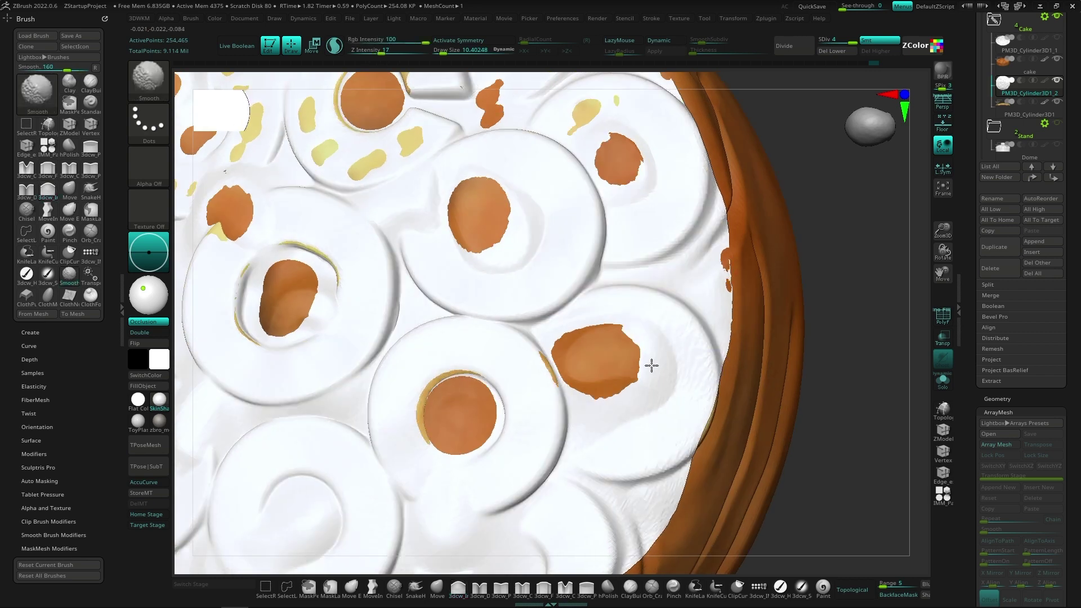
pyautogui.keyDown('alt'); pyautogui.moveTo(679, 433); pyautogui.dragTo(693, 338, button='right'); pyautogui.keyUp('alt')
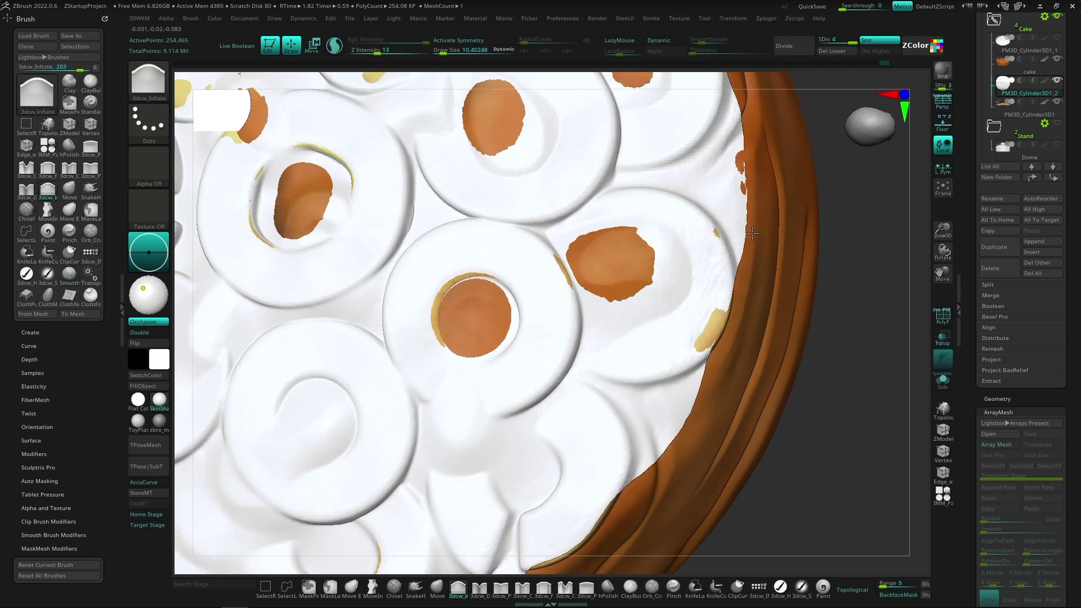
# Inspect the rings and rim from low and top-down angles, frame the cake, and BPR render it.
pyautogui.moveTo(783, 190)
pyautogui.mouseDown(button='right')
pyautogui.moveTo(652, 360)
pyautogui.moveTo(625, 428)
pyautogui.moveTo(560, 468)
pyautogui.mouseUp(button='right')
pyautogui.moveTo(397, 501); pyautogui.dragTo(556, 409, button='right')
pyautogui.moveTo(471, 412); pyautogui.dragTo(522, 441, button='right')
pyautogui.moveTo(448, 330); pyautogui.dragTo(671, 378, button='right')
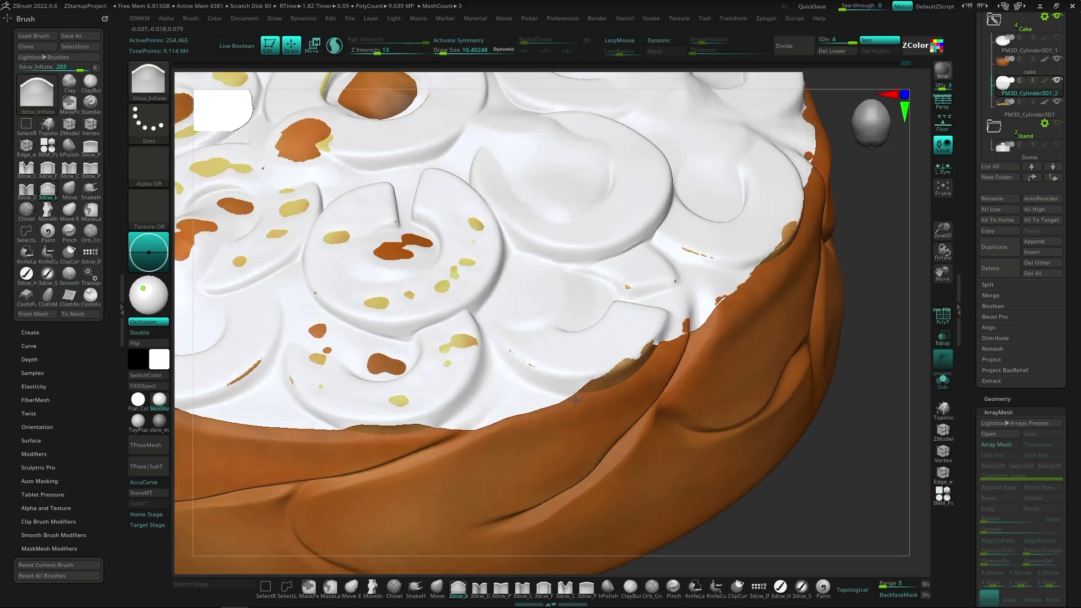
pyautogui.moveTo(441, 432)
pyautogui.mouseDown(button='right')
pyautogui.moveTo(423, 366)
pyautogui.moveTo(396, 424)
pyautogui.moveTo(499, 446)
pyautogui.mouseUp(button='right')
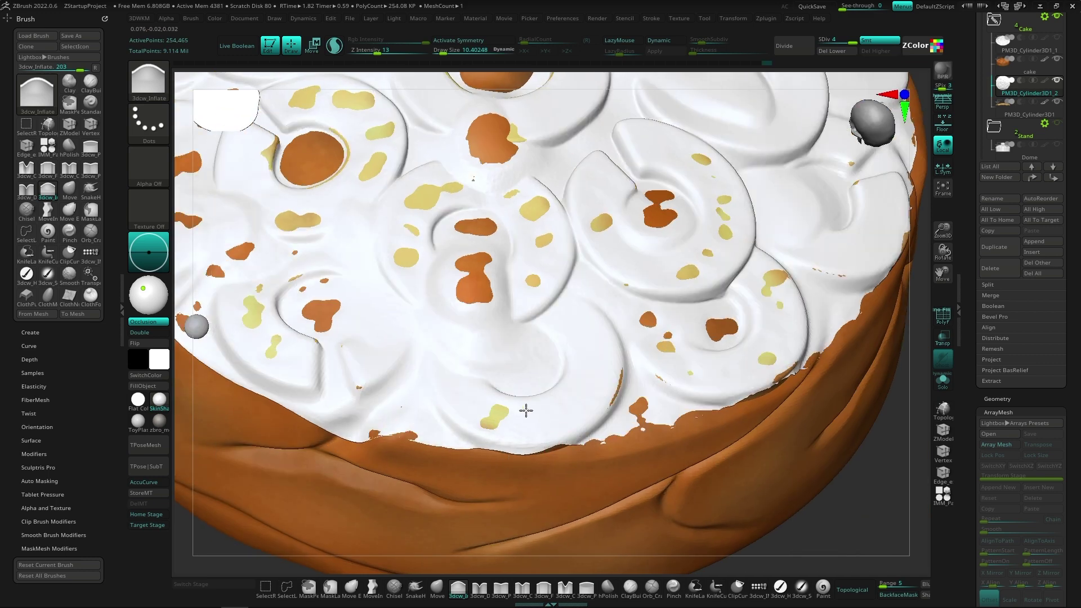
pyautogui.moveTo(415, 322)
pyautogui.mouseDown(button='right')
pyautogui.moveTo(506, 389)
pyautogui.moveTo(620, 429)
pyautogui.mouseUp(button='right')
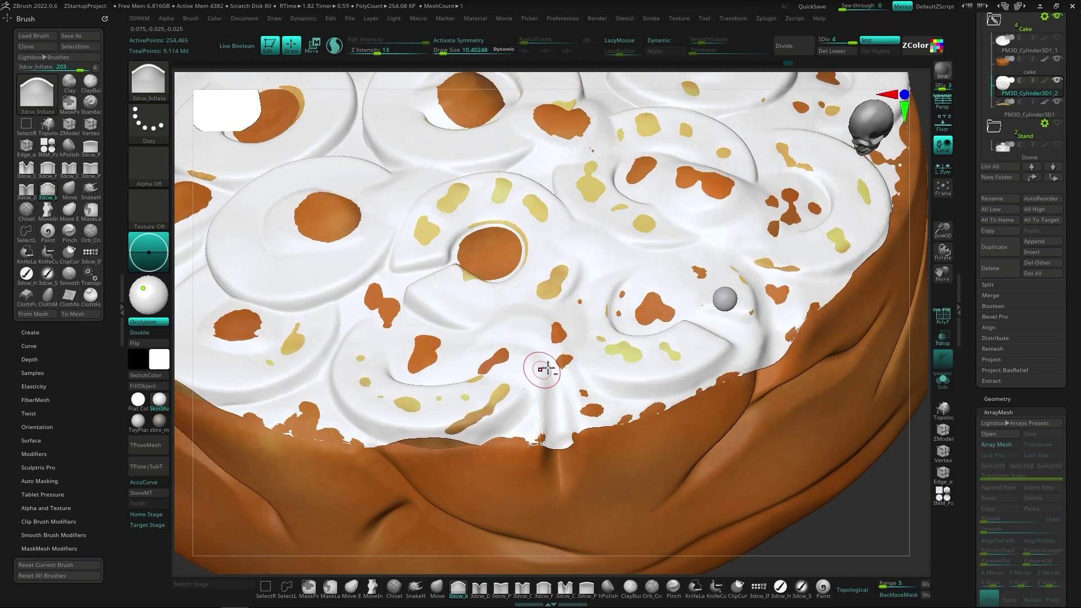
pyautogui.press('f')
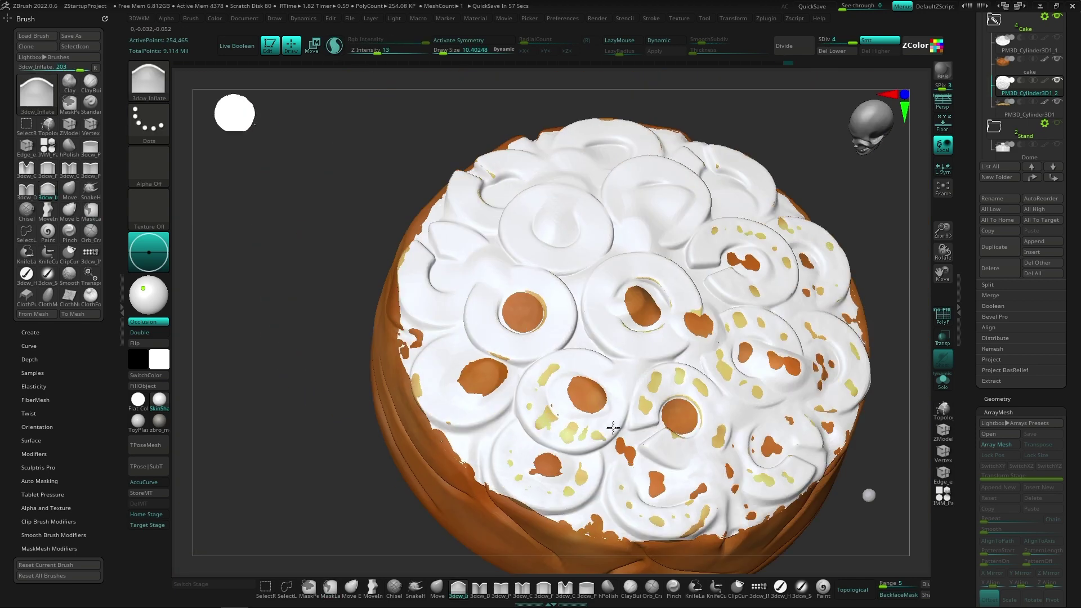
pyautogui.moveTo(613, 428)
pyautogui.mouseDown(button='right')
pyautogui.moveTo(455, 402)
pyautogui.moveTo(591, 479)
pyautogui.moveTo(609, 472)
pyautogui.mouseUp(button='right')
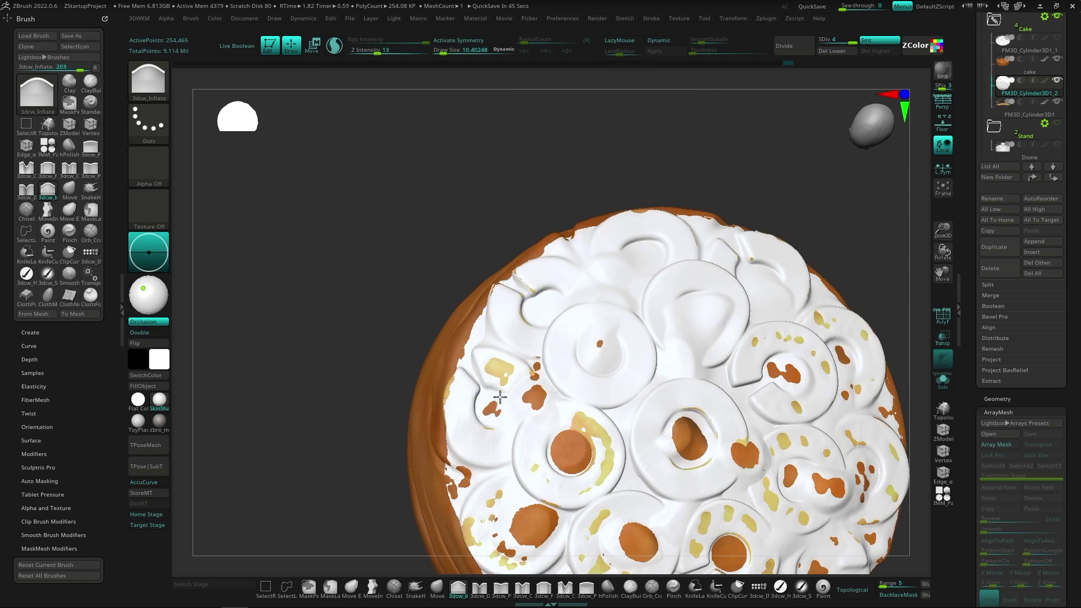
pyautogui.moveTo(479, 436); pyautogui.dragTo(522, 463, button='right')
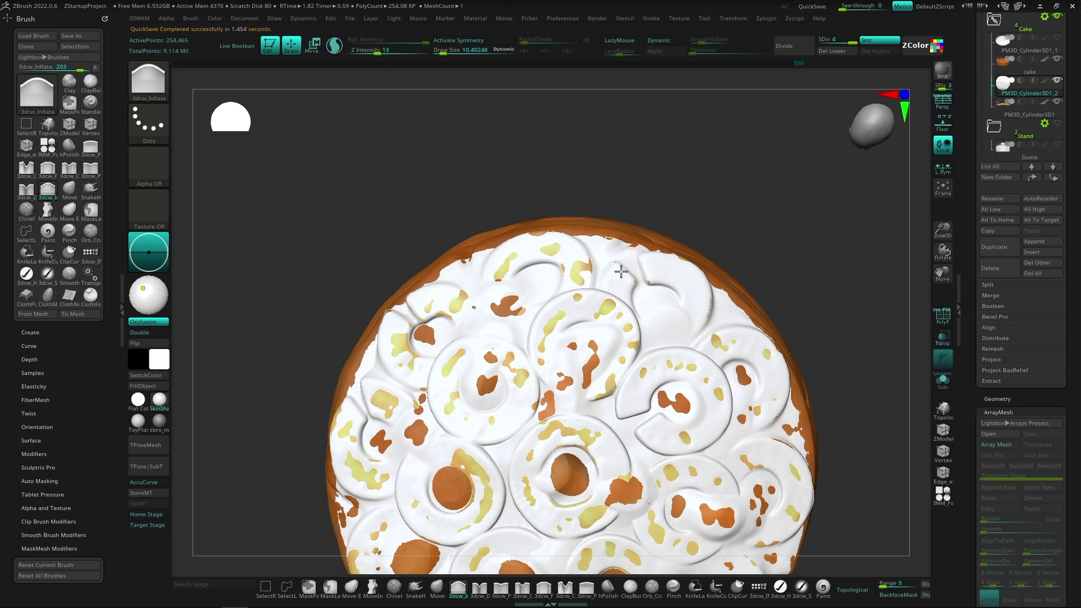
pyautogui.keyDown('alt'); pyautogui.moveTo(804, 495); pyautogui.dragTo(630, 322, button='right'); pyautogui.keyUp('alt')
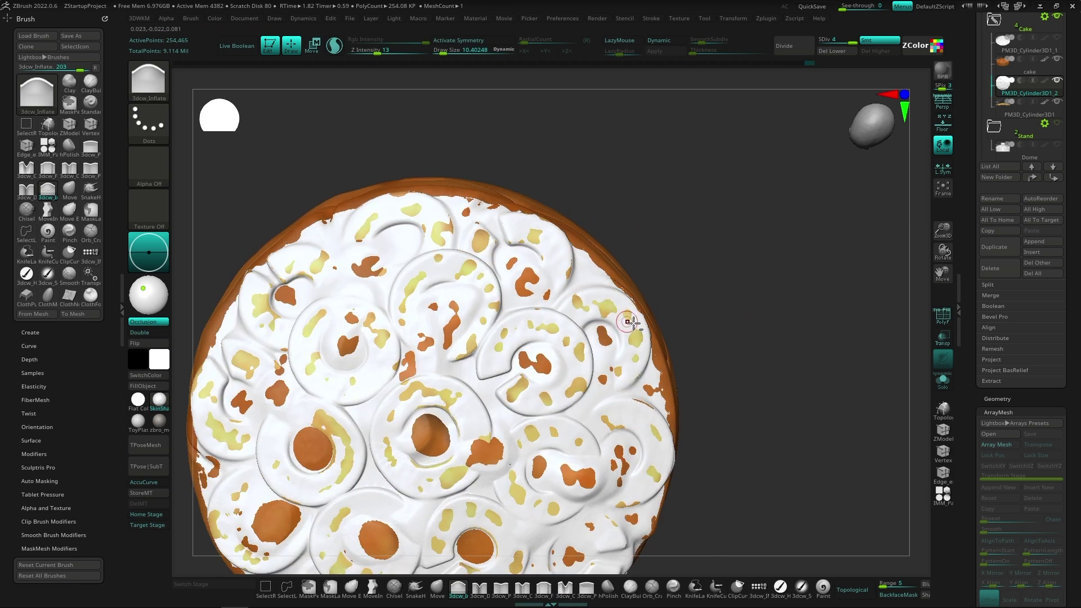
pyautogui.moveTo(591, 401)
pyautogui.keyDown('ctrl'); pyautogui.mouseDown(button='right')
pyautogui.moveTo(683, 515)
pyautogui.moveTo(611, 447)
pyautogui.moveTo(714, 394)
pyautogui.moveTo(739, 467)
pyautogui.moveTo(721, 398)
pyautogui.mouseUp(button='right'); pyautogui.keyUp('ctrl')
pyautogui.hotkey('shift', 'r')
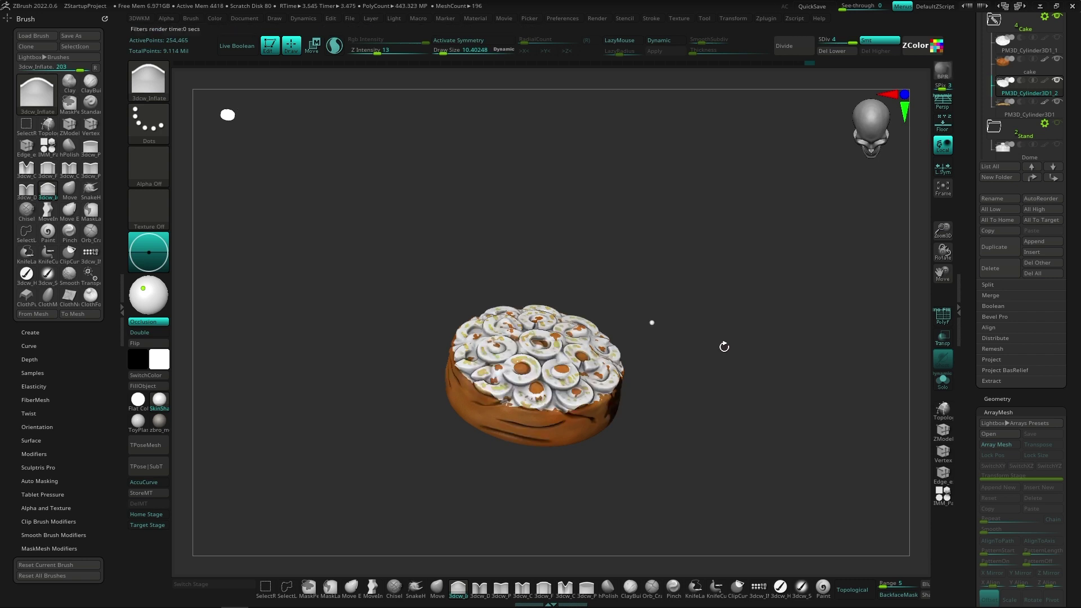
# Delete the leftover PM3D cylinder subtool.
pyautogui.keyDown('shift'); pyautogui.moveTo(688, 449); pyautogui.dragTo(691, 263, button='right'); pyautogui.keyUp('shift')
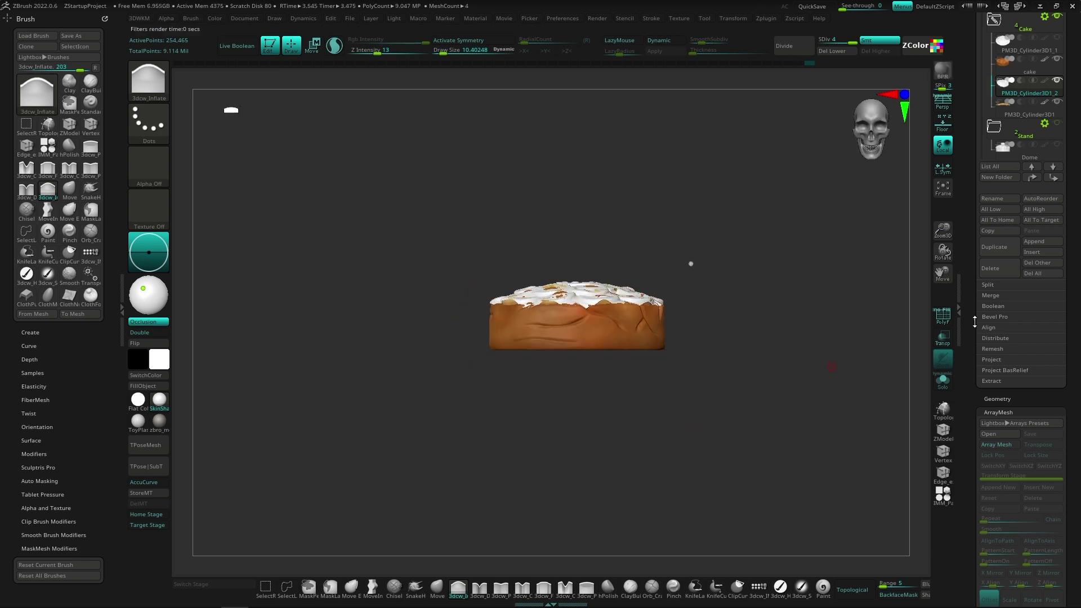
pyautogui.scroll(5, 1022, 168)
pyautogui.click(1025, 233)
pyautogui.click(994, 455)
pyautogui.click(893, 479)
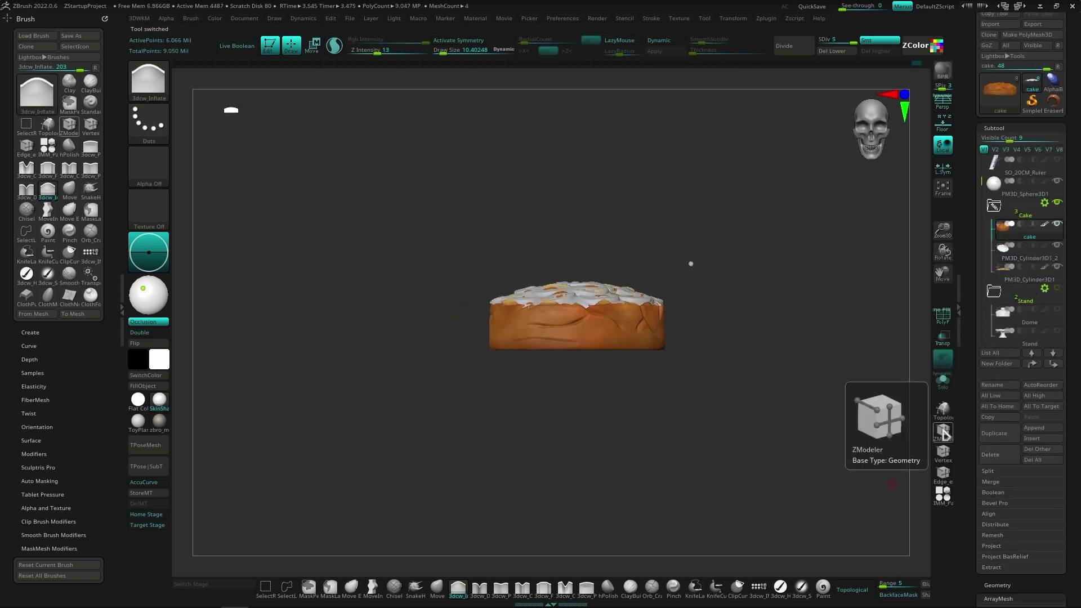
pyautogui.keyDown('shift'); pyautogui.moveTo(691, 264); pyautogui.dragTo(742, 234, button='right'); pyautogui.keyUp('shift')
pyautogui.scroll(-2, 983, 208)
# Show the Stand folder and make the Stand the active subtool.
pyautogui.click(1057, 245)
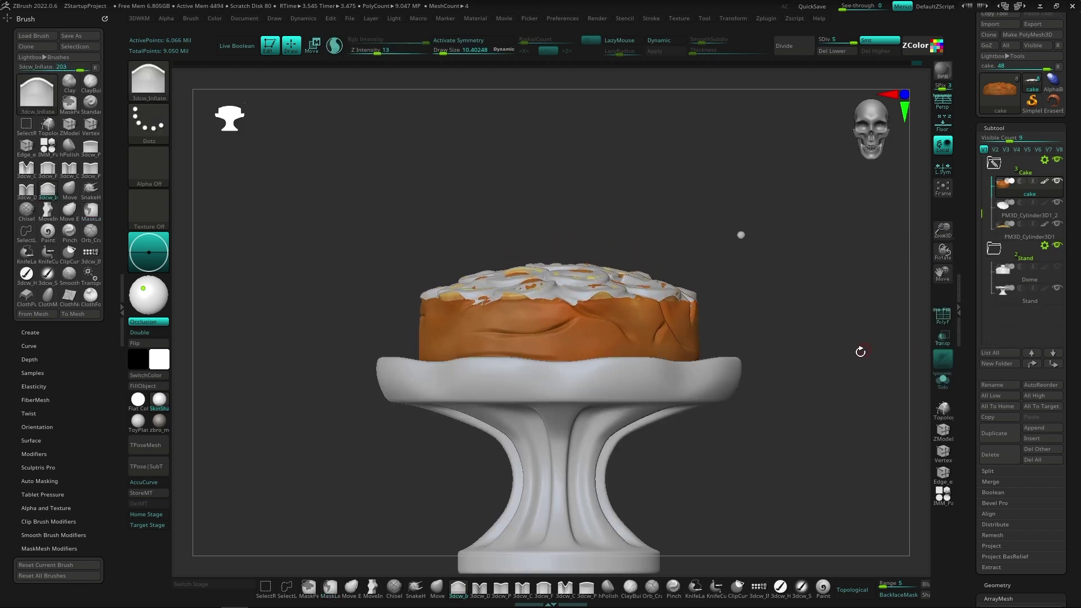
pyautogui.moveTo(859, 353)
pyautogui.keyDown('alt'); pyautogui.mouseDown(button='right')
pyautogui.moveTo(816, 389)
pyautogui.moveTo(826, 405)
pyautogui.moveTo(775, 395)
pyautogui.mouseUp(button='right'); pyautogui.keyUp('alt')
pyautogui.keyDown('alt'); pyautogui.click(625, 403); pyautogui.keyUp('alt')
pyautogui.press('w')
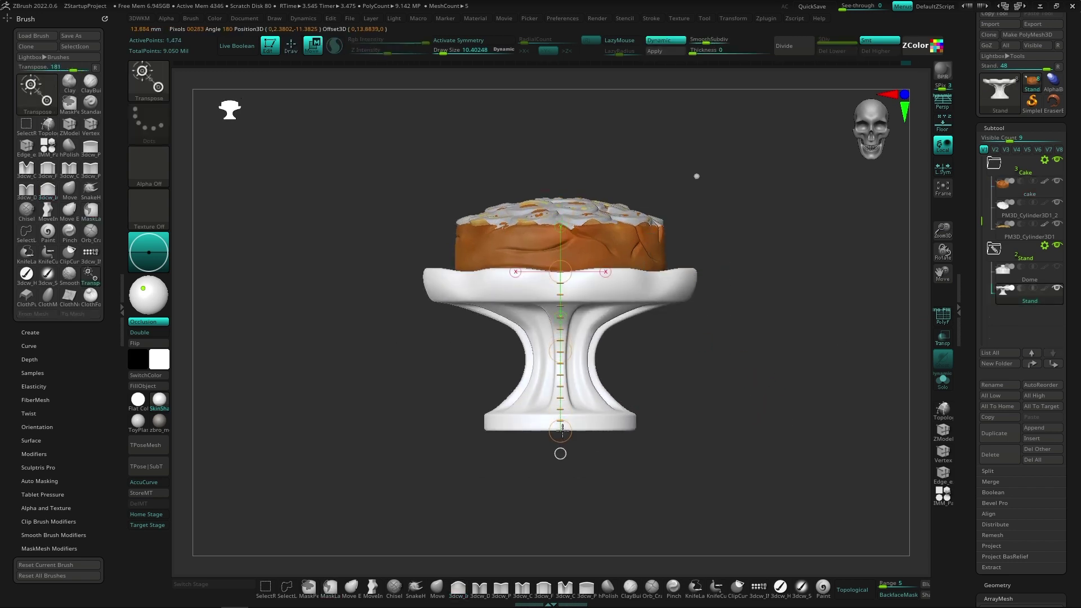
pyautogui.keyDown('ctrl'); pyautogui.moveTo(726, 390); pyautogui.dragTo(488, 391, button='right'); pyautogui.keyUp('ctrl')
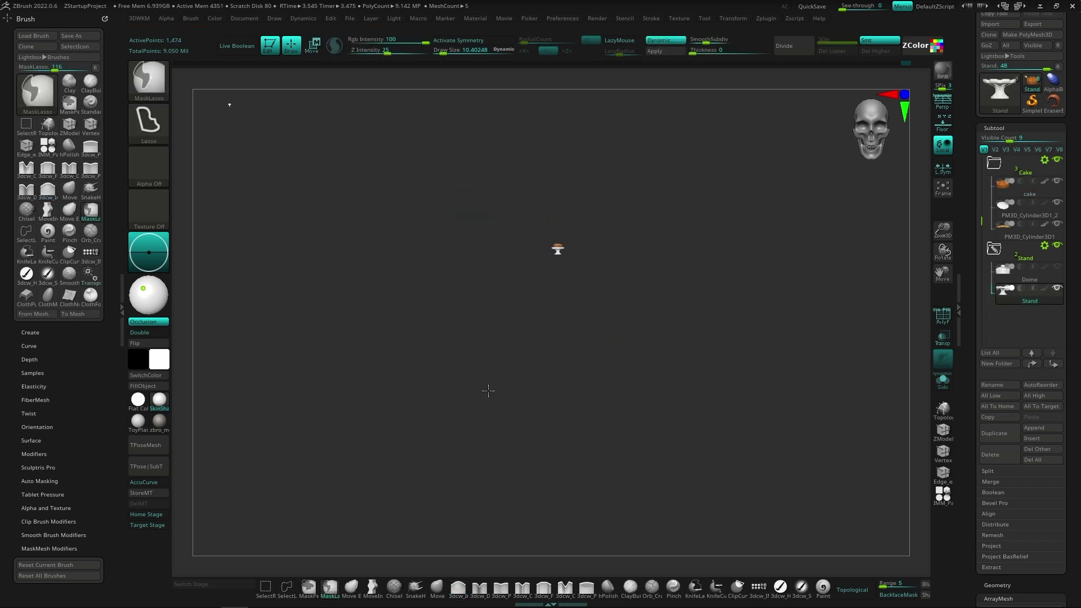
# Lasso-mask part of the stand, invert the mask, and nudge the unmasked part down slightly.
pyautogui.moveTo(445, 263)
pyautogui.keyDown('ctrl'); pyautogui.mouseDown()
pyautogui.moveTo(715, 290)
pyautogui.moveTo(720, 244)
pyautogui.mouseUp(); pyautogui.keyUp('ctrl')
pyautogui.keyDown('ctrl'); pyautogui.moveTo(719, 244); pyautogui.dragTo(732, 375, button='right'); pyautogui.keyUp('ctrl')
pyautogui.keyDown('ctrl'); pyautogui.click(730, 376); pyautogui.keyUp('ctrl')
pyautogui.keyDown('ctrl'); pyautogui.click(682, 411); pyautogui.keyUp('ctrl')
pyautogui.press('w')
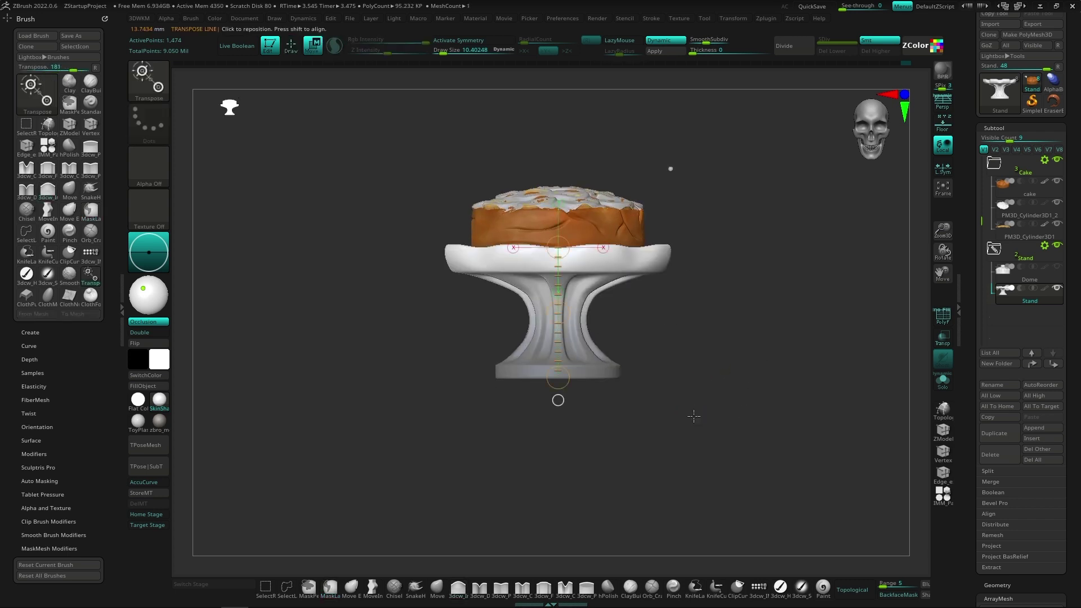
pyautogui.moveTo(559, 188); pyautogui.dragTo(558, 193)
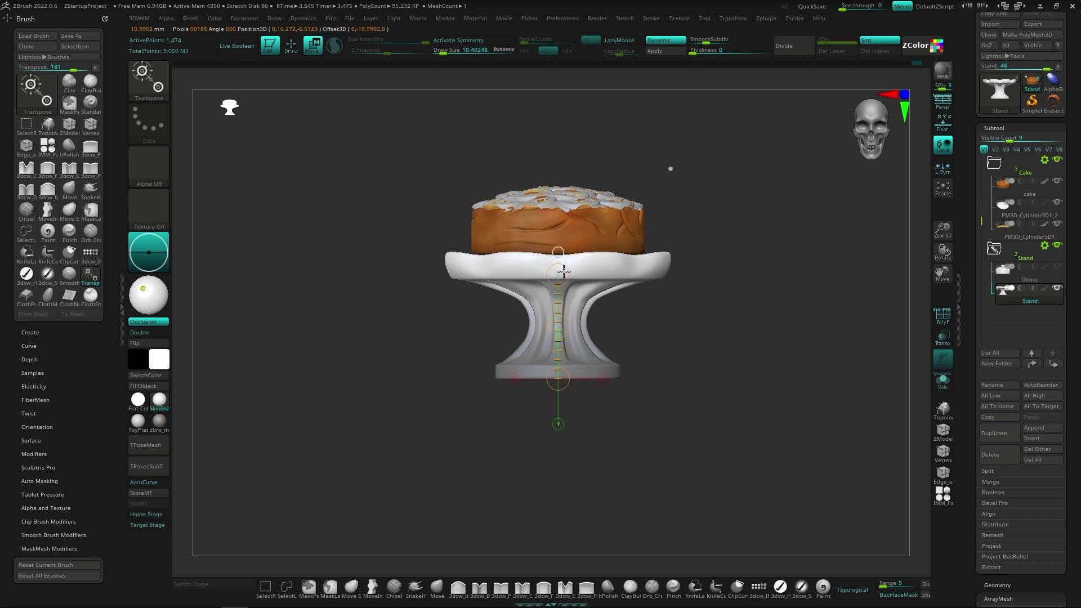
pyautogui.keyDown('ctrl'); pyautogui.moveTo(563, 272); pyautogui.dragTo(680, 196, button='right'); pyautogui.keyUp('ctrl')
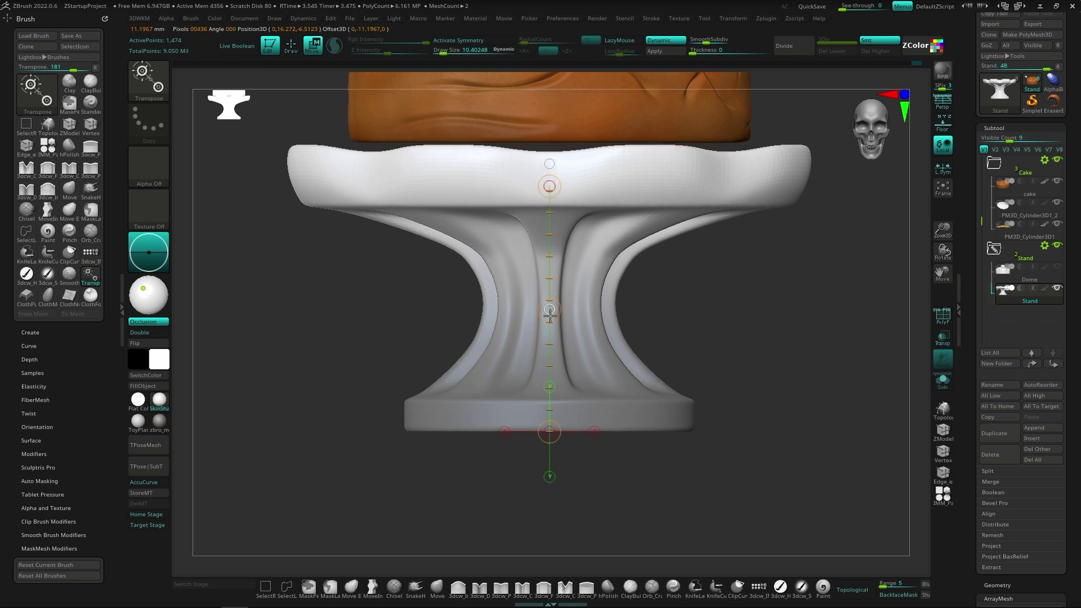
pyautogui.press('f')
pyautogui.moveTo(729, 393); pyautogui.dragTo(736, 382)
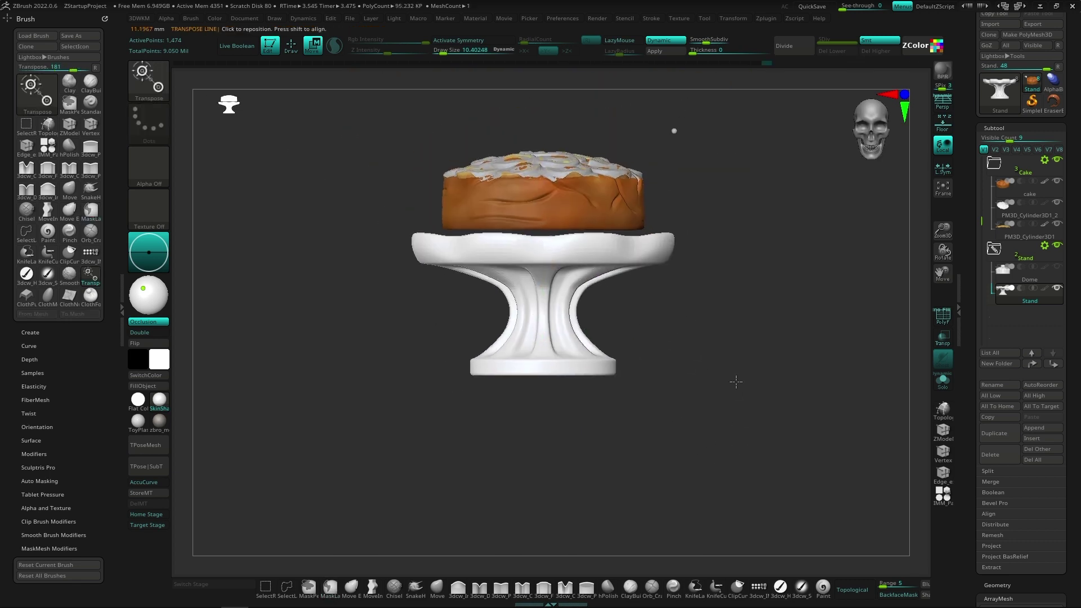
pyautogui.press('y')
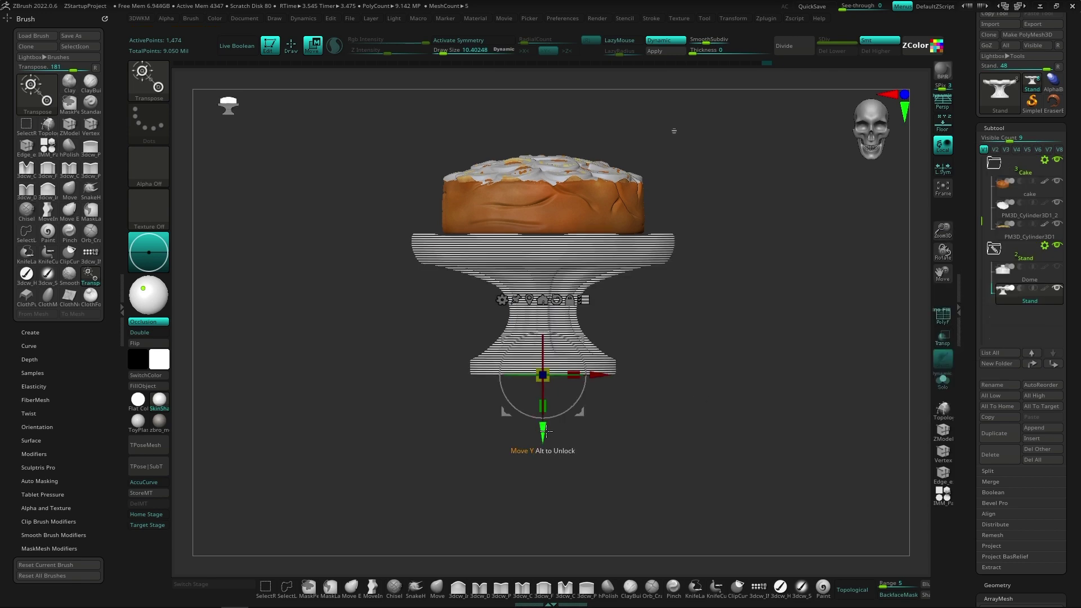
pyautogui.moveTo(544, 427); pyautogui.dragTo(704, 363)
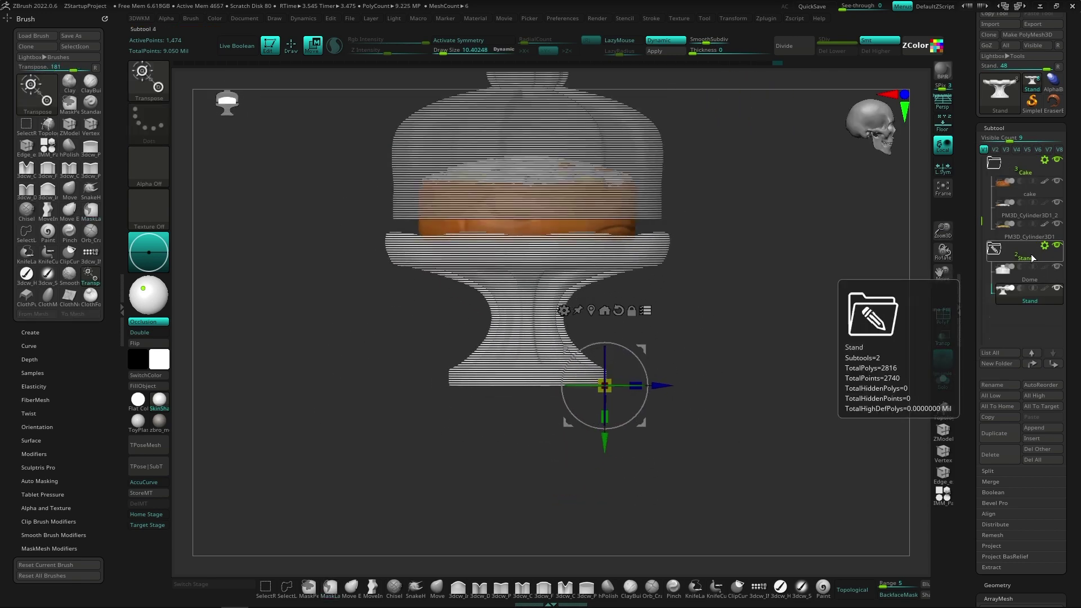
# Select the Dome and check it with Transp, then hide the Dome and turn Transp off.
pyautogui.keyDown('alt'); pyautogui.click(676, 277); pyautogui.keyUp('alt')
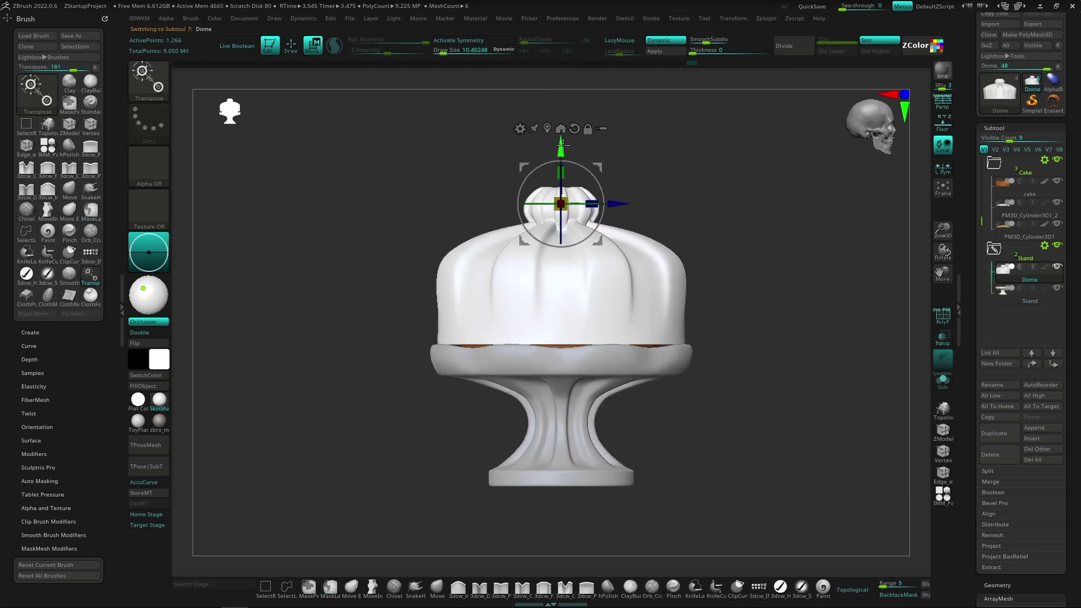
pyautogui.click(942, 338)
pyautogui.moveTo(873, 357)
pyautogui.mouseDown()
pyautogui.moveTo(777, 415)
pyautogui.moveTo(796, 330)
pyautogui.moveTo(777, 396)
pyautogui.moveTo(784, 374)
pyautogui.mouseUp()
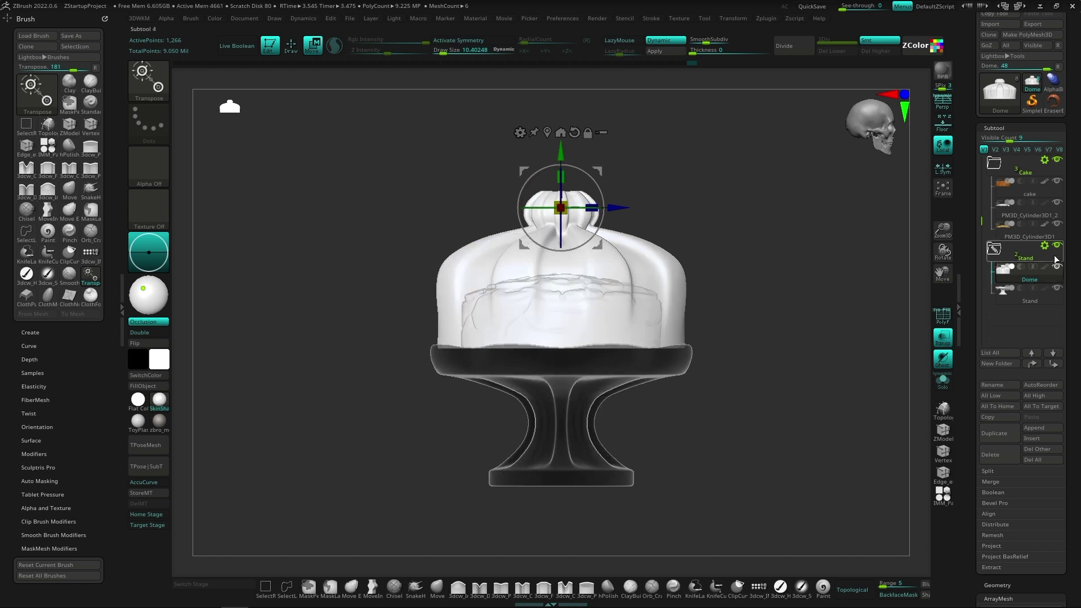
pyautogui.click(1020, 293)
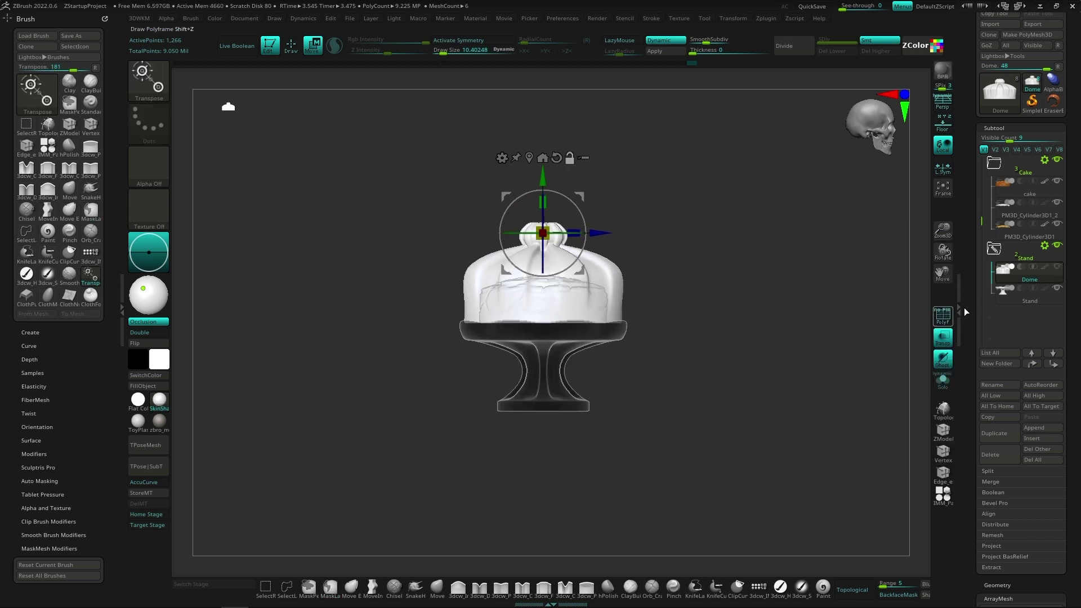
pyautogui.click(1057, 267)
pyautogui.click(944, 338)
pyautogui.moveTo(756, 406)
pyautogui.mouseDown()
pyautogui.moveTo(803, 430)
pyautogui.moveTo(791, 404)
pyautogui.moveTo(901, 287)
pyautogui.mouseUp()
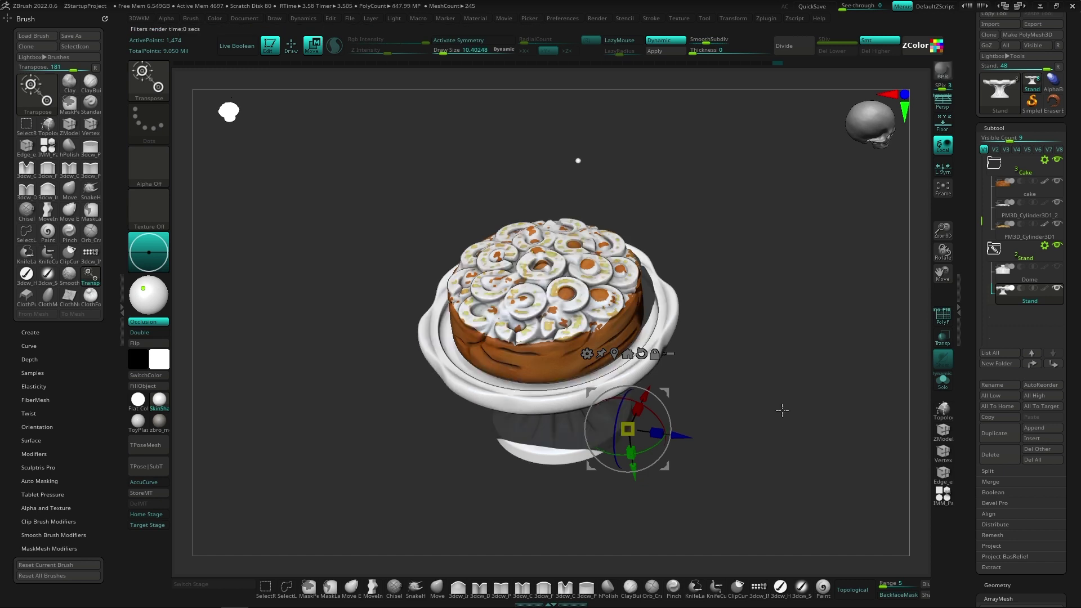